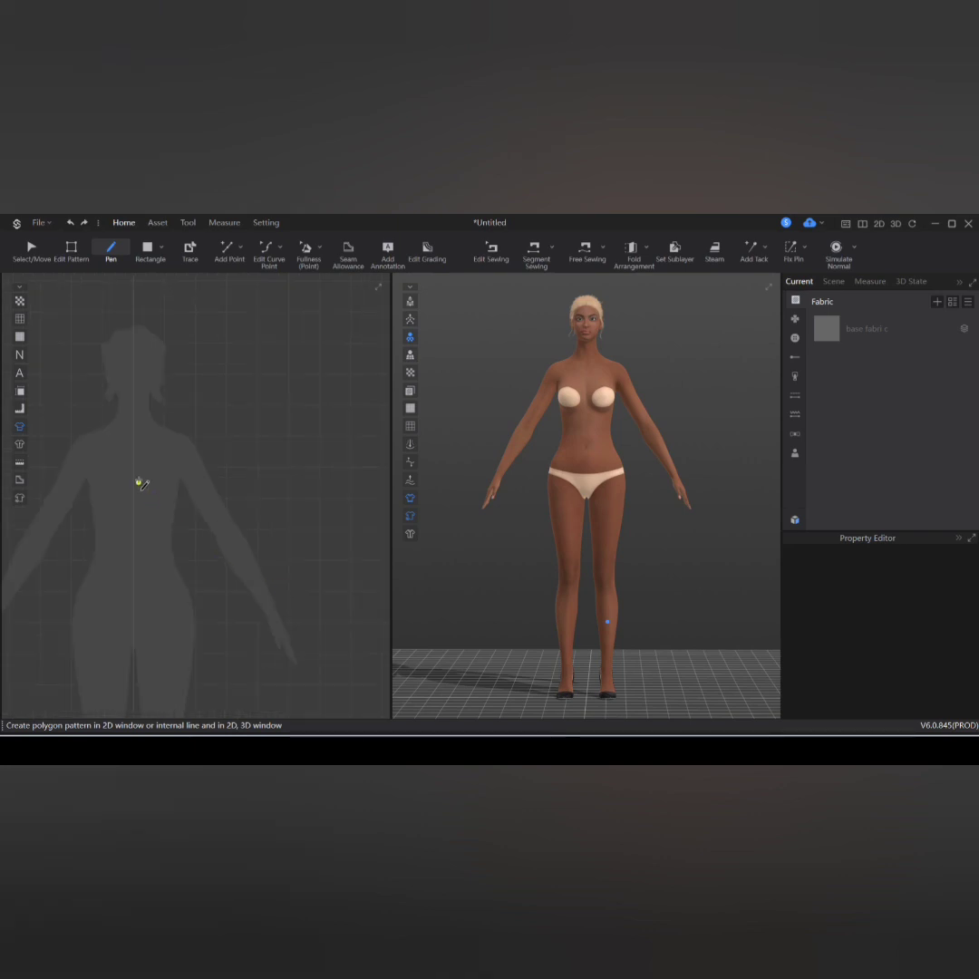
# Step: Draw half of a bodice block over the body silhouette with the Pen tool, with a centre edge about 29.3 in and hem about 8.9 in
pyautogui.moveTo(160, 480); pyautogui.dragTo(226, 532, button='middle')
pyautogui.scroll(1, 225, 532)
pyautogui.rightClick(226, 532)
pyautogui.click(269, 441)
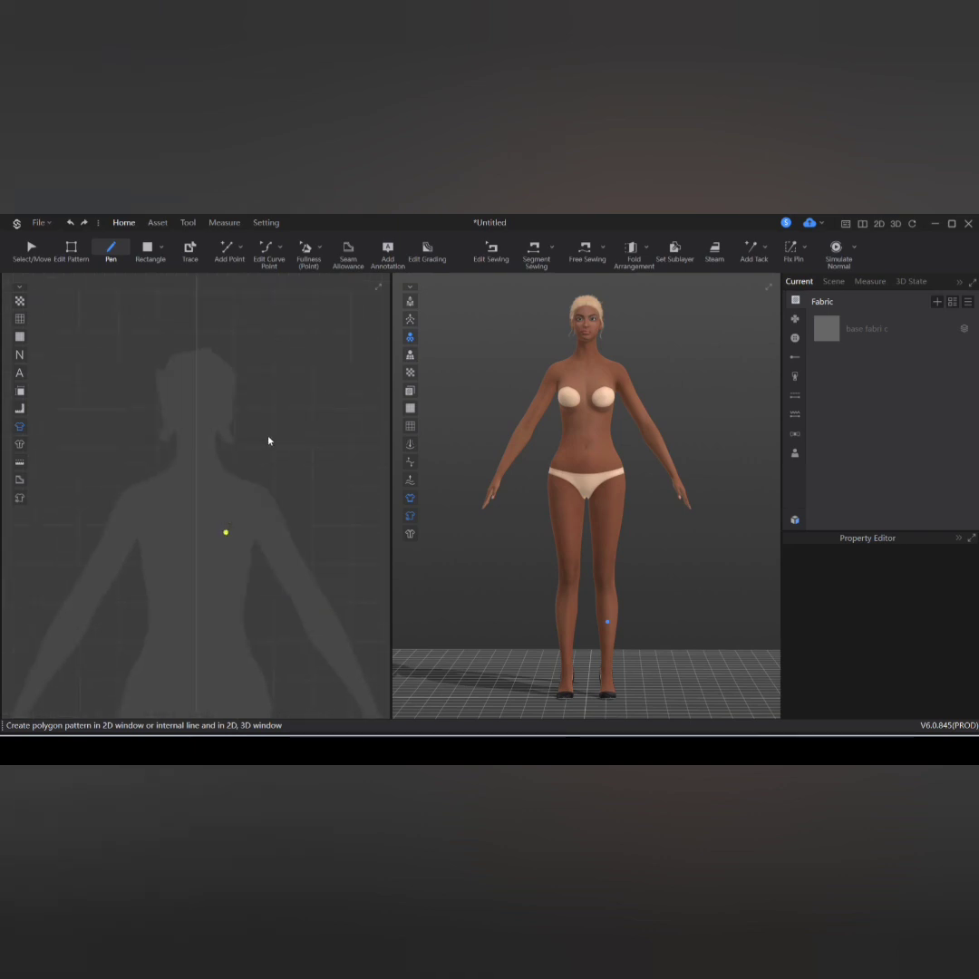
pyautogui.scroll(2, 193, 467)
pyautogui.click(200, 490)
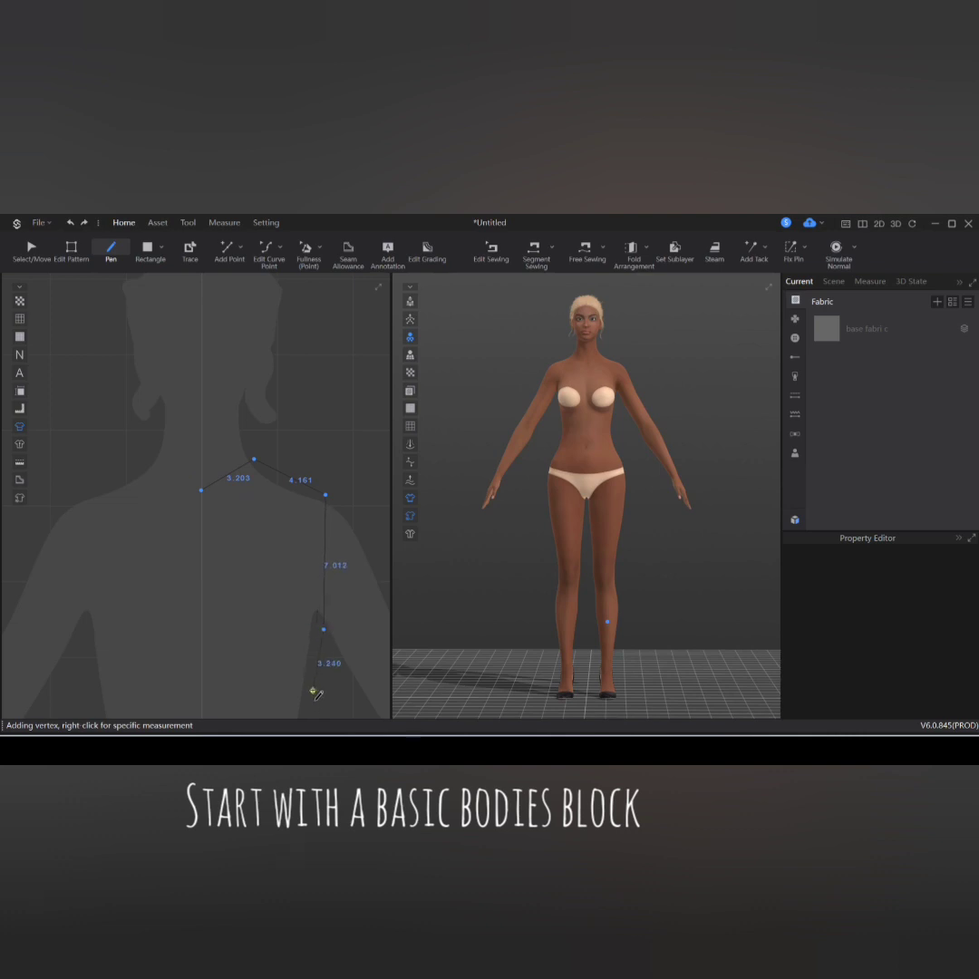
pyautogui.click(313, 691)
pyautogui.moveTo(313, 690); pyautogui.dragTo(221, 410, button='middle')
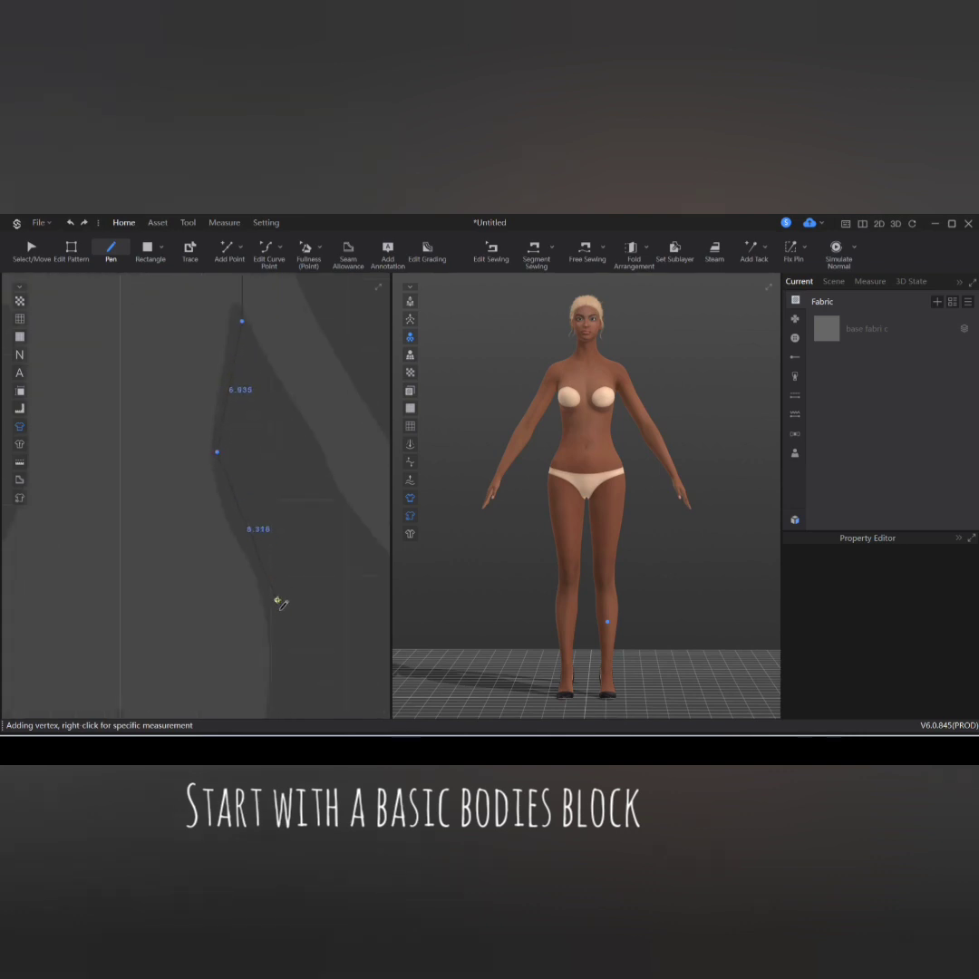
pyautogui.scroll(-4, 282, 688)
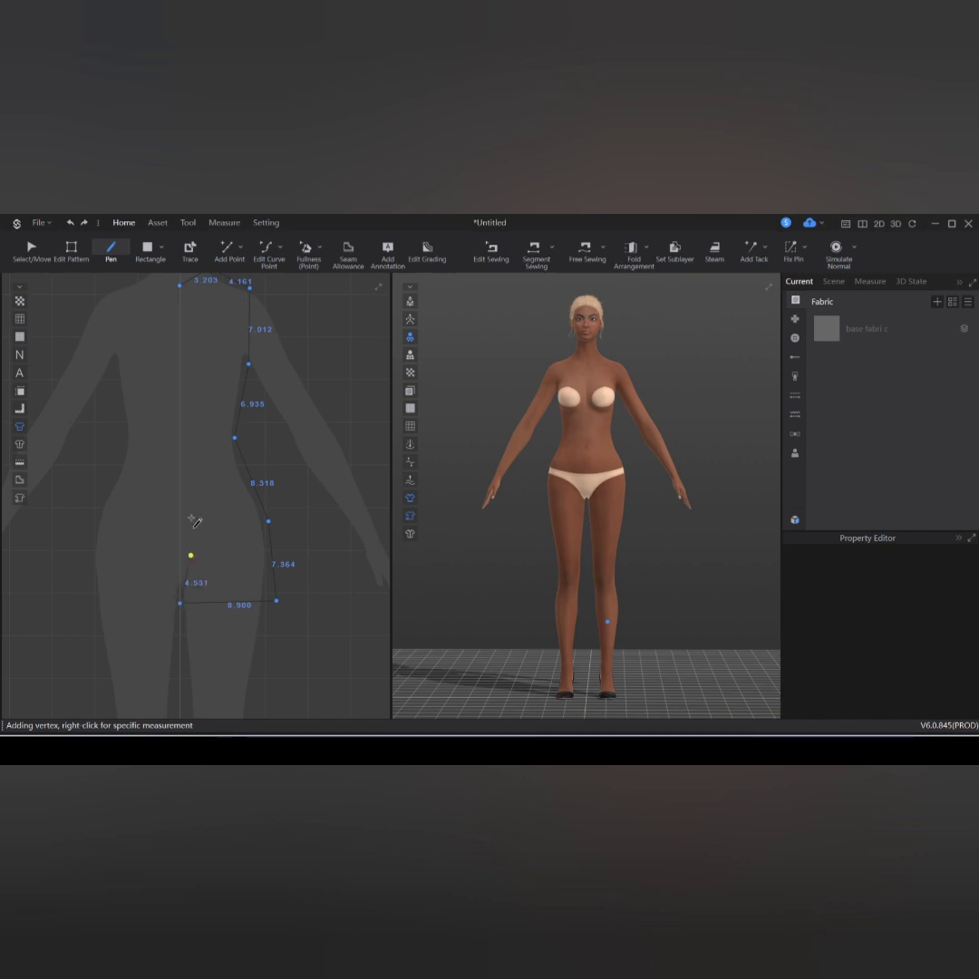
pyautogui.click(181, 287)
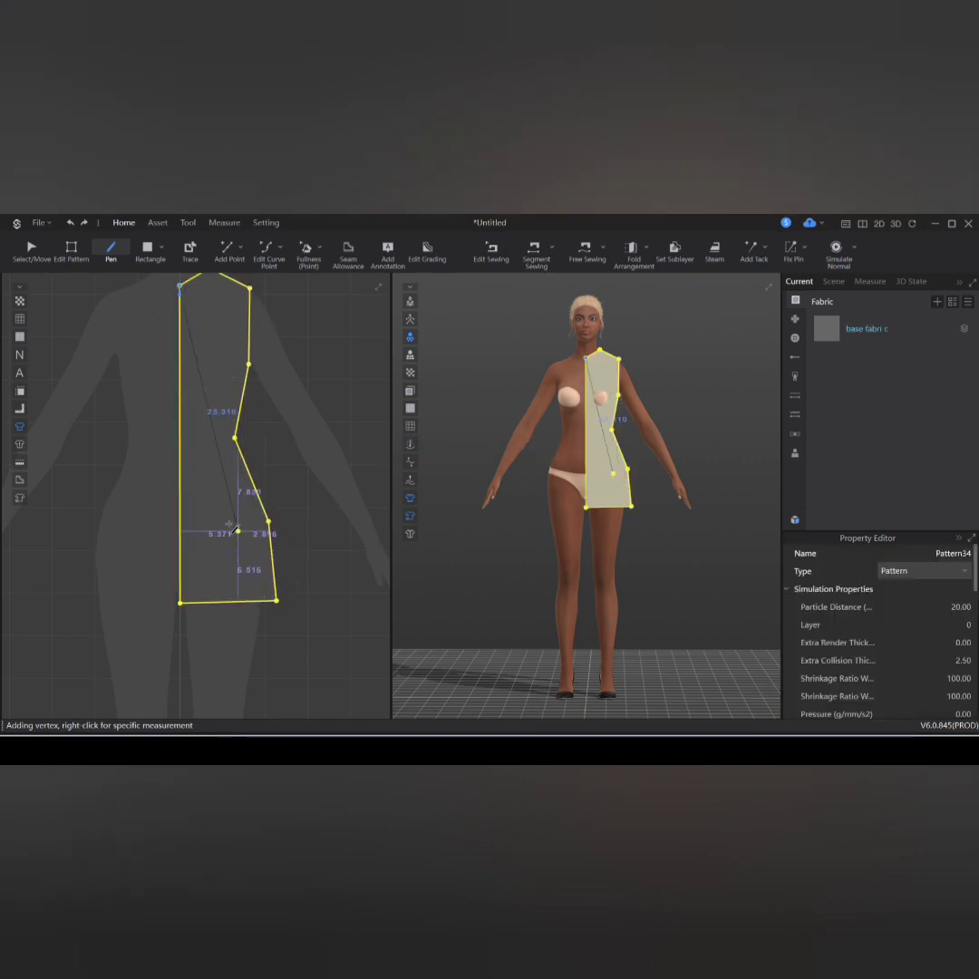
pyautogui.press('Escape')
# Step: Curve the waist-to-hip side edge of the half bodice outward to follow the hip silhouette
pyautogui.press('c')
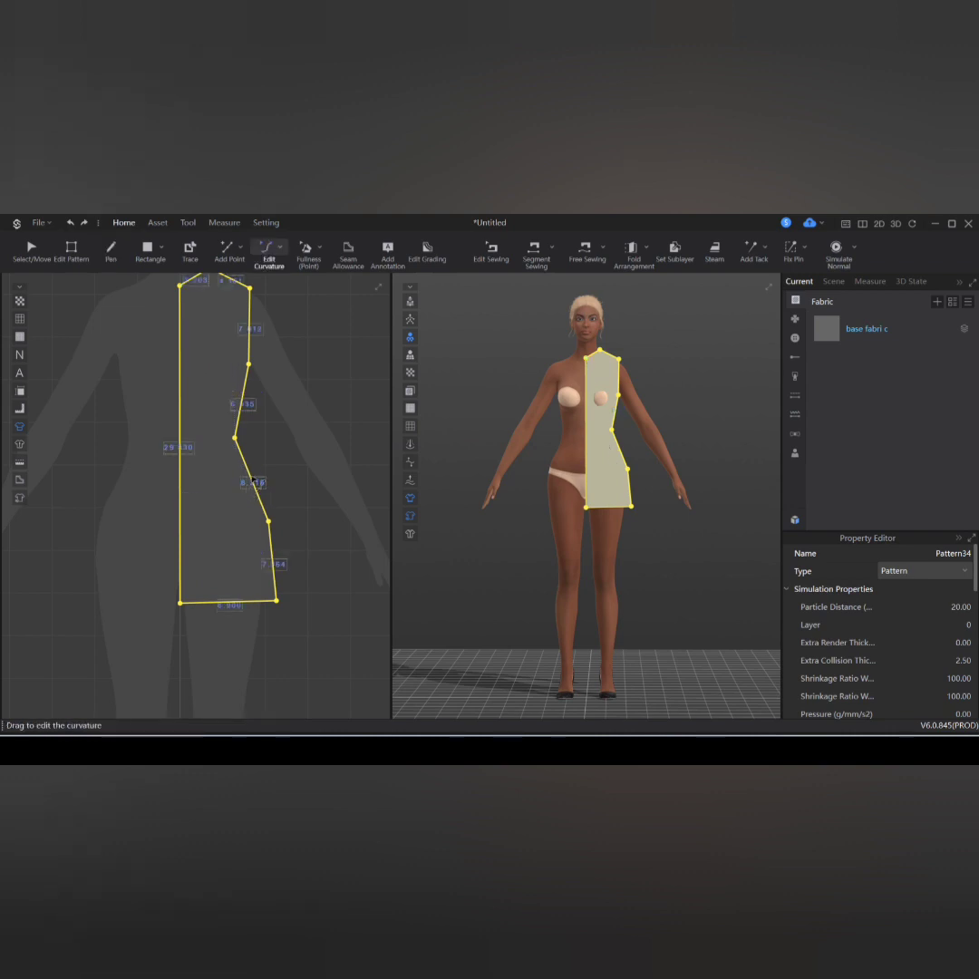
pyautogui.moveTo(255, 482); pyautogui.dragTo(264, 484)
pyautogui.click(39, 247)
pyautogui.moveTo(238, 373); pyautogui.dragTo(230, 481, button='middle')
pyautogui.click(255, 306)
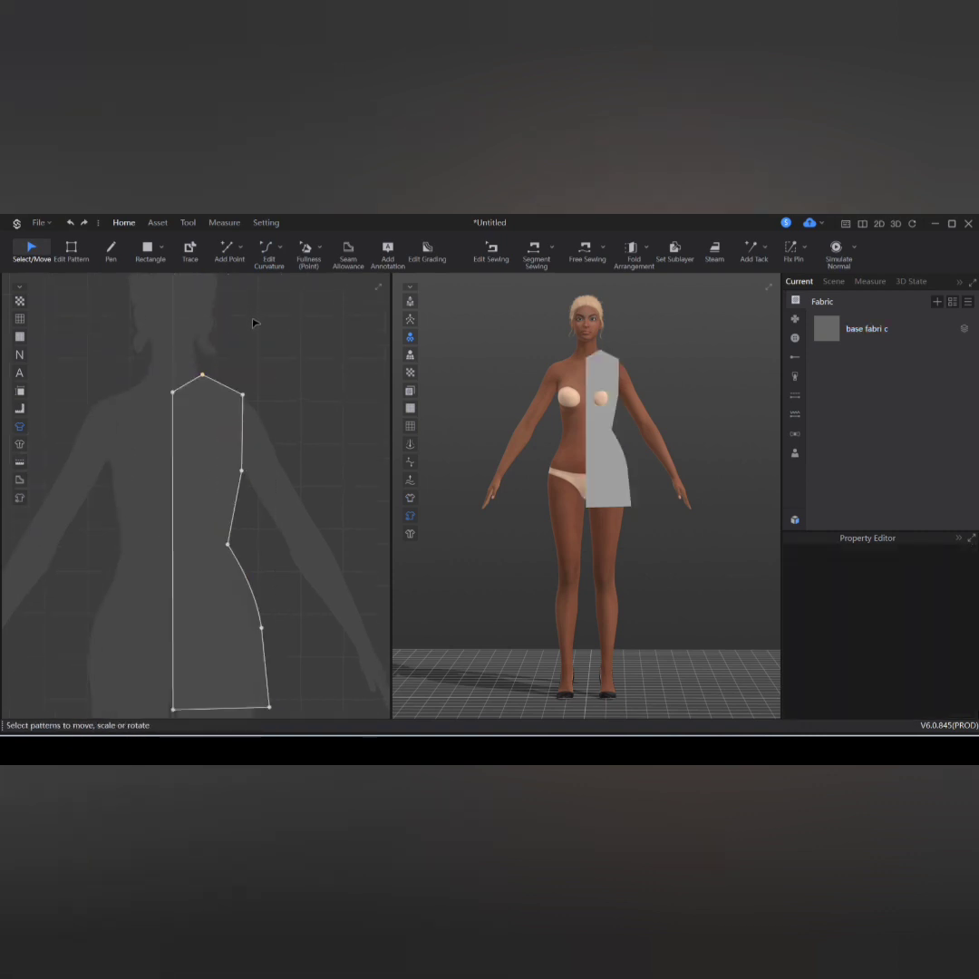
# Step: Move the outer shoulder point of the half bodice slightly inward and up
pyautogui.press('c')
pyautogui.click(71, 248)
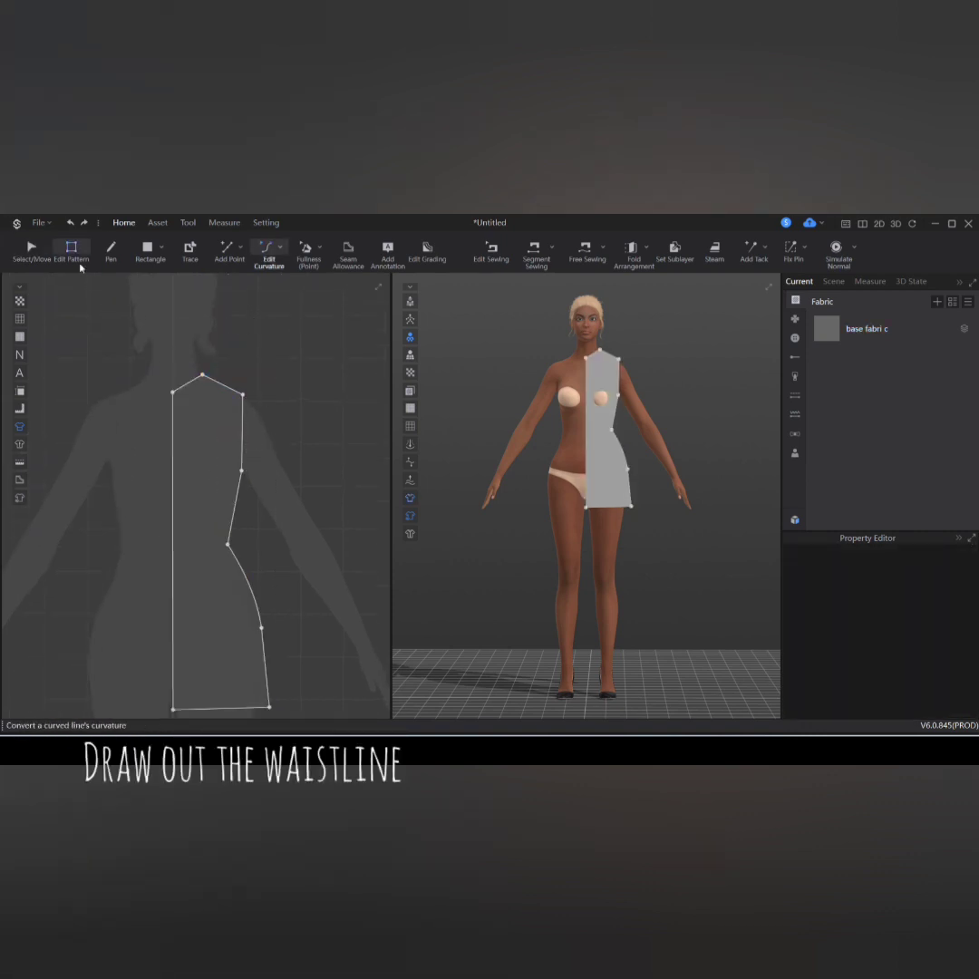
pyautogui.moveTo(243, 395); pyautogui.dragTo(236, 391)
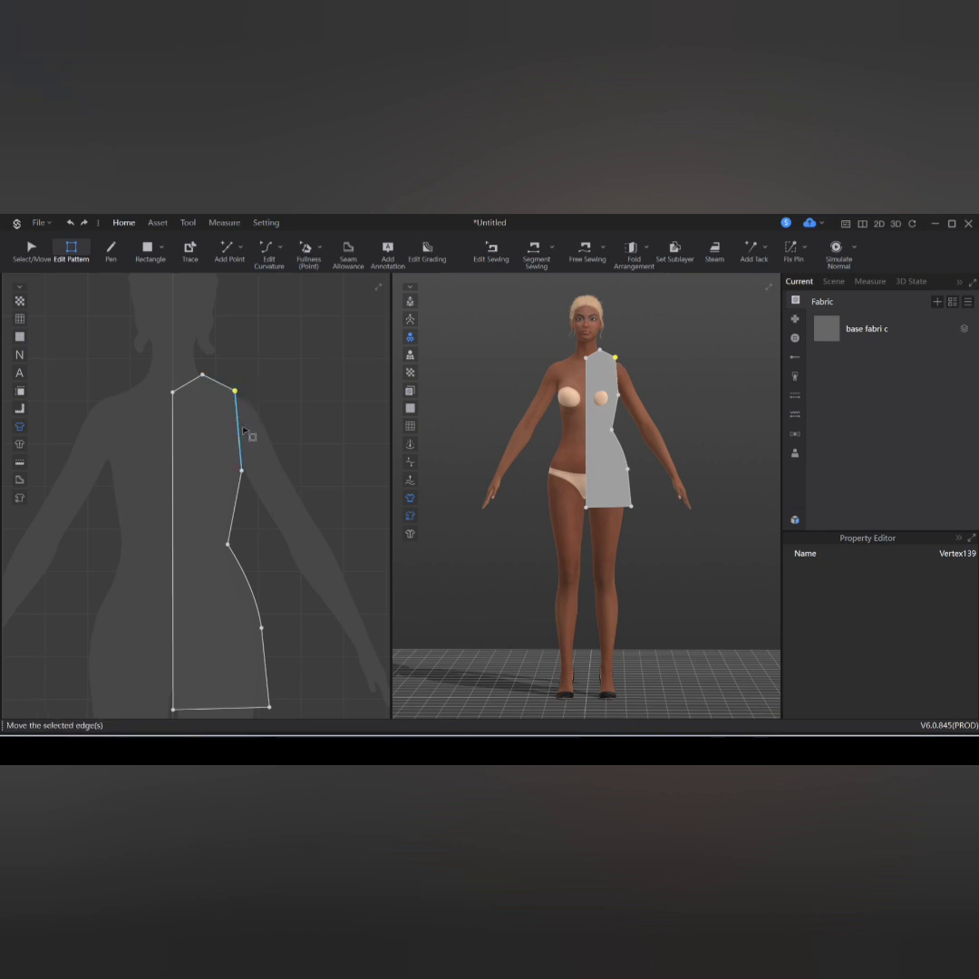
# Step: Curve the neckline downward into a round shape and curve the armhole edge inward
pyautogui.press('v')
pyautogui.click(192, 384)
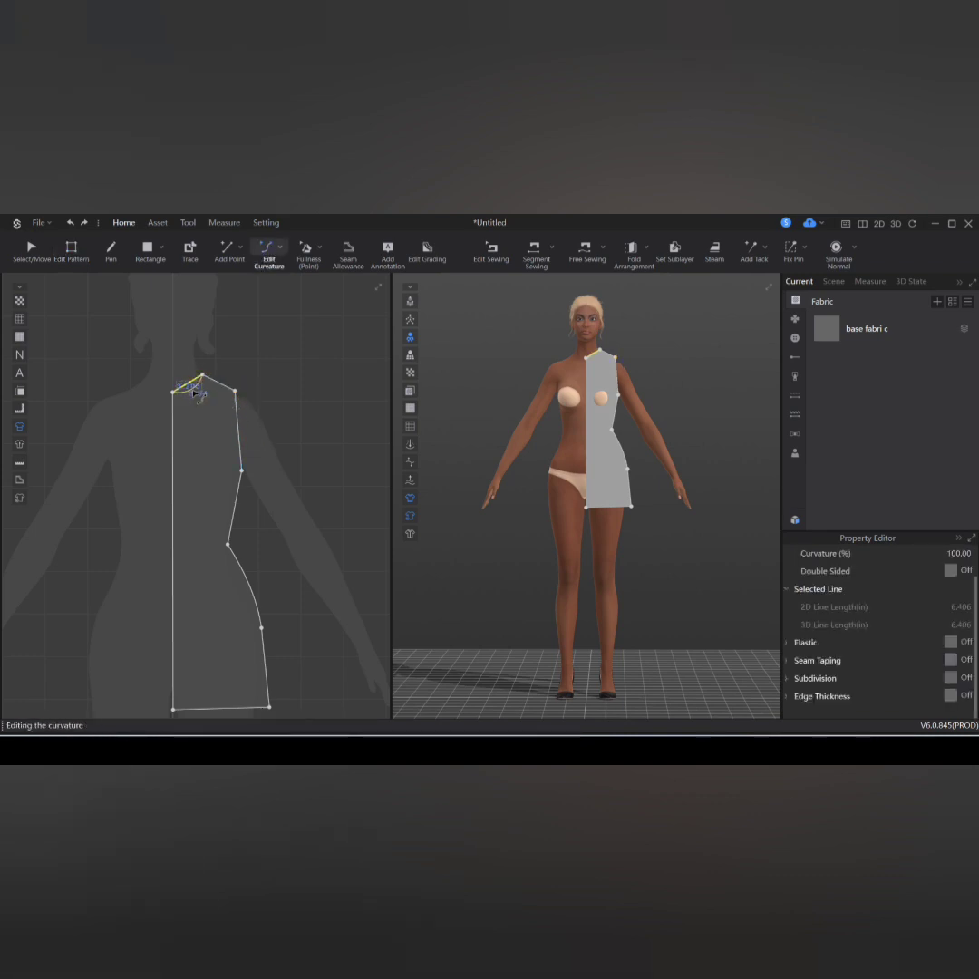
pyautogui.moveTo(193, 391); pyautogui.dragTo(194, 390)
pyautogui.moveTo(239, 438); pyautogui.dragTo(232, 436)
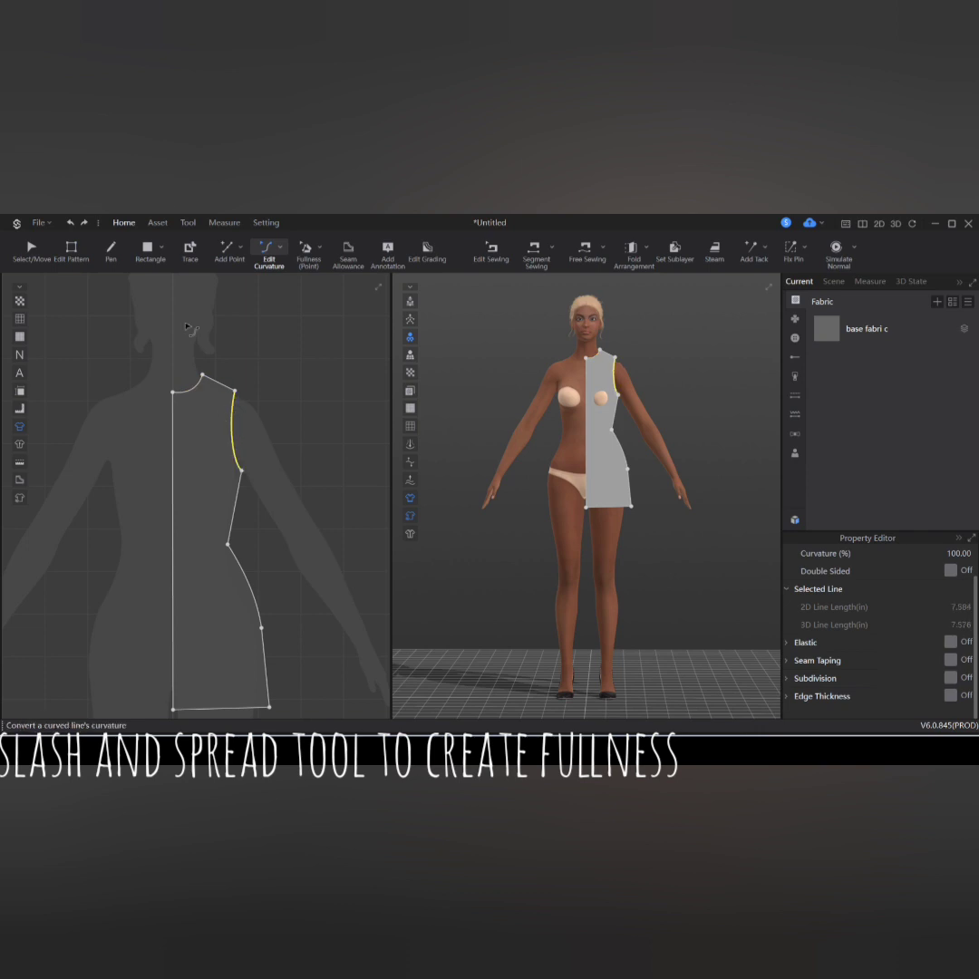
# Step: Move the waist point on the side edge slightly outward from the centre line
pyautogui.click(88, 257)
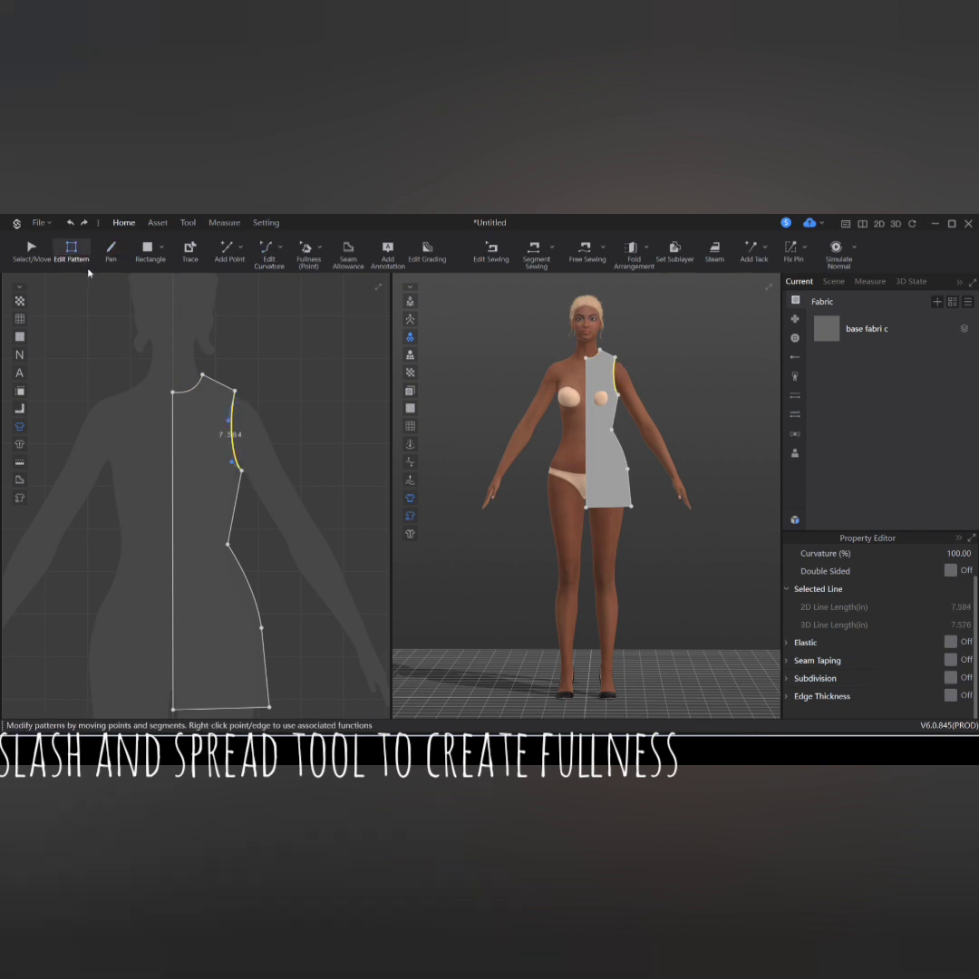
pyautogui.click(227, 544)
pyautogui.scroll(3, 237, 550)
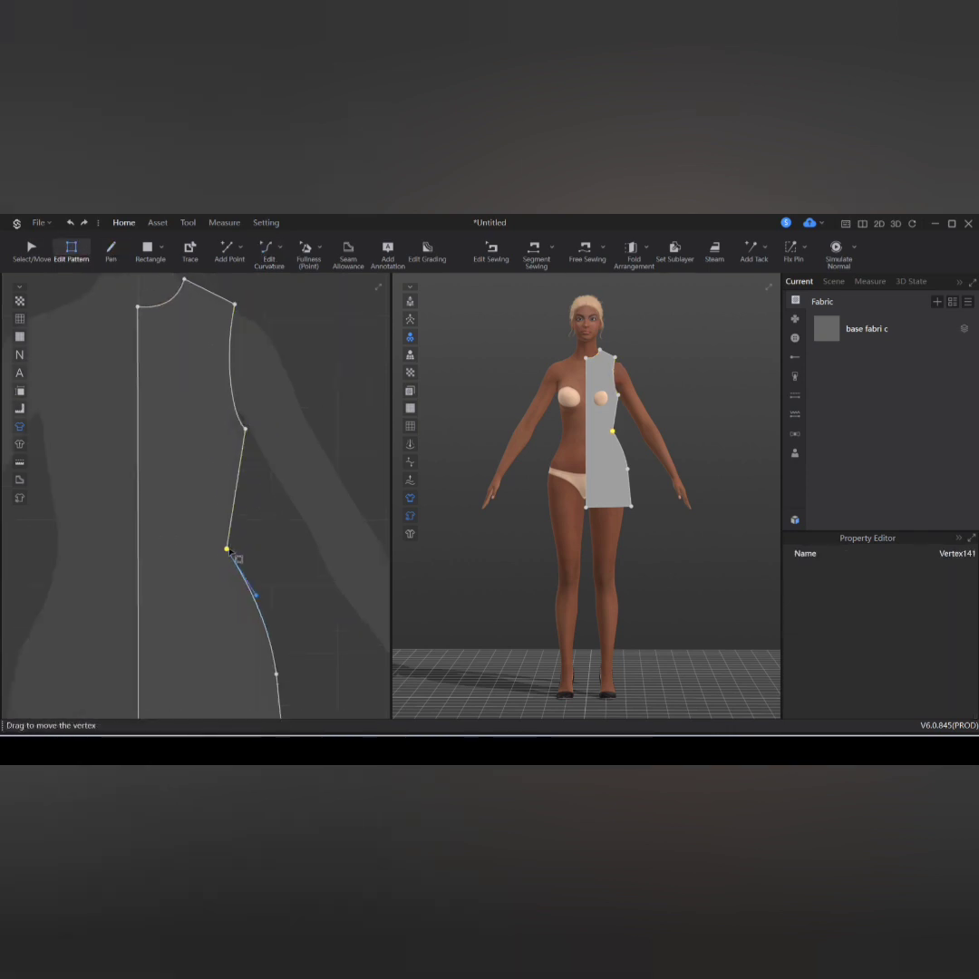
pyautogui.moveTo(233, 551); pyautogui.dragTo(241, 549)
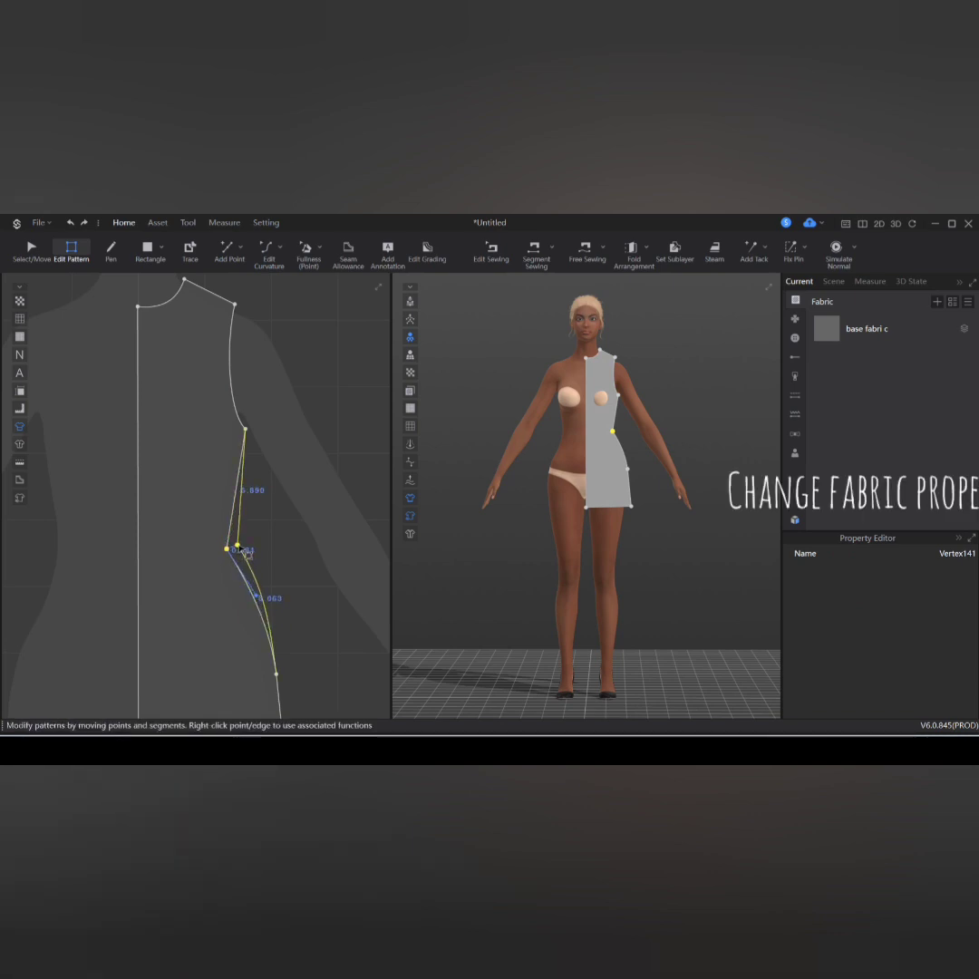
pyautogui.scroll(-5, 245, 554)
pyautogui.click(279, 605)
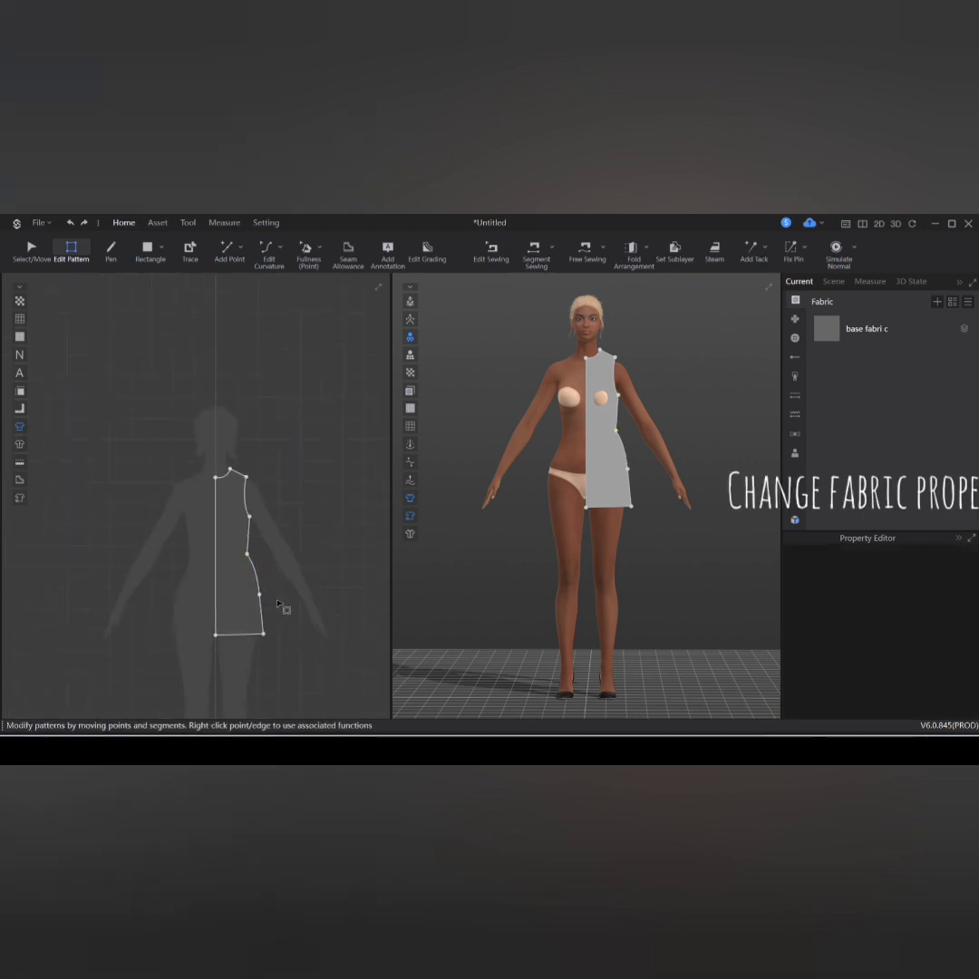
# Step: Lower the waist and hip points of the side edge and bring the waist point slightly back inward
pyautogui.scroll(2, 229, 639)
pyautogui.click(255, 538)
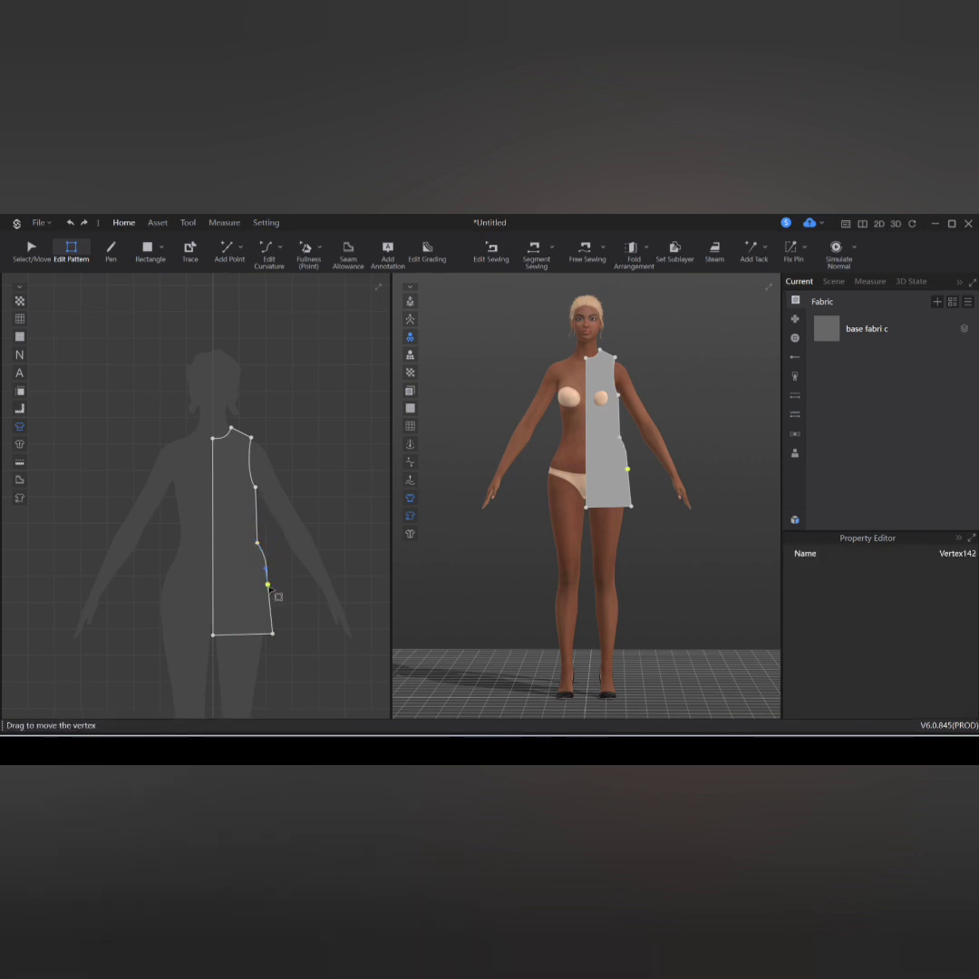
pyautogui.scroll(3, 271, 590)
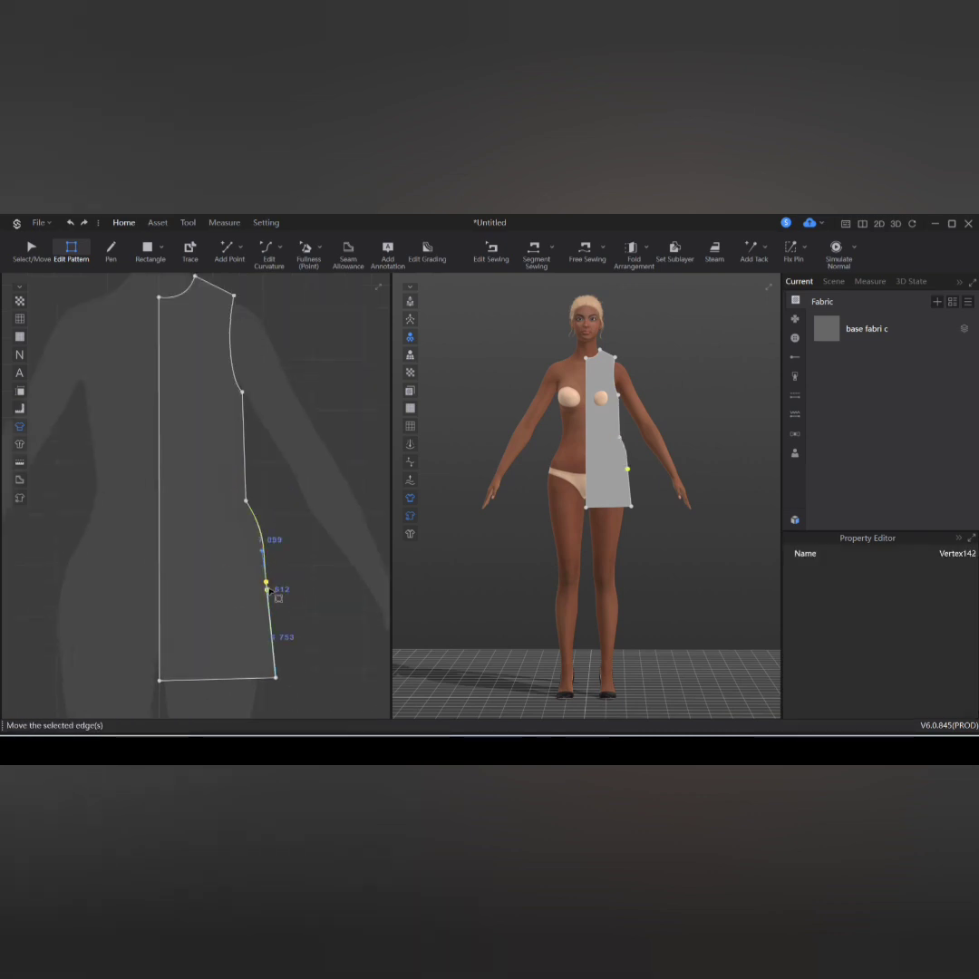
pyautogui.moveTo(245, 500); pyautogui.dragTo(238, 504)
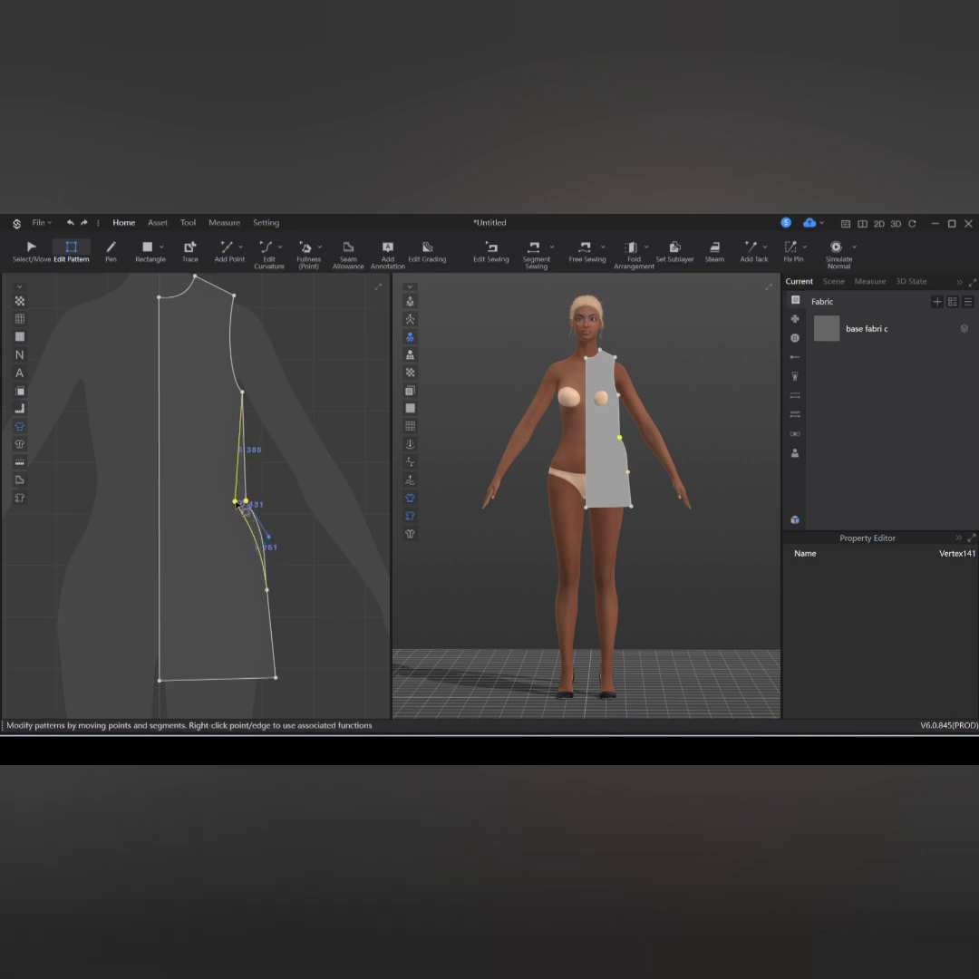
pyautogui.click(282, 536)
pyautogui.scroll(-4, 243, 572)
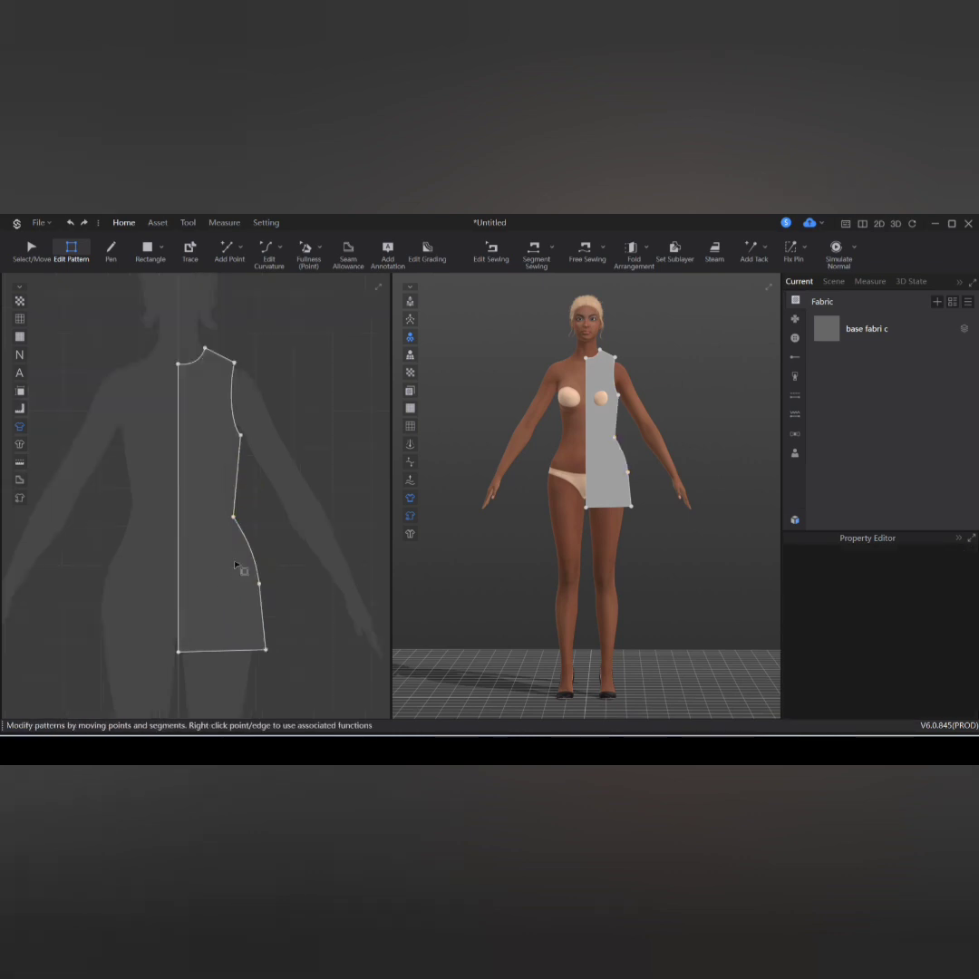
# Step: Mirror the half bodice across its centre edge with Symmetry Pattern with Edge to form the full front
pyautogui.click(192, 452)
pyautogui.rightClick(193, 452)
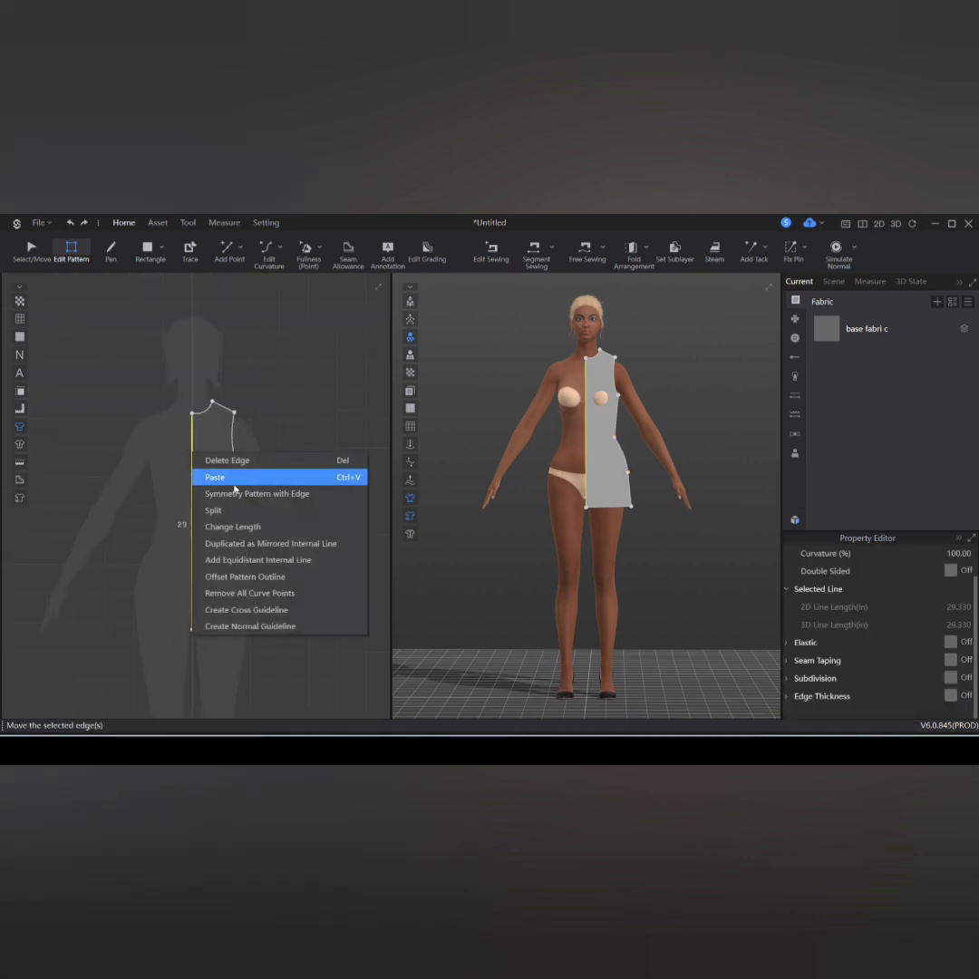
pyautogui.click(249, 497)
# Step: Copy the full front pattern and paste the duplicate beside it in the 2D workspace as the back piece
pyautogui.press('a')
pyautogui.click(190, 483)
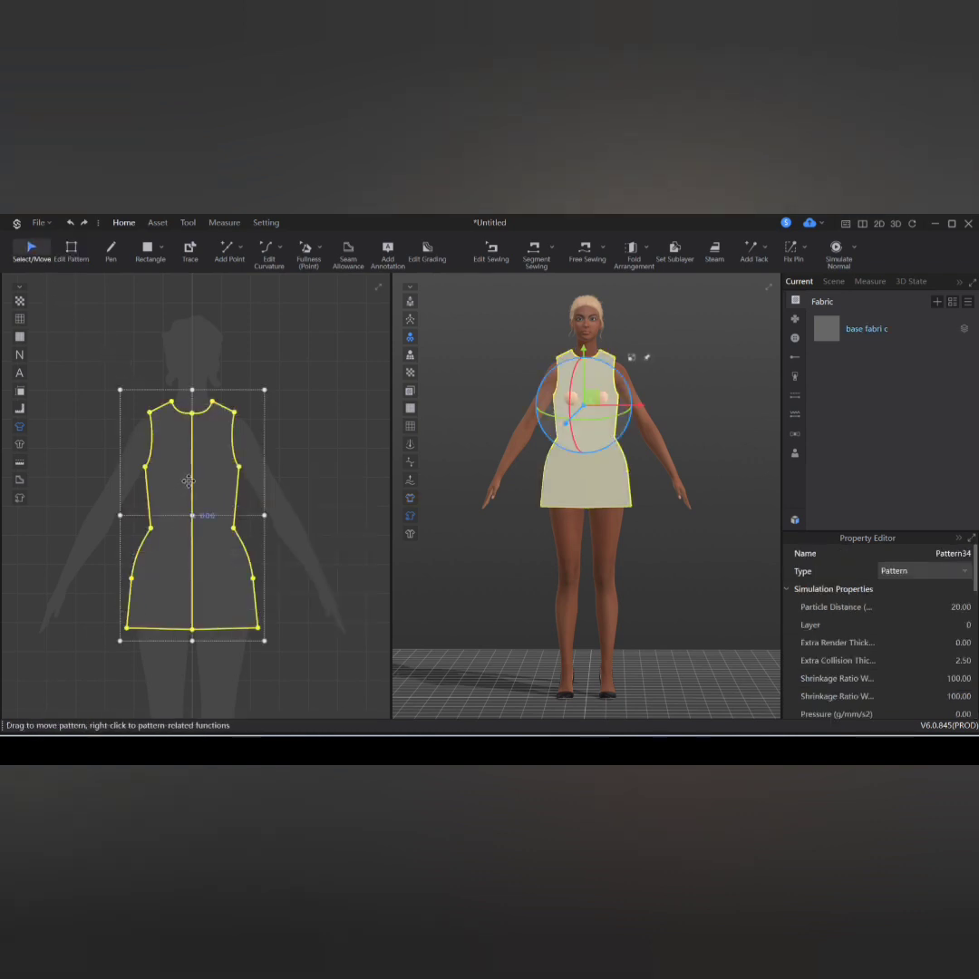
pyautogui.rightClick(189, 483)
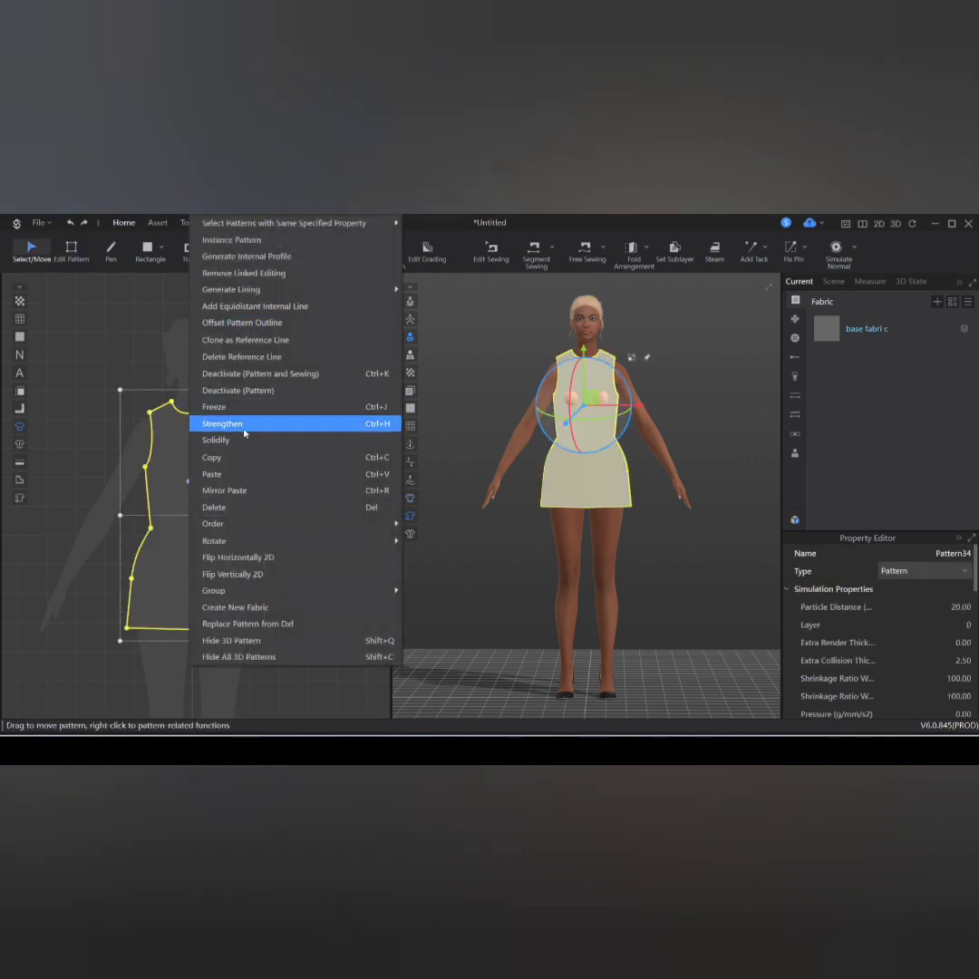
pyautogui.click(245, 458)
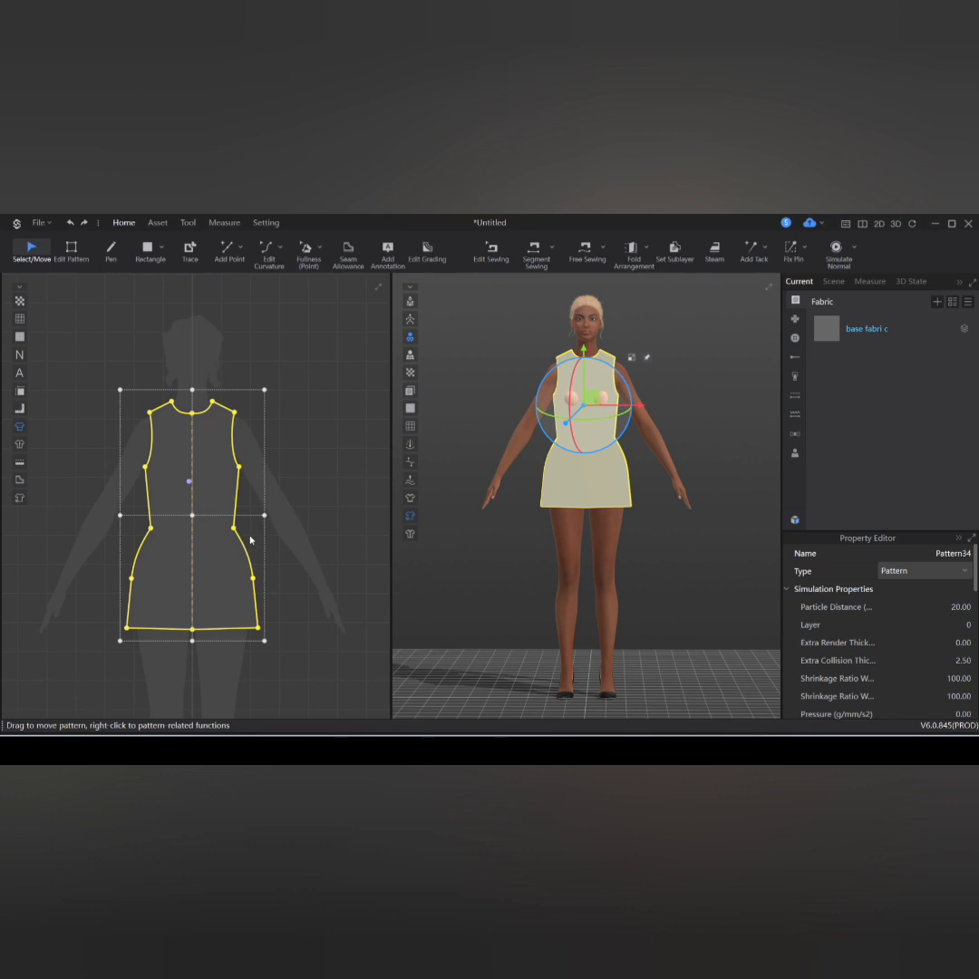
pyautogui.scroll(-5, 253, 536)
pyautogui.scroll(3, 299, 521)
pyautogui.rightClick(319, 510)
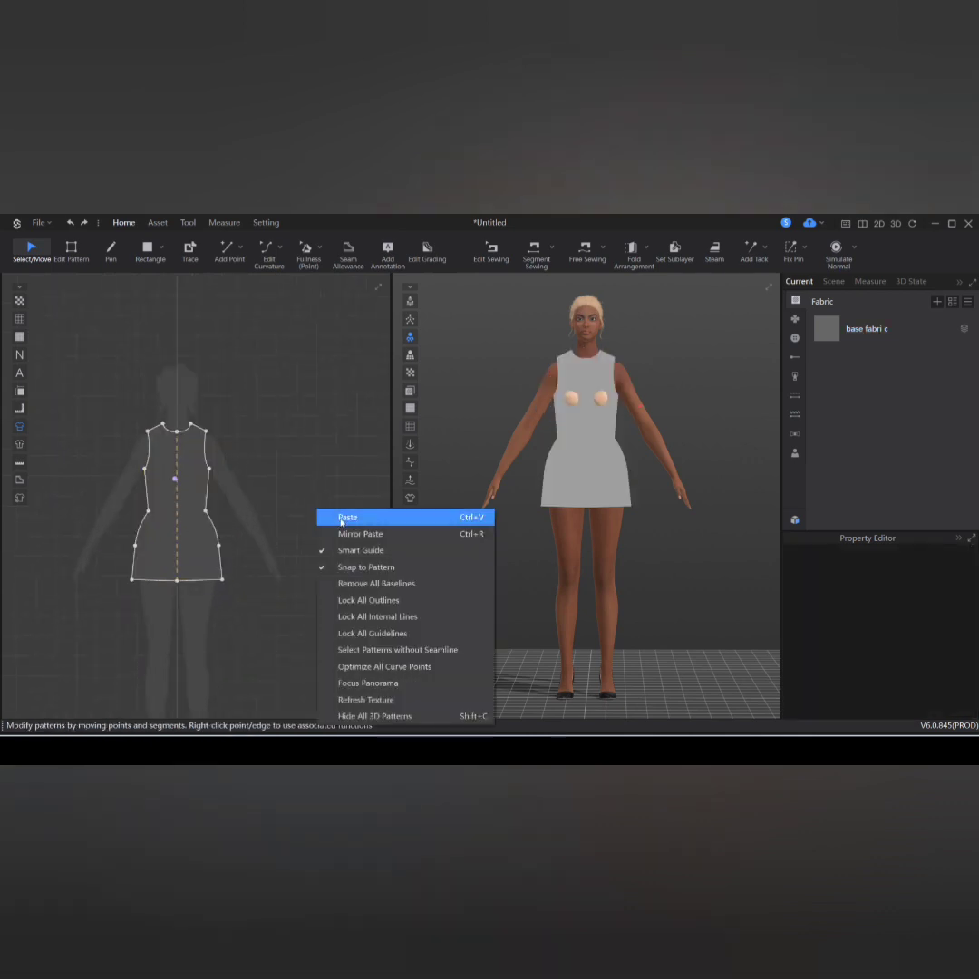
pyautogui.click(342, 518)
pyautogui.click(319, 503)
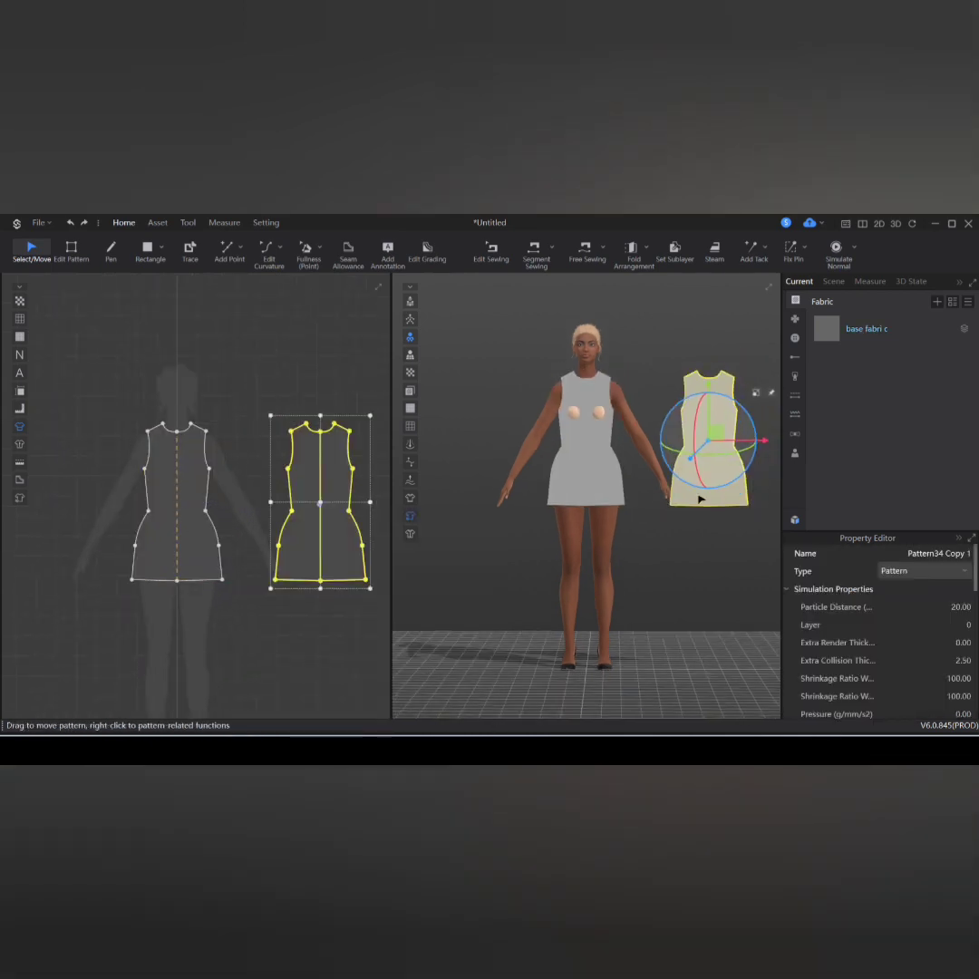
# Step: Flip the copied back piece in 3D and position it behind the avatar
pyautogui.rightClick(700, 499)
pyautogui.click(725, 537)
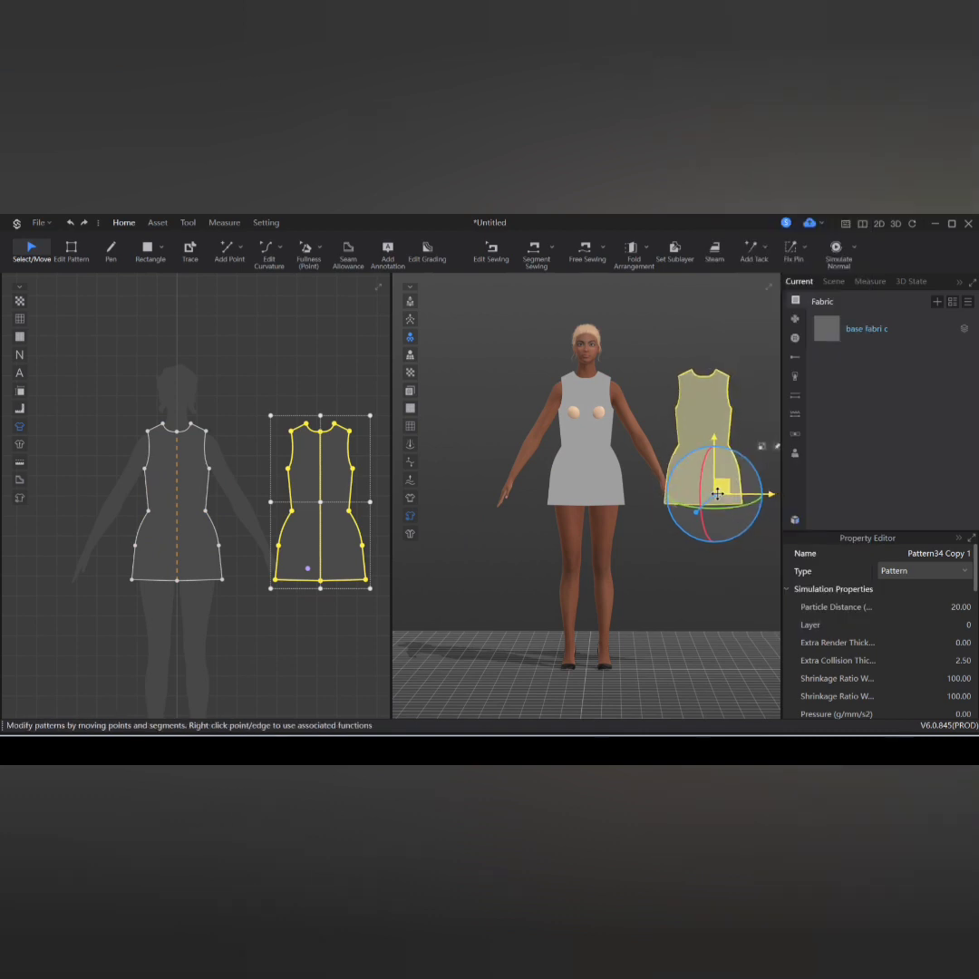
pyautogui.moveTo(717, 494); pyautogui.dragTo(553, 490)
pyautogui.press('4')
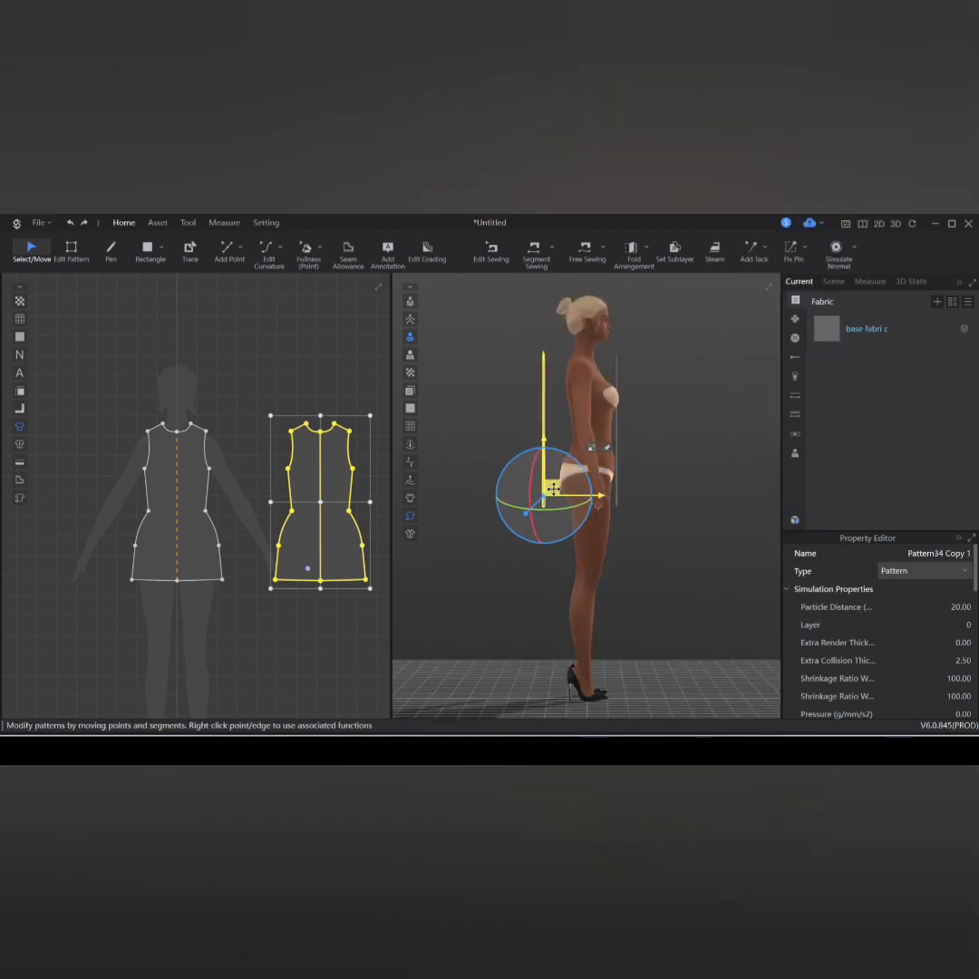
pyautogui.press('2')
pyautogui.click(735, 369)
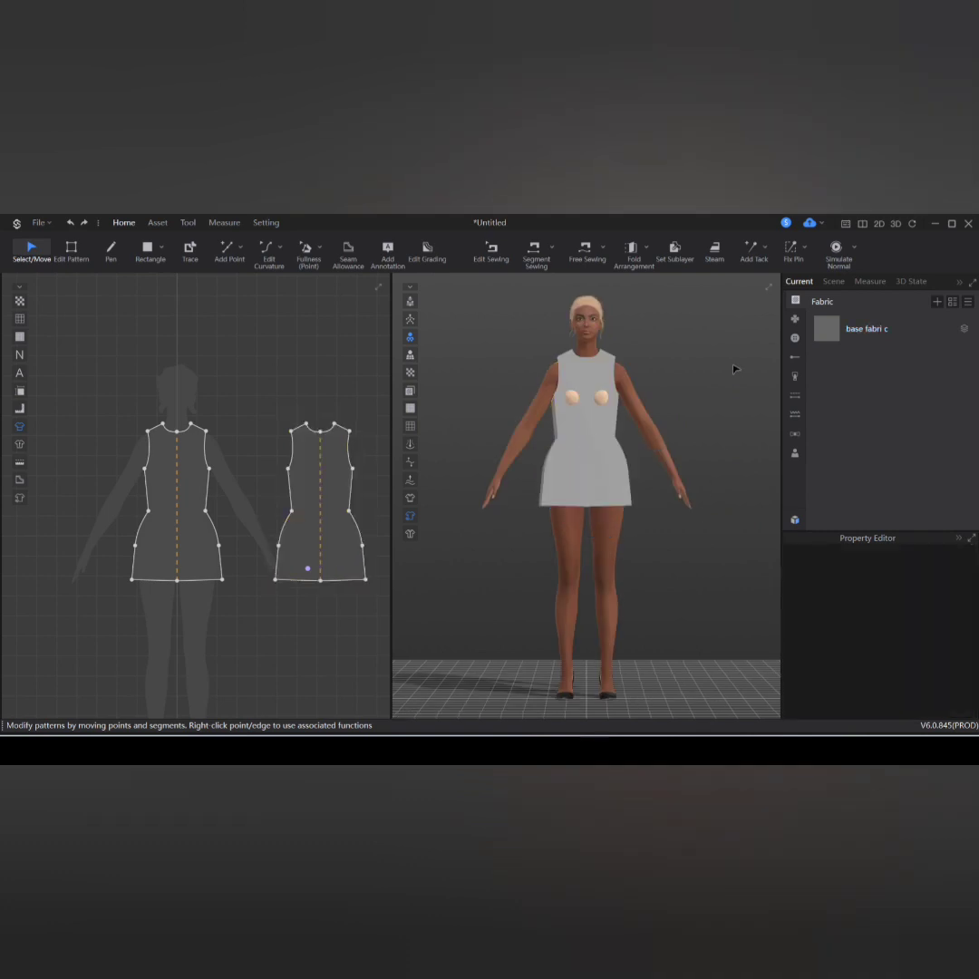
# Step: Sew the front and back side edges together with Segment Sewing, from underarm to waist and from waist to hip
pyautogui.click(536, 252)
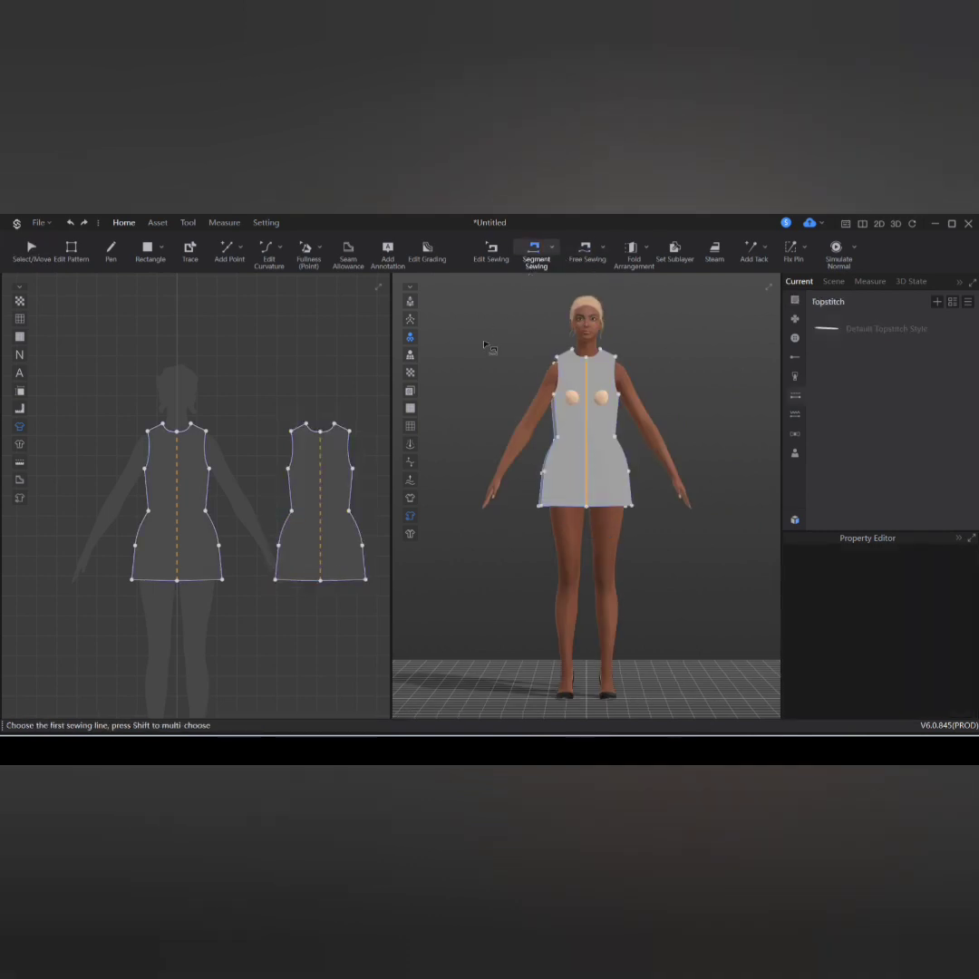
pyautogui.click(212, 489)
pyautogui.click(288, 489)
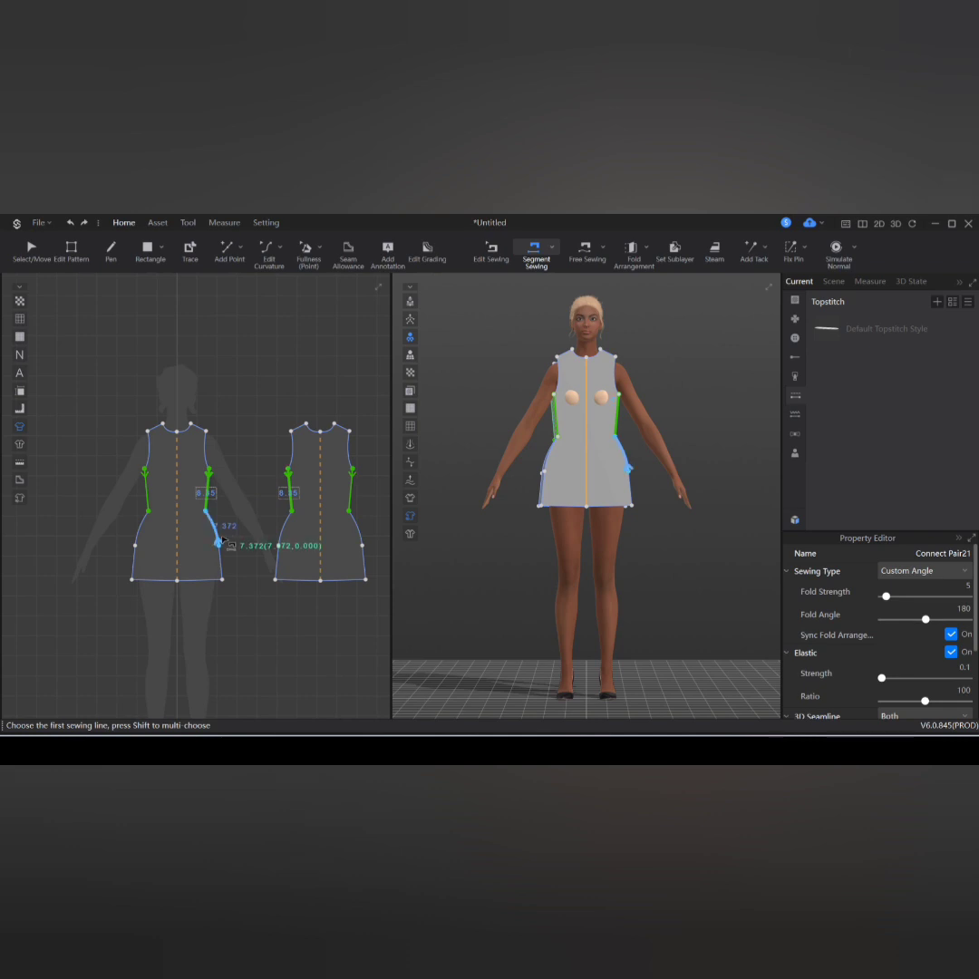
pyautogui.click(220, 541)
pyautogui.click(280, 538)
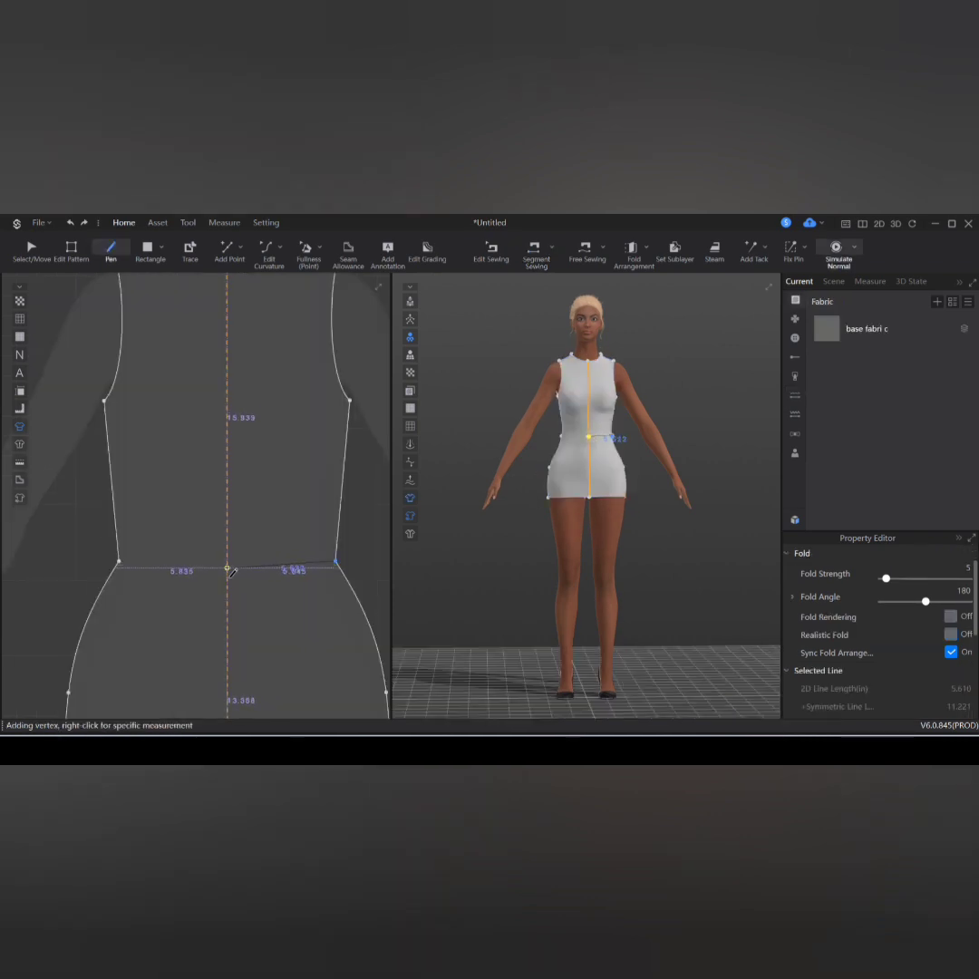
# Step: Complete a waistline of about 5.6 in from the front's side waist point to its centre fold and split the front along it
pyautogui.doubleClick(228, 569)
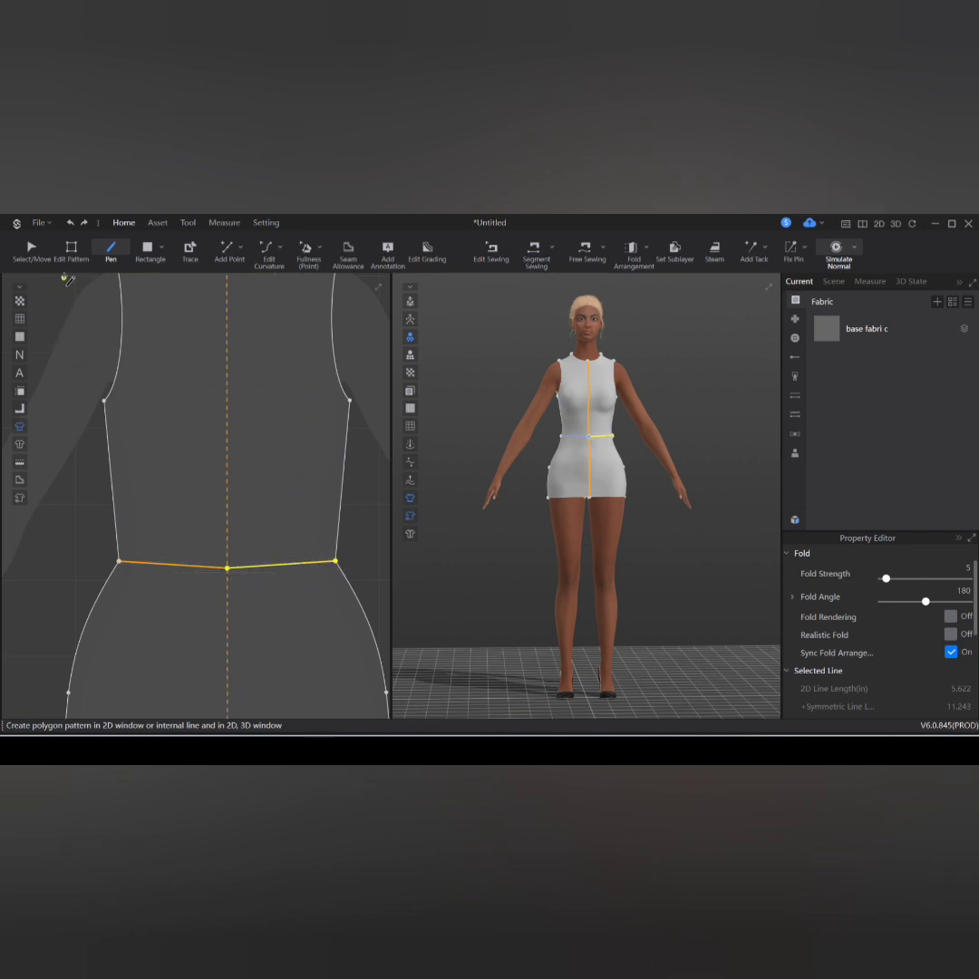
pyautogui.click(71, 249)
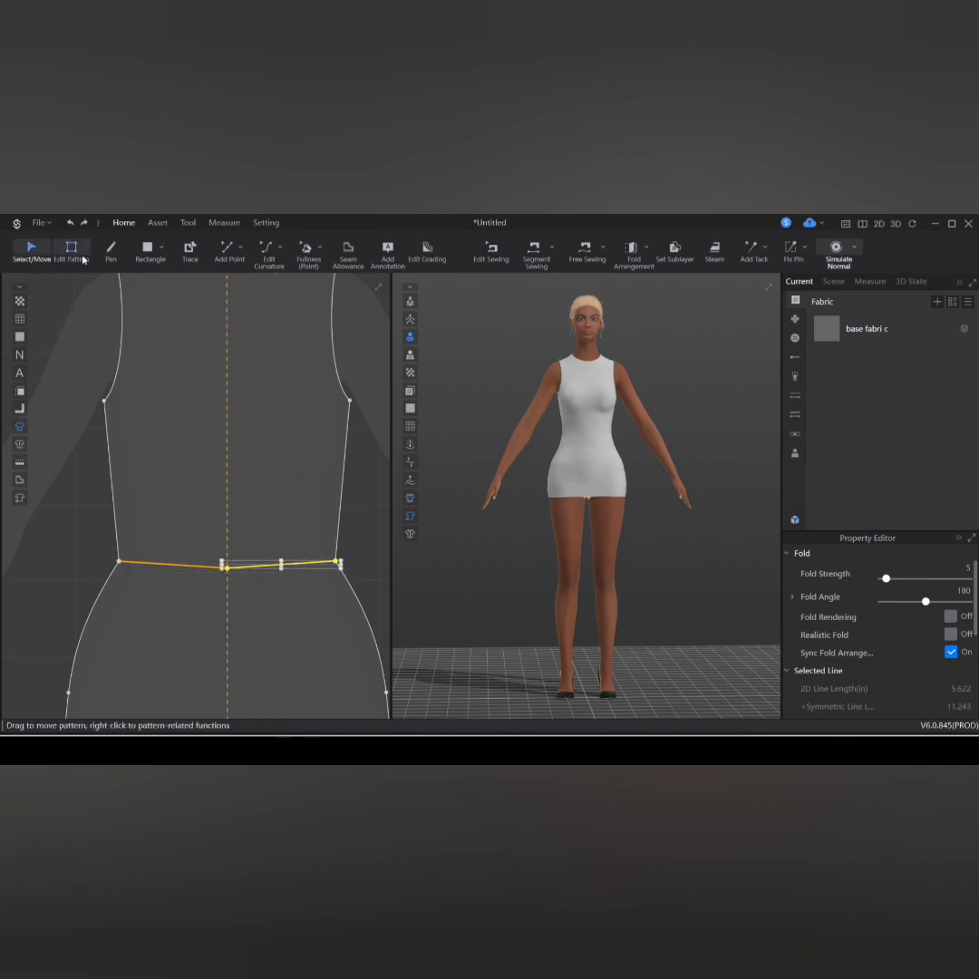
pyautogui.rightClick(297, 566)
pyautogui.click(344, 404)
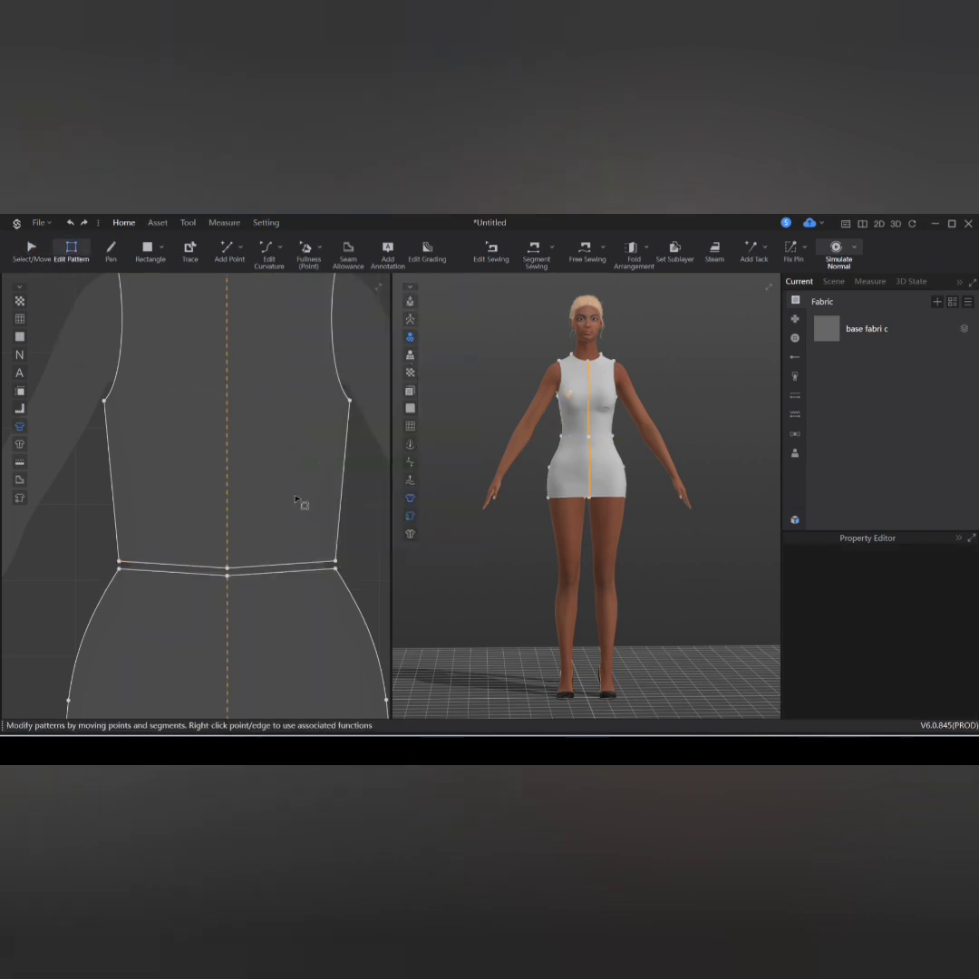
# Step: Cut and sew the back piece along its internal waistline
pyautogui.moveTo(295, 498); pyautogui.dragTo(78, 458, button='middle')
pyautogui.moveTo(330, 493); pyautogui.dragTo(204, 492, button='middle')
pyautogui.scroll(-3, 204, 492)
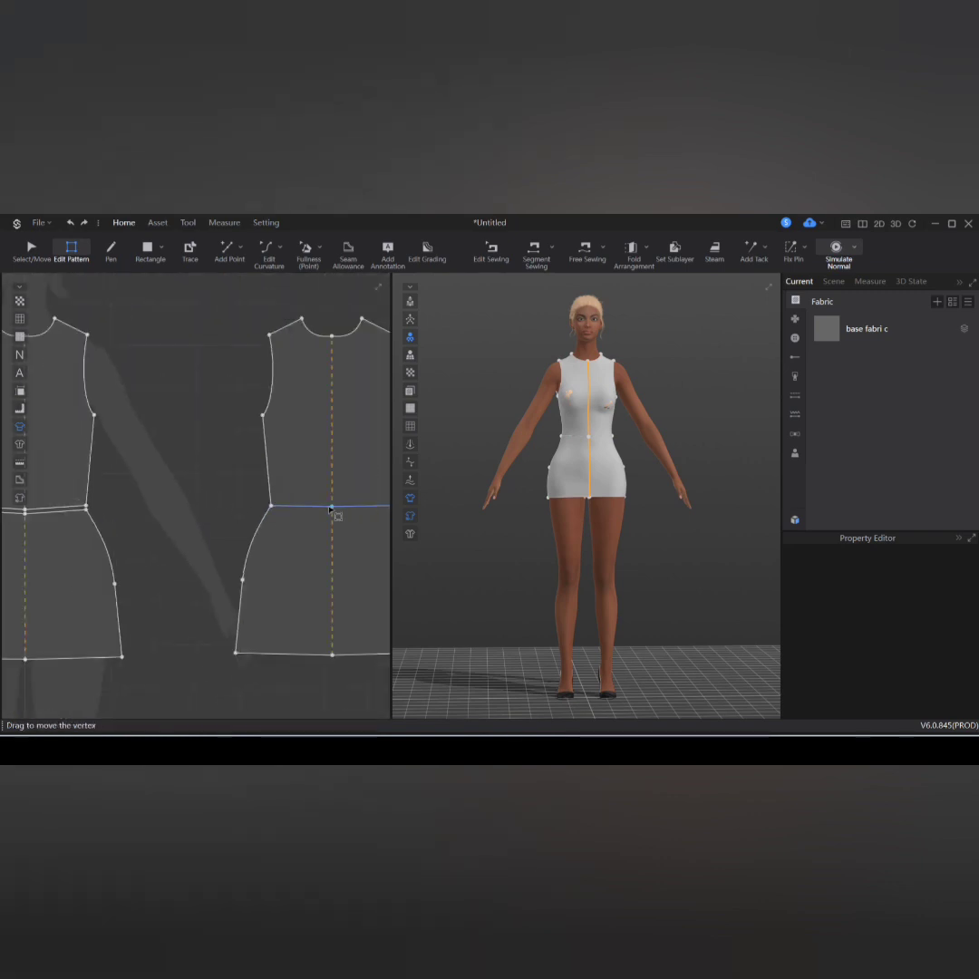
pyautogui.rightClick(322, 508)
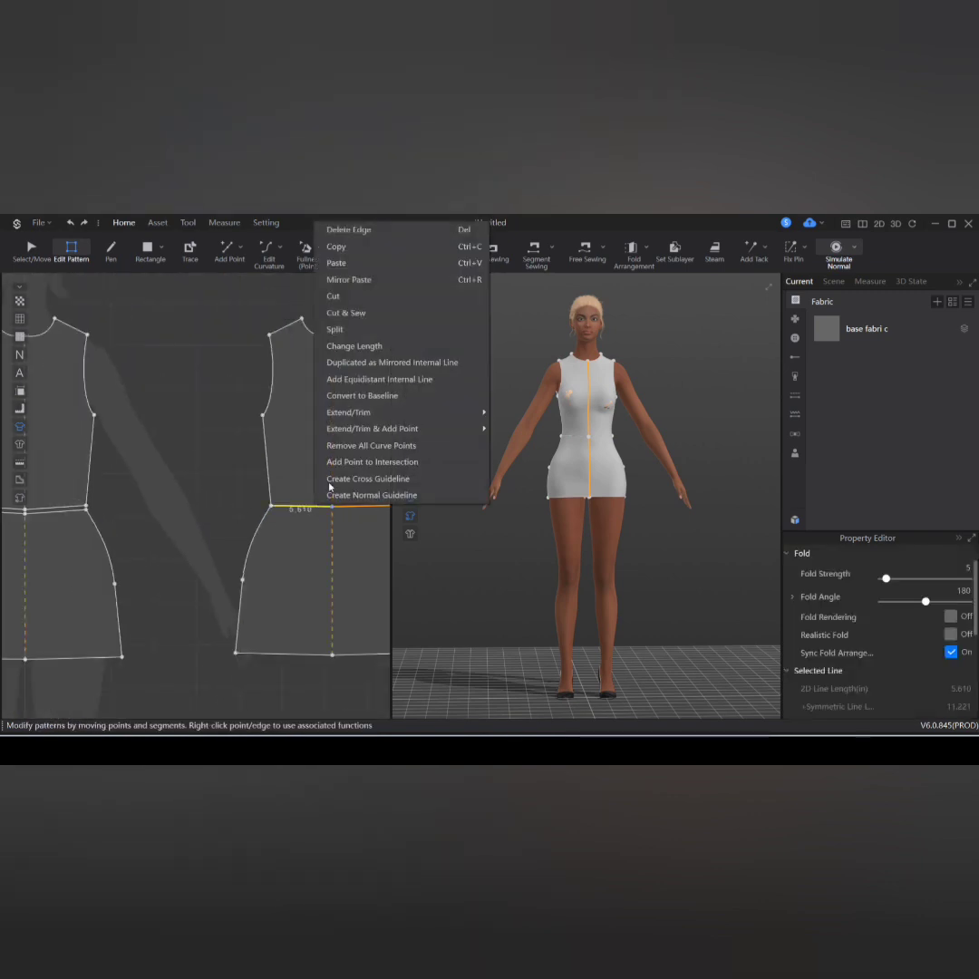
pyautogui.click(360, 318)
pyautogui.scroll(-3, 224, 494)
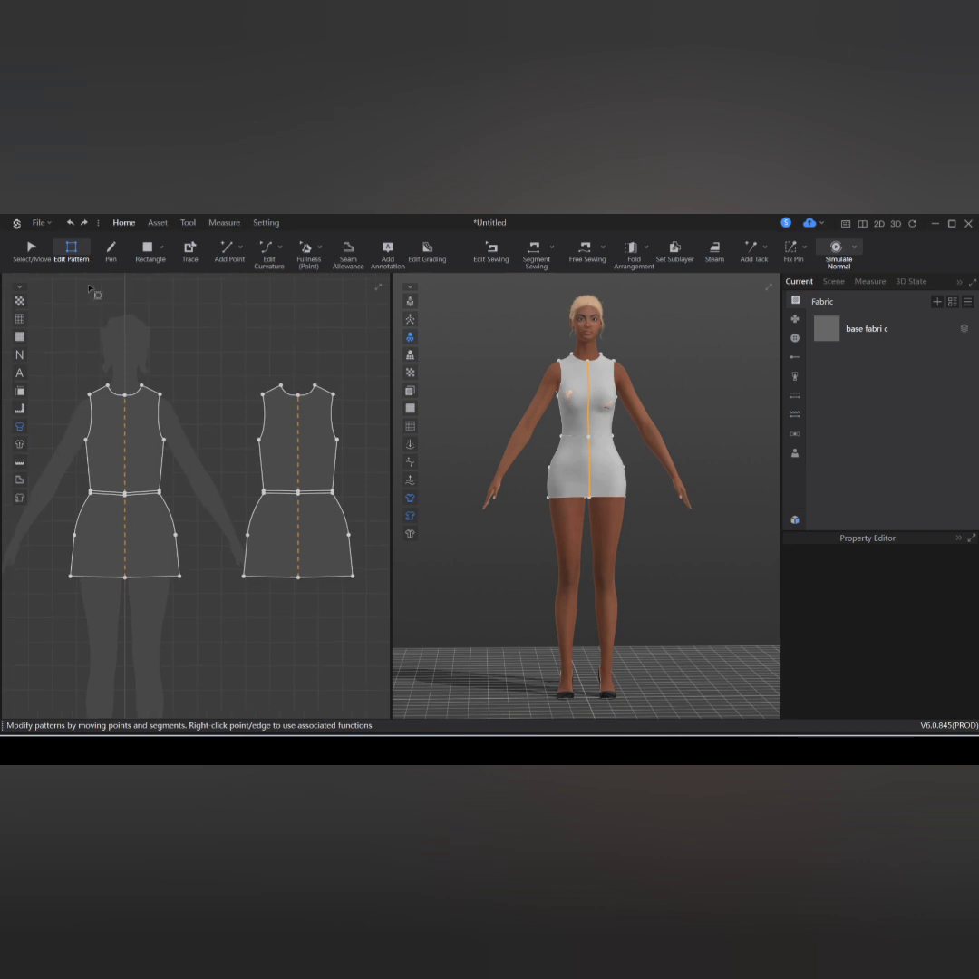
# Step: Select the front and back upper bodice pieces and move them up, clear of the skirt pieces in the 2D workspace
pyautogui.click(28, 246)
pyautogui.moveTo(65, 362); pyautogui.dragTo(356, 500)
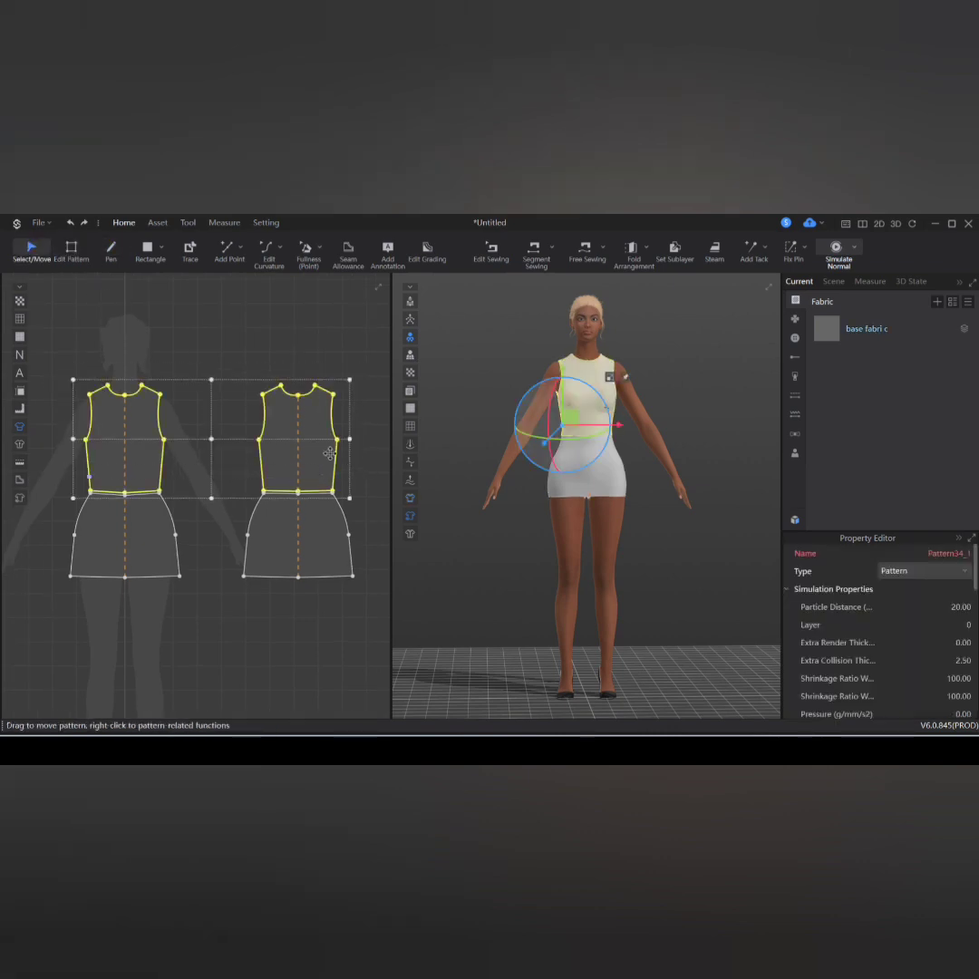
pyautogui.moveTo(315, 431); pyautogui.dragTo(310, 354)
pyautogui.click(225, 295)
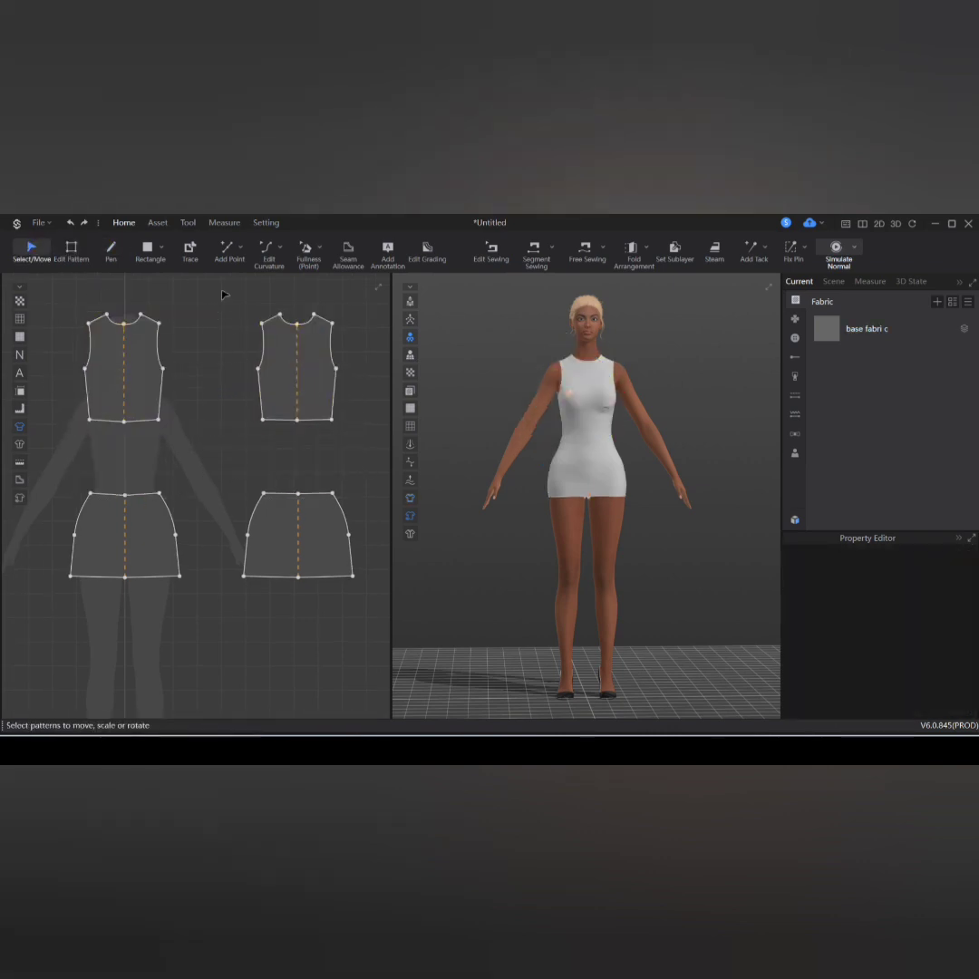
# Step: Slash the front skirt piece from waist to hem beside the centre fold with Fullness (Point) and spread the hem outward
pyautogui.click(308, 251)
pyautogui.click(145, 510)
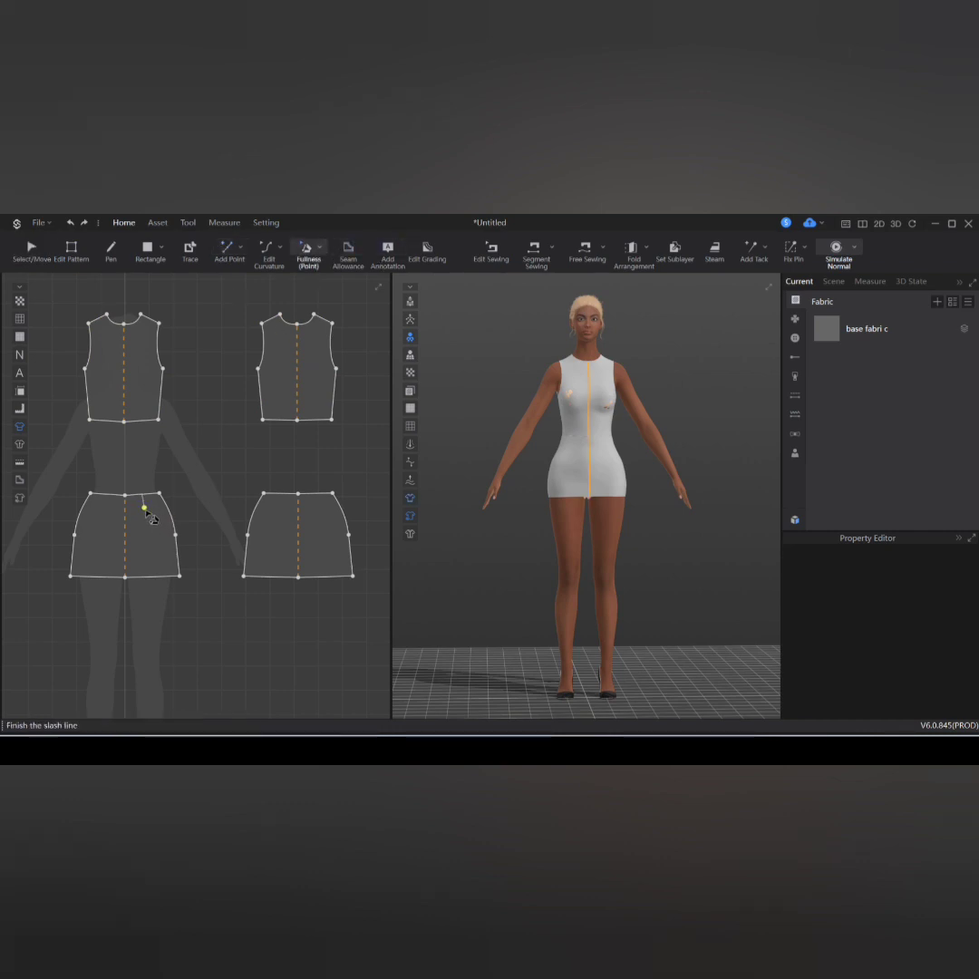
pyautogui.click(145, 577)
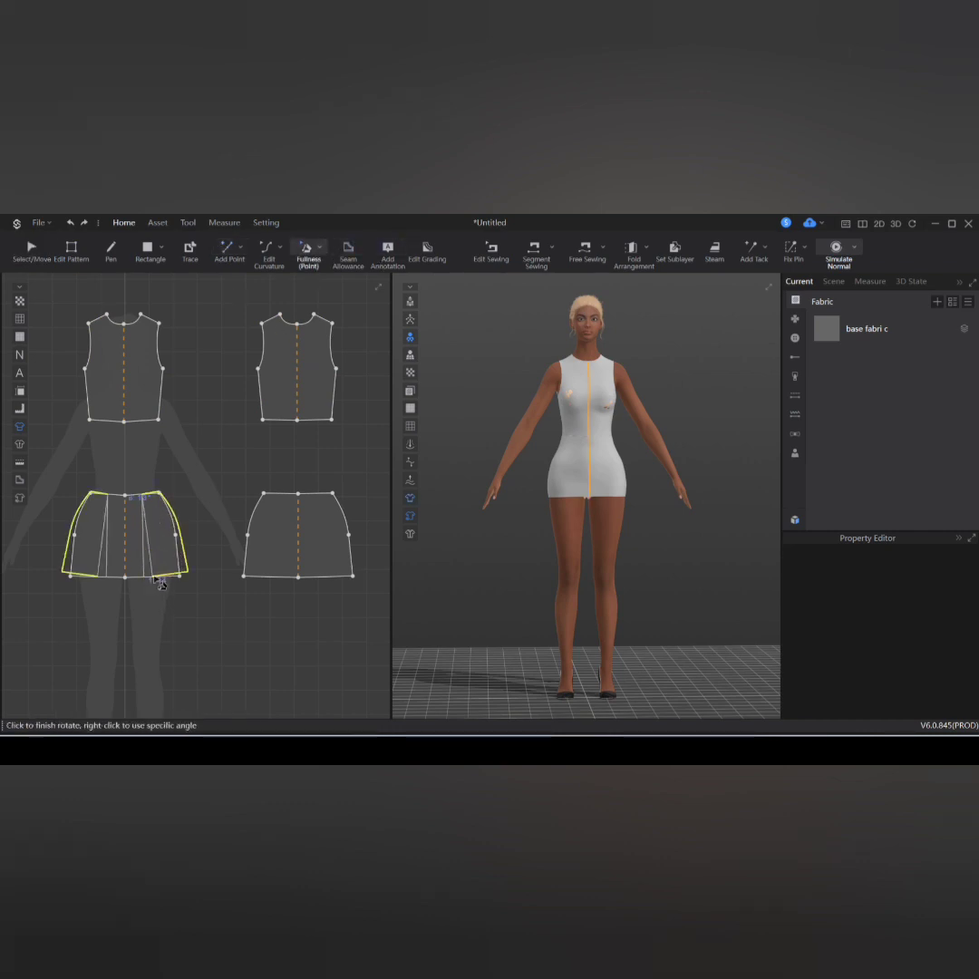
pyautogui.rightClick(166, 575)
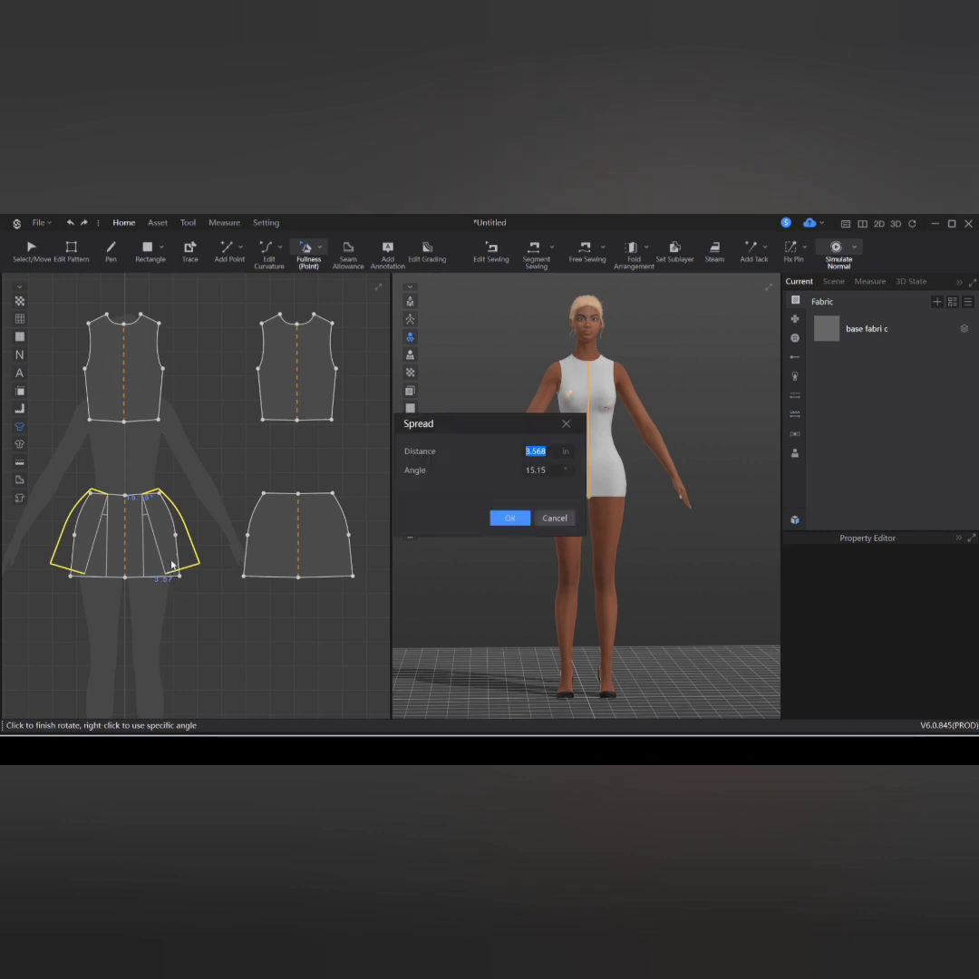
pyautogui.click(507, 518)
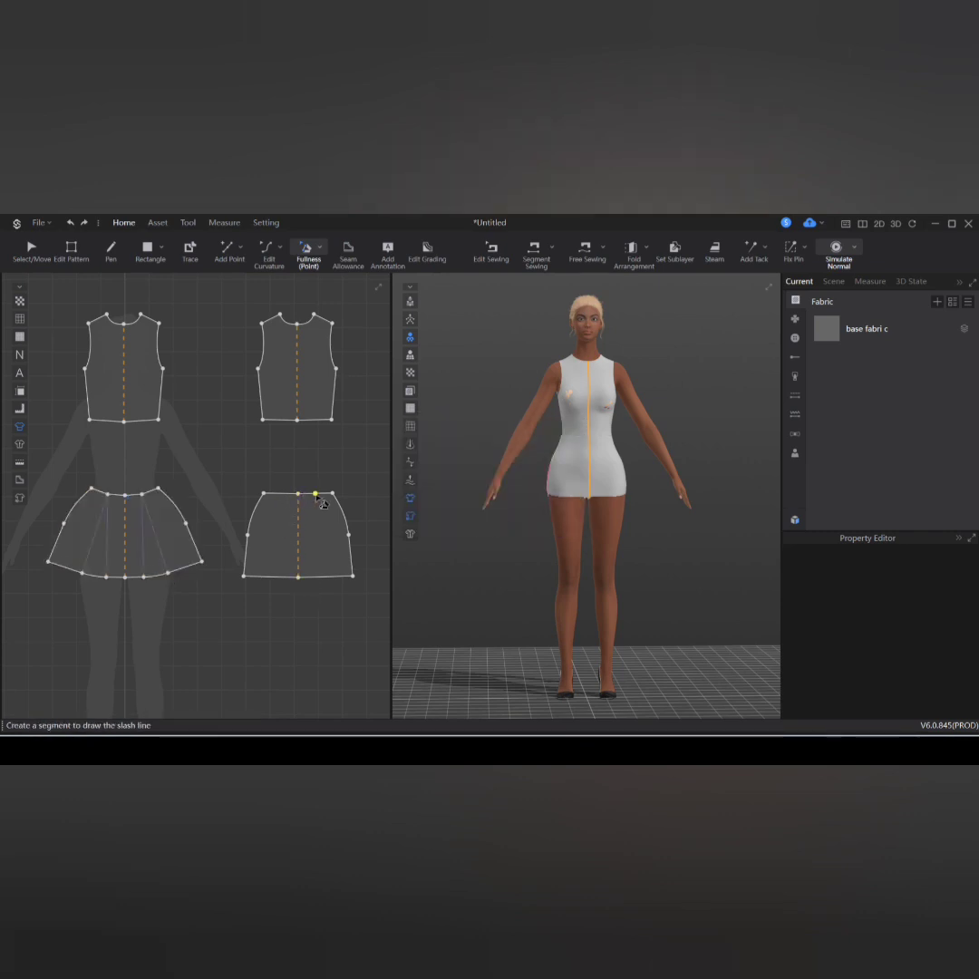
# Step: Slash the back skirt piece from waist to hem beside the centre fold and spread it by 4 in
pyautogui.click(315, 495)
pyautogui.click(315, 577)
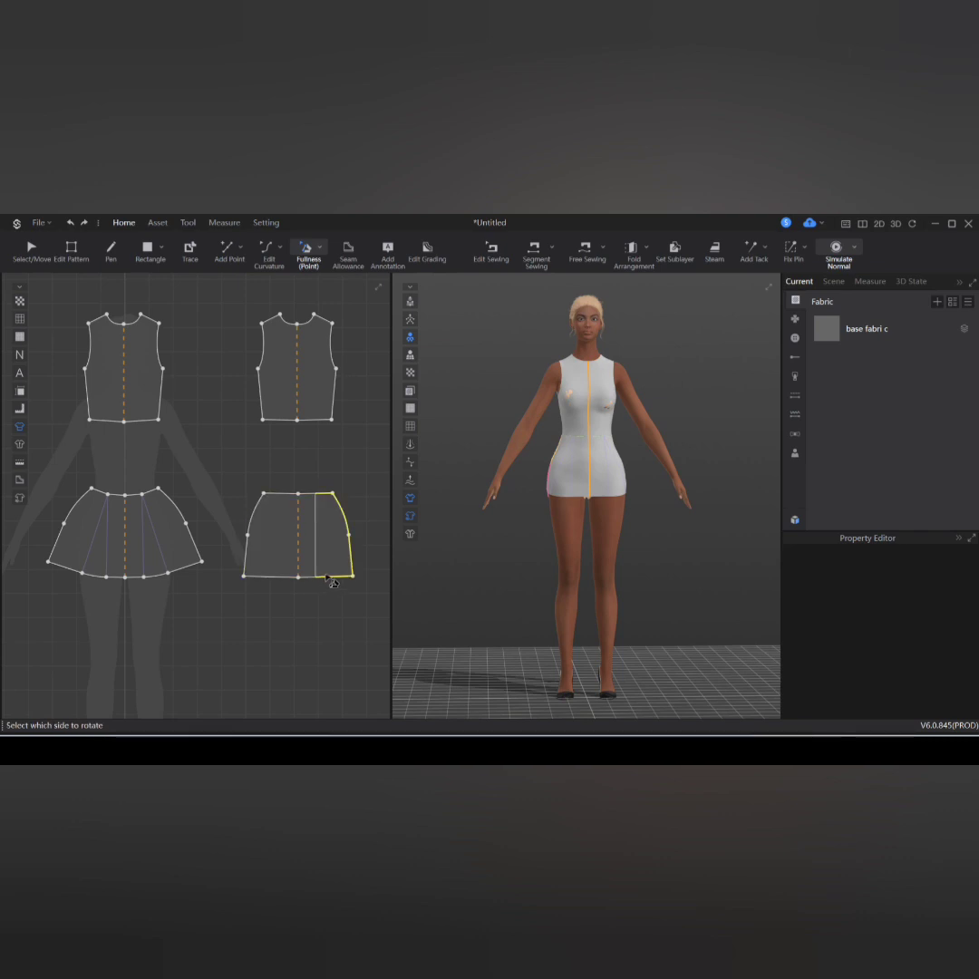
pyautogui.click(337, 577)
pyautogui.rightClick(341, 577)
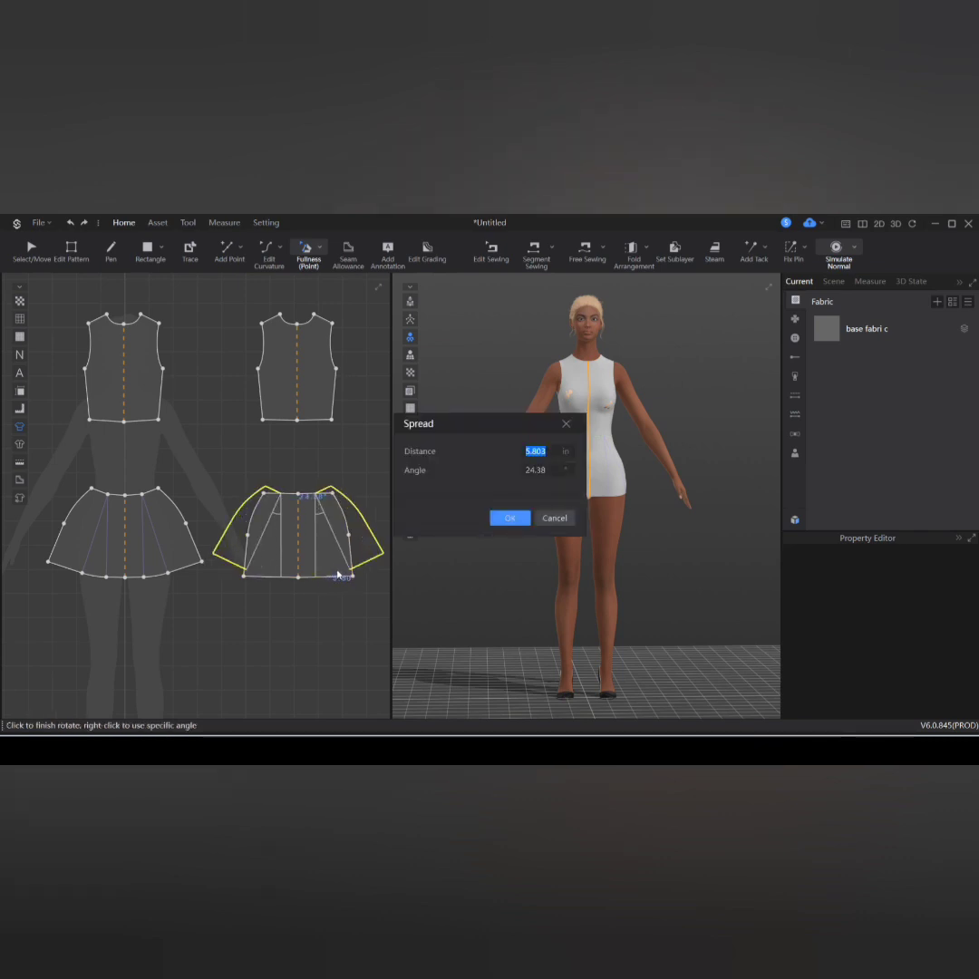
pyautogui.write('4')
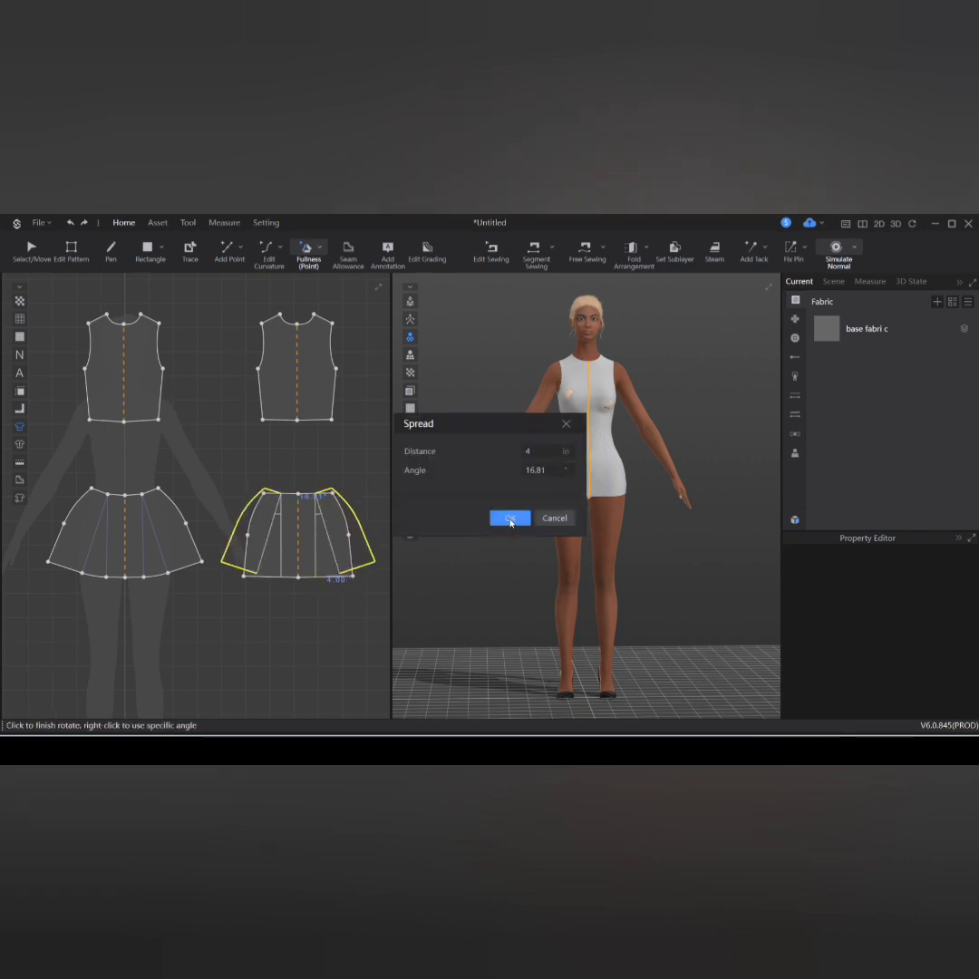
pyautogui.click(511, 518)
# Step: Simulate the garment so the flared skirt pieces drape on the avatar
pyautogui.click(838, 254)
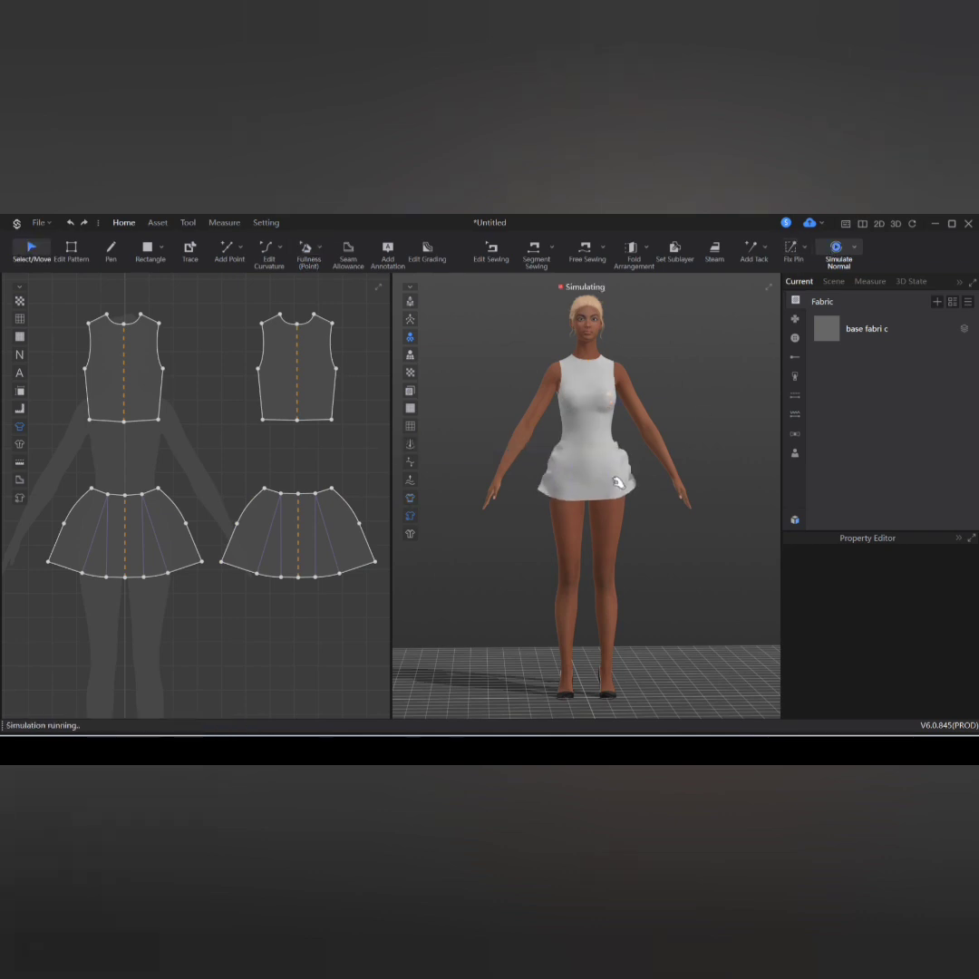
pyautogui.click(620, 482)
pyautogui.click(692, 415)
pyautogui.moveTo(692, 414); pyautogui.dragTo(685, 454, button='right')
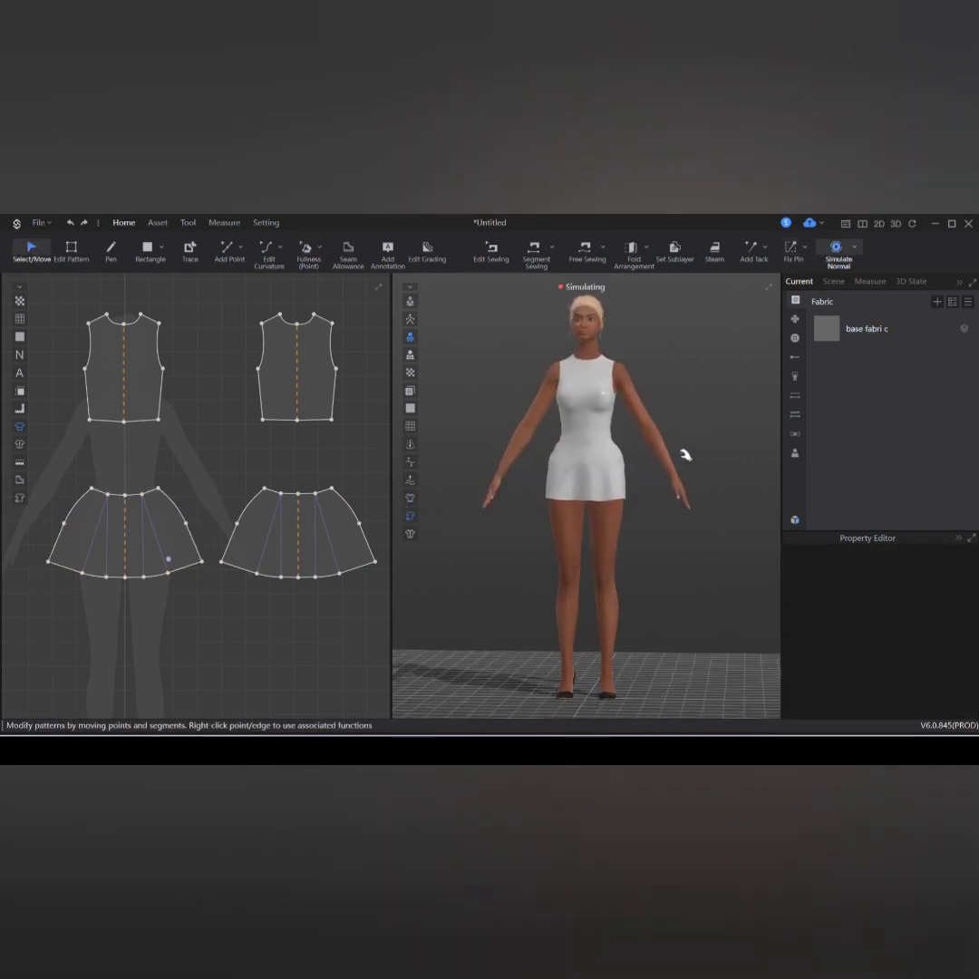
# Step: Set the base fabric's bending to weft 64, warp 69 and bias 47, and simulate the garment again
pyautogui.click(818, 334)
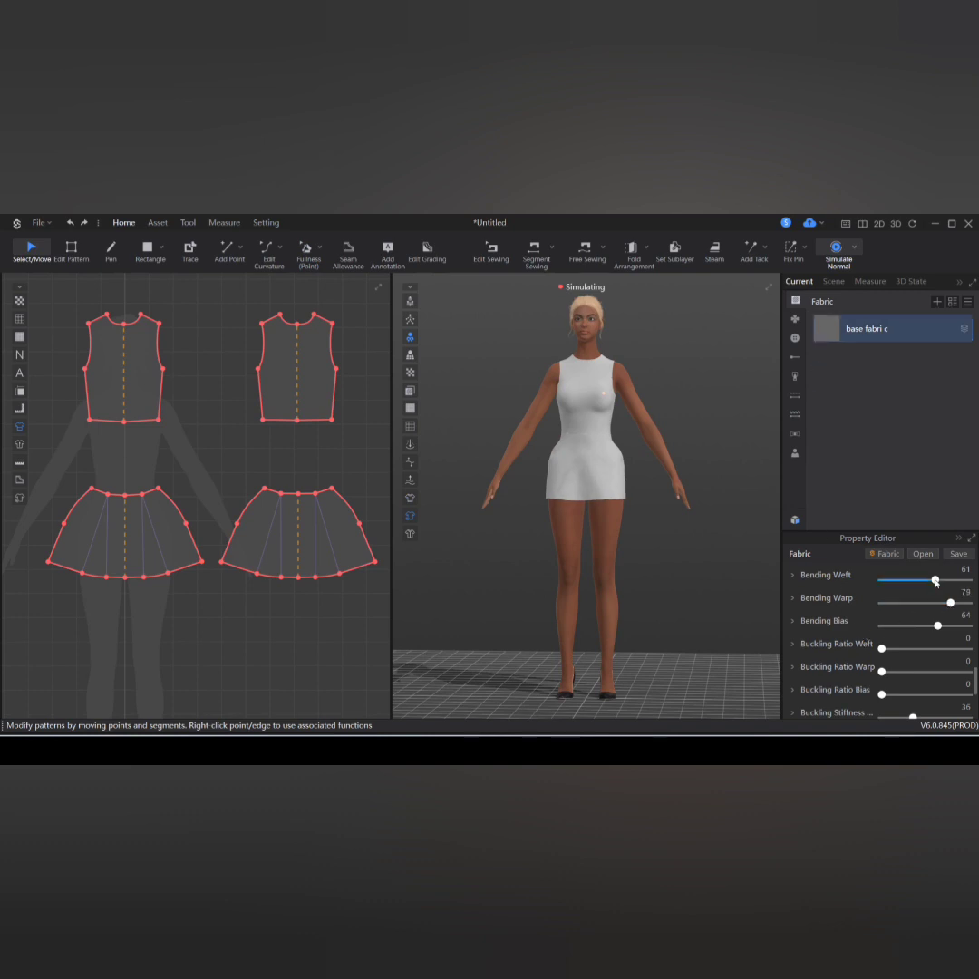
pyautogui.moveTo(748, 580); pyautogui.dragTo(629, 590, button='right')
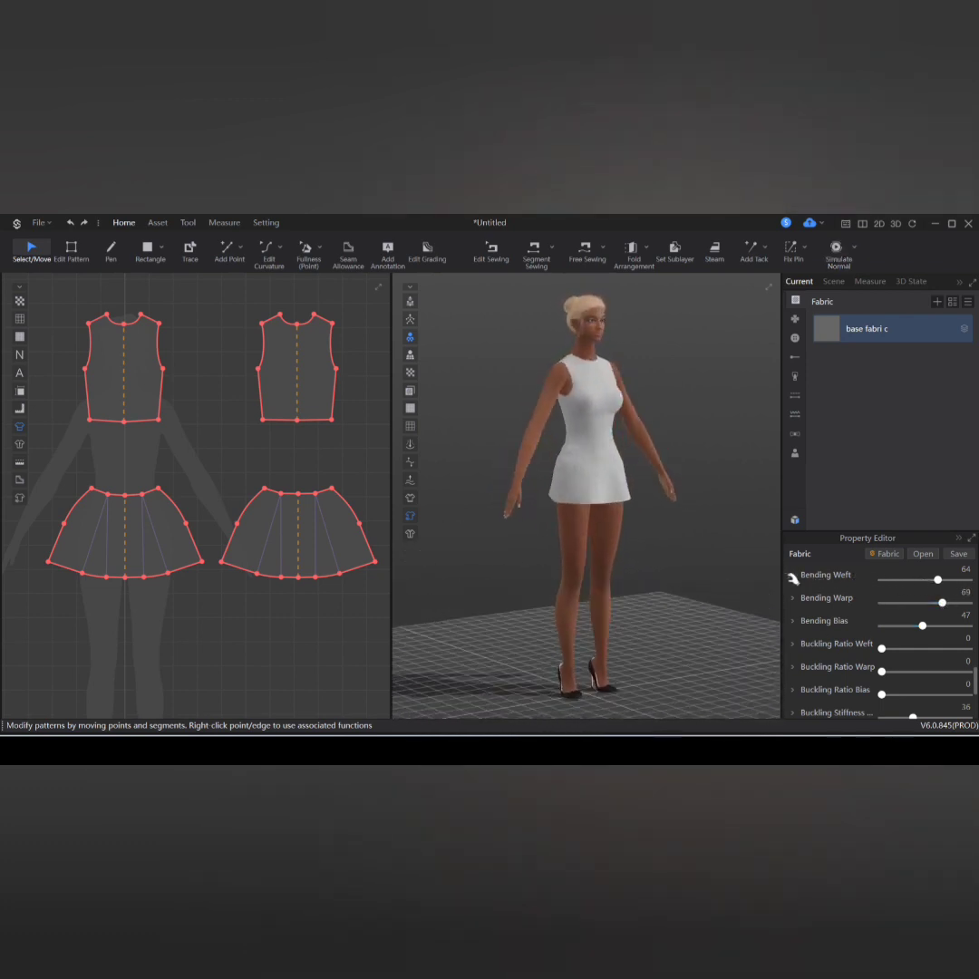
pyautogui.press('space')
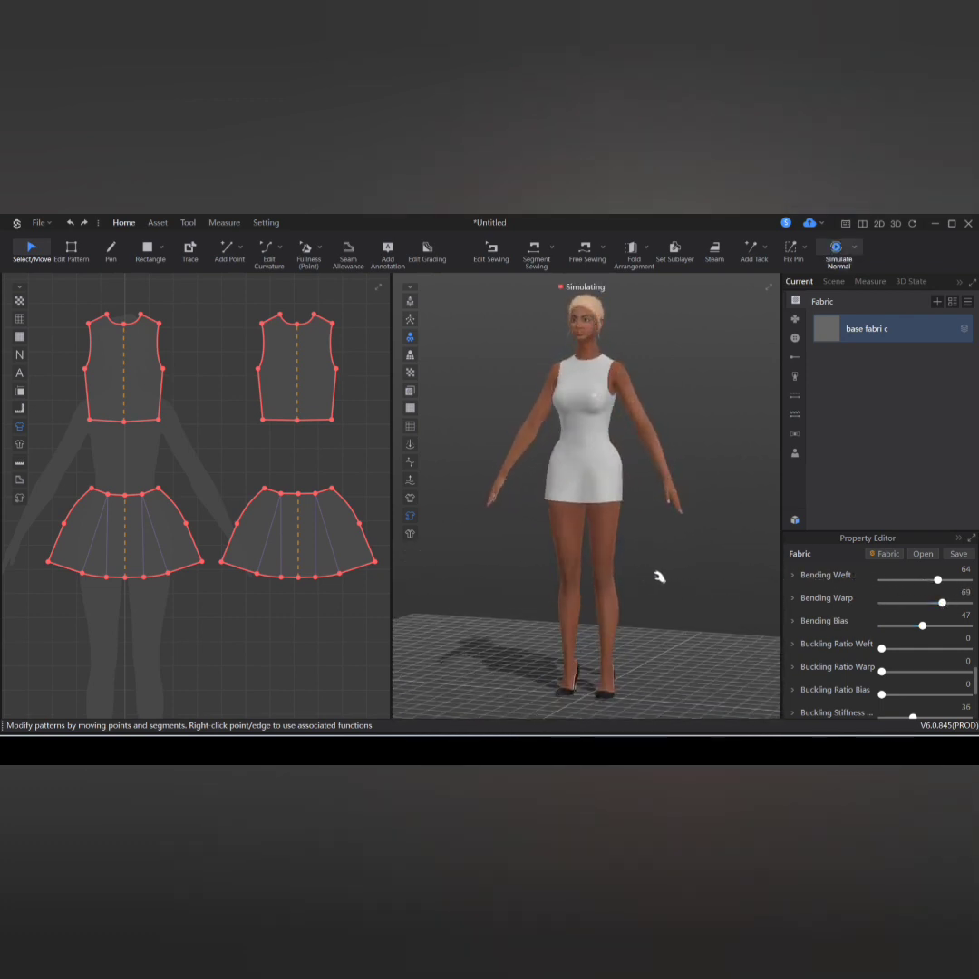
pyautogui.click(660, 576)
pyautogui.moveTo(577, 593)
pyautogui.mouseDown(button='right')
pyautogui.moveTo(615, 590)
pyautogui.moveTo(596, 593)
pyautogui.mouseUp(button='right')
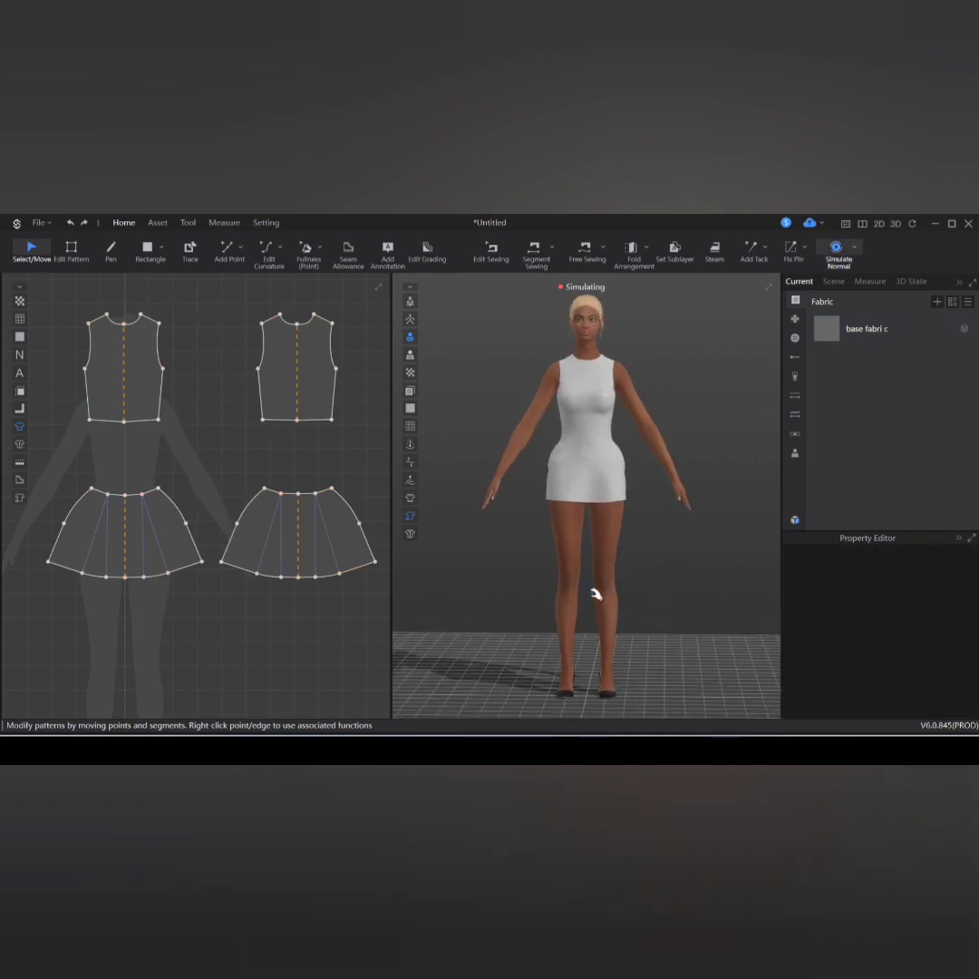
# Step: Draw another Fullness (Point) slash line on the back skirt from the waist edge to the hem, nearer the side seam
pyautogui.click(309, 254)
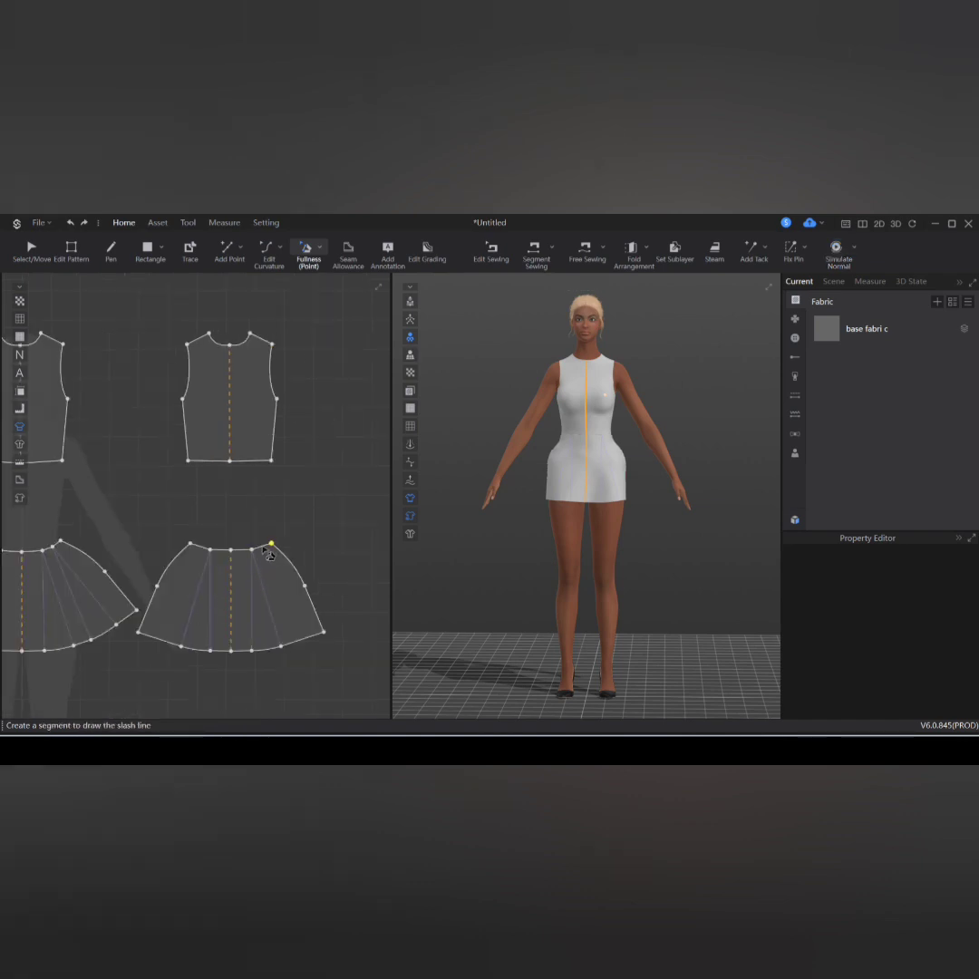
pyautogui.scroll(2, 269, 555)
pyautogui.click(263, 547)
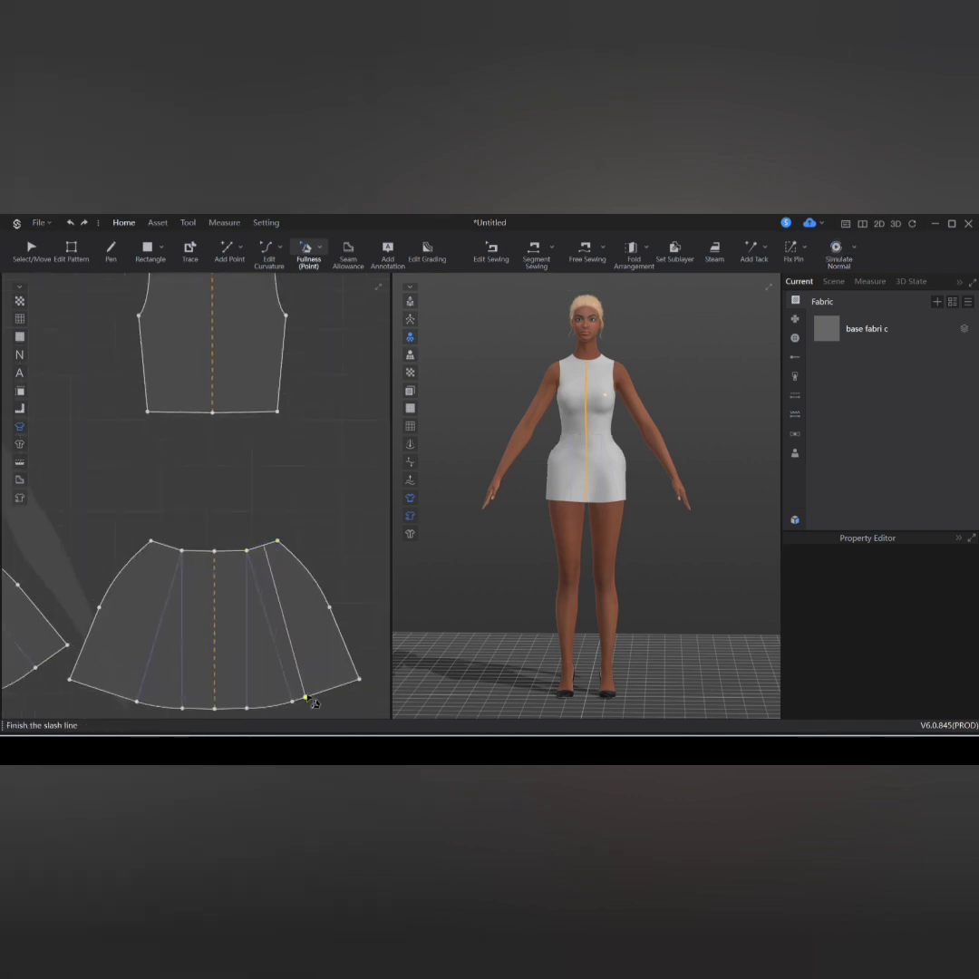
pyautogui.click(327, 689)
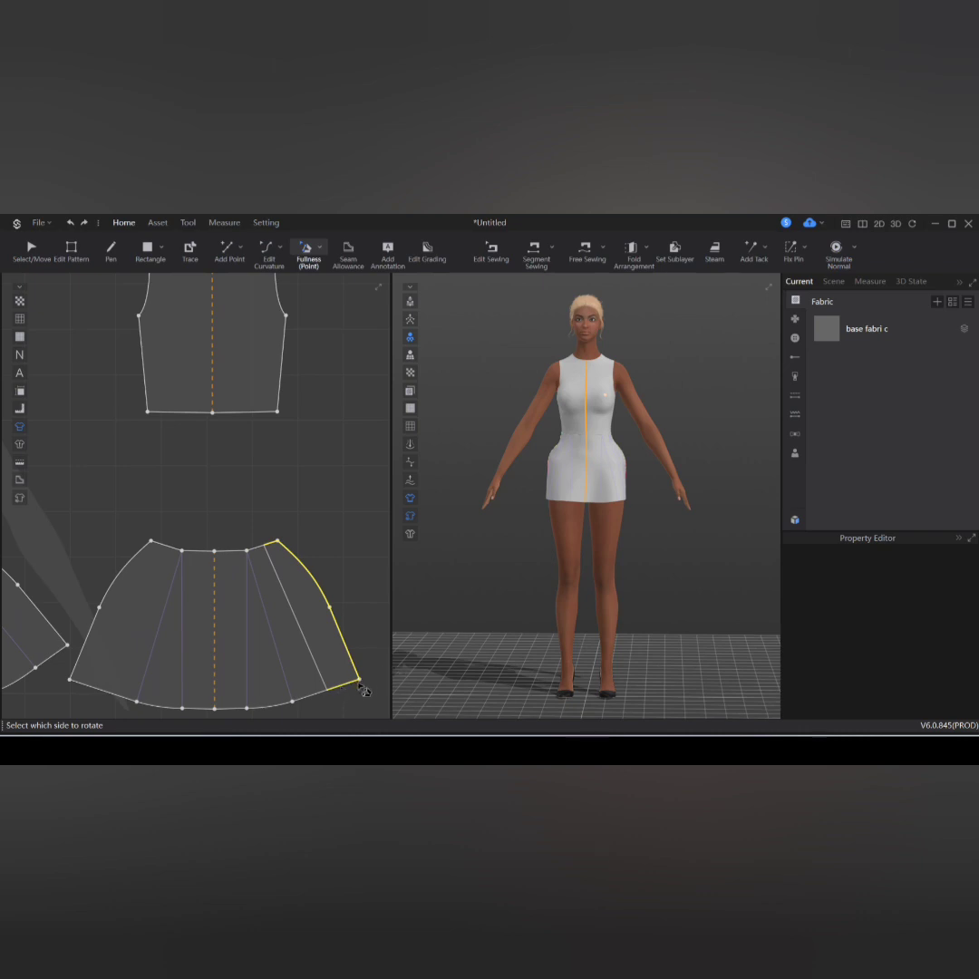
pyautogui.scroll(-2, 347, 700)
pyautogui.scroll(1, 353, 696)
pyautogui.moveTo(353, 696); pyautogui.dragTo(197, 649, button='middle')
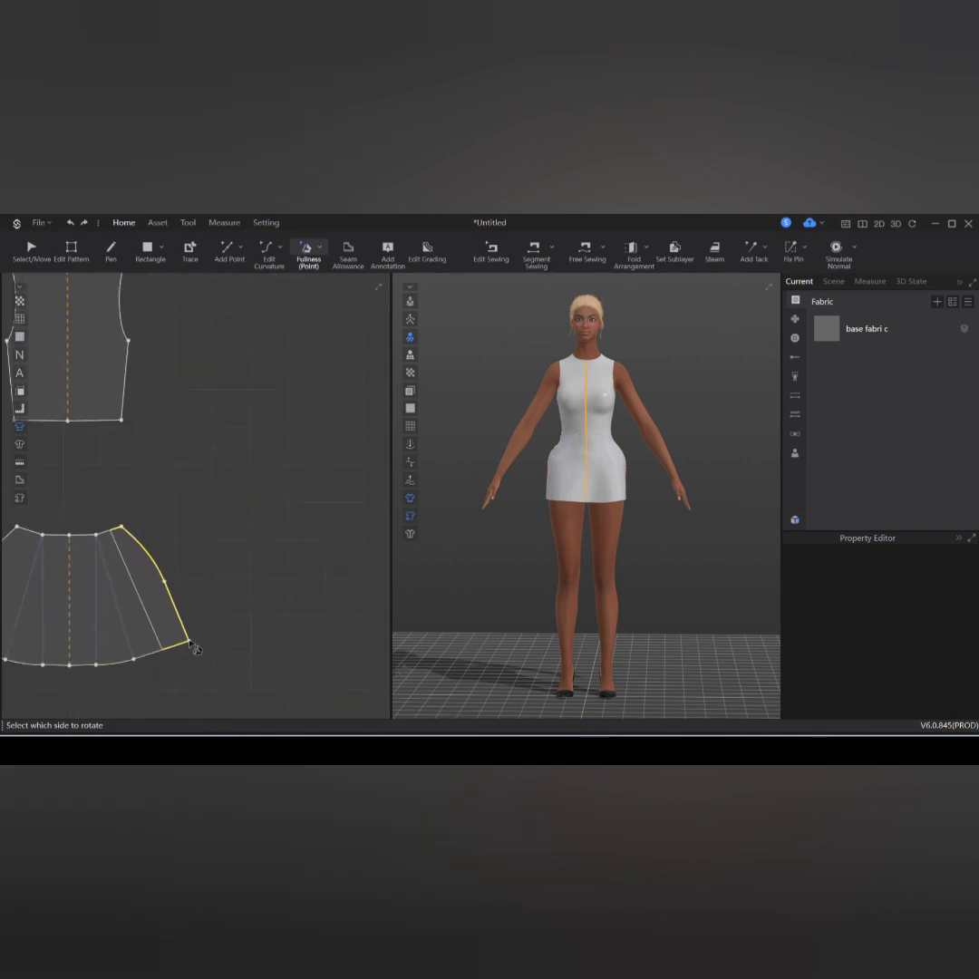
# Step: Rotate the side section of the back skirt outward from the slash line with a spread distance of 4 in
pyautogui.click(186, 652)
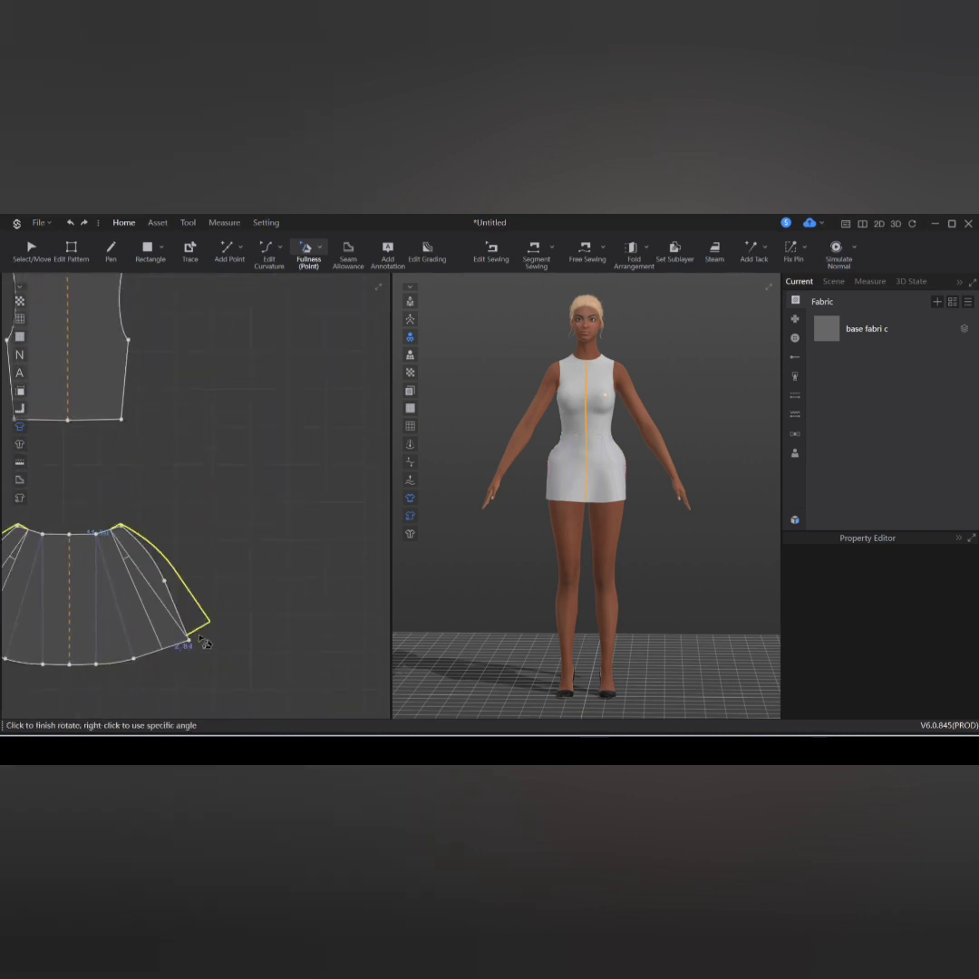
pyautogui.press('6')
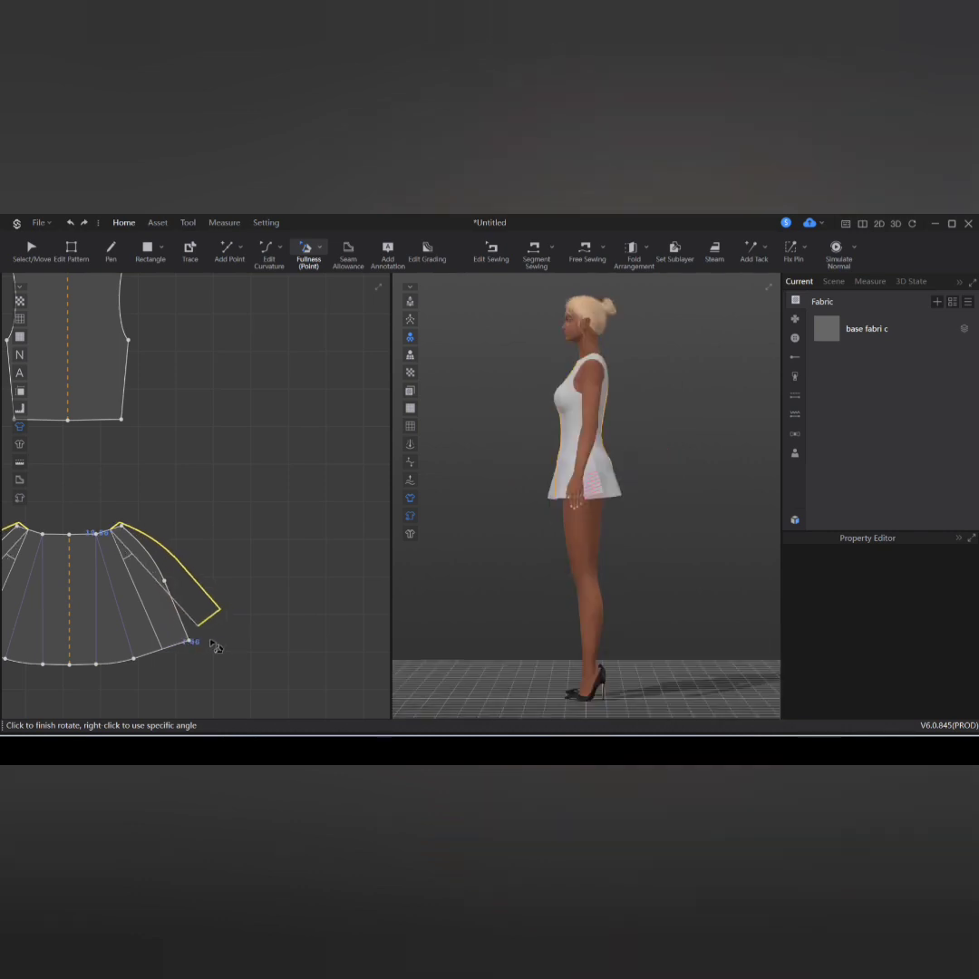
pyautogui.rightClick(212, 639)
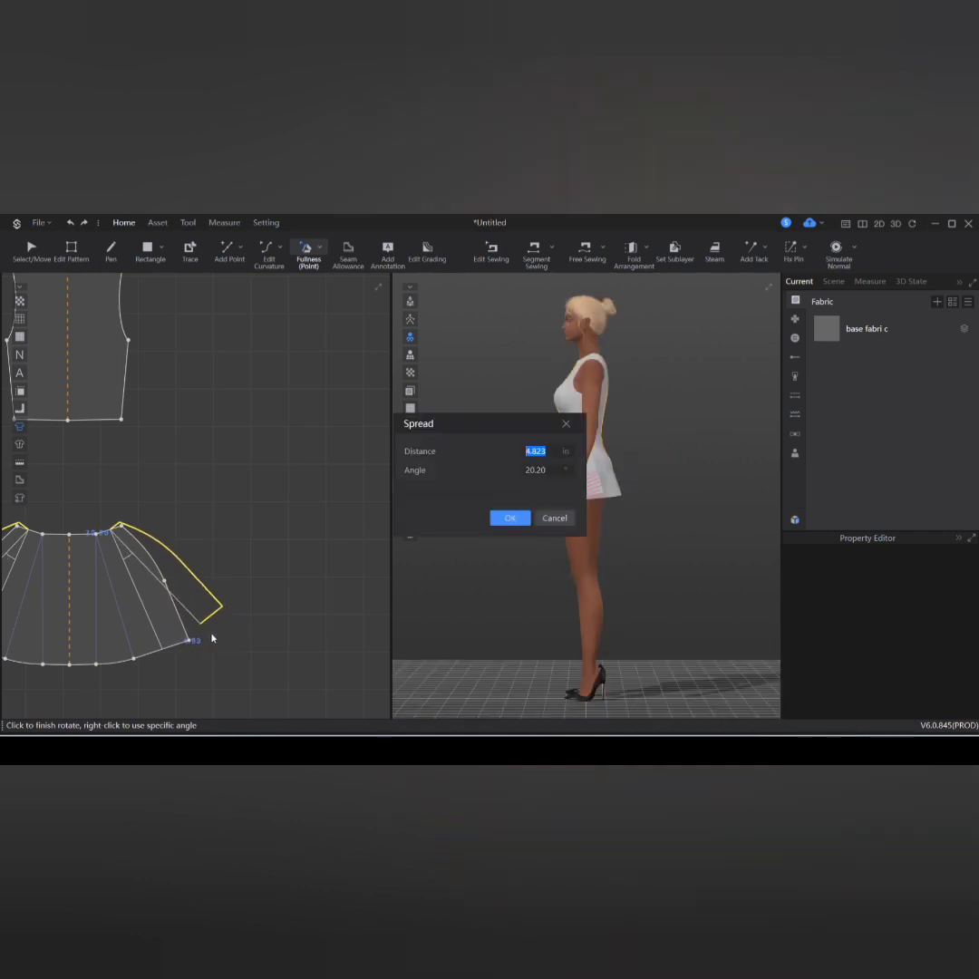
pyautogui.write('4')
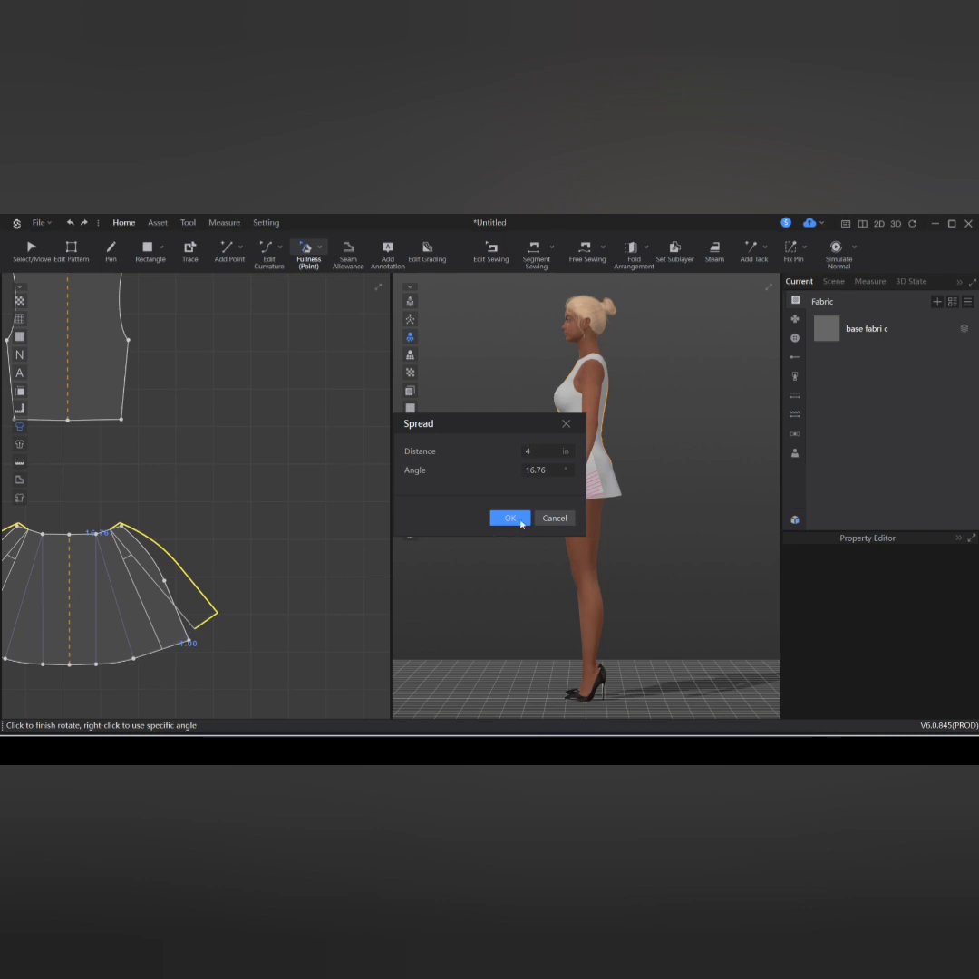
pyautogui.click(510, 517)
# Step: Simulate the widened skirt on the avatar and check its drape from the side and front
pyautogui.scroll(-2, 612, 550)
pyautogui.scroll(6, 666, 520)
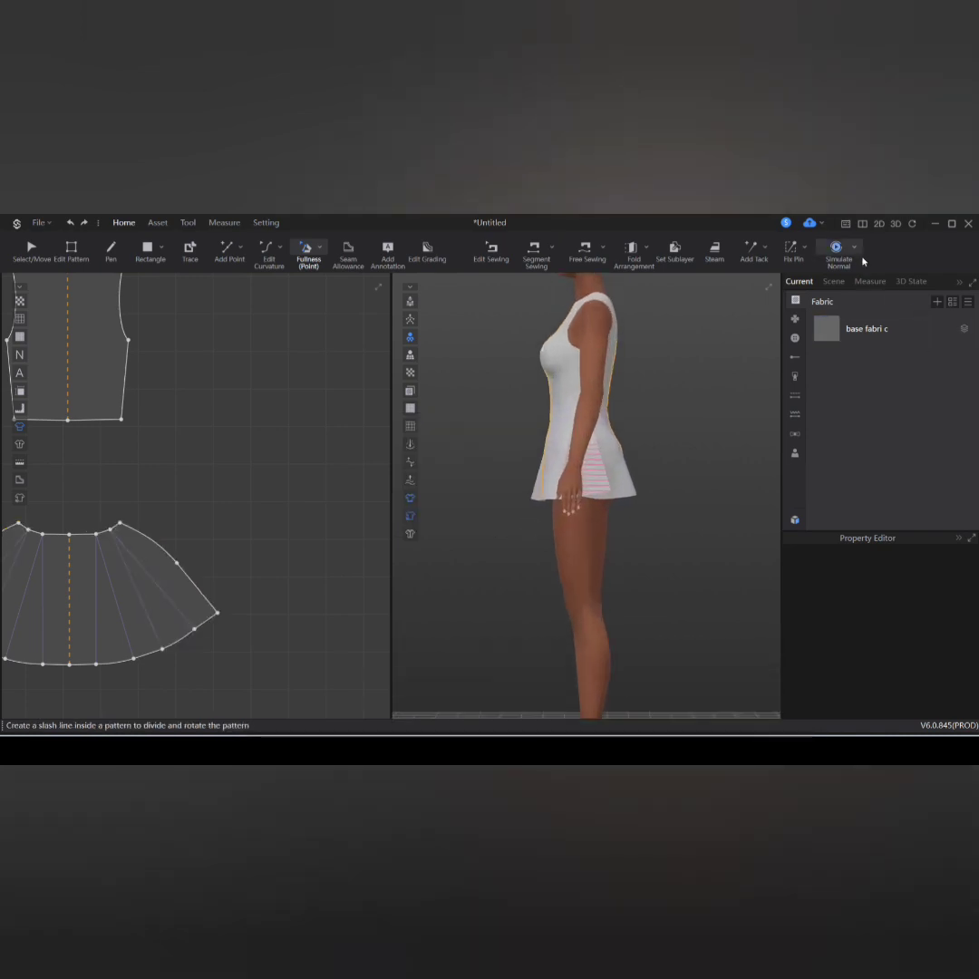
pyautogui.click(840, 252)
pyautogui.moveTo(547, 553); pyautogui.dragTo(634, 526, button='right')
pyautogui.click(651, 491)
pyautogui.press('space')
pyautogui.moveTo(583, 582)
pyautogui.mouseDown(button='right')
pyautogui.moveTo(783, 599)
pyautogui.moveTo(590, 590)
pyautogui.mouseUp(button='right')
pyautogui.press('space')
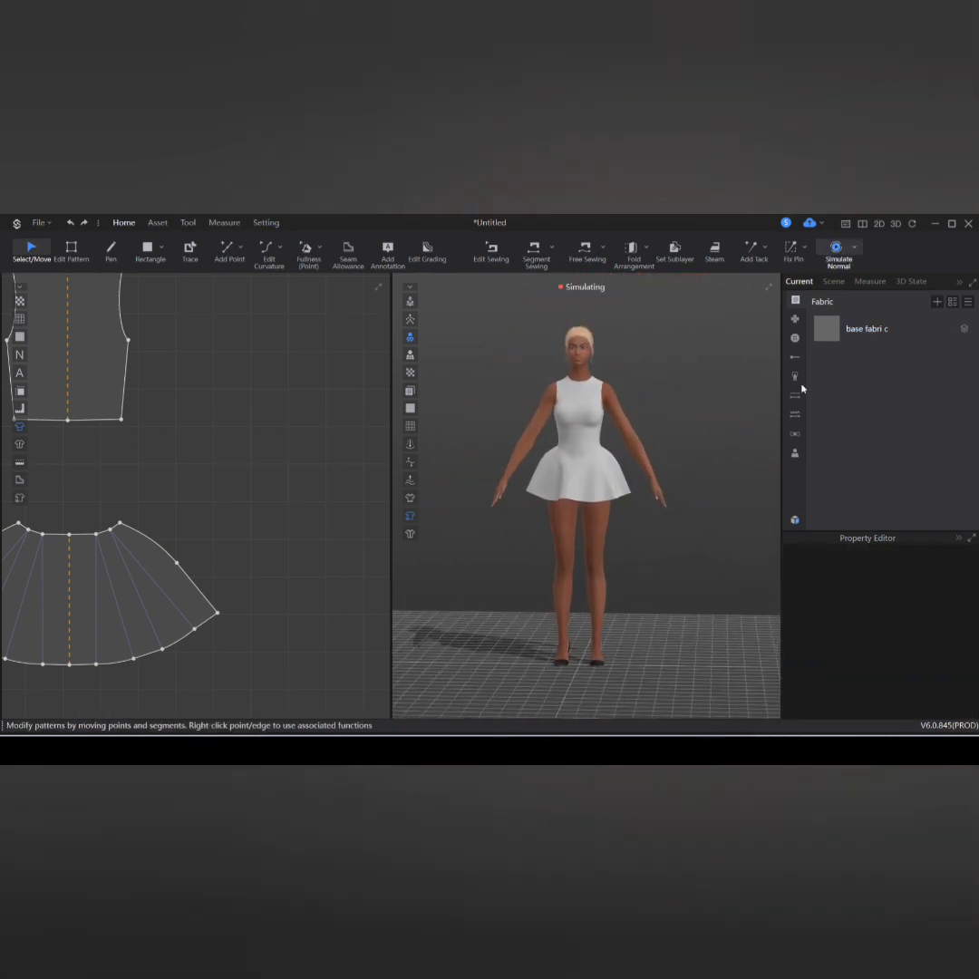
# Step: Select all the pattern pieces and space the overlapping front and back skirt pieces apart in the 2D workspace
pyautogui.click(827, 332)
pyautogui.scroll(-2, 668, 459)
pyautogui.click(146, 573)
pyautogui.moveTo(146, 573); pyautogui.dragTo(240, 521, button='middle')
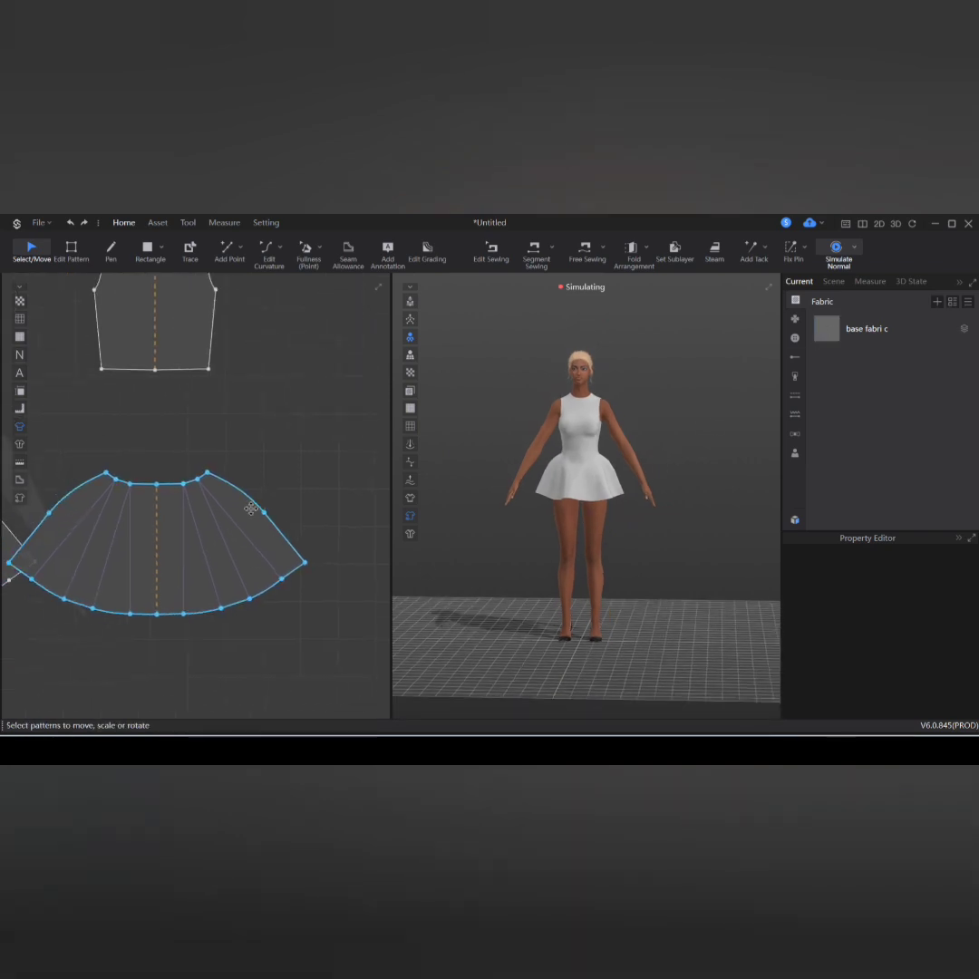
pyautogui.scroll(-2, 248, 514)
pyautogui.scroll(-2, 249, 514)
pyautogui.click(193, 453)
pyautogui.moveTo(110, 432); pyautogui.dragTo(189, 454, button='middle')
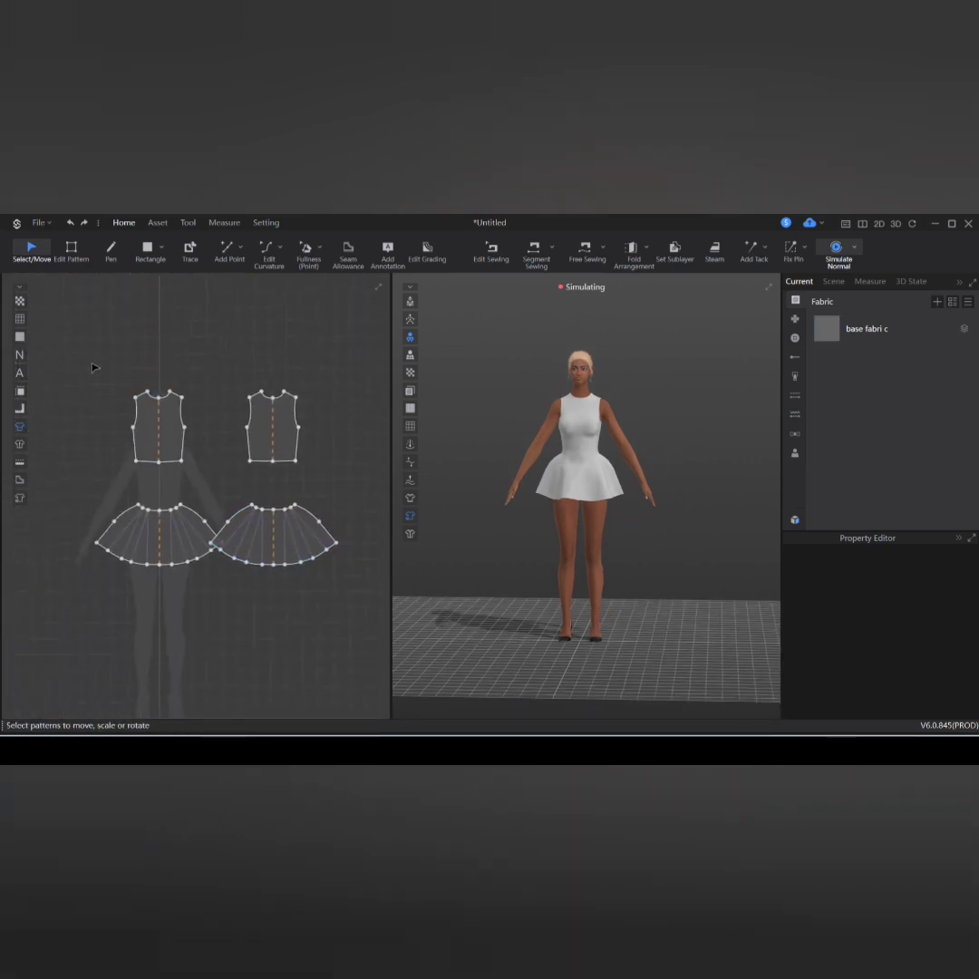
pyautogui.moveTo(94, 367); pyautogui.dragTo(344, 589)
pyautogui.click(299, 662)
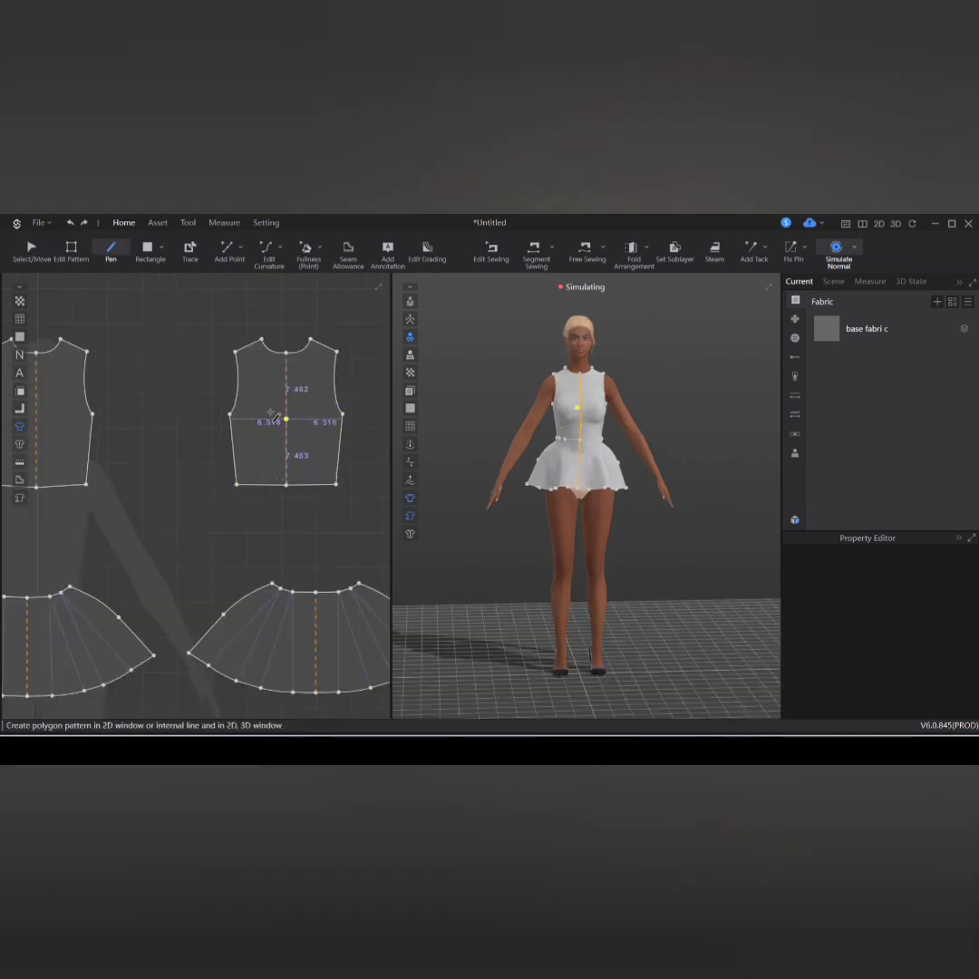
# Step: Draw a mirrored internal line about 6.5 in per side from the back bodice's underarm to the centre back, and curve it downward
pyautogui.scroll(3, 254, 426)
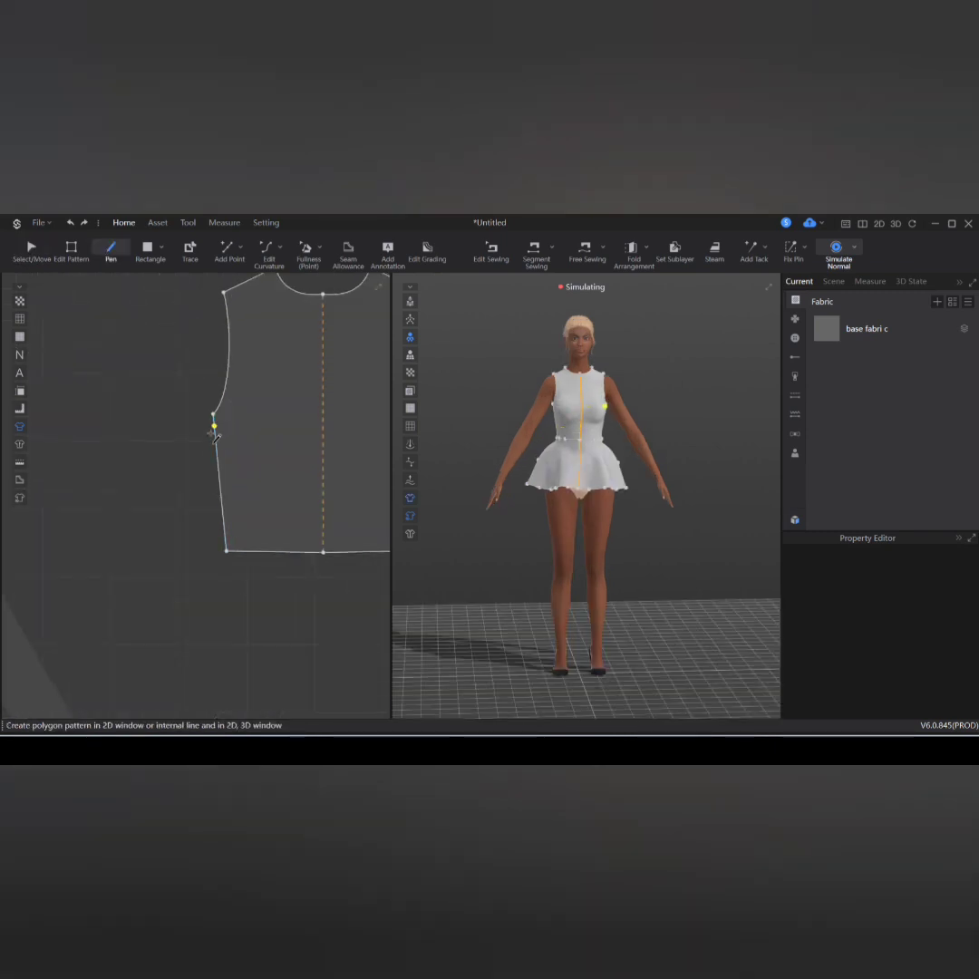
pyautogui.moveTo(638, 433); pyautogui.dragTo(557, 435, button='right')
pyautogui.click(131, 482)
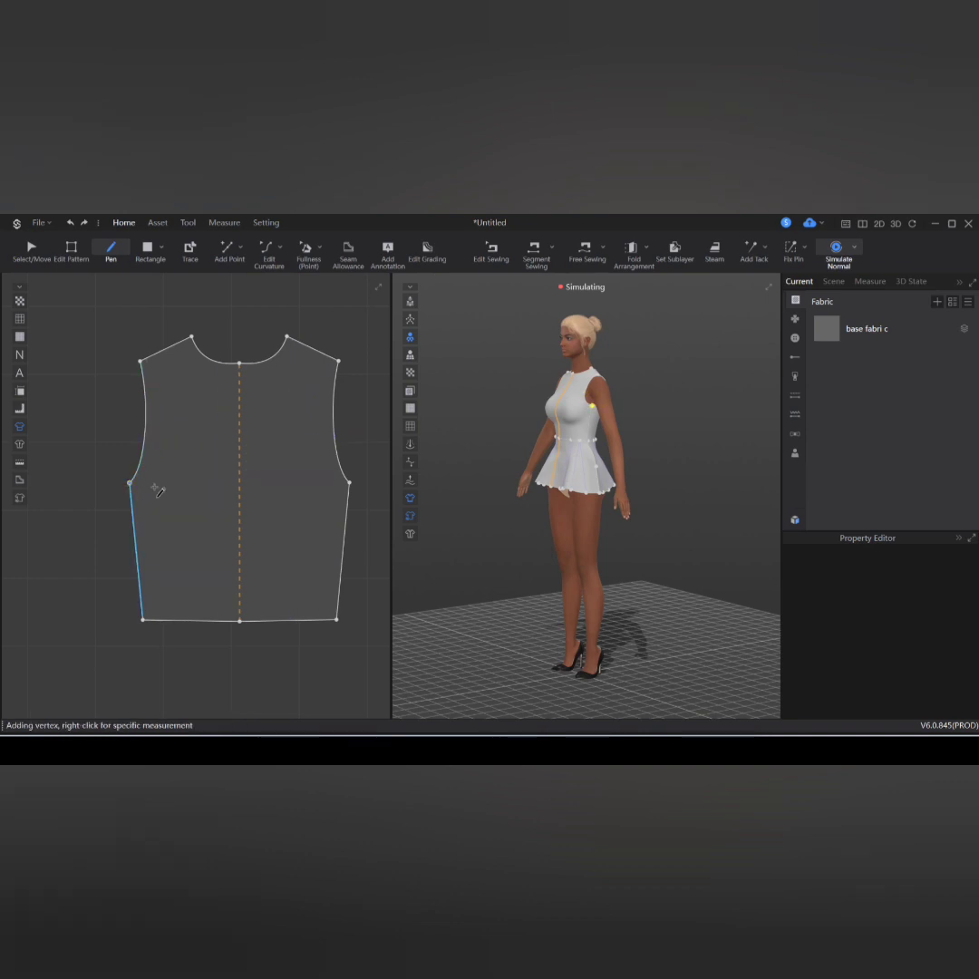
pyautogui.doubleClick(240, 501)
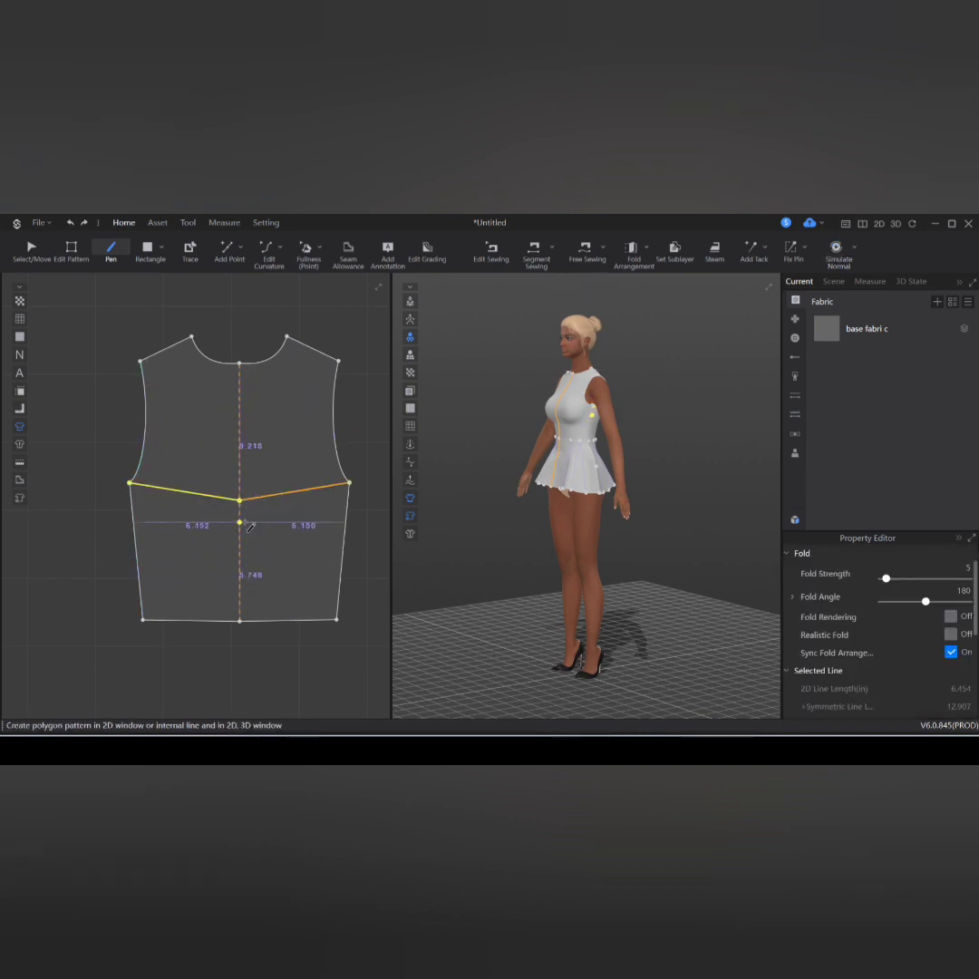
pyautogui.press('v')
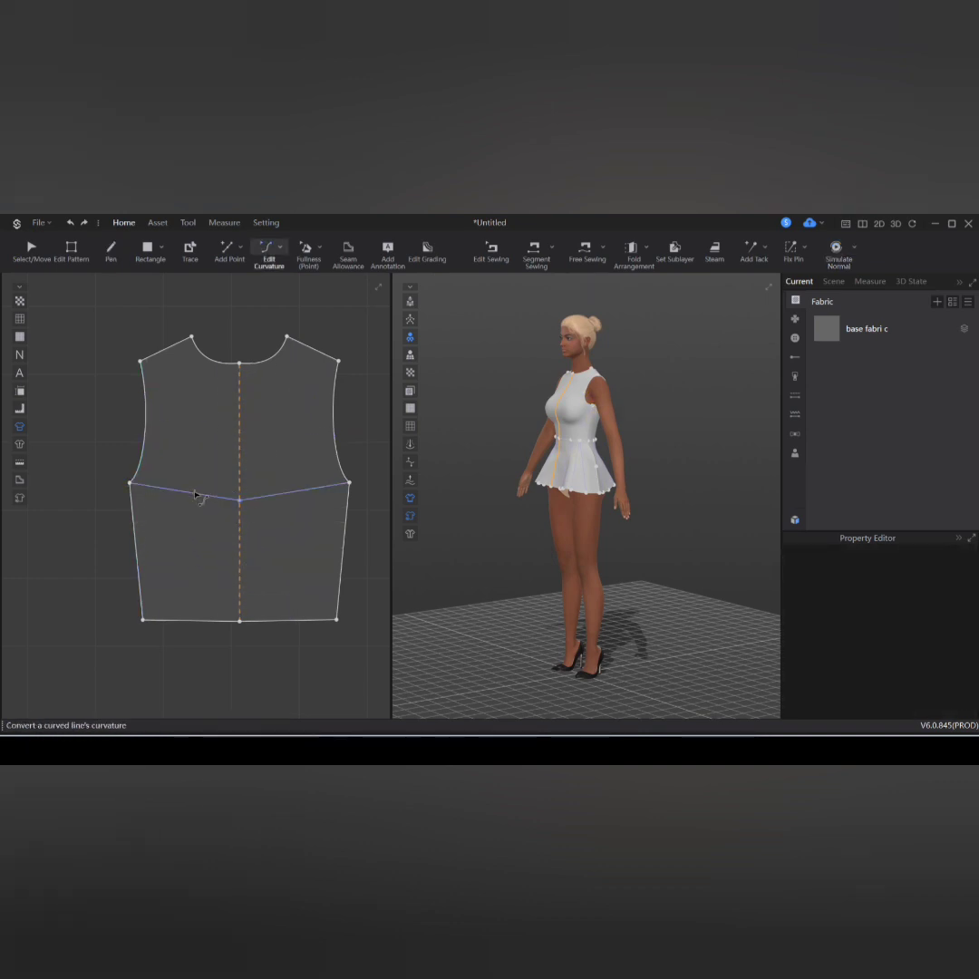
pyautogui.moveTo(198, 494); pyautogui.dragTo(200, 500)
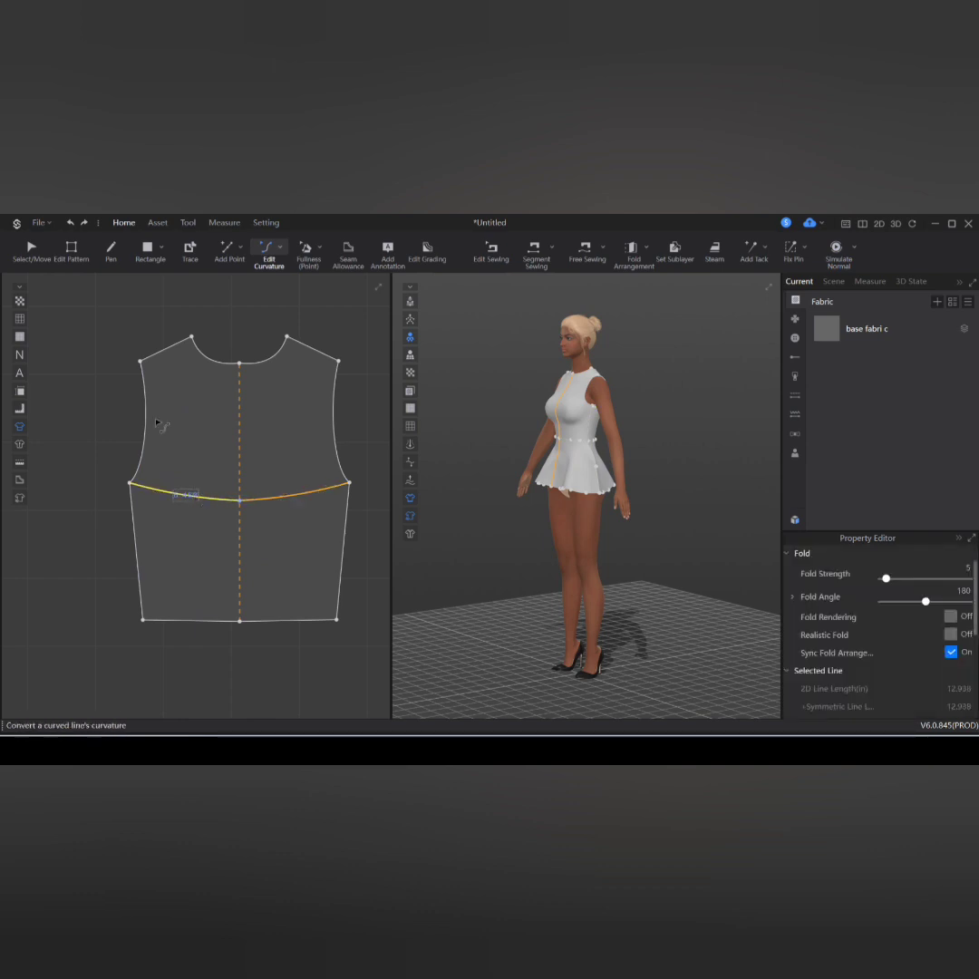
# Step: Cut the back bodice along the curved underarm line and delete the upper back piece
pyautogui.click(70, 250)
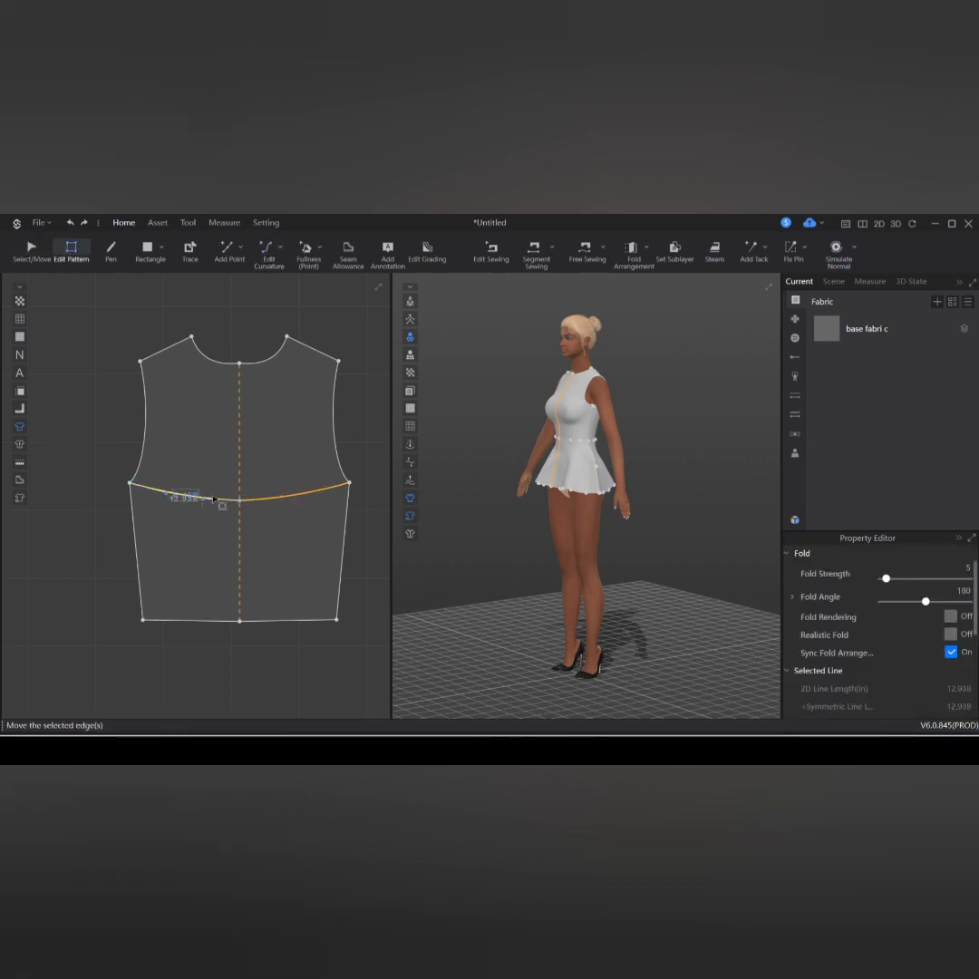
pyautogui.rightClick(214, 499)
pyautogui.click(270, 309)
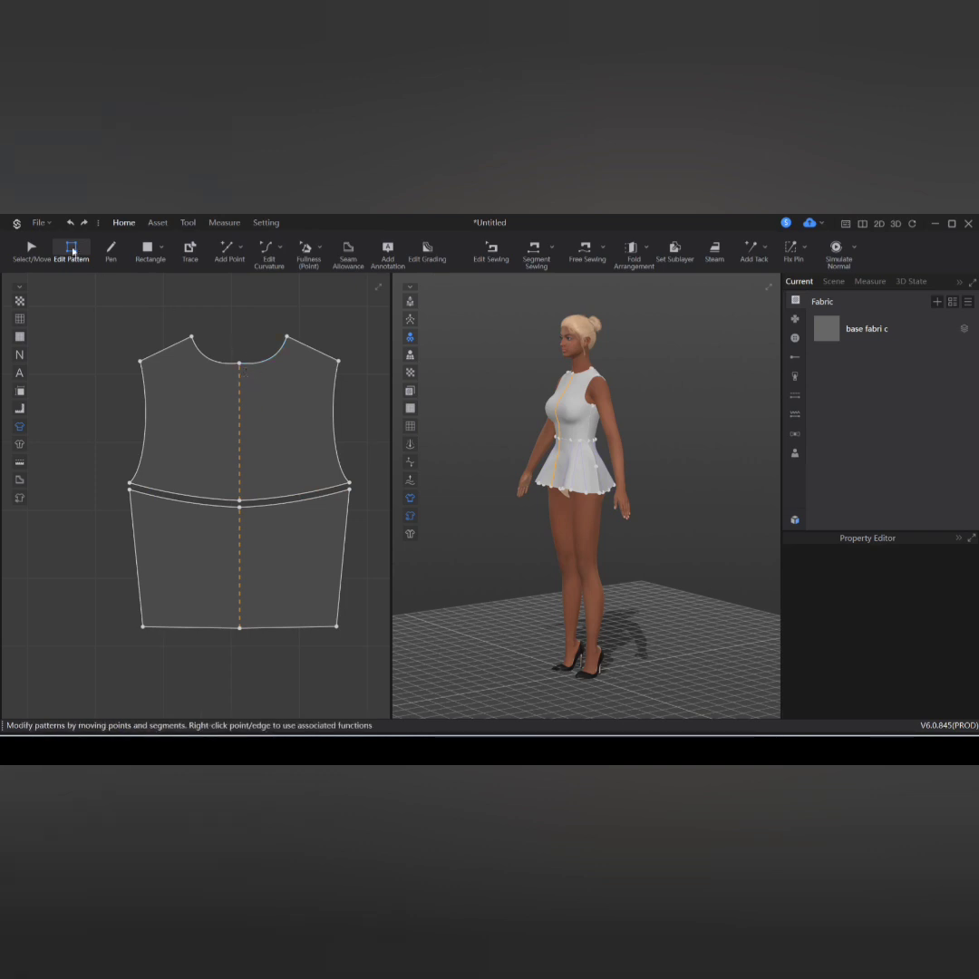
pyautogui.click(40, 248)
pyautogui.click(246, 410)
pyautogui.rightClick(247, 411)
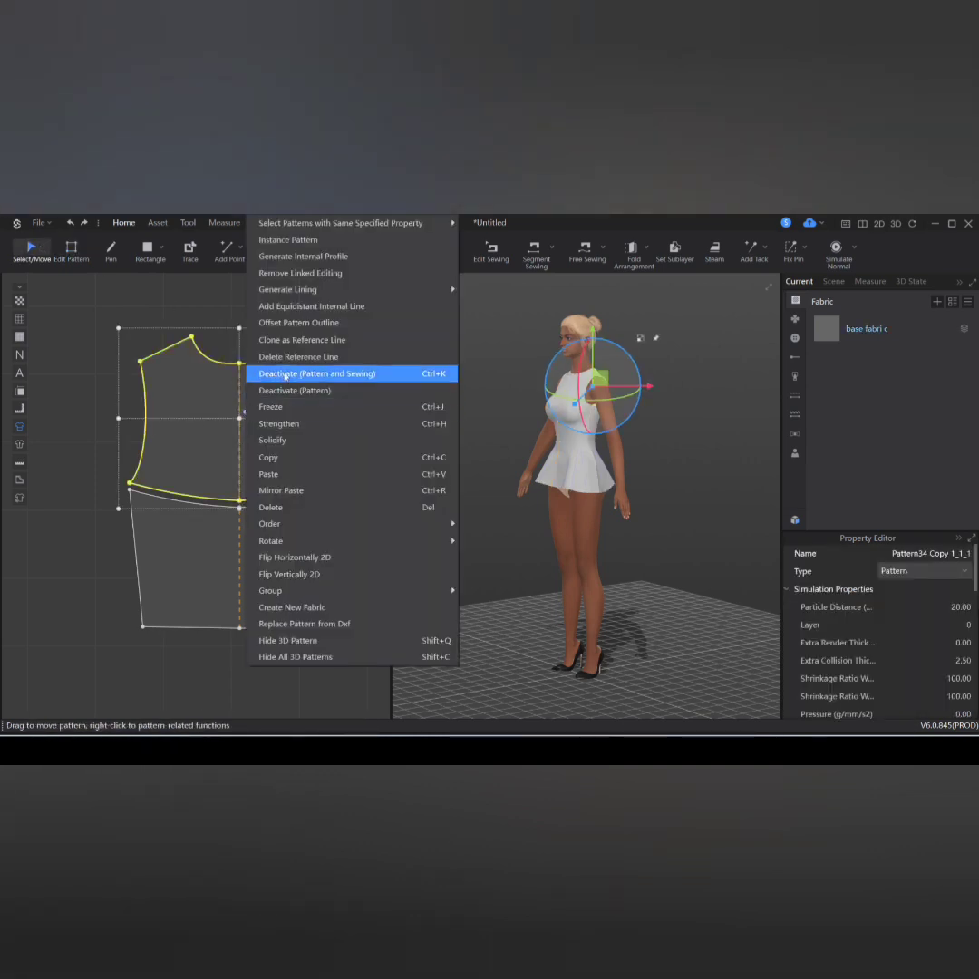
pyautogui.click(297, 510)
# Step: Raise the front bodice's shoulder lines and move the outer shoulder points inward to form halter straps about 1.97 in wide
pyautogui.moveTo(691, 513)
pyautogui.mouseDown(button='right')
pyautogui.moveTo(490, 497)
pyautogui.moveTo(693, 513)
pyautogui.mouseUp(button='right')
pyautogui.scroll(-4, 203, 496)
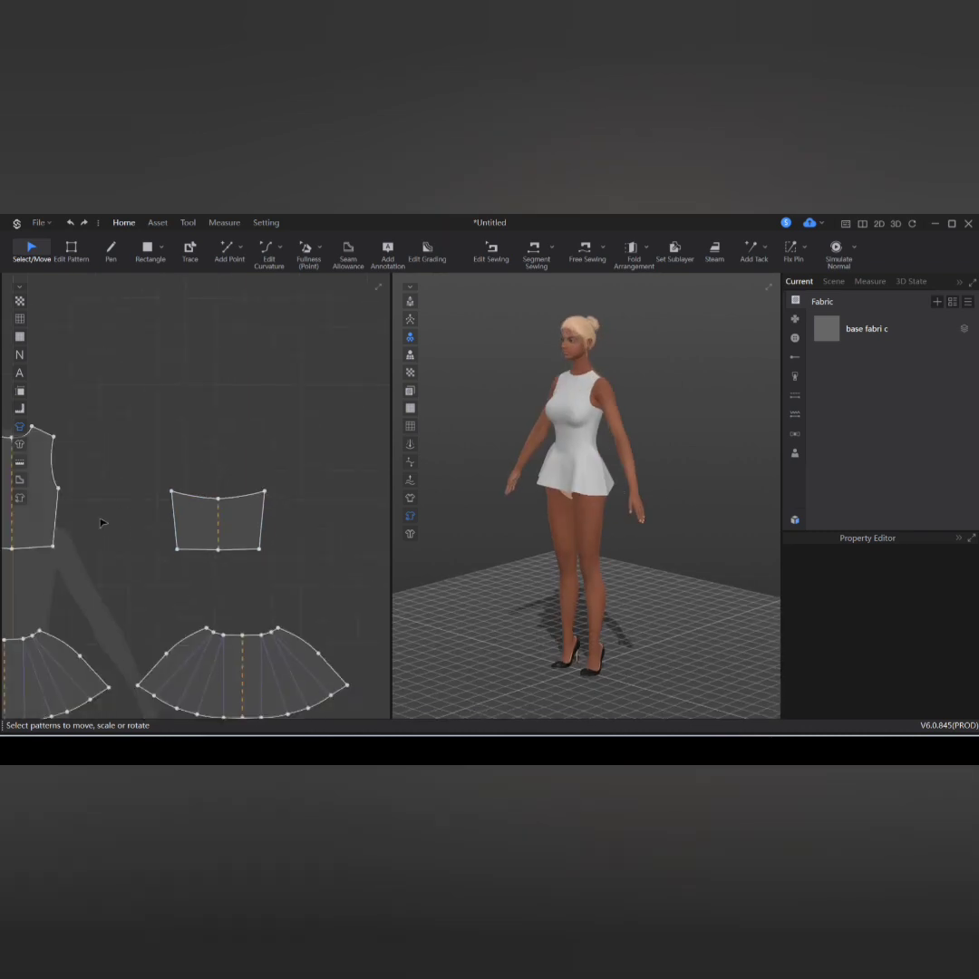
pyautogui.moveTo(101, 520); pyautogui.dragTo(235, 555, button='middle')
pyautogui.click(71, 254)
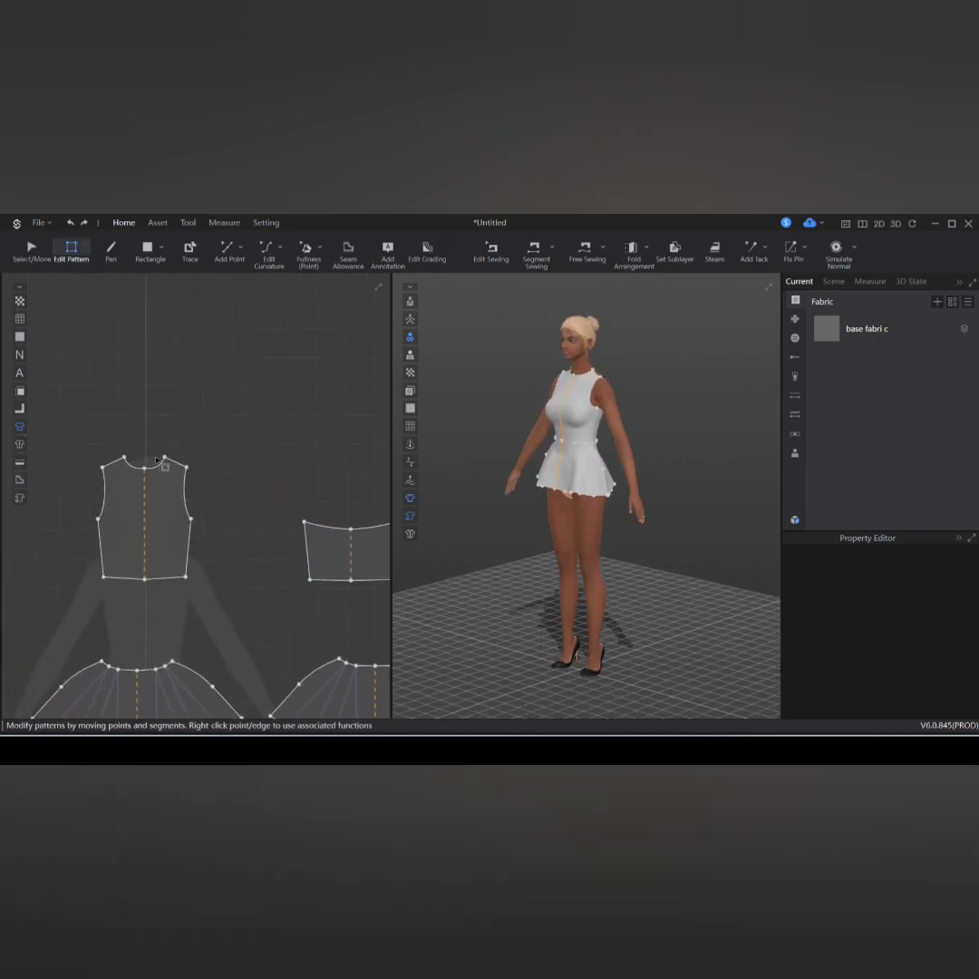
pyautogui.scroll(4, 158, 461)
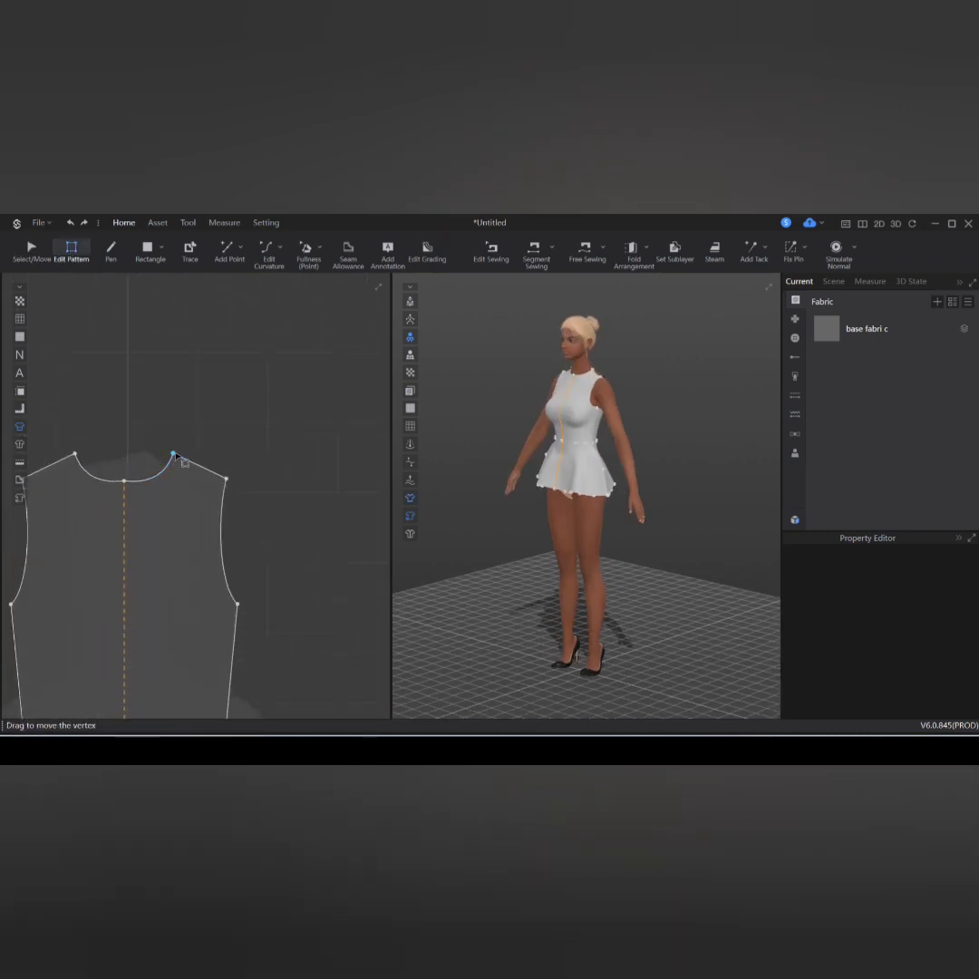
pyautogui.moveTo(175, 455); pyautogui.dragTo(207, 428)
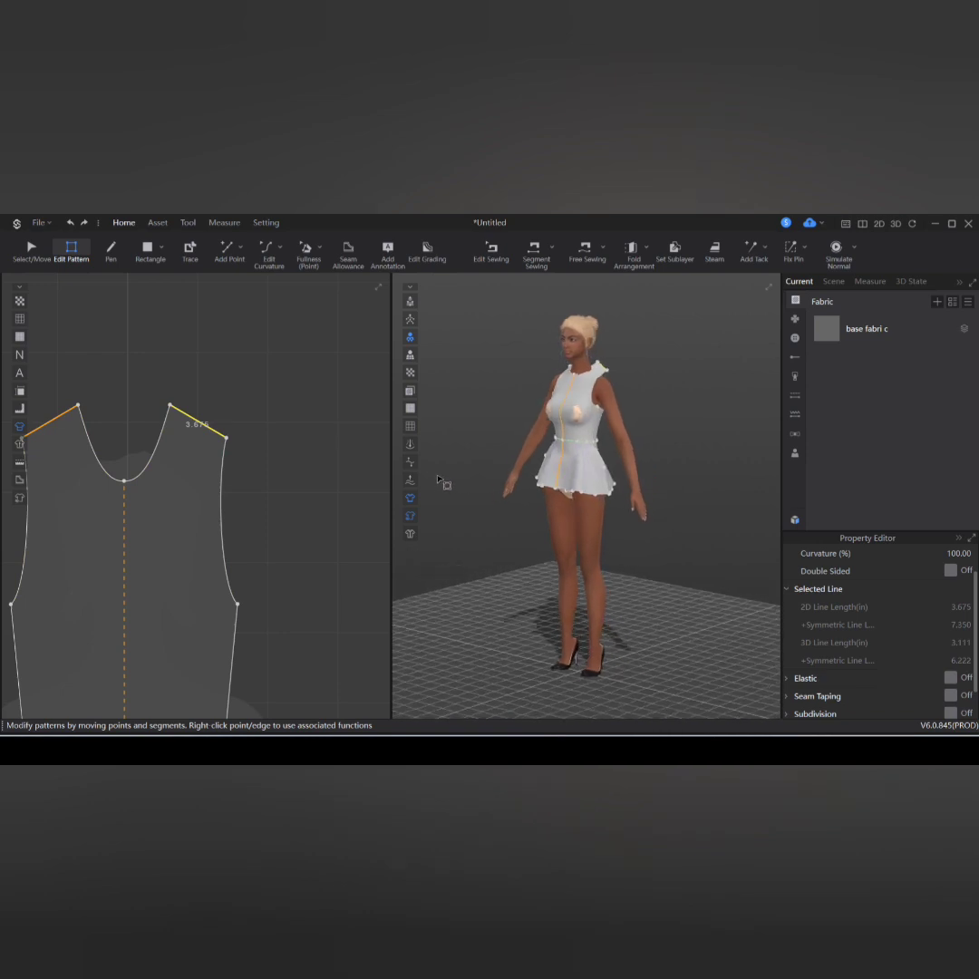
pyautogui.moveTo(226, 437)
pyautogui.mouseDown()
pyautogui.moveTo(198, 419)
pyautogui.moveTo(208, 425)
pyautogui.mouseUp()
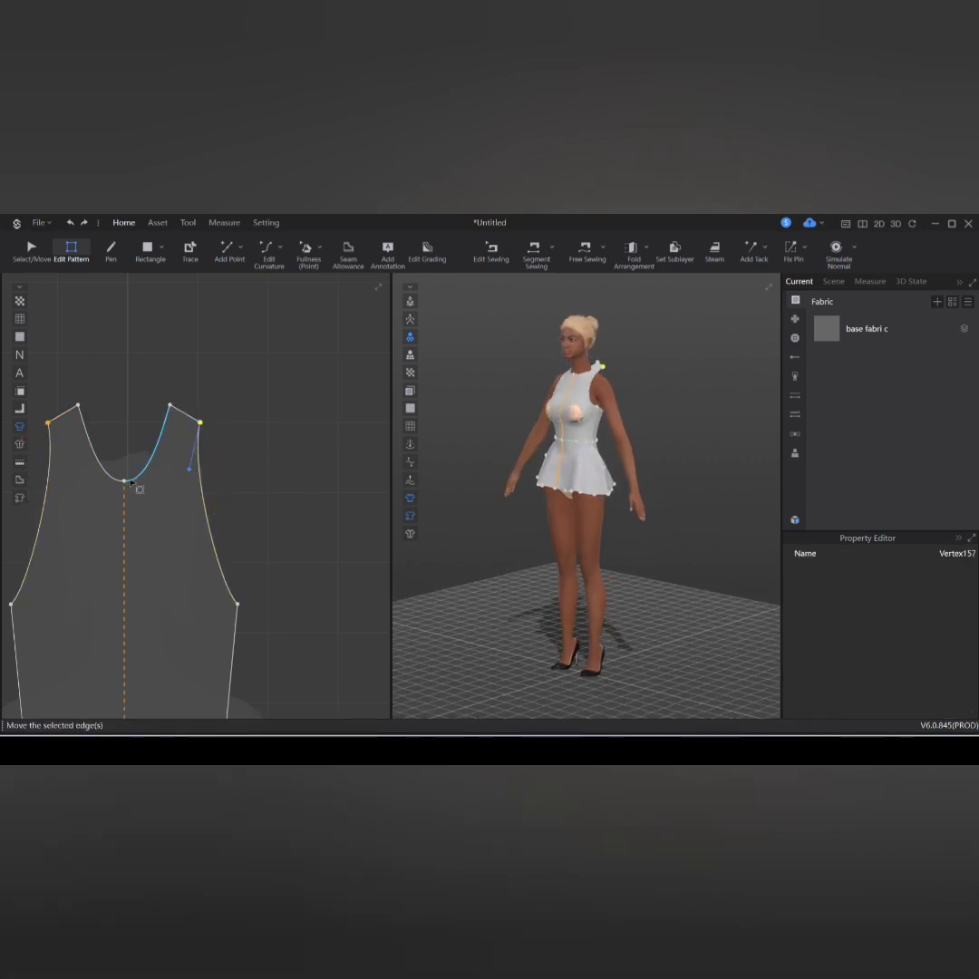
# Step: Reshape the curved front neckline into a straight V by adjusting its curve handle at the centre front point
pyautogui.rightClick(124, 482)
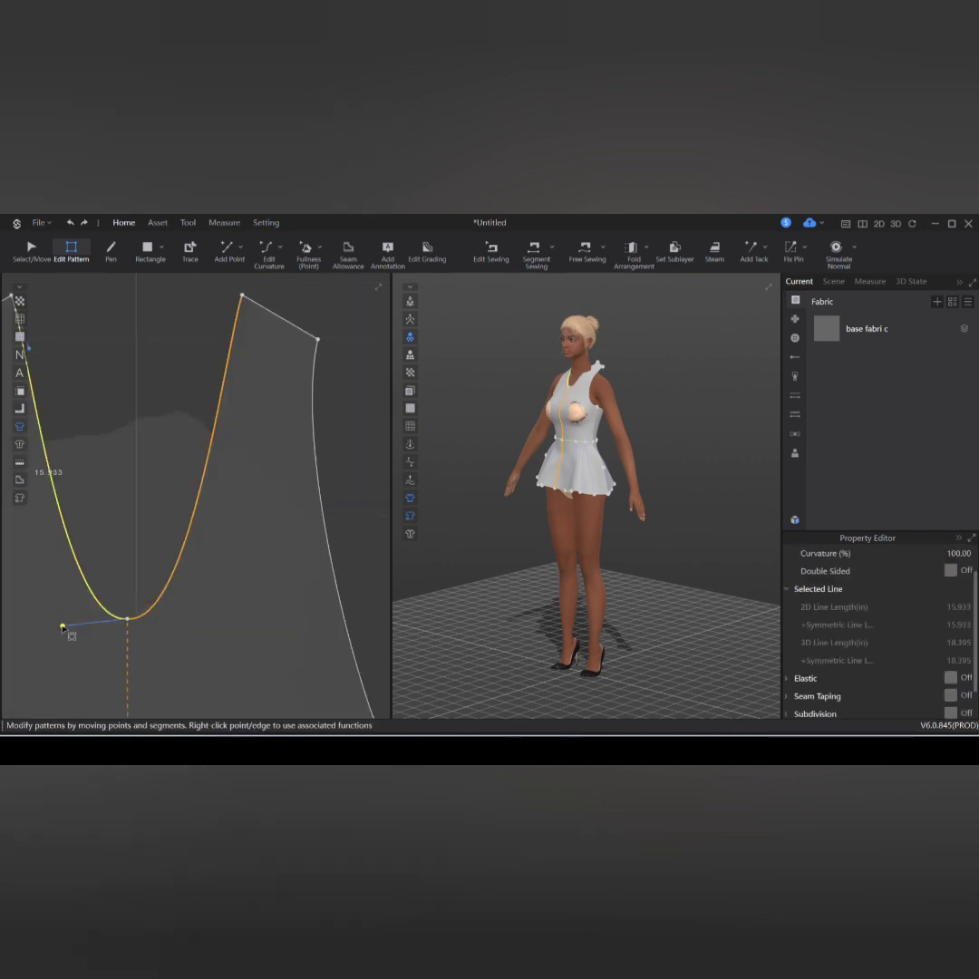
pyautogui.moveTo(71, 633); pyautogui.dragTo(107, 577)
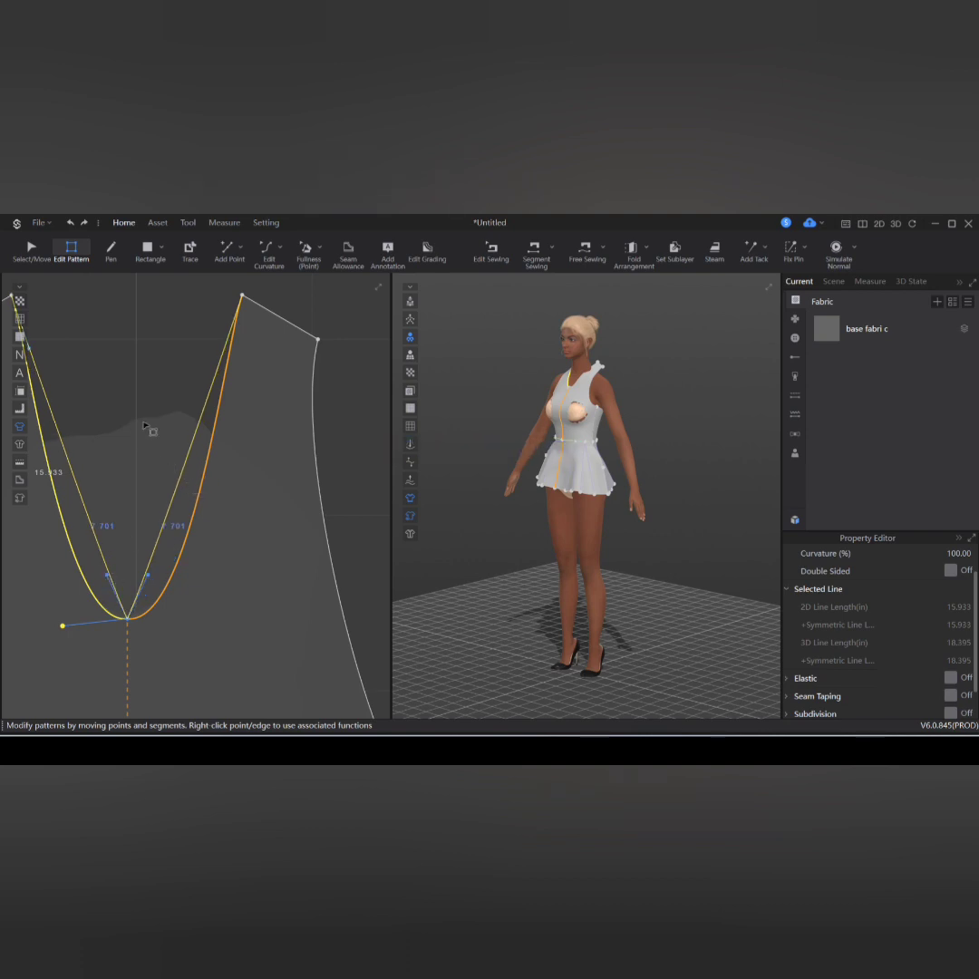
pyautogui.hotkey('ctrl', 'z')
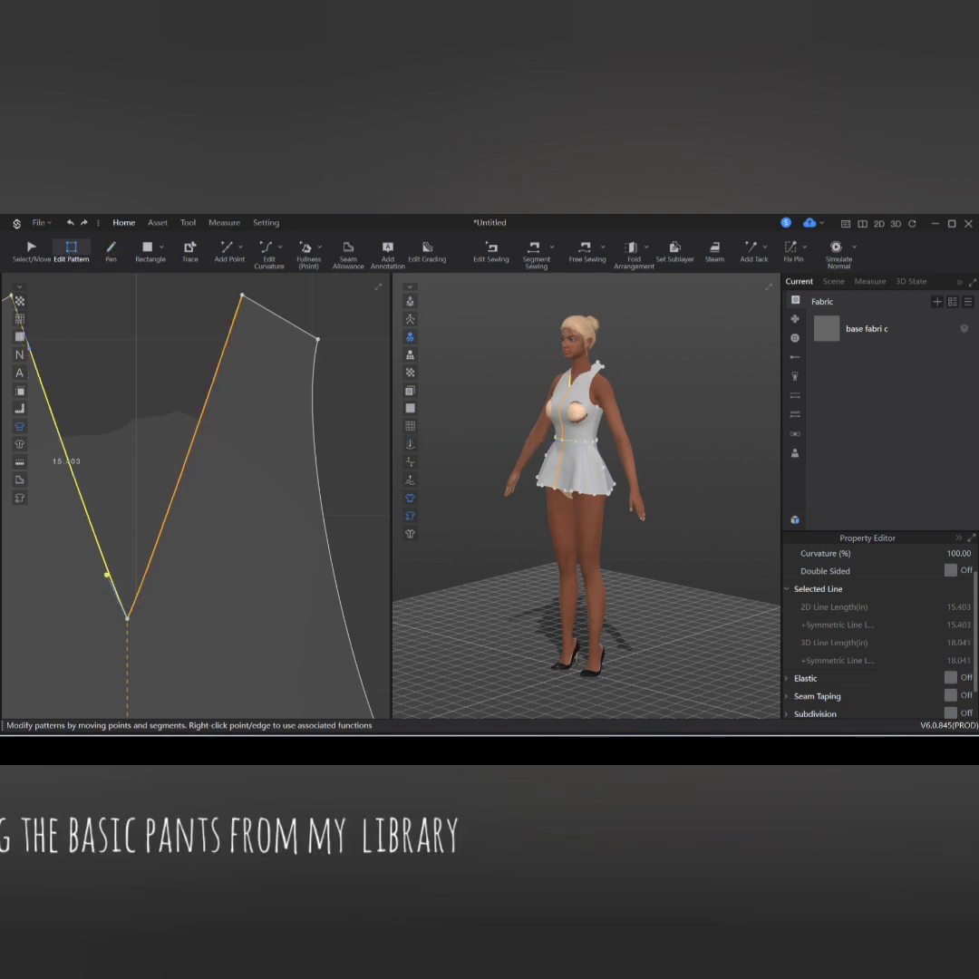
# Step: Turn on seam taping along the V neckline with a width of 0.7 in and test the garment simulation
pyautogui.click(949, 696)
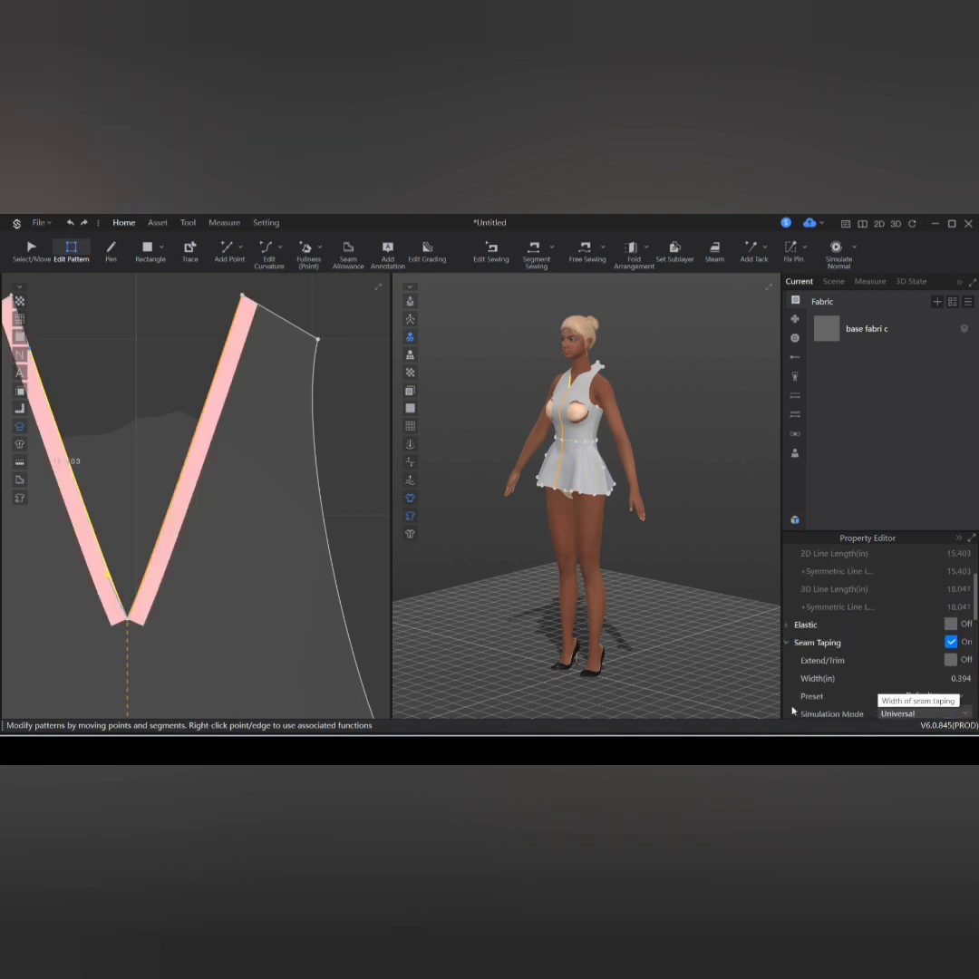
pyautogui.click(949, 679)
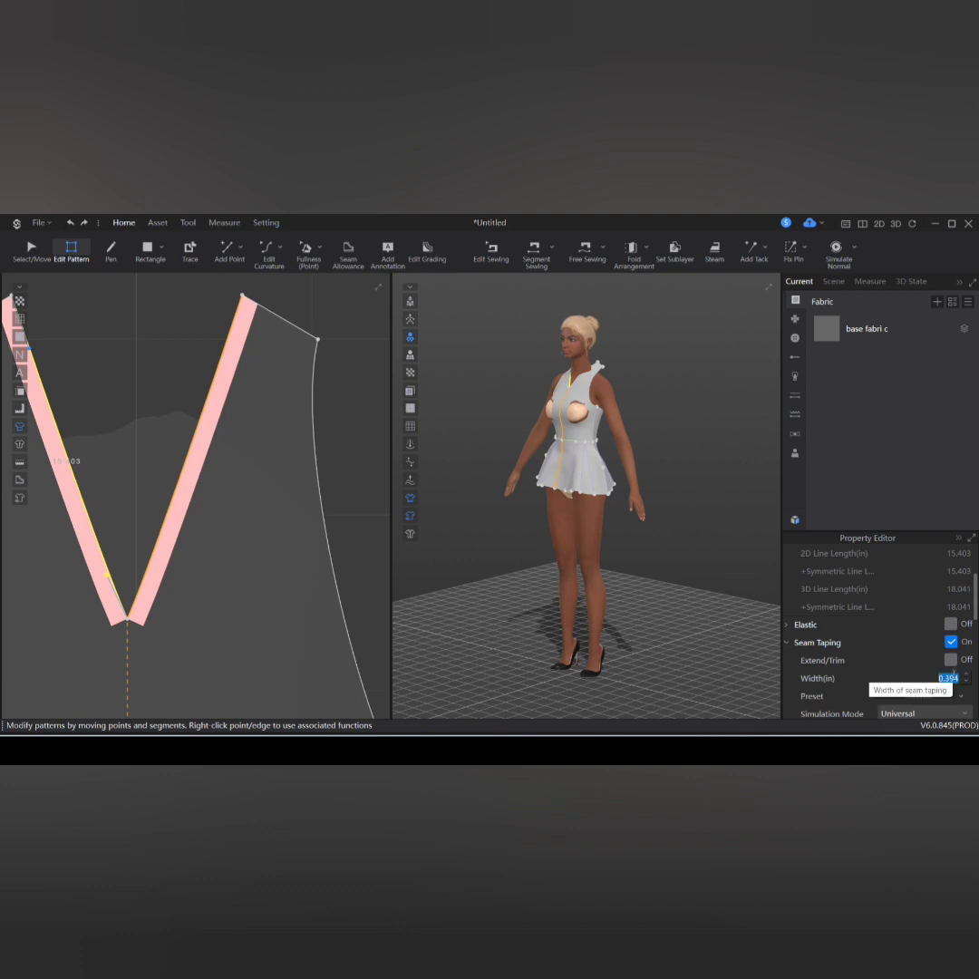
pyautogui.write('0.7')
pyautogui.press('Return')
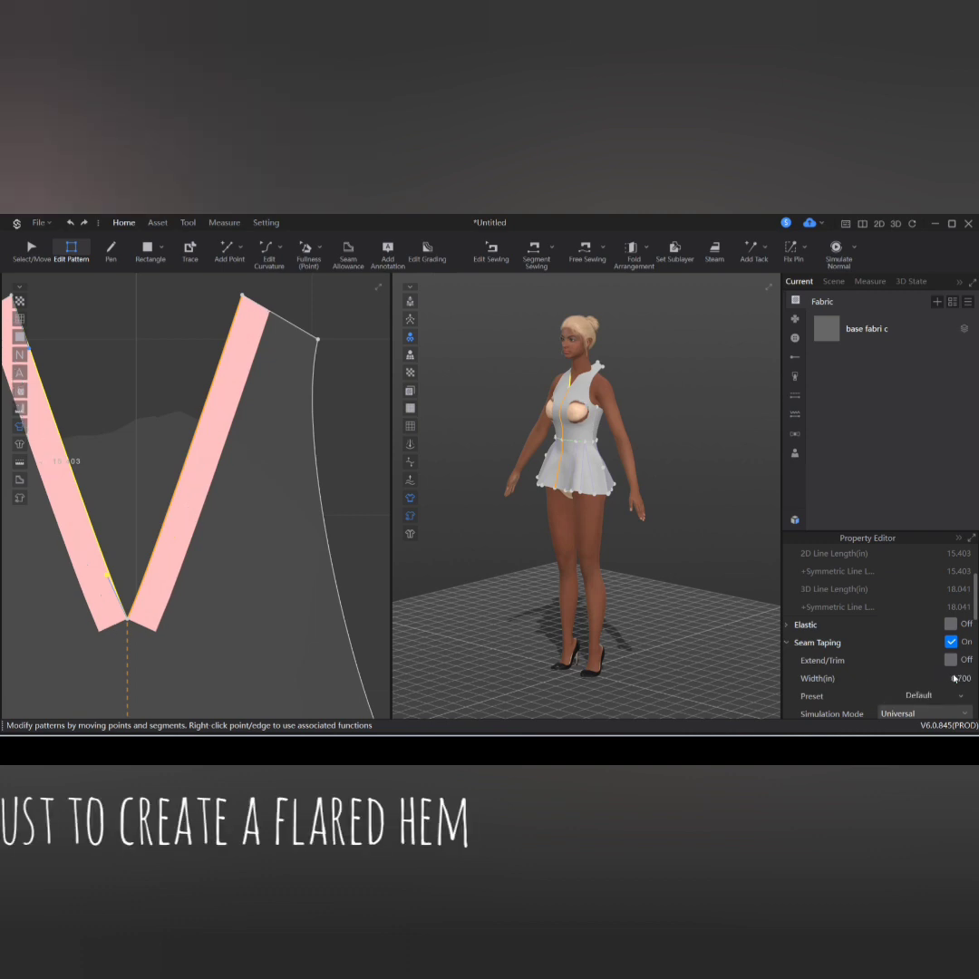
pyautogui.click(836, 249)
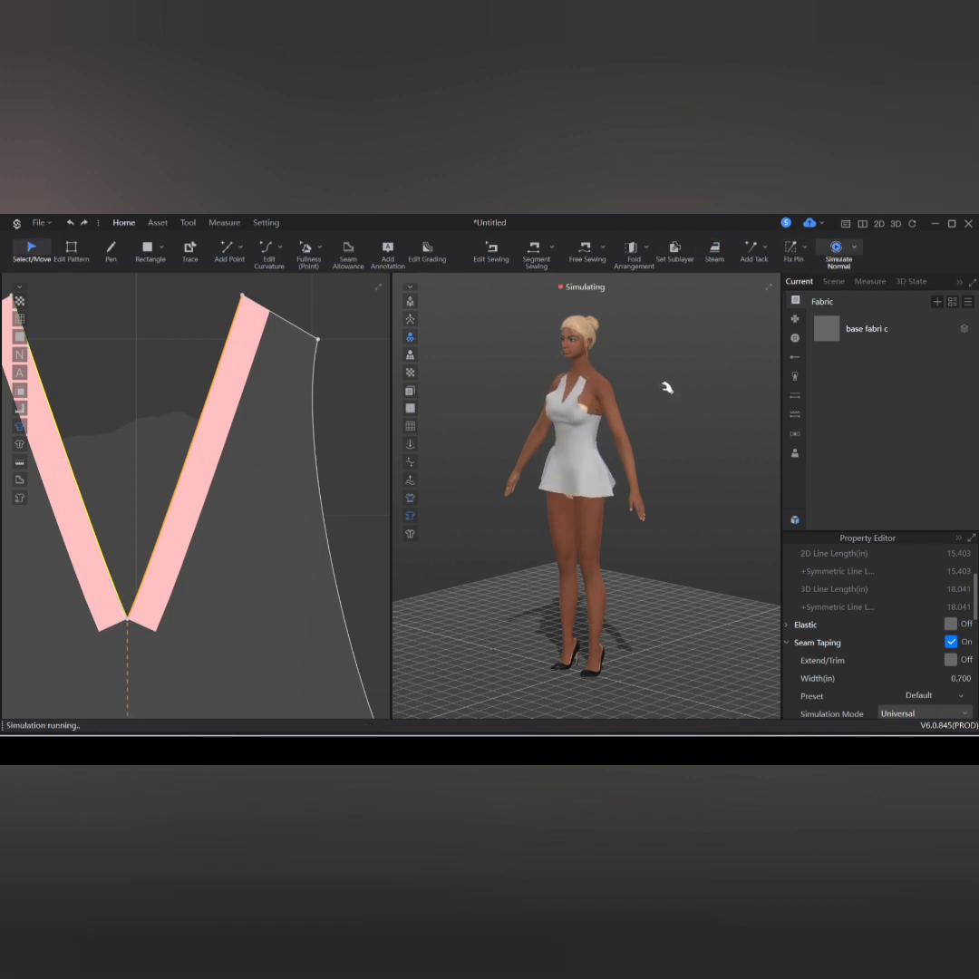
pyautogui.press('space')
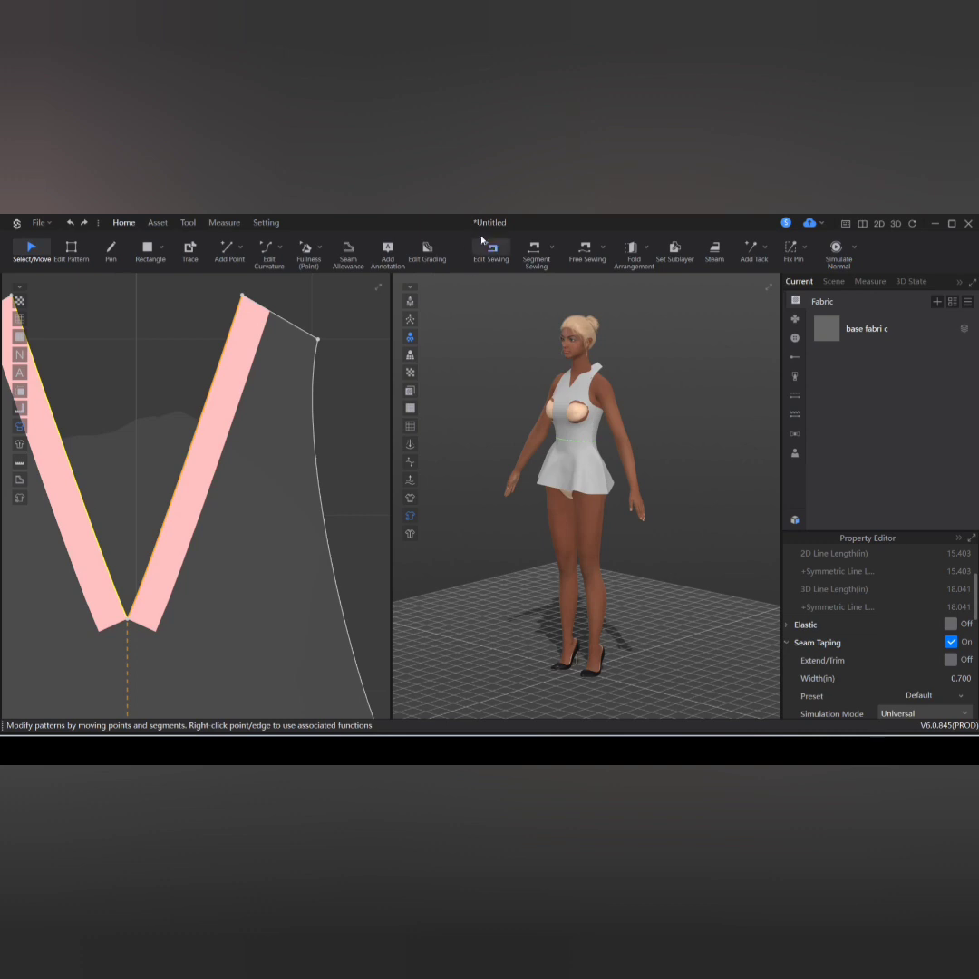
# Step: Sew the two front shoulder edges to each other behind the neck with Segment Sewing and simulate the halter top
pyautogui.click(536, 252)
pyautogui.scroll(-4, 272, 335)
pyautogui.click(272, 326)
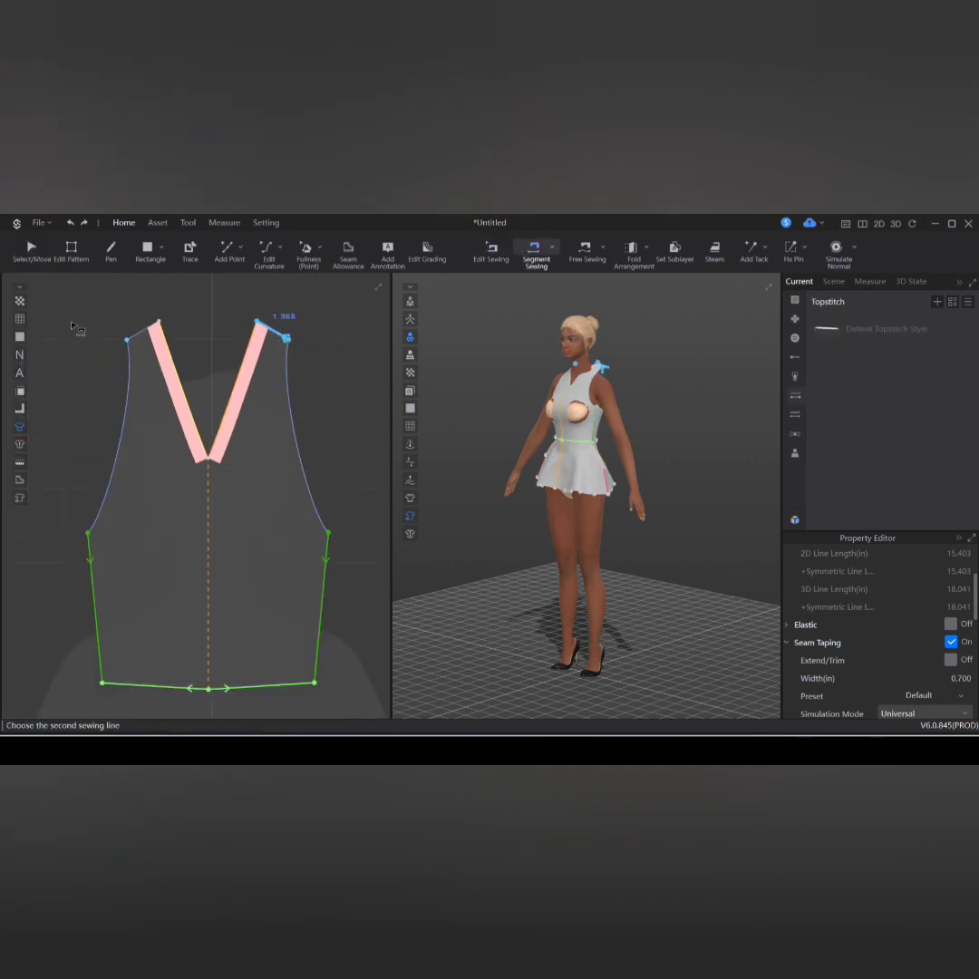
pyautogui.click(148, 334)
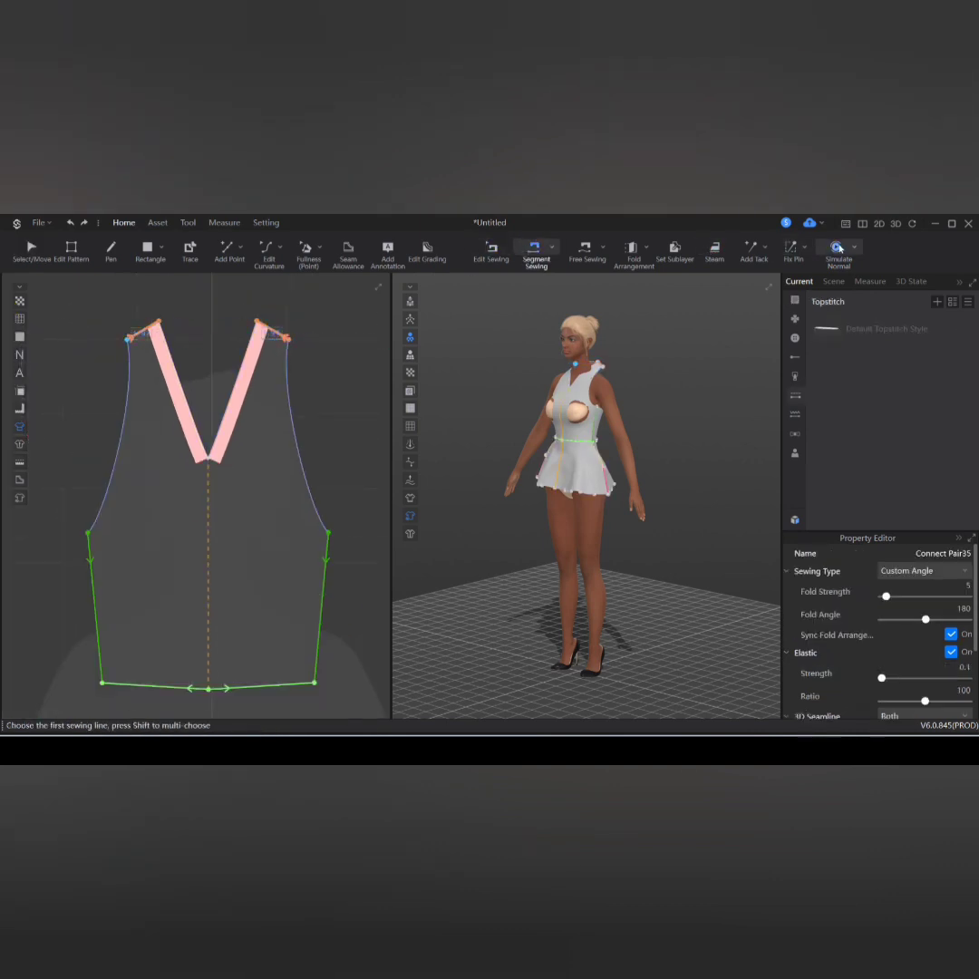
pyautogui.click(835, 248)
pyautogui.scroll(3, 564, 414)
pyautogui.press('space')
pyautogui.moveTo(594, 412); pyautogui.dragTo(627, 410, button='right')
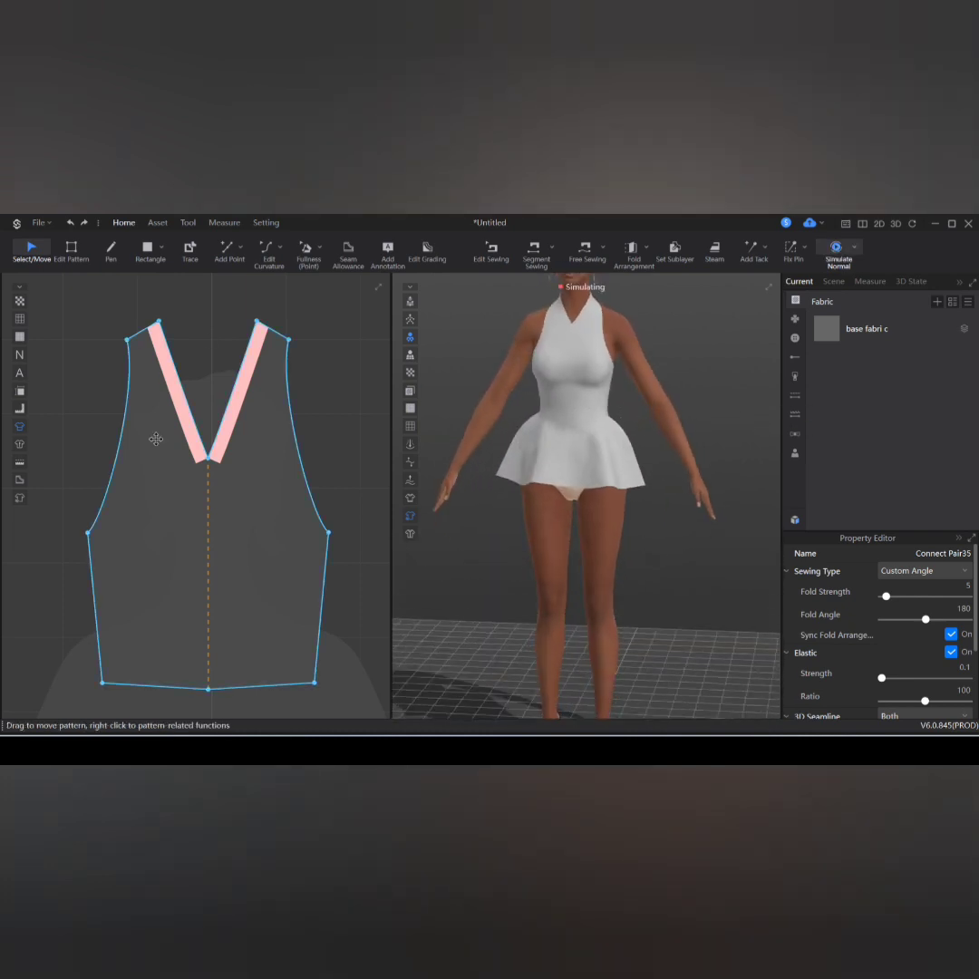
# Step: Draw mirrored internal lines about 15.6 in long from the front neck points to the lower centre front, and bow them slightly outward
pyautogui.click(111, 253)
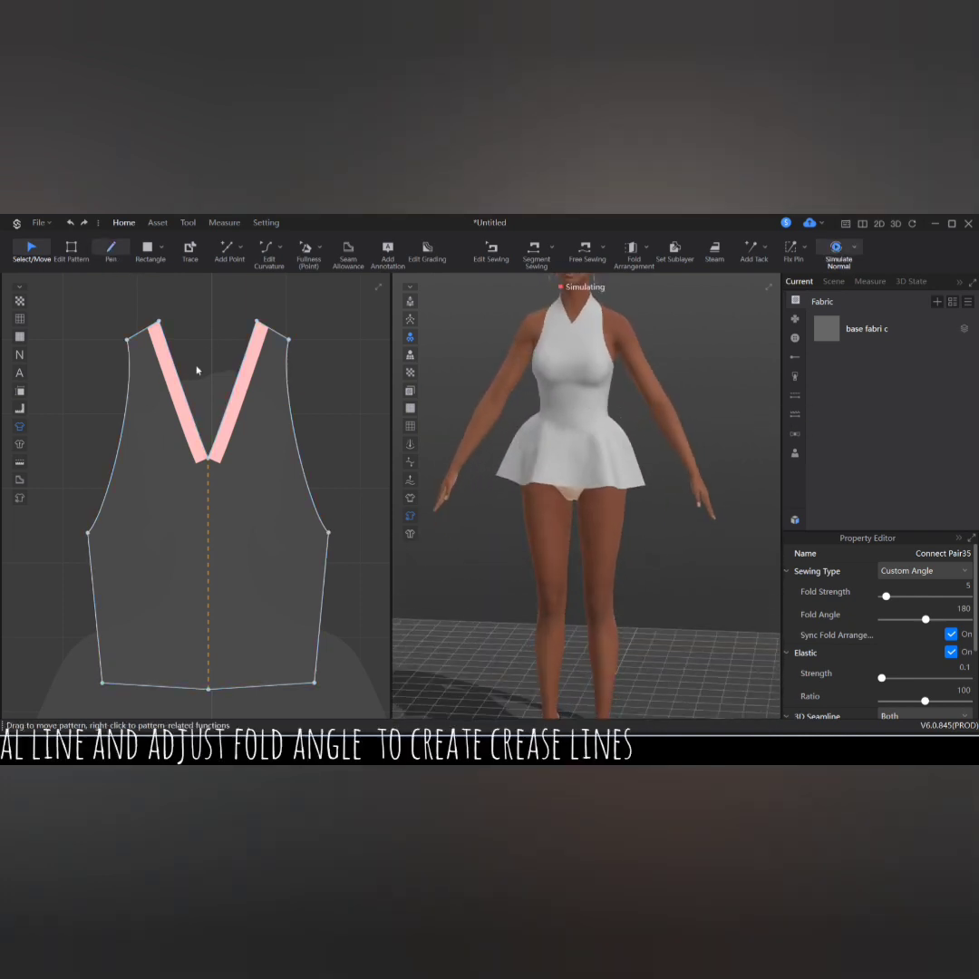
pyautogui.click(258, 322)
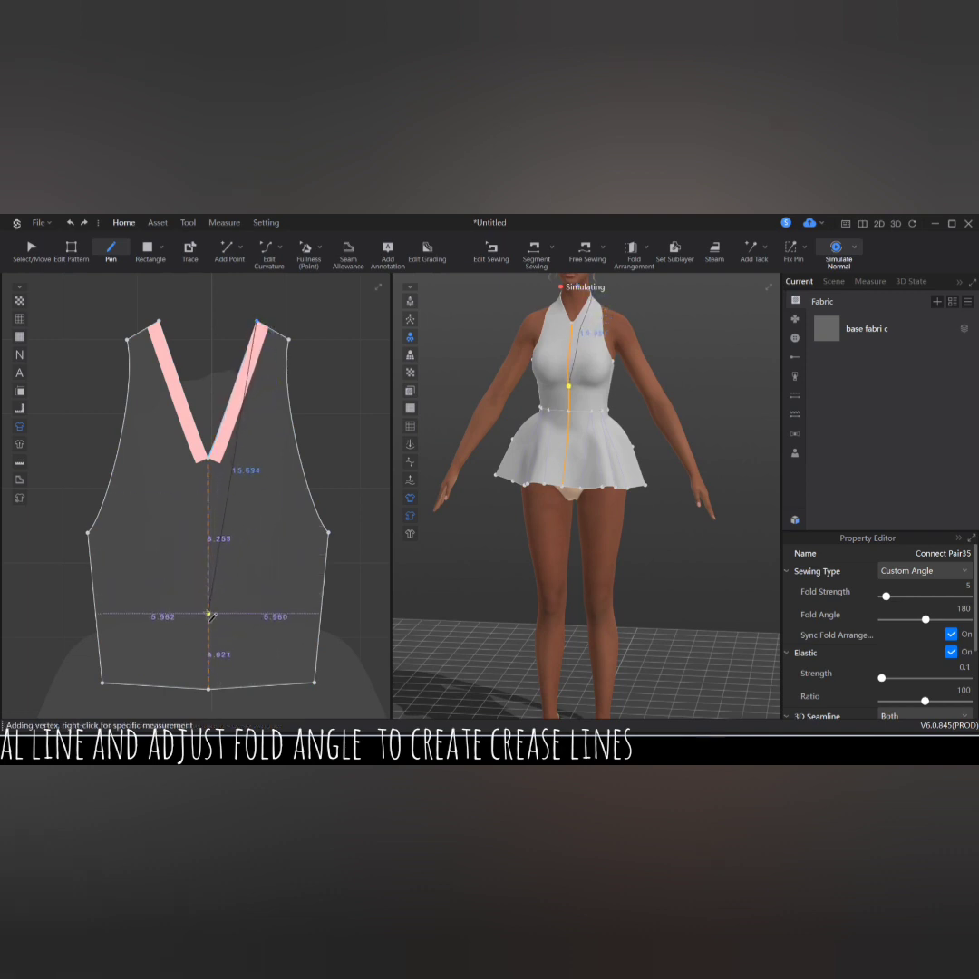
pyautogui.doubleClick(208, 612)
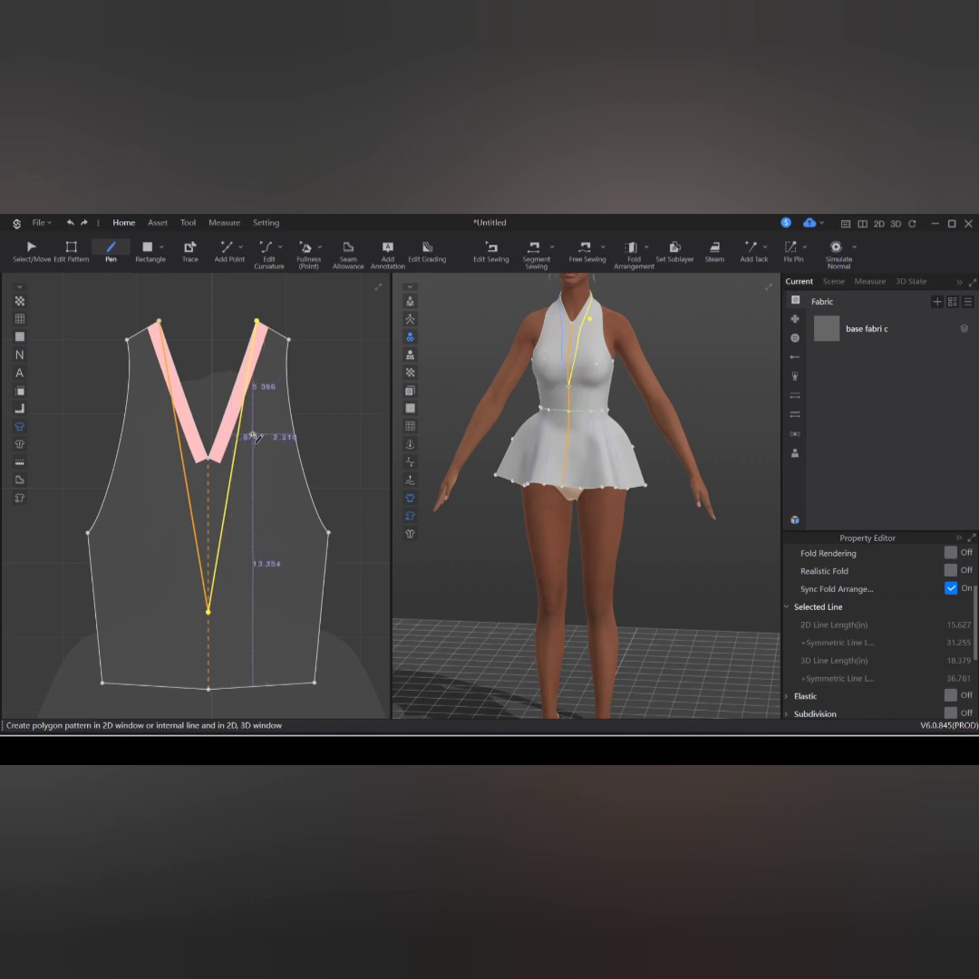
pyautogui.press('v')
pyautogui.moveTo(239, 425); pyautogui.dragTo(246, 421)
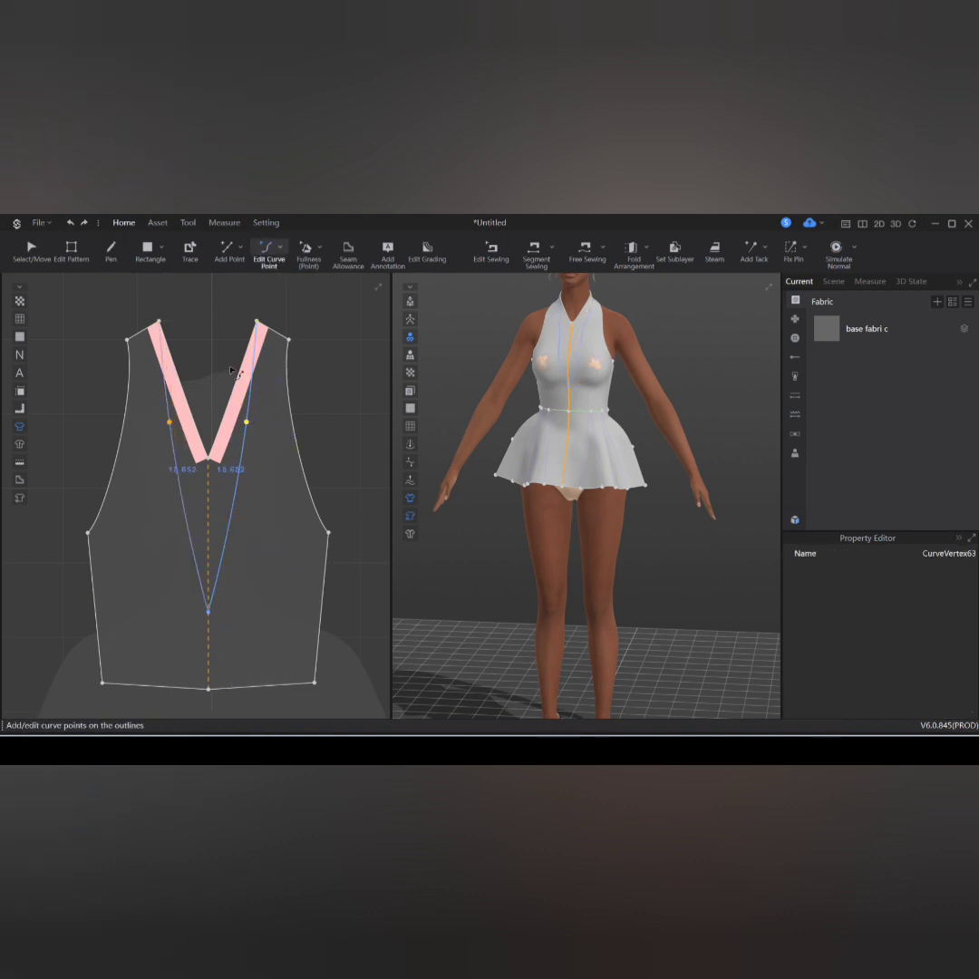
pyautogui.moveTo(254, 366); pyautogui.dragTo(256, 363)
pyautogui.moveTo(247, 423); pyautogui.dragTo(249, 424)
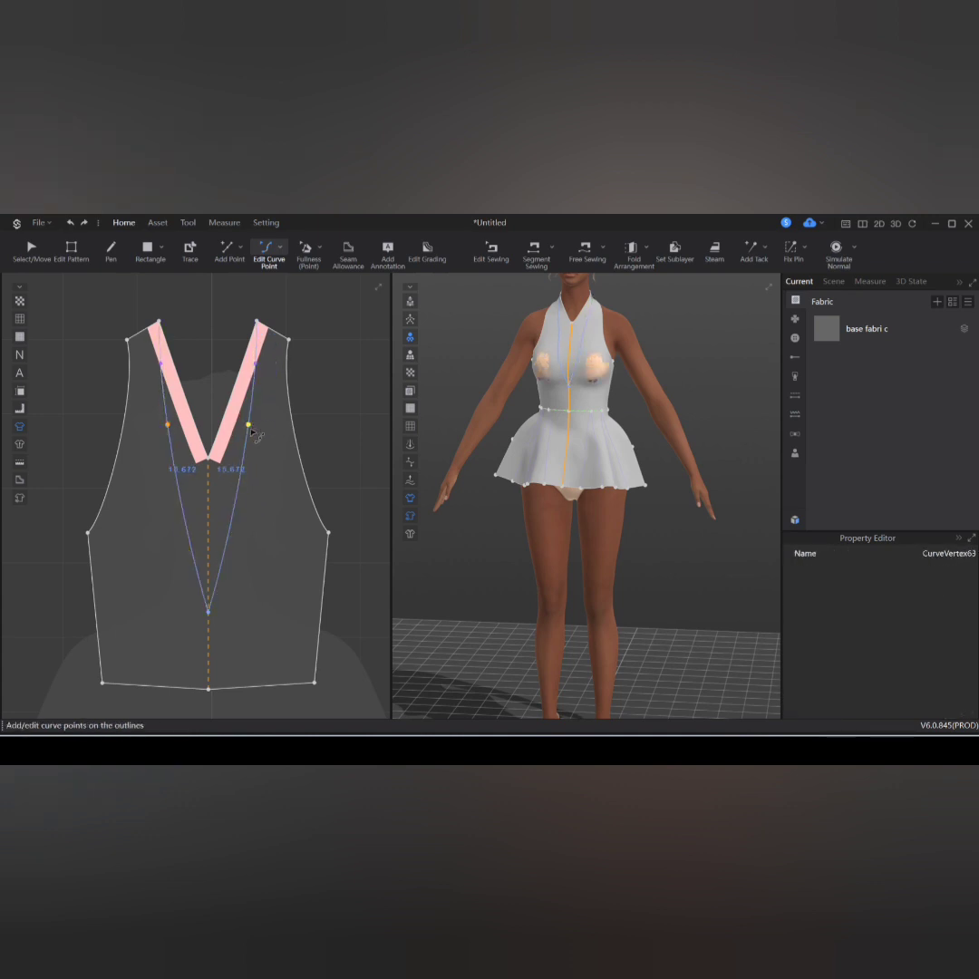
# Step: Move the meeting point of the front bodice's internal crease lines down the centre front, closer to the waist
pyautogui.click(83, 262)
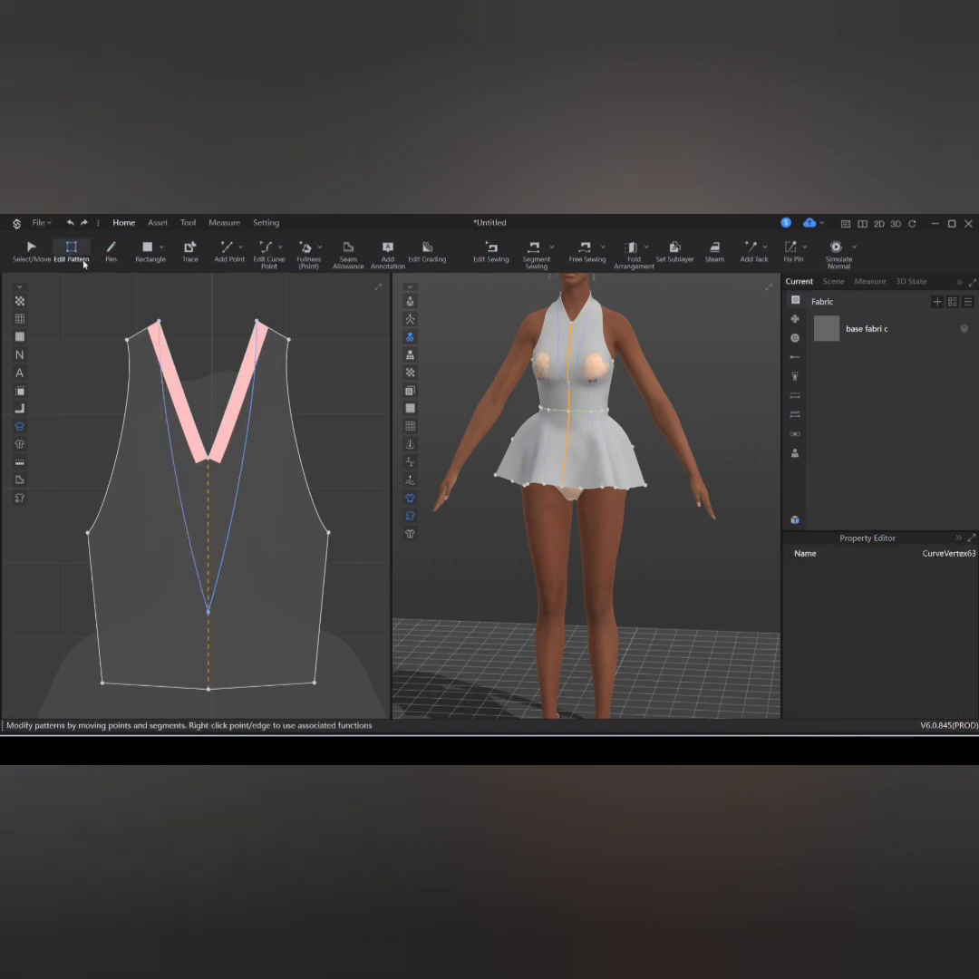
pyautogui.click(214, 617)
pyautogui.click(219, 622)
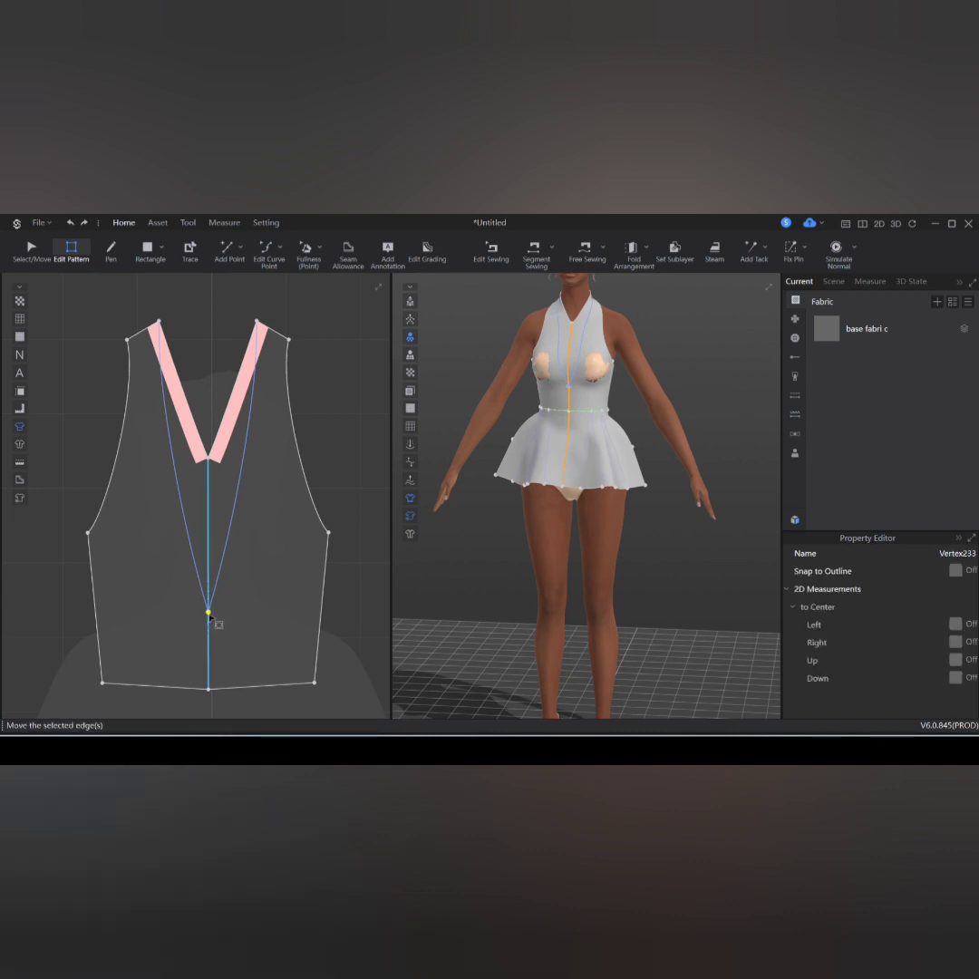
pyautogui.moveTo(211, 620); pyautogui.dragTo(211, 651)
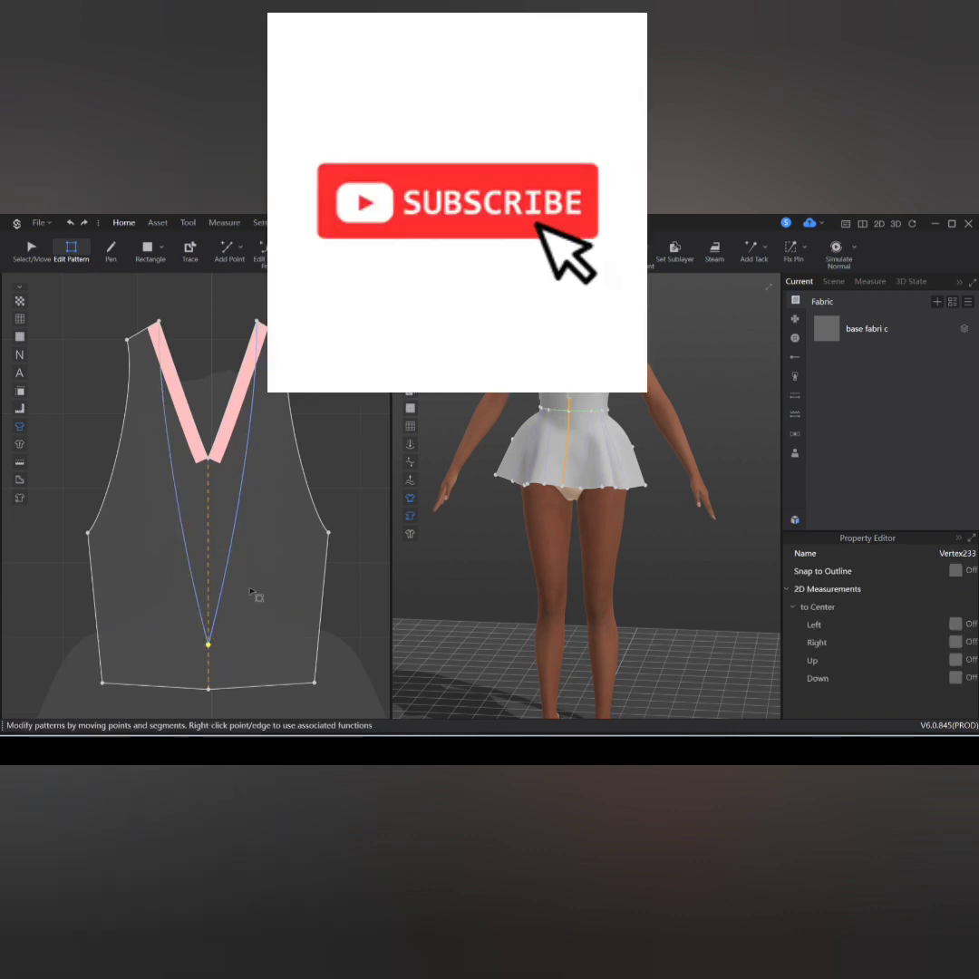
# Step: Duplicate the base fabric and set the copy's transparent map alpha to 0
pyautogui.click(870, 328)
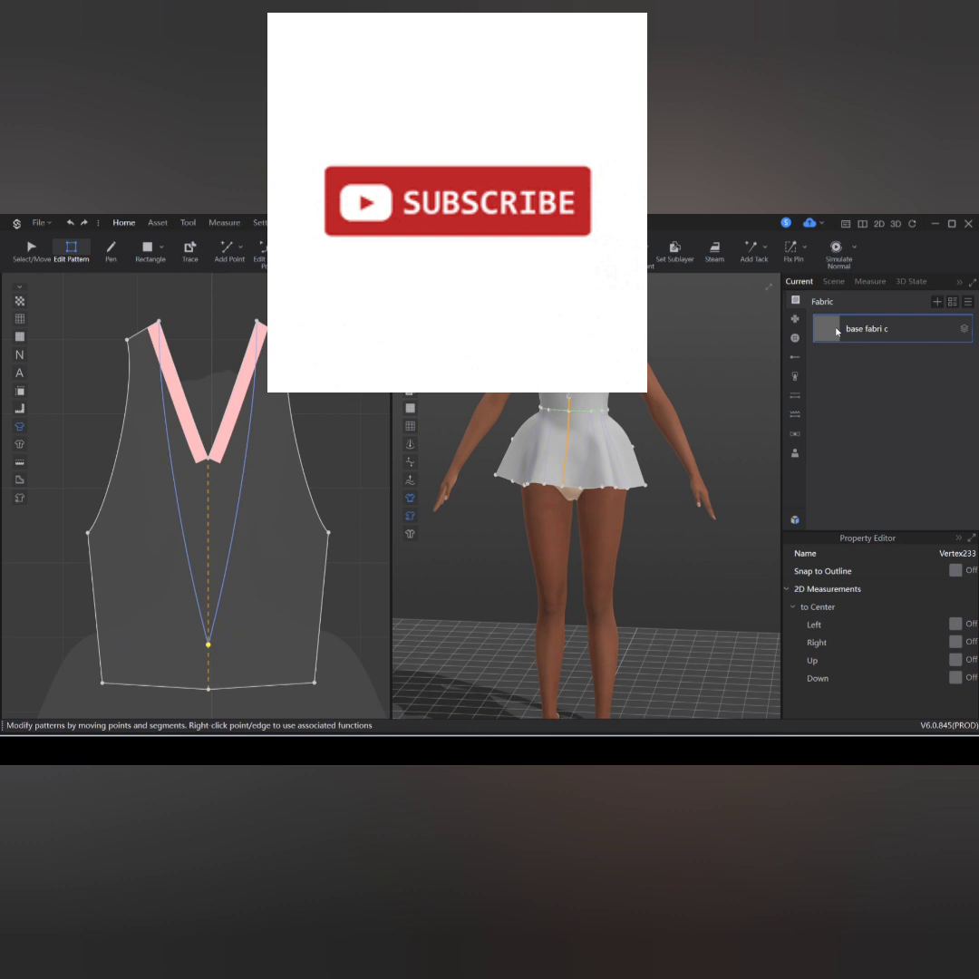
pyautogui.click(968, 301)
pyautogui.click(907, 319)
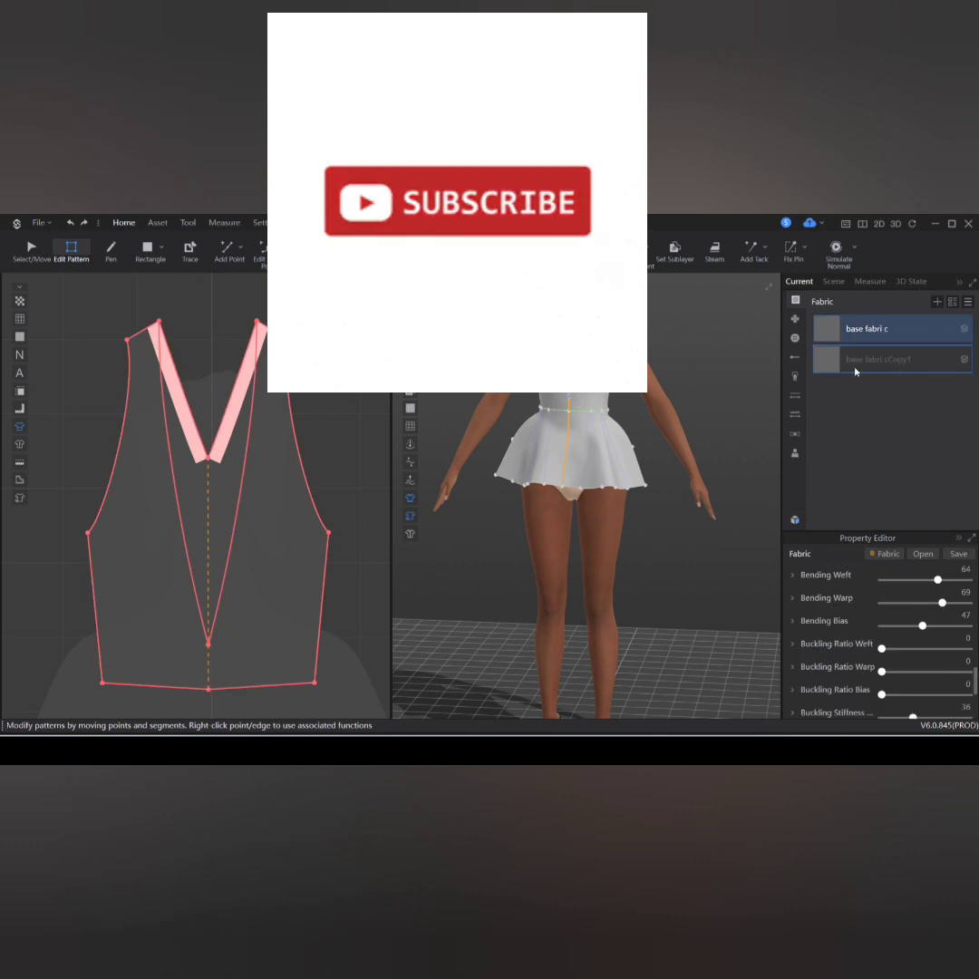
pyautogui.click(826, 360)
pyautogui.scroll(-5, 895, 634)
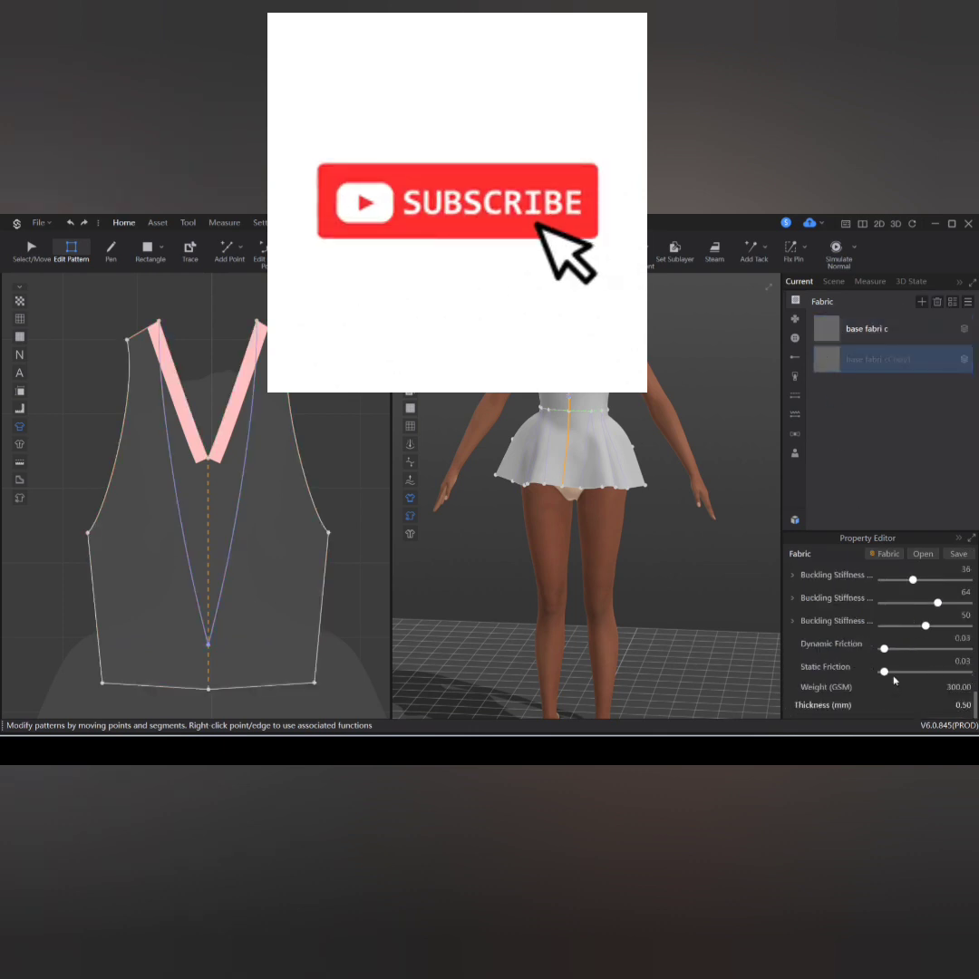
pyautogui.scroll(-10, 910, 653)
pyautogui.click(969, 680)
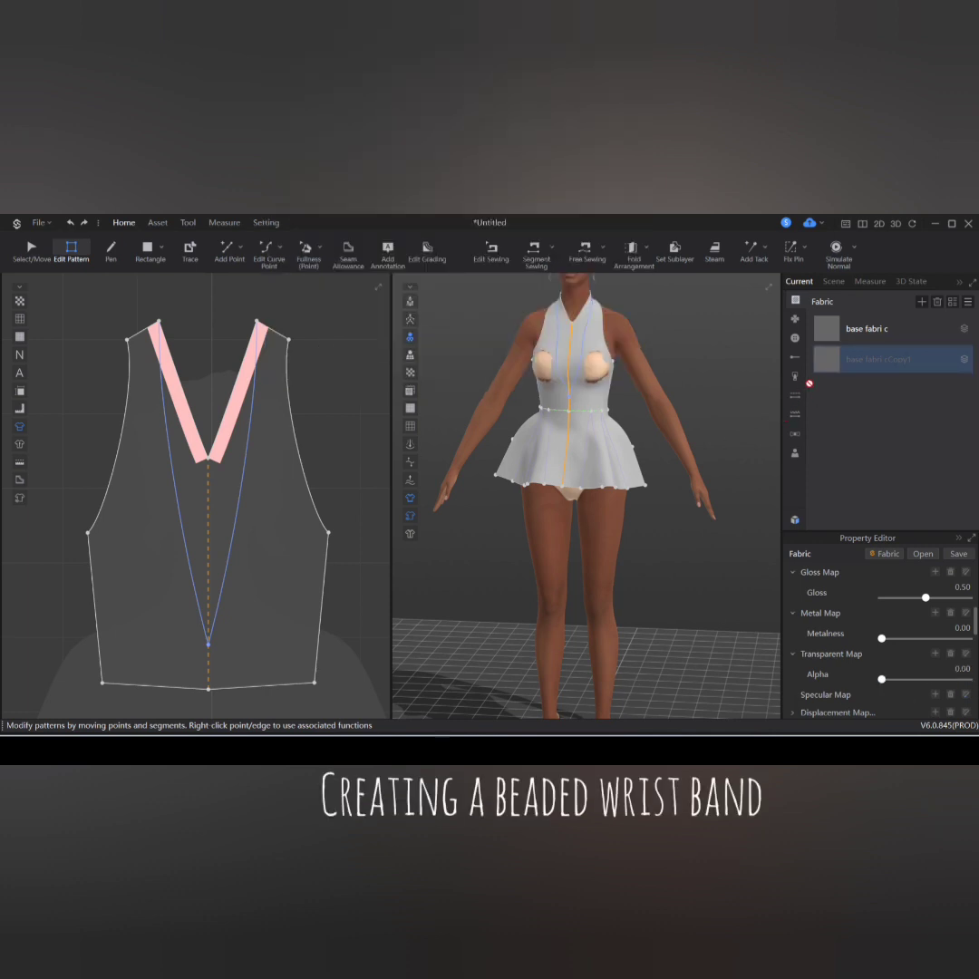
# Step: Cut and sew the front bodice along its mirrored crease lines and assign the fabric copy to the V-shaped centre insert
pyautogui.click(241, 518)
pyautogui.rightClick(240, 518)
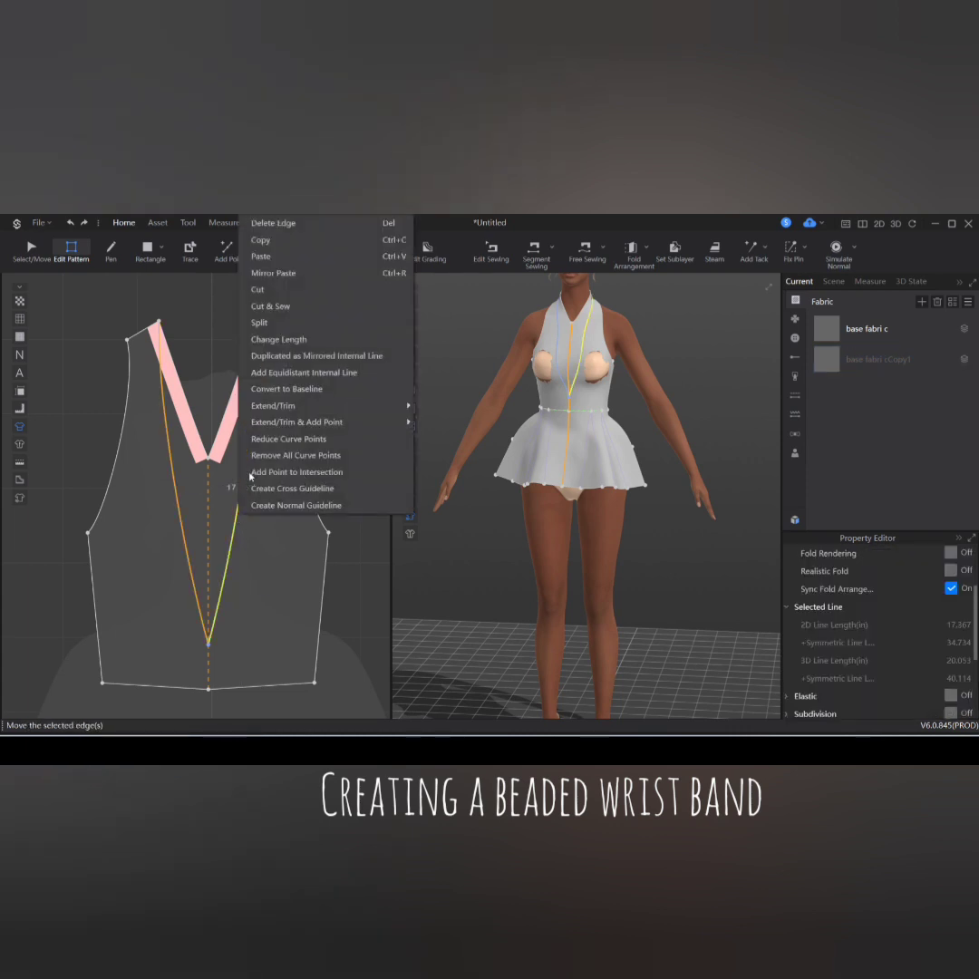
pyautogui.click(312, 313)
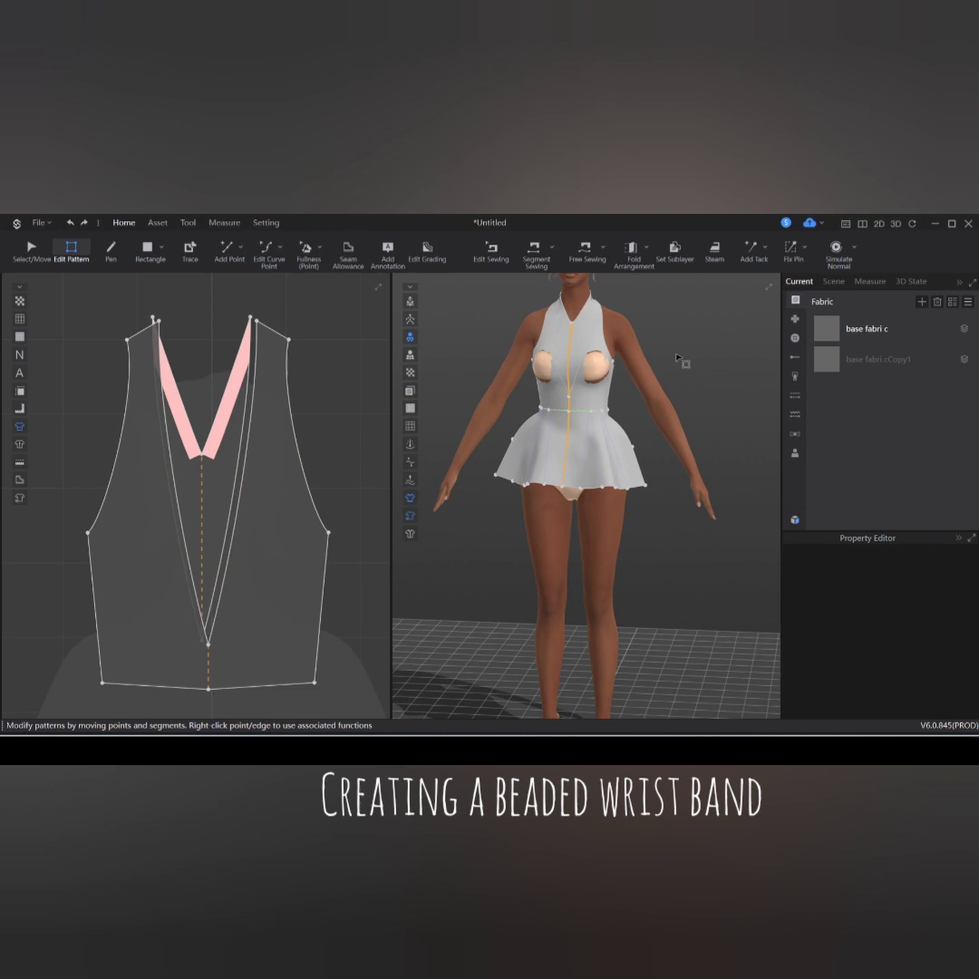
pyautogui.click(815, 361)
pyautogui.scroll(-3, 238, 467)
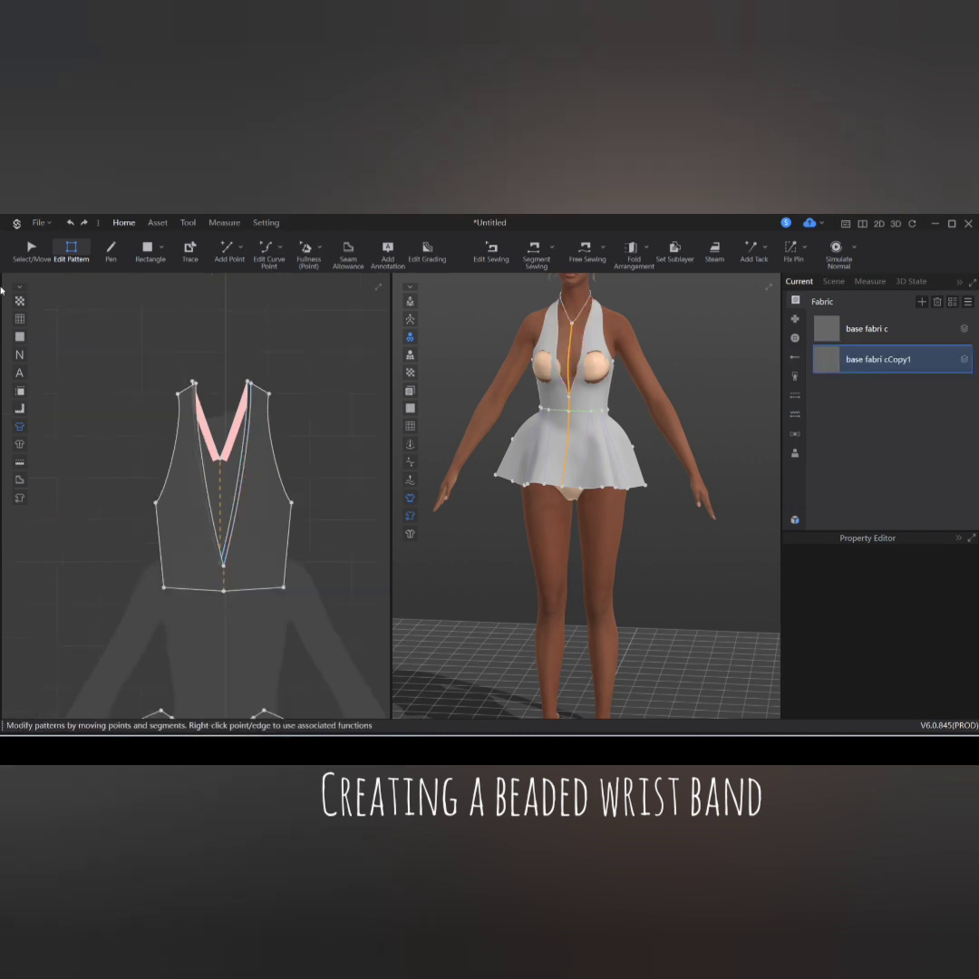
# Step: Simulate the garment with the transparent centre insert and check the plunging neckline from several angles
pyautogui.press('q')
pyautogui.scroll(-2, 371, 441)
pyautogui.click(856, 258)
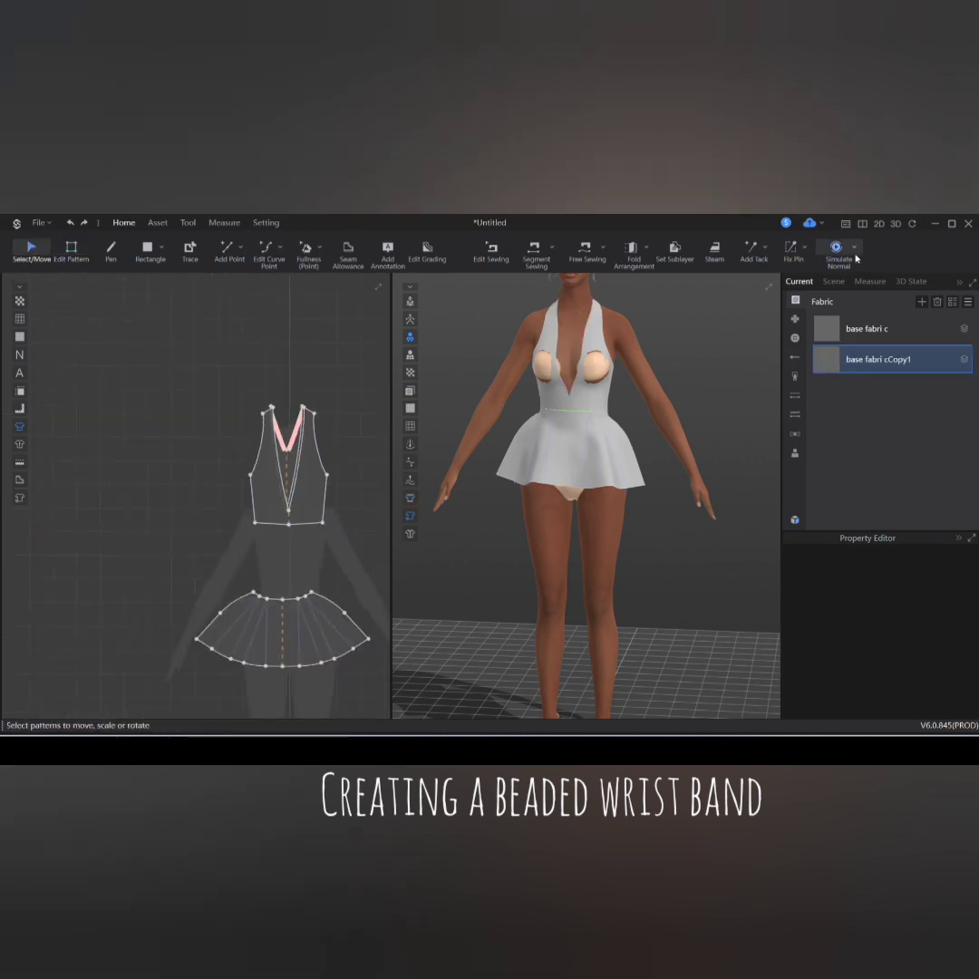
pyautogui.click(835, 252)
pyautogui.scroll(2, 550, 387)
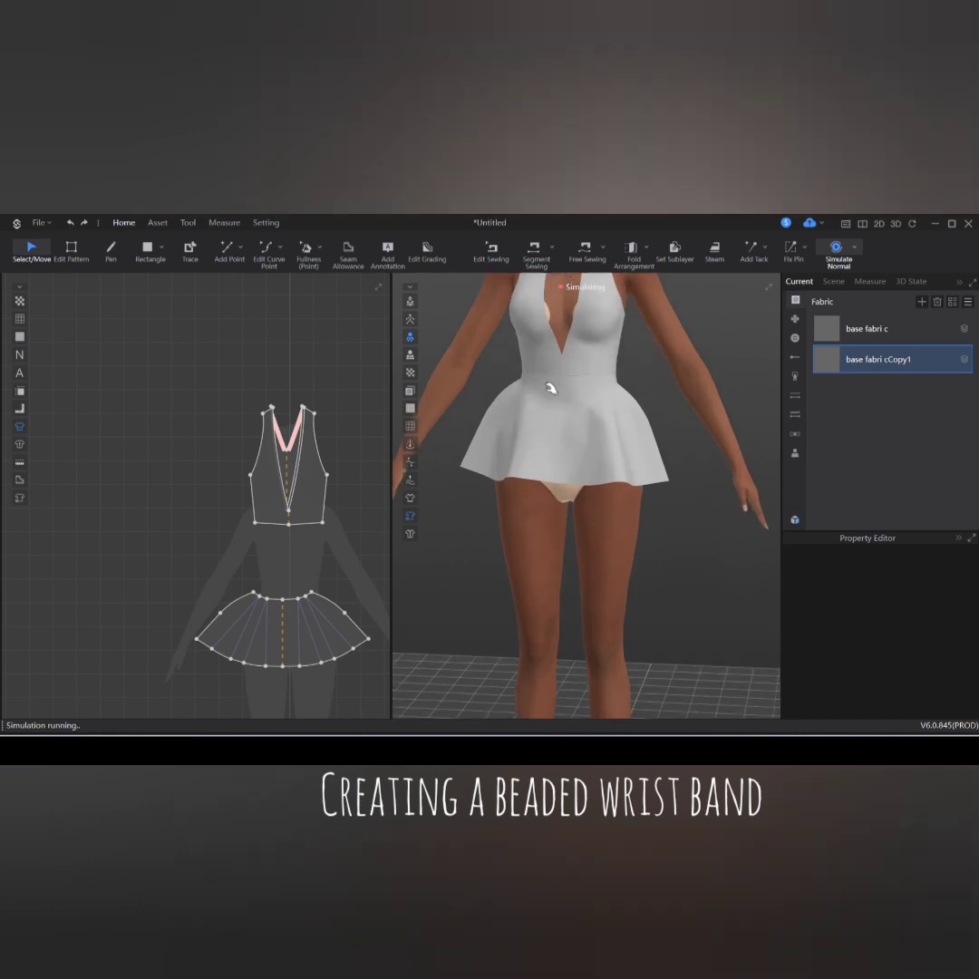
pyautogui.moveTo(562, 393)
pyautogui.mouseDown(button='right')
pyautogui.moveTo(585, 393)
pyautogui.moveTo(579, 402)
pyautogui.mouseUp(button='right')
pyautogui.moveTo(579, 403); pyautogui.dragTo(584, 467, button='middle')
pyautogui.click(591, 427)
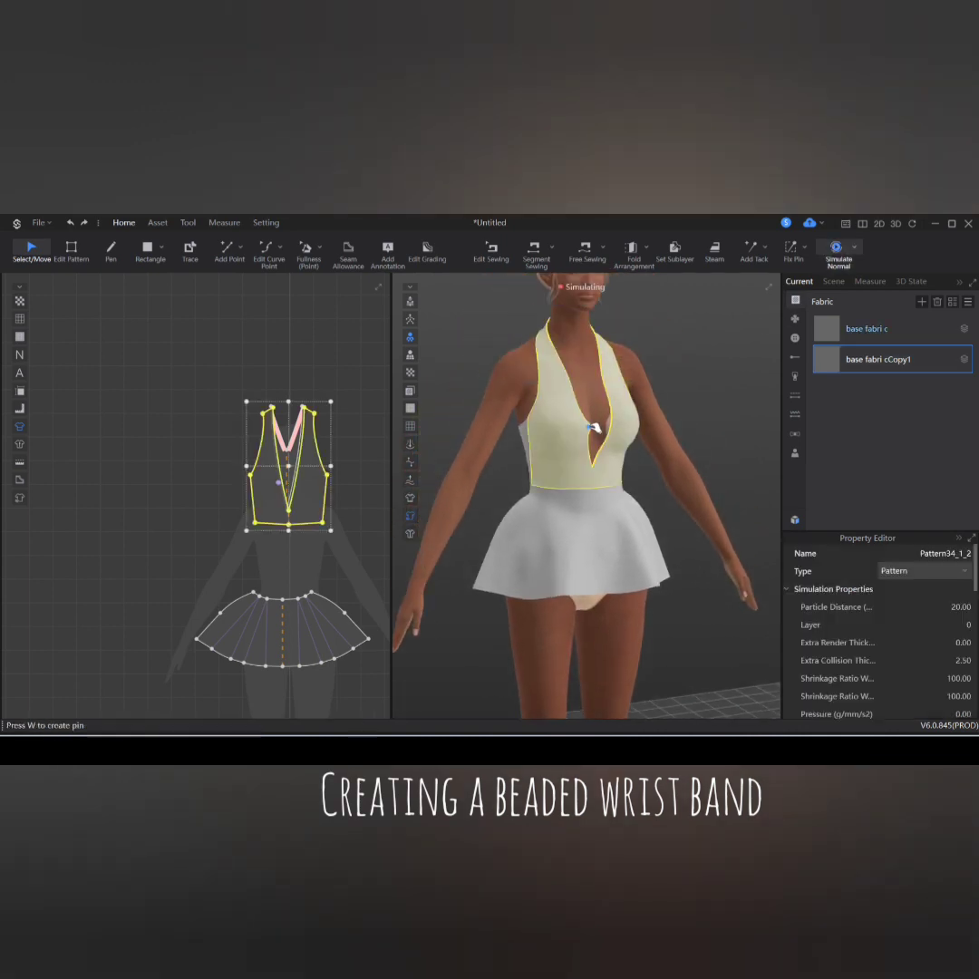
pyautogui.click(699, 345)
pyautogui.moveTo(691, 435); pyautogui.dragTo(638, 435, button='right')
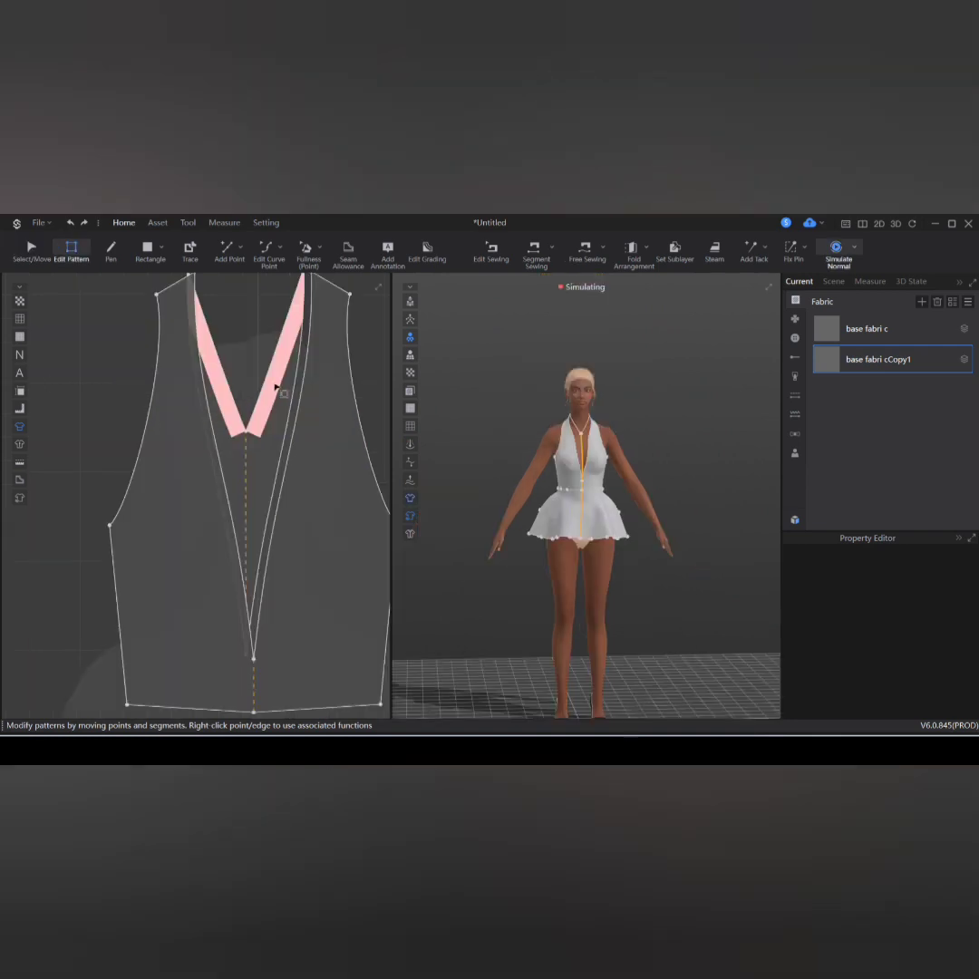
# Step: Turn off seam taping on the centre insert's V neckline edges and move the insert pattern above the bodice
pyautogui.click(265, 387)
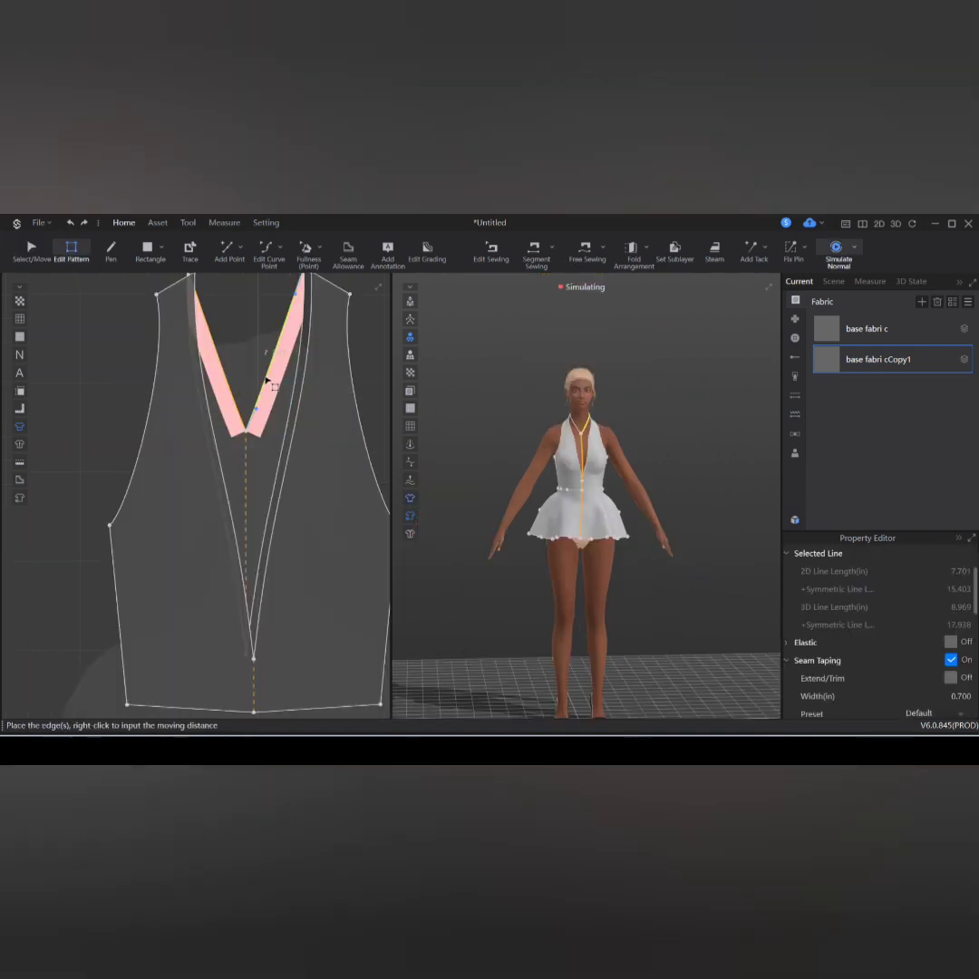
pyautogui.click(950, 660)
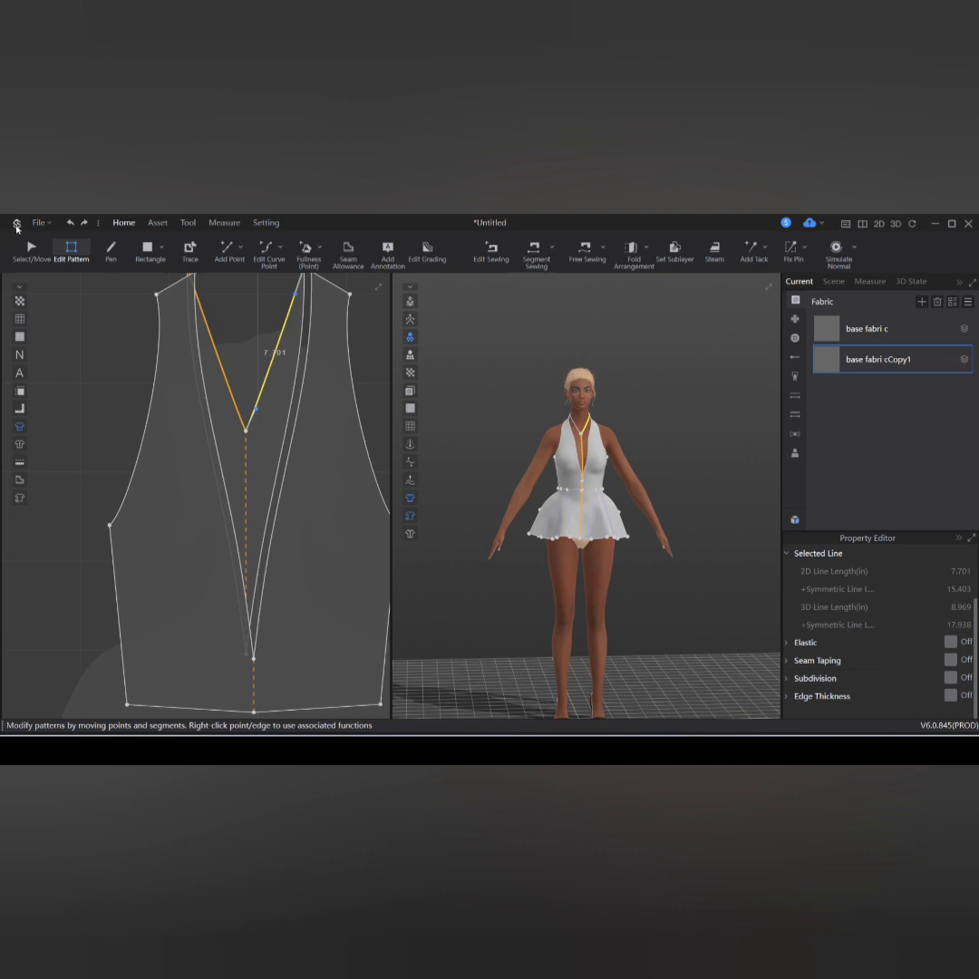
pyautogui.click(32, 253)
pyautogui.scroll(-4, 302, 443)
pyautogui.moveTo(276, 452); pyautogui.dragTo(316, 230)
pyautogui.click(170, 332)
pyautogui.scroll(2, 617, 509)
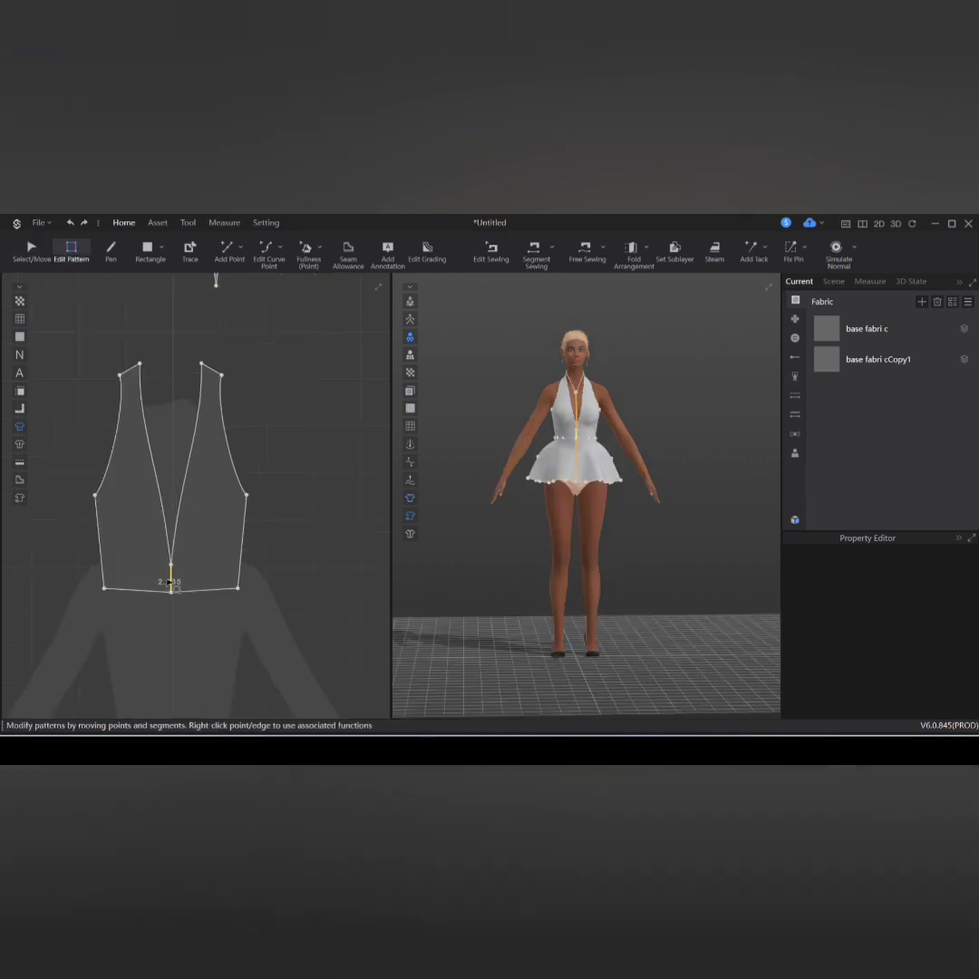
# Step: Cancel the front bodice's centre axis and draw an internal line about 2.3 in long from the V point to the waist
pyautogui.click(169, 582)
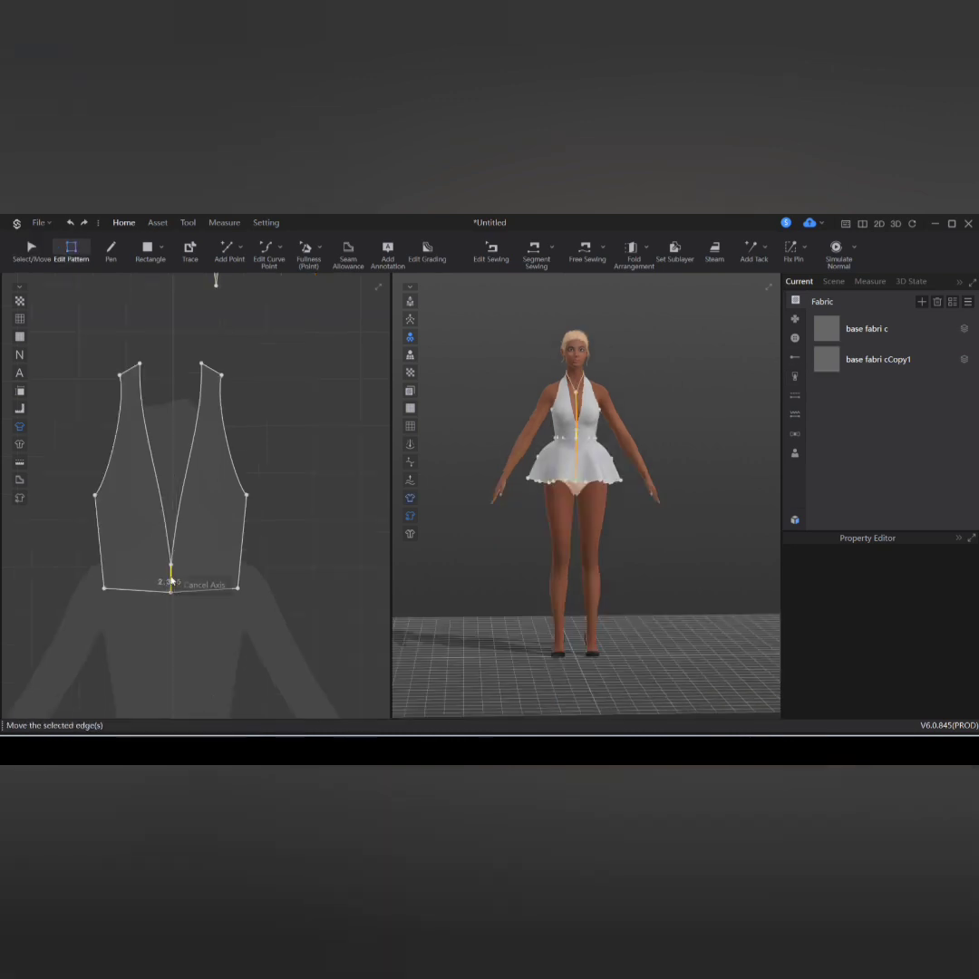
pyautogui.rightClick(171, 582)
pyautogui.click(182, 586)
pyautogui.click(109, 250)
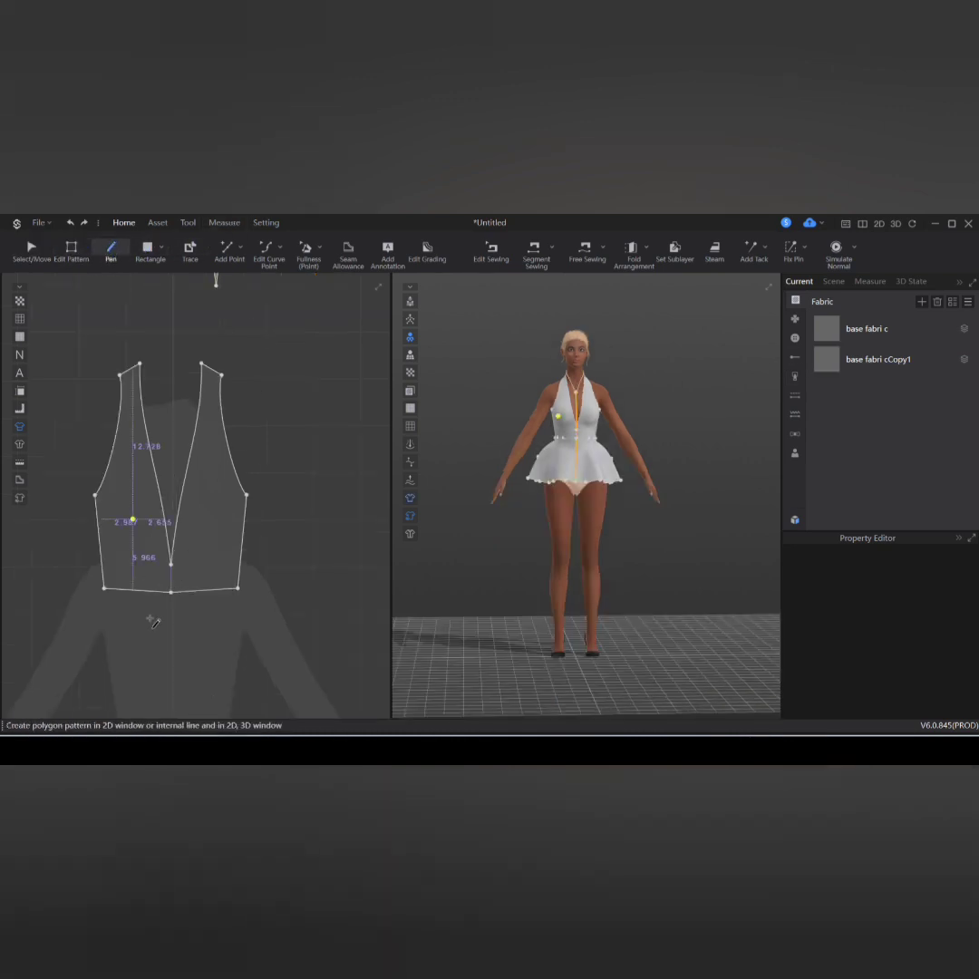
pyautogui.scroll(5, 172, 599)
pyautogui.click(169, 463)
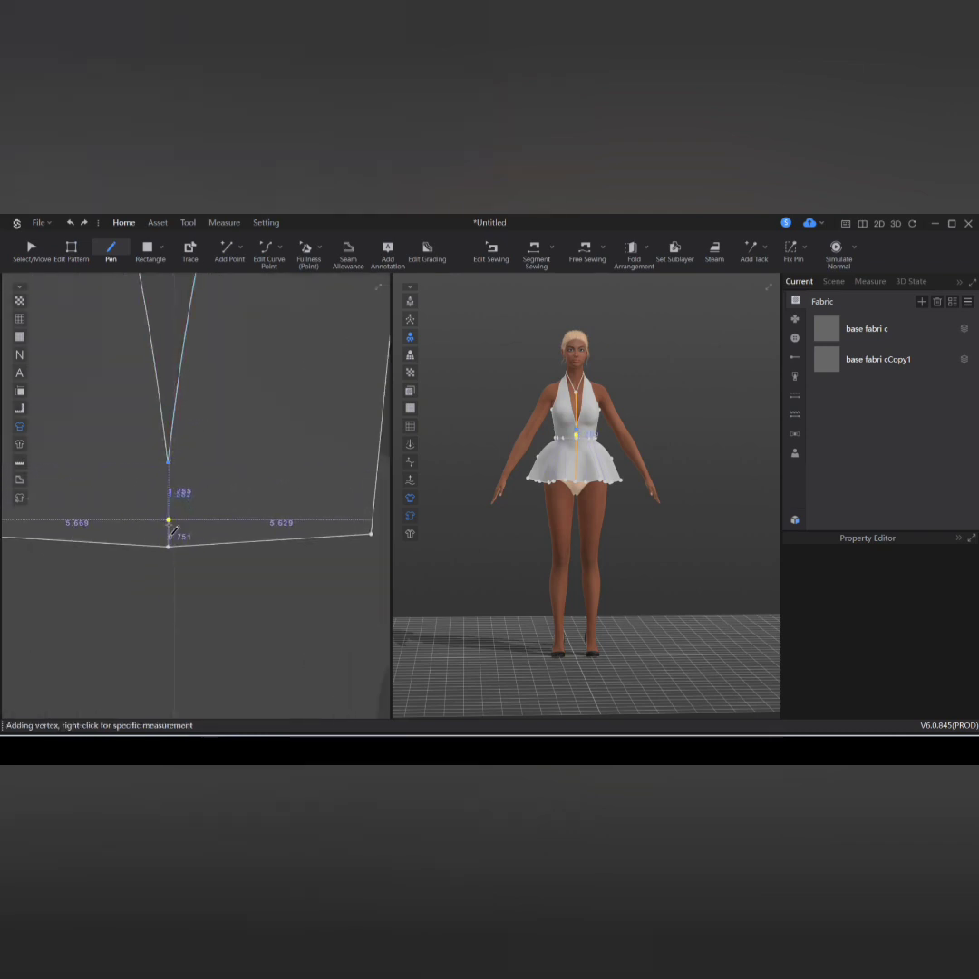
pyautogui.click(168, 547)
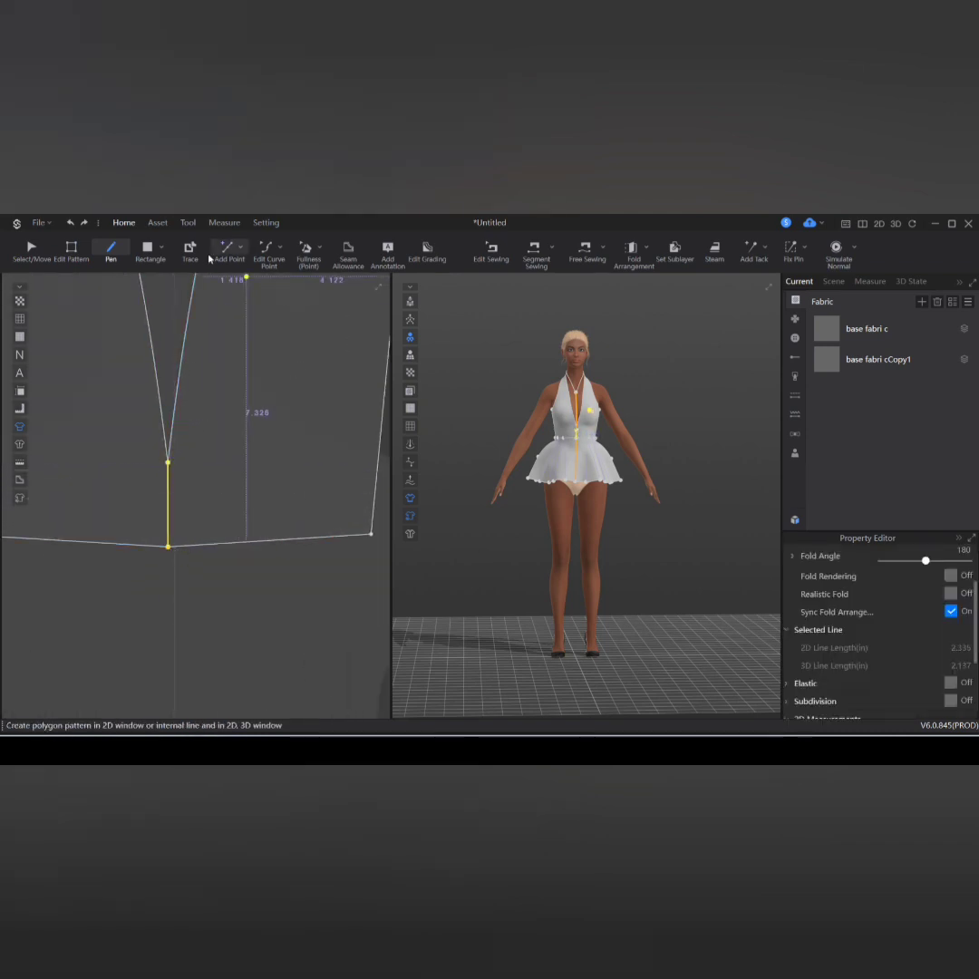
# Step: Cut and sew the front bodice along the short centre line and move its left half slightly away from the right half
pyautogui.click(72, 251)
pyautogui.scroll(3, 231, 503)
pyautogui.scroll(-3, 214, 510)
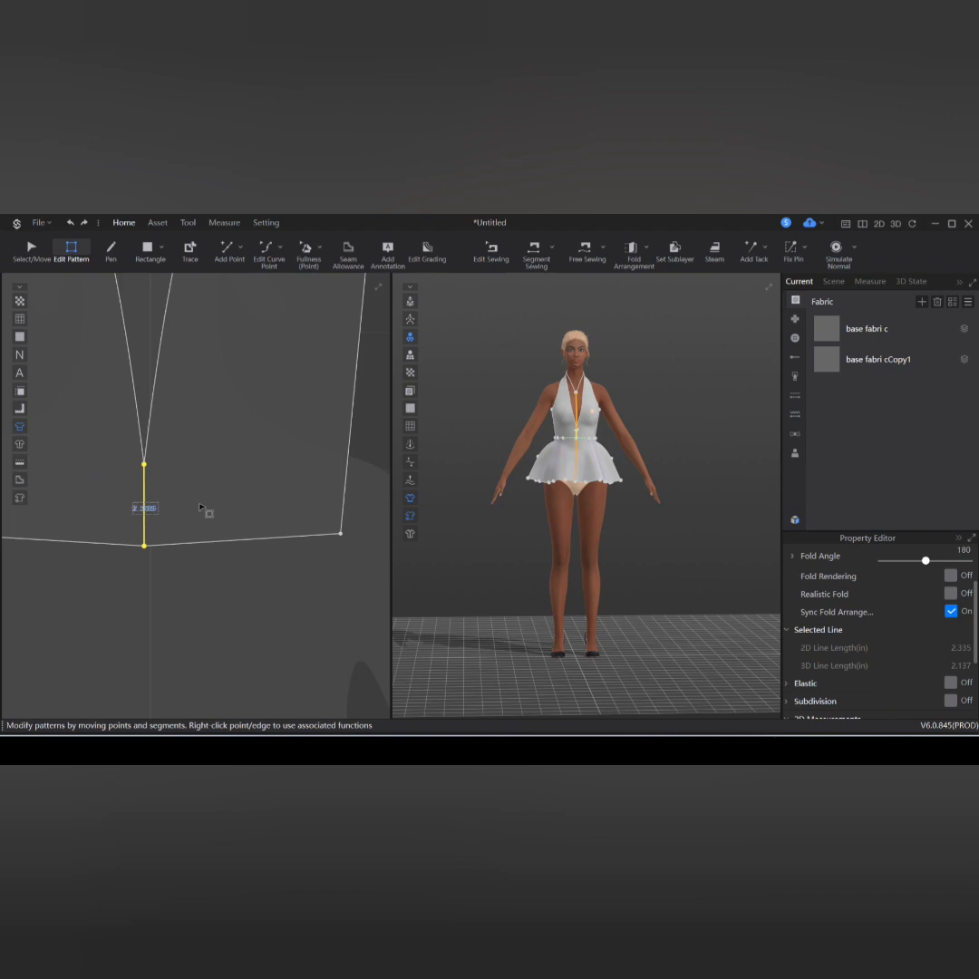
pyautogui.rightClick(144, 503)
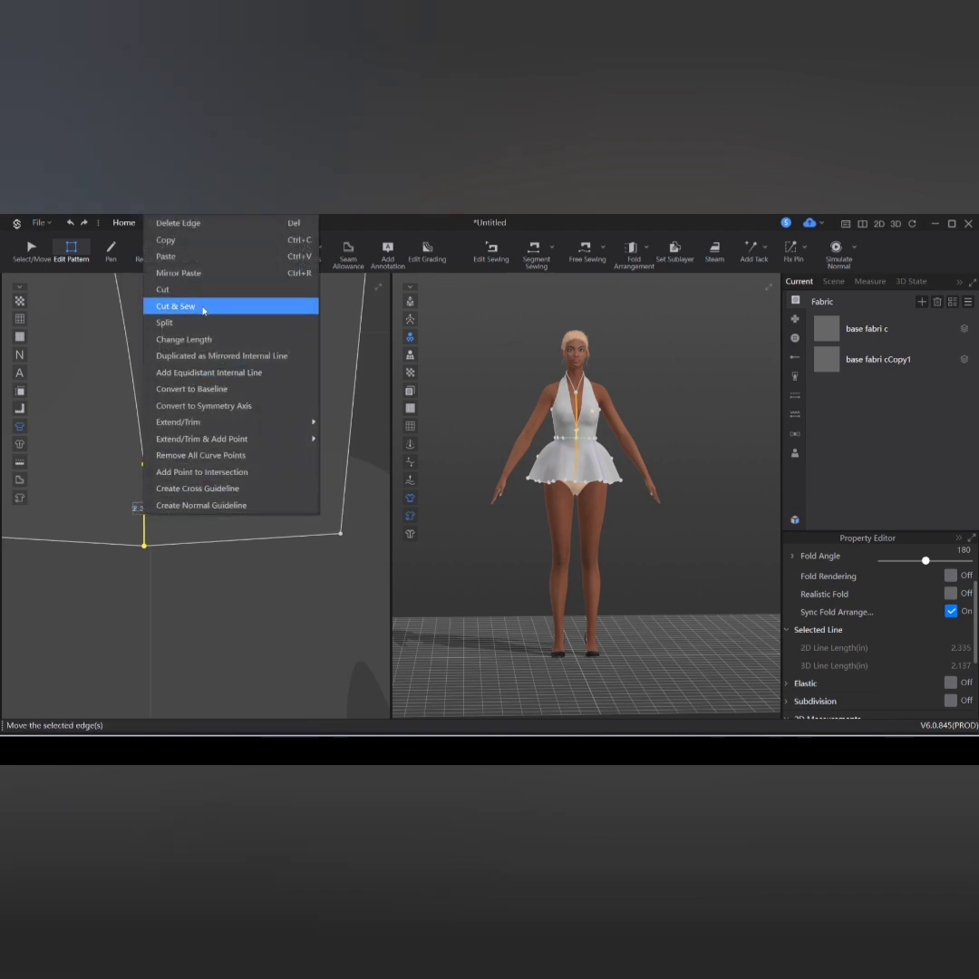
pyautogui.click(203, 310)
pyautogui.scroll(-3, 206, 467)
pyautogui.click(34, 246)
pyautogui.click(139, 435)
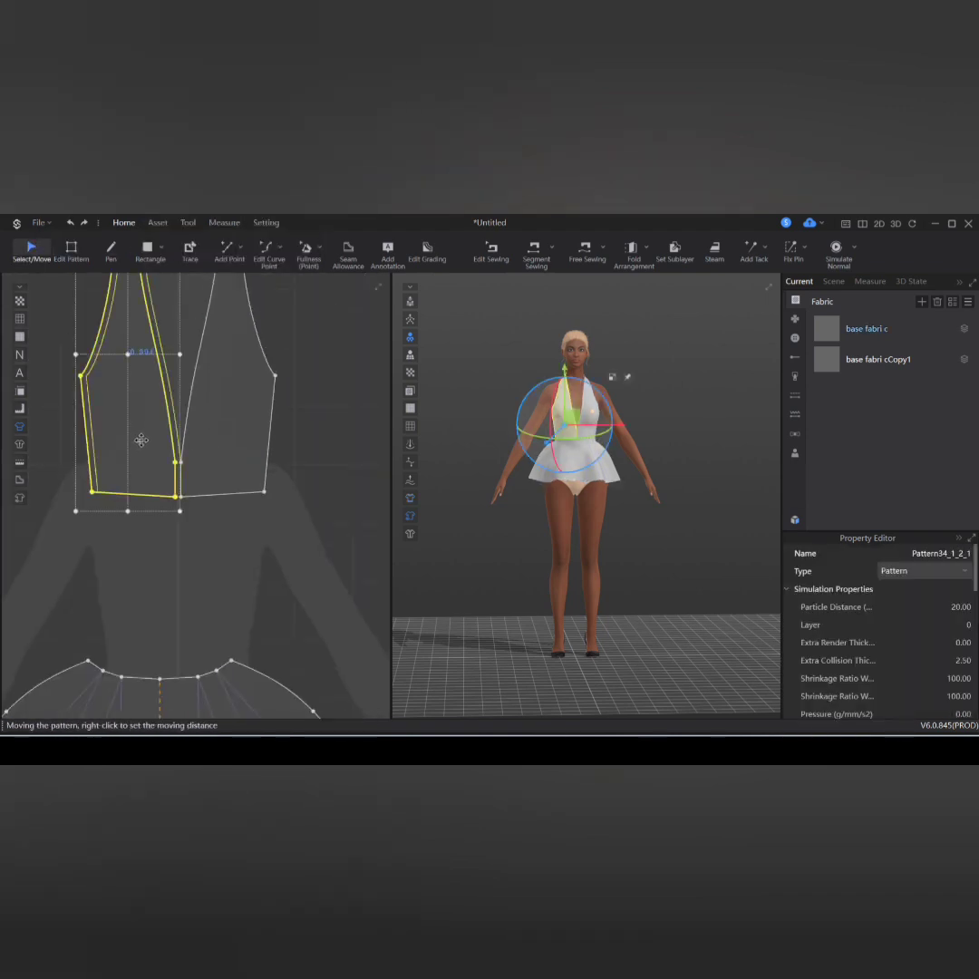
pyautogui.moveTo(143, 440); pyautogui.dragTo(121, 437)
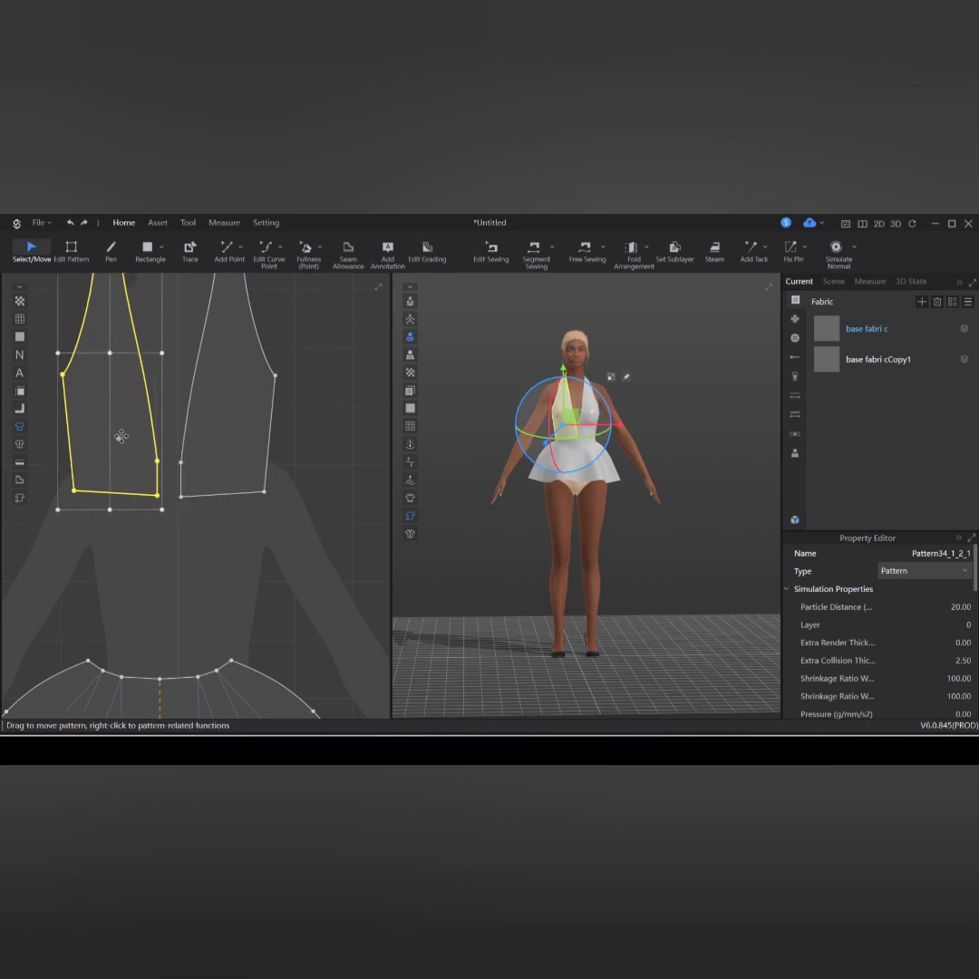
# Step: Apply Symmetry with Seam to the two front bodice halves
pyautogui.keyDown('shift'); pyautogui.click(236, 437); pyautogui.keyUp('shift')
pyautogui.rightClick(237, 437)
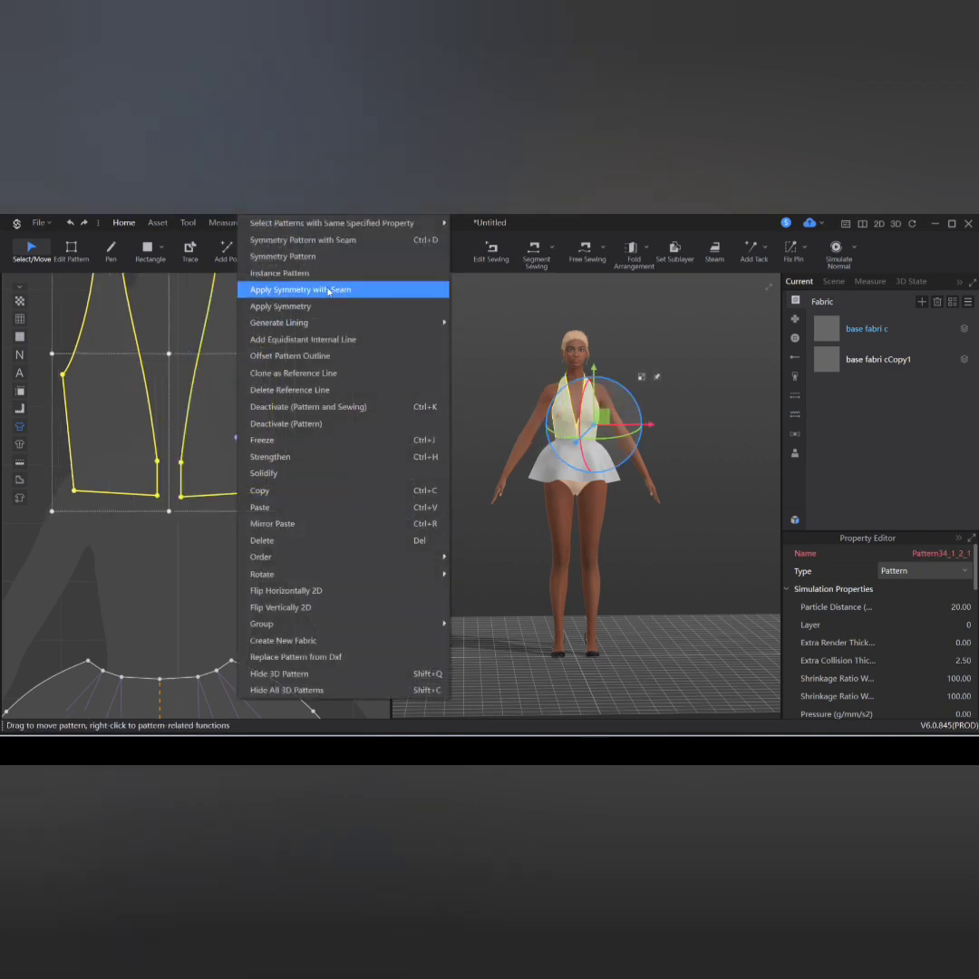
pyautogui.click(276, 286)
pyautogui.click(284, 390)
pyautogui.scroll(-3, 330, 474)
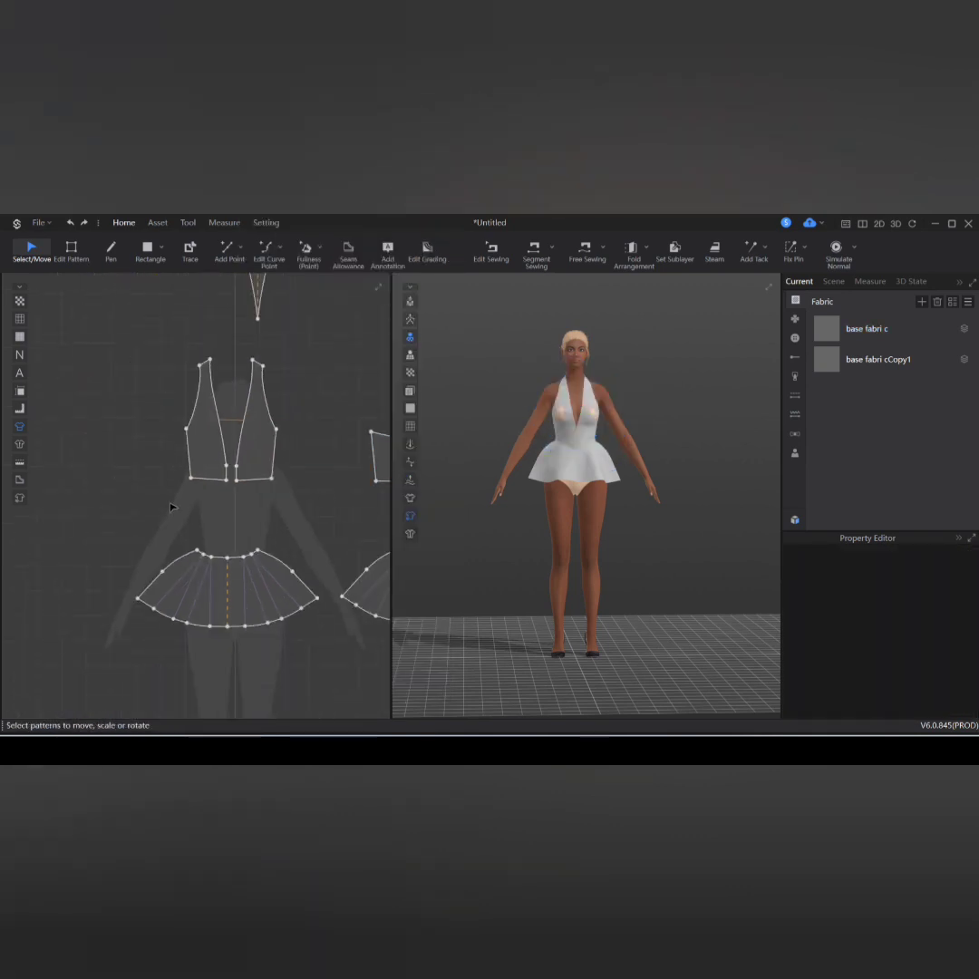
pyautogui.scroll(4, 172, 508)
pyautogui.scroll(2, 216, 467)
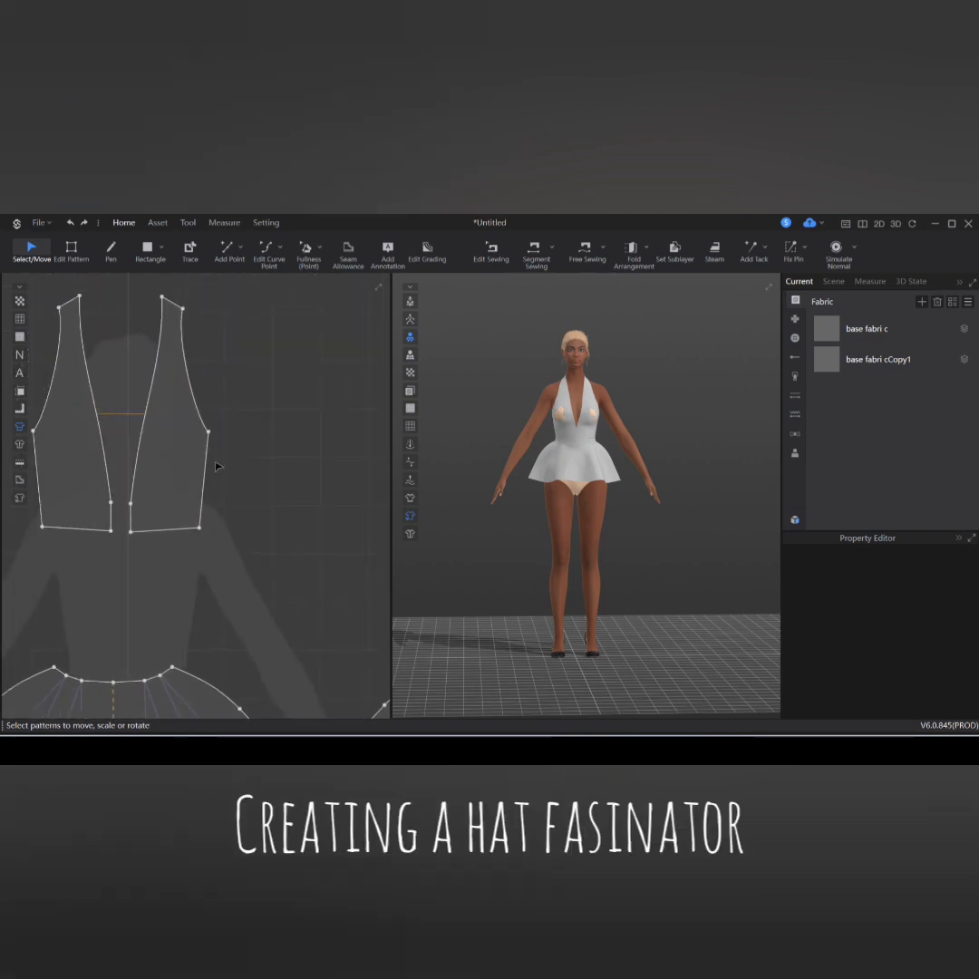
pyautogui.click(112, 256)
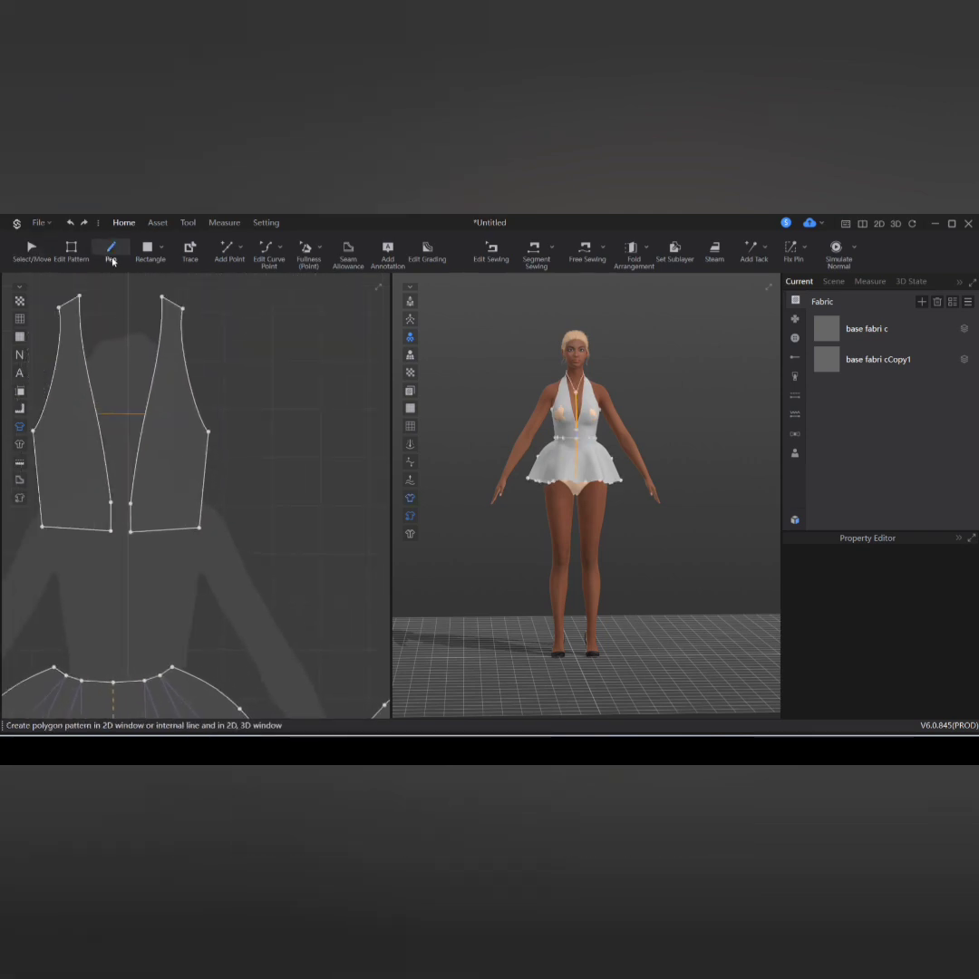
pyautogui.click(132, 501)
pyautogui.click(162, 317)
pyautogui.click(227, 342)
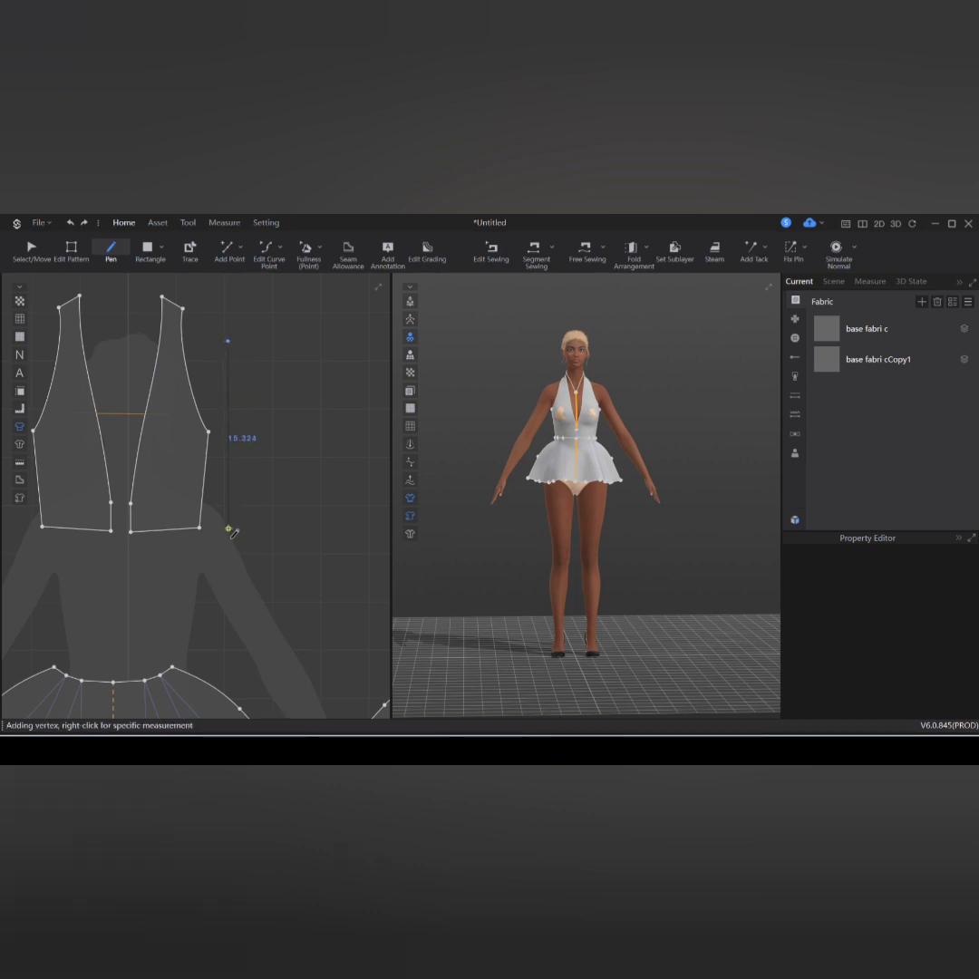
pyautogui.scroll(-3, 229, 529)
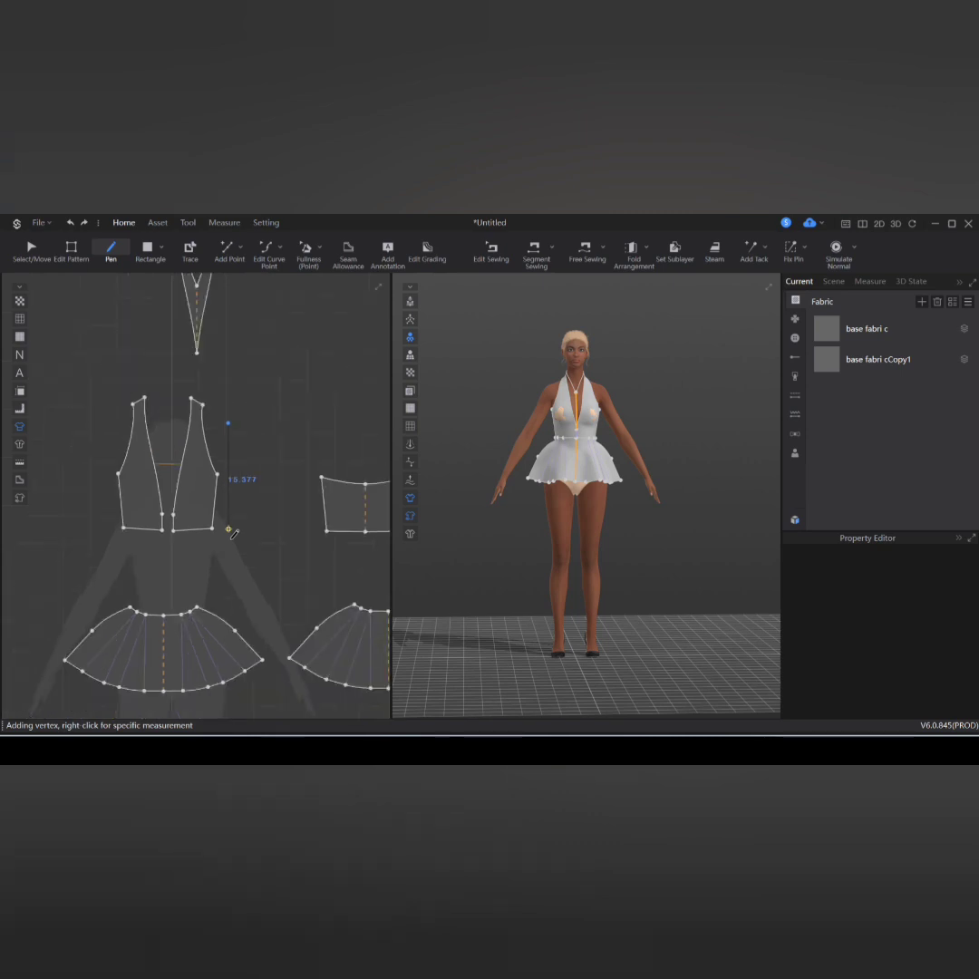
pyautogui.click(37, 250)
# Step: Cancel the front skirt's centre axis and draw an internal line about 10.96 in long from waist to hem in its place
pyautogui.click(80, 250)
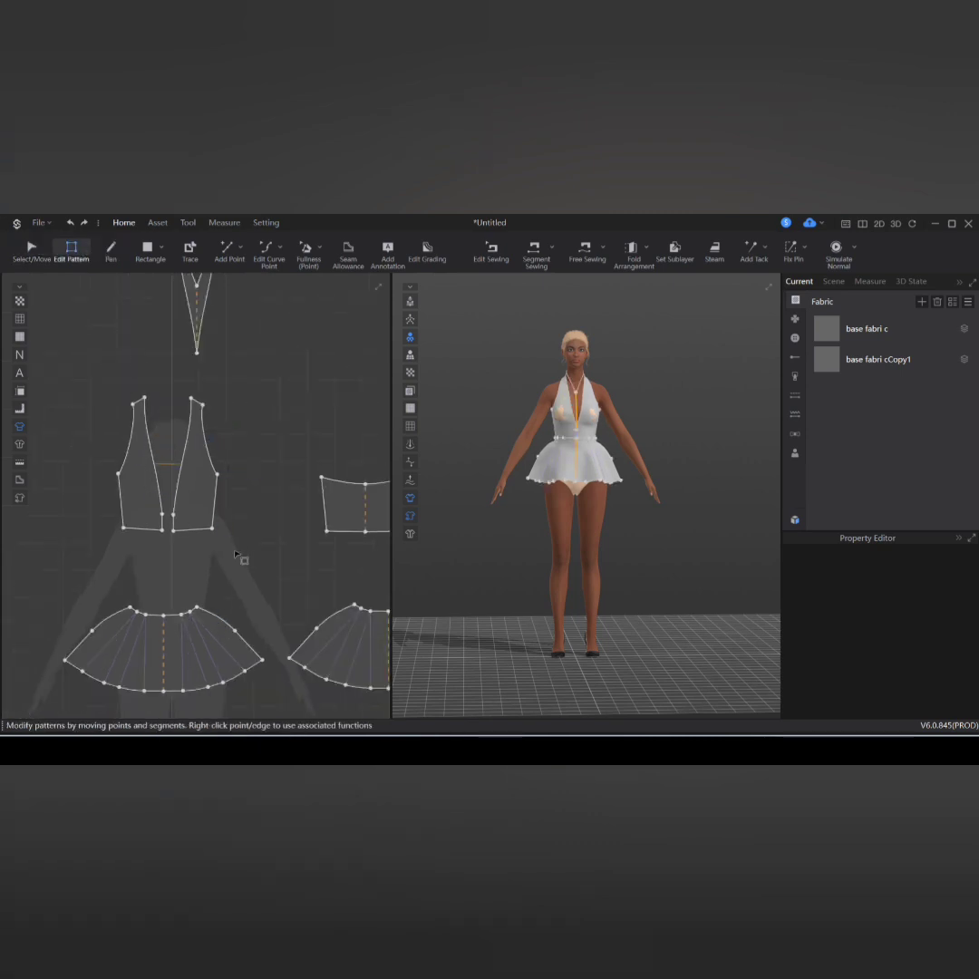
pyautogui.moveTo(235, 553); pyautogui.dragTo(234, 493, button='middle')
pyautogui.click(163, 596)
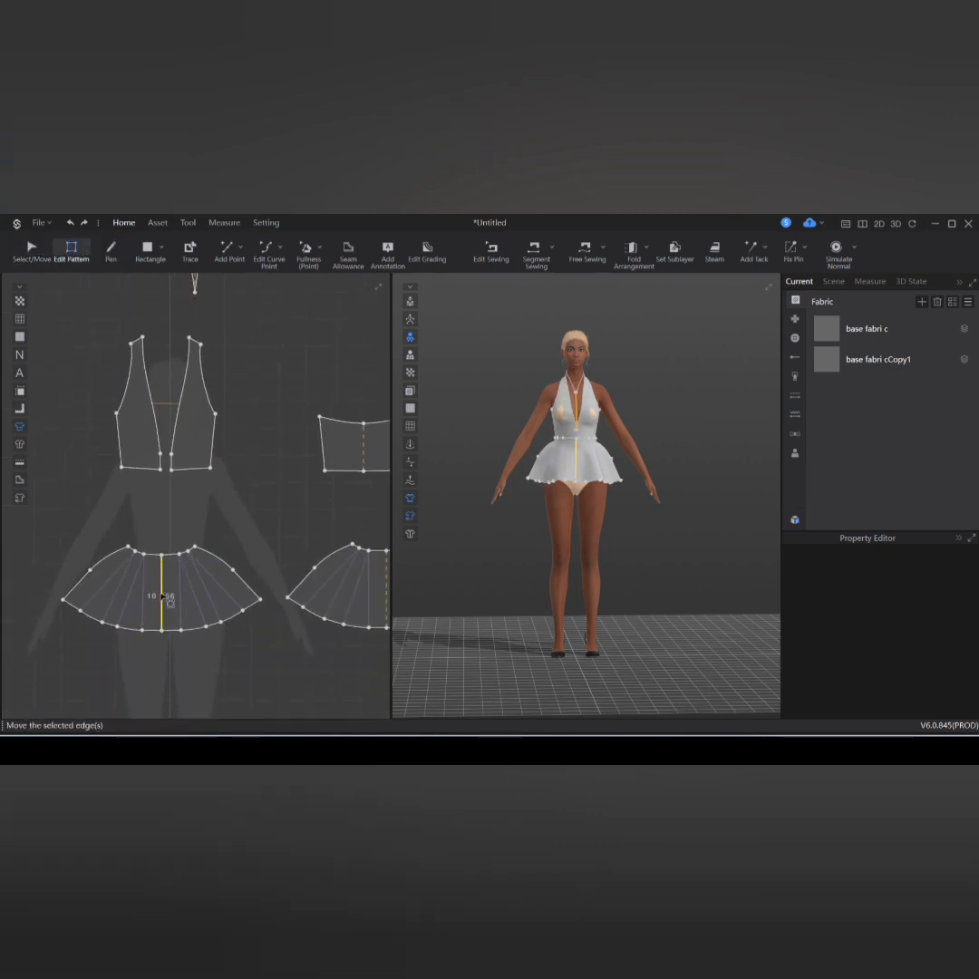
pyautogui.rightClick(163, 597)
pyautogui.click(181, 606)
pyautogui.click(111, 252)
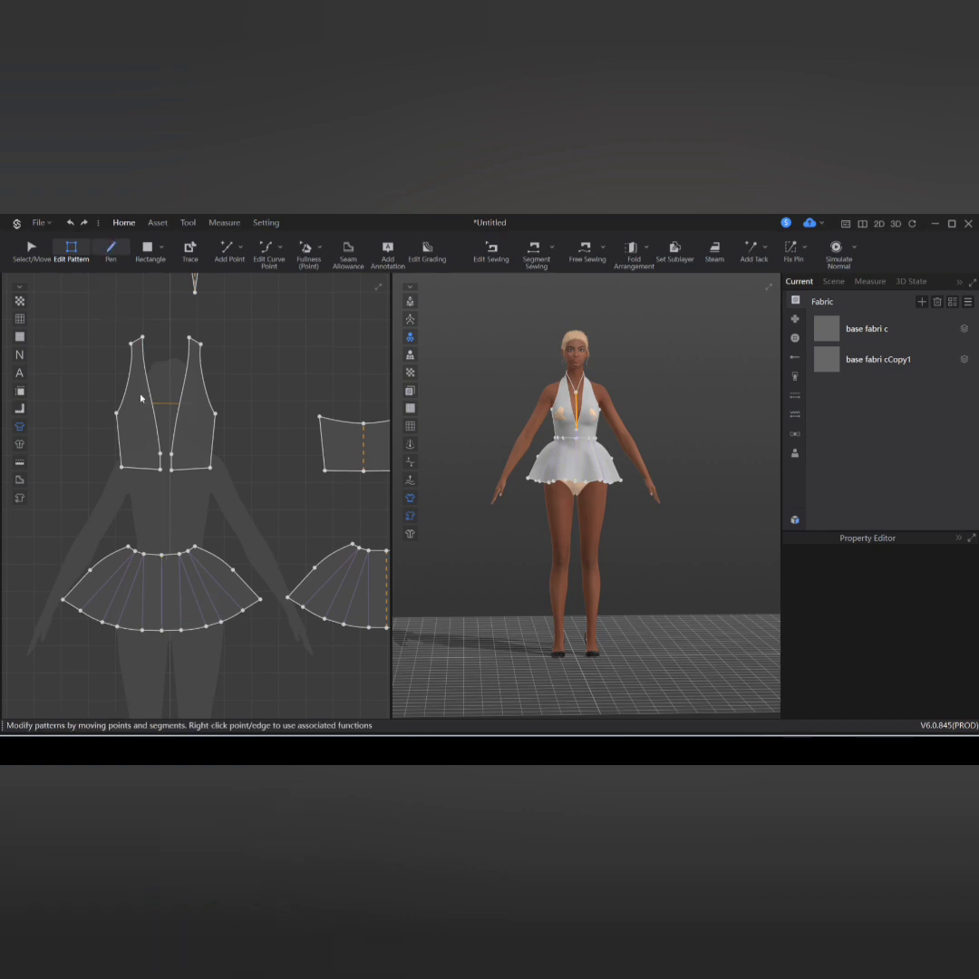
pyautogui.press('h')
pyautogui.click(161, 554)
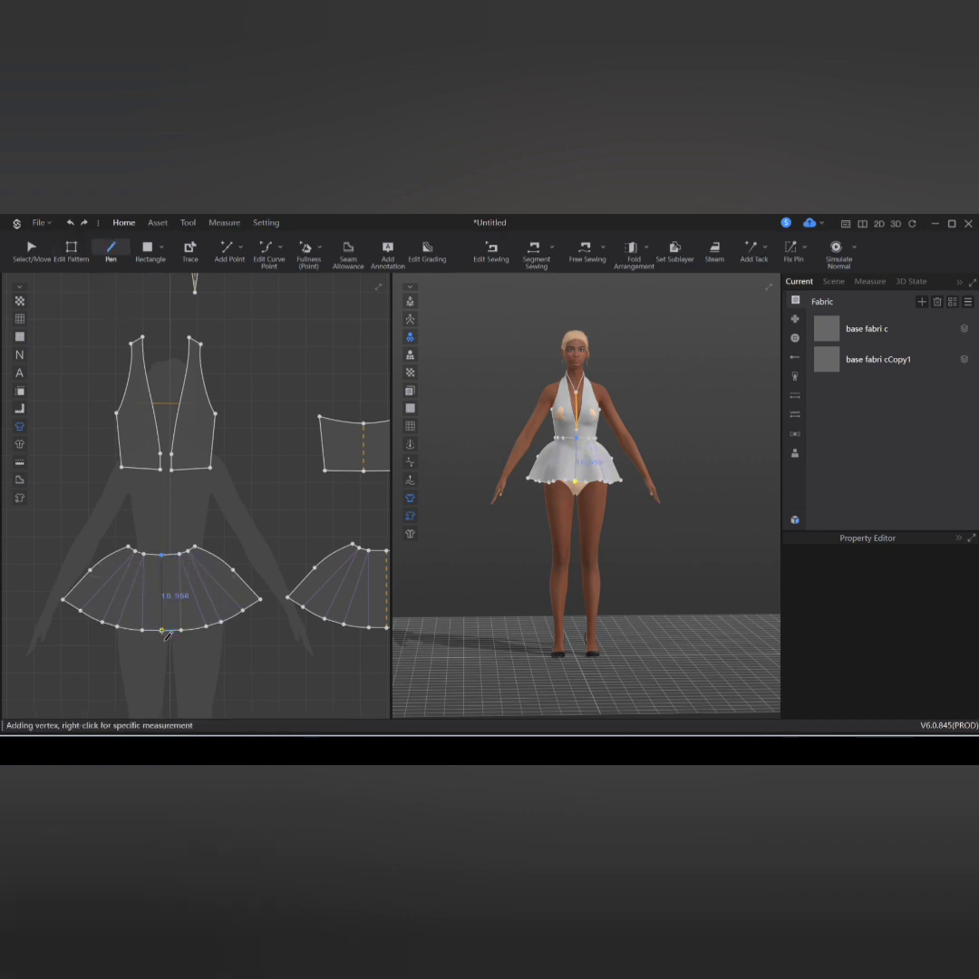
pyautogui.doubleClick(161, 630)
# Step: Cut and sew the front skirt along its centre line
pyautogui.click(71, 252)
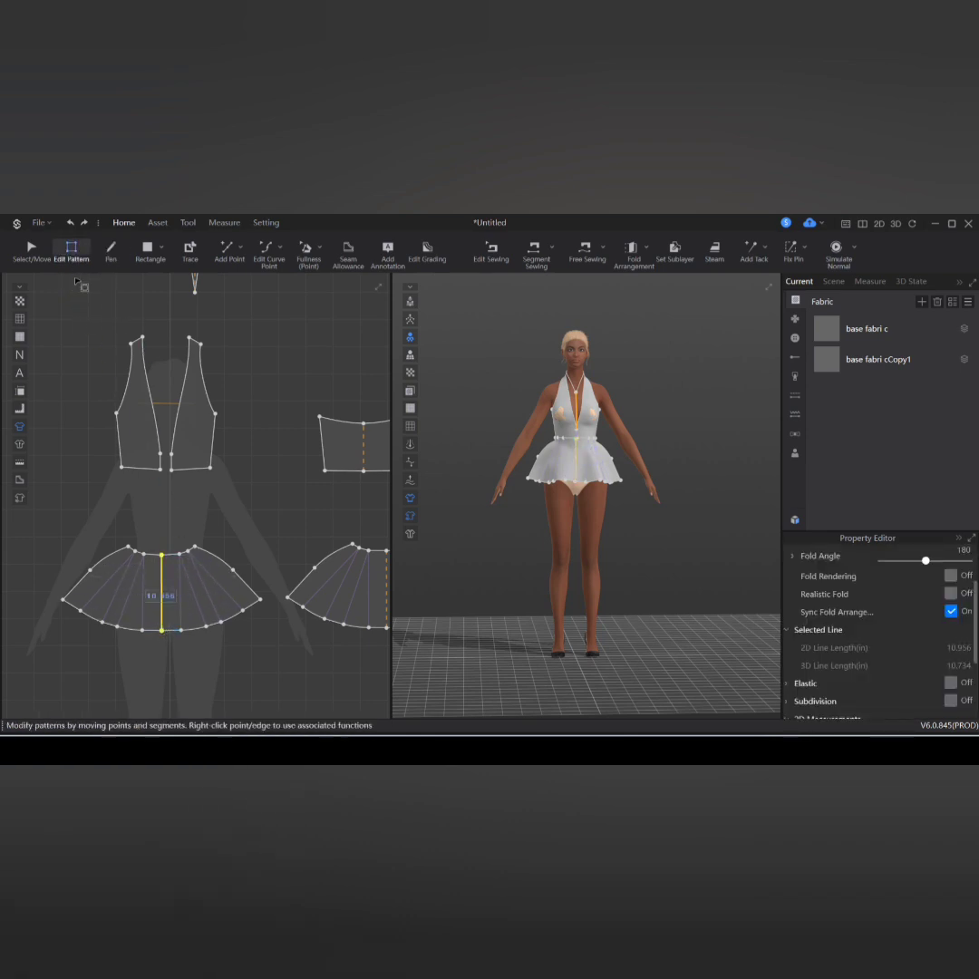
pyautogui.rightClick(164, 587)
pyautogui.click(195, 378)
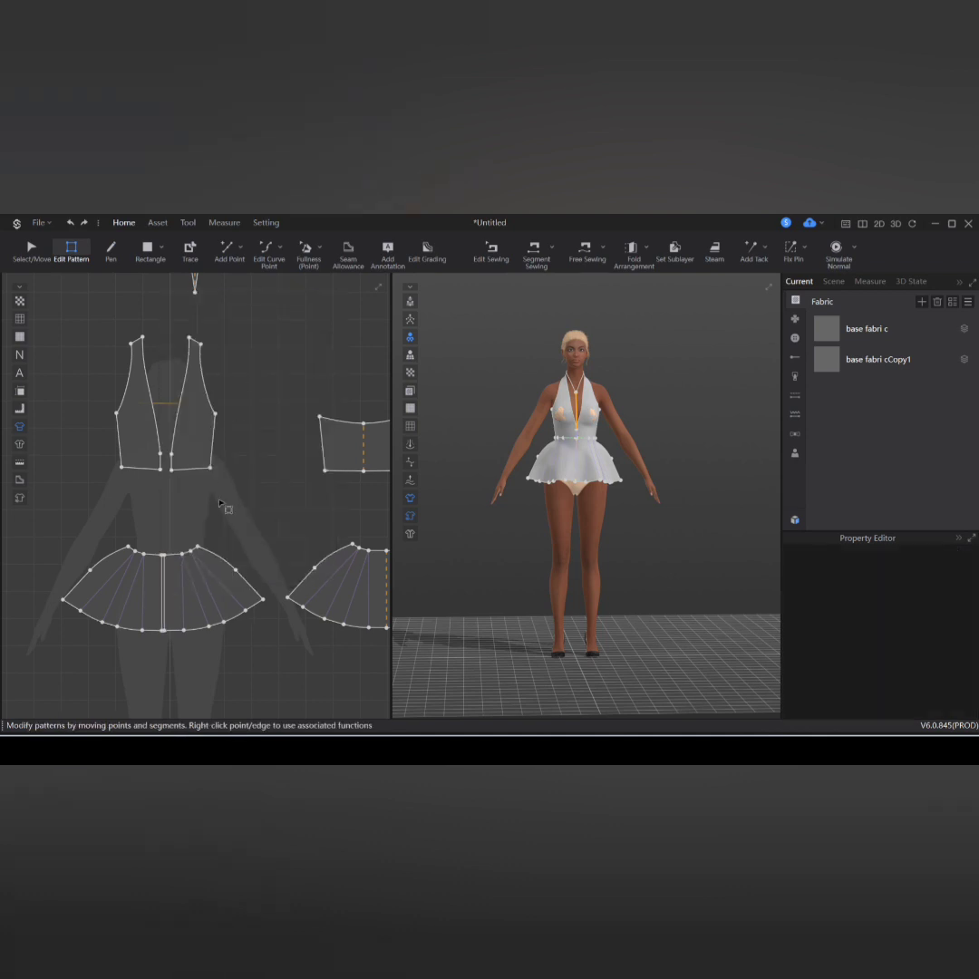
# Step: Apply Symmetry with Seam to the two front skirt halves
pyautogui.press('a')
pyautogui.click(204, 587)
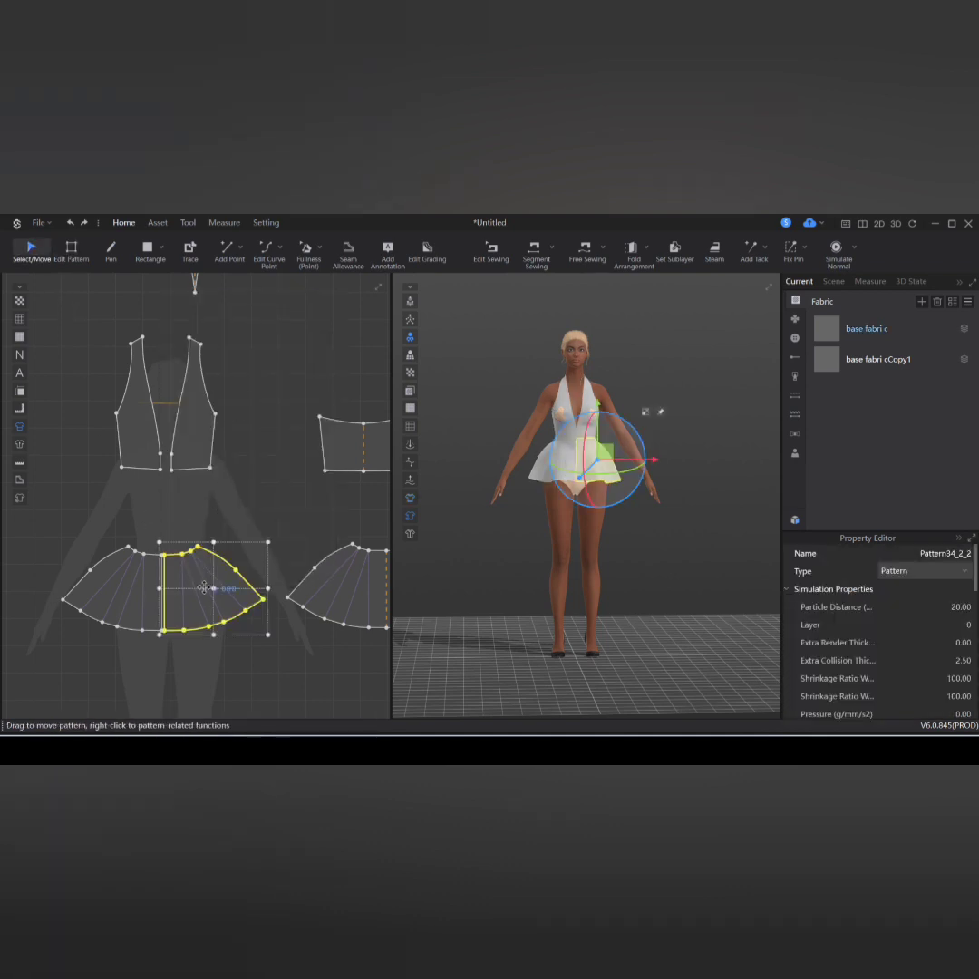
pyautogui.click(116, 614)
pyautogui.keyDown('shift'); pyautogui.click(196, 609); pyautogui.keyUp('shift')
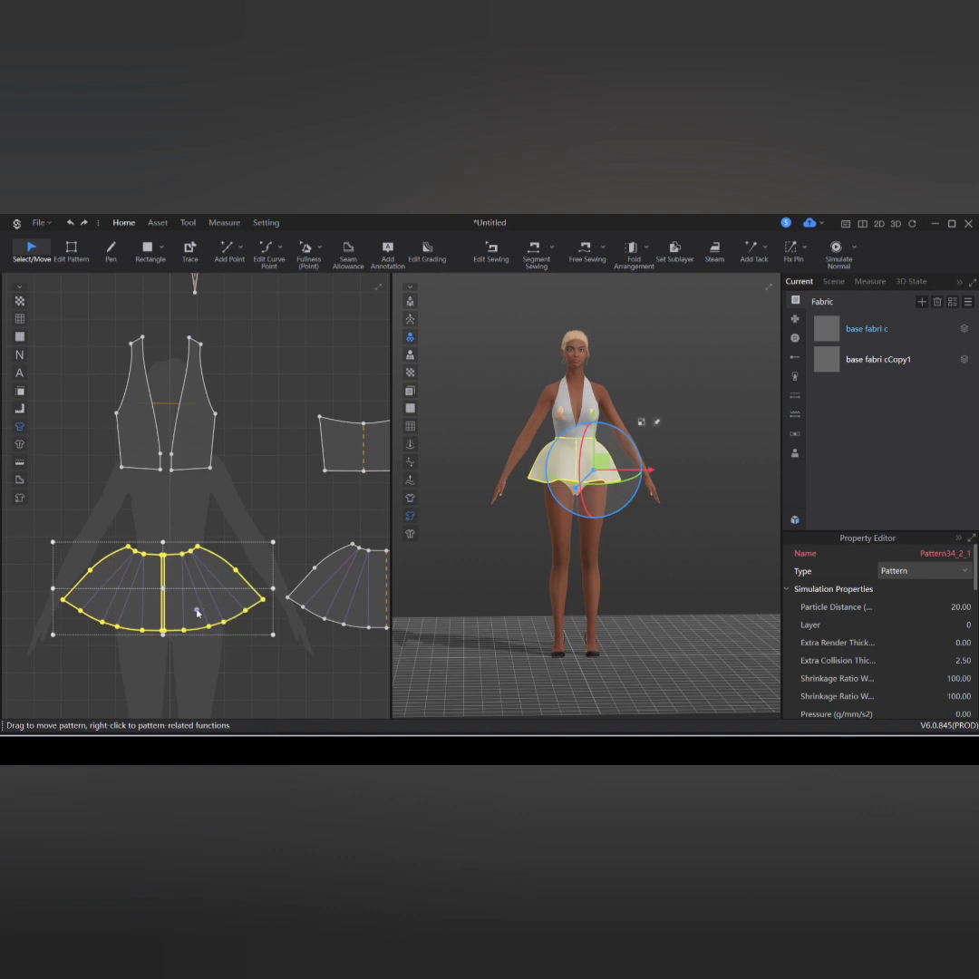
pyautogui.rightClick(196, 609)
pyautogui.click(289, 290)
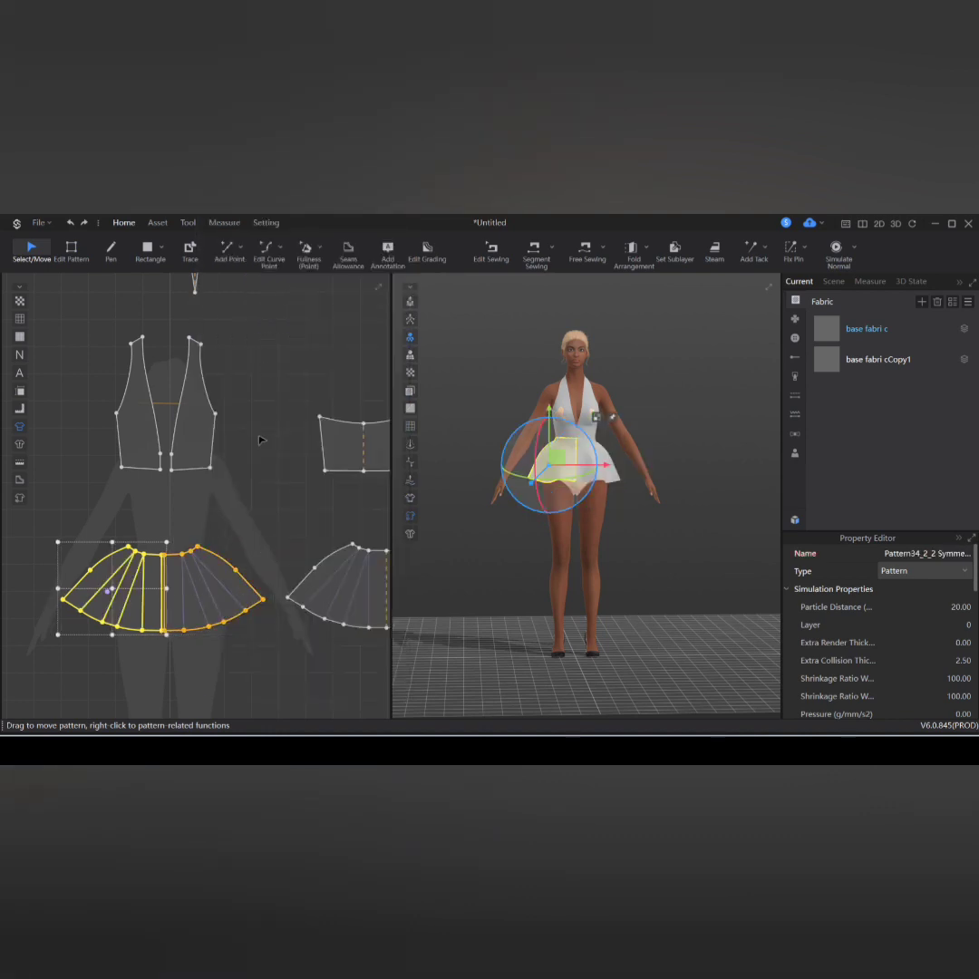
pyautogui.click(243, 485)
pyautogui.scroll(4, 191, 647)
pyautogui.scroll(-3, 190, 648)
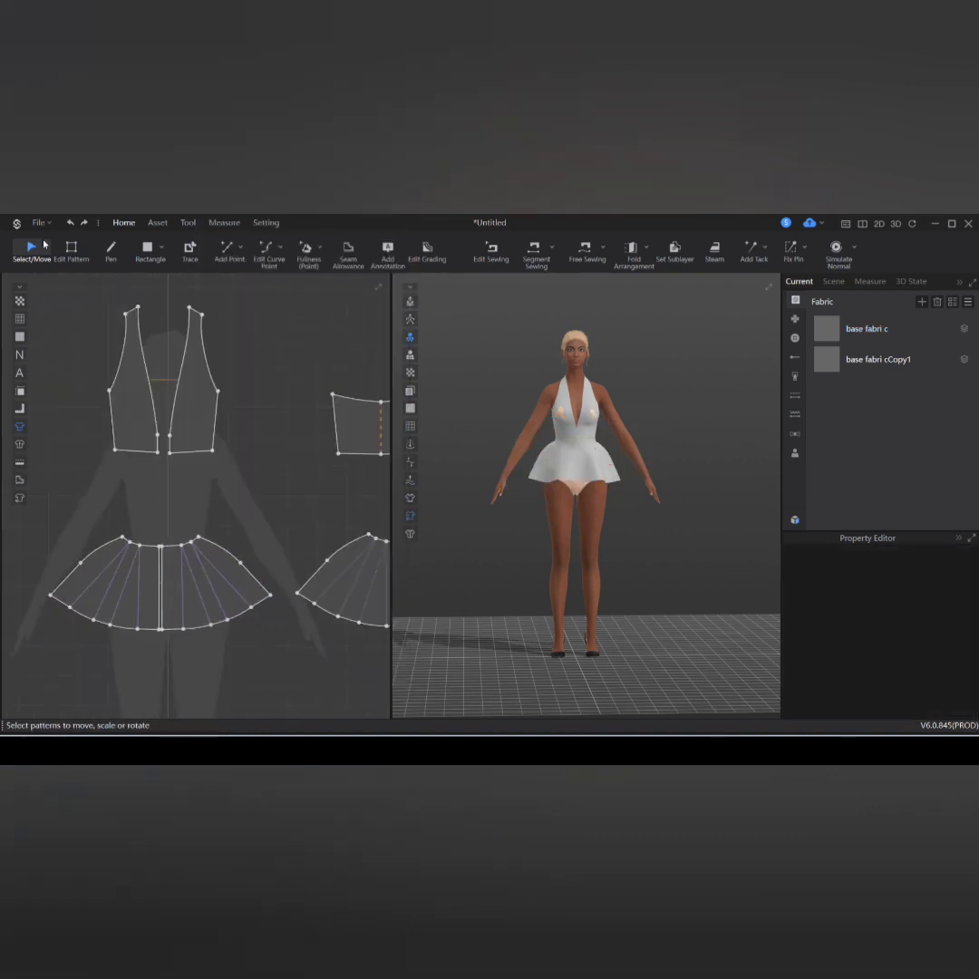
# Step: Draw a tall narrow rectangle beside the front bodice pattern in base fabri c and place it next to the avatar's arm in 3D
pyautogui.click(148, 246)
pyautogui.scroll(-3, 243, 534)
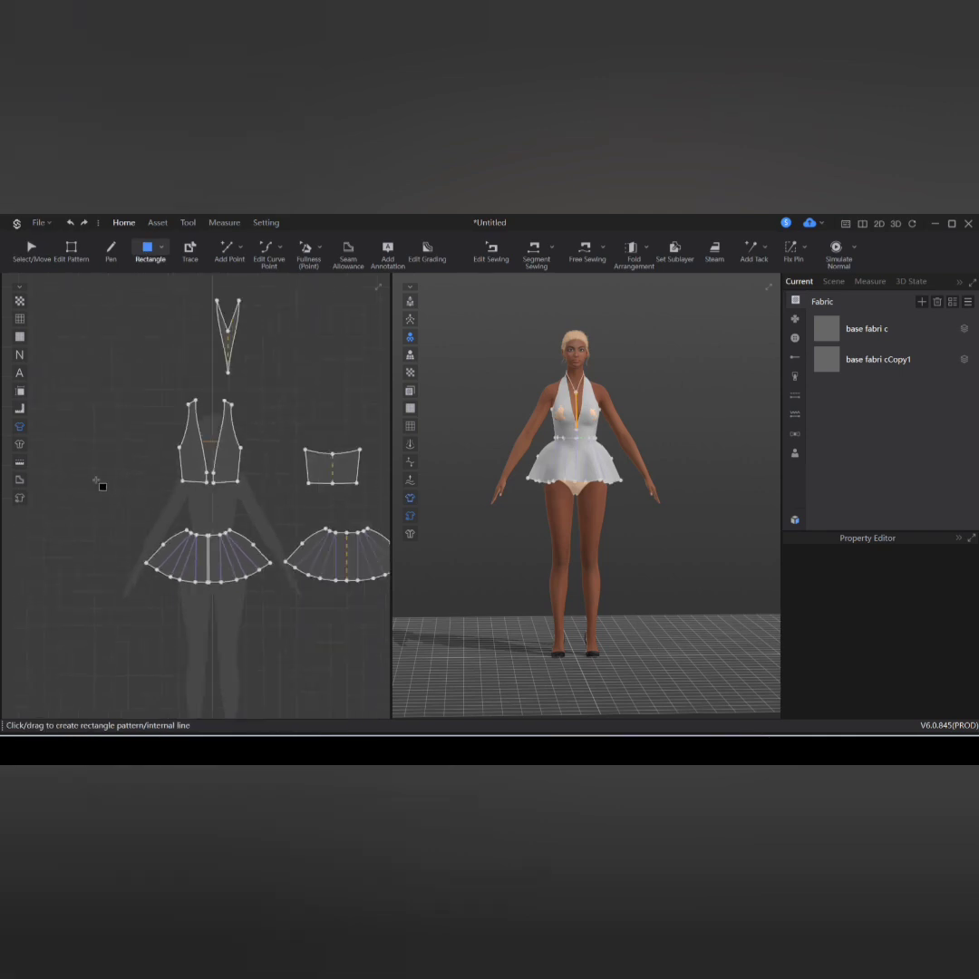
pyautogui.moveTo(78, 393); pyautogui.dragTo(98, 562)
pyautogui.click(865, 328)
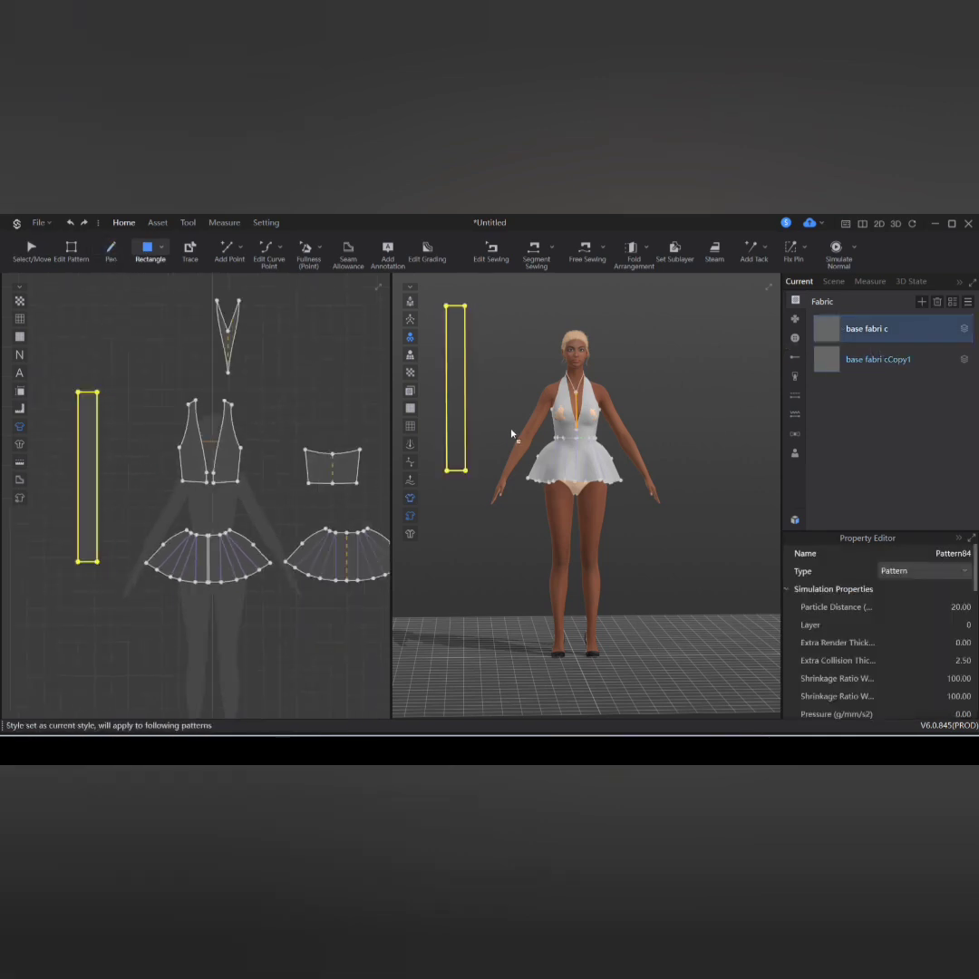
pyautogui.moveTo(463, 418); pyautogui.dragTo(642, 458)
# Step: Scale the rectangular strip down to about 24.46 in long and widen it slightly on the side facing the bodice
pyautogui.click(31, 249)
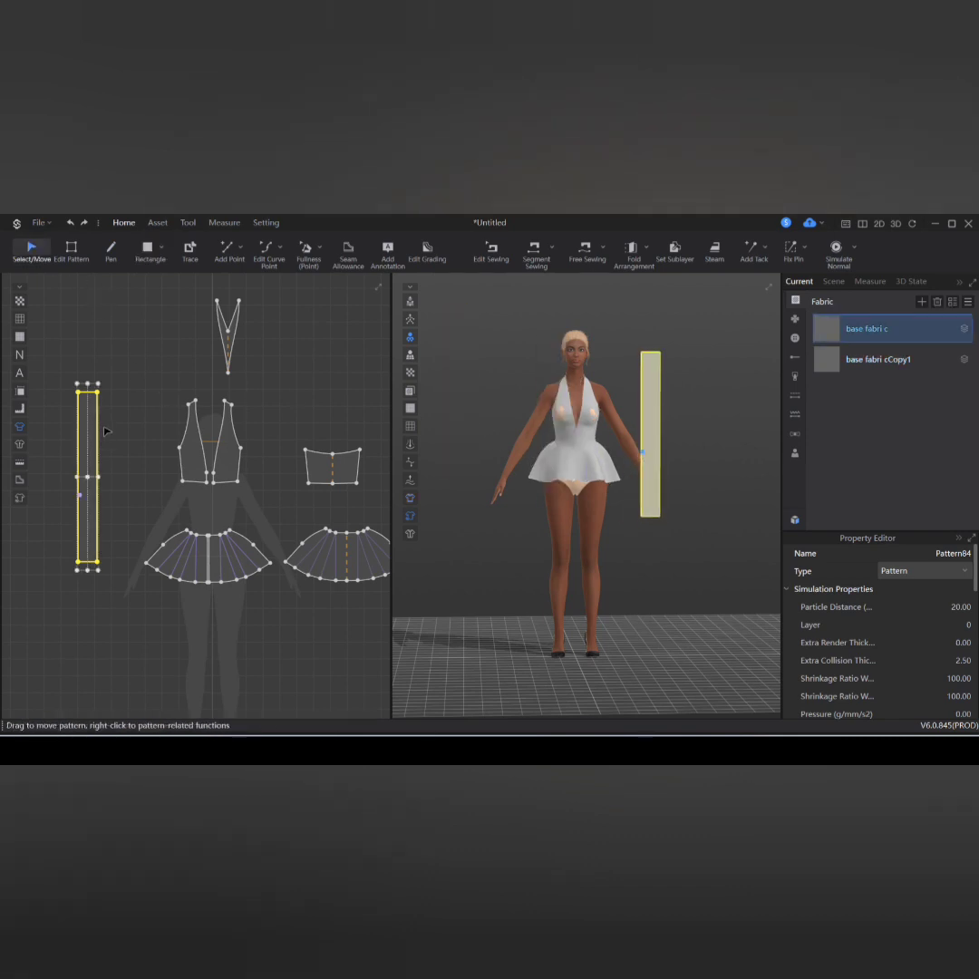
pyautogui.moveTo(97, 391); pyautogui.dragTo(126, 442)
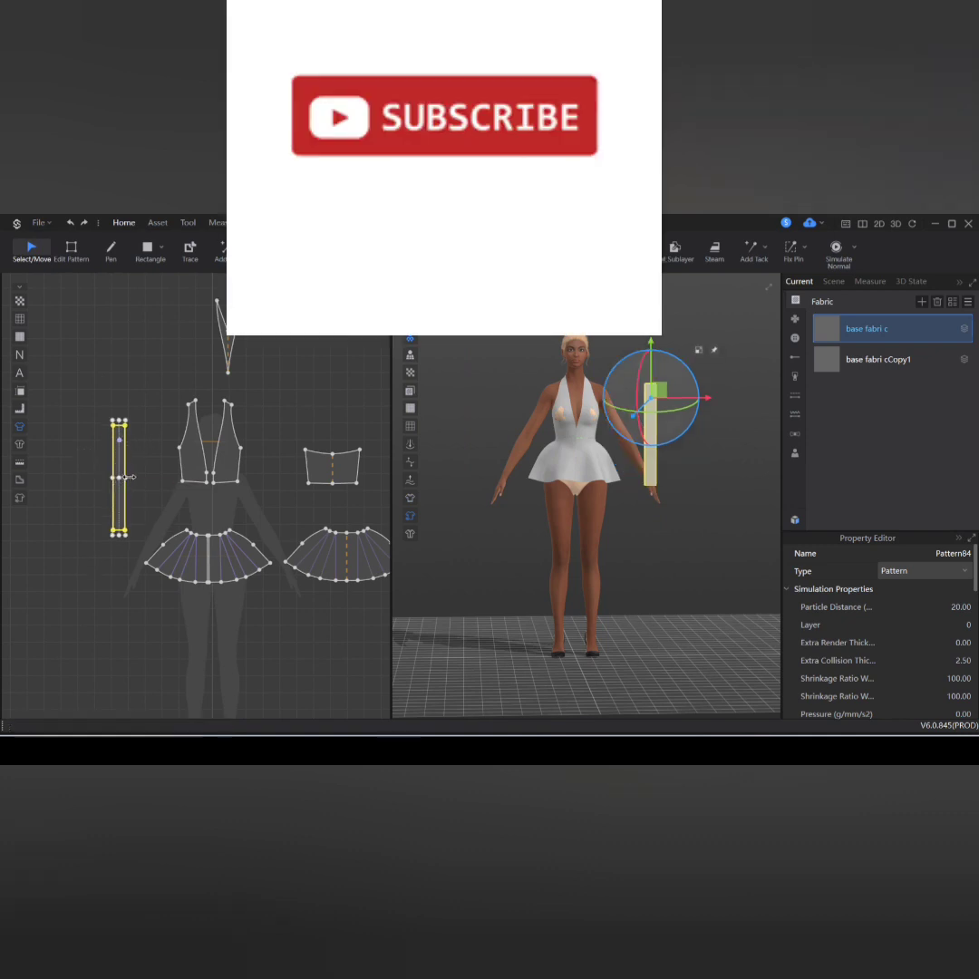
pyautogui.click(136, 472)
pyautogui.click(122, 470)
pyautogui.scroll(3, 124, 474)
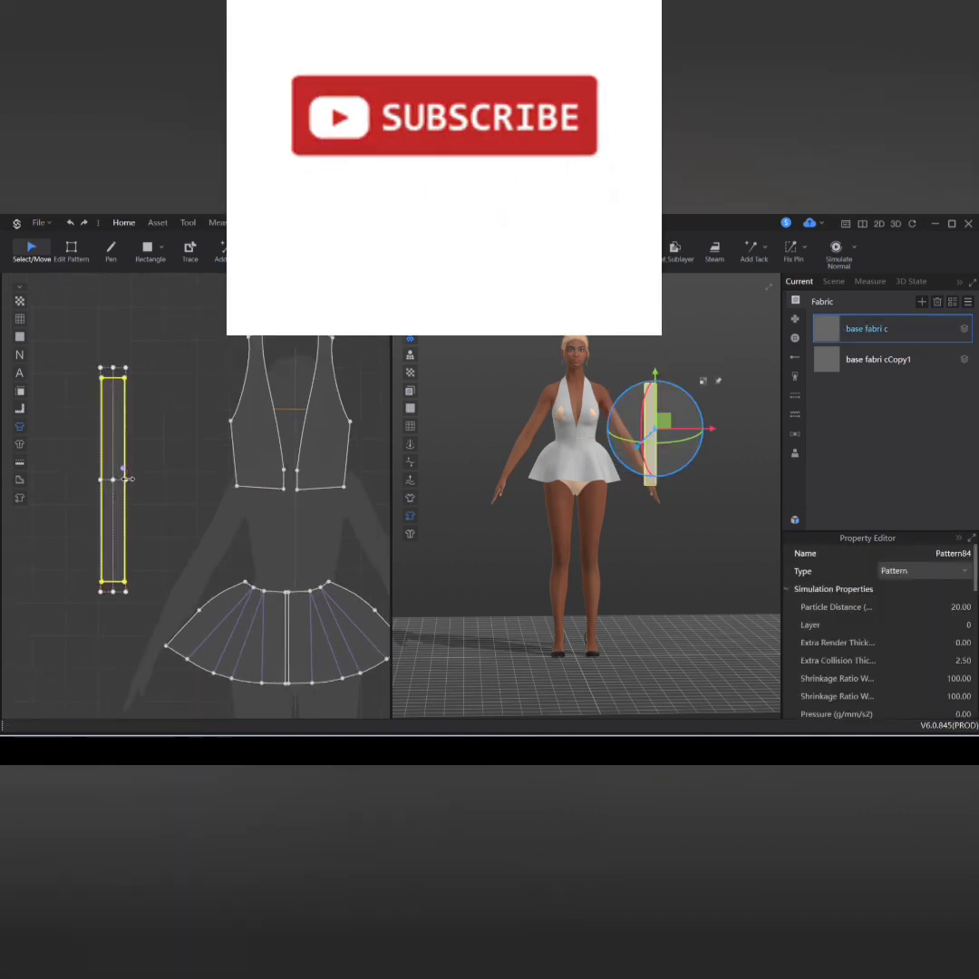
pyautogui.moveTo(125, 478); pyautogui.dragTo(132, 478)
pyautogui.click(168, 416)
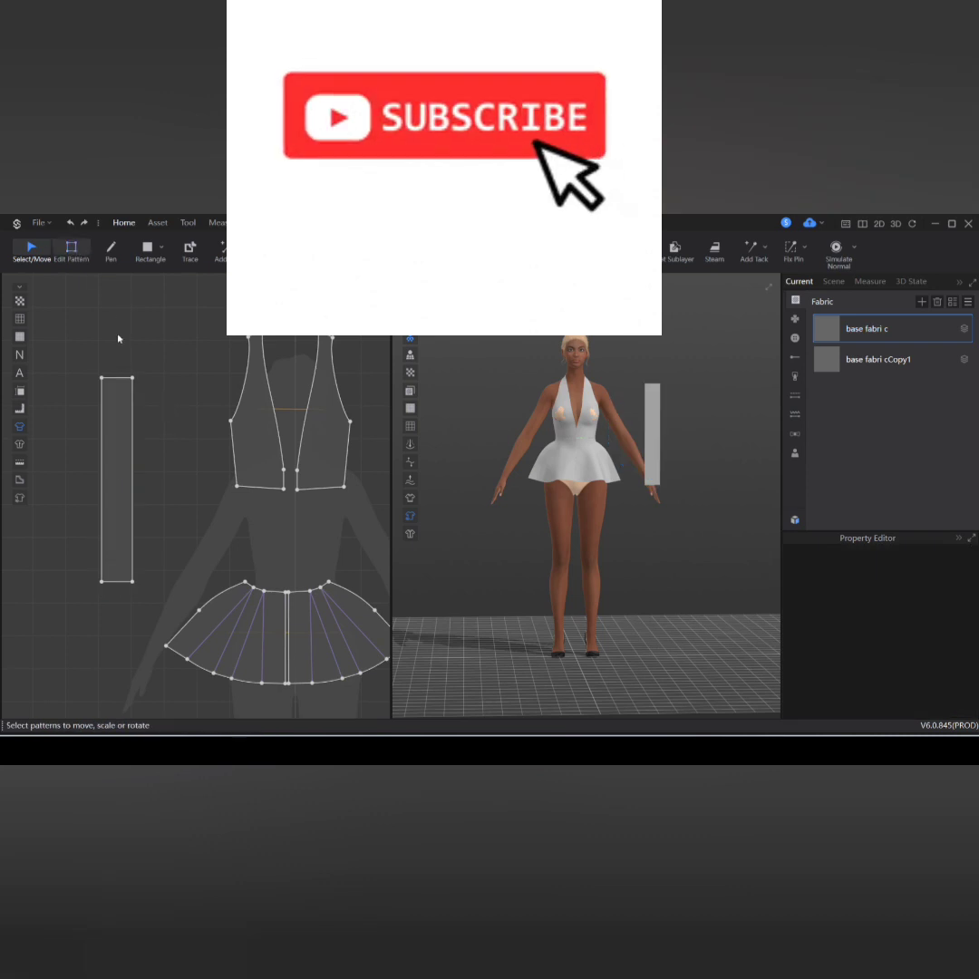
# Step: Raise the strip's upper corner nearest the bodice, curve that long side inward and narrow the strip's lower end
pyautogui.click(86, 261)
pyautogui.moveTo(132, 377)
pyautogui.mouseDown()
pyautogui.moveTo(136, 357)
pyautogui.moveTo(143, 359)
pyautogui.mouseUp()
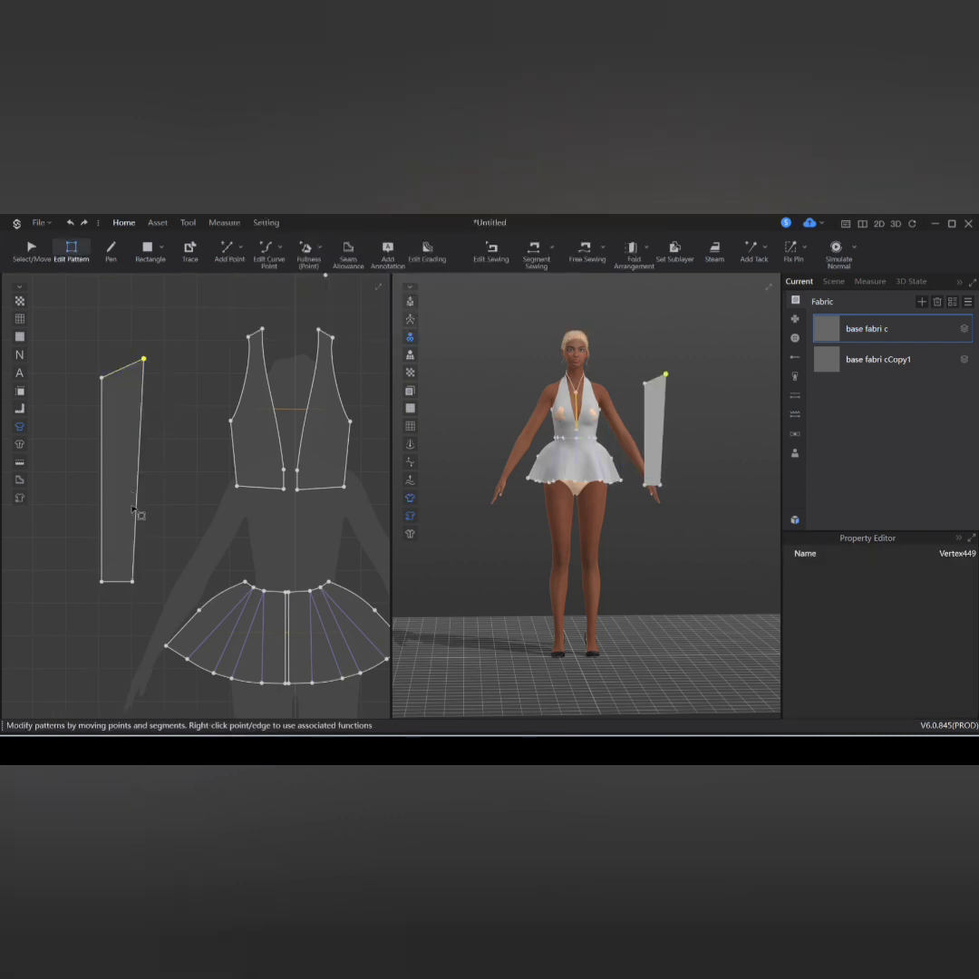
pyautogui.press('c')
pyautogui.press('v')
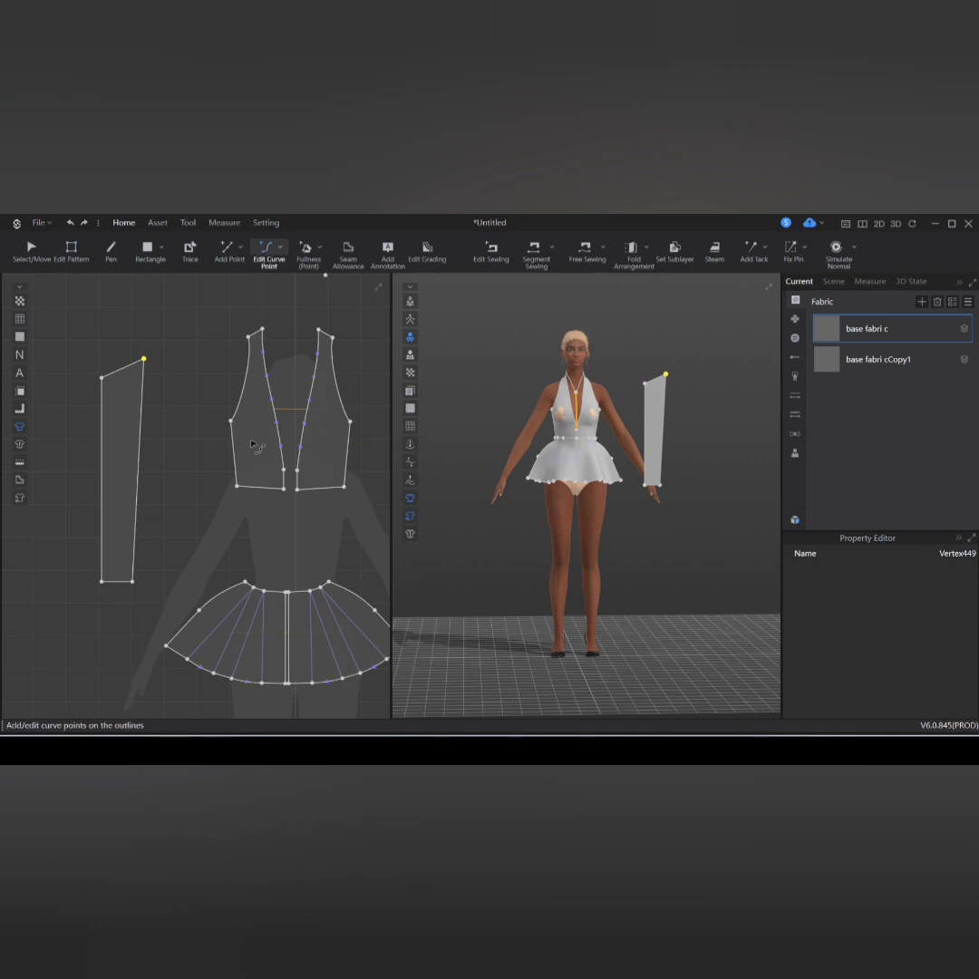
pyautogui.click(137, 492)
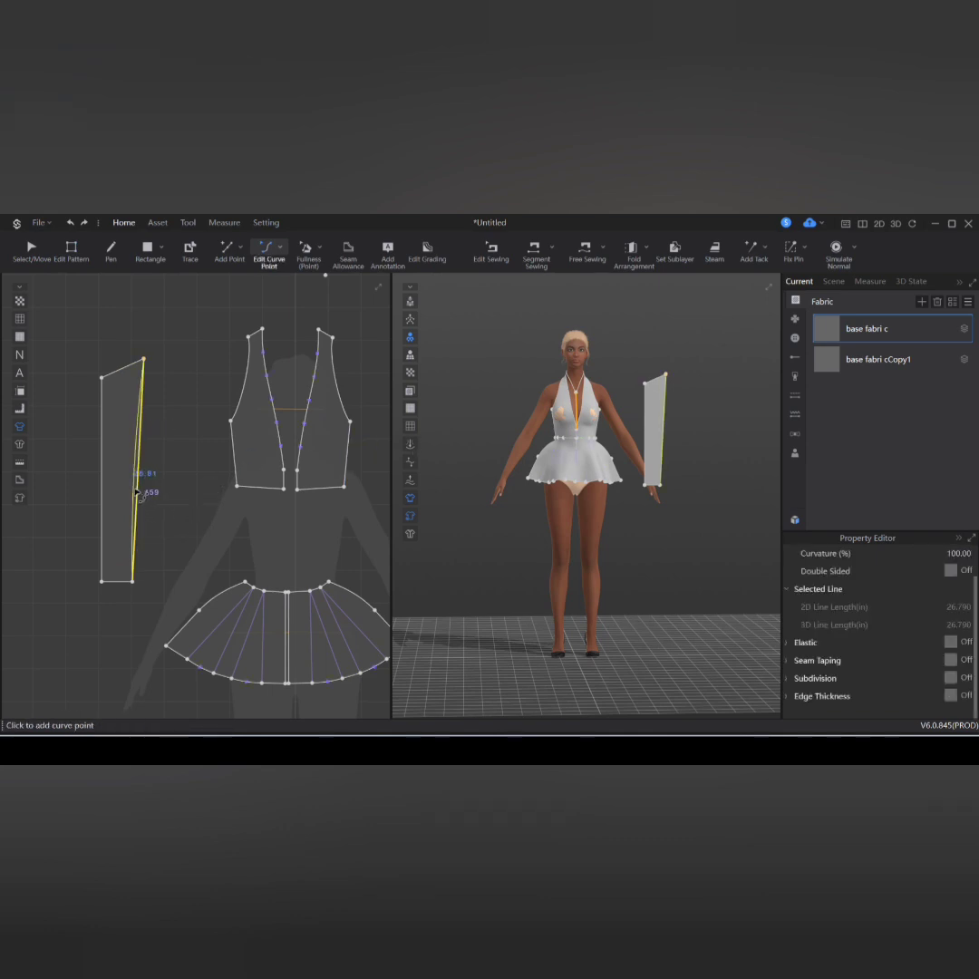
pyautogui.moveTo(138, 493); pyautogui.dragTo(133, 496)
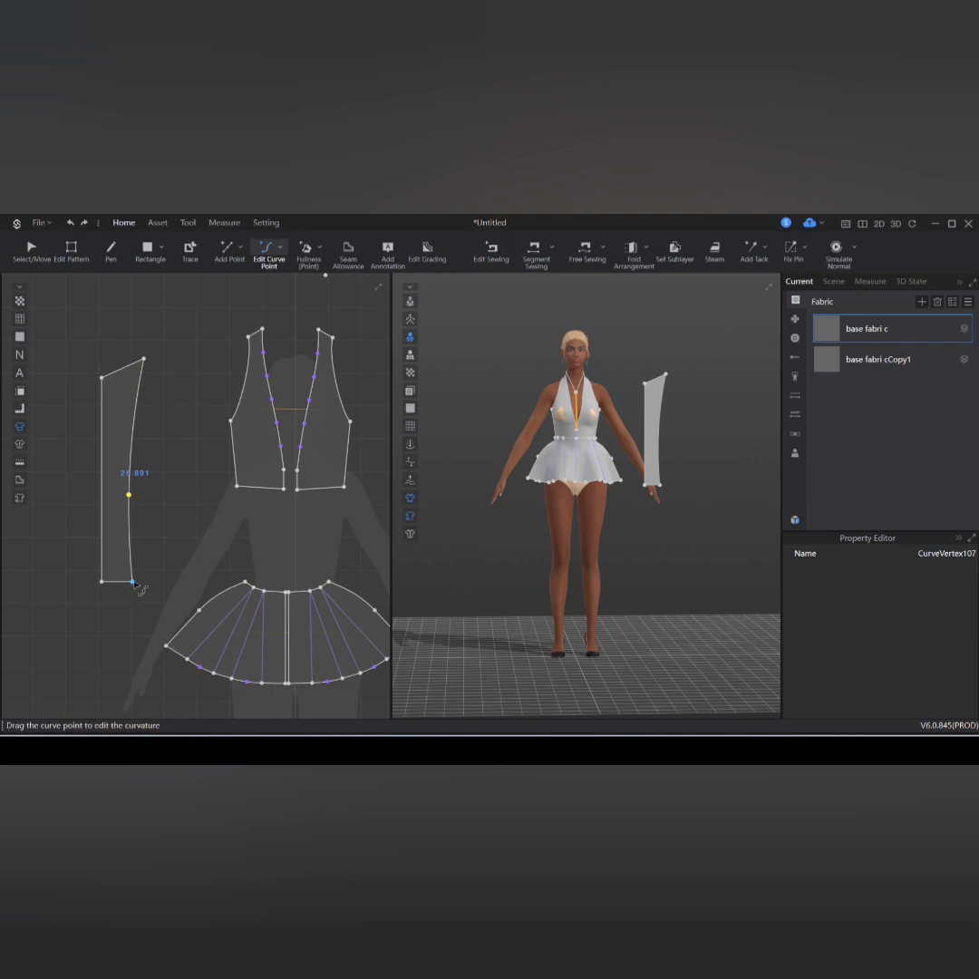
pyautogui.moveTo(132, 581); pyautogui.dragTo(125, 581)
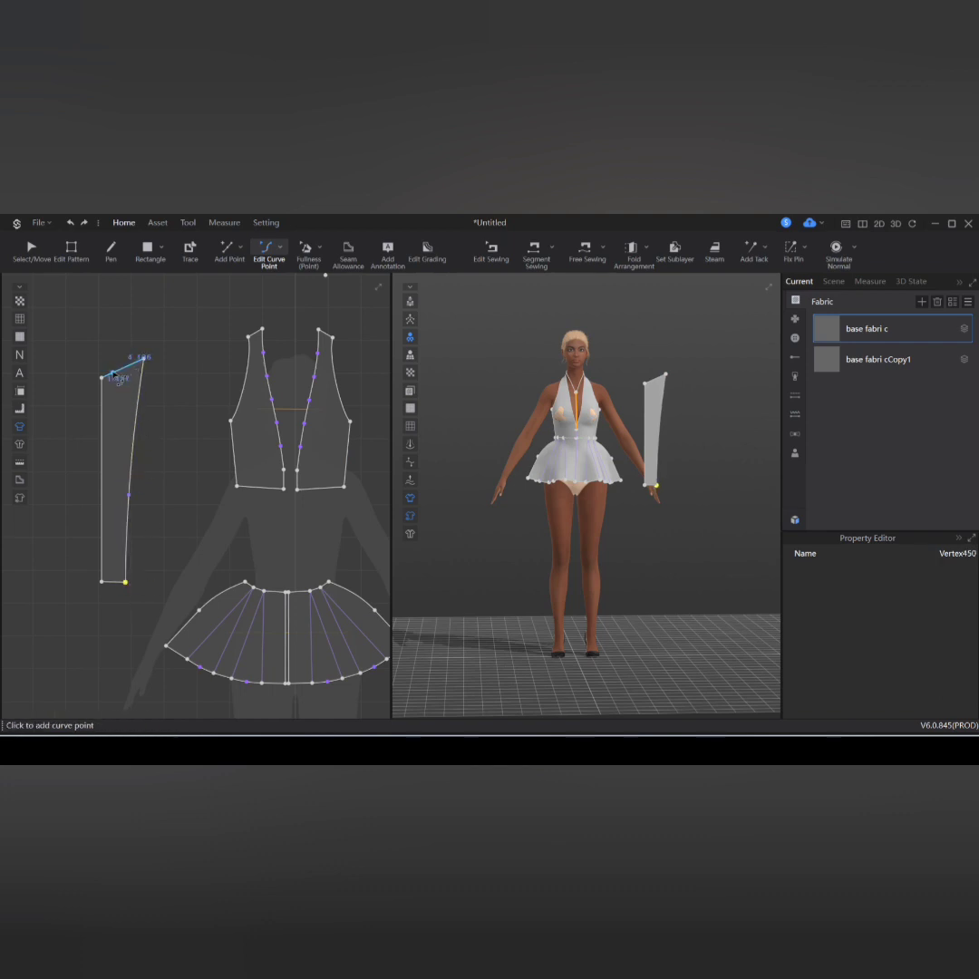
# Step: Shape the strip's slanted upper edge into a shallow S-curve with two curve points
pyautogui.moveTo(115, 372); pyautogui.dragTo(131, 367)
pyautogui.click(132, 366)
pyautogui.scroll(-1, 154, 419)
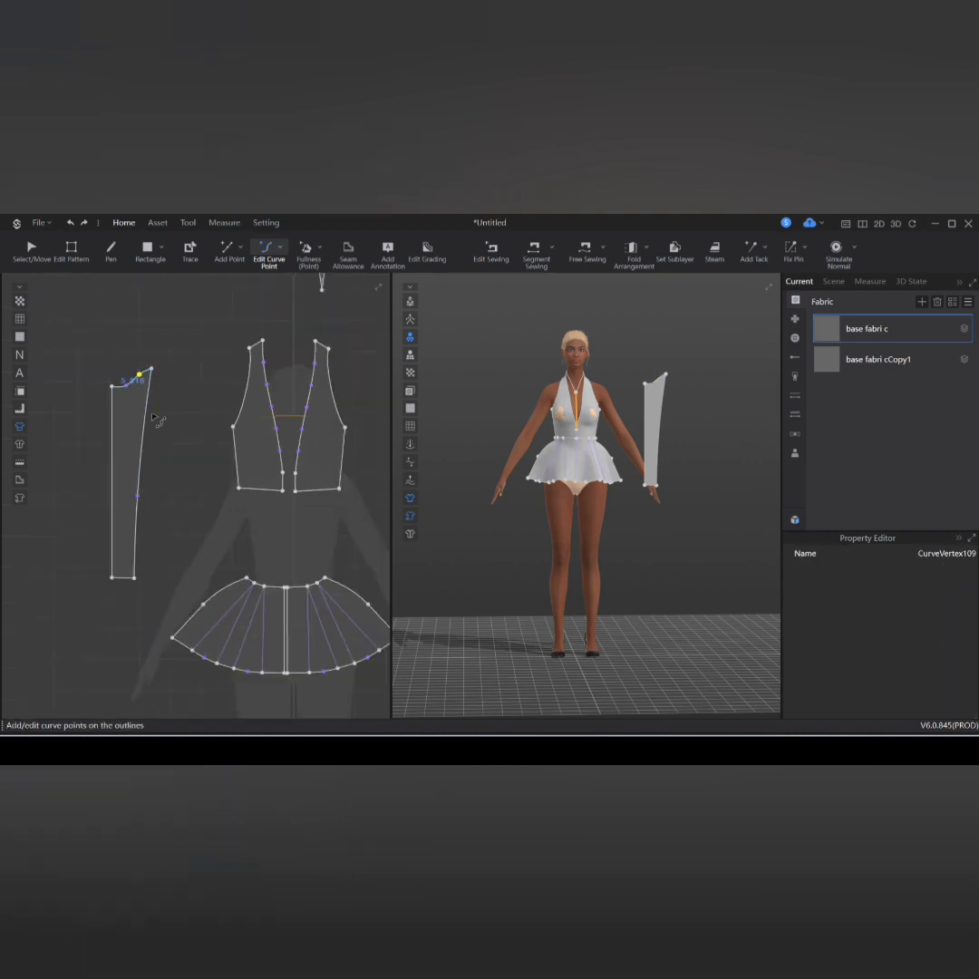
pyautogui.click(71, 251)
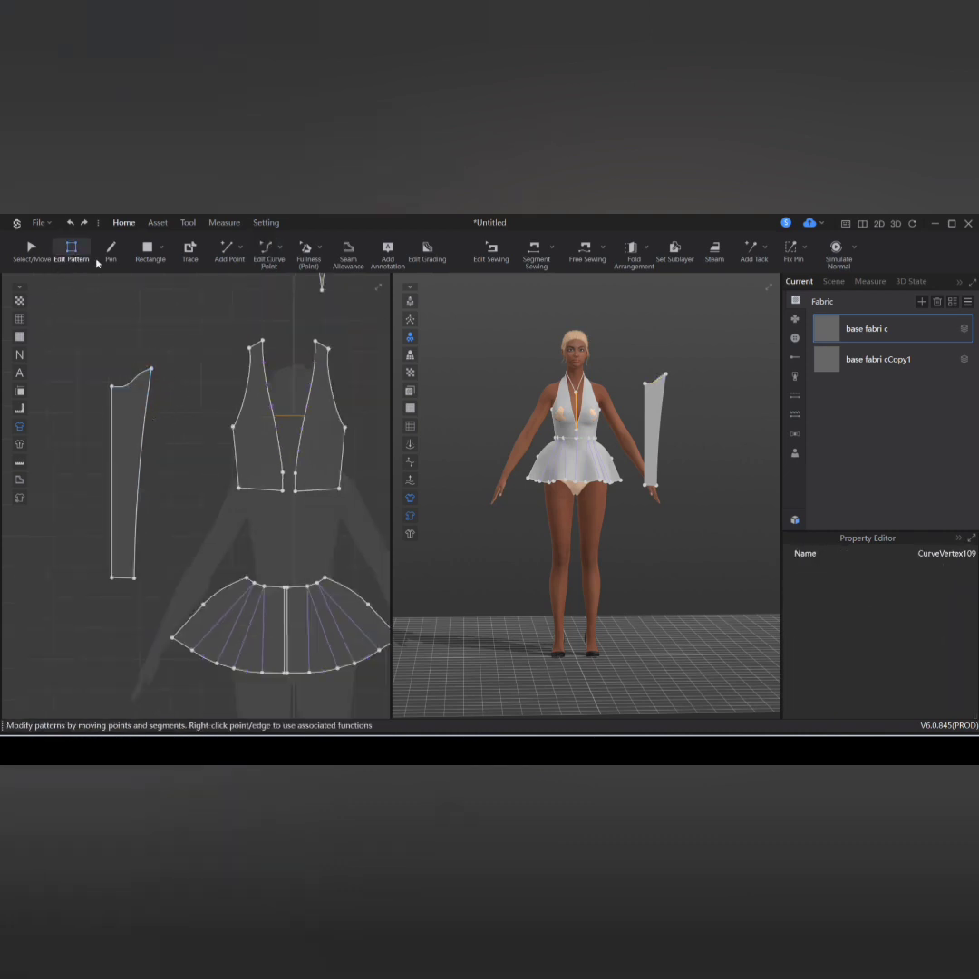
pyautogui.click(587, 252)
pyautogui.click(645, 386)
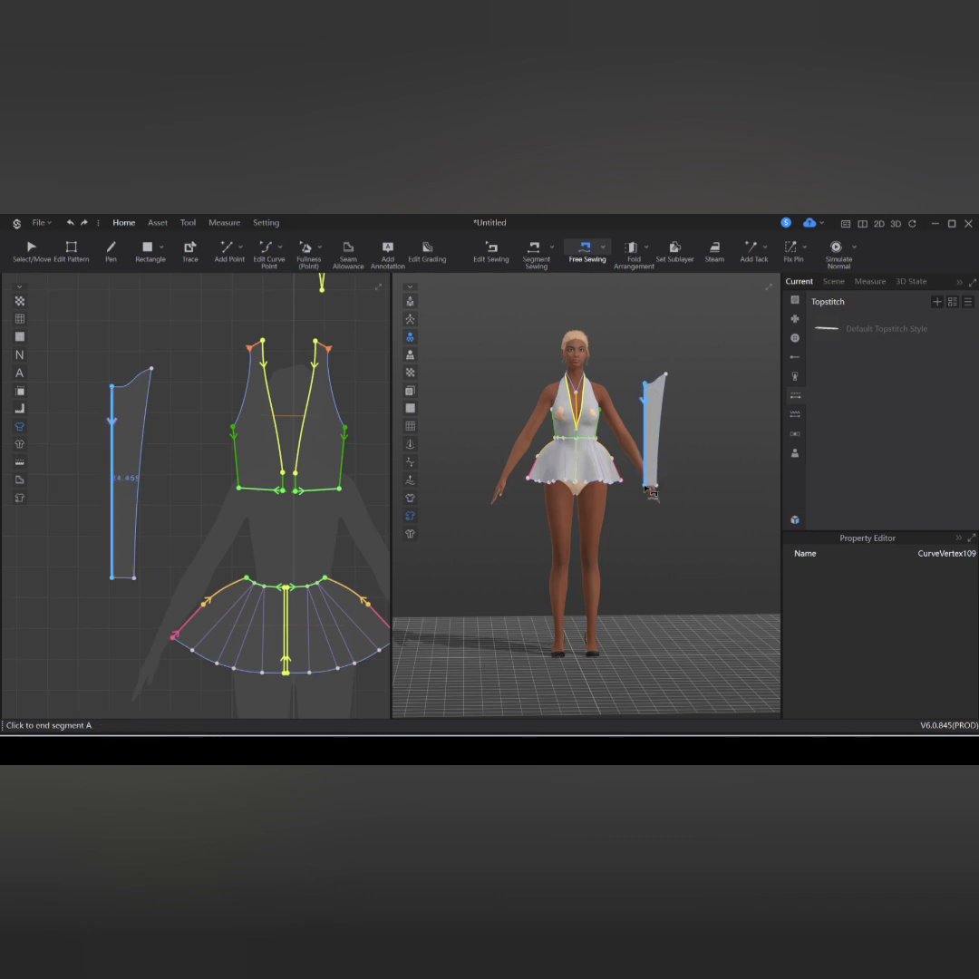
pyautogui.click(649, 488)
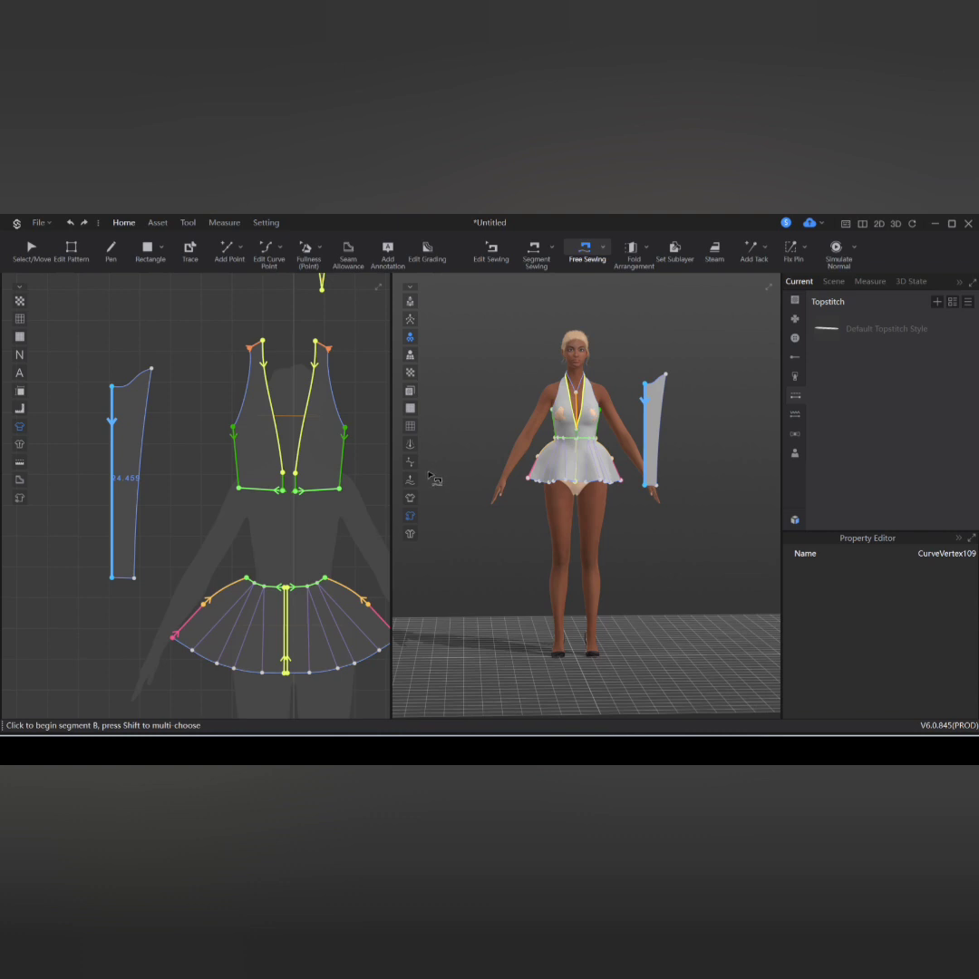
# Step: Sew the strip's straight edge with M:N Free Sewing to the right-hand bodice's front edge, about 11.52 in up from the waist, and the adjoining skirt centre edge
pyautogui.click(602, 246)
pyautogui.click(607, 282)
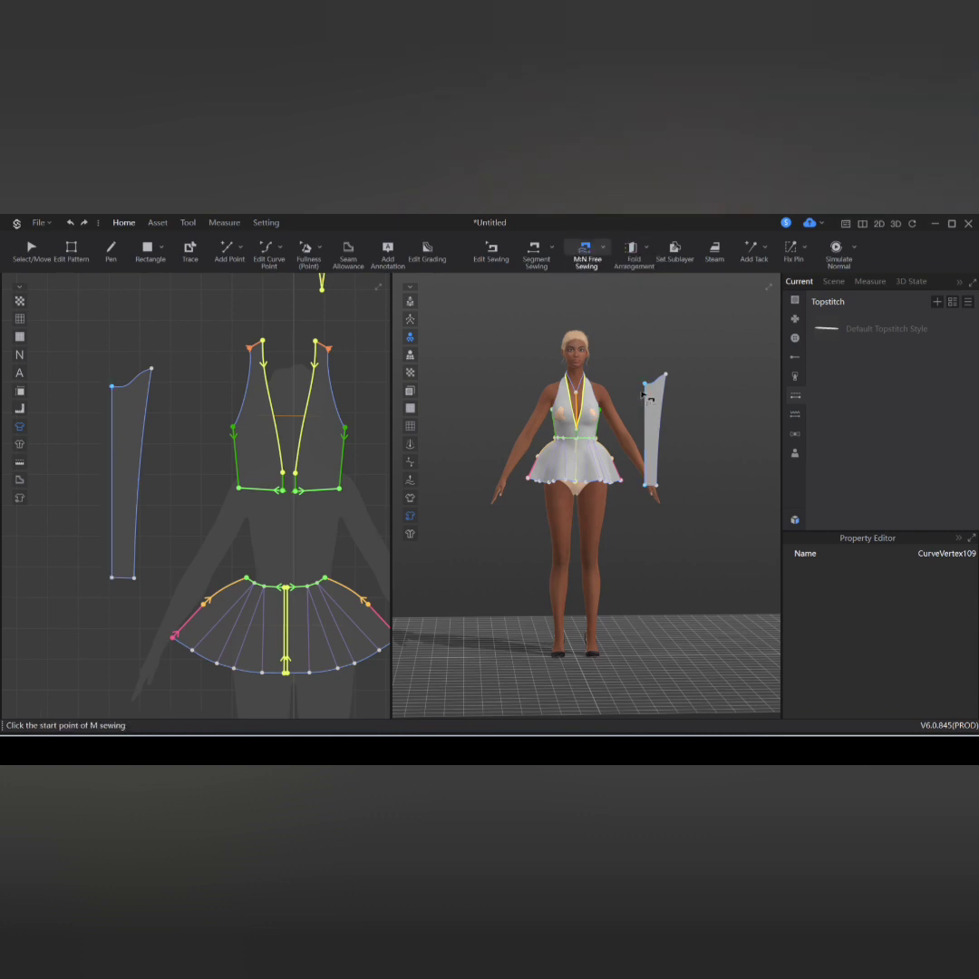
pyautogui.click(647, 388)
pyautogui.click(649, 488)
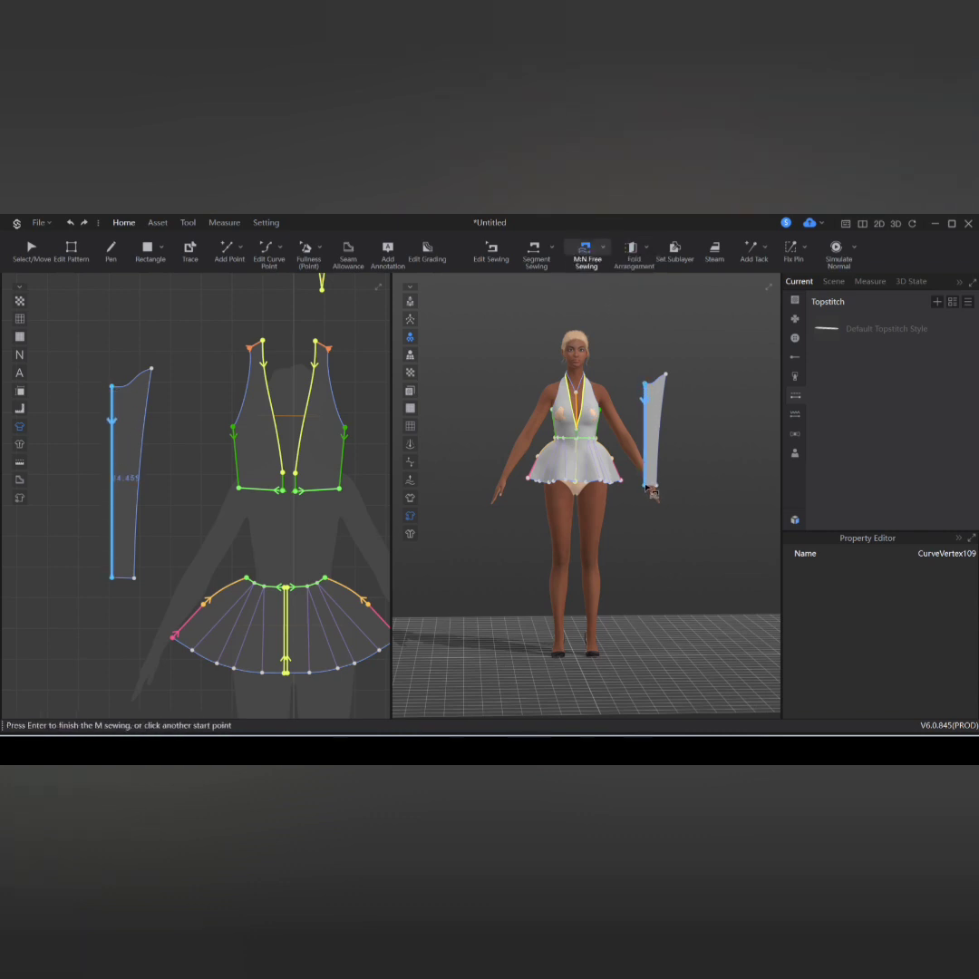
pyautogui.press('Return')
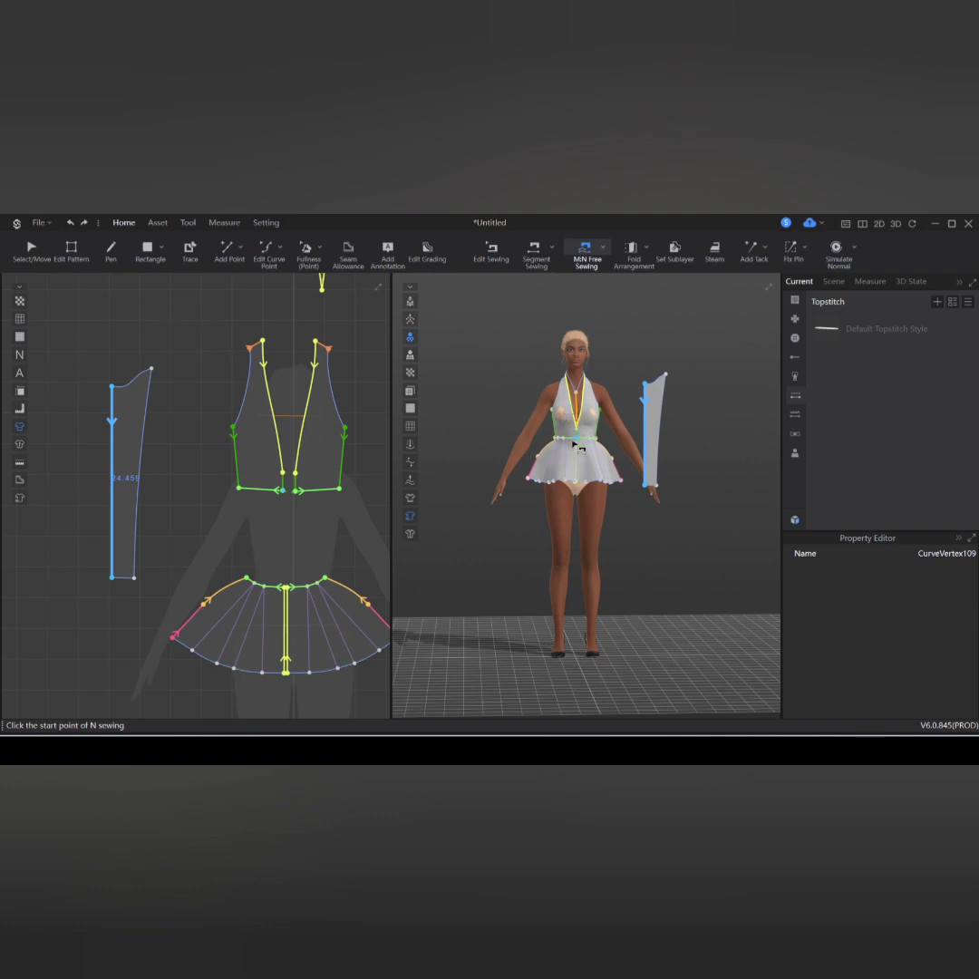
pyautogui.click(313, 404)
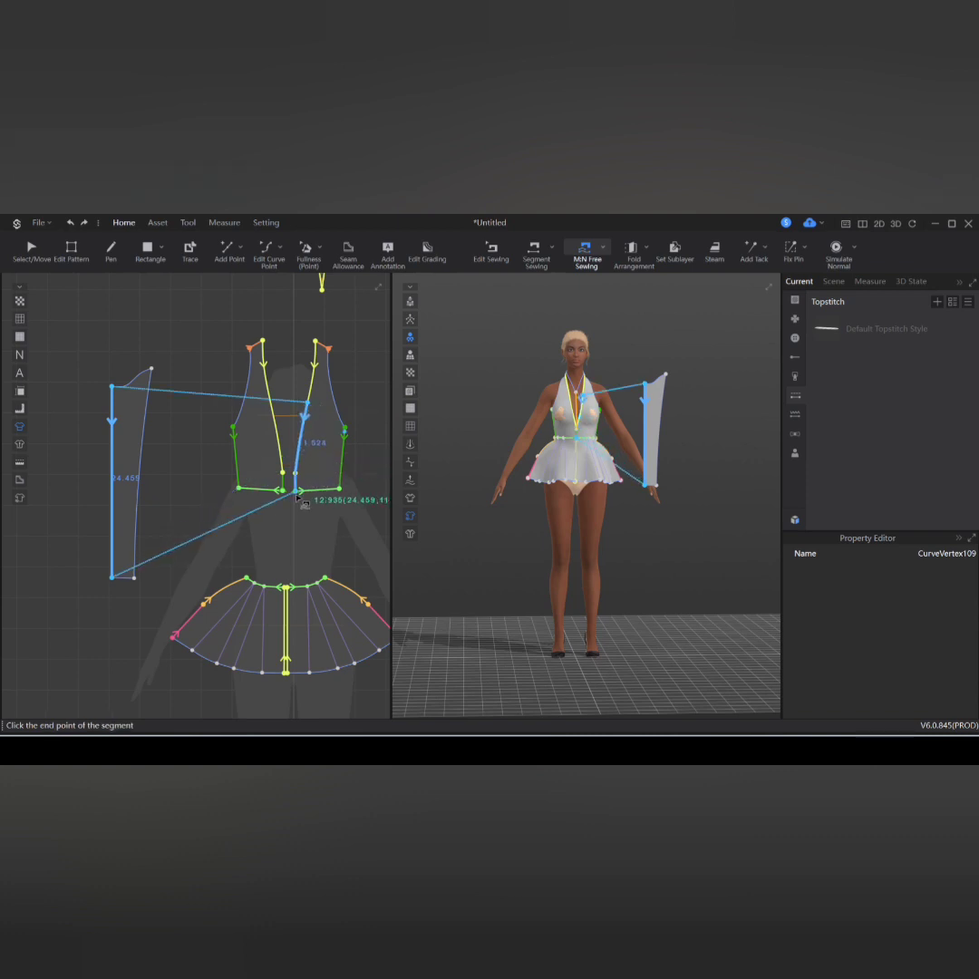
pyautogui.click(296, 496)
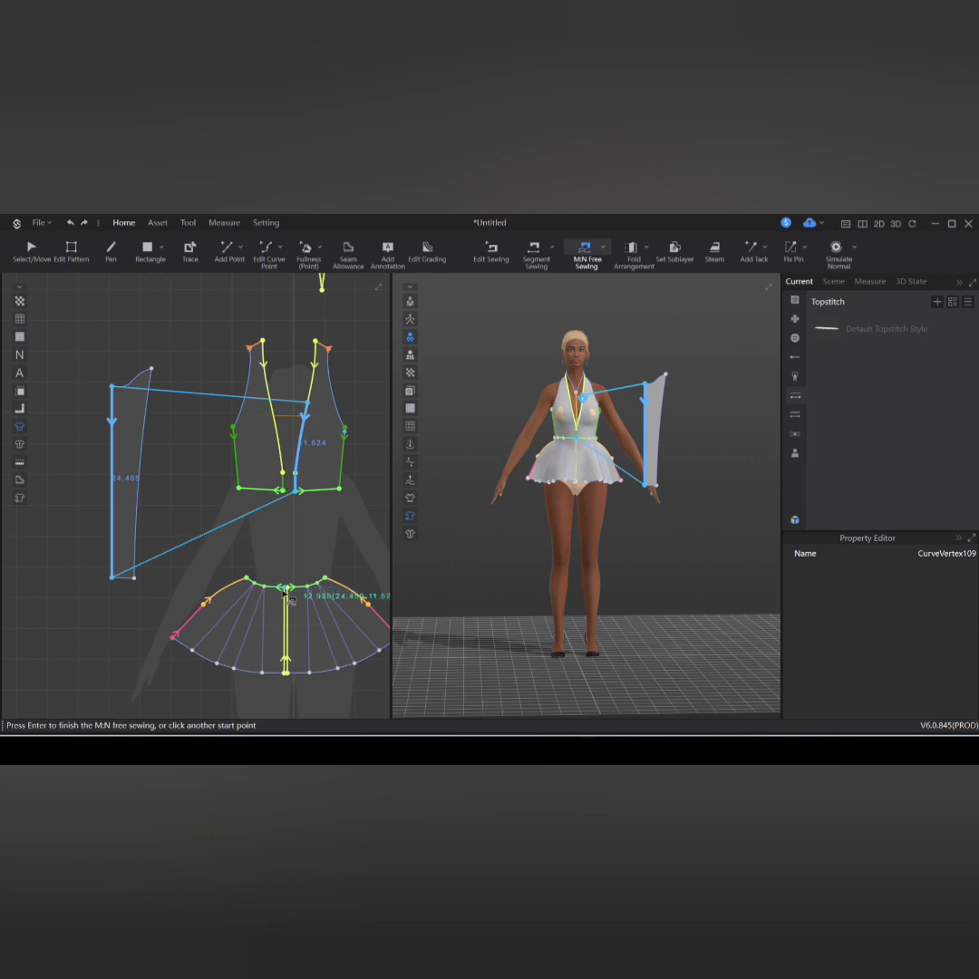
pyautogui.click(285, 587)
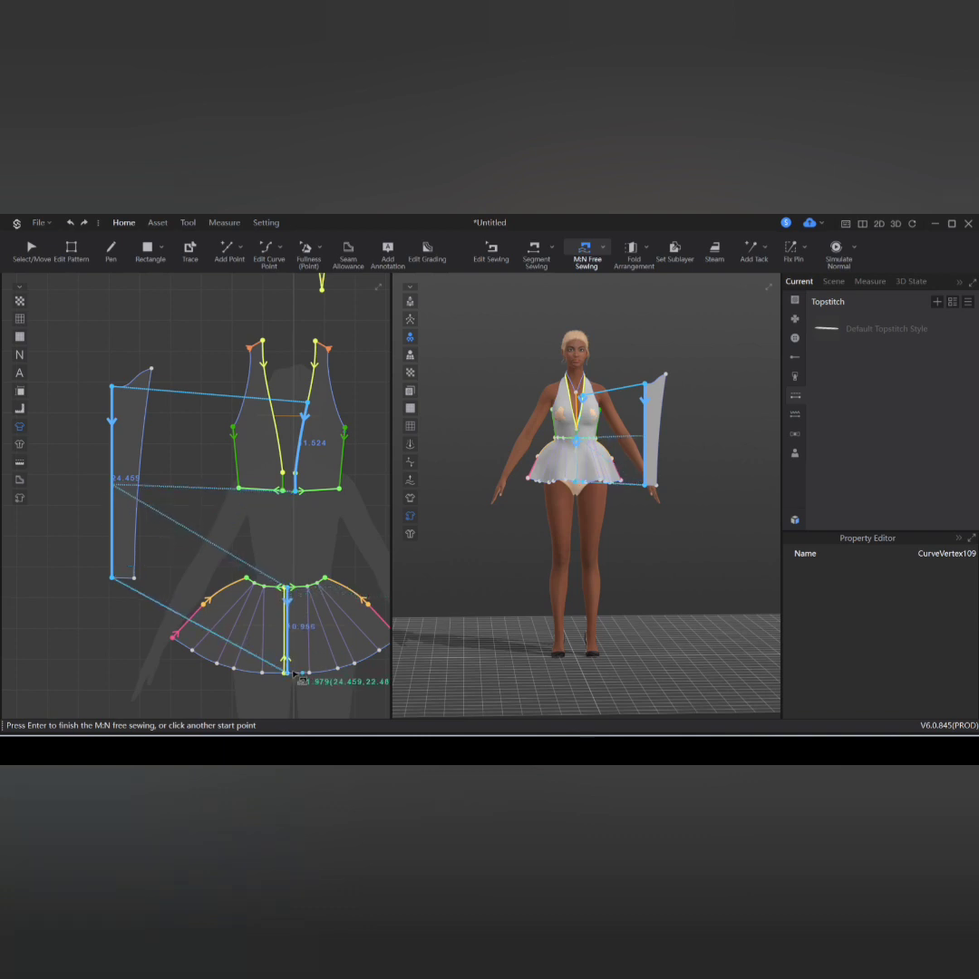
pyautogui.press('Return')
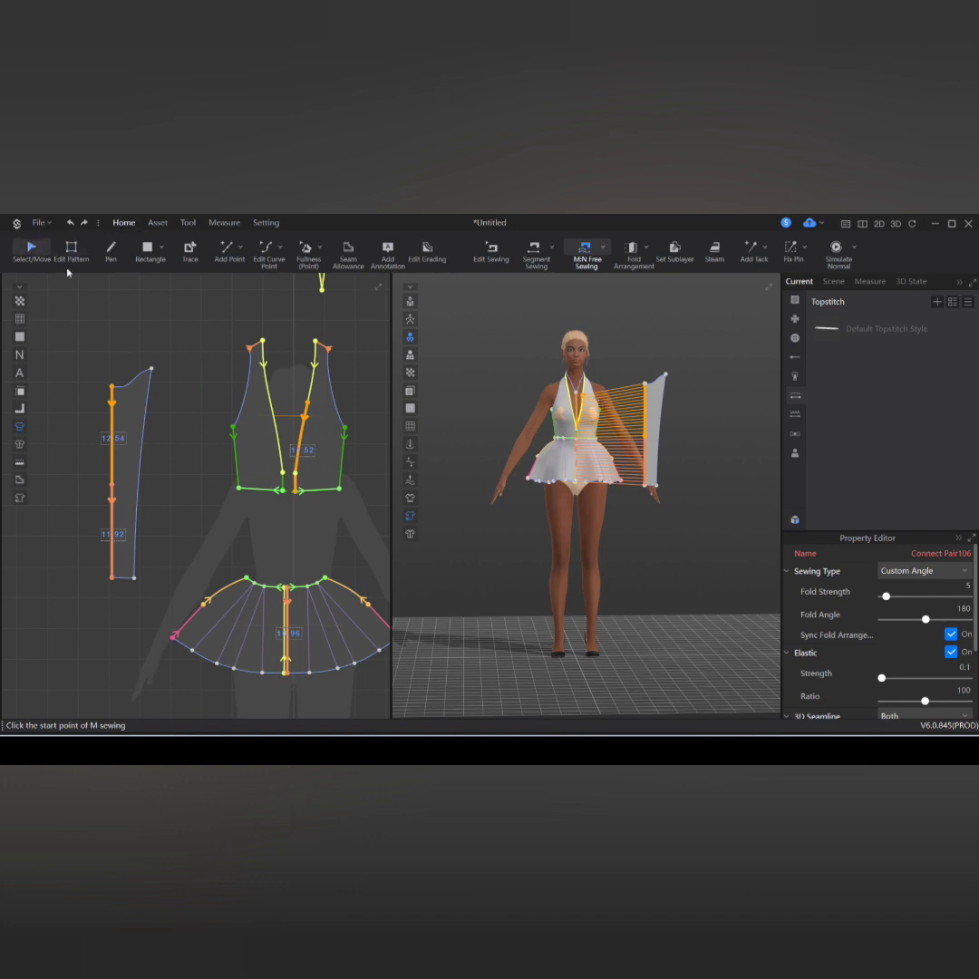
# Step: Move the strip in front of the dress's centre front in 3D and start the simulation
pyautogui.click(36, 255)
pyautogui.moveTo(652, 446); pyautogui.dragTo(593, 446)
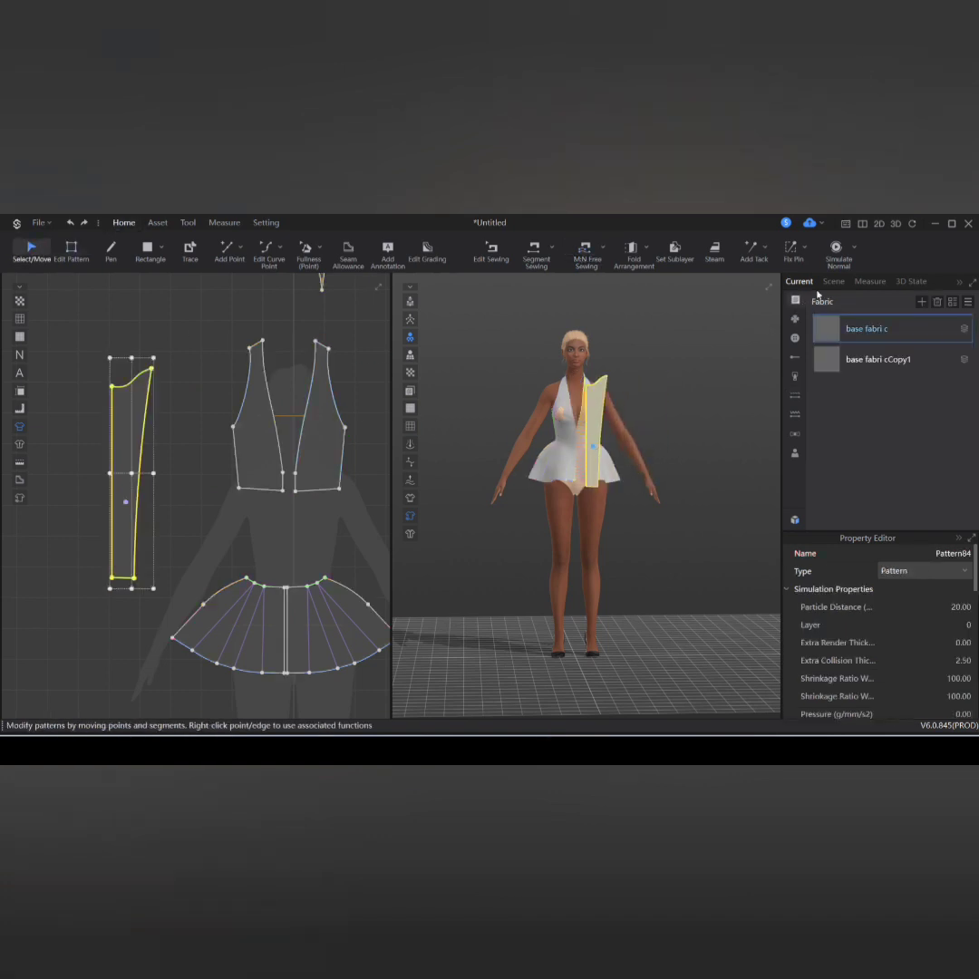
pyautogui.click(835, 250)
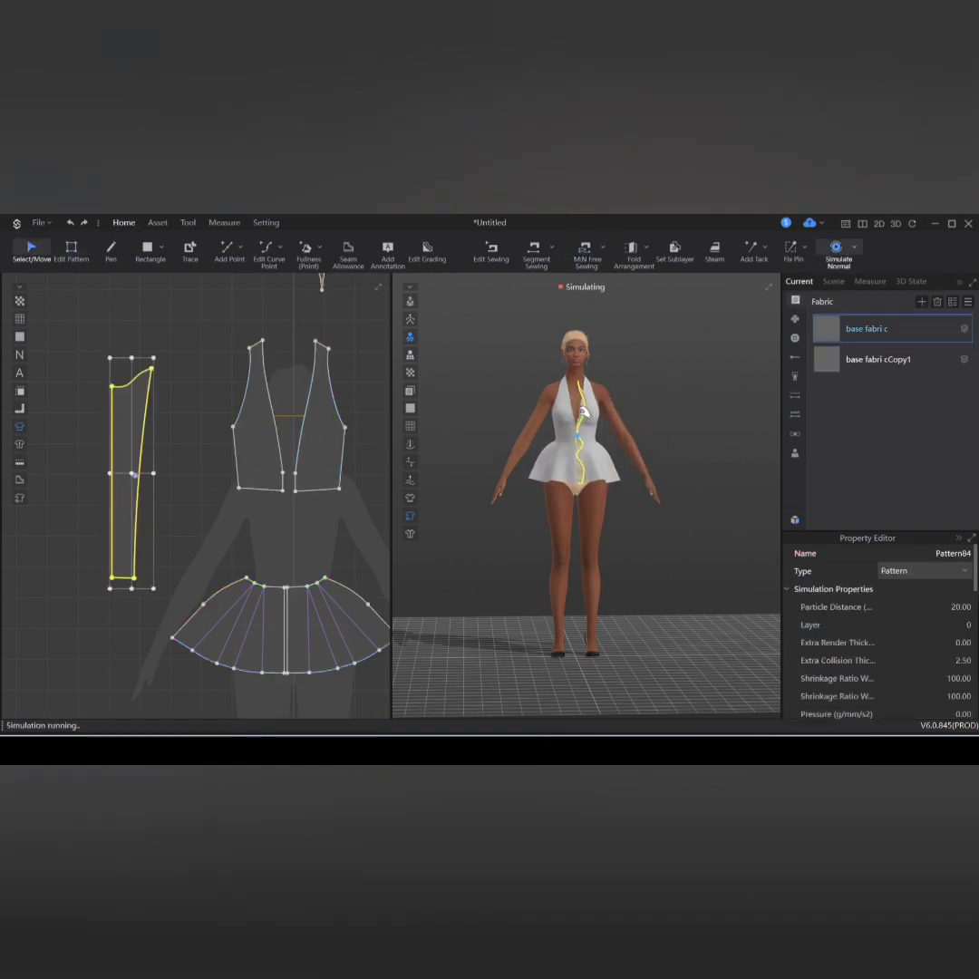
# Step: Pull the strip open over the chest like a lapel and adjust its lower end at the skirt hem while simulating, and stop the simulation
pyautogui.click(589, 388)
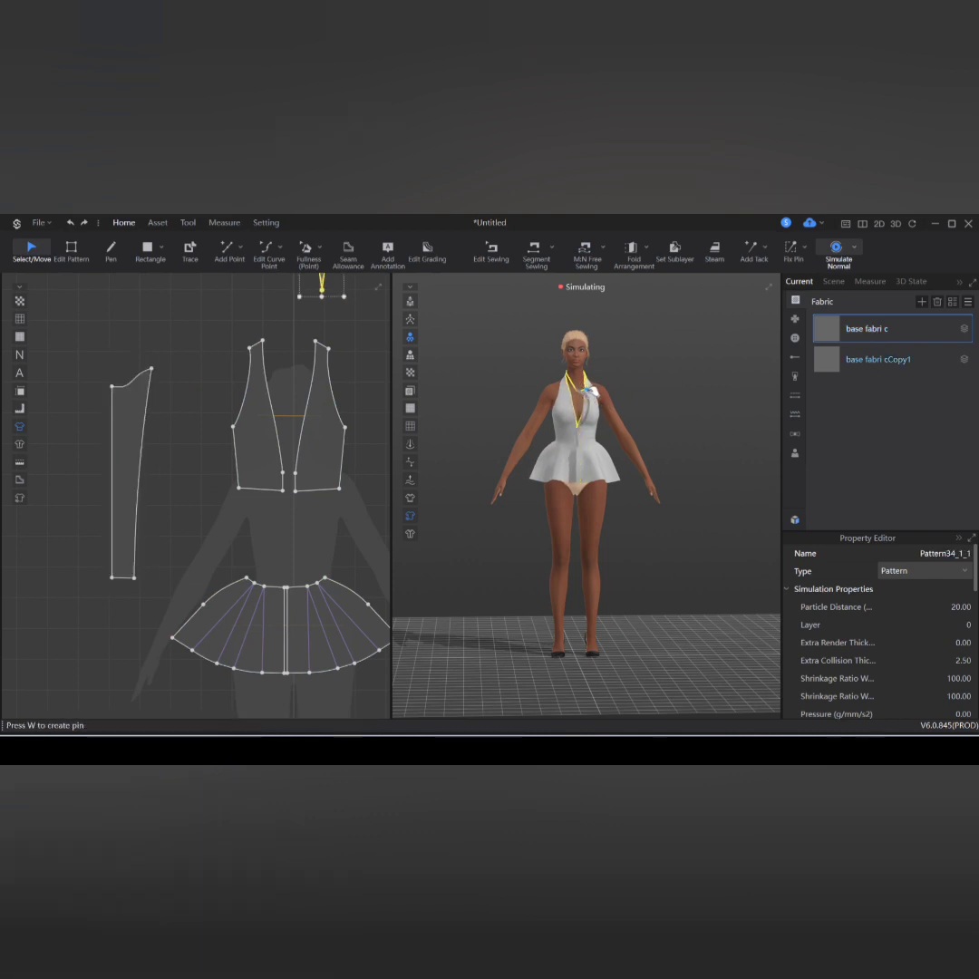
pyautogui.scroll(3, 649, 384)
pyautogui.click(573, 418)
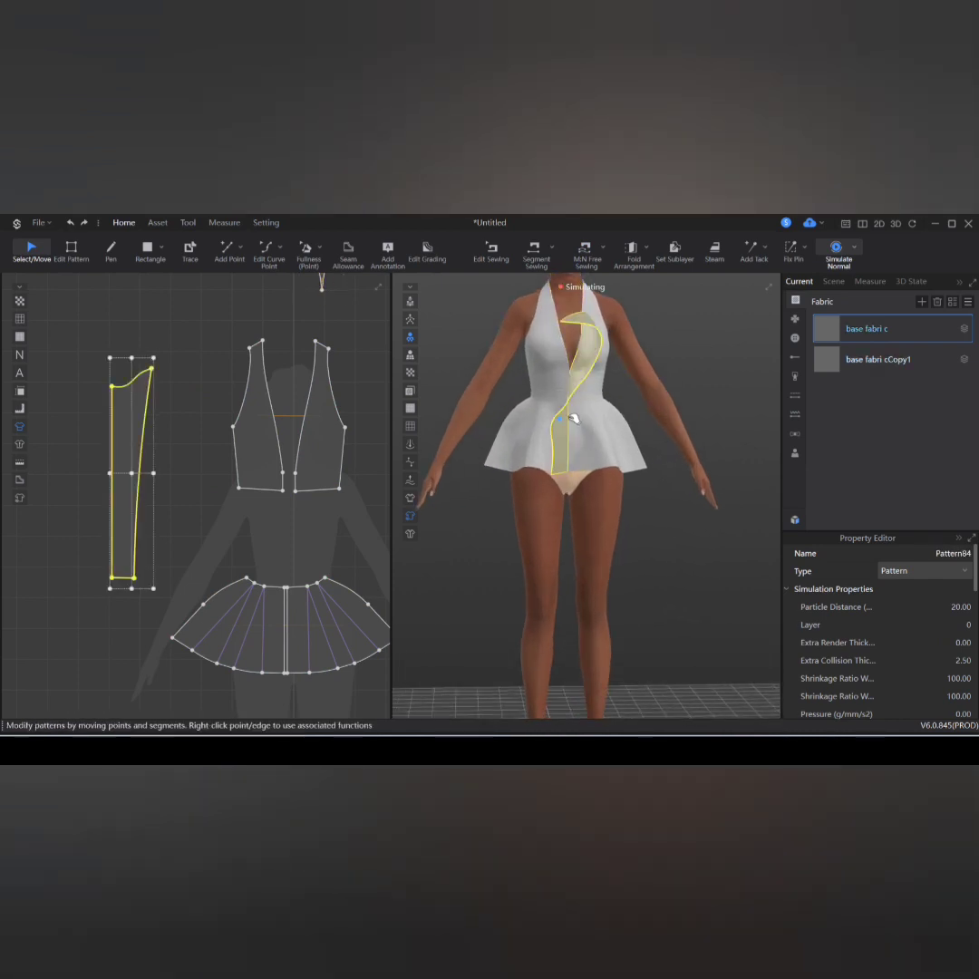
pyautogui.moveTo(572, 419); pyautogui.dragTo(621, 317)
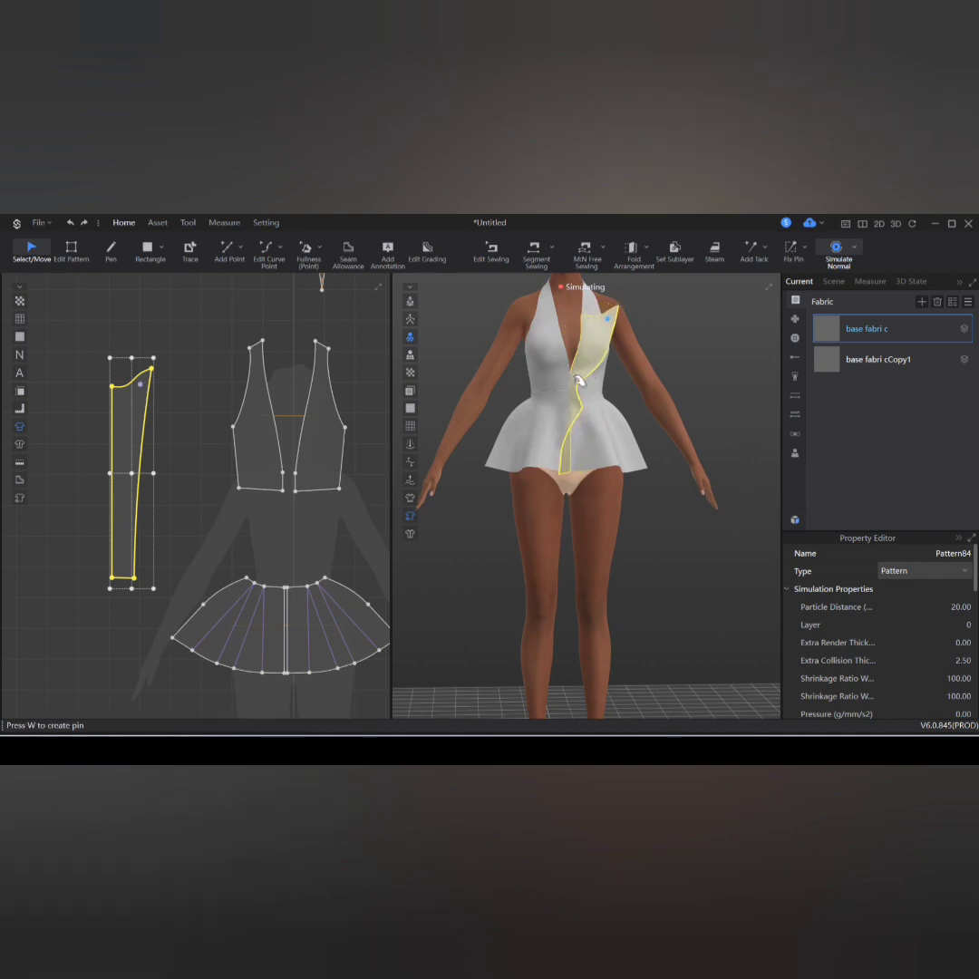
pyautogui.click(589, 382)
pyautogui.click(581, 392)
pyautogui.moveTo(575, 433)
pyautogui.mouseDown()
pyautogui.moveTo(566, 475)
pyautogui.moveTo(576, 463)
pyautogui.mouseUp()
pyautogui.click(564, 466)
pyautogui.click(564, 460)
pyautogui.press('space')
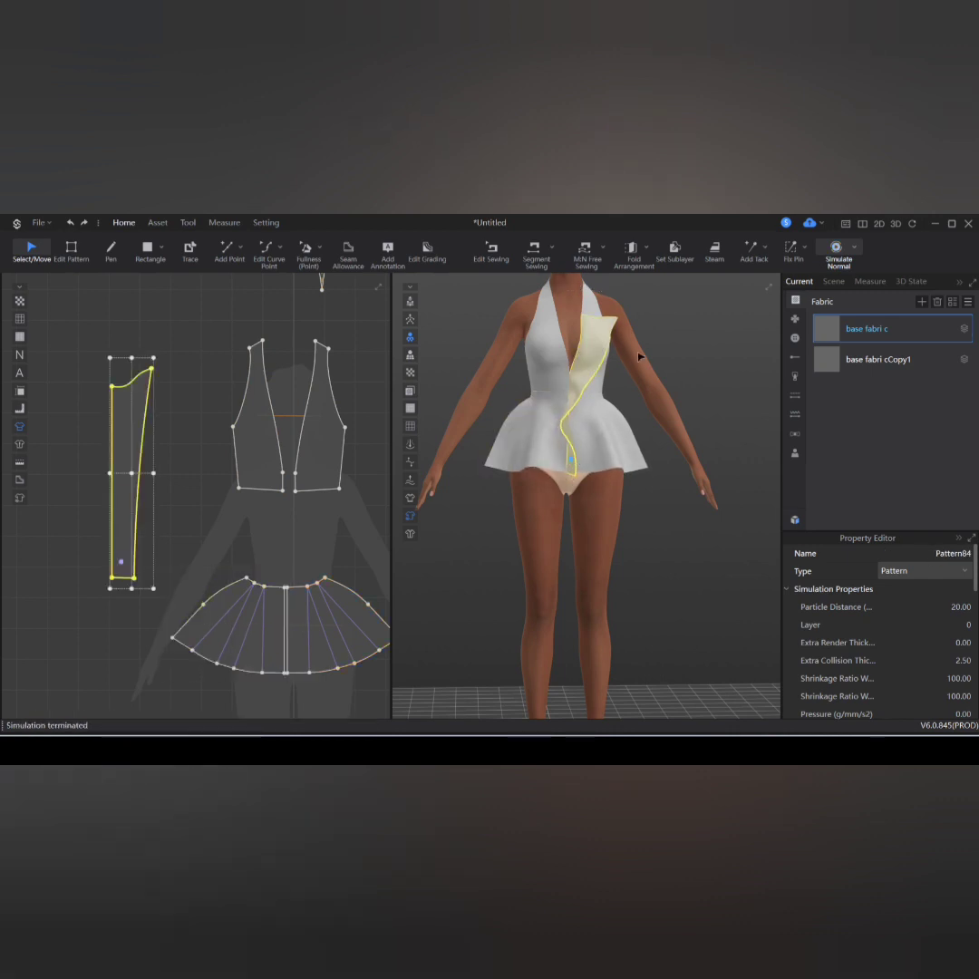
# Step: Change the sewing type of the strip's bodice seam and its skirt seam from Custom Angle to Turned
pyautogui.click(491, 250)
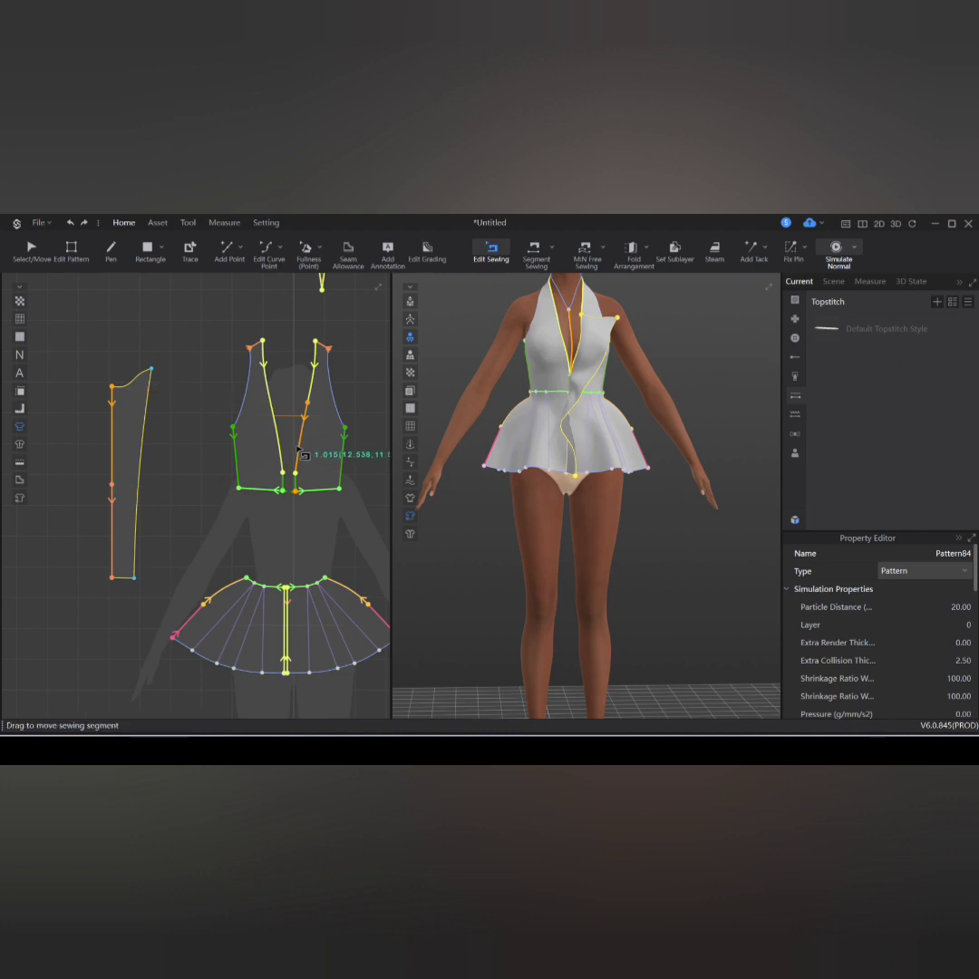
pyautogui.click(305, 444)
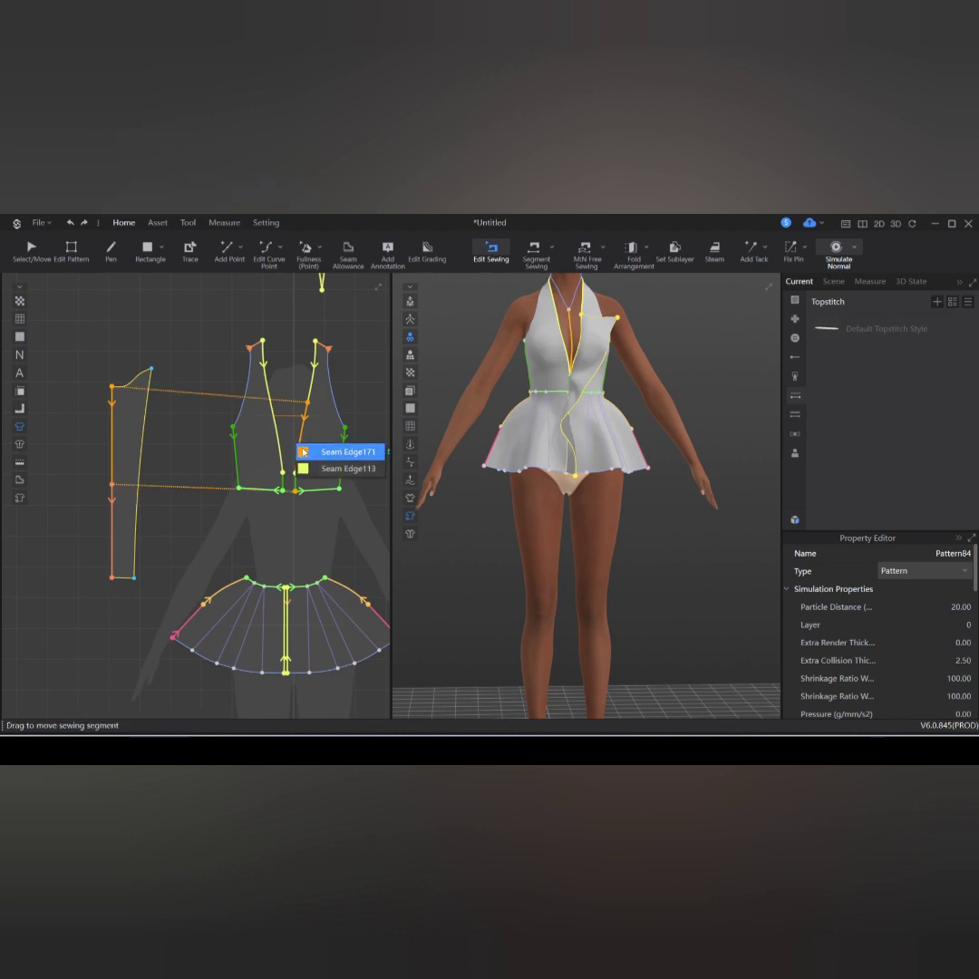
pyautogui.click(312, 451)
pyautogui.click(945, 557)
pyautogui.click(948, 570)
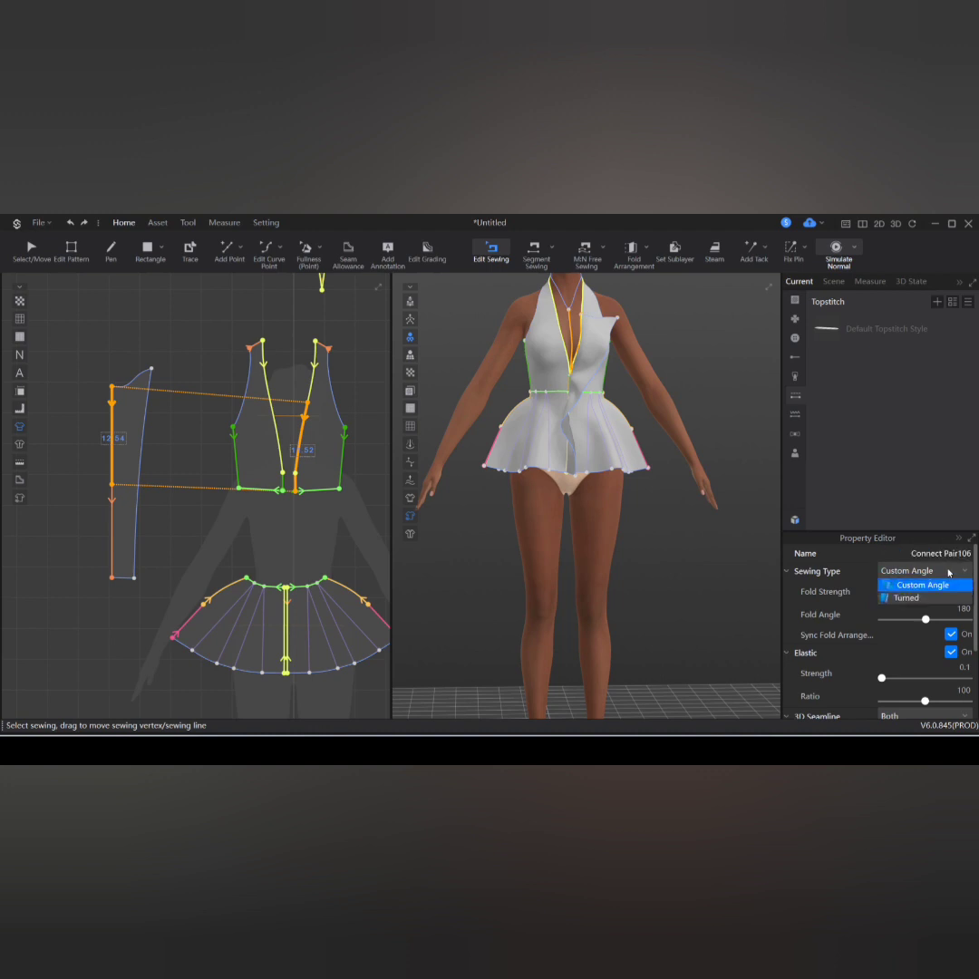
pyautogui.click(943, 588)
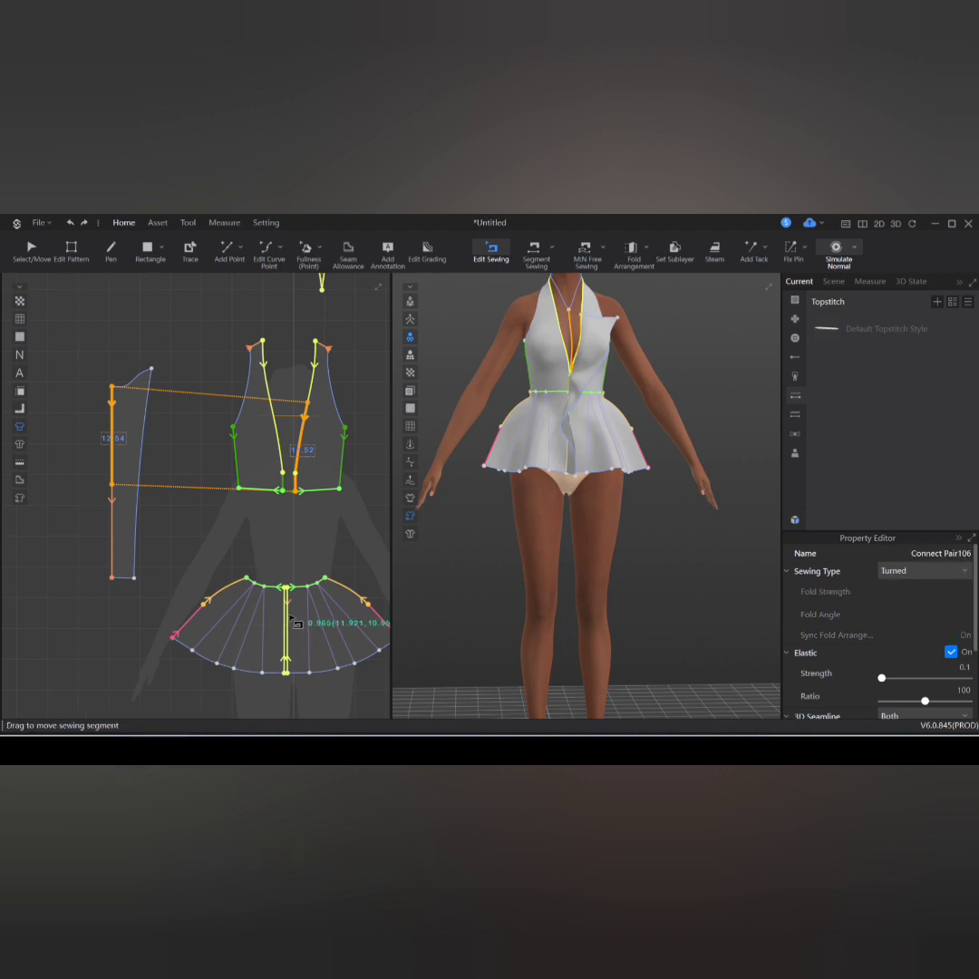
pyautogui.click(111, 536)
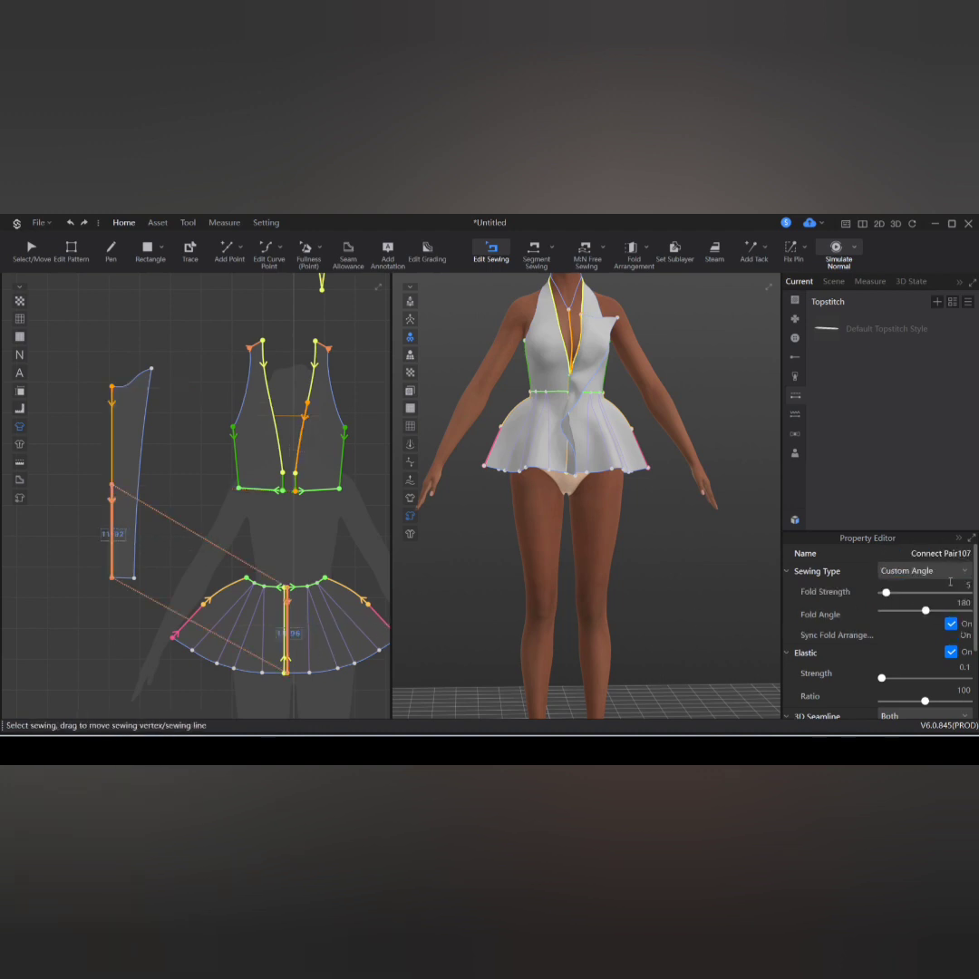
pyautogui.click(944, 570)
pyautogui.click(947, 596)
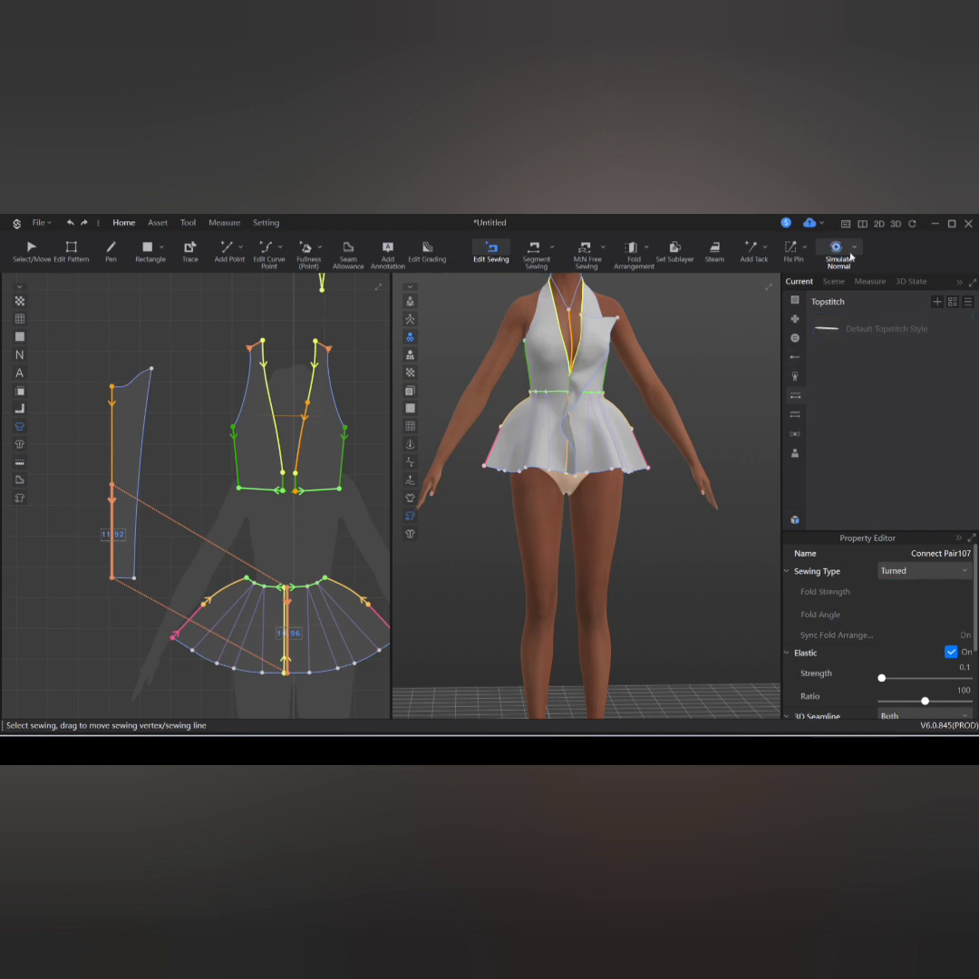
# Step: Shorten the strip slightly from its lower end and spread its folded edge outward over the waist while simulating
pyautogui.press('space')
pyautogui.click(573, 417)
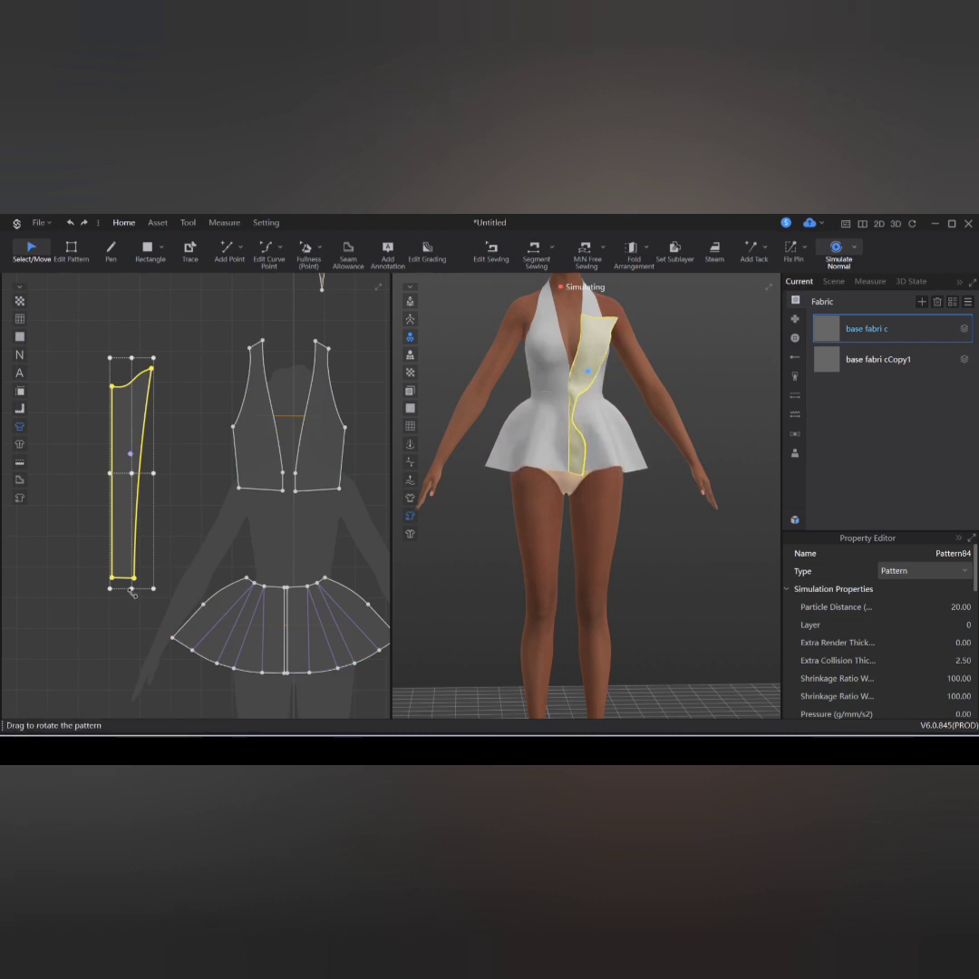
pyautogui.moveTo(132, 588); pyautogui.dragTo(147, 585)
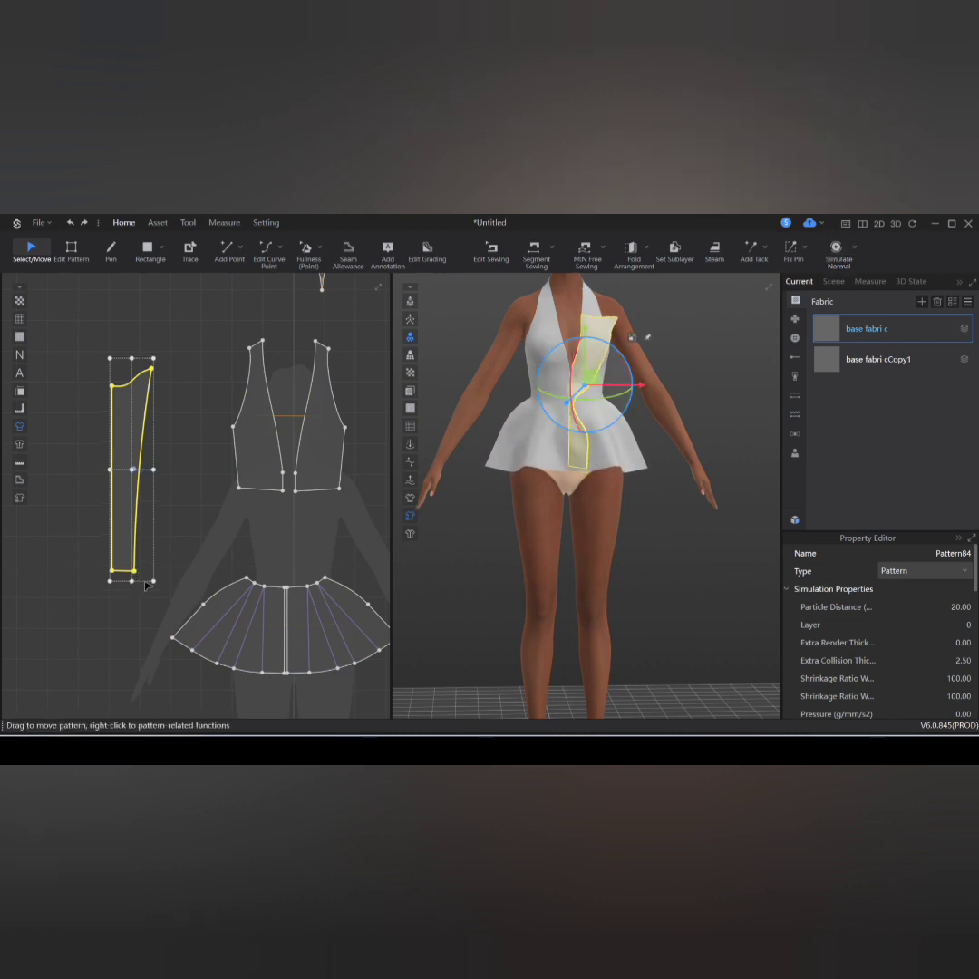
pyautogui.click(836, 250)
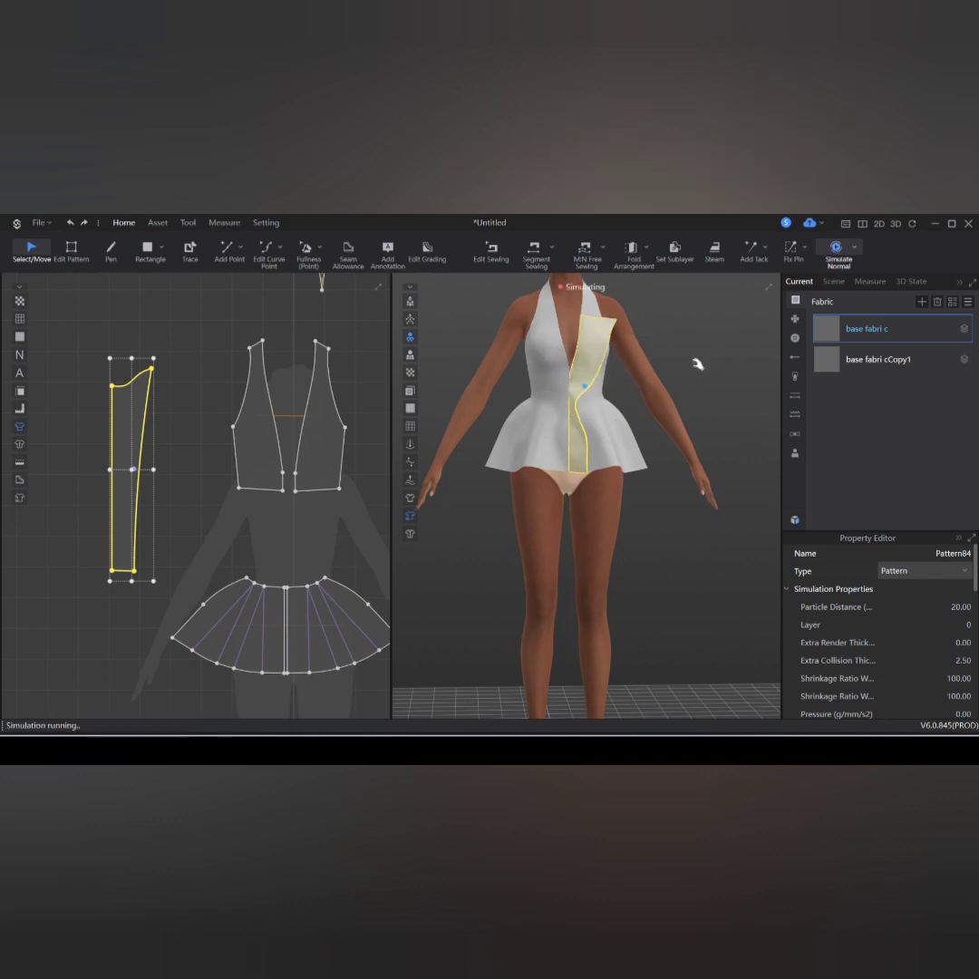
pyautogui.click(598, 388)
pyautogui.moveTo(571, 414); pyautogui.dragTo(591, 397)
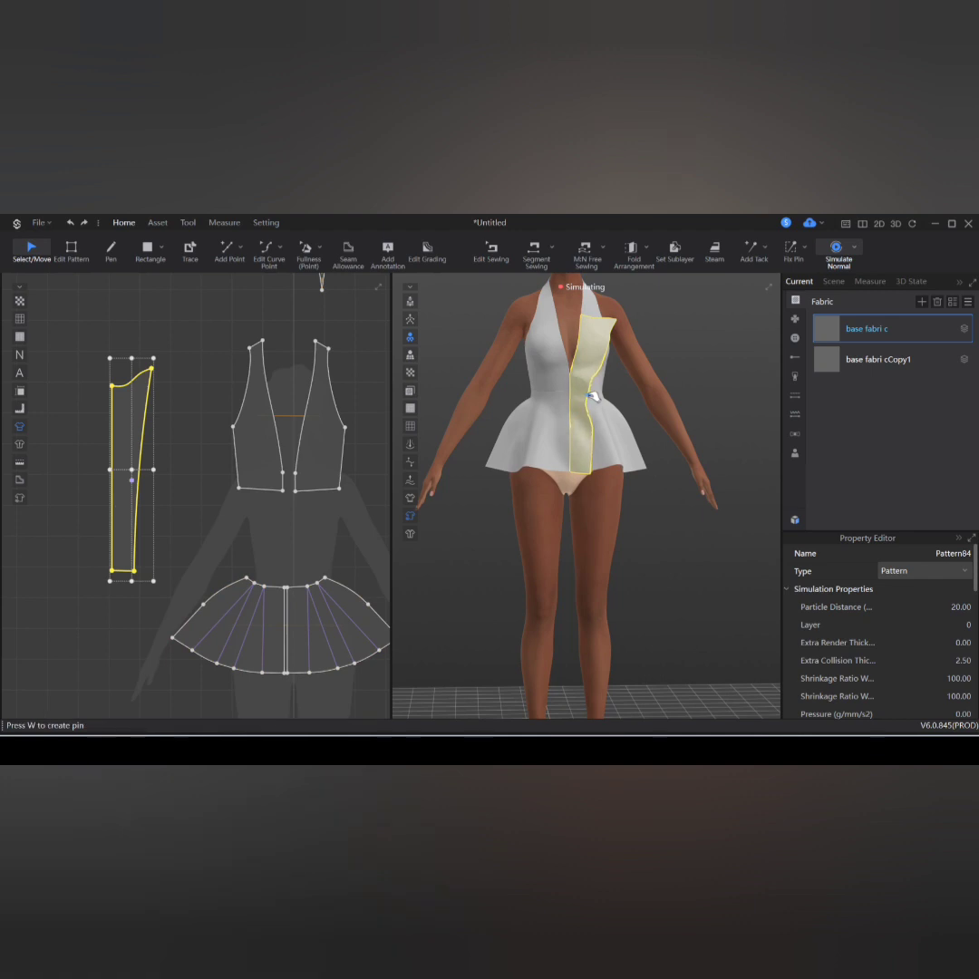
pyautogui.press('b')
pyautogui.scroll(-1, 590, 400)
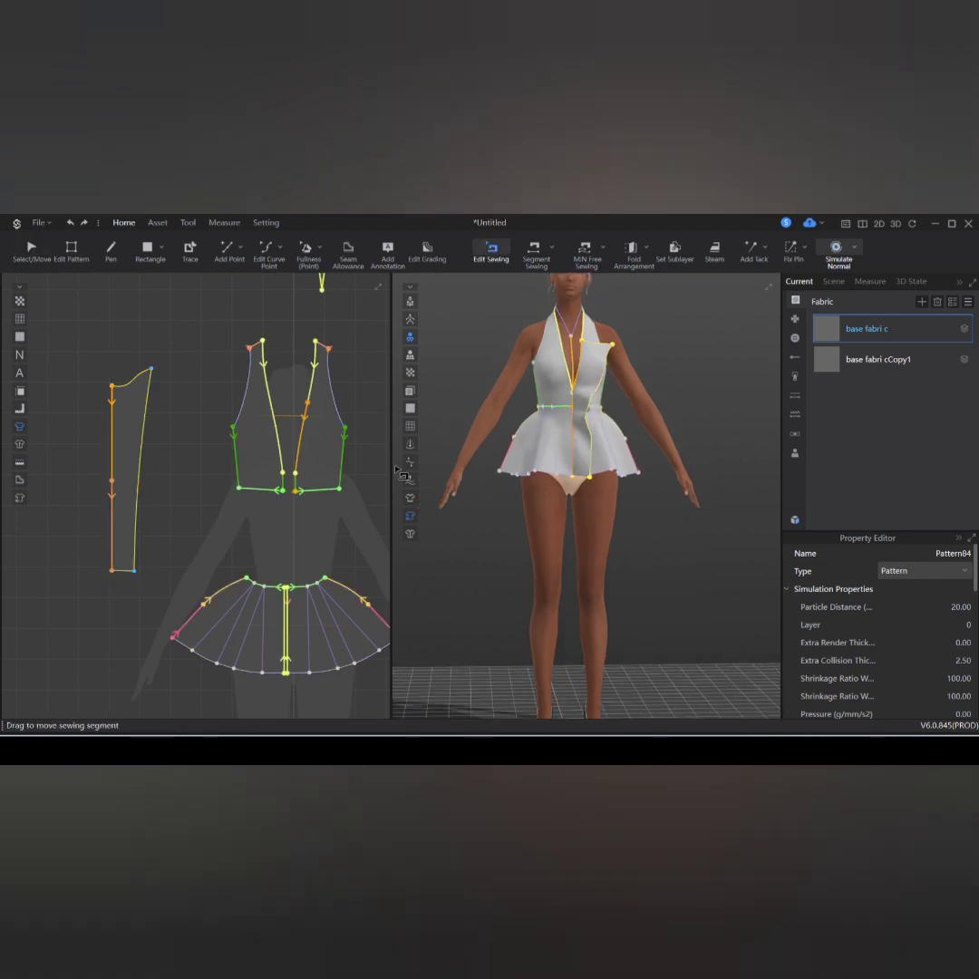
# Step: Freeze the bodice, skirt, back and neckline insert patterns, leaving out the strip, and toggle the function colour style in the 3D view
pyautogui.click(32, 250)
pyautogui.scroll(-3, 237, 475)
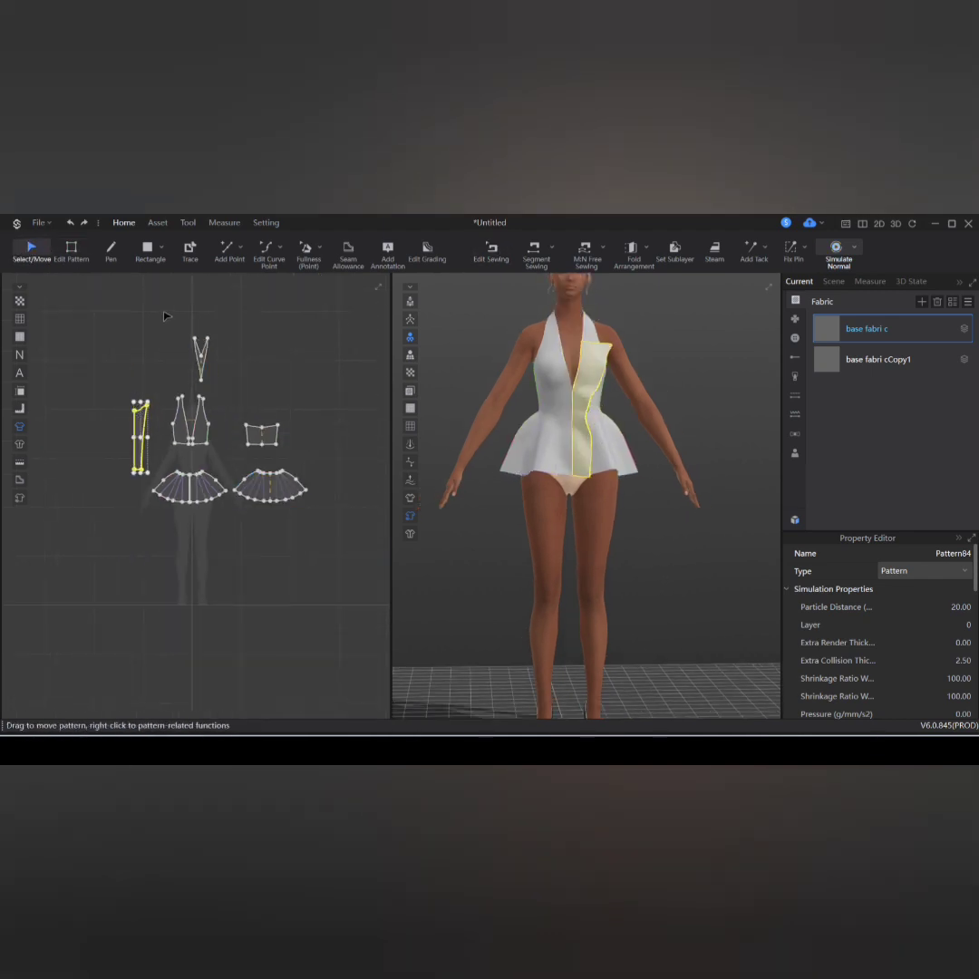
pyautogui.moveTo(166, 316); pyautogui.dragTo(294, 523)
pyautogui.rightClick(271, 475)
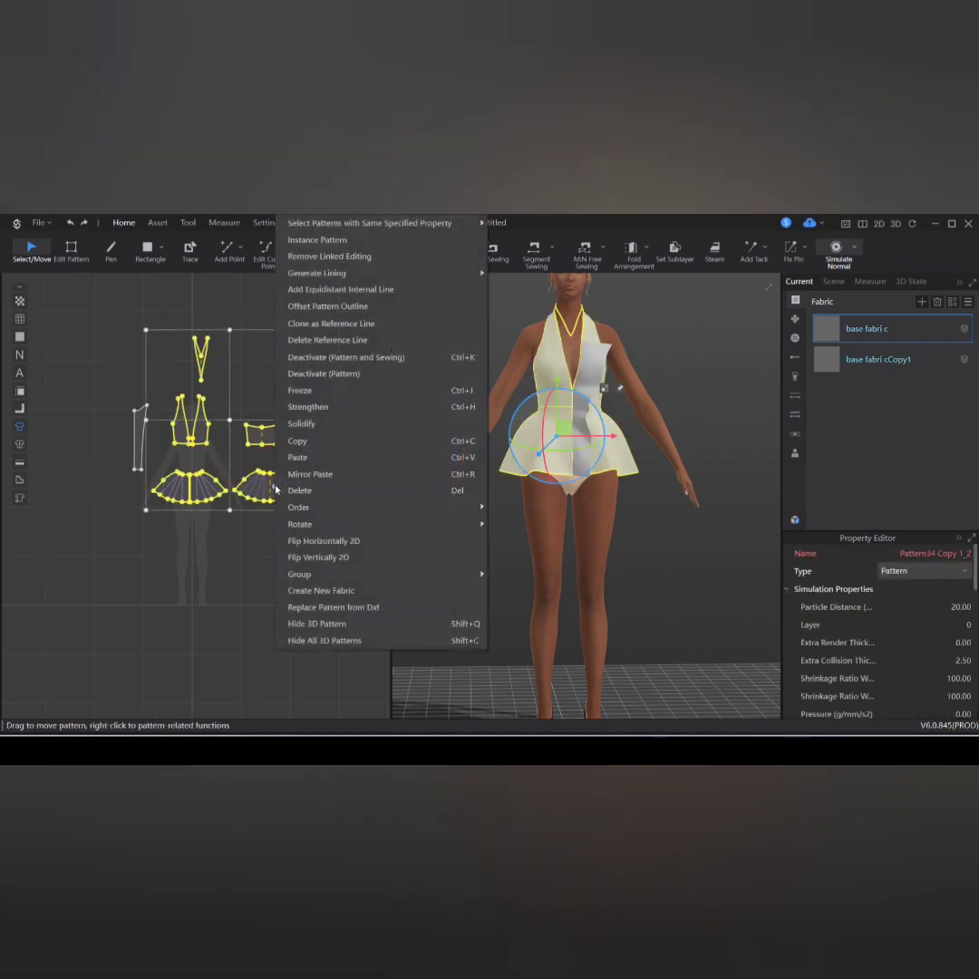
pyautogui.click(347, 388)
pyautogui.click(444, 519)
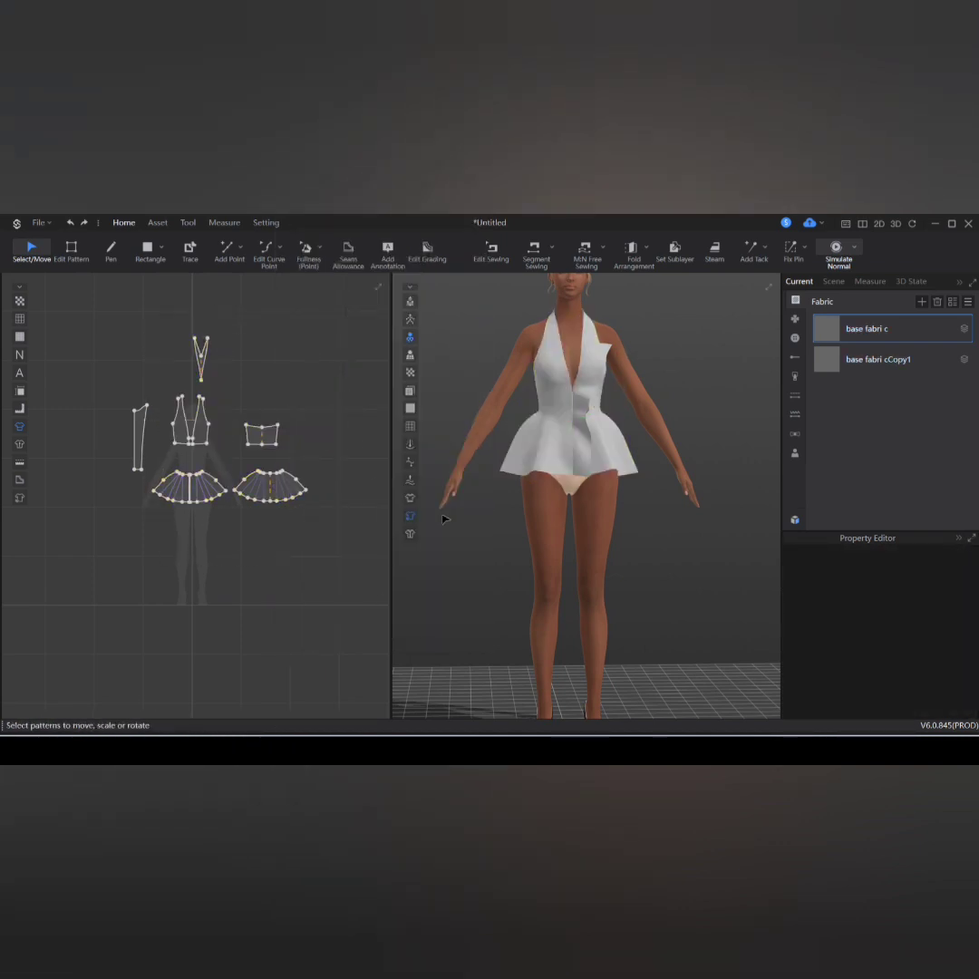
pyautogui.click(412, 517)
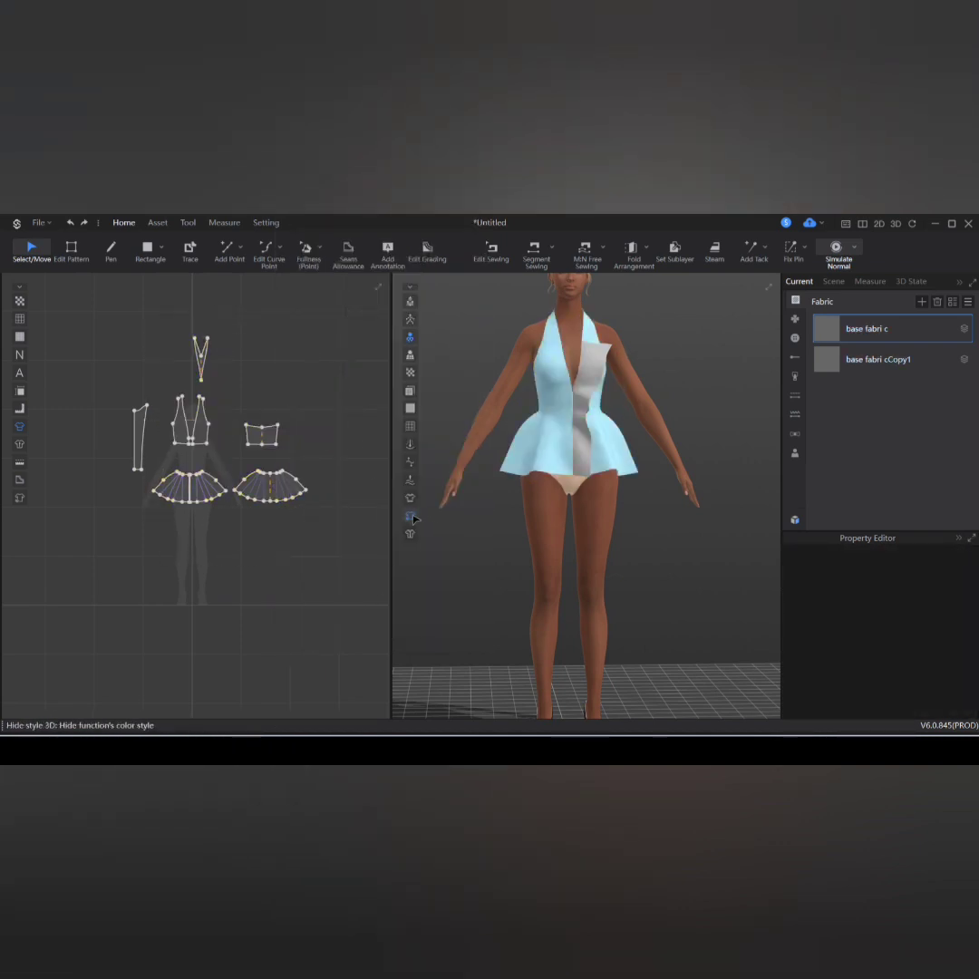
# Step: Create a symmetry pattern with seam from the strip and place the copy beside it, on the side away from the bodice
pyautogui.click(135, 433)
pyautogui.rightClick(136, 433)
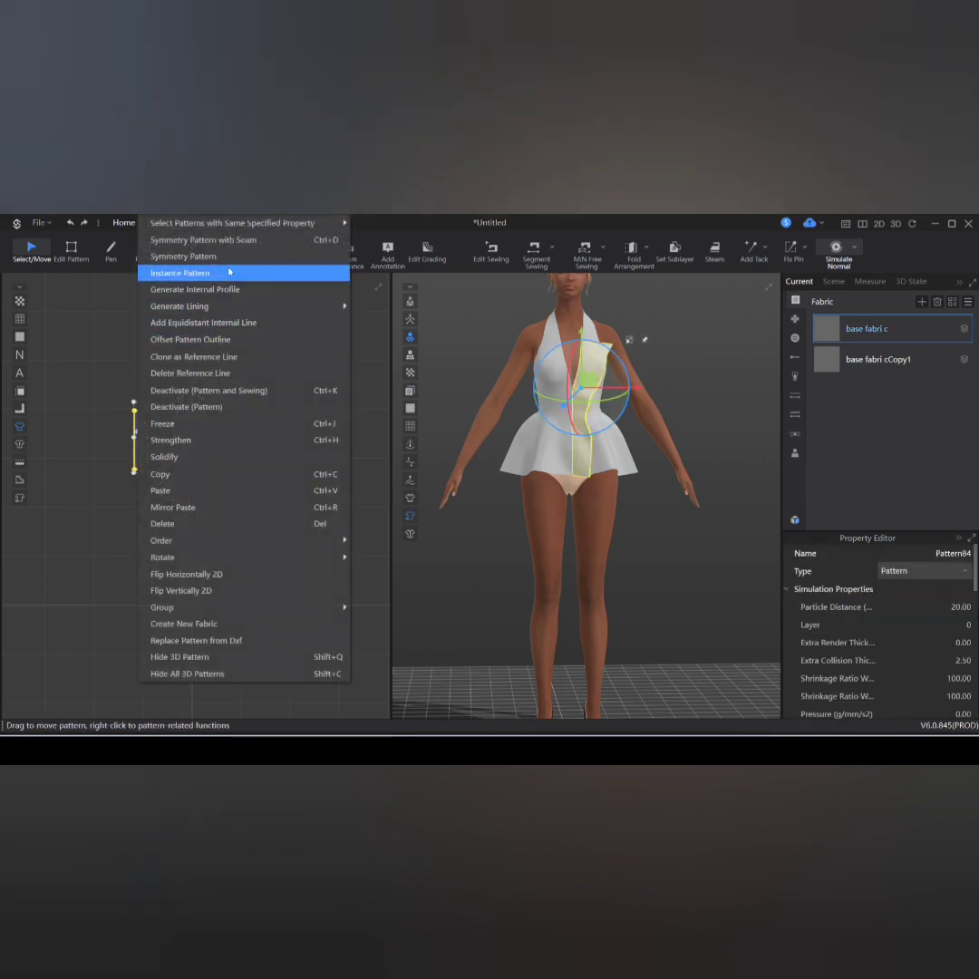
pyautogui.click(243, 240)
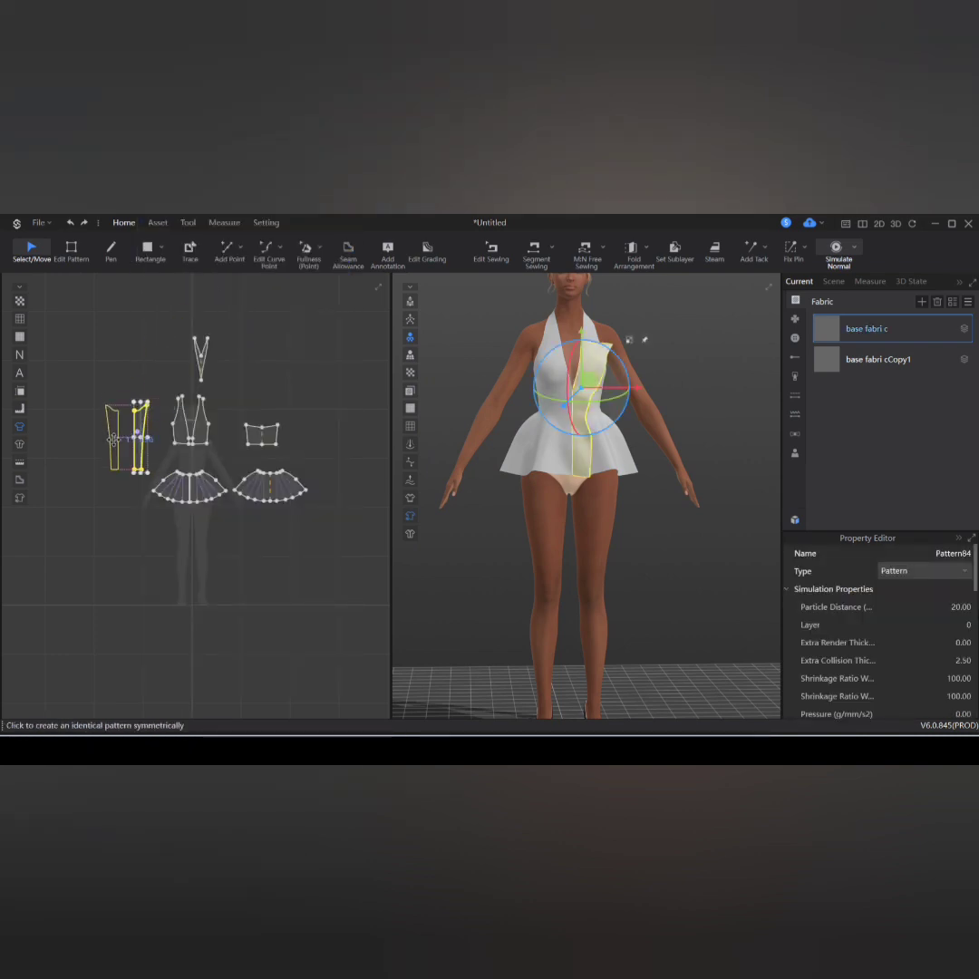
pyautogui.click(112, 440)
# Step: Move the mirrored strip sideways in 3D to the dress's centre front and start the simulation
pyautogui.scroll(-5, 481, 426)
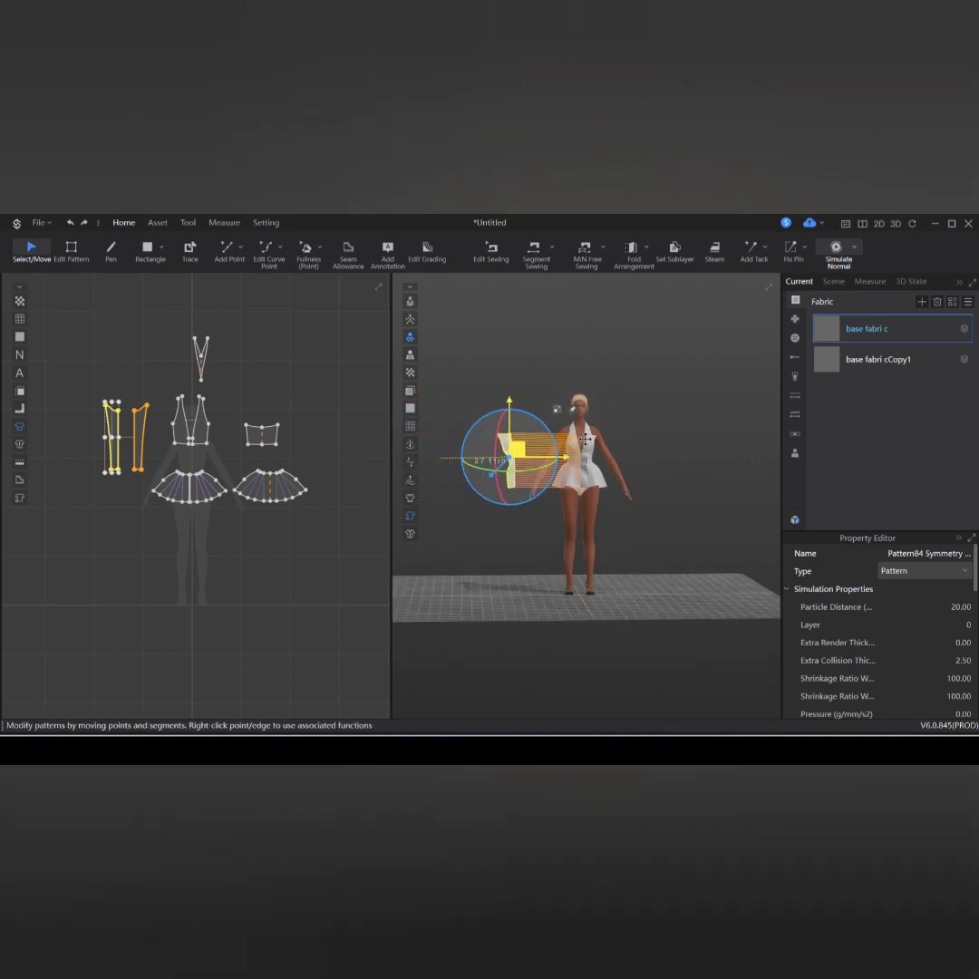
pyautogui.moveTo(585, 439); pyautogui.dragTo(589, 438)
pyautogui.scroll(5, 589, 439)
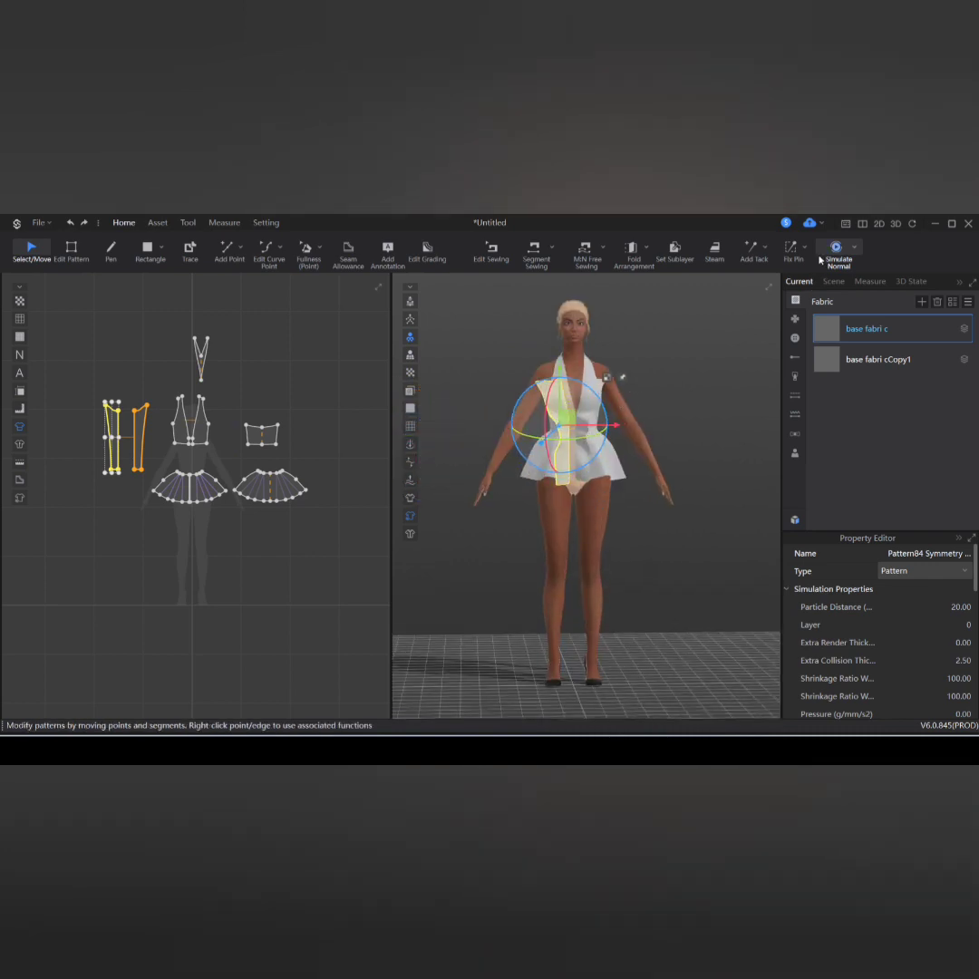
pyautogui.click(825, 258)
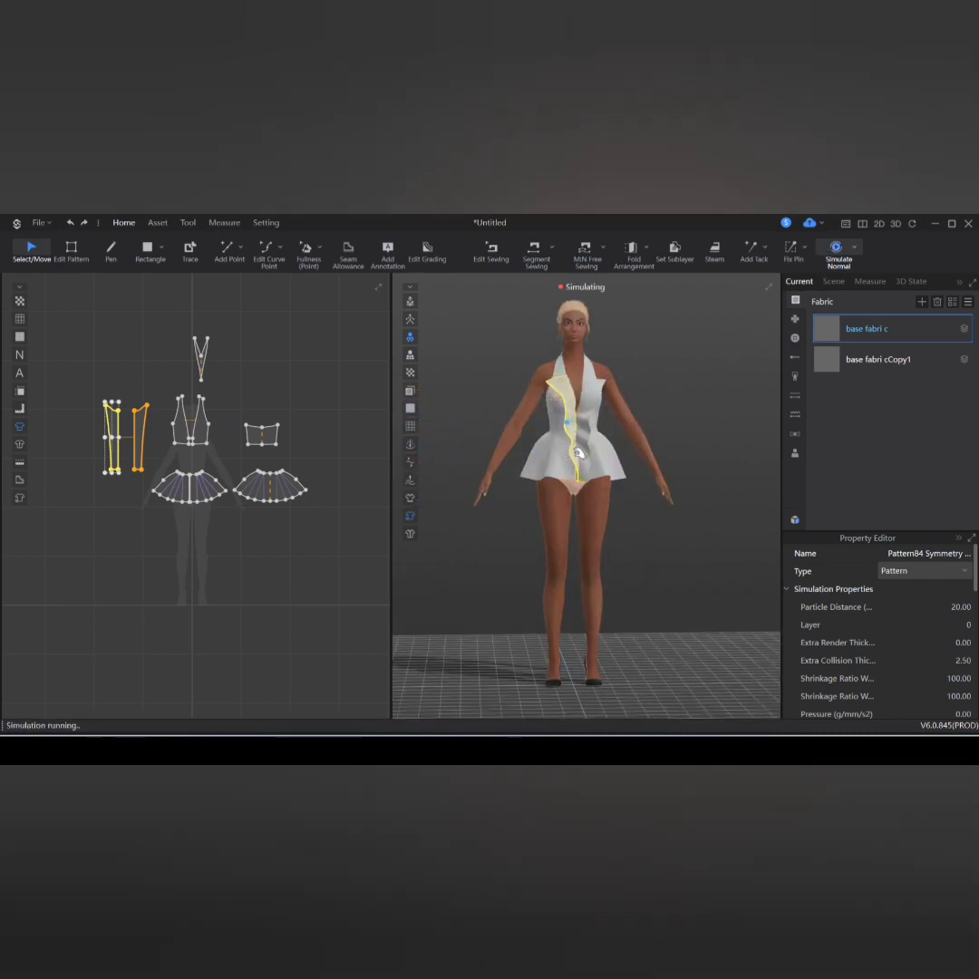
# Step: Pull the mirrored strip open over the chest like a lapel and straighten its folded lower part while simulating
pyautogui.scroll(3, 575, 453)
pyautogui.scroll(-2, 598, 597)
pyautogui.scroll(2, 595, 591)
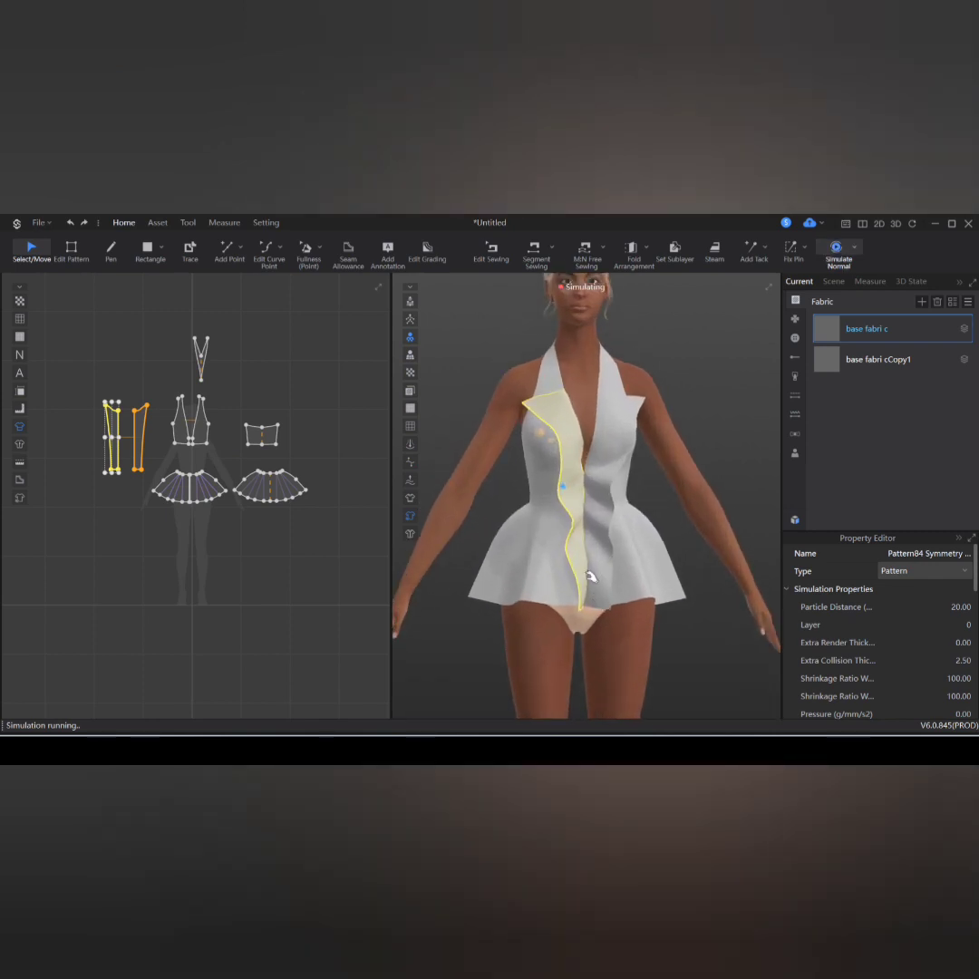
pyautogui.moveTo(575, 539); pyautogui.dragTo(537, 399)
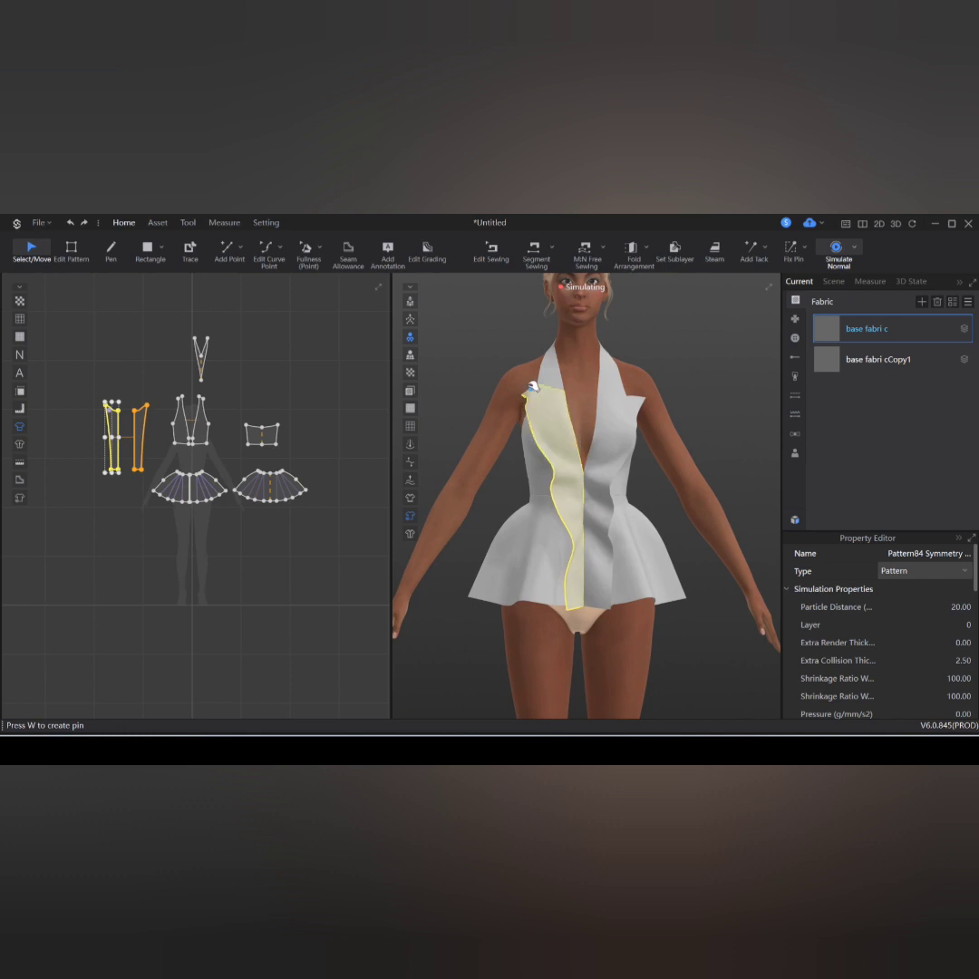
# Step: Add a further copy of the base fabri c fabric to the fabric list
pyautogui.click(830, 366)
pyautogui.click(857, 328)
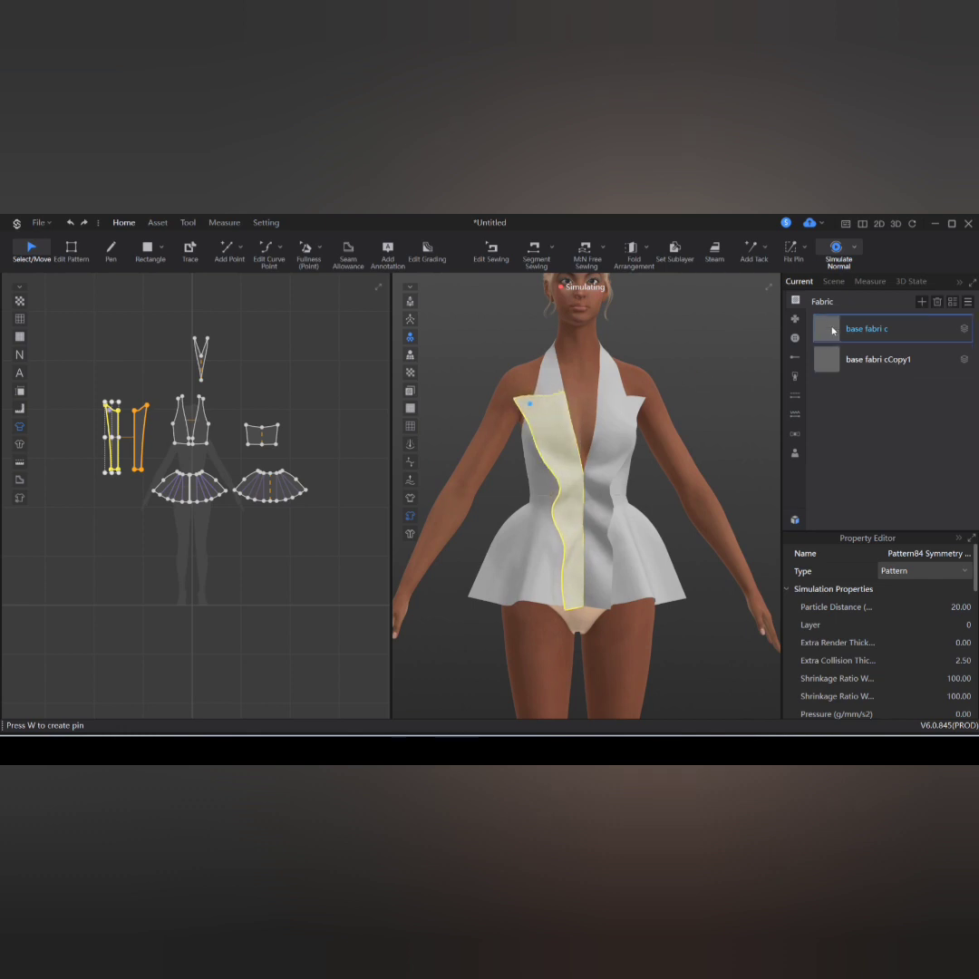
pyautogui.click(922, 301)
pyautogui.click(941, 316)
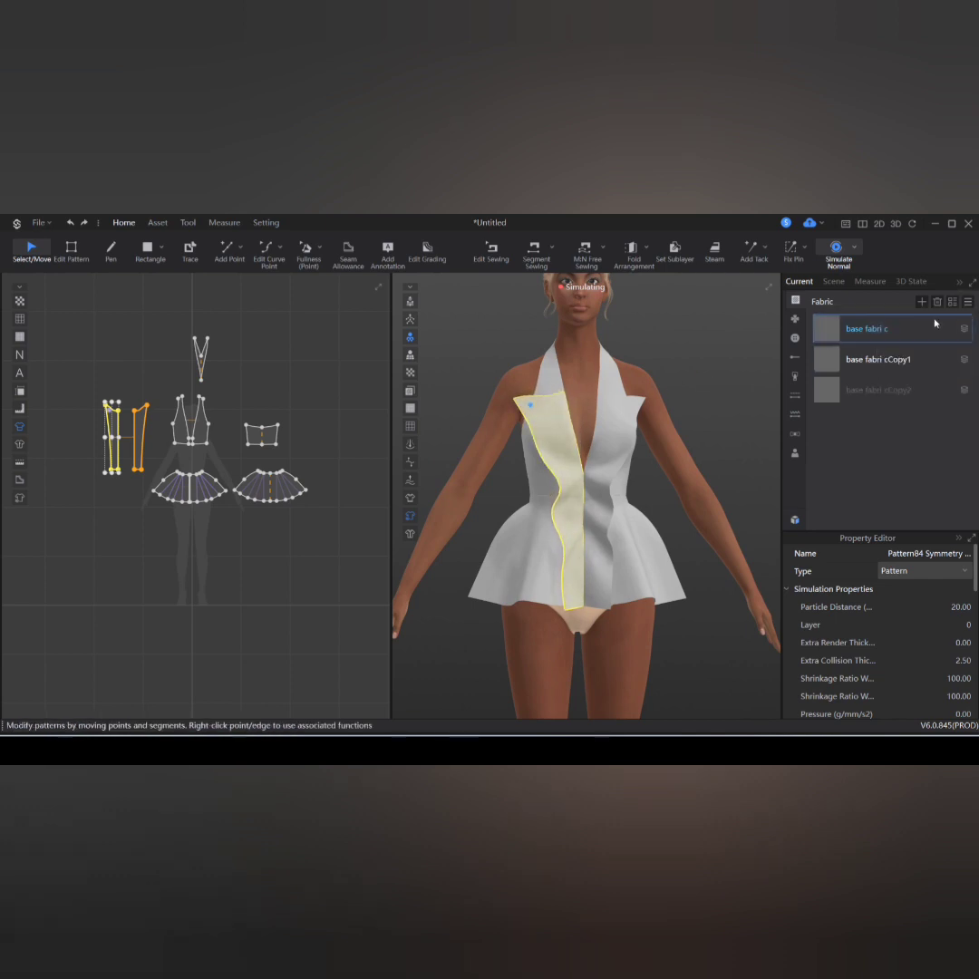
# Step: Rename the fabric base fabri cCopy1, used for the transparent neckline insert, as null
pyautogui.click(890, 362)
pyautogui.doubleClick(884, 363)
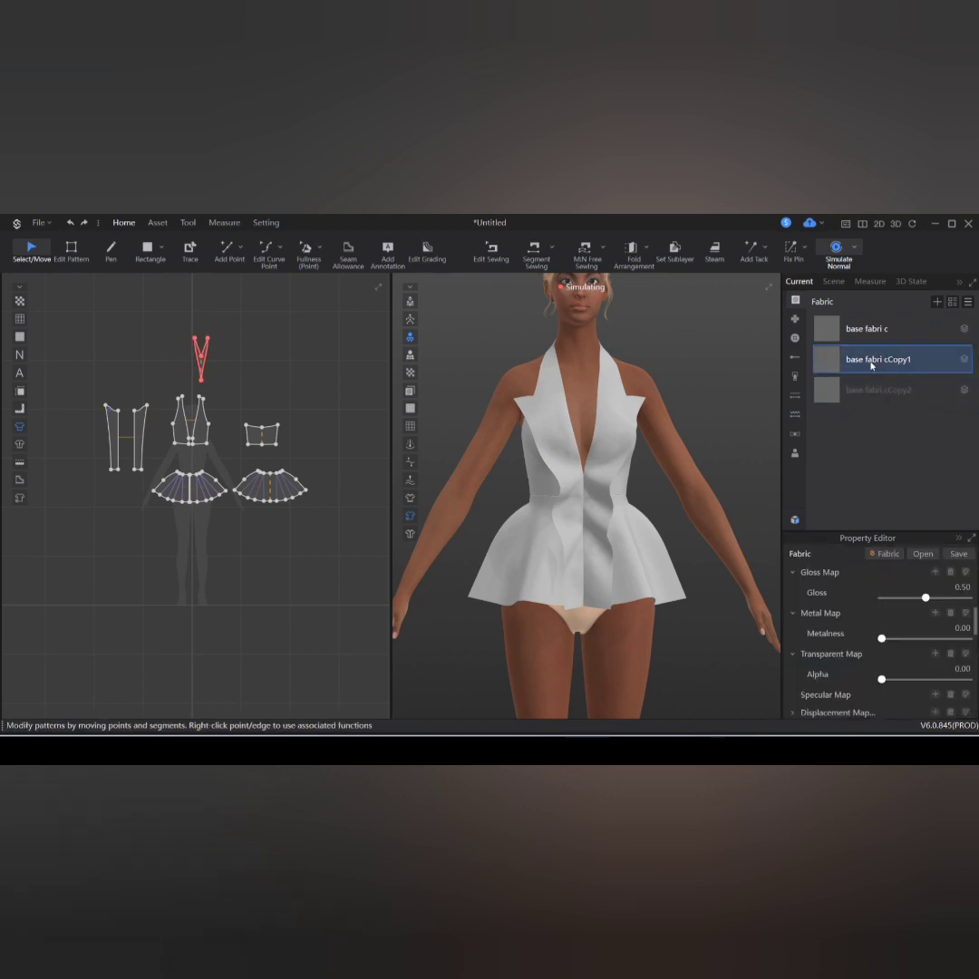
pyautogui.doubleClick(868, 362)
pyautogui.click(871, 431)
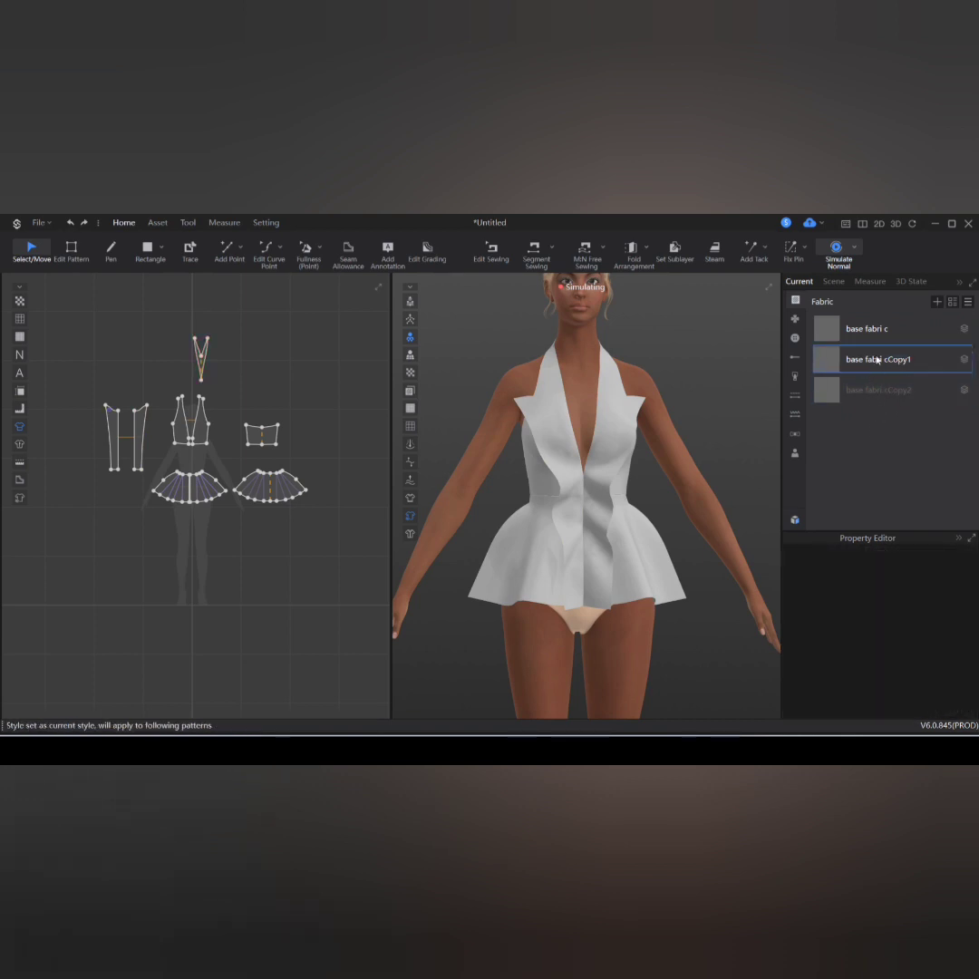
pyautogui.click(876, 359)
pyautogui.doubleClick(876, 364)
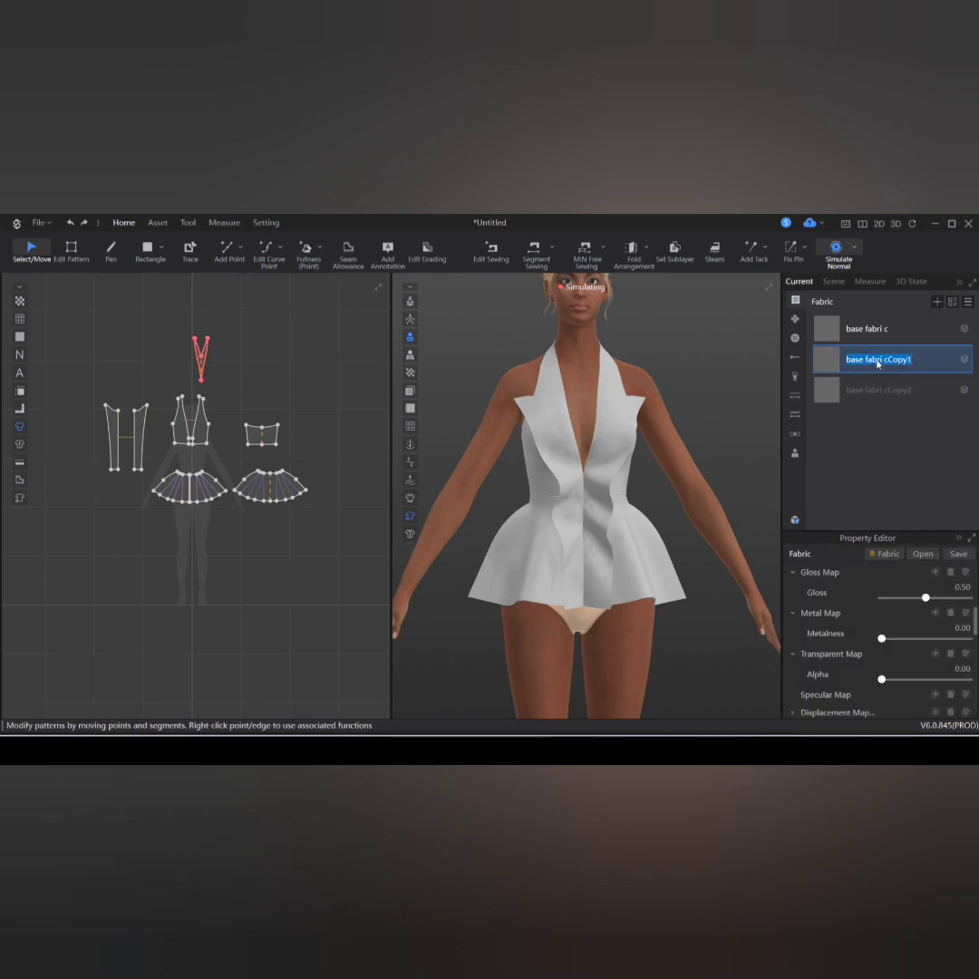
pyautogui.write('null')
pyautogui.press('Return')
# Step: Rename the fabric base fabri cCopy2 as cape and assign it to the two lapel strips
pyautogui.click(896, 394)
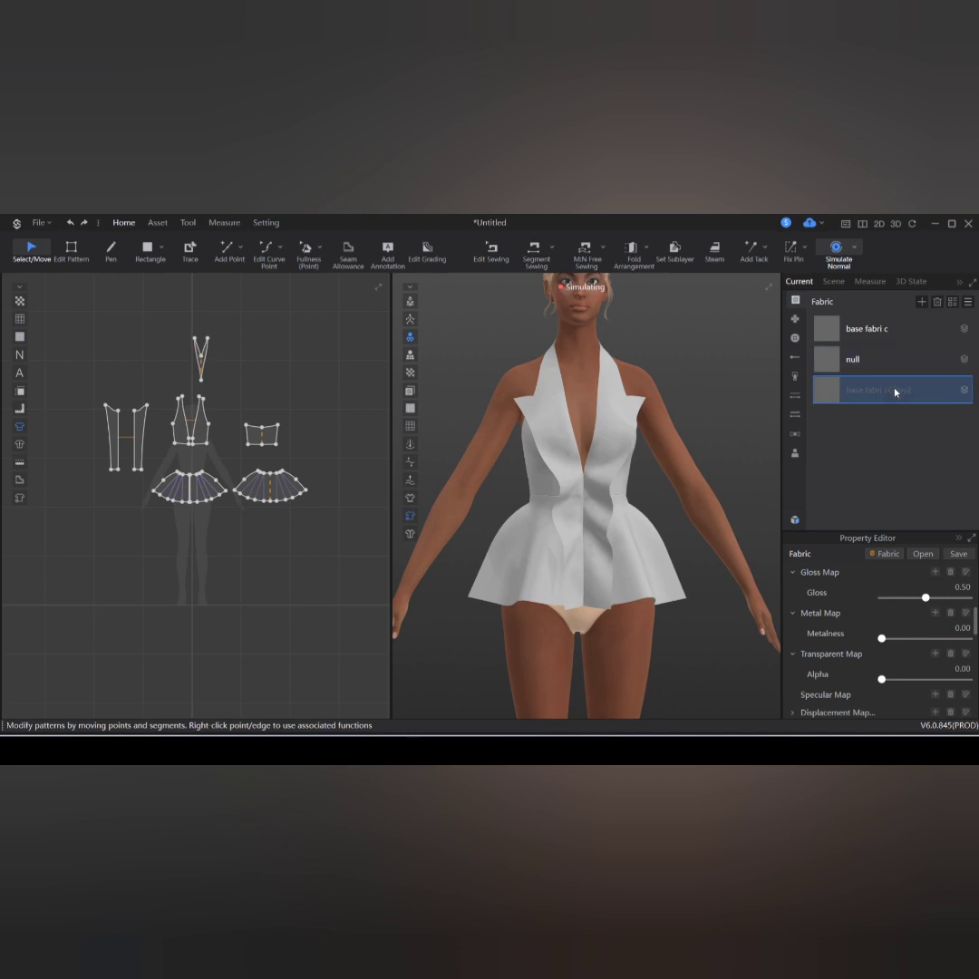
pyautogui.doubleClick(894, 391)
pyautogui.click(895, 433)
pyautogui.click(880, 394)
pyautogui.doubleClick(880, 393)
pyautogui.press('BackSpace')
pyautogui.moveTo(839, 391); pyautogui.dragTo(696, 419)
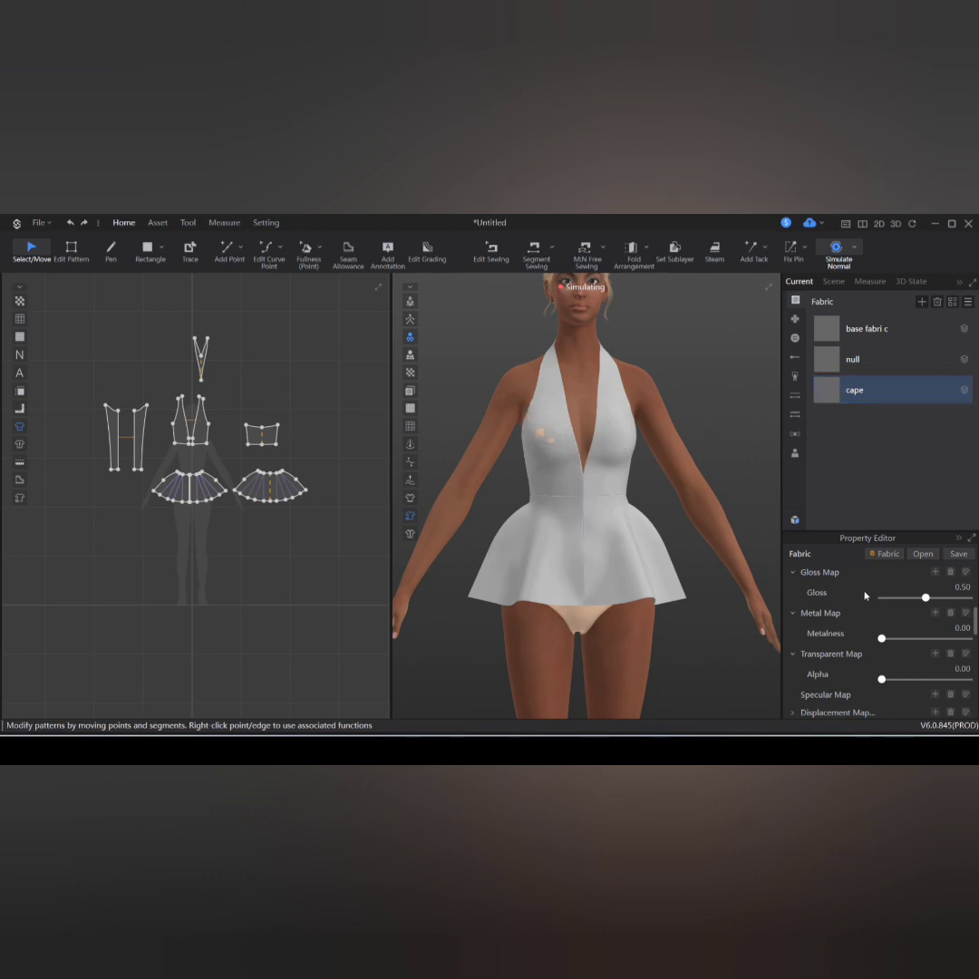
# Step: Make the cape fabric fully opaque and set Bending Weft to 100, Bending Warp to 64 and Bending Bias to 97
pyautogui.moveTo(881, 678); pyautogui.dragTo(968, 679)
pyautogui.scroll(3, 906, 655)
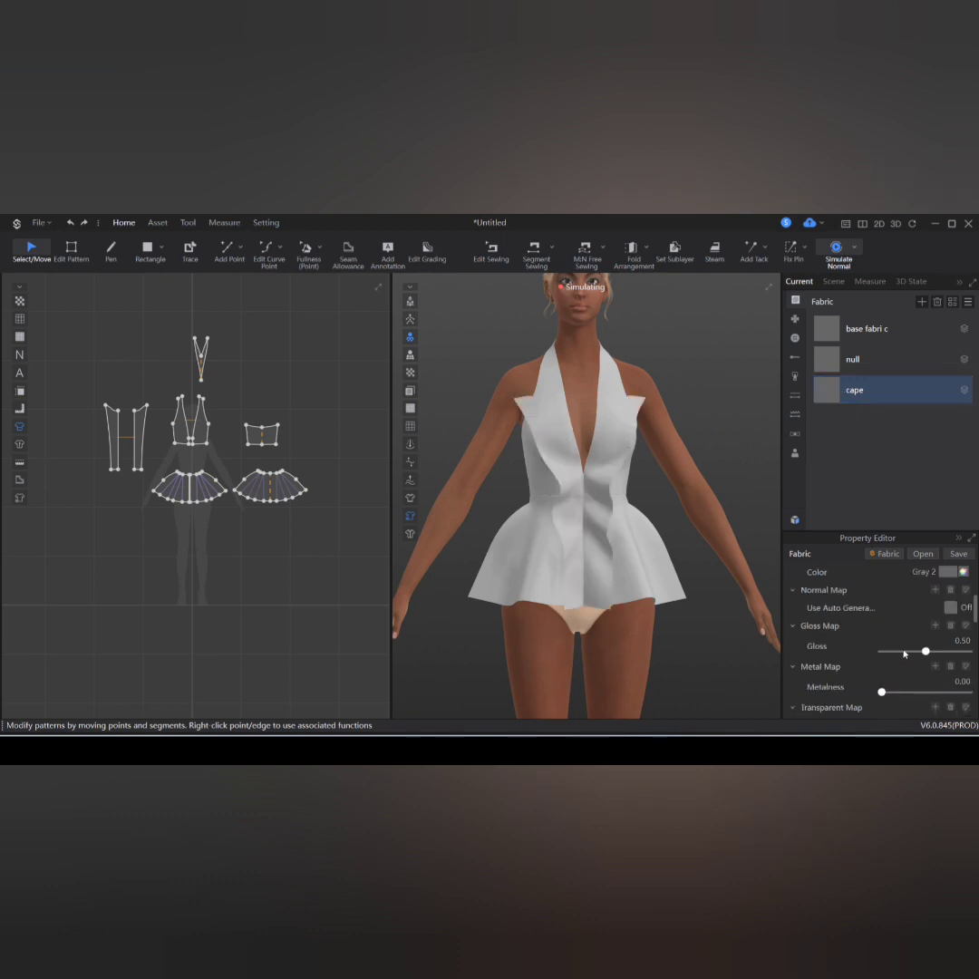
pyautogui.scroll(-8, 906, 657)
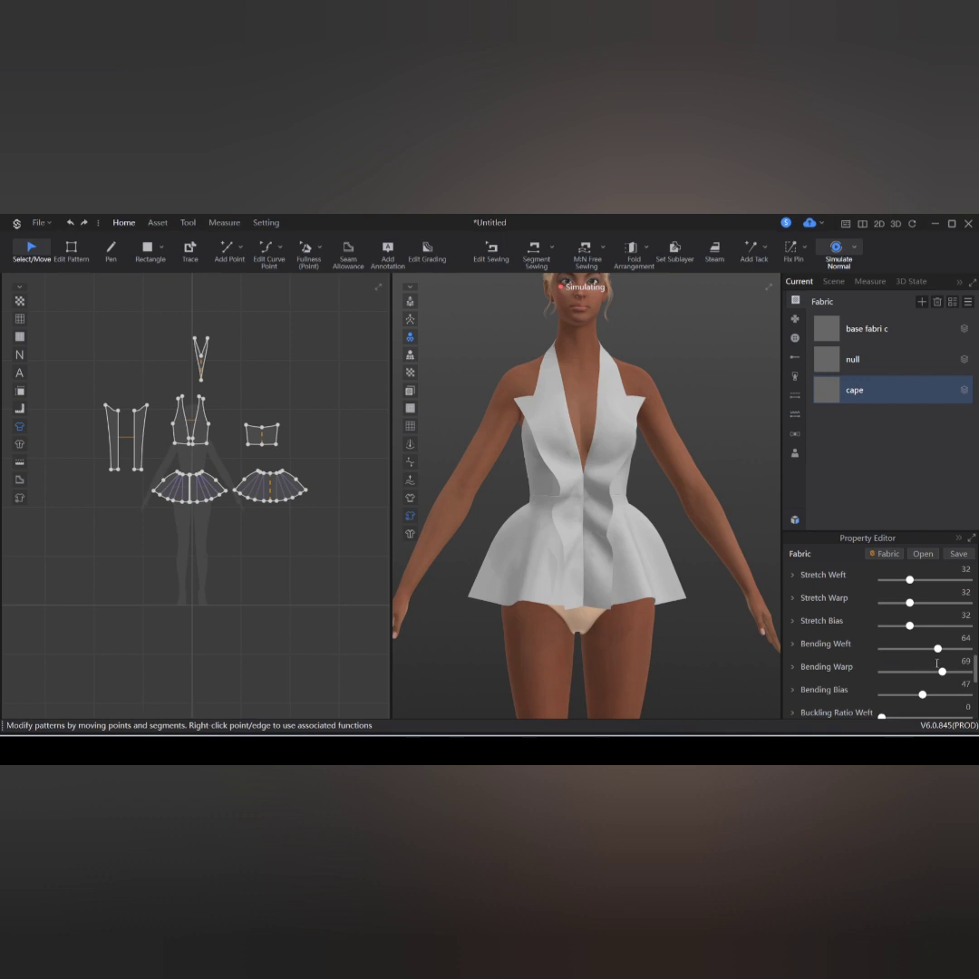
pyautogui.moveTo(923, 695); pyautogui.dragTo(965, 649)
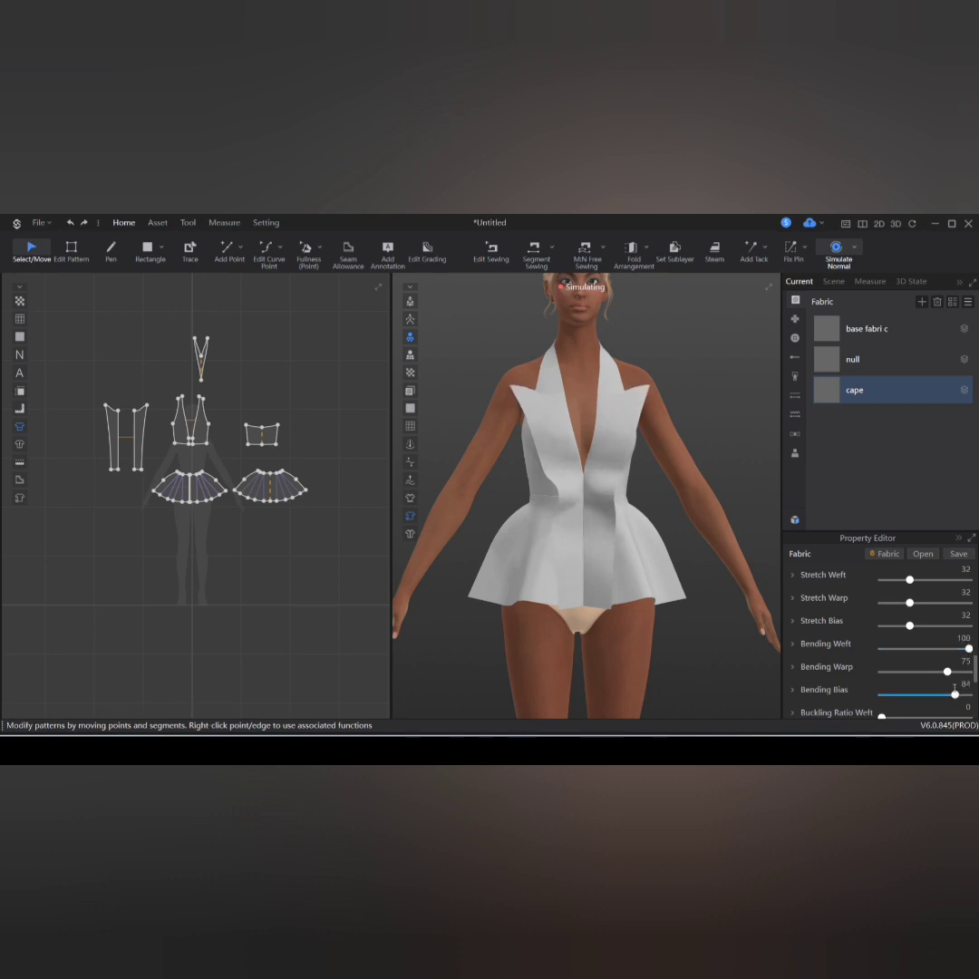
pyautogui.moveTo(957, 674)
pyautogui.mouseDown()
pyautogui.moveTo(921, 675)
pyautogui.moveTo(967, 695)
pyautogui.mouseUp()
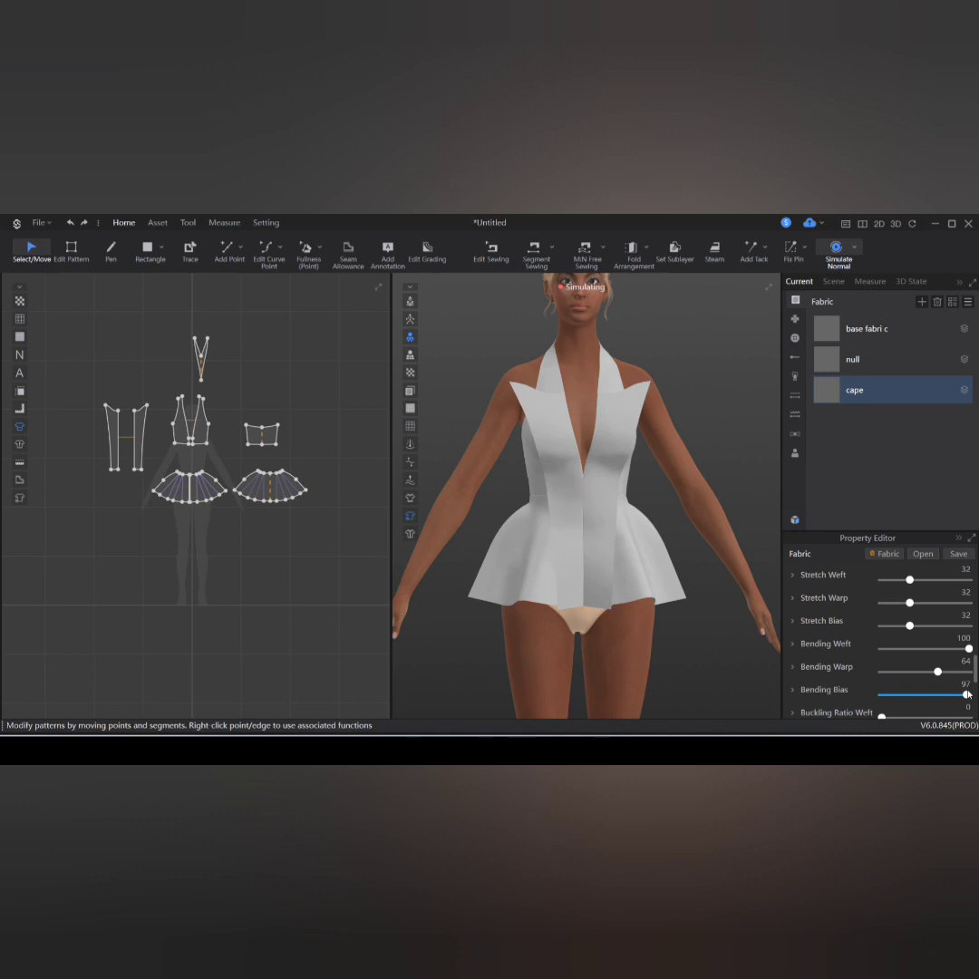
# Step: Deselect the cape fabric, let the stiffened lapels settle in simulation, and stop the simulation
pyautogui.click(725, 461)
pyautogui.scroll(-3, 725, 462)
pyautogui.press('space')
pyautogui.moveTo(707, 559); pyautogui.dragTo(728, 503, button='right')
pyautogui.press('space')
pyautogui.click(834, 250)
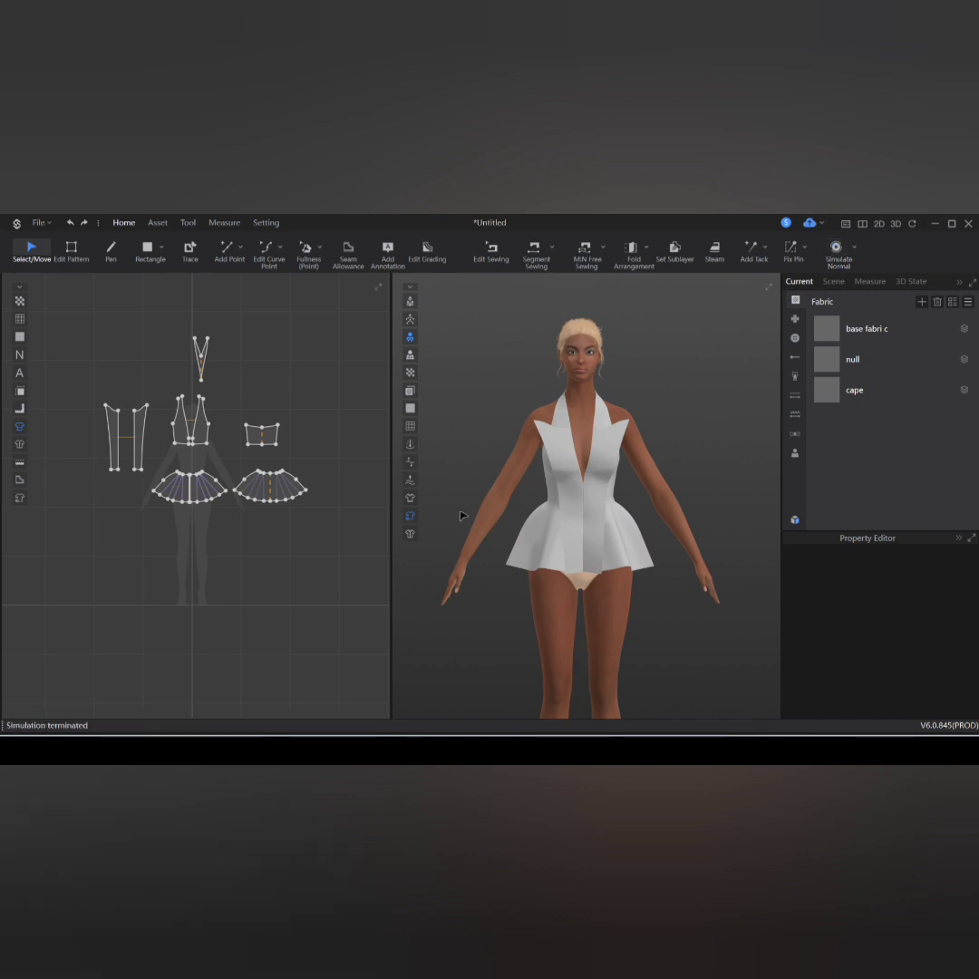
# Step: Select the bodice, skirt, back and neckline insert pieces, then simulate the dress together with the lapels and stop the simulation
pyautogui.moveTo(168, 310); pyautogui.dragTo(328, 563)
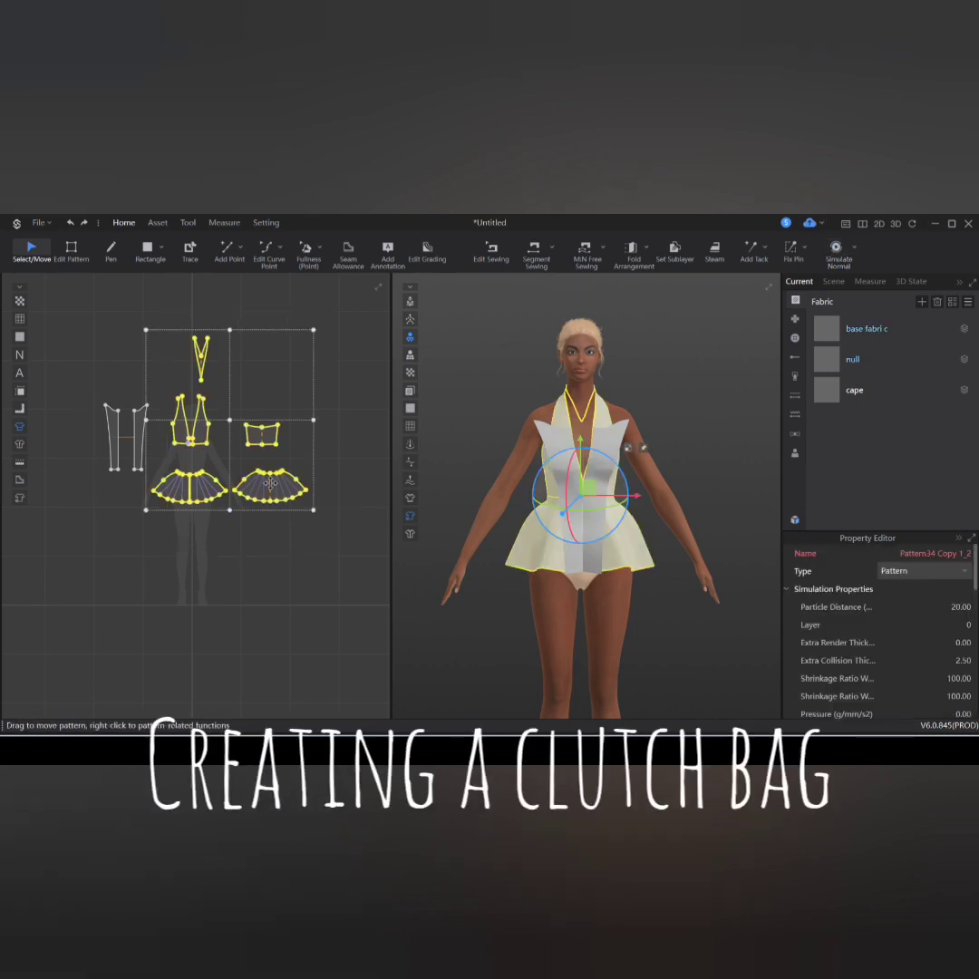
pyautogui.rightClick(271, 485)
pyautogui.click(340, 372)
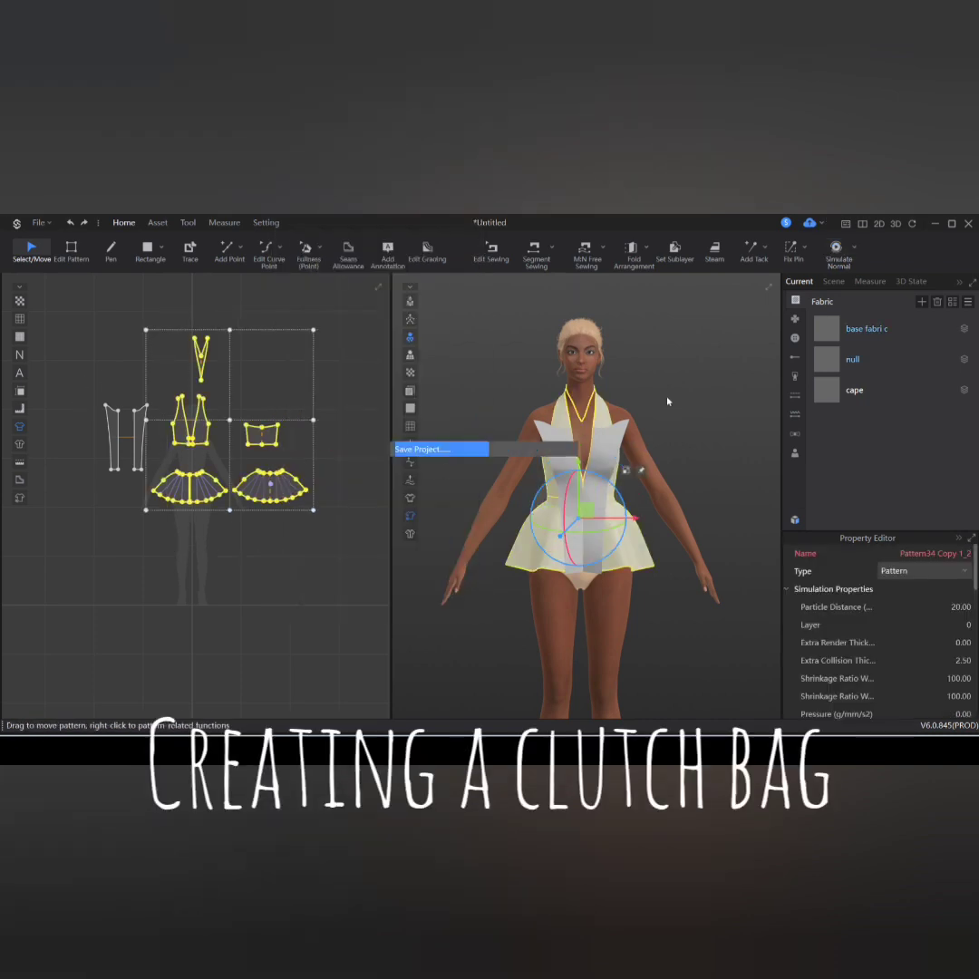
pyautogui.scroll(3, 668, 390)
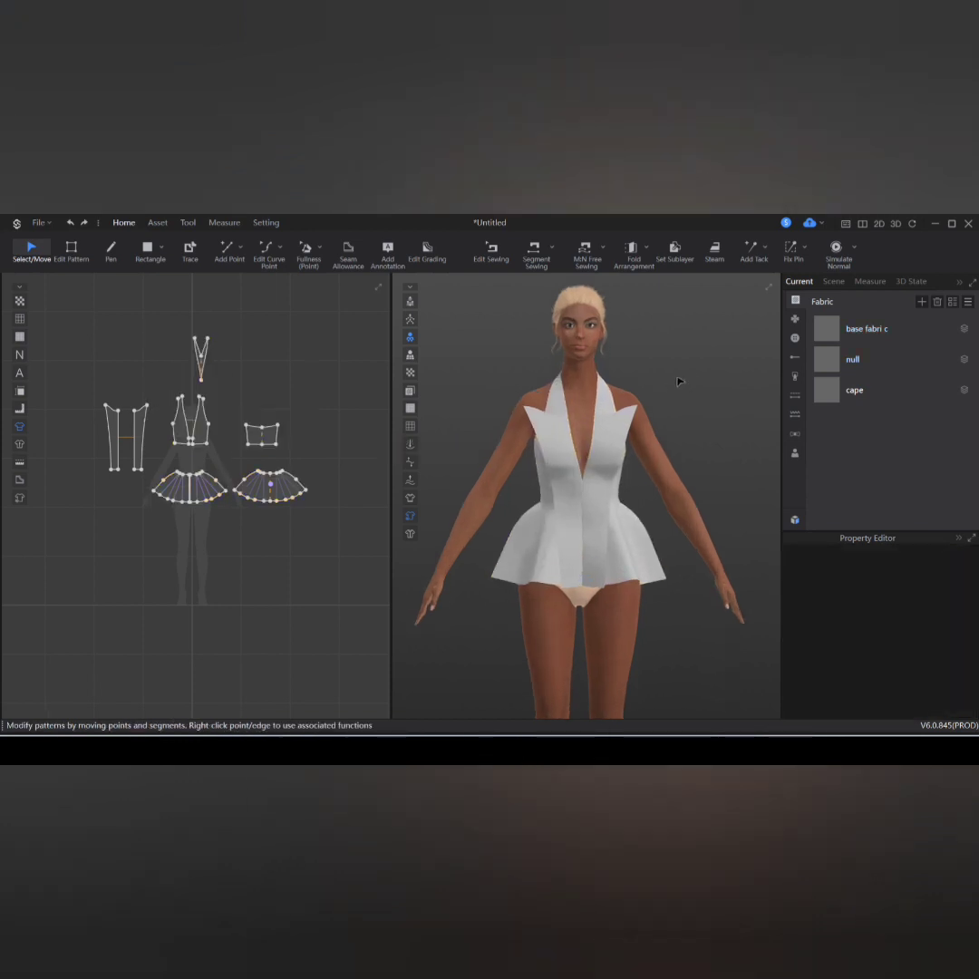
pyautogui.click(834, 251)
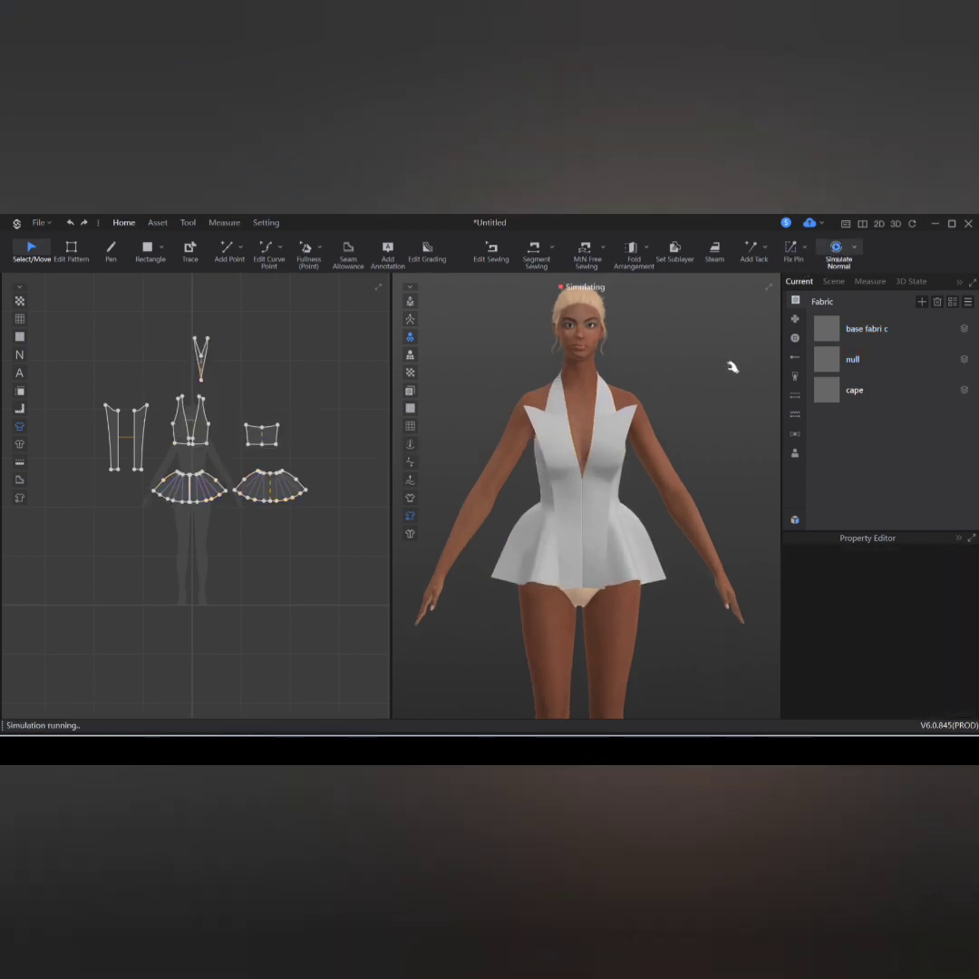
pyautogui.click(837, 252)
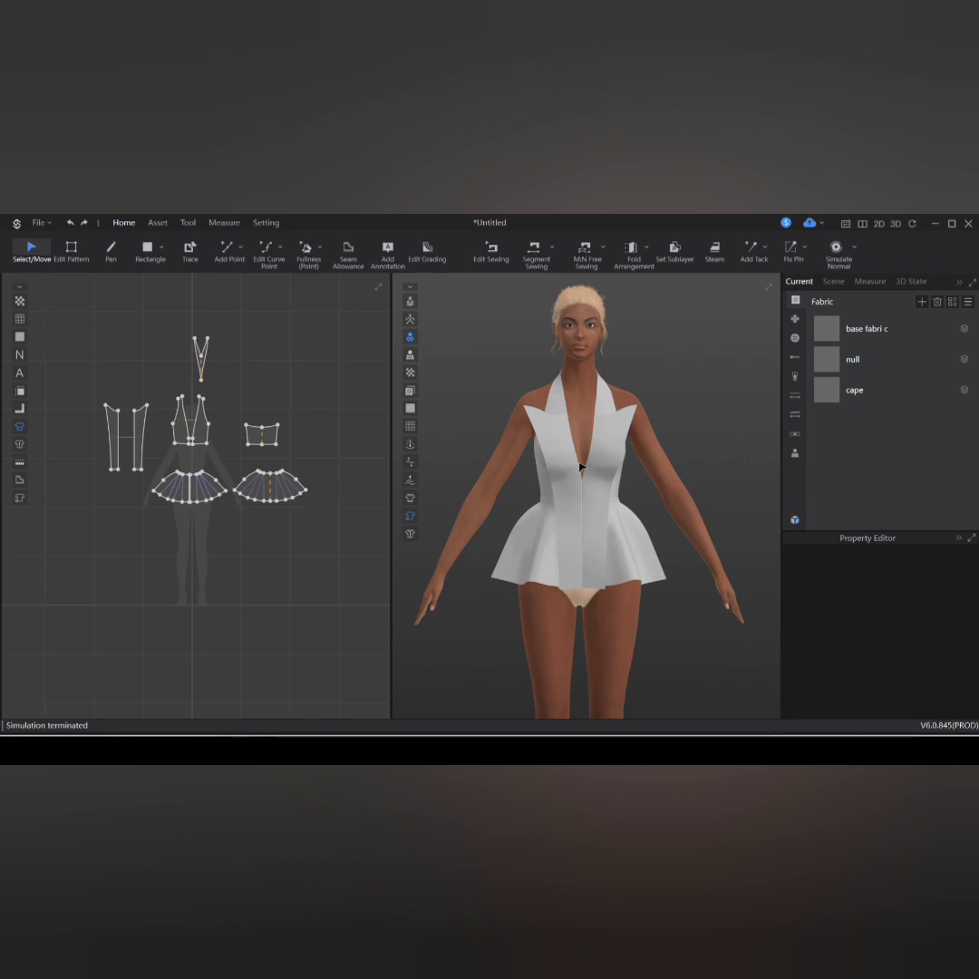
# Step: Move all dress pattern pieces together upward in the 2D workspace, above the avatar silhouette's body, and deselect them
pyautogui.scroll(-5, 581, 467)
pyautogui.click(172, 513)
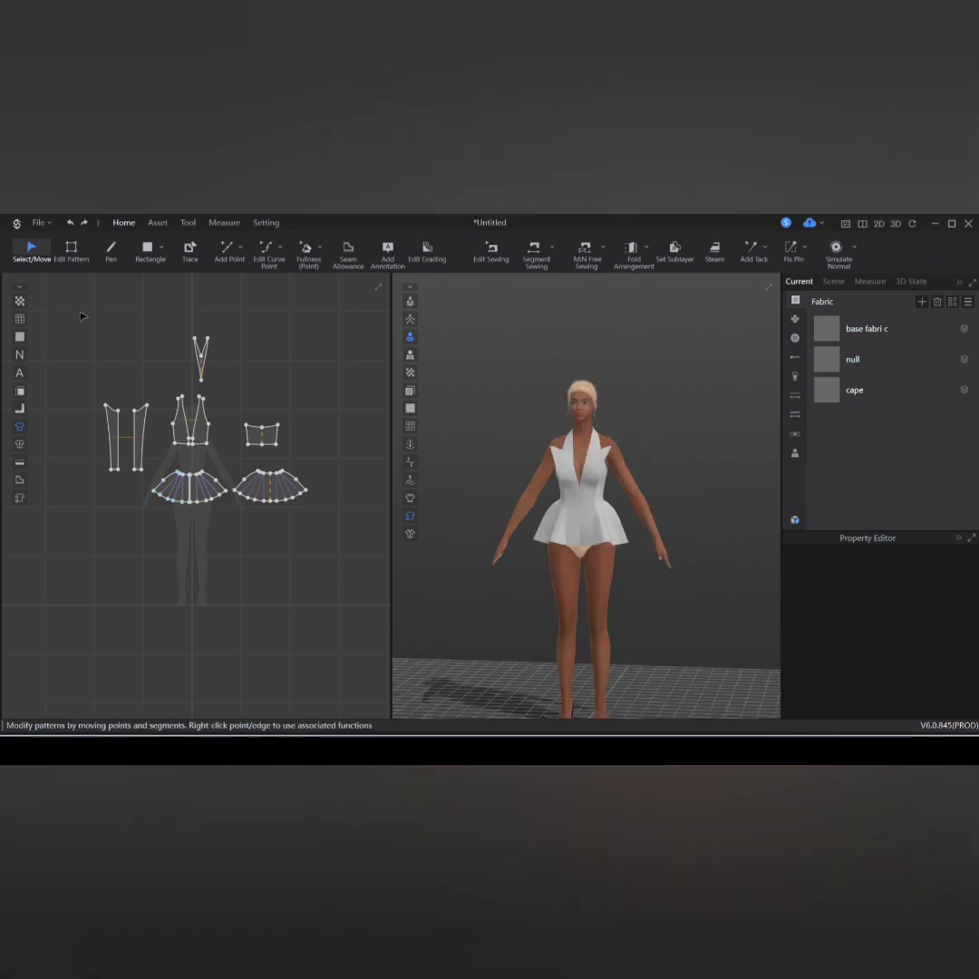
pyautogui.moveTo(80, 313); pyautogui.dragTo(339, 562)
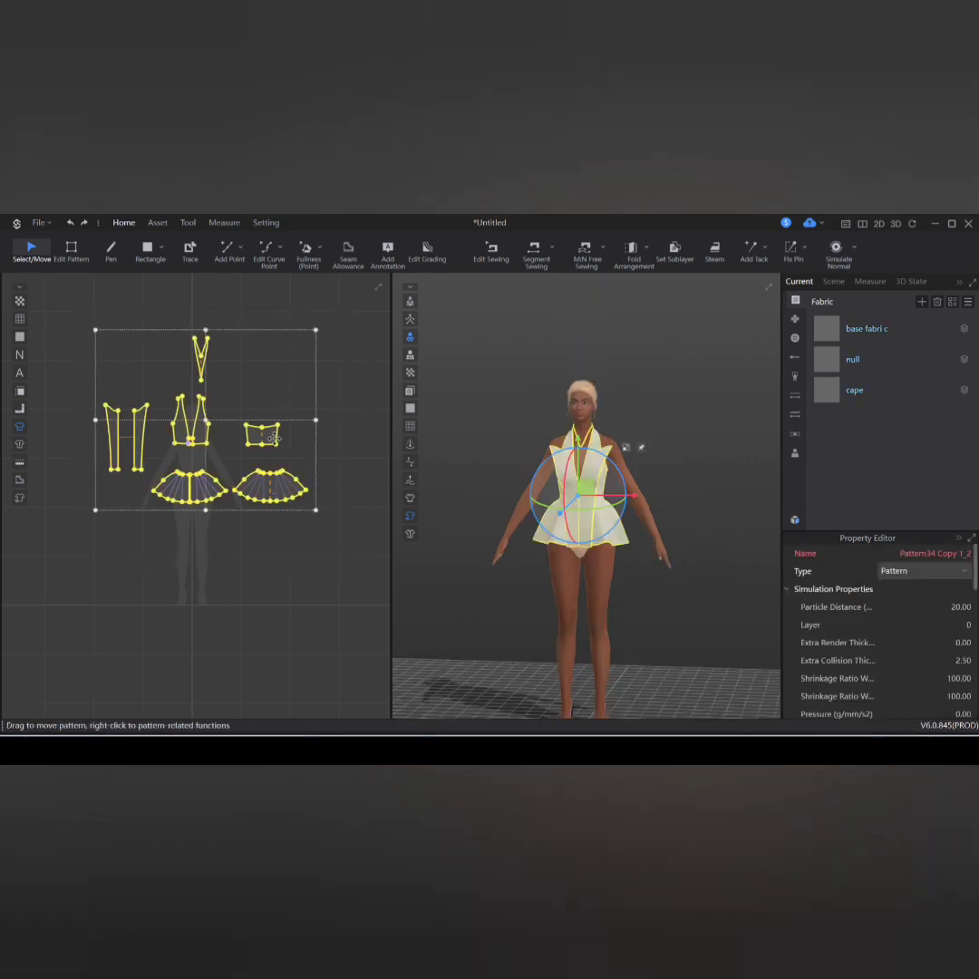
pyautogui.moveTo(272, 439); pyautogui.dragTo(275, 380)
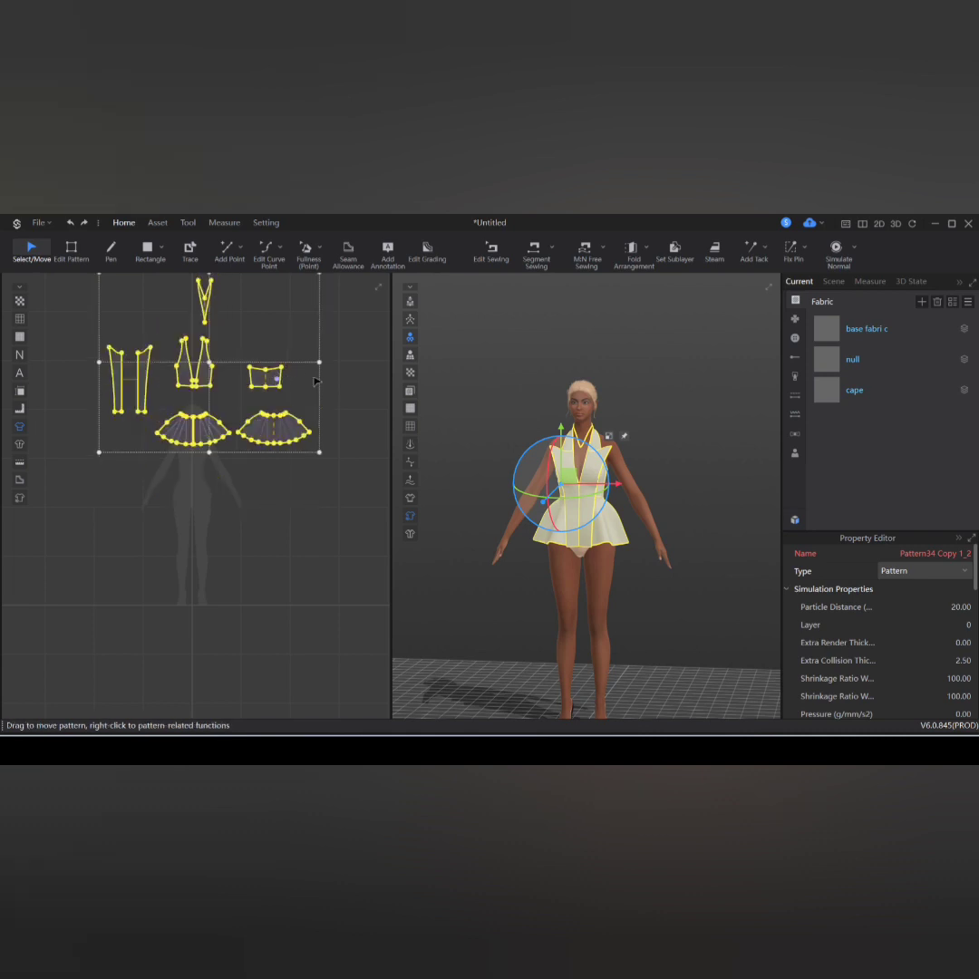
pyautogui.click(353, 388)
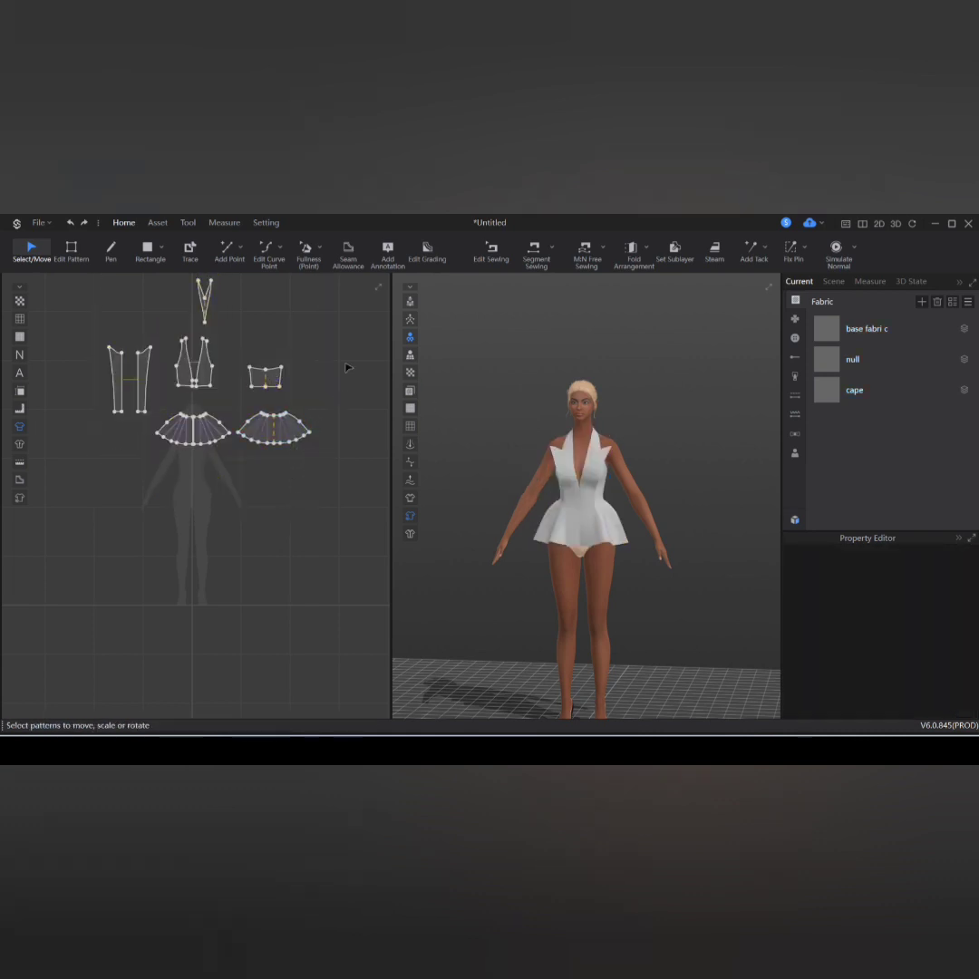
# Step: Open the mine basic trousers garment from the Resource Library's Garment category
pyautogui.click(795, 520)
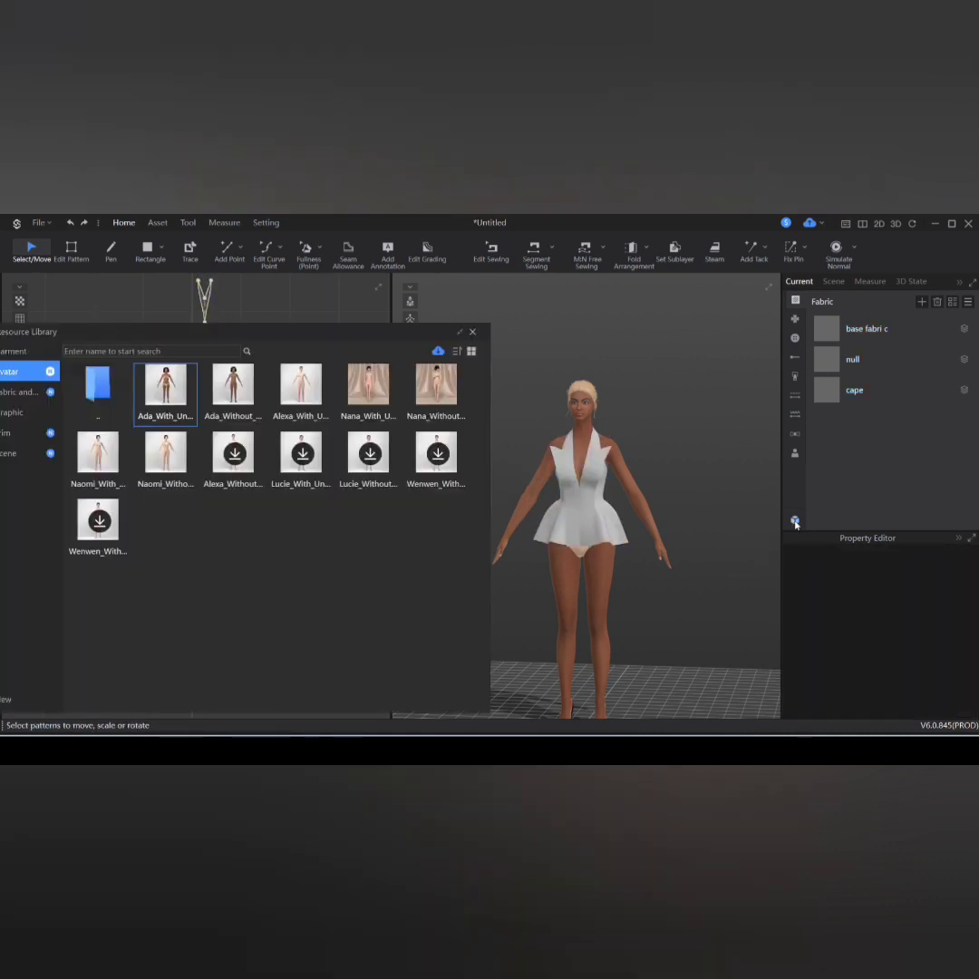
pyautogui.click(25, 350)
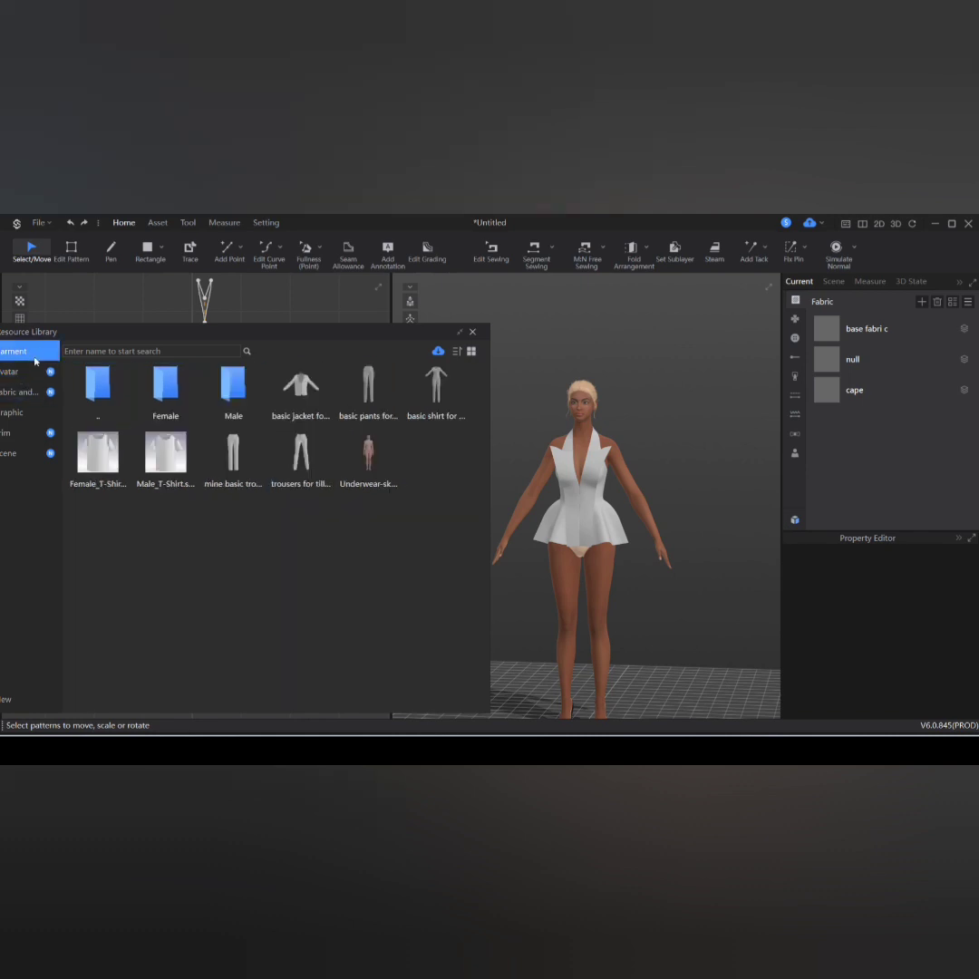
pyautogui.doubleClick(166, 385)
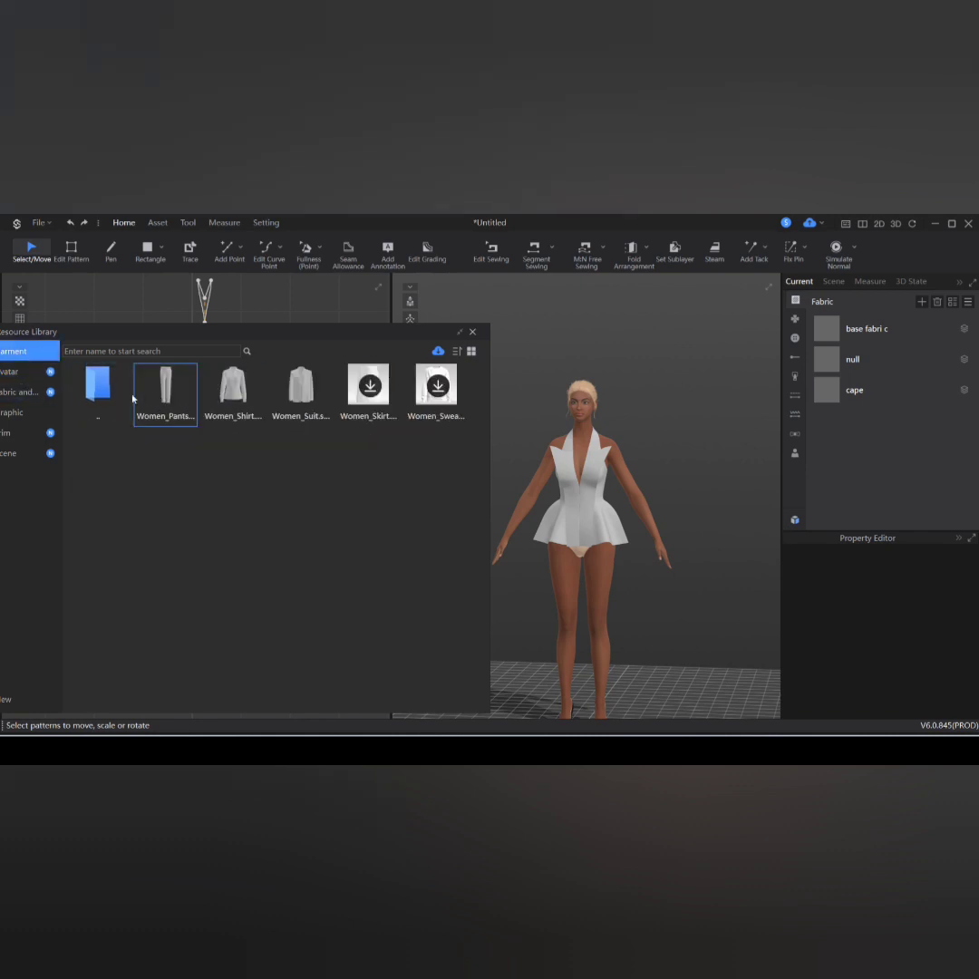
pyautogui.doubleClick(106, 390)
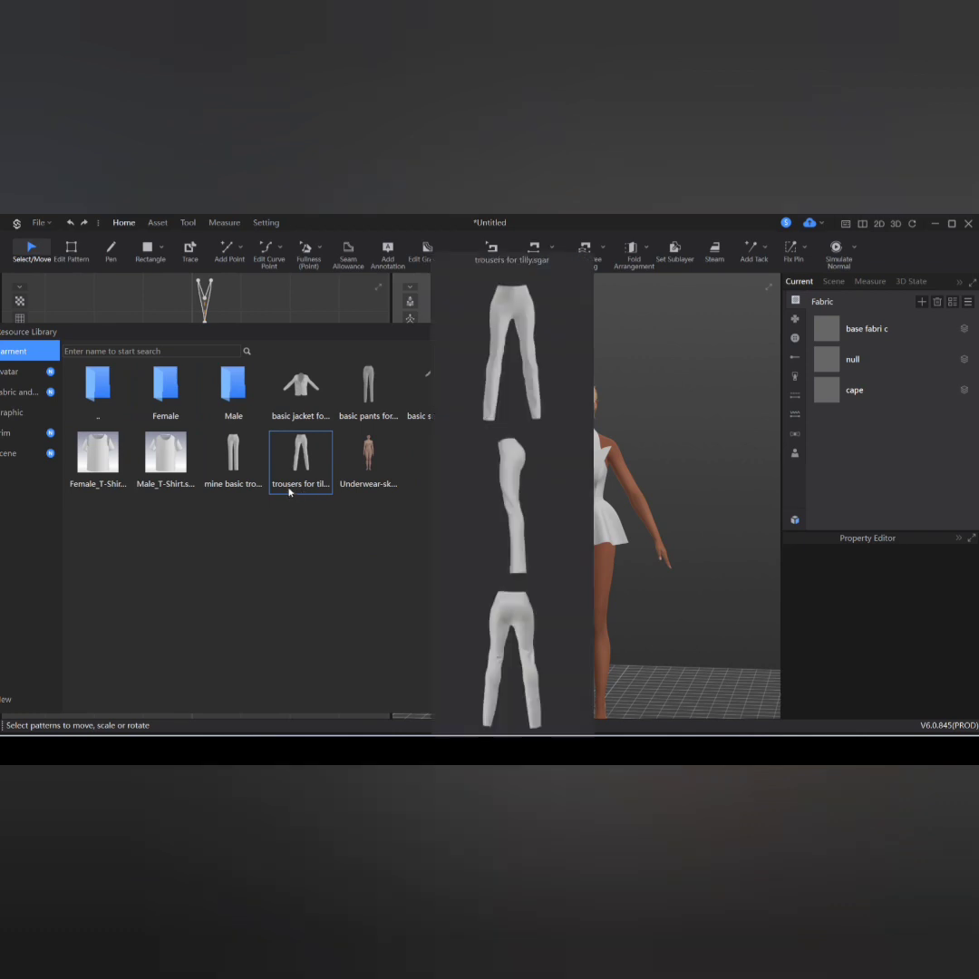
pyautogui.doubleClick(232, 473)
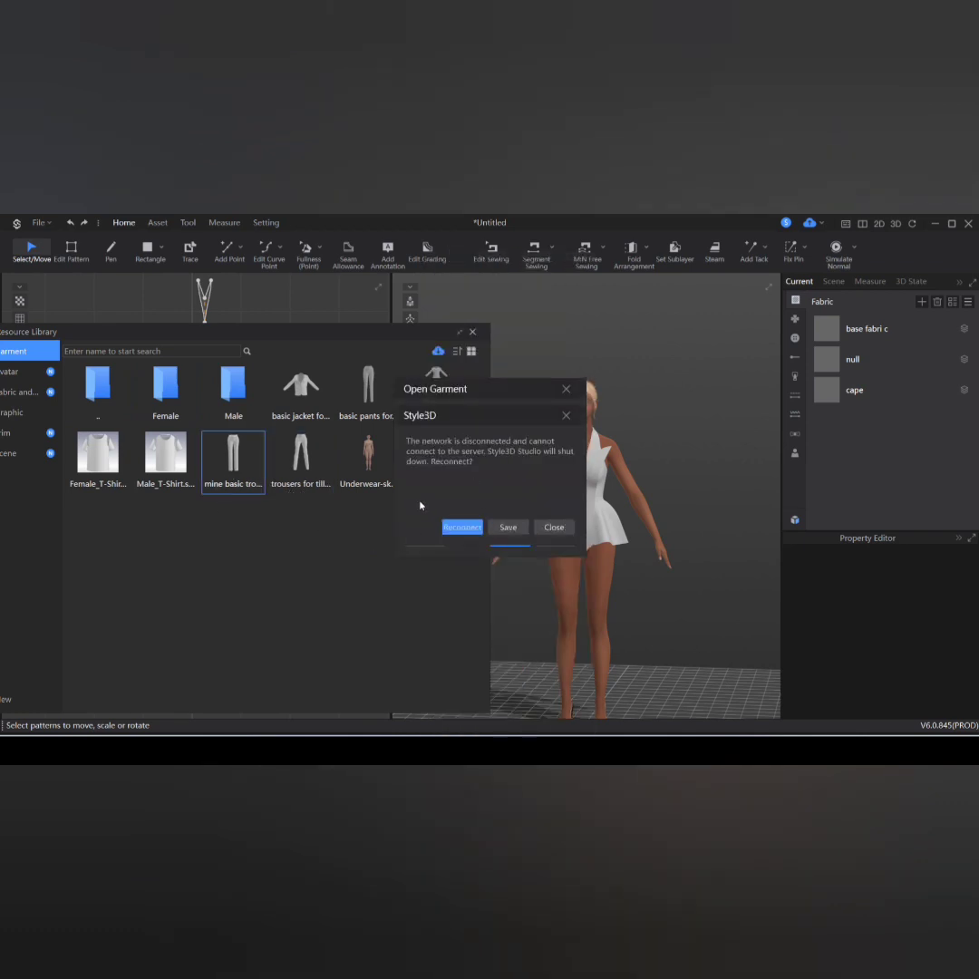
# Step: Reconnect to the server, load the basic trousers with load type Add, and close the Resource Library
pyautogui.click(471, 528)
pyautogui.click(517, 430)
pyautogui.click(507, 450)
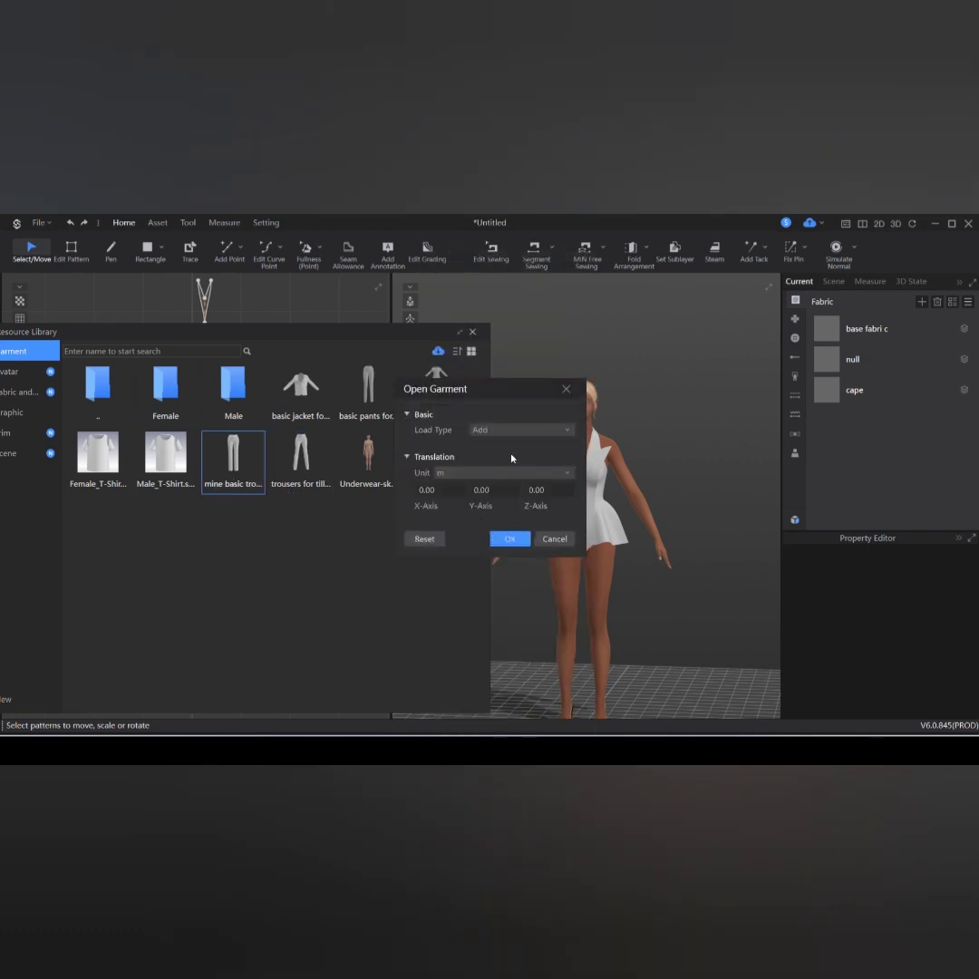
pyautogui.click(510, 538)
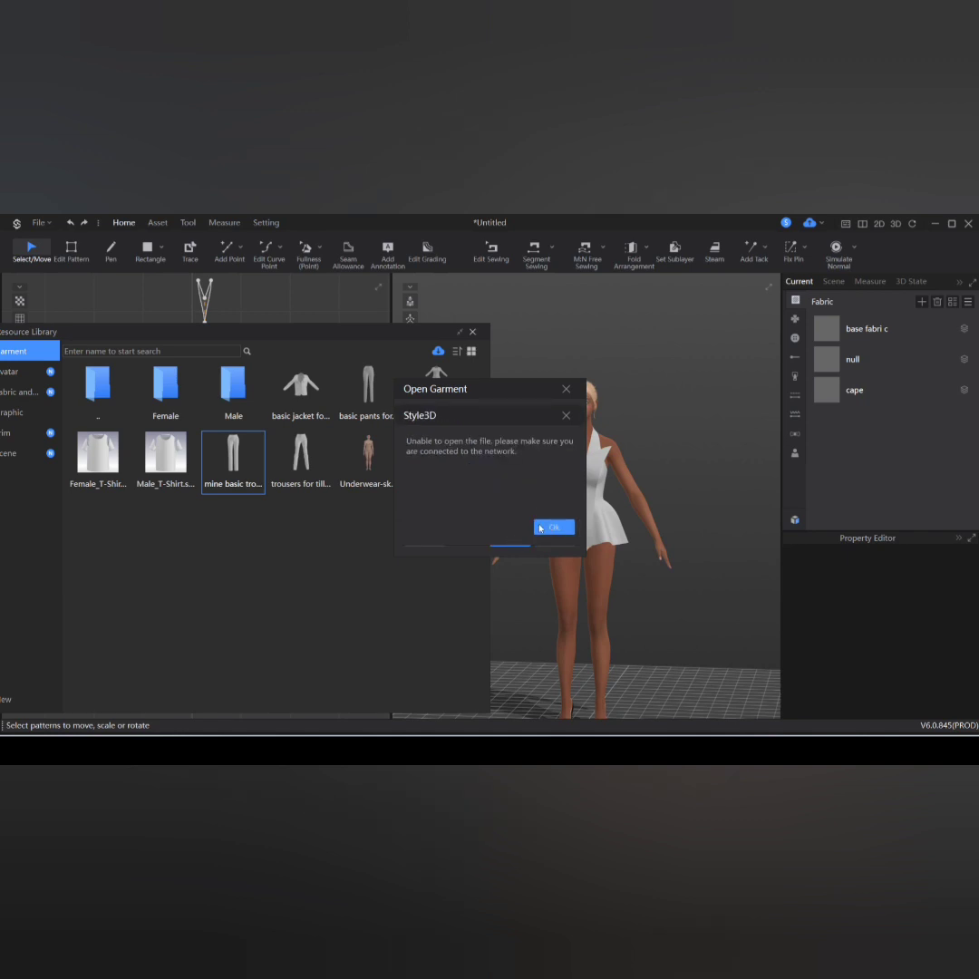
pyautogui.click(541, 528)
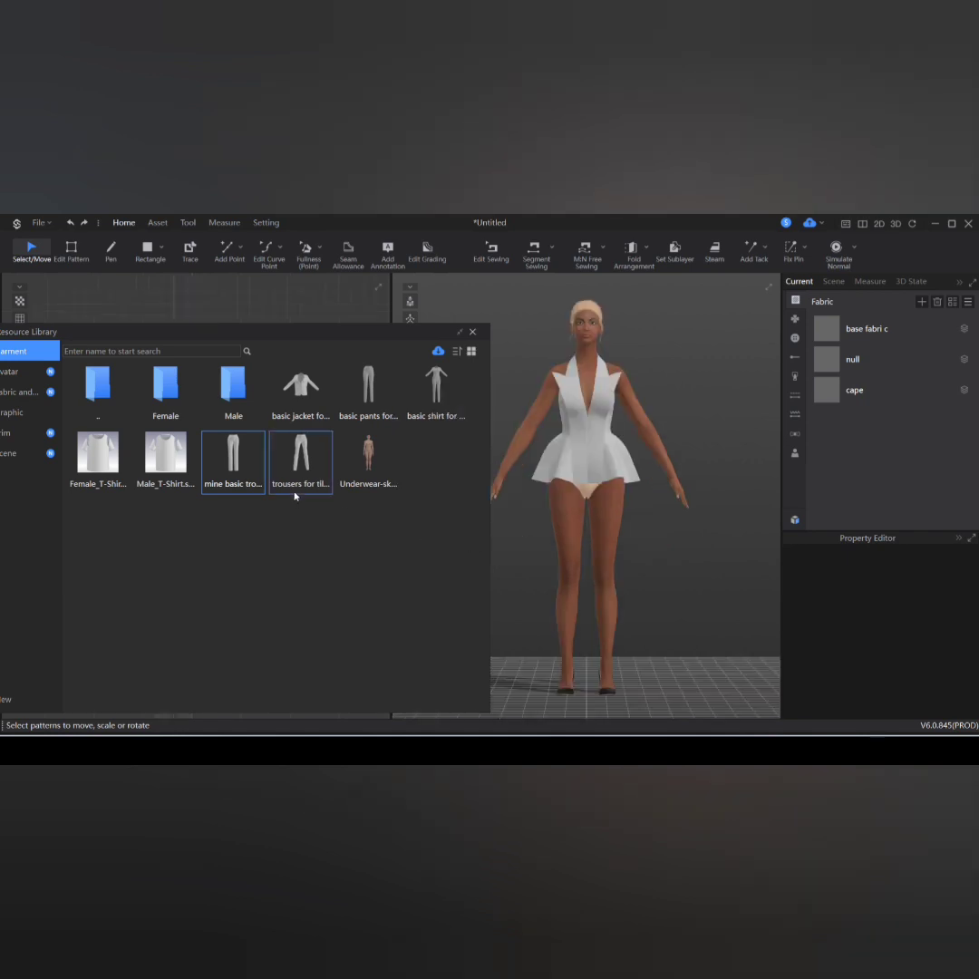
pyautogui.click(472, 331)
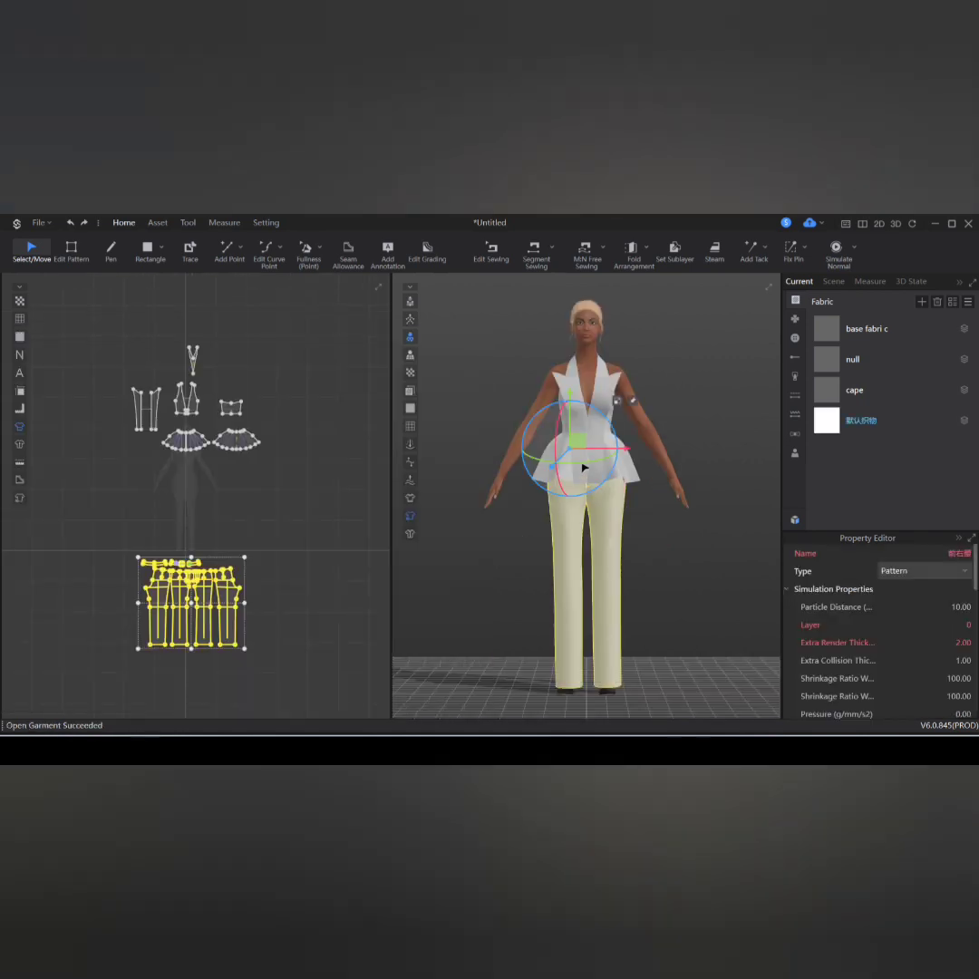
# Step: Deactivate the pattern and sewing of all dress pieces and hide those pieces in 3D, leaving only the trousers shown
pyautogui.moveTo(96, 319); pyautogui.dragTo(306, 485)
pyautogui.rightClick(230, 435)
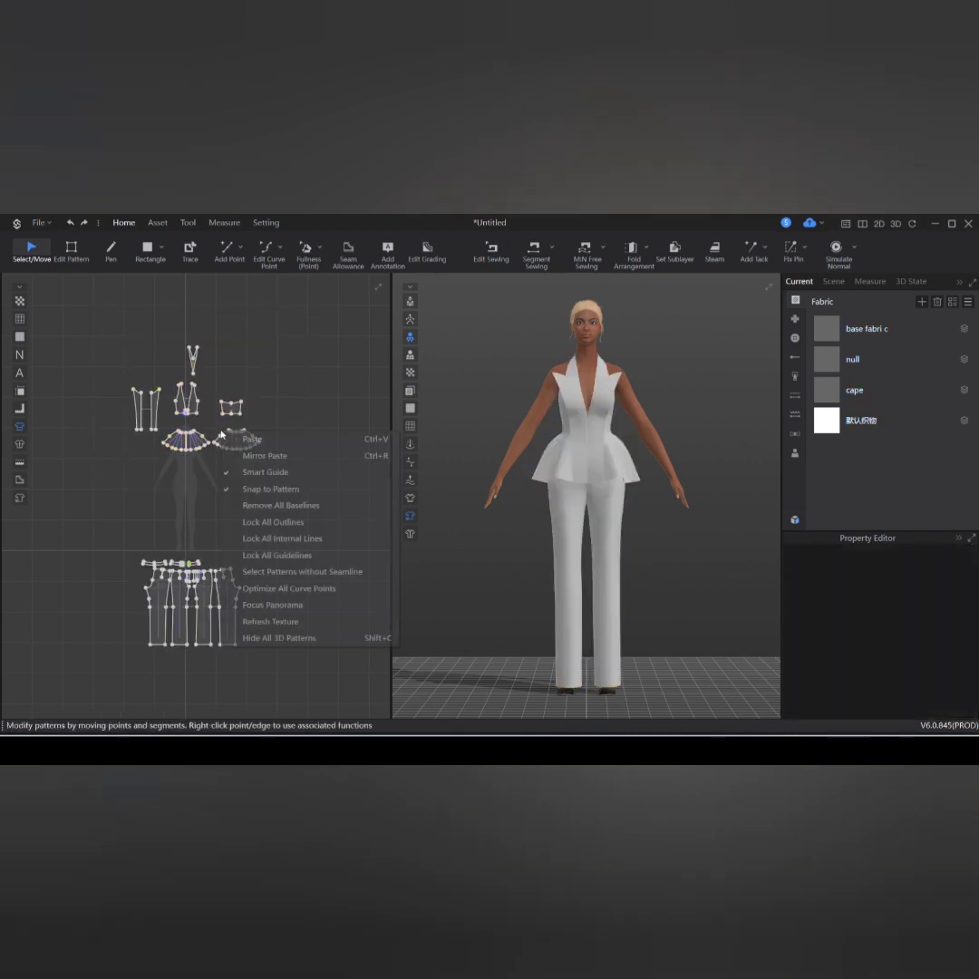
pyautogui.click(109, 331)
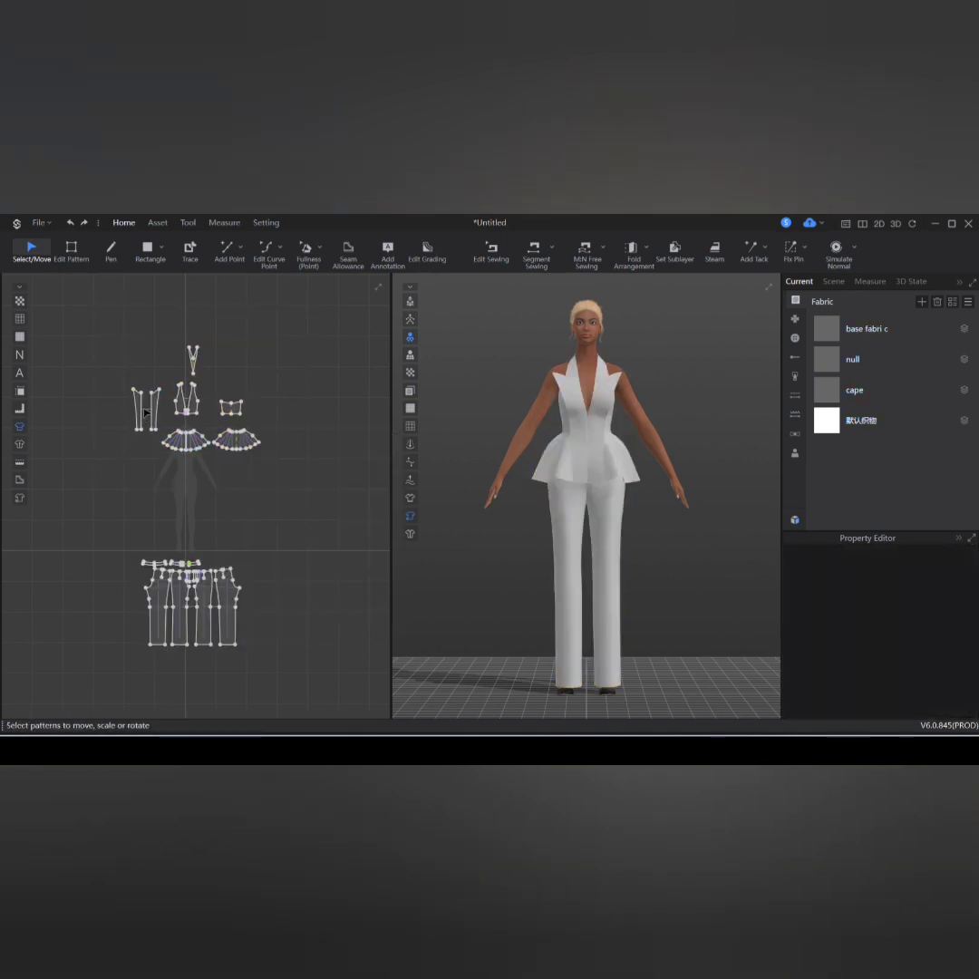
pyautogui.moveTo(116, 332); pyautogui.dragTo(328, 509)
pyautogui.rightClick(201, 372)
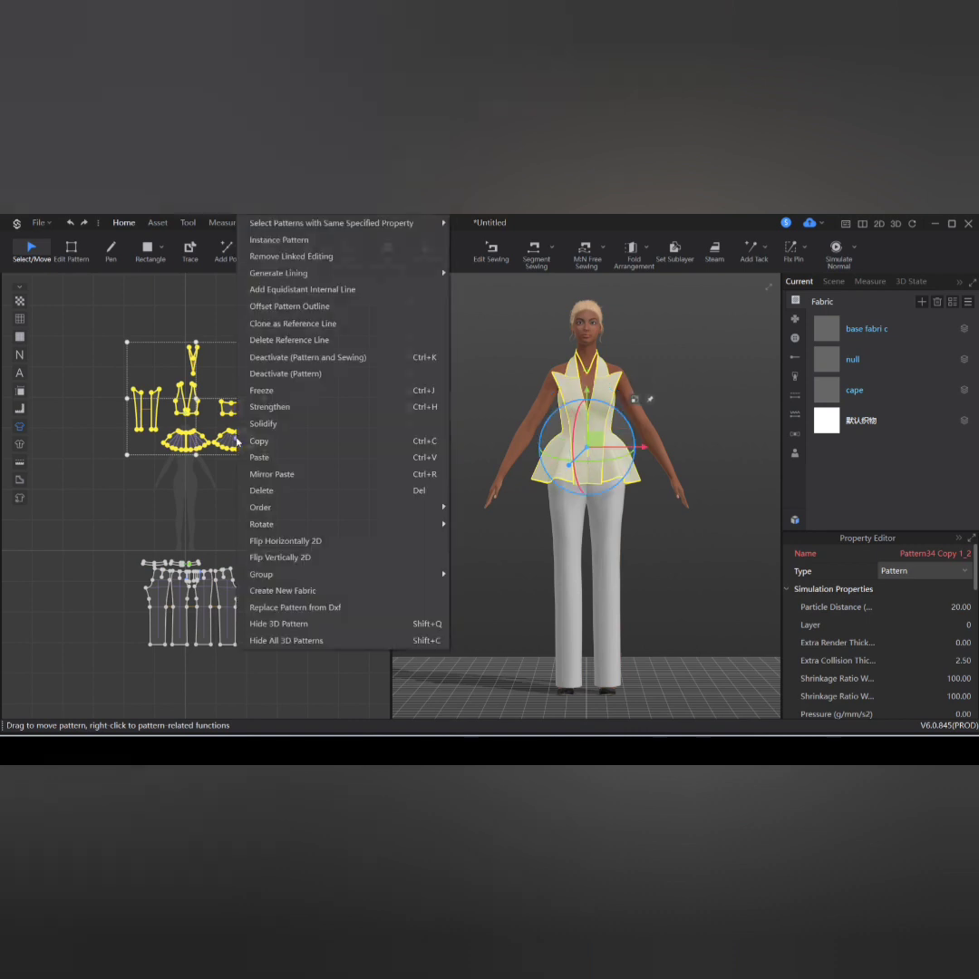
pyautogui.click(276, 362)
pyautogui.rightClick(240, 439)
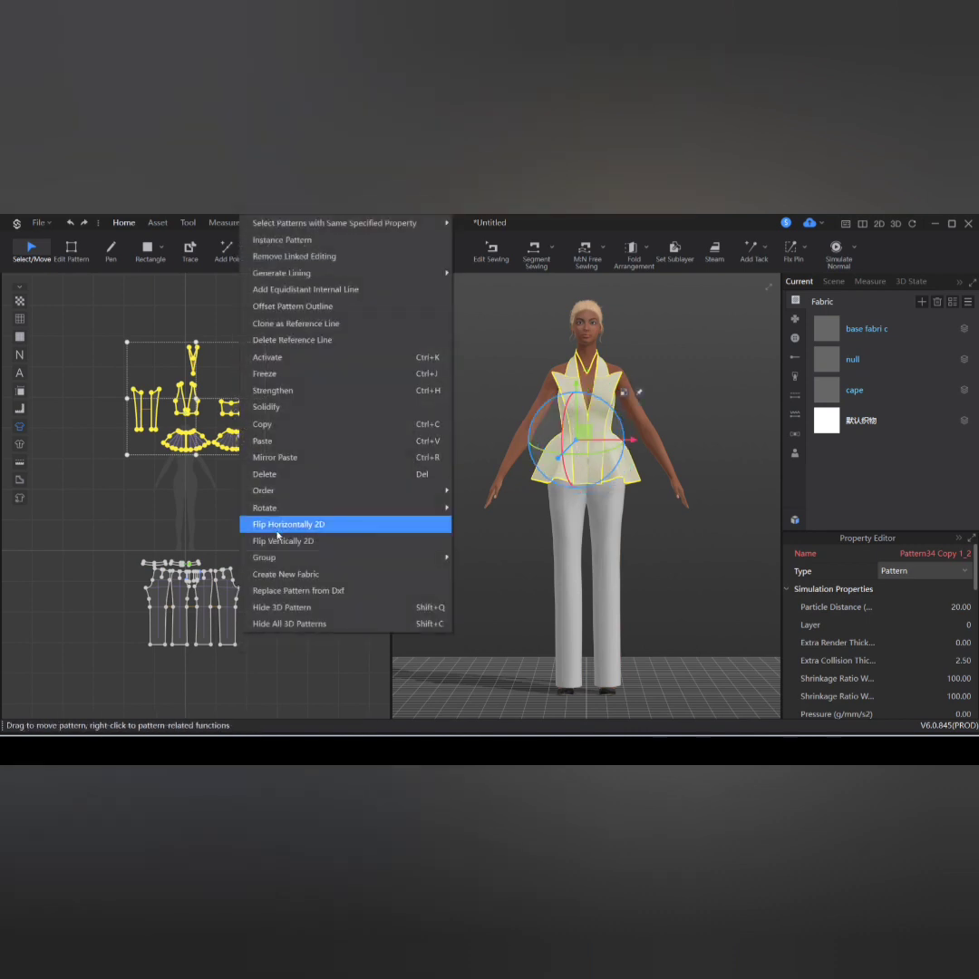
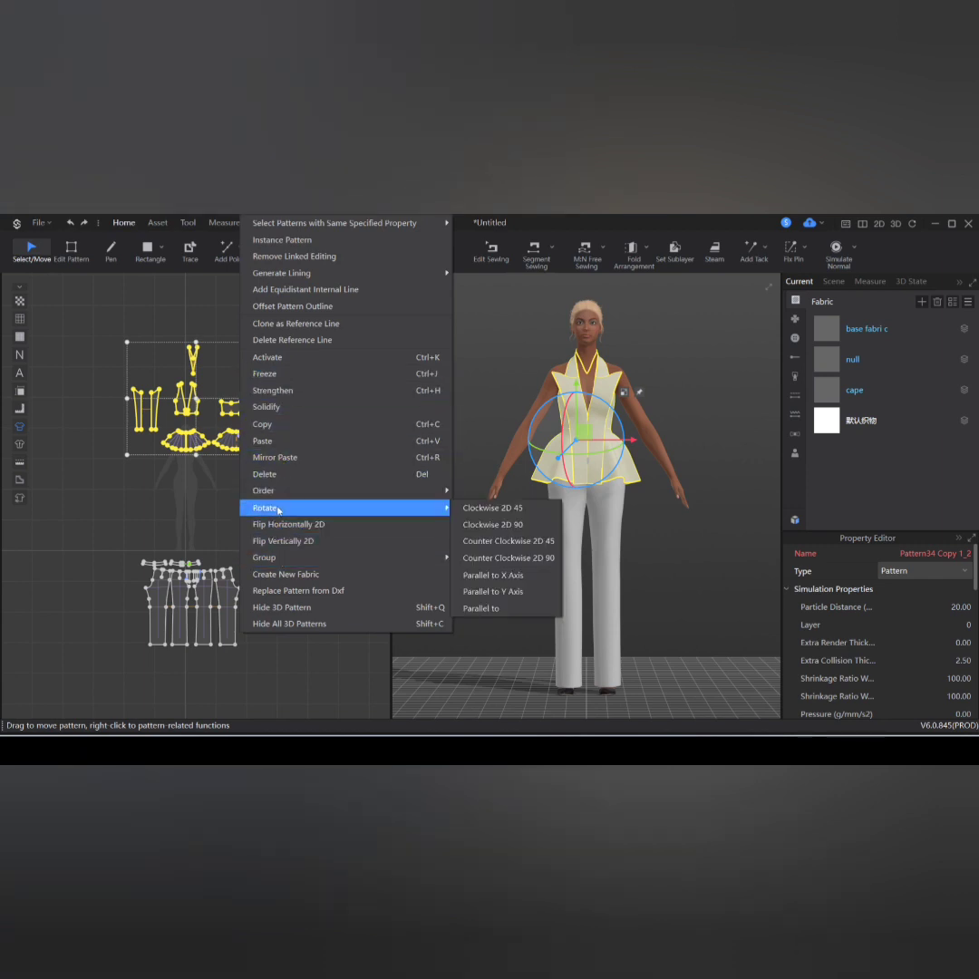
pyautogui.click(290, 607)
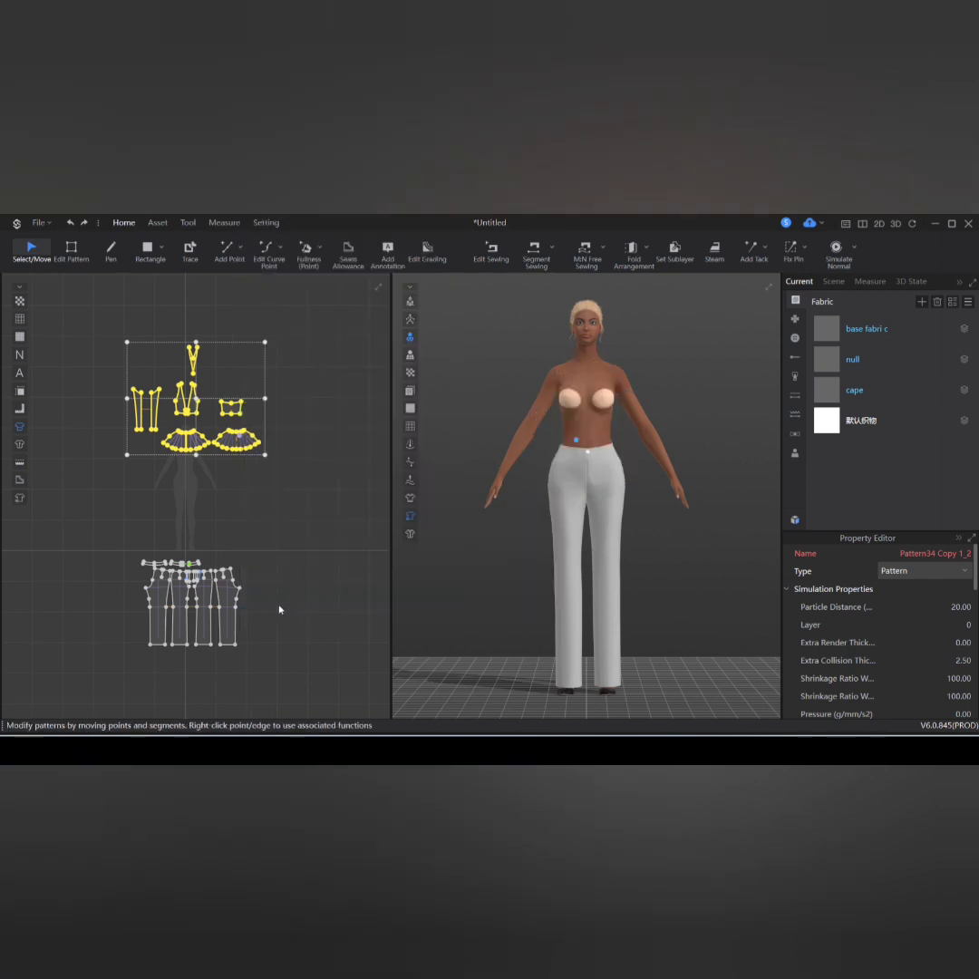
pyautogui.click(291, 520)
pyautogui.moveTo(671, 551); pyautogui.dragTo(648, 542, button='right')
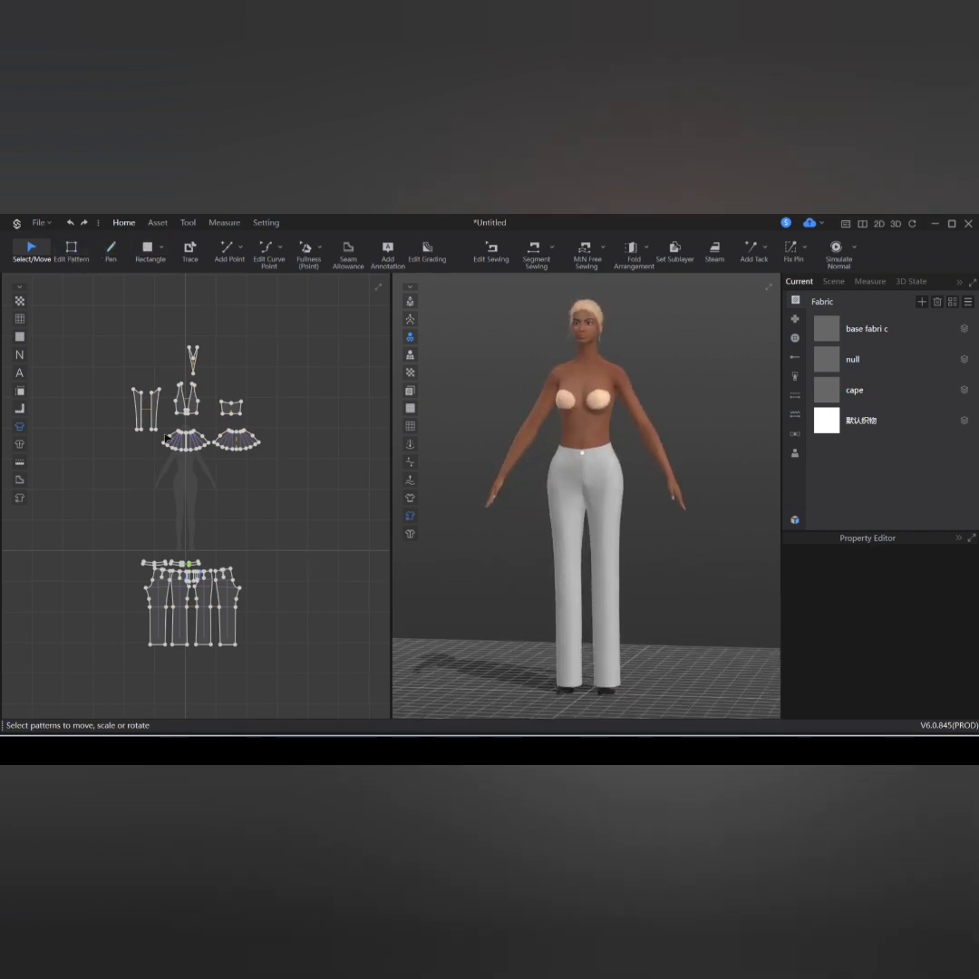
# Step: Lengthen the hem edges of all four trouser leg panels to 12 in, extending in both directions, and simulate the flared trousers
pyautogui.scroll(5, 188, 618)
pyautogui.moveTo(217, 689); pyautogui.dragTo(208, 564, button='middle')
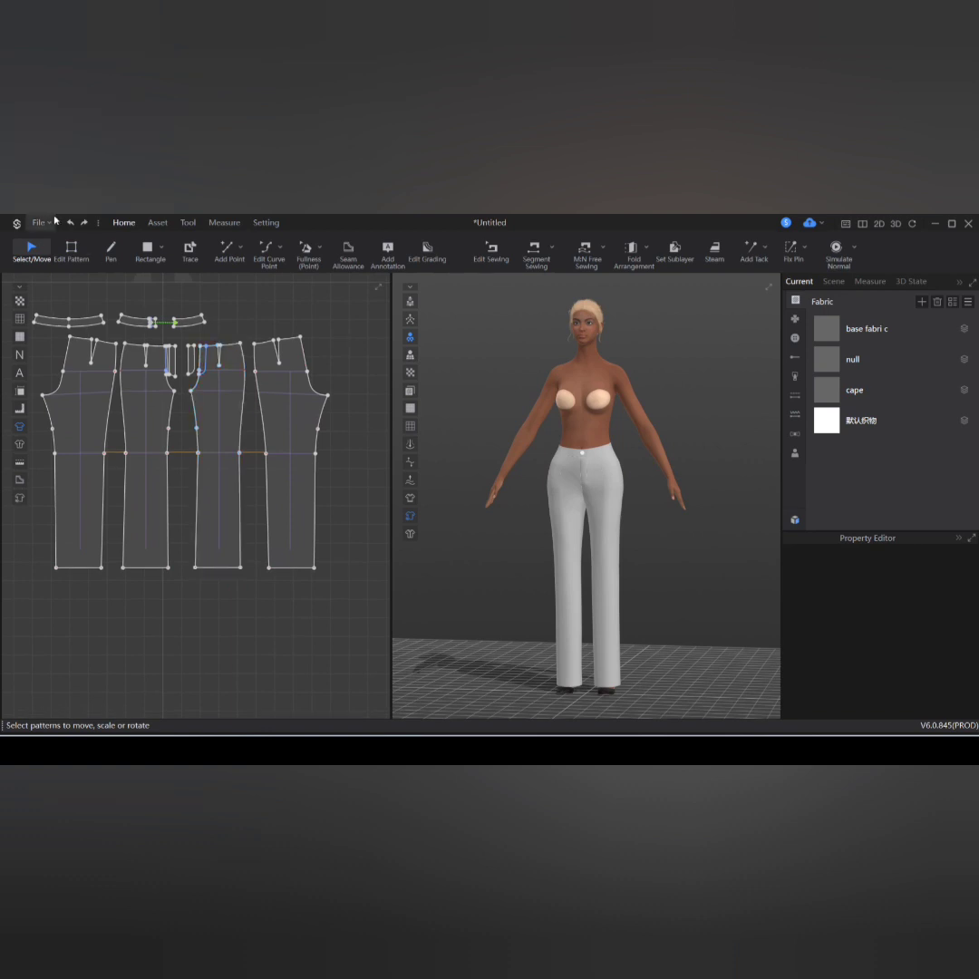
pyautogui.click(80, 258)
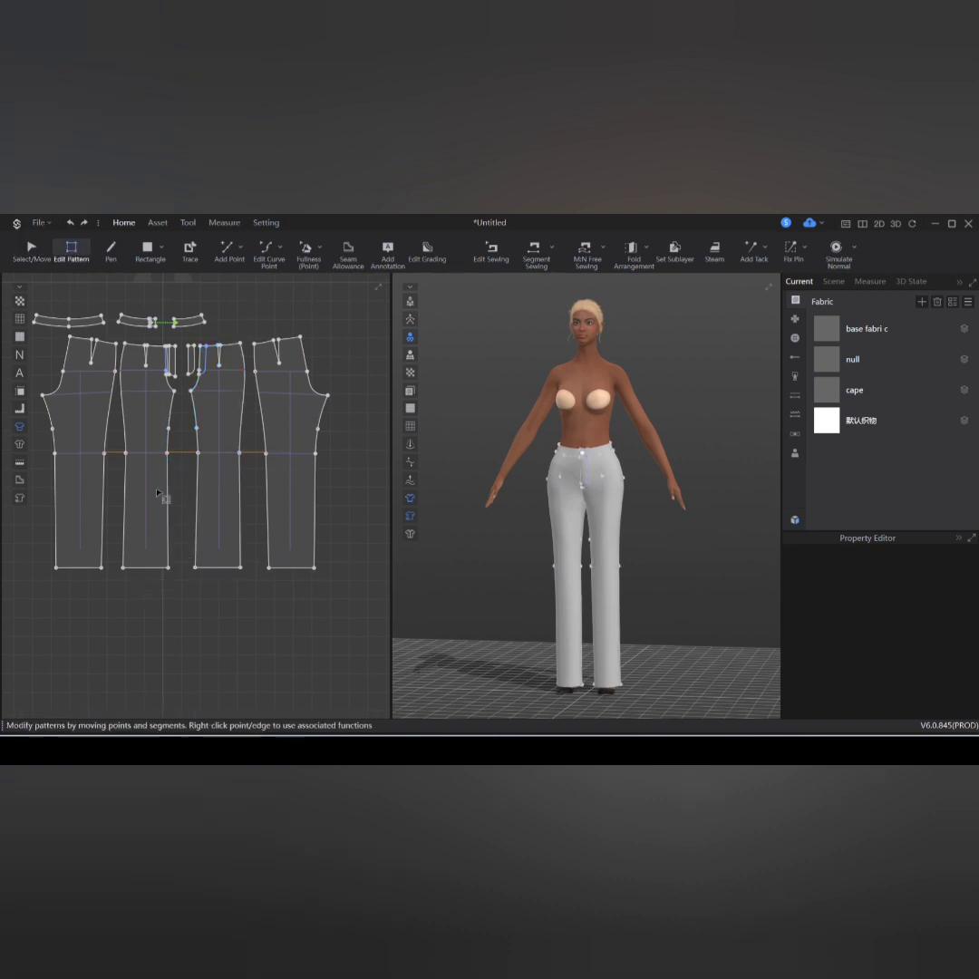
pyautogui.click(152, 567)
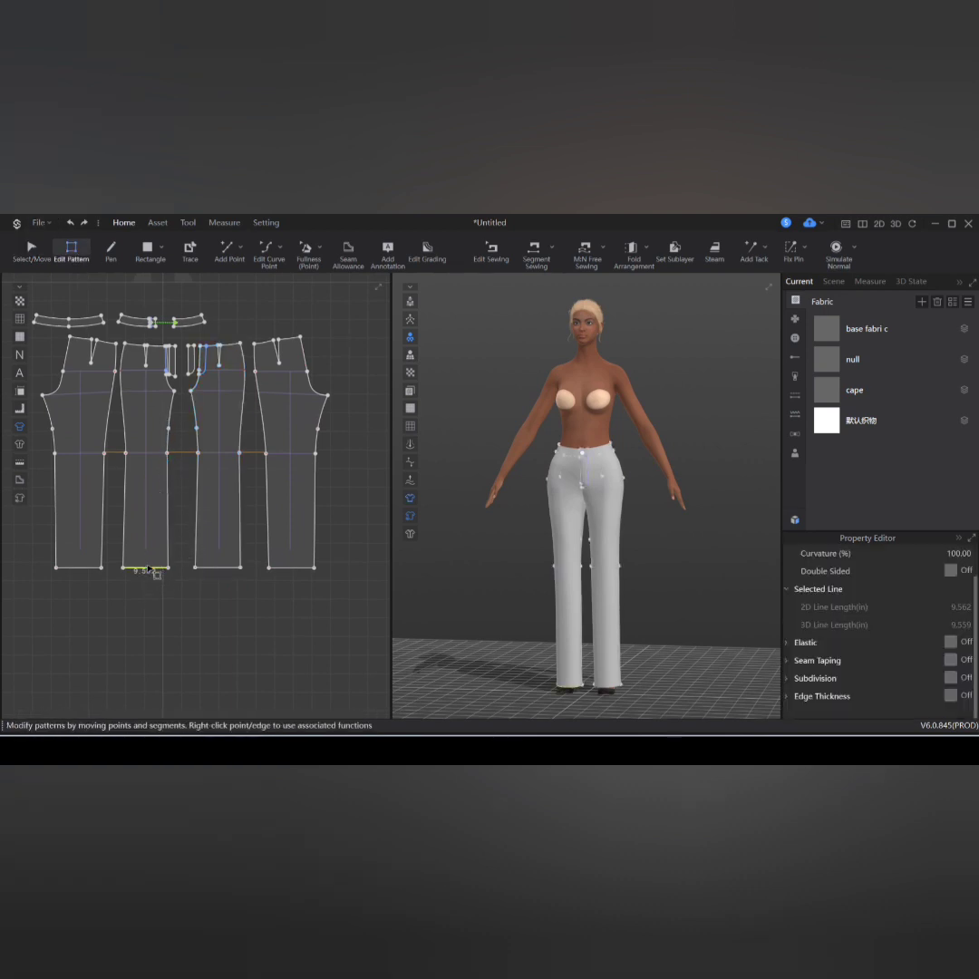
pyautogui.keyDown('shift'); pyautogui.click(222, 568); pyautogui.keyUp('shift')
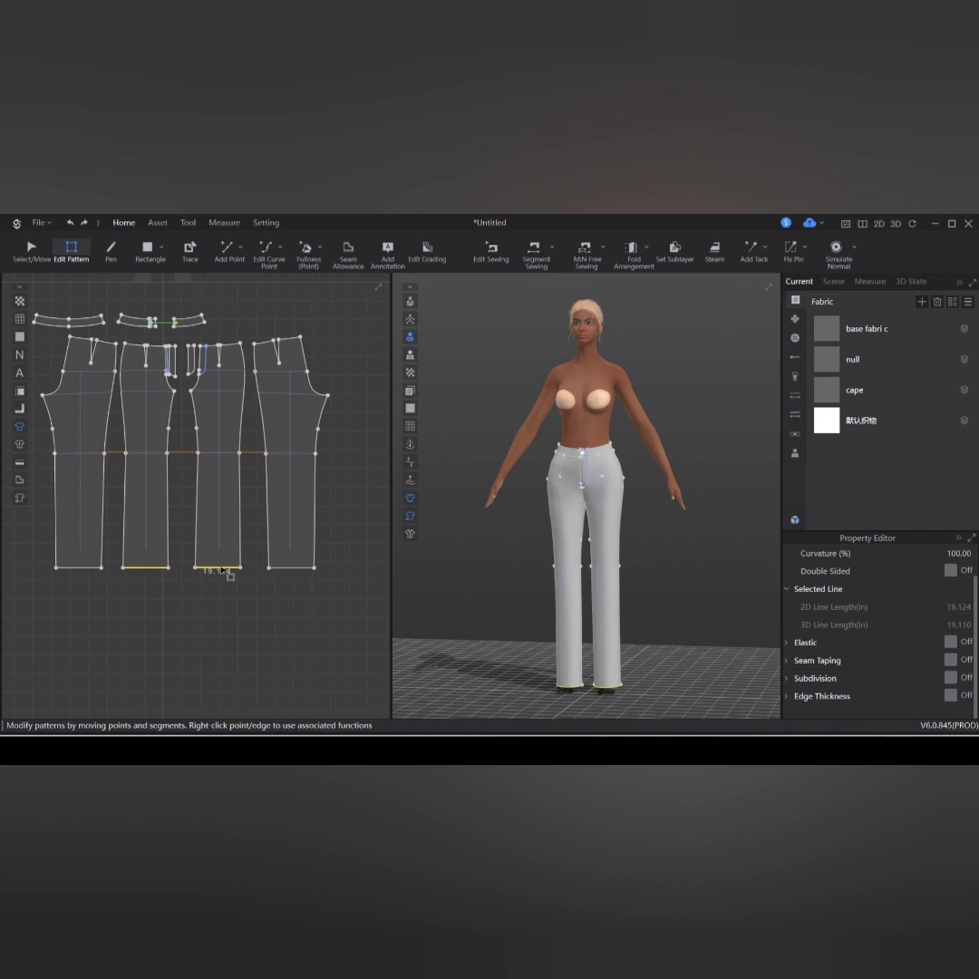
pyautogui.keyDown('shift'); pyautogui.click(287, 568); pyautogui.keyUp('shift')
pyautogui.rightClick(286, 569)
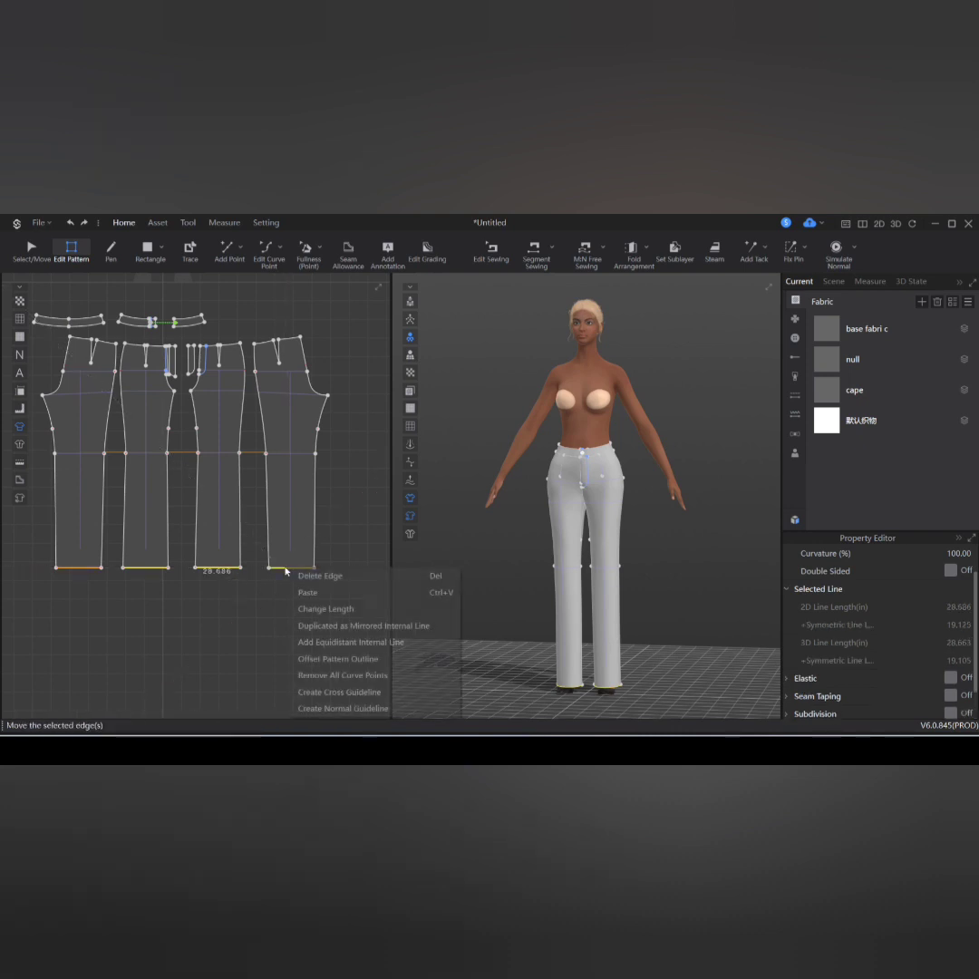
pyautogui.click(333, 608)
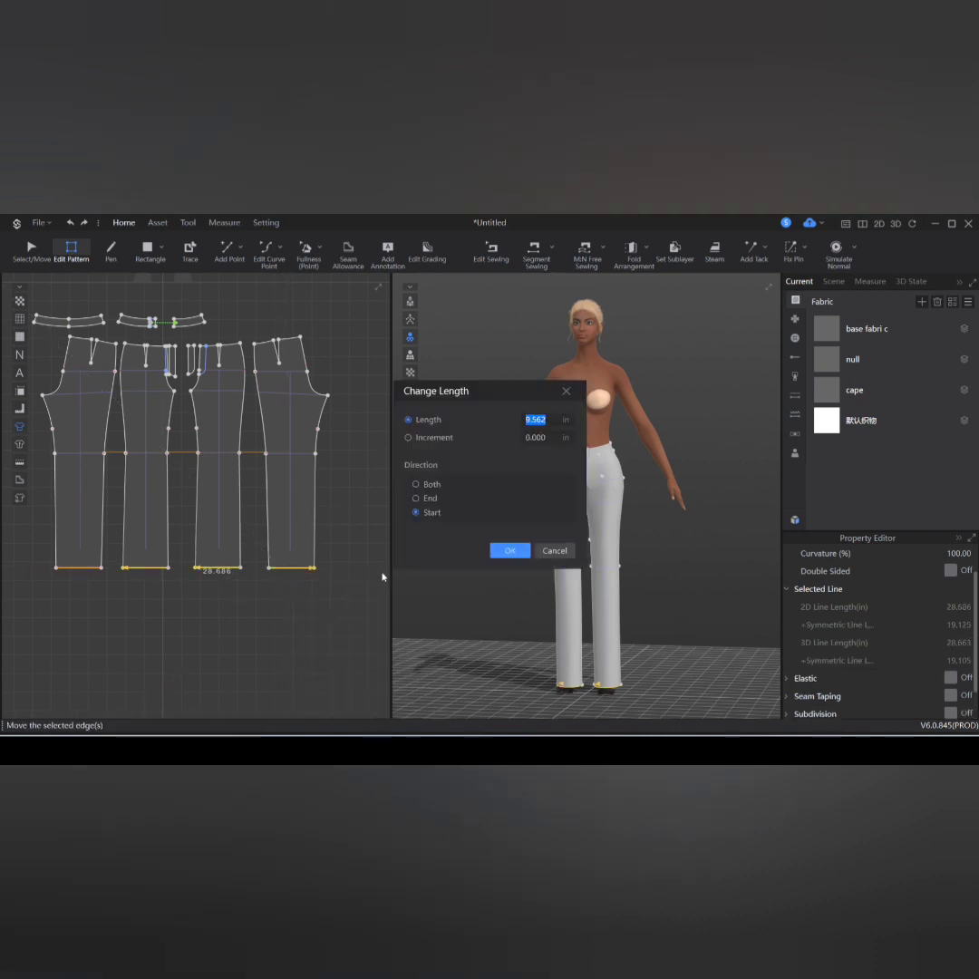
pyautogui.write('12')
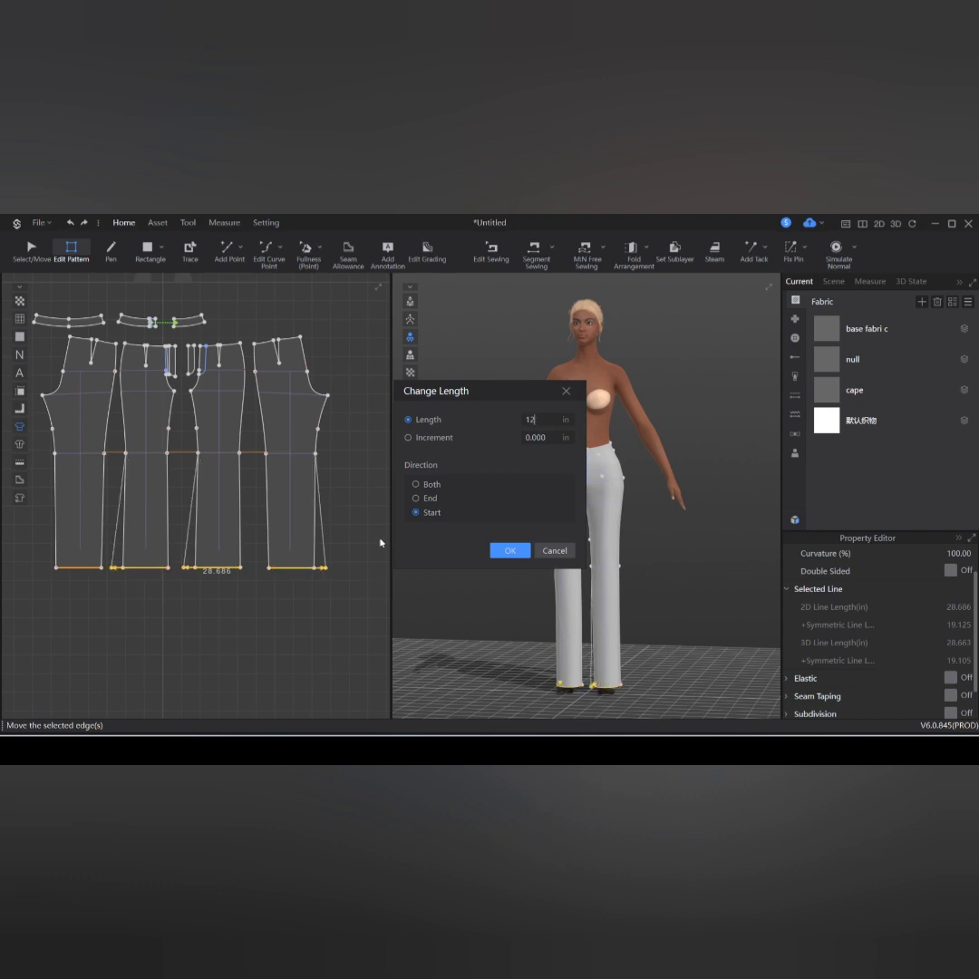
pyautogui.click(416, 485)
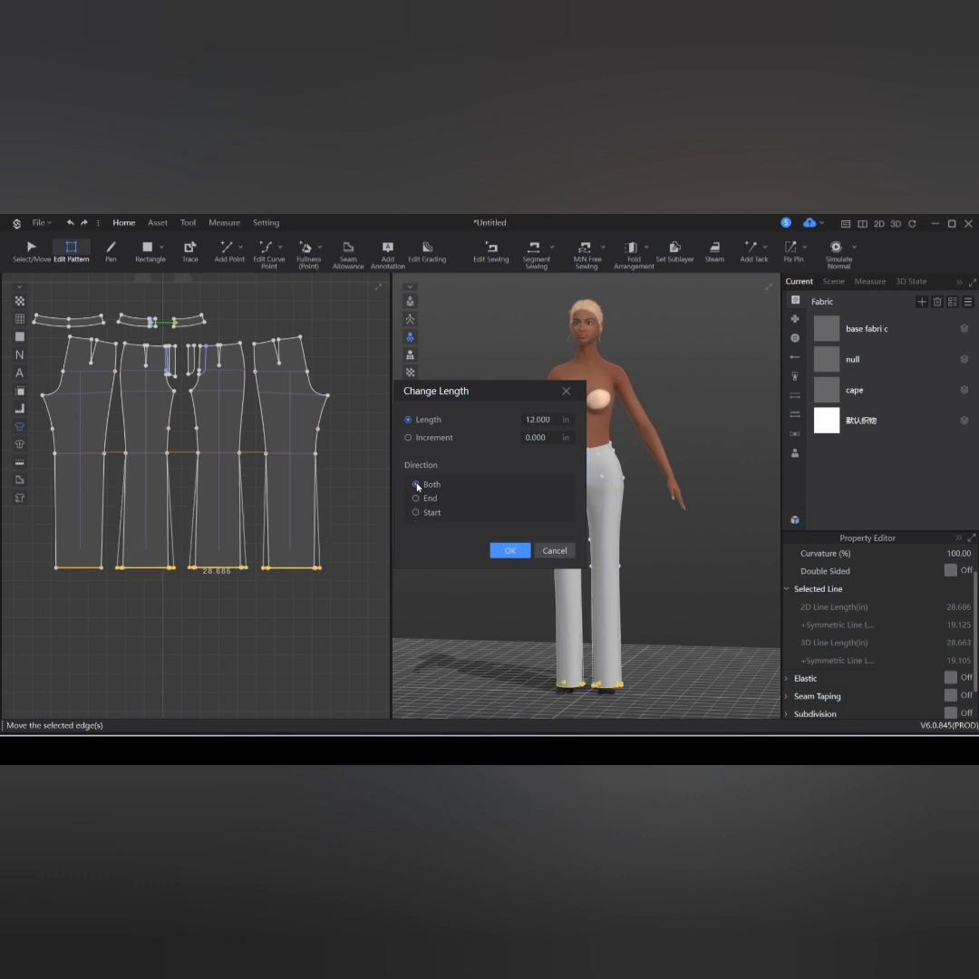
pyautogui.click(506, 550)
pyautogui.click(838, 248)
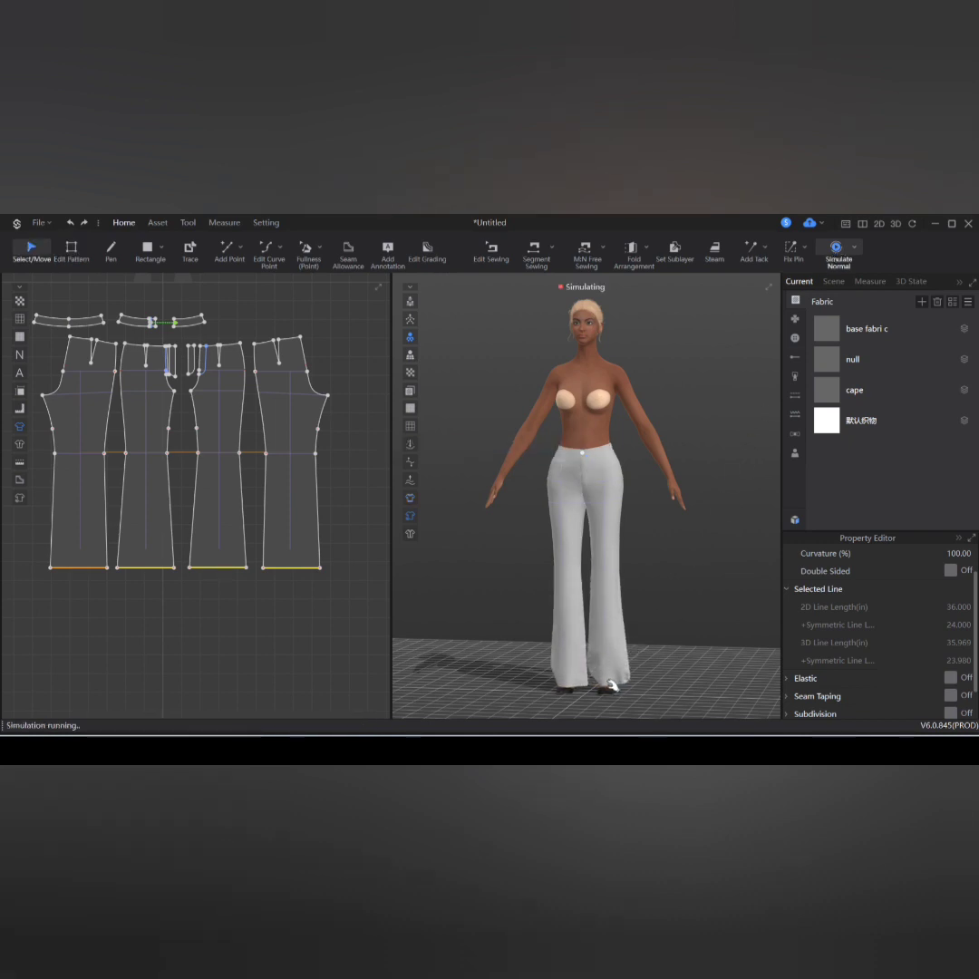
pyautogui.moveTo(637, 620); pyautogui.dragTo(660, 613, button='right')
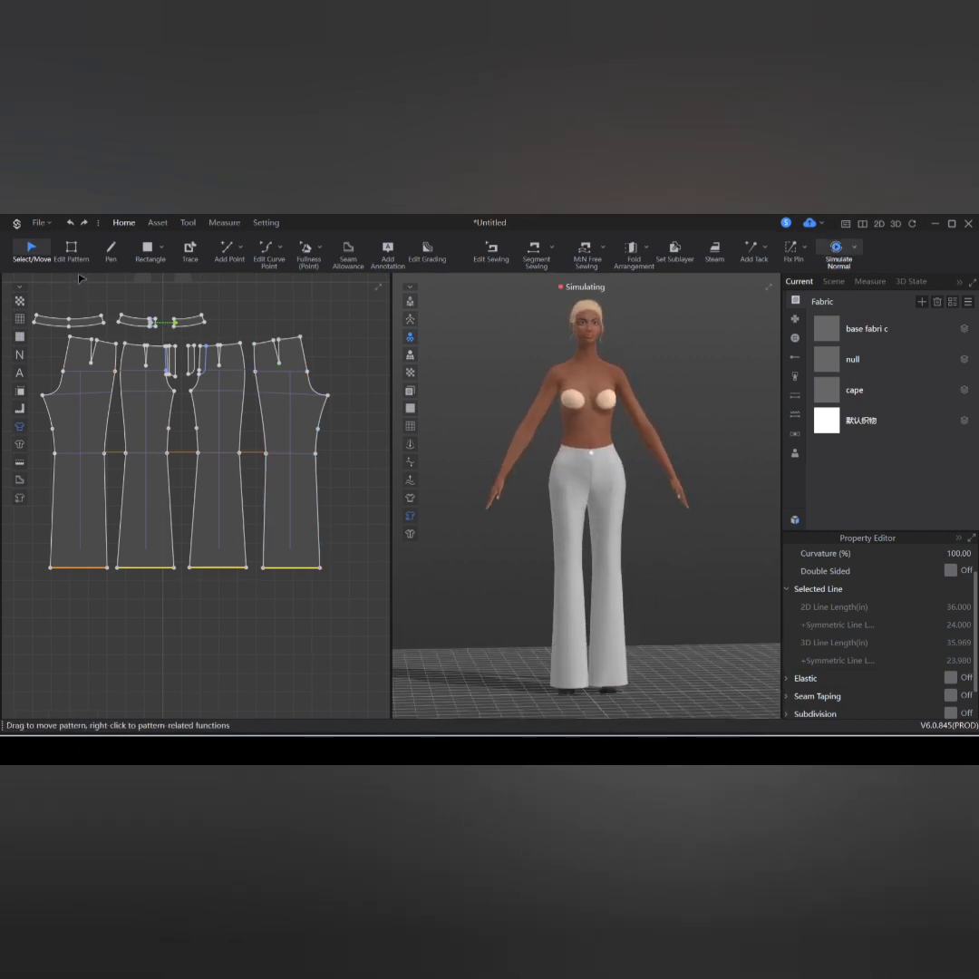
# Step: Move the side-seam knee points of both back leg panels slightly inward to narrow the knee
pyautogui.press('z')
pyautogui.scroll(1, 105, 458)
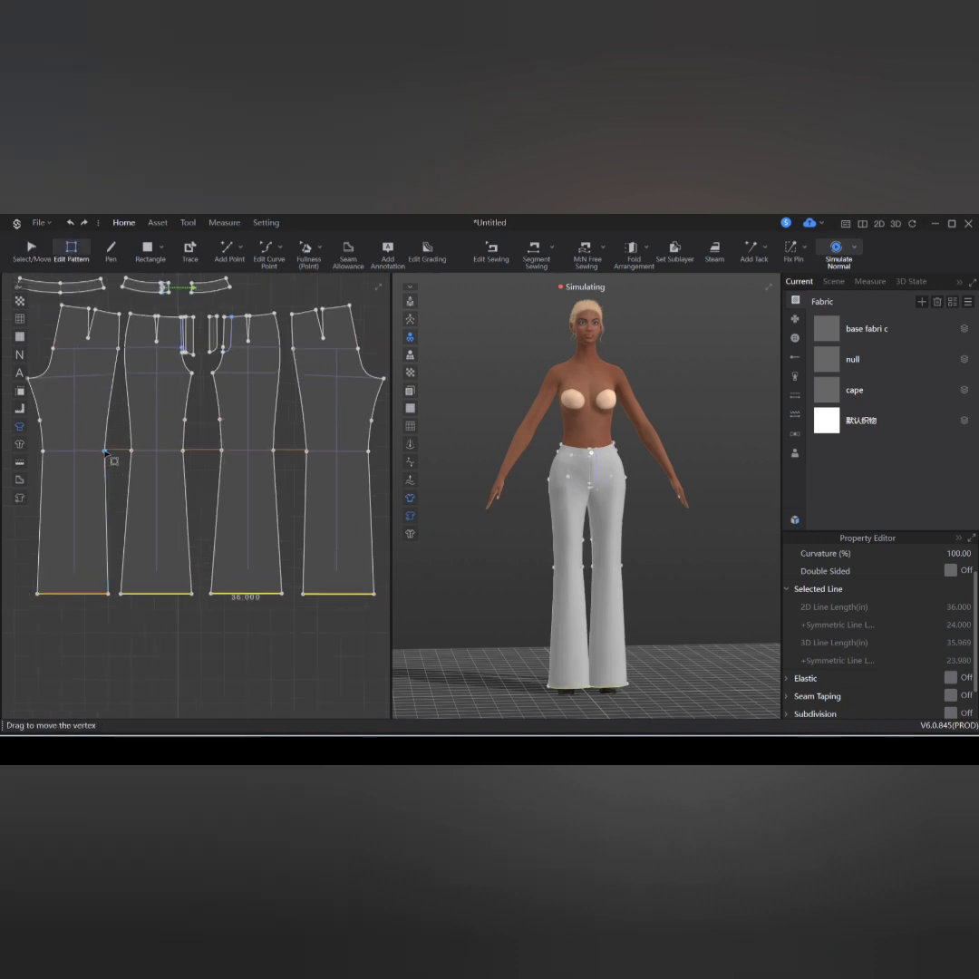
pyautogui.click(104, 451)
pyautogui.press('space')
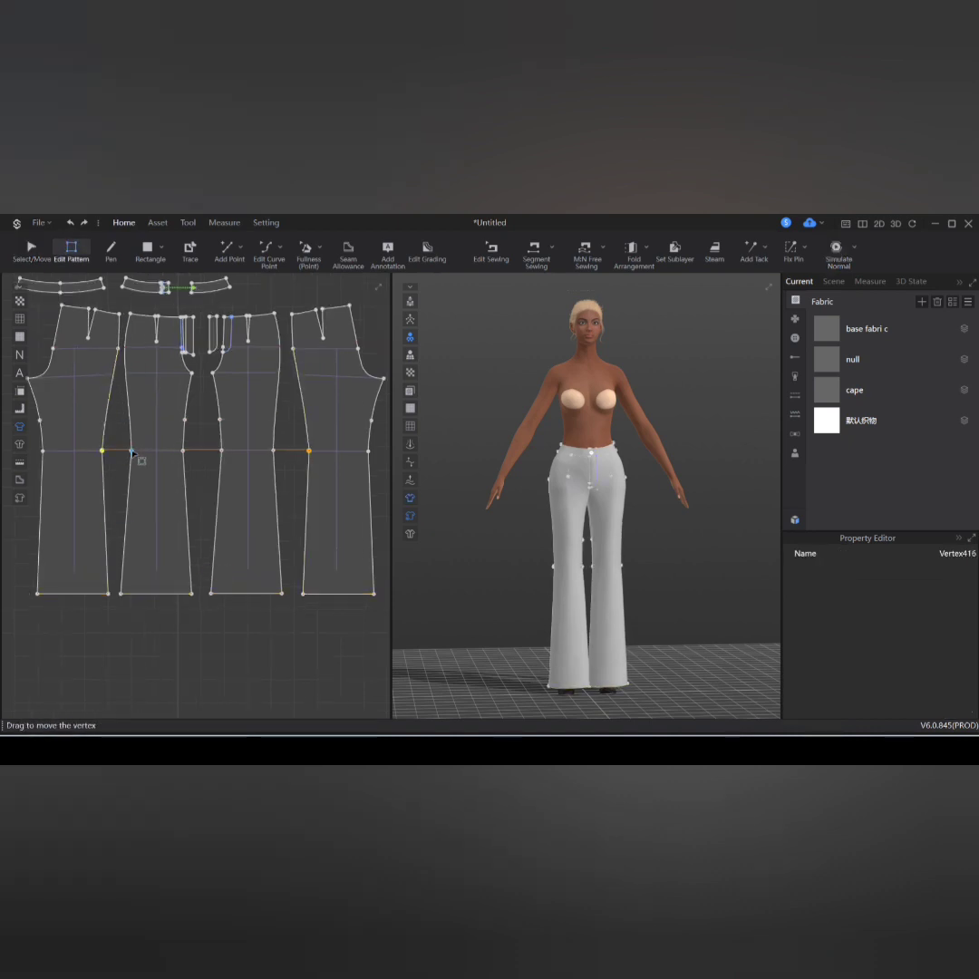
# Step: Move the inner and outer knee points of both front leg panels slightly inward, and simulate the narrower trouser knee
pyautogui.click(133, 452)
pyautogui.scroll(2, 143, 455)
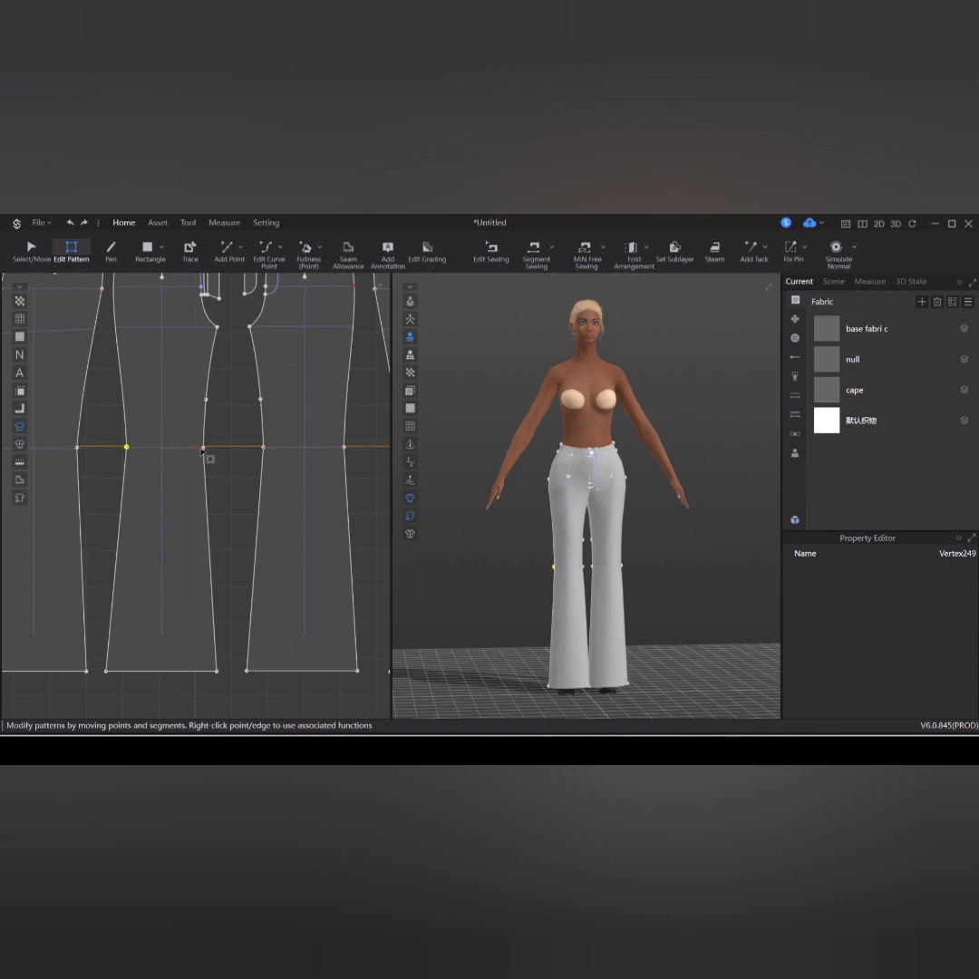
pyautogui.click(202, 448)
pyautogui.click(263, 448)
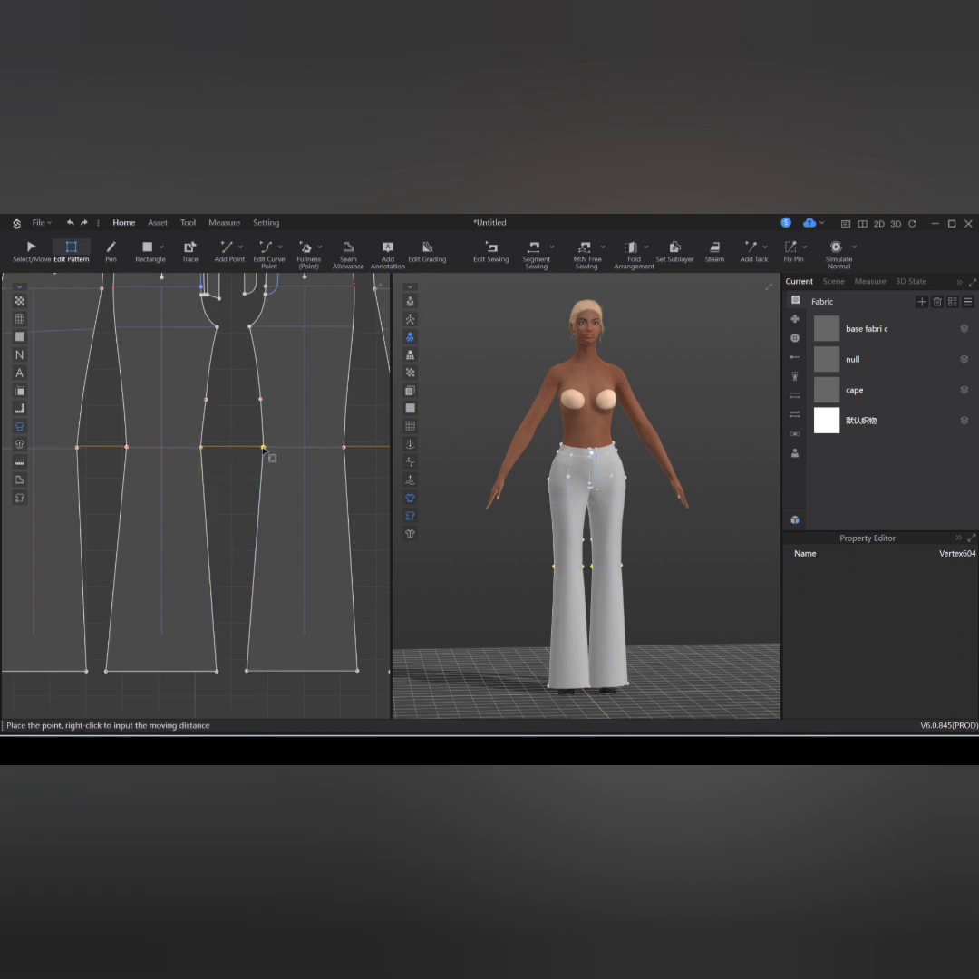
pyautogui.moveTo(263, 448); pyautogui.dragTo(266, 447)
pyautogui.moveTo(344, 448); pyautogui.dragTo(341, 449)
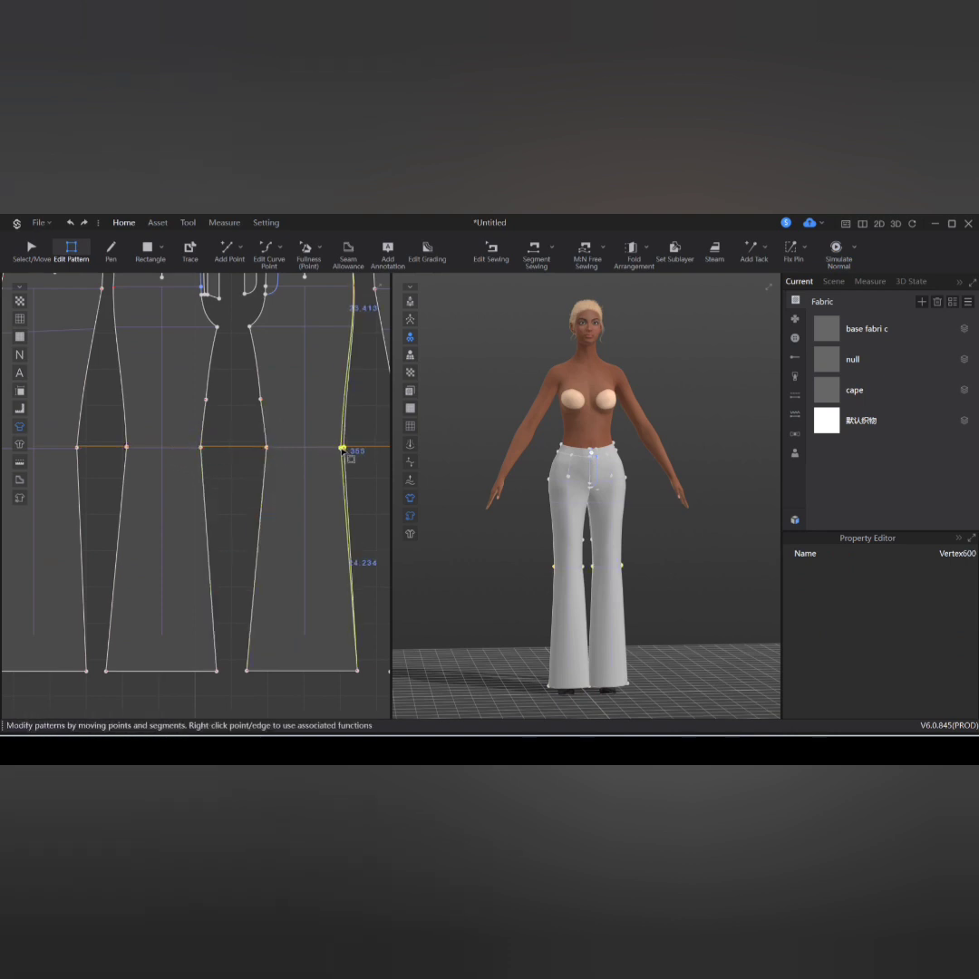
pyautogui.scroll(-5, 342, 451)
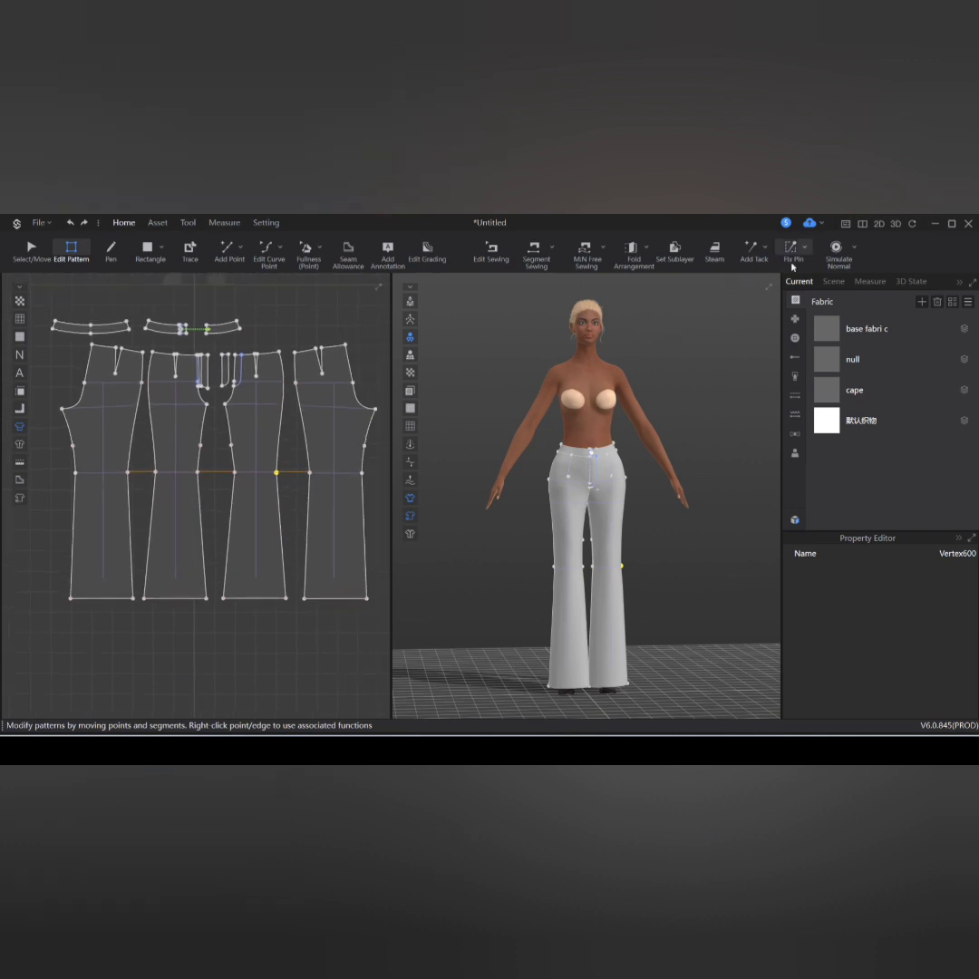
pyautogui.click(825, 263)
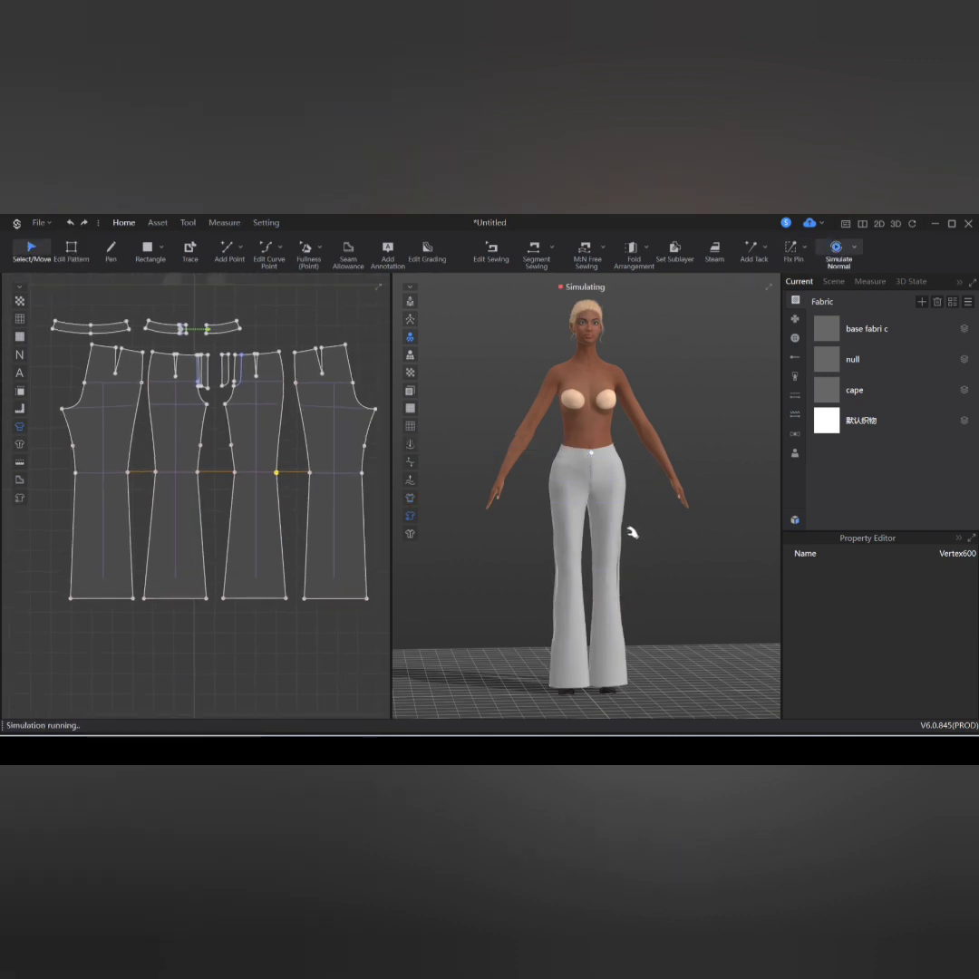
pyautogui.moveTo(644, 582); pyautogui.dragTo(609, 580, button='right')
pyautogui.click(71, 249)
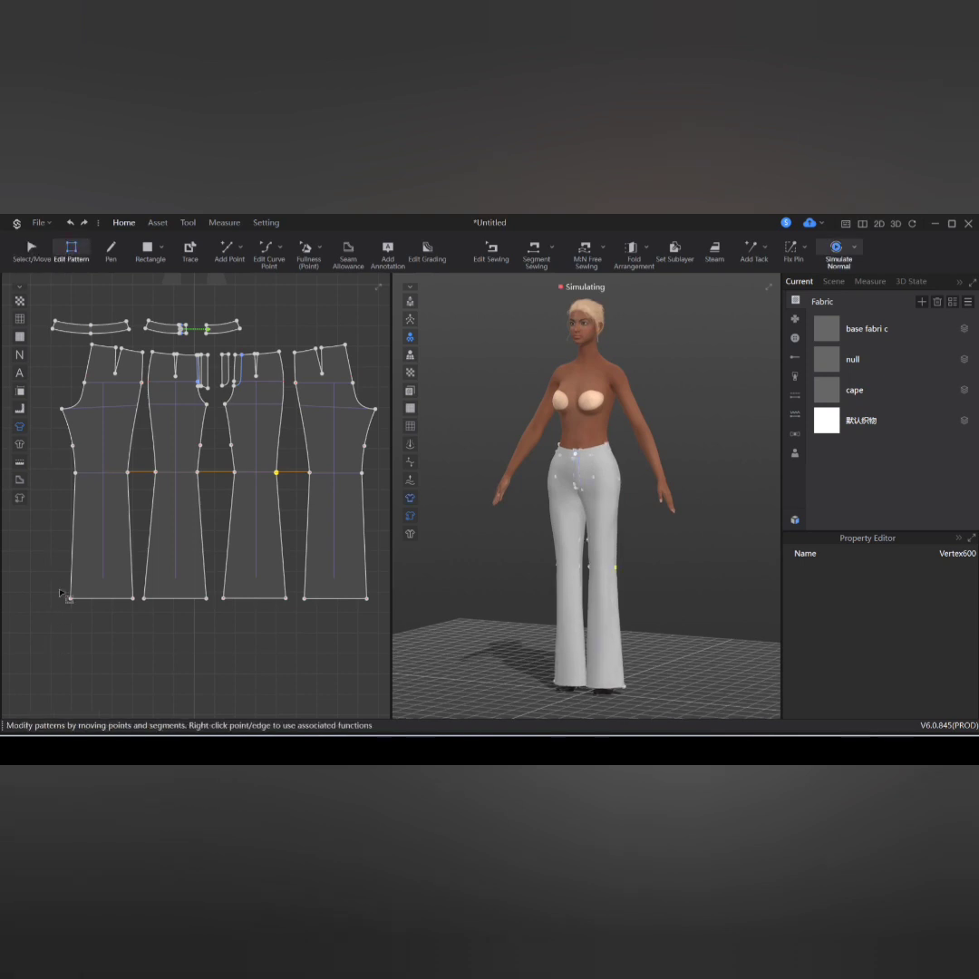
pyautogui.moveTo(58, 587); pyautogui.dragTo(352, 607)
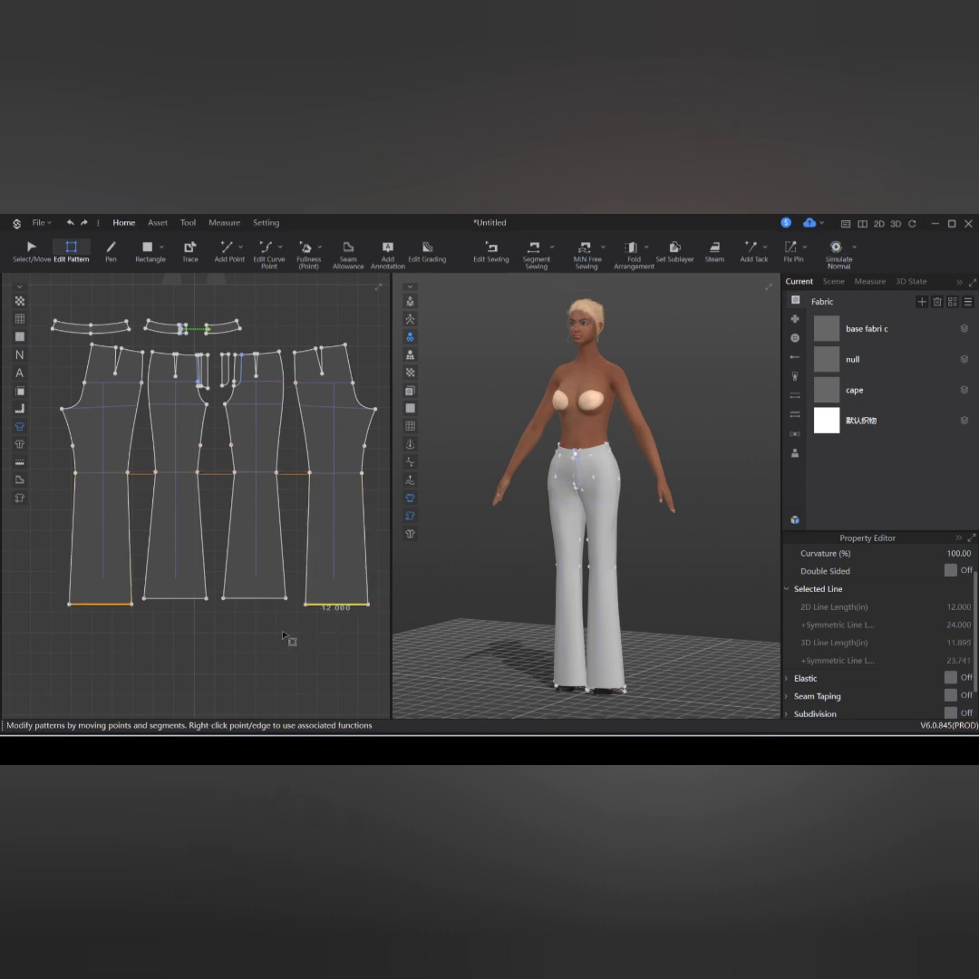
pyautogui.scroll(-2, 240, 656)
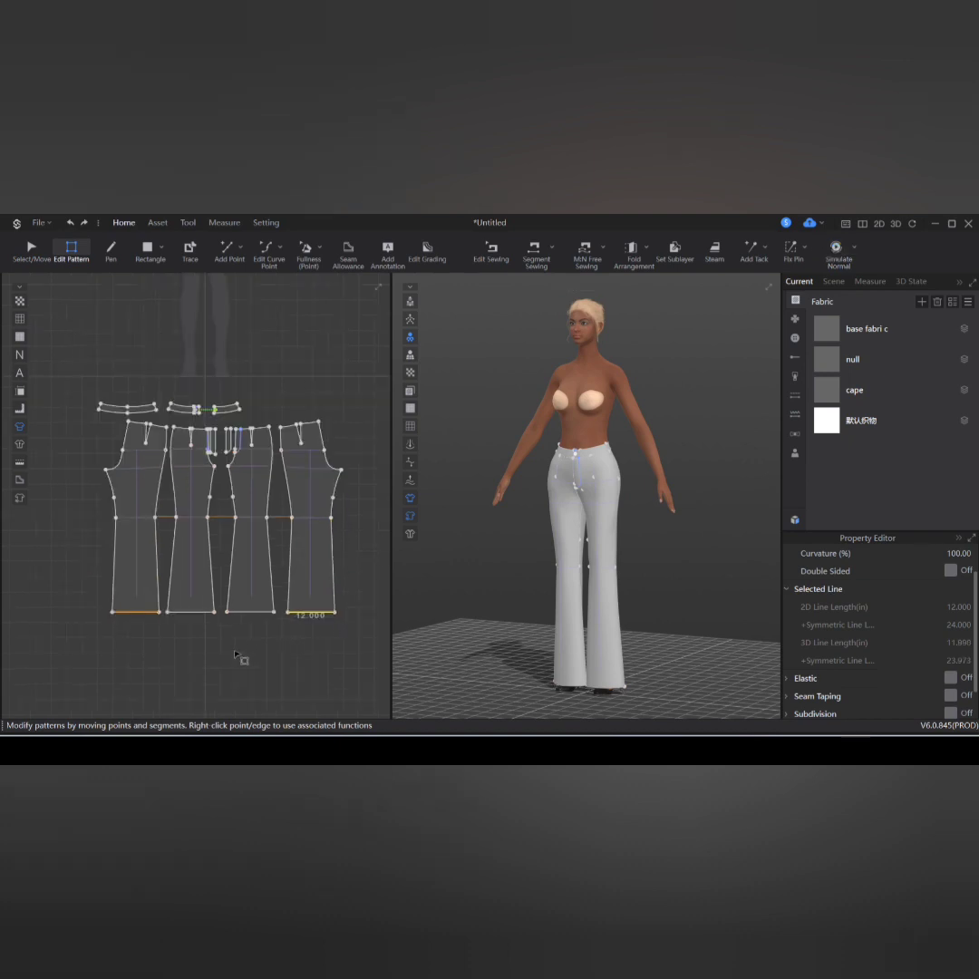
pyautogui.click(141, 637)
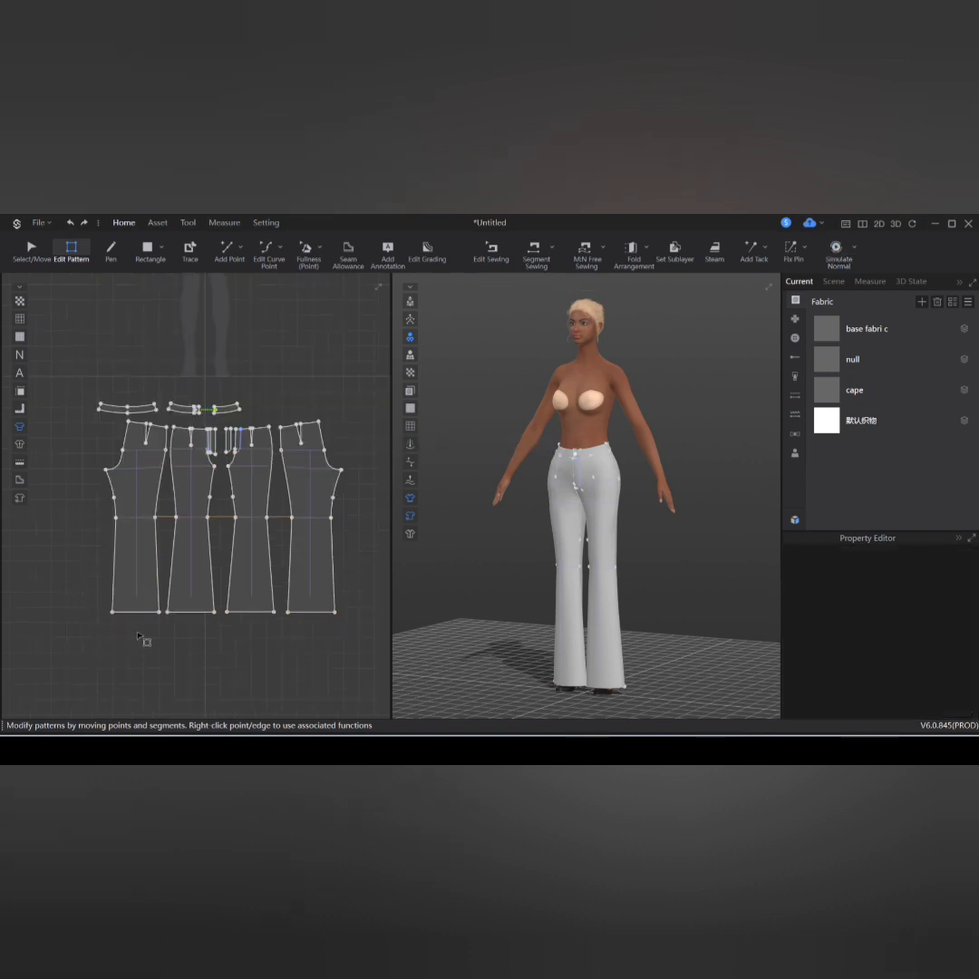
# Step: Lengthen all four trouser leg panels together by moving their hem edges slightly downward
pyautogui.moveTo(97, 596); pyautogui.dragTo(381, 629)
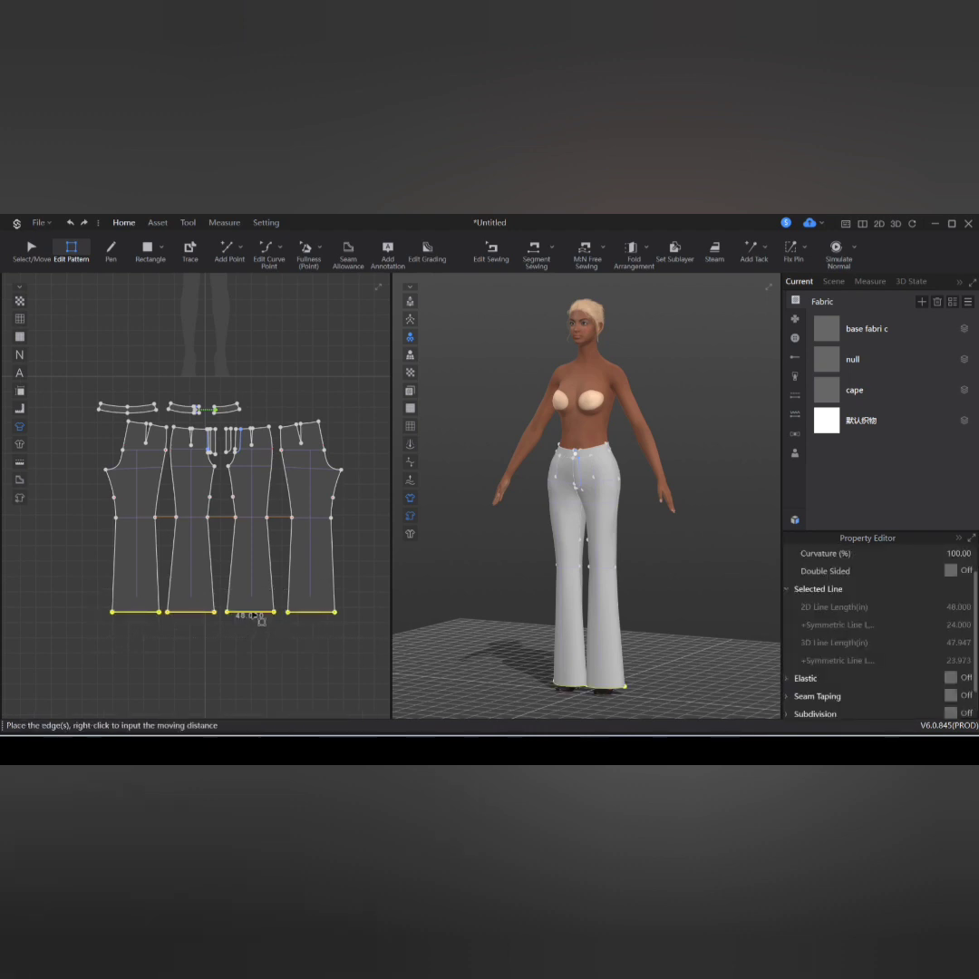
pyautogui.moveTo(254, 621); pyautogui.dragTo(262, 627)
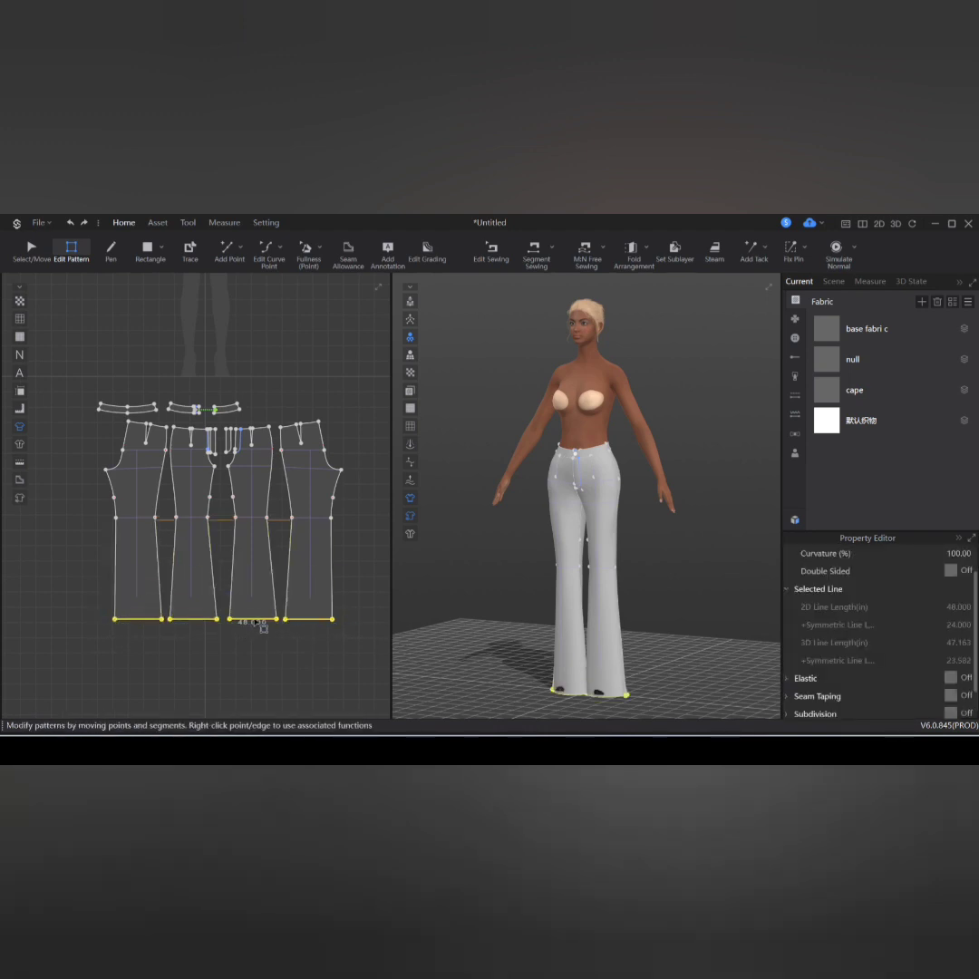
pyautogui.scroll(2, 262, 627)
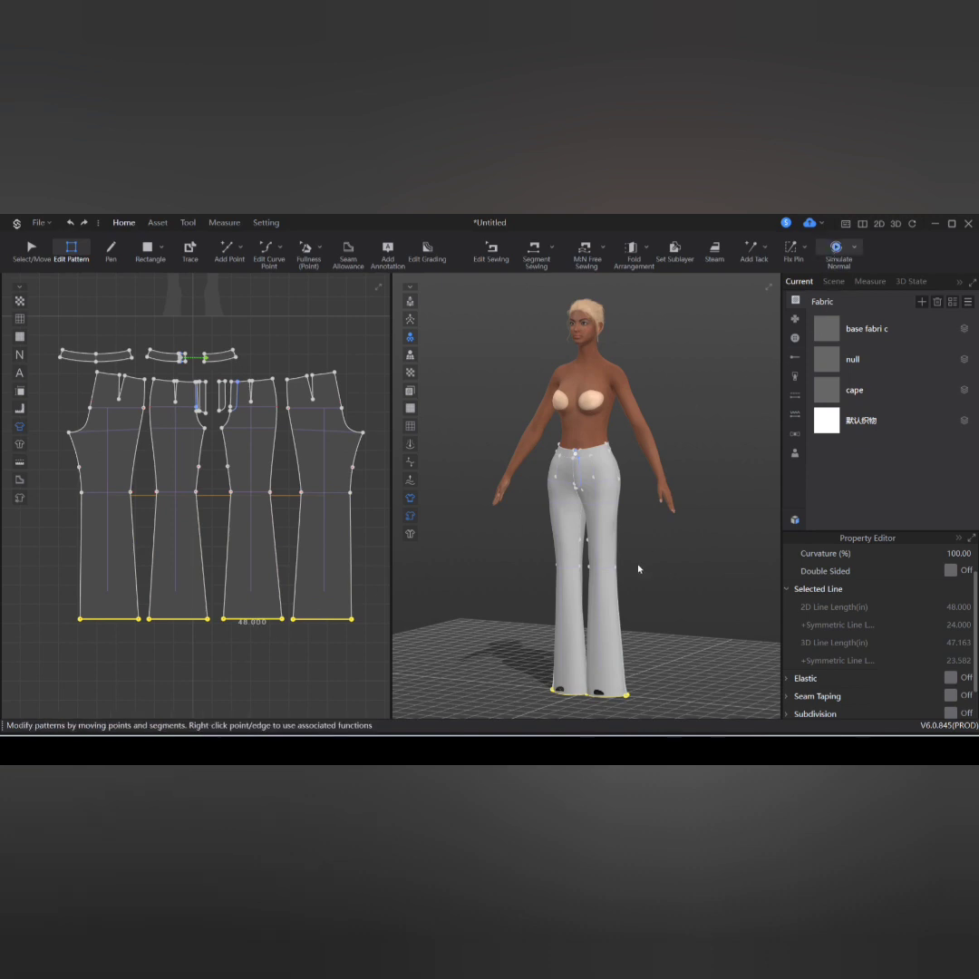
# Step: Simulate the lengthened trousers and pull the leg fabric in 3D so the hems settle over the shoes
pyautogui.press('space')
pyautogui.click(601, 675)
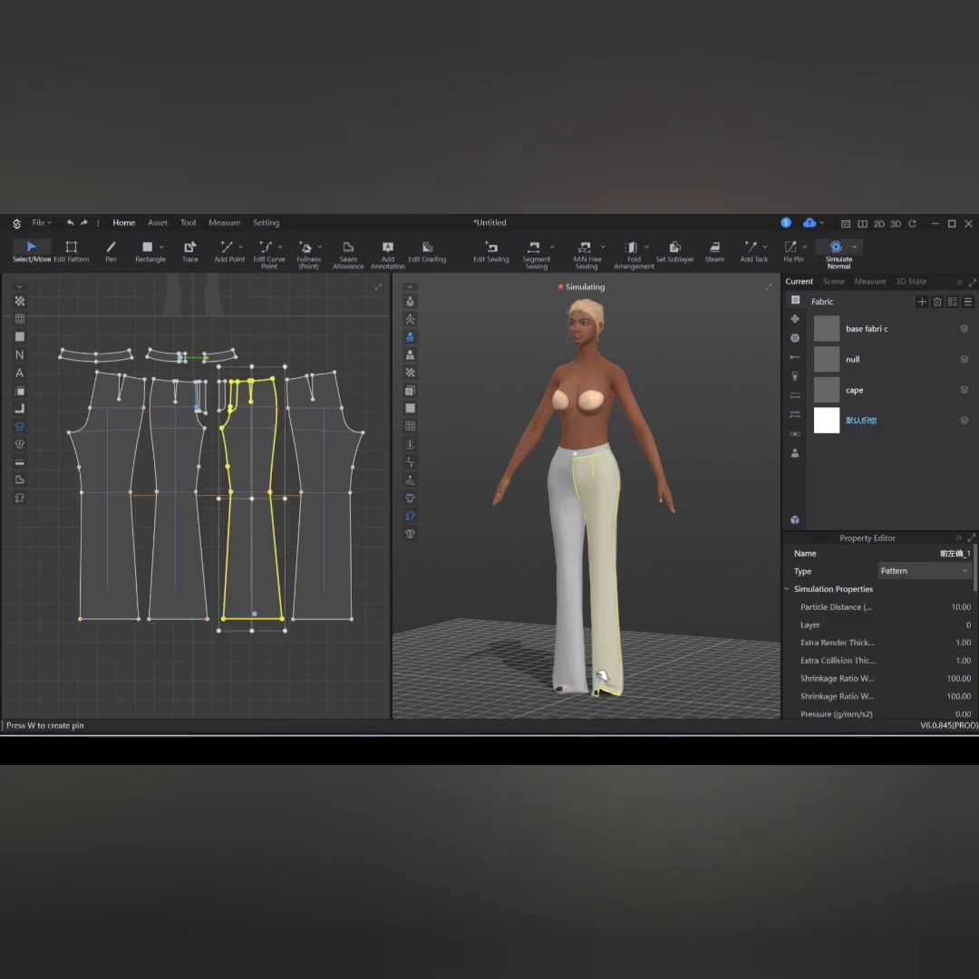
pyautogui.click(643, 610)
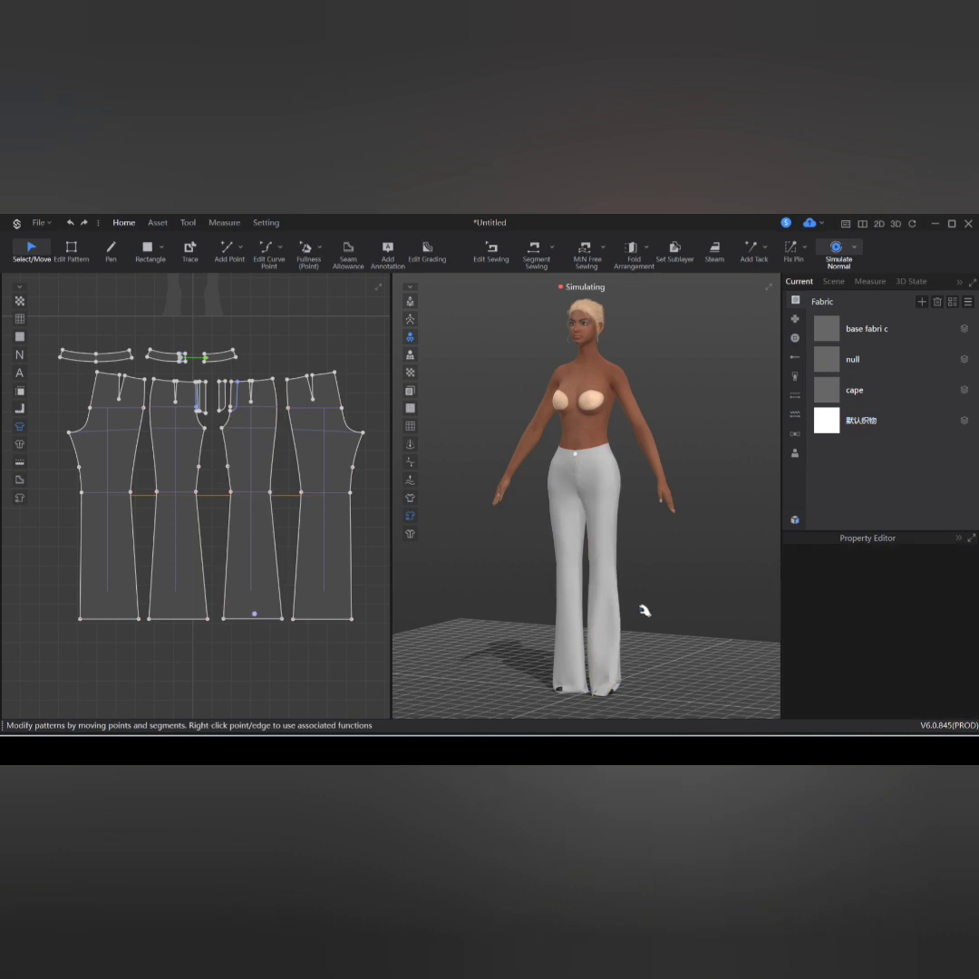
pyautogui.scroll(3, 643, 610)
pyautogui.moveTo(578, 584); pyautogui.dragTo(572, 588)
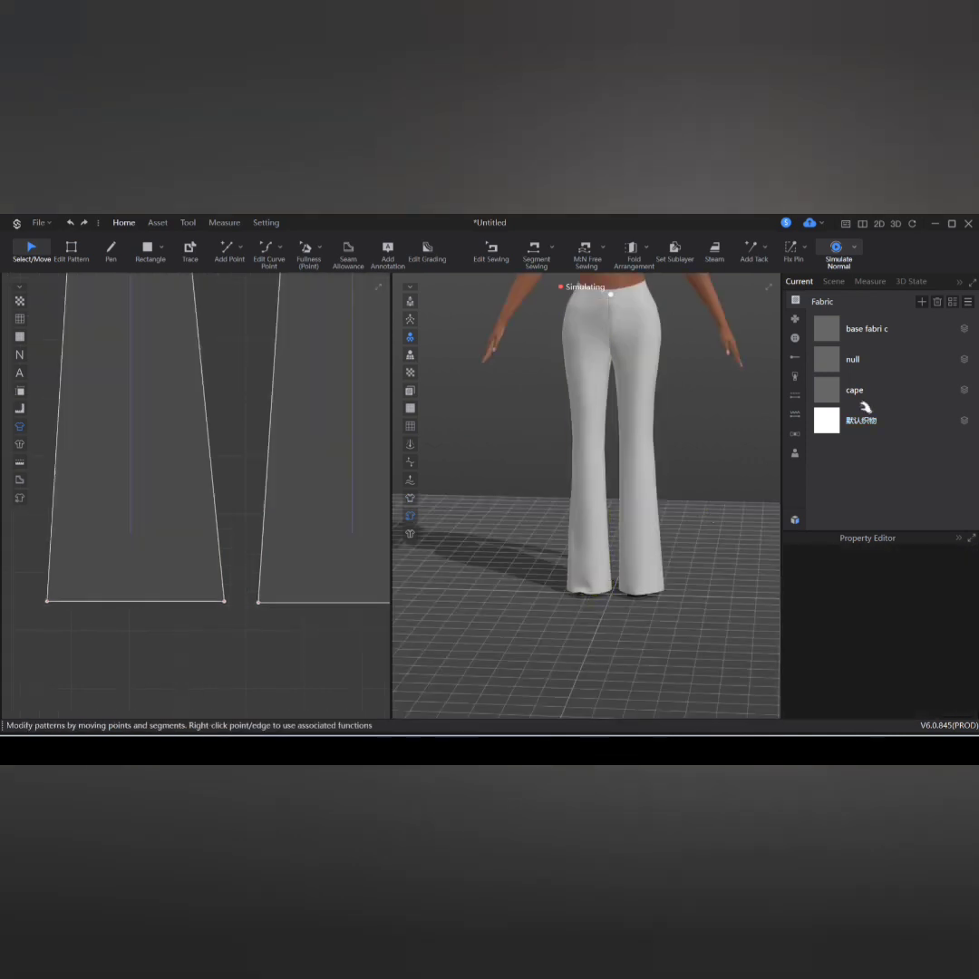
# Step: Rename the cape fabric as COLLAR
pyautogui.doubleClick(864, 392)
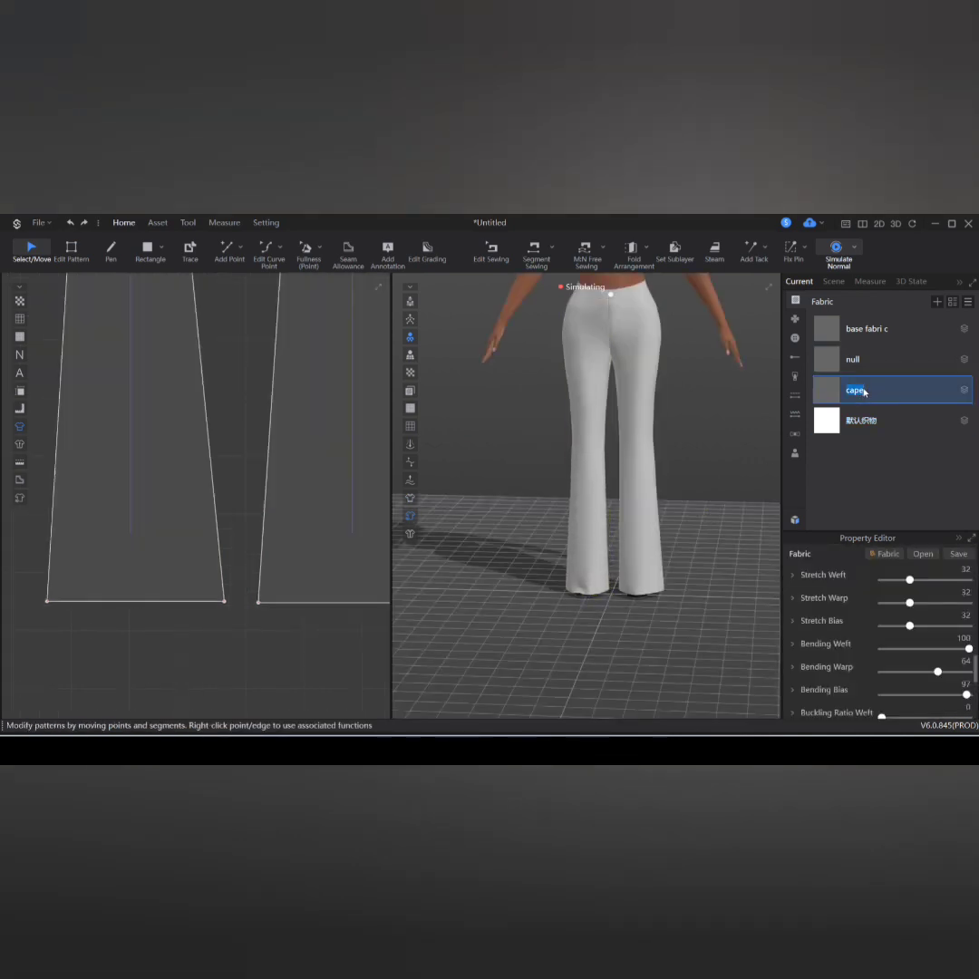
pyautogui.write('COLLAR')
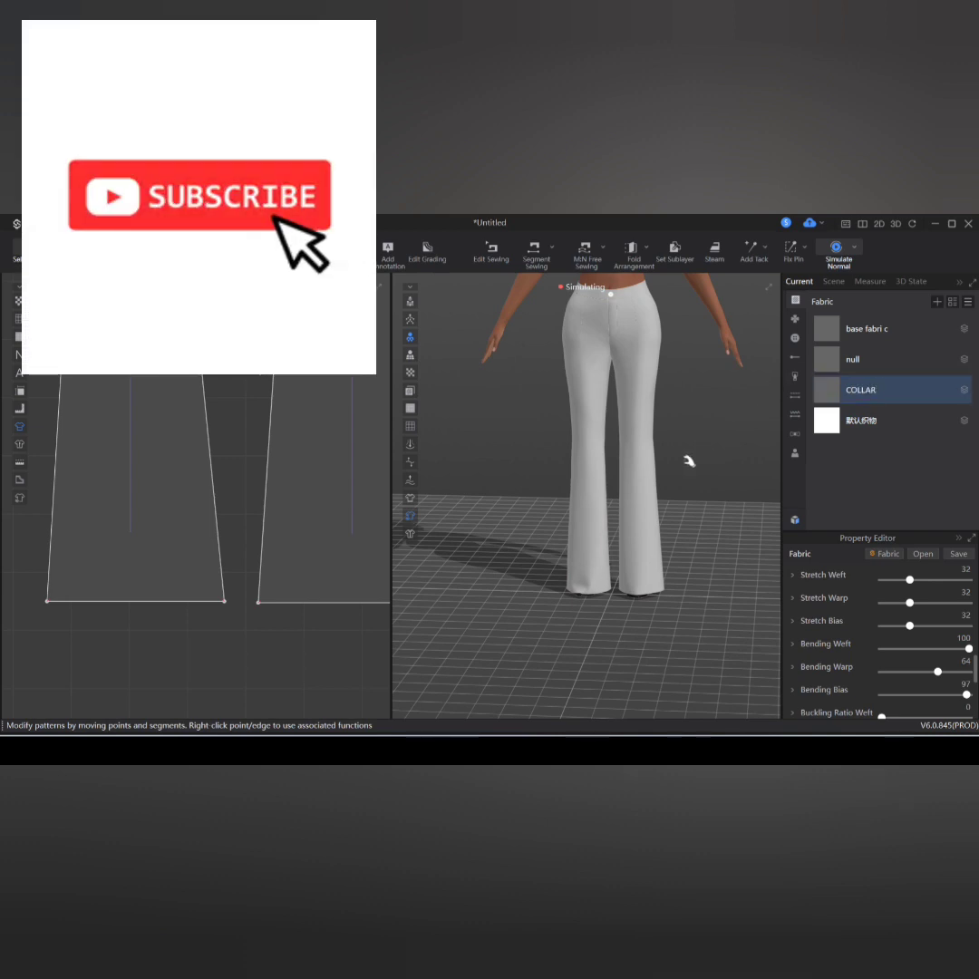
pyautogui.click(688, 461)
# Step: Draw a straight internal line about 43.5 in long on the left-hand front leg panel, from the dart tip down to the hem
pyautogui.scroll(-3, 690, 486)
pyautogui.scroll(-1, 690, 487)
pyautogui.press('2')
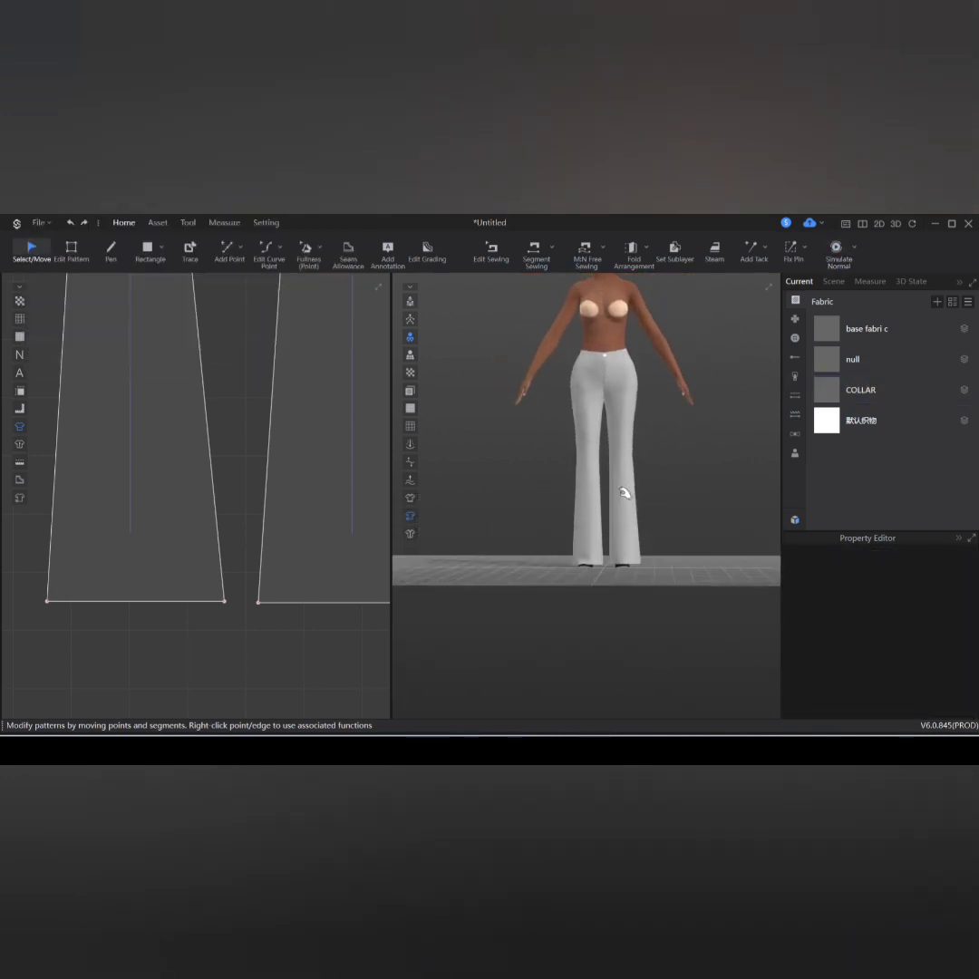
pyautogui.moveTo(522, 487); pyautogui.dragTo(519, 595, button='middle')
pyautogui.scroll(-6, 316, 574)
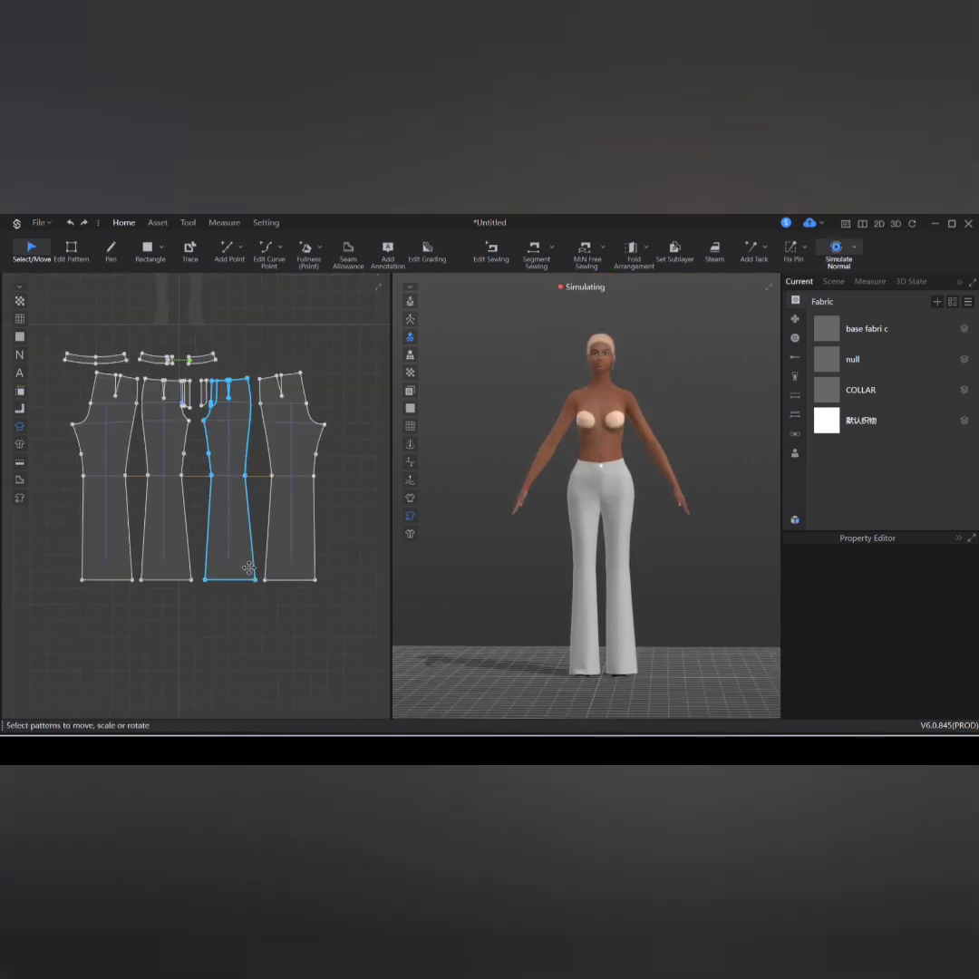
pyautogui.press('p')
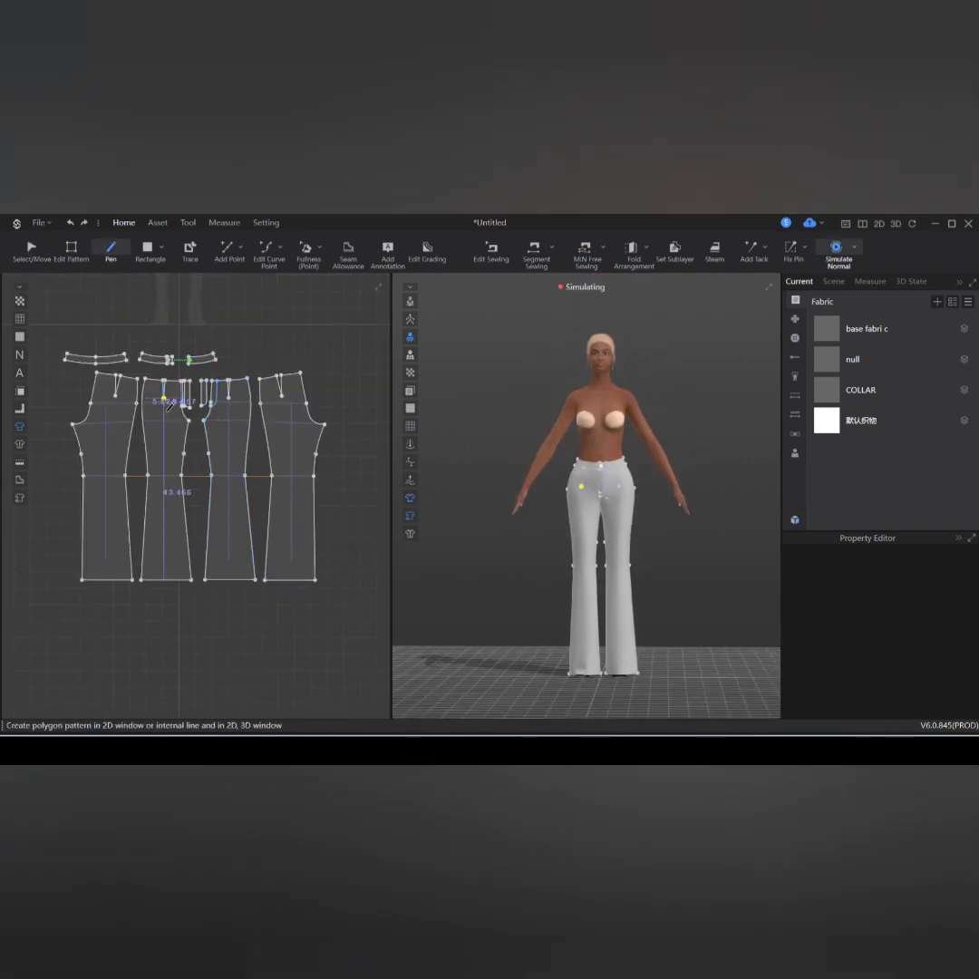
pyautogui.click(164, 398)
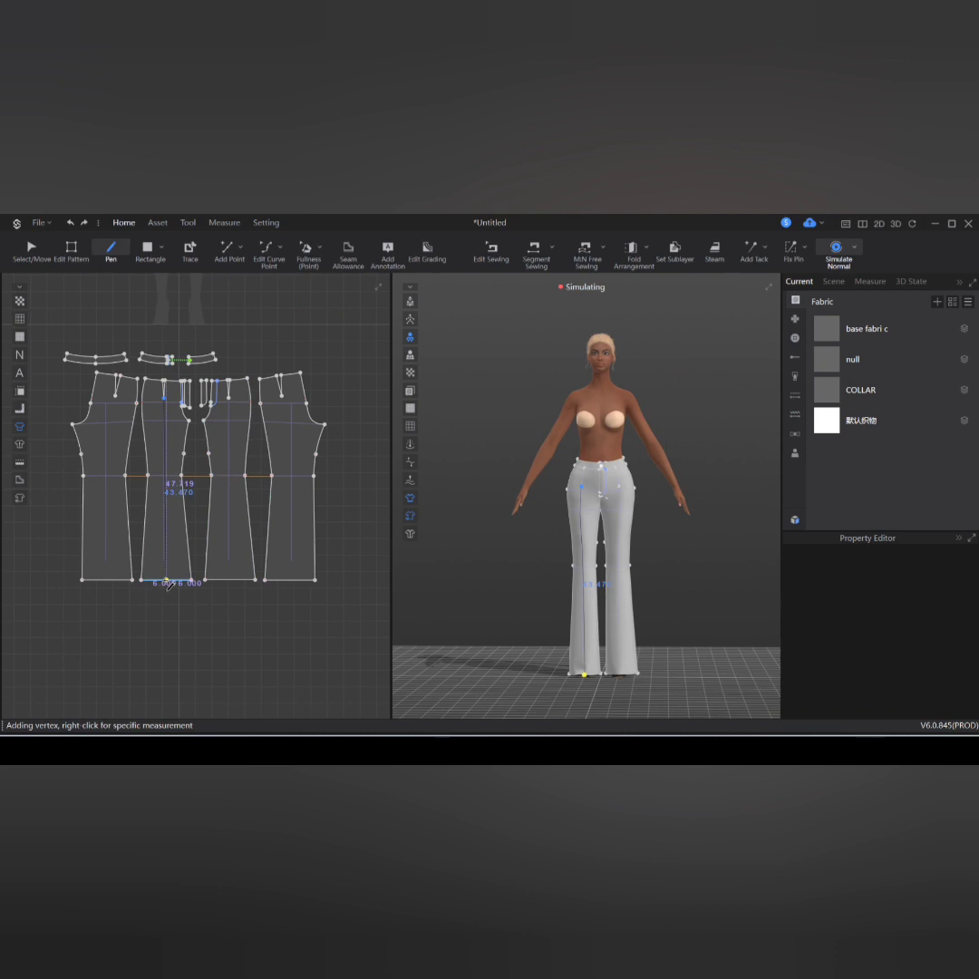
pyautogui.scroll(4, 167, 583)
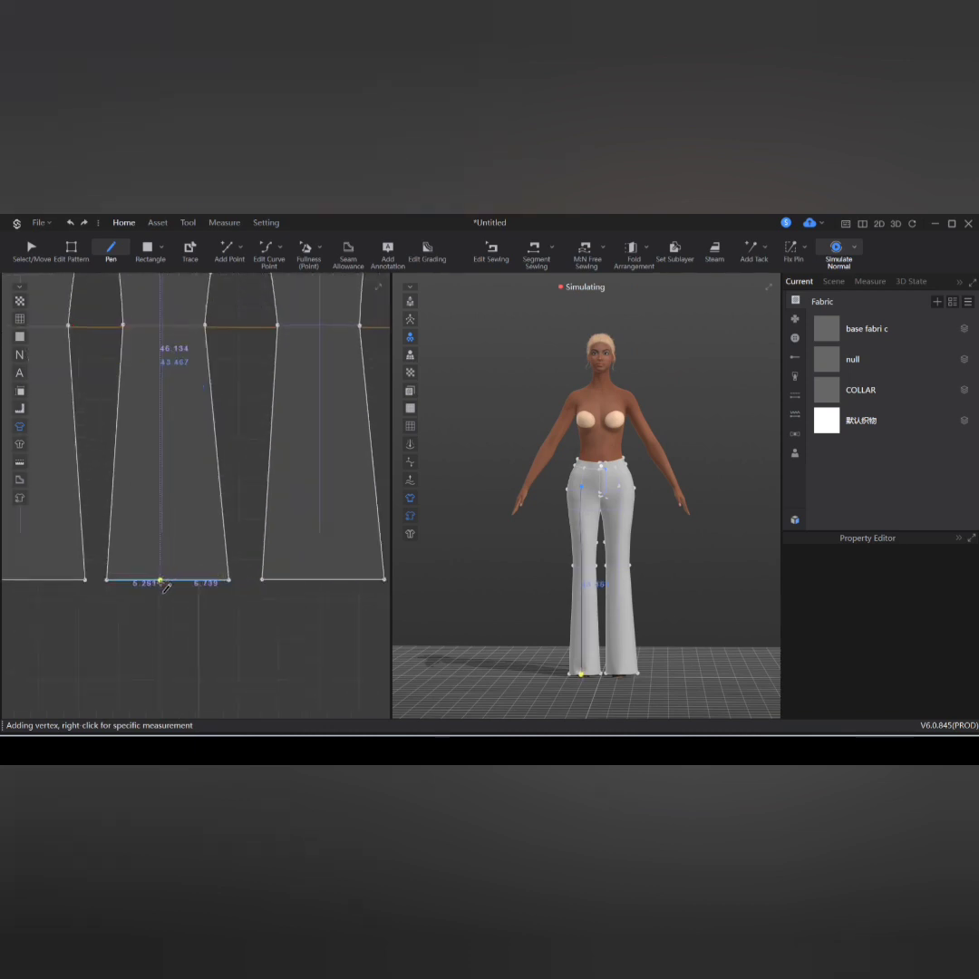
pyautogui.scroll(5, 165, 582)
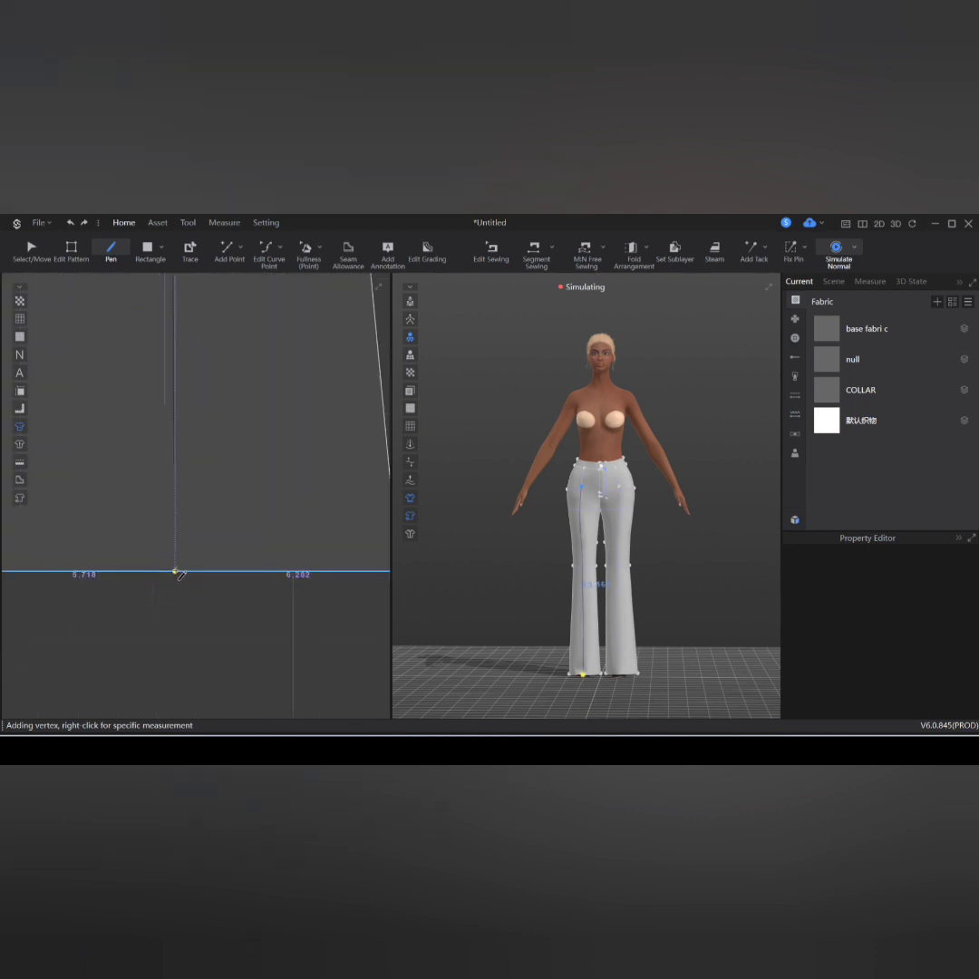
pyautogui.click(176, 572)
pyautogui.scroll(-9, 177, 580)
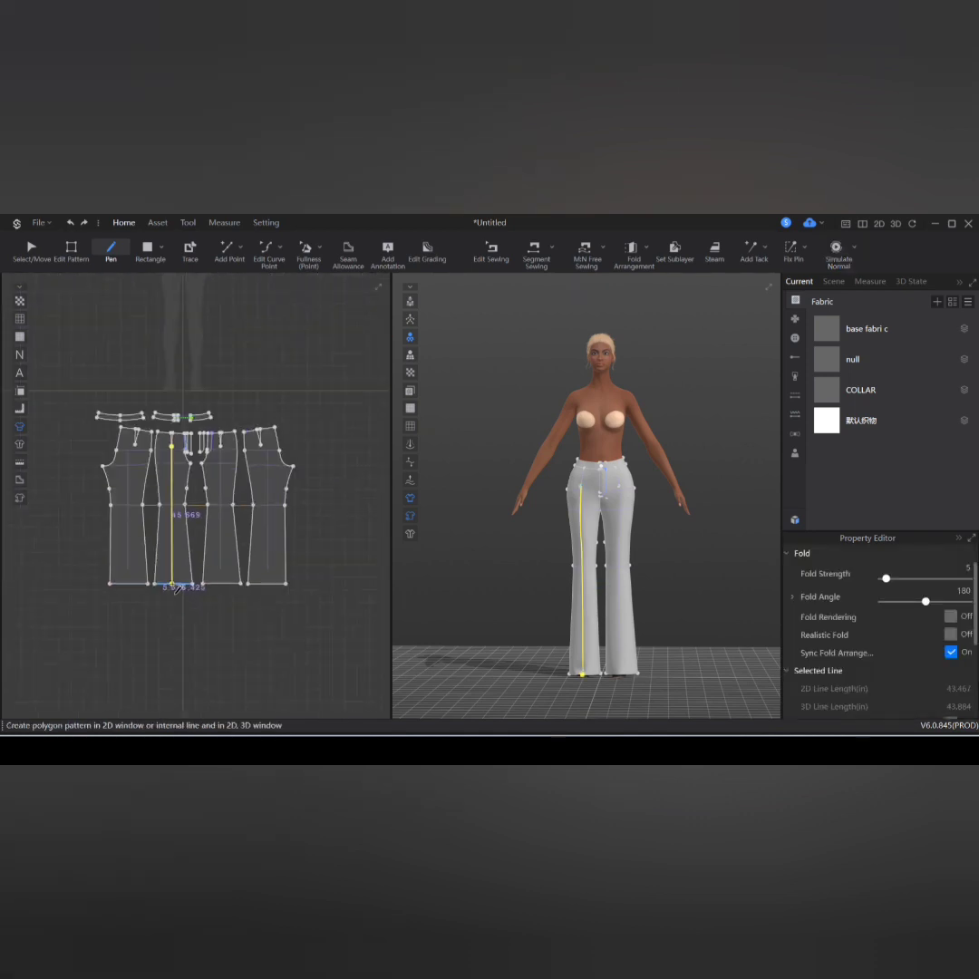
# Step: Draw a matching internal line about 43.5 in long on the other front leg panel, from its dart tip to the hem
pyautogui.click(220, 434)
pyautogui.scroll(3, 220, 444)
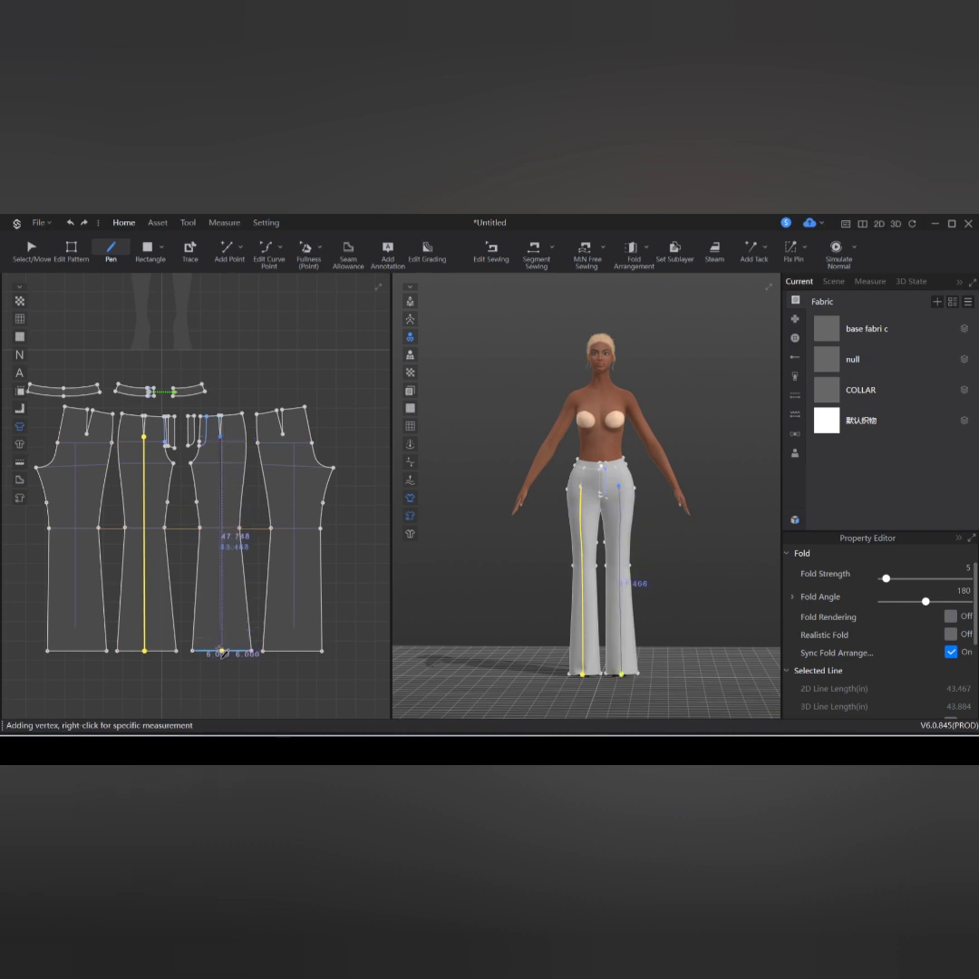
pyautogui.click(257, 672)
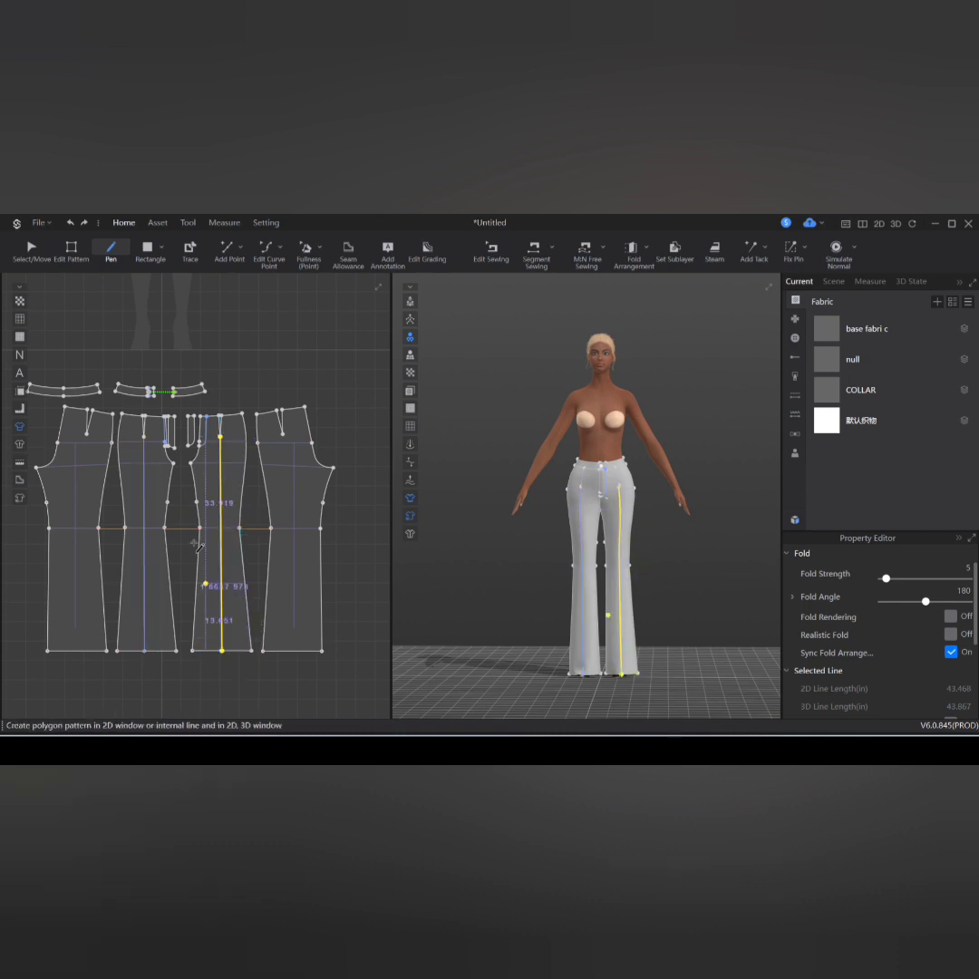
# Step: Set the Fold Angle of both front leg crease lines to 105 and simulate the trousers
pyautogui.press('z')
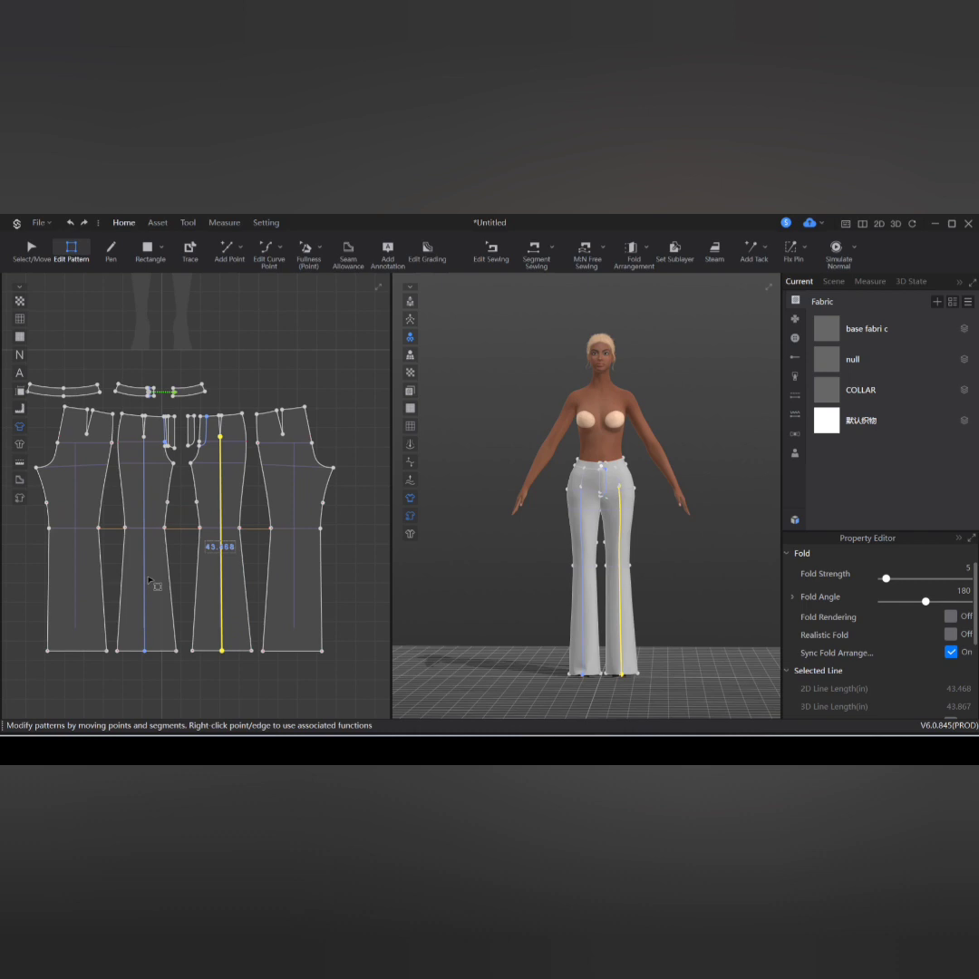
pyautogui.keyDown('shift'); pyautogui.click(145, 582); pyautogui.keyUp('shift')
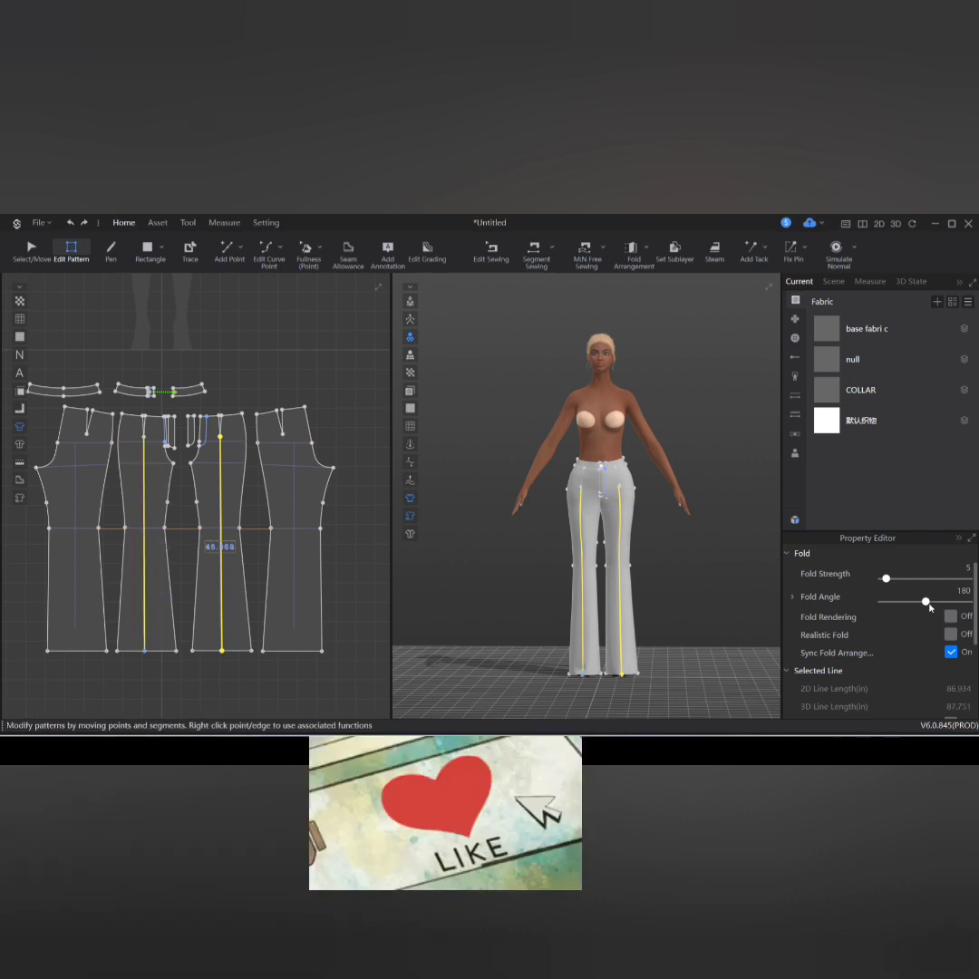
pyautogui.moveTo(925, 601); pyautogui.dragTo(906, 602)
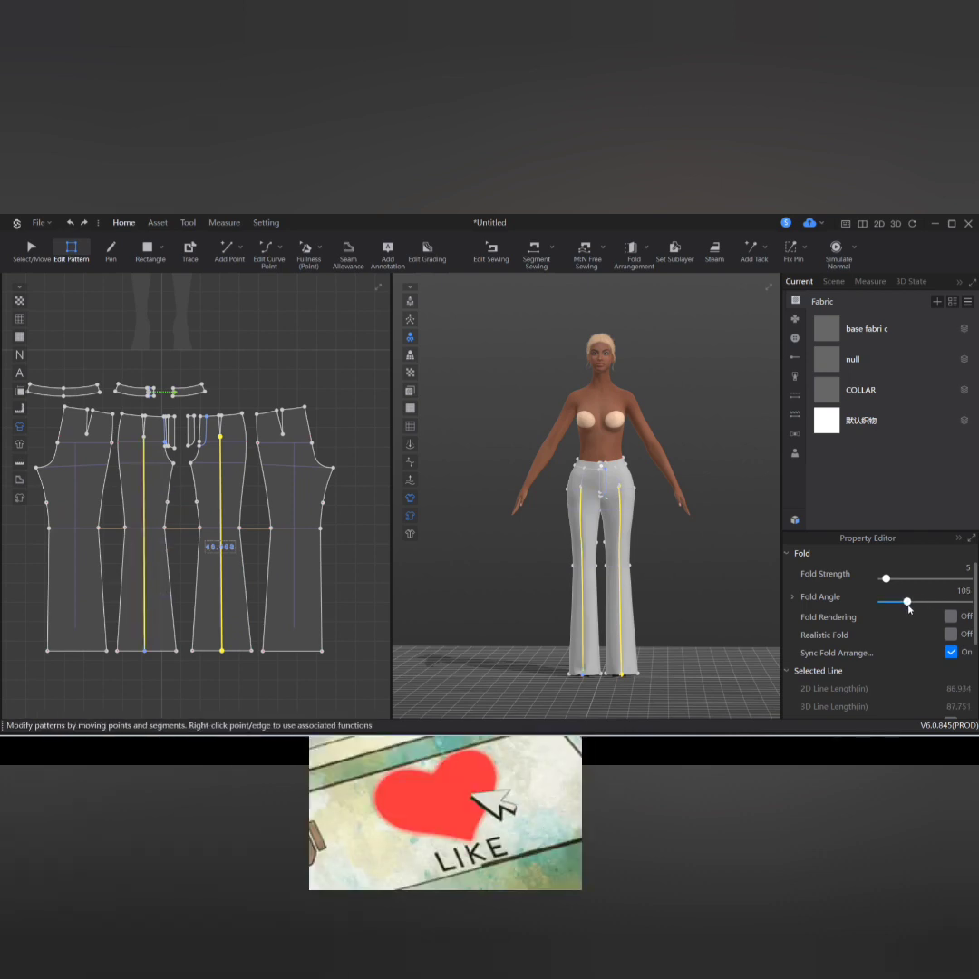
pyautogui.press('space')
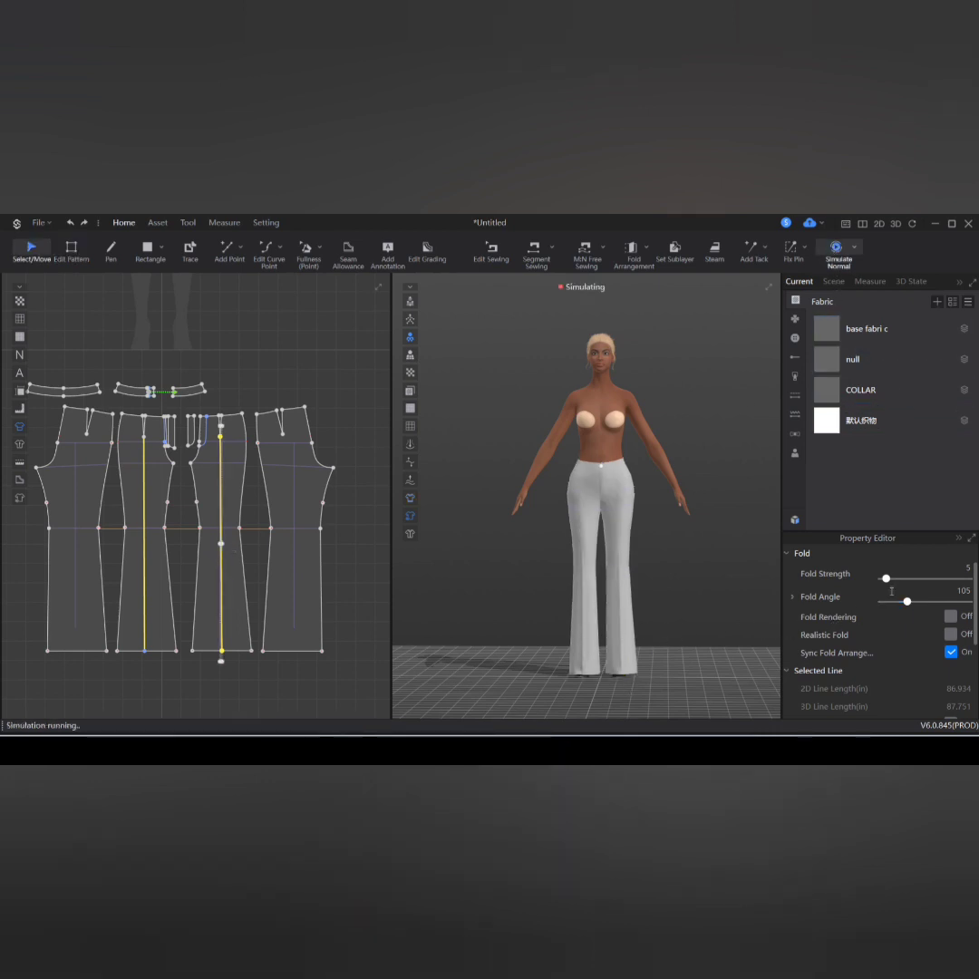
# Step: Set the front leg crease lines to Fold Strength 20 and Fold Angle 45
pyautogui.moveTo(887, 583); pyautogui.dragTo(890, 583)
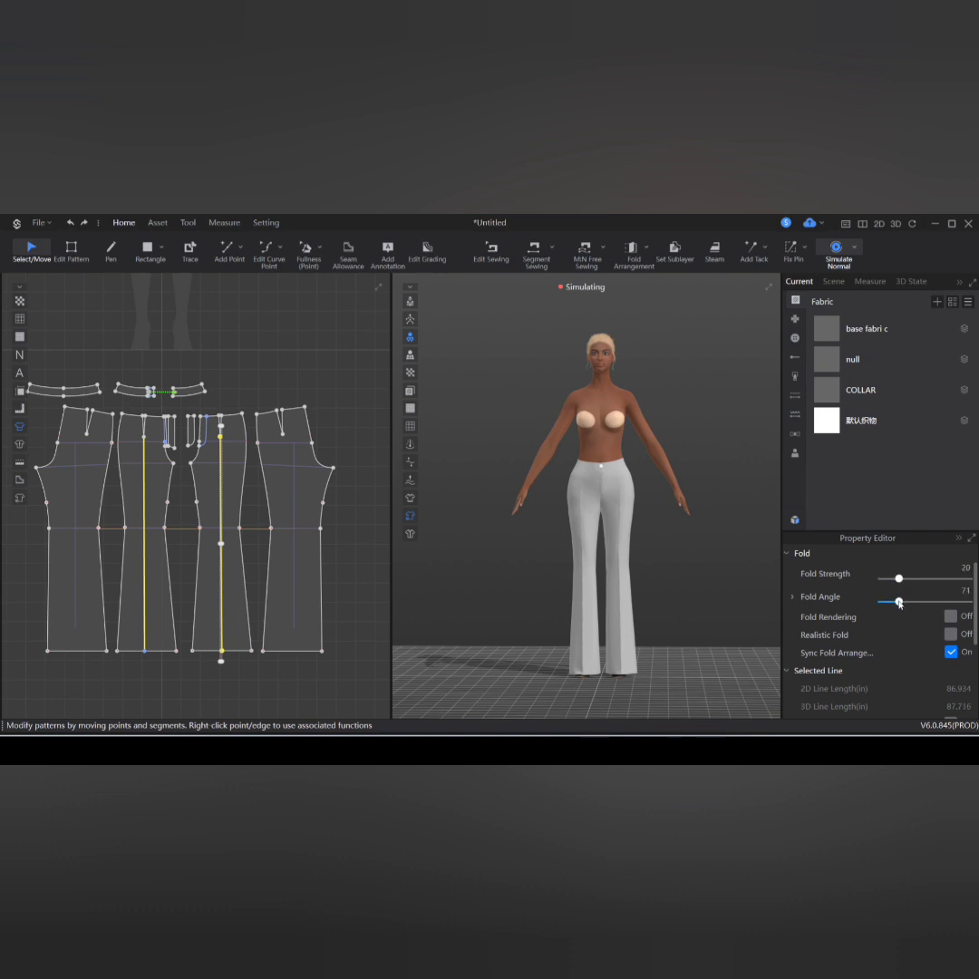
pyautogui.scroll(3, 712, 583)
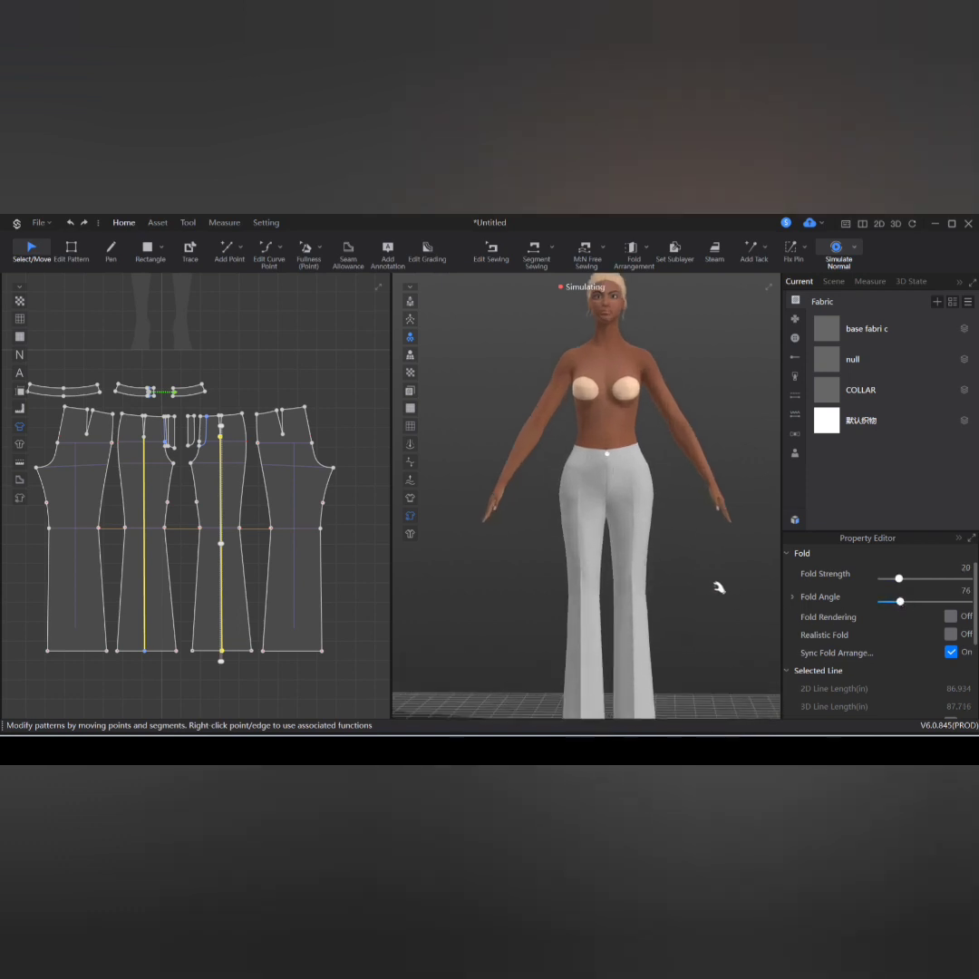
pyautogui.moveTo(719, 587); pyautogui.dragTo(691, 527, button='middle')
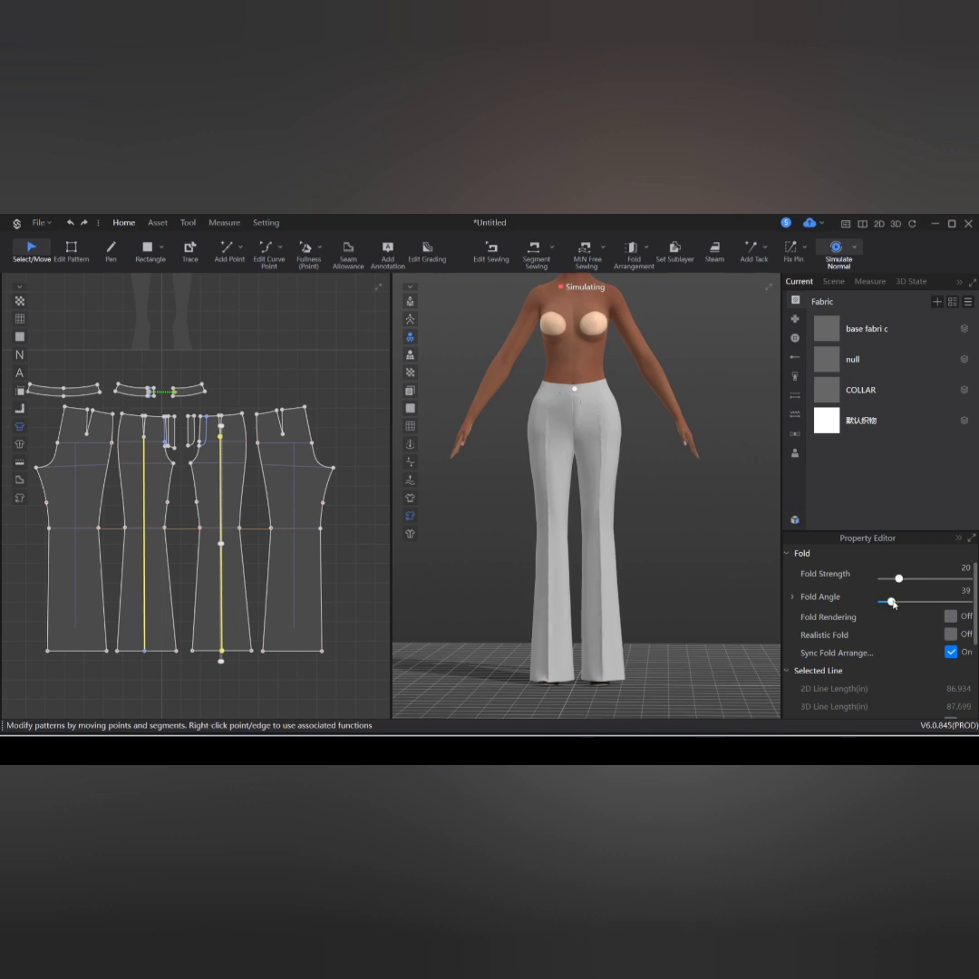
pyautogui.scroll(-3, 281, 587)
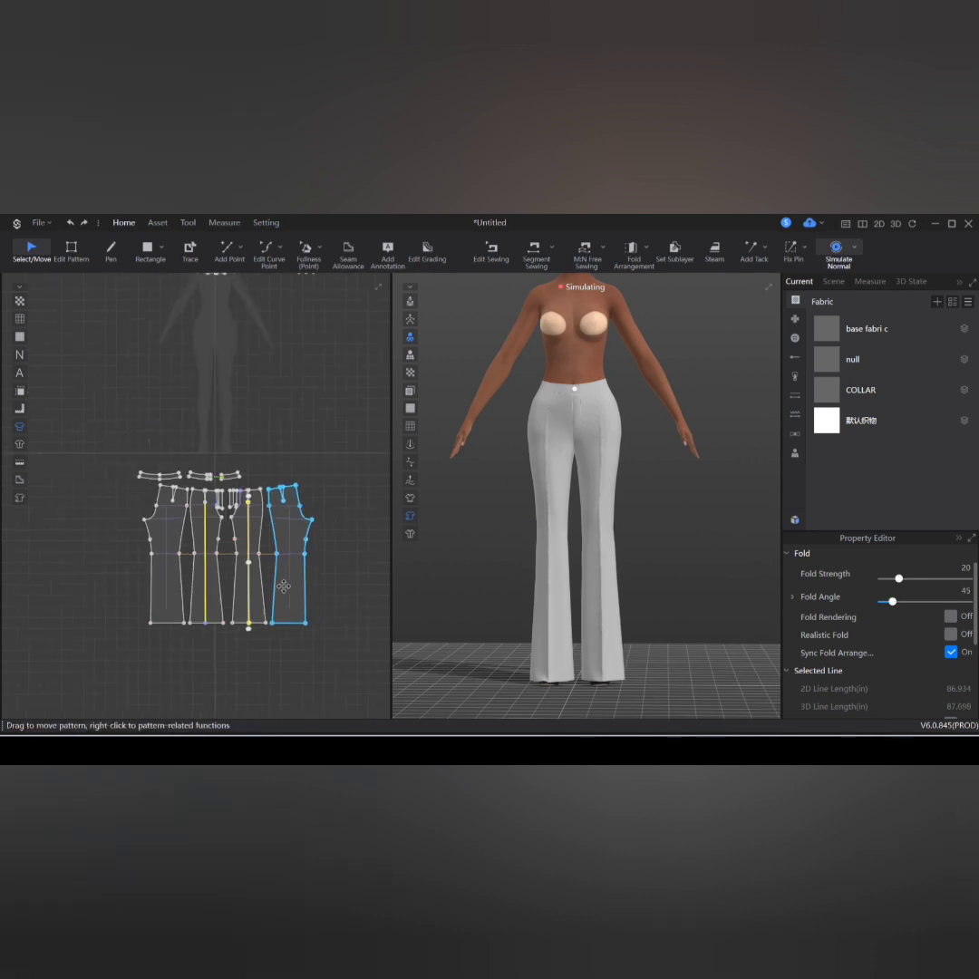
pyautogui.click(349, 468)
# Step: Select all the halter peplum top patterns above the trouser pieces and activate them
pyautogui.press('z')
pyautogui.scroll(-3, 332, 484)
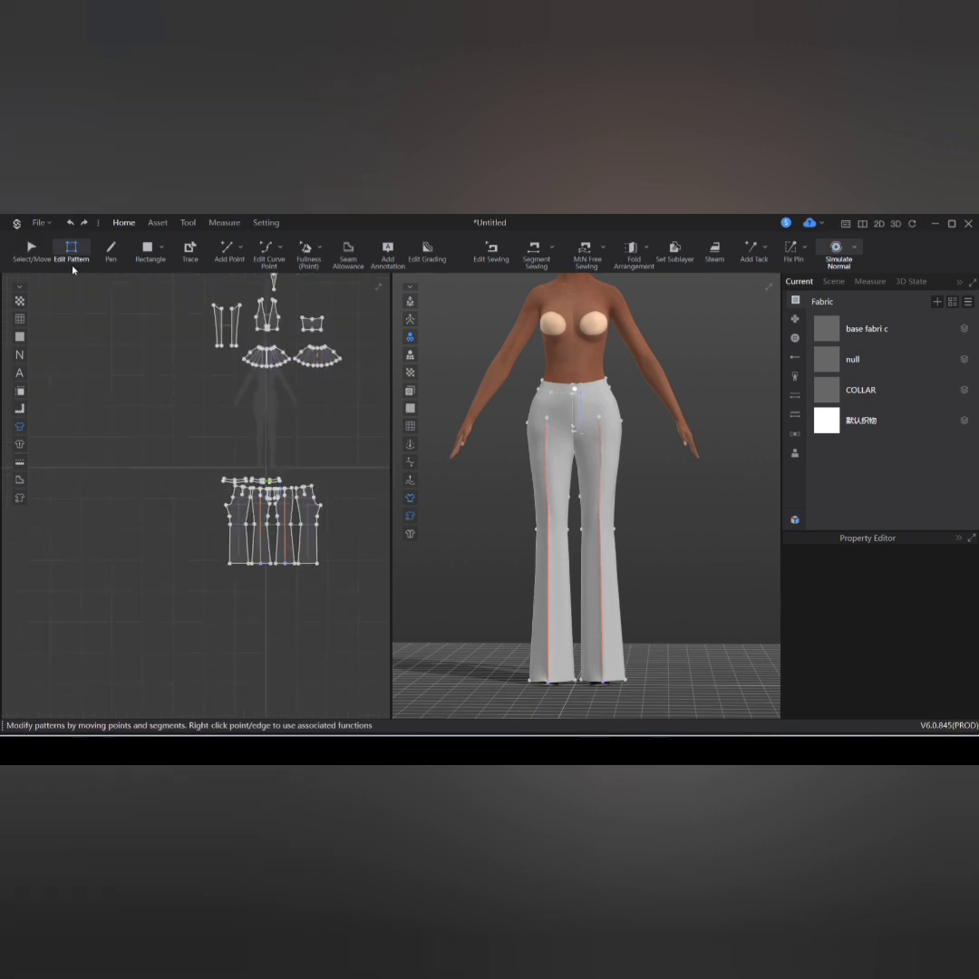
pyautogui.press('a')
pyautogui.moveTo(346, 433); pyautogui.dragTo(313, 537, button='middle')
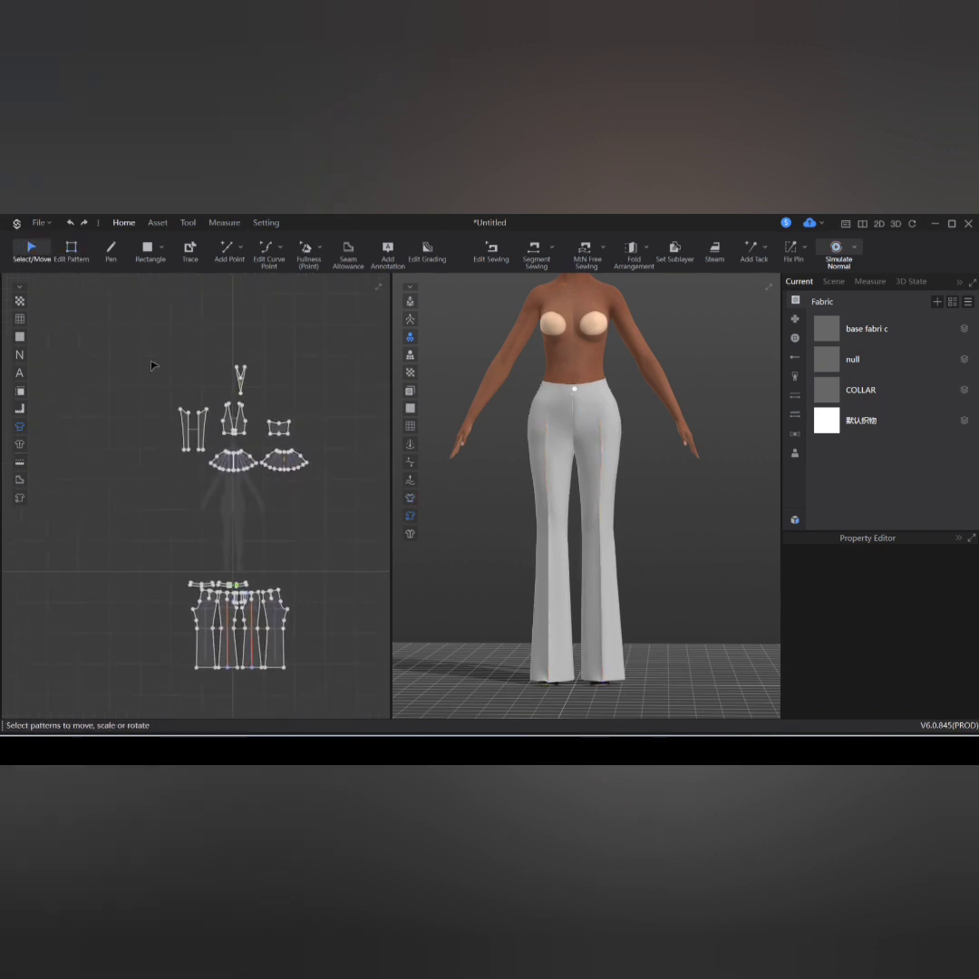
pyautogui.moveTo(158, 347); pyautogui.dragTo(342, 535)
pyautogui.rightClick(243, 388)
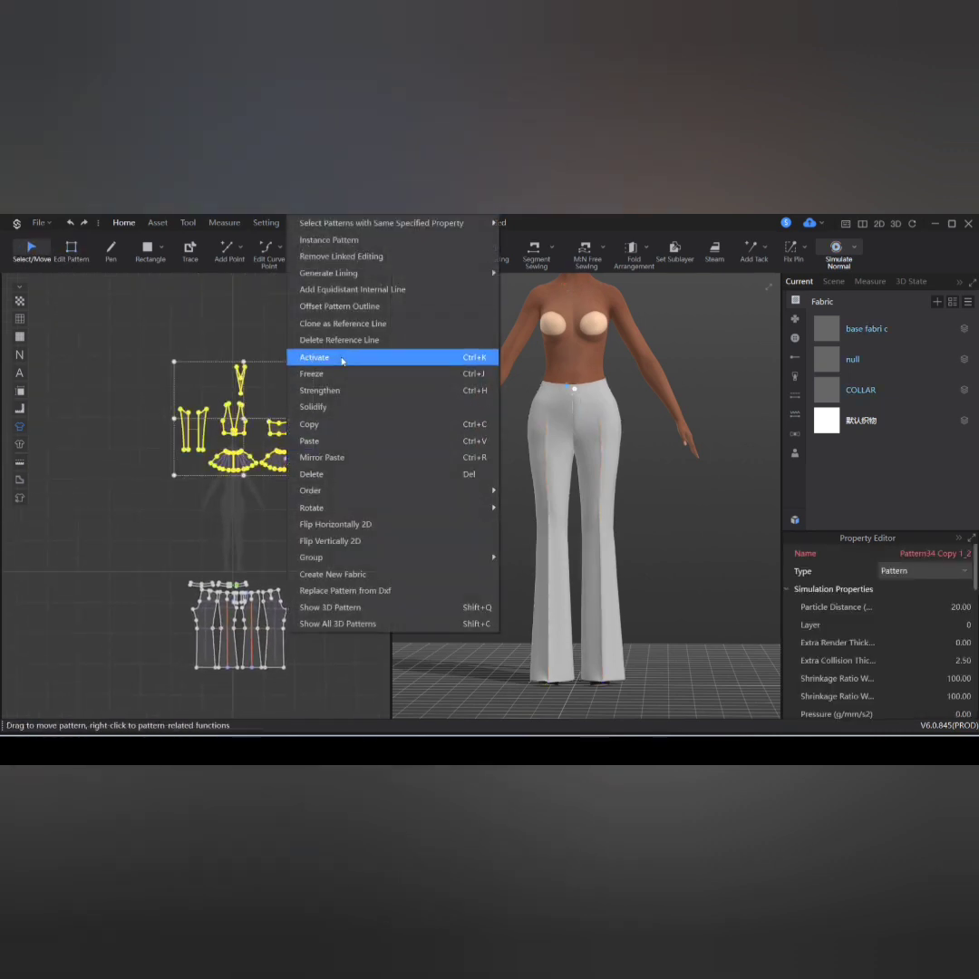
pyautogui.click(342, 359)
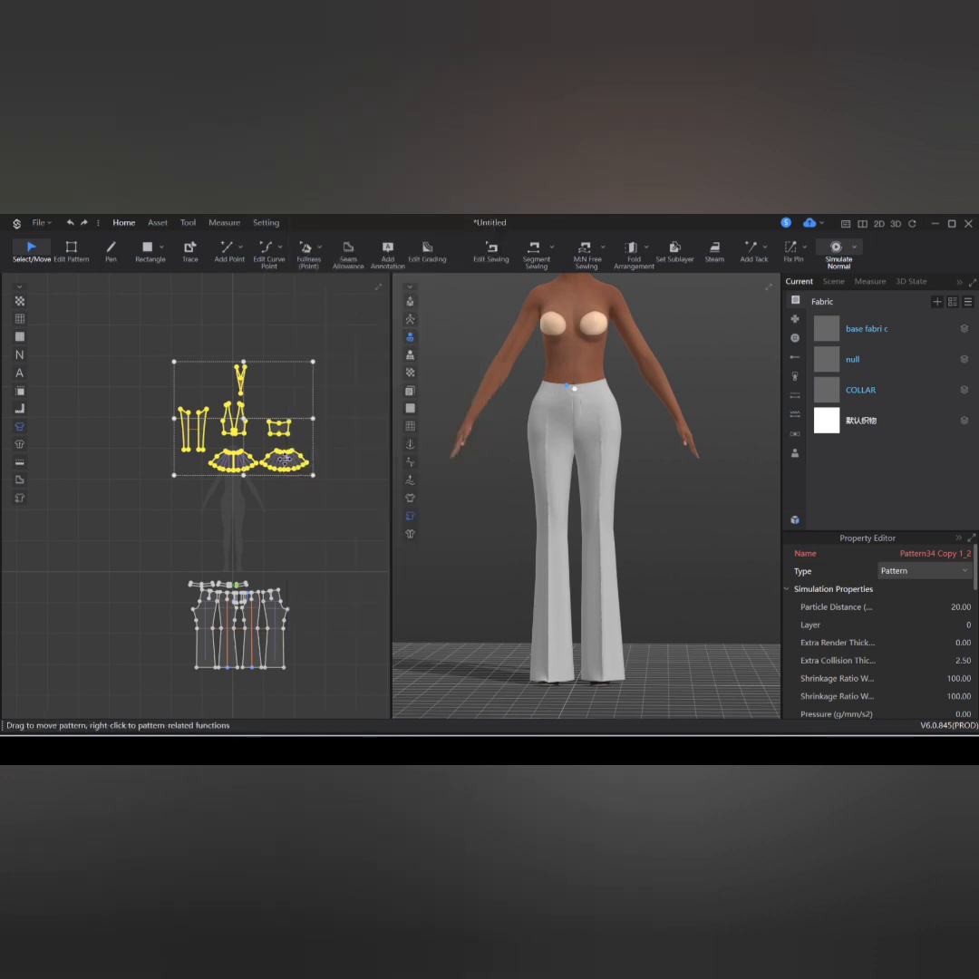
# Step: Show all 3D patterns of the top on the avatar and simulate it together with the trousers
pyautogui.rightClick(284, 460)
pyautogui.click(338, 623)
pyautogui.click(439, 496)
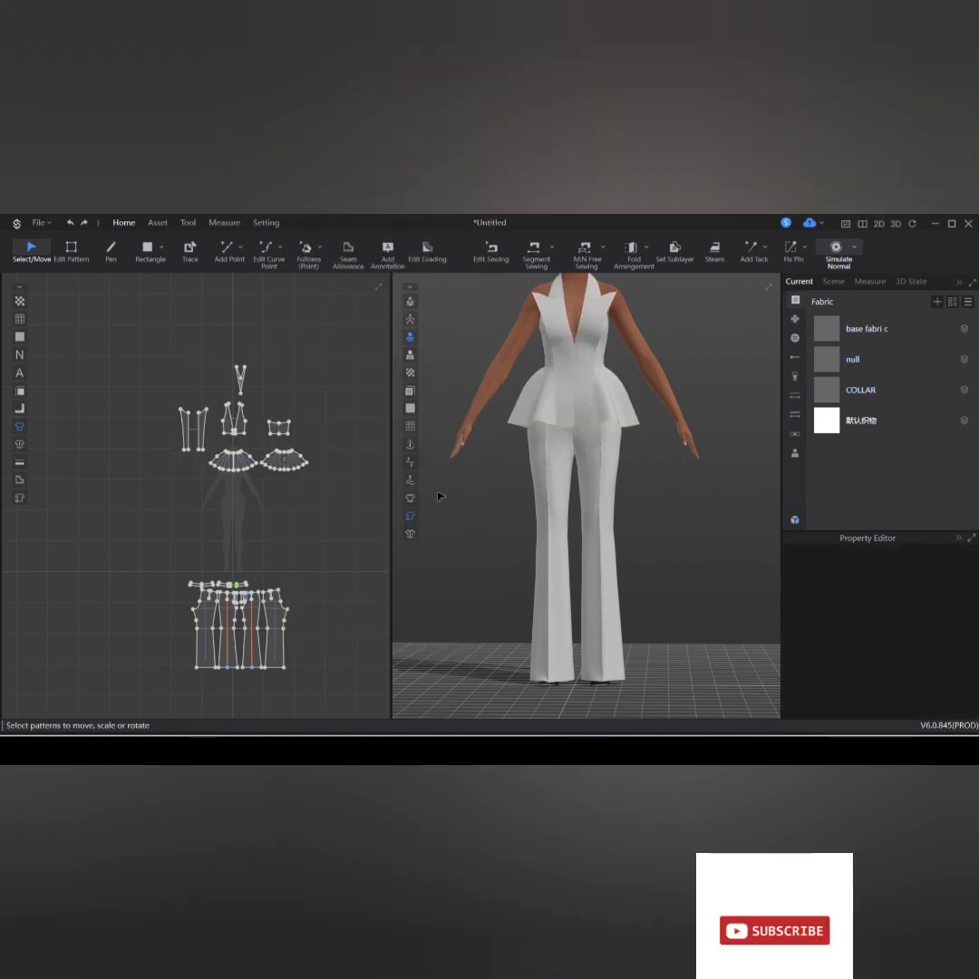
pyautogui.scroll(-3, 646, 473)
pyautogui.click(836, 247)
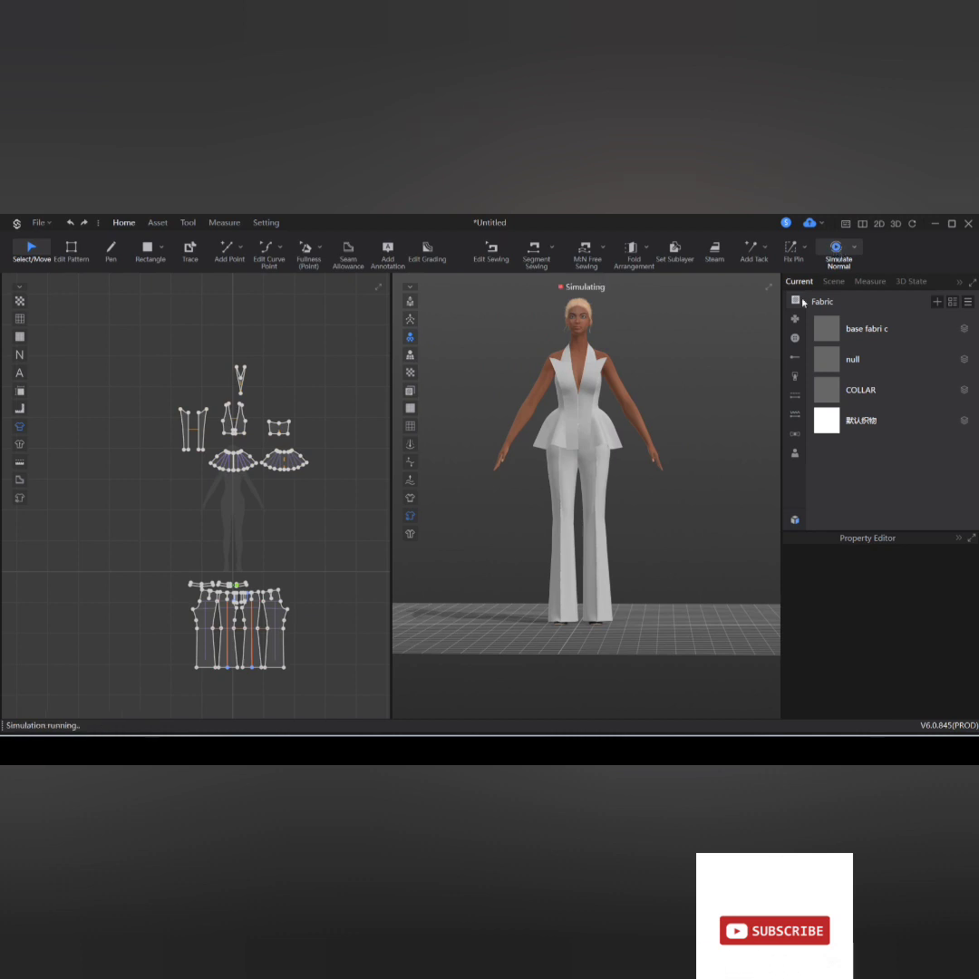
pyautogui.scroll(1, 651, 456)
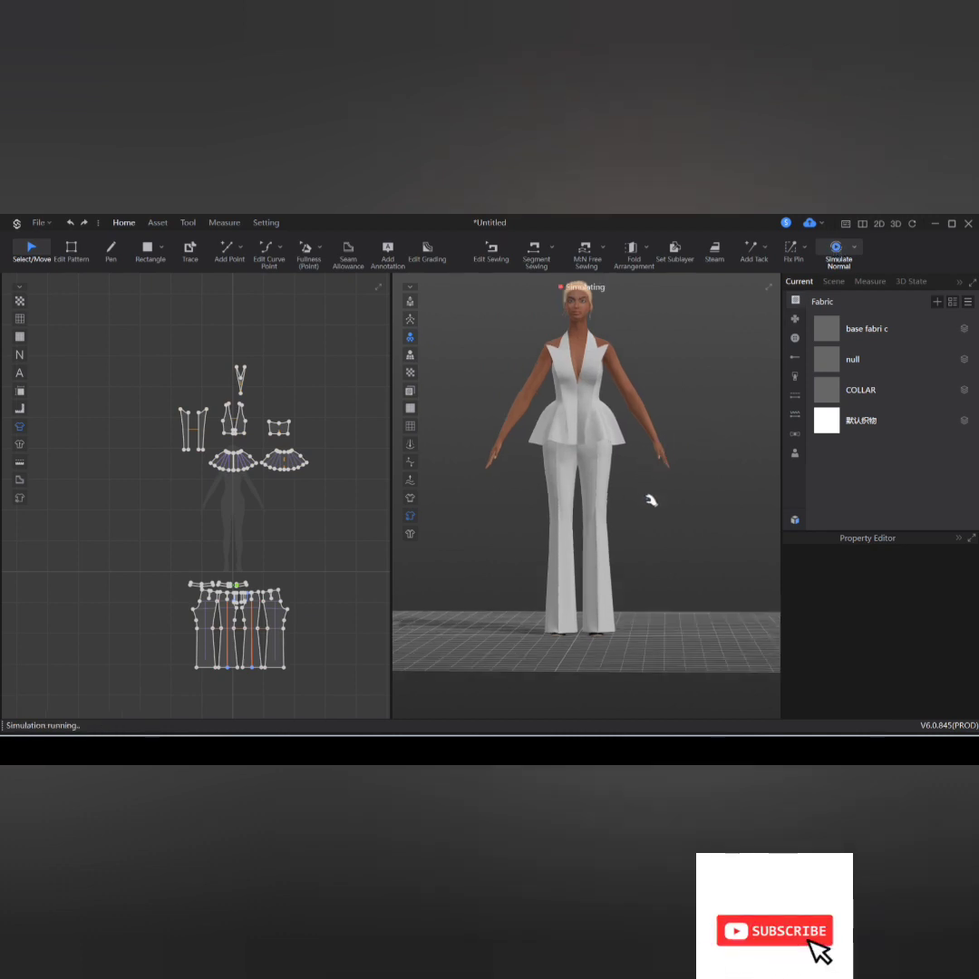
pyautogui.press('space')
pyautogui.moveTo(651, 500); pyautogui.dragTo(665, 503, button='right')
pyautogui.scroll(2, 582, 478)
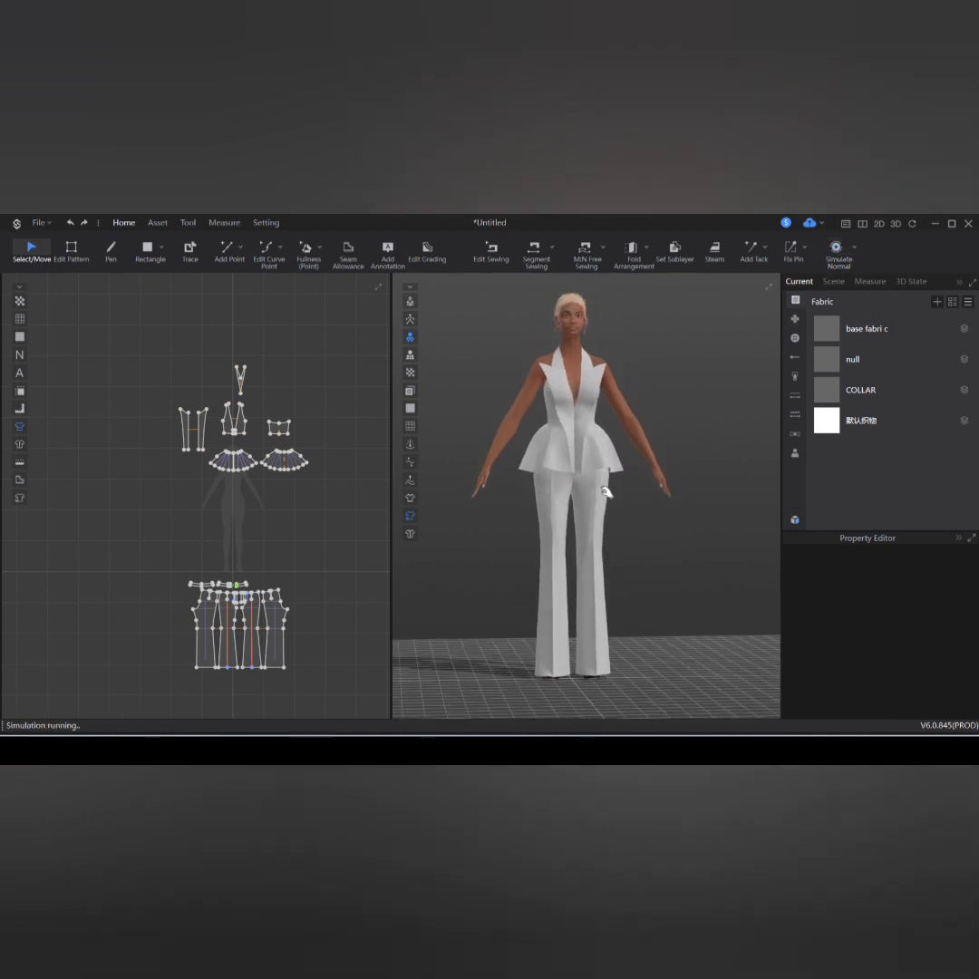
# Step: Adjust the front peplum and lapel pieces at the waist opening on the avatar, simulating to settle them
pyautogui.click(583, 466)
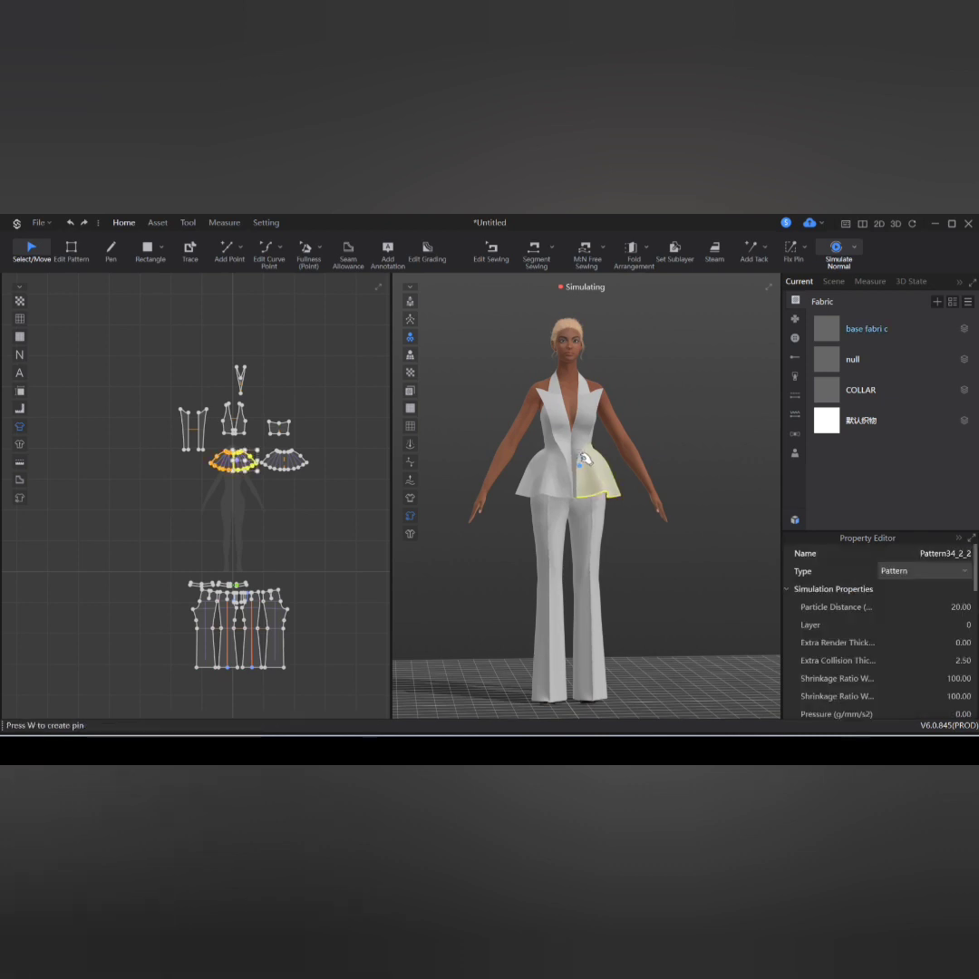
pyautogui.click(583, 461)
pyautogui.press('space')
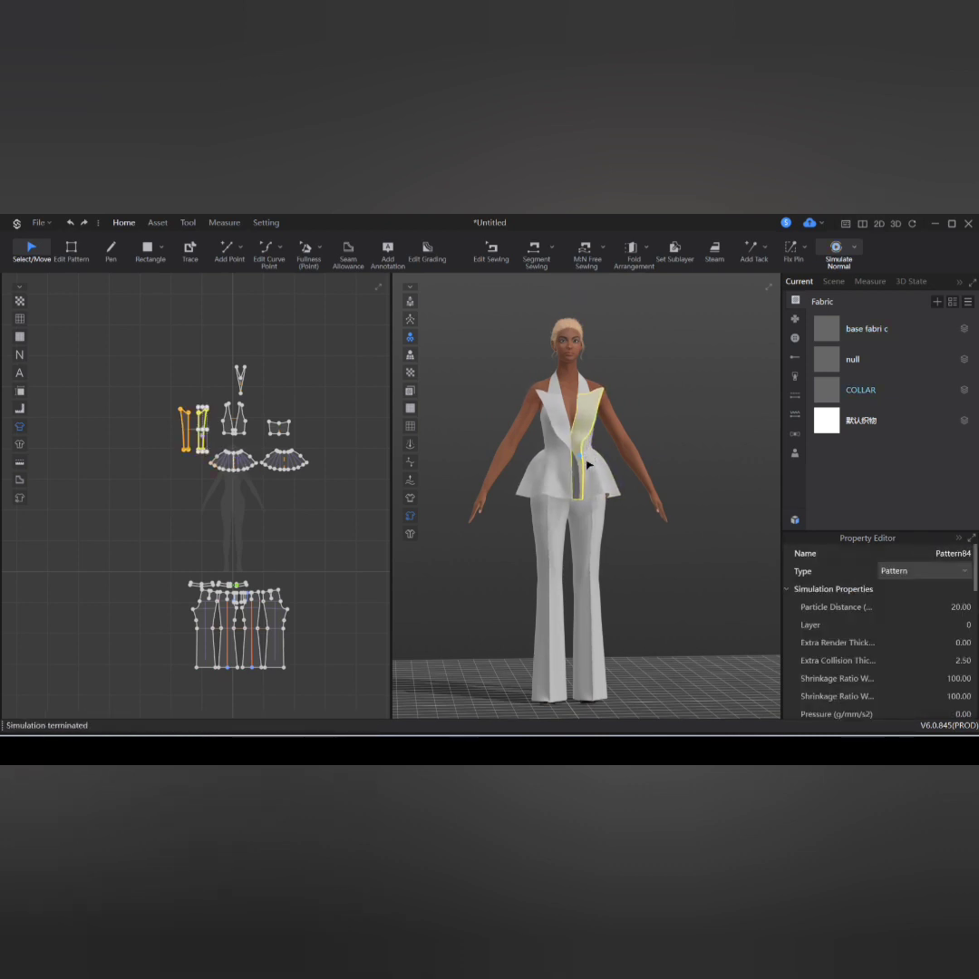
pyautogui.scroll(1, 585, 506)
pyautogui.scroll(2, 592, 513)
pyautogui.press('space')
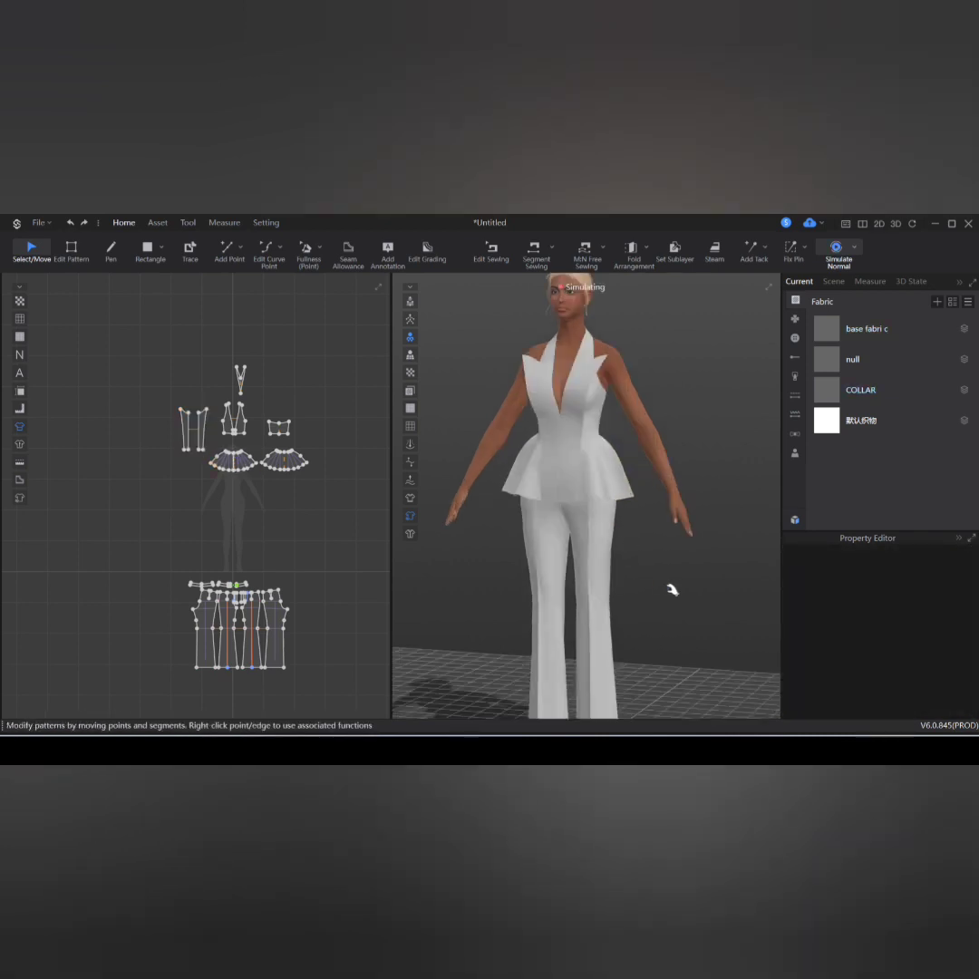
# Step: Run the simulation of the complete outfit again from an angled front view, and stop it
pyautogui.press('space')
pyautogui.moveTo(671, 590)
pyautogui.mouseDown(button='right')
pyautogui.moveTo(651, 573)
pyautogui.moveTo(433, 569)
pyautogui.moveTo(684, 568)
pyautogui.mouseUp(button='right')
pyautogui.press('space')
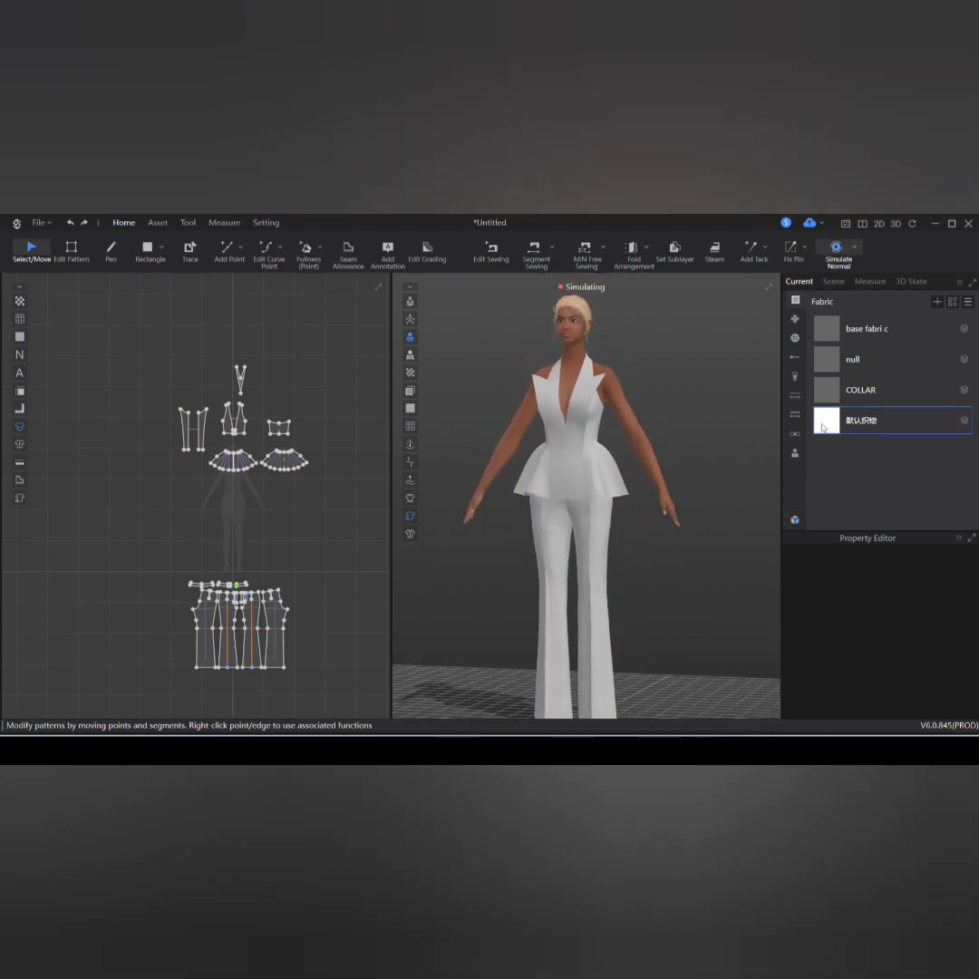
pyautogui.click(822, 427)
pyautogui.click(709, 585)
pyautogui.scroll(-2, 682, 585)
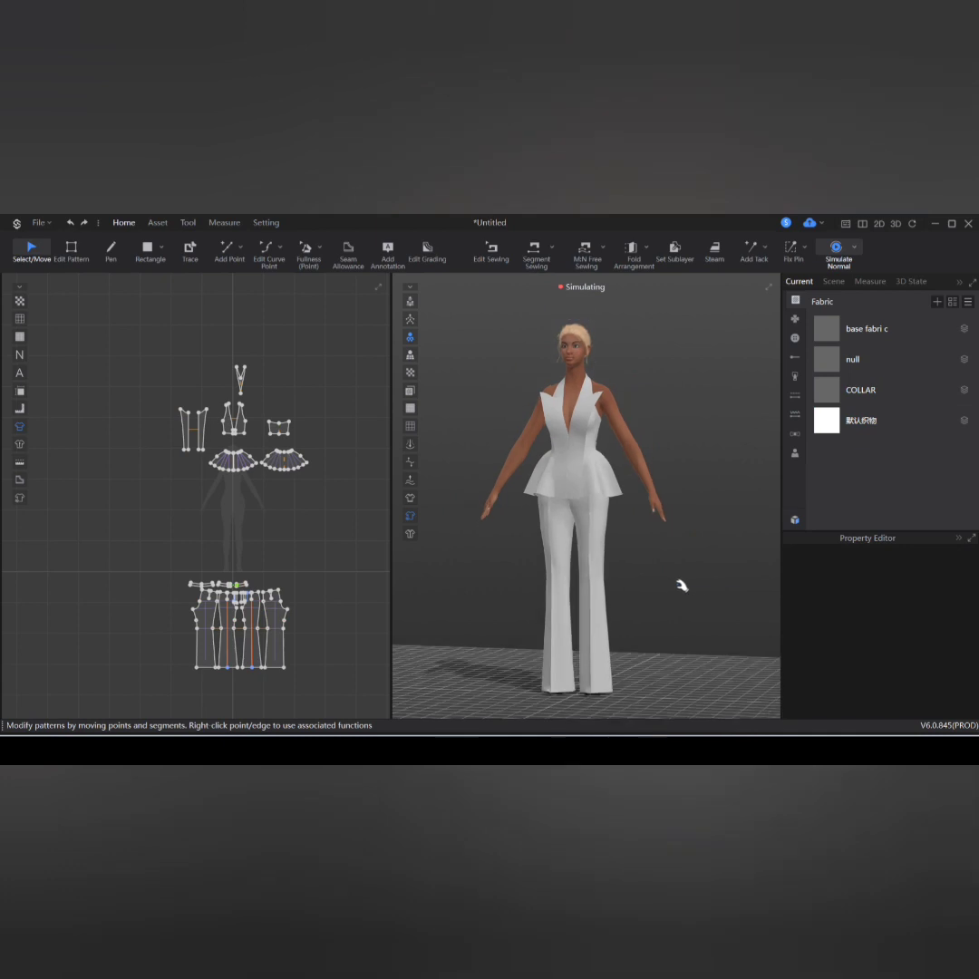
pyautogui.scroll(1, 675, 589)
pyautogui.click(836, 247)
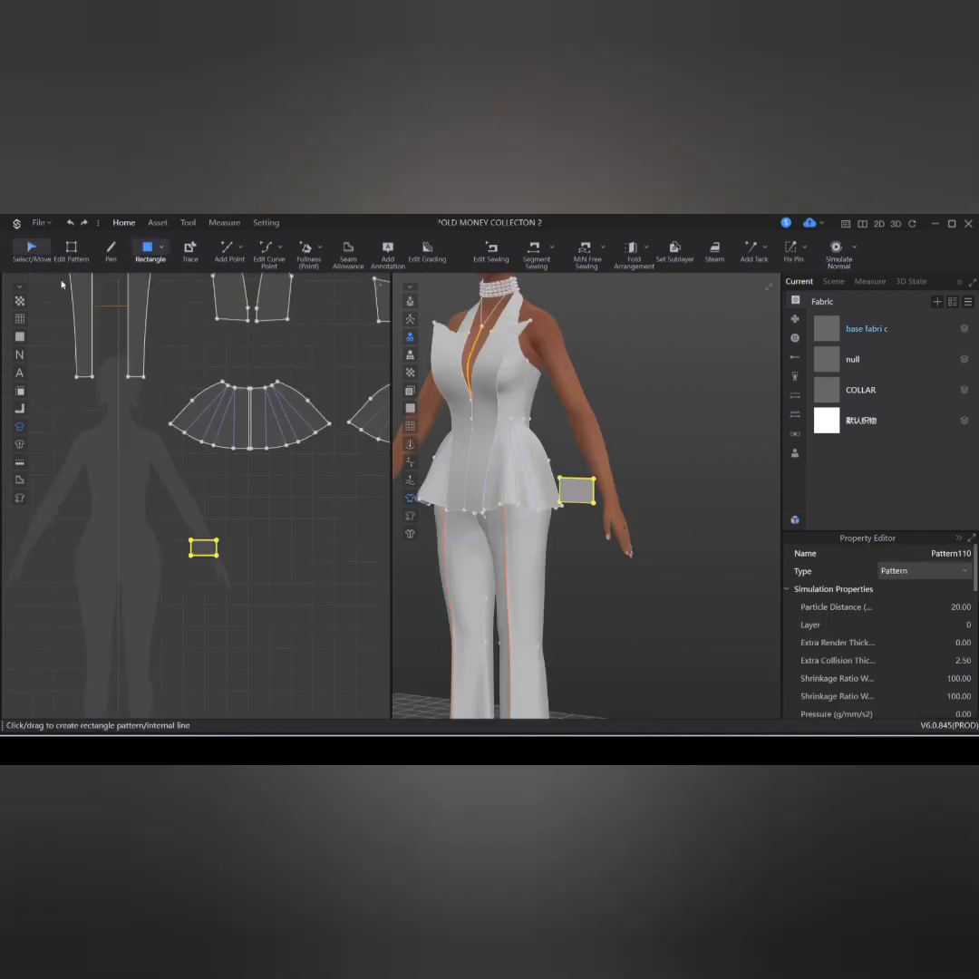
# Step: Move the small rectangular clutch pattern to the avatar's left hand in 3D and create a symmetric copy with seam beside it in 2D
pyautogui.press('a')
pyautogui.moveTo(574, 496); pyautogui.dragTo(586, 498)
pyautogui.rightClick(207, 547)
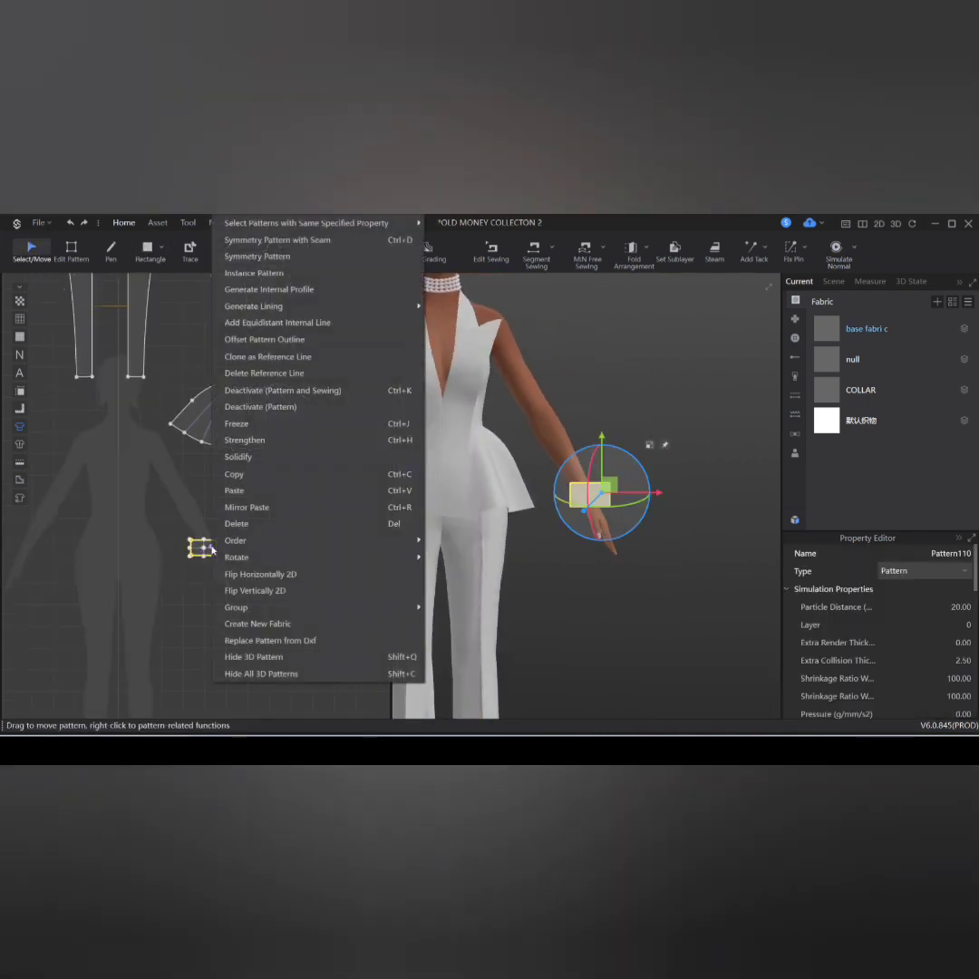
pyautogui.click(272, 239)
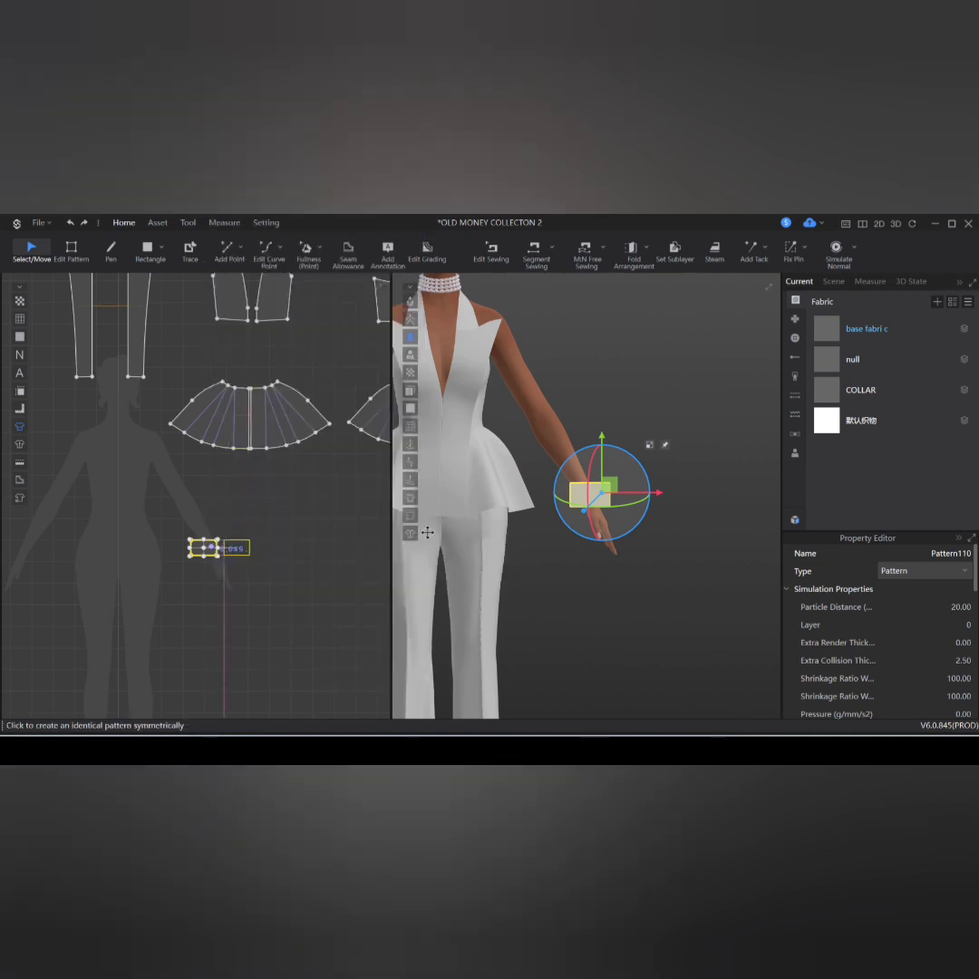
# Step: Place the original clutch rectangle outside the avatar's left hand and its symmetric copy between the hand and the peplum
pyautogui.scroll(3, 628, 506)
pyautogui.moveTo(669, 542); pyautogui.dragTo(611, 530, button='right')
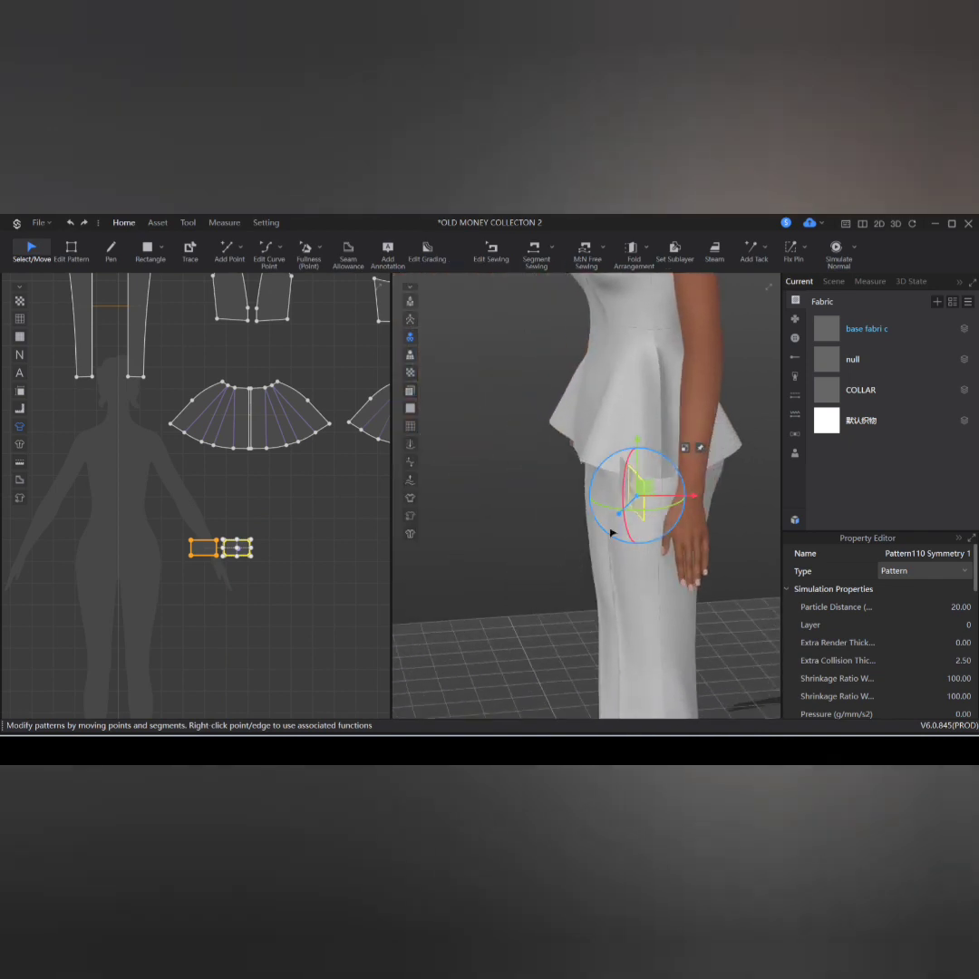
pyautogui.moveTo(640, 490); pyautogui.dragTo(721, 489)
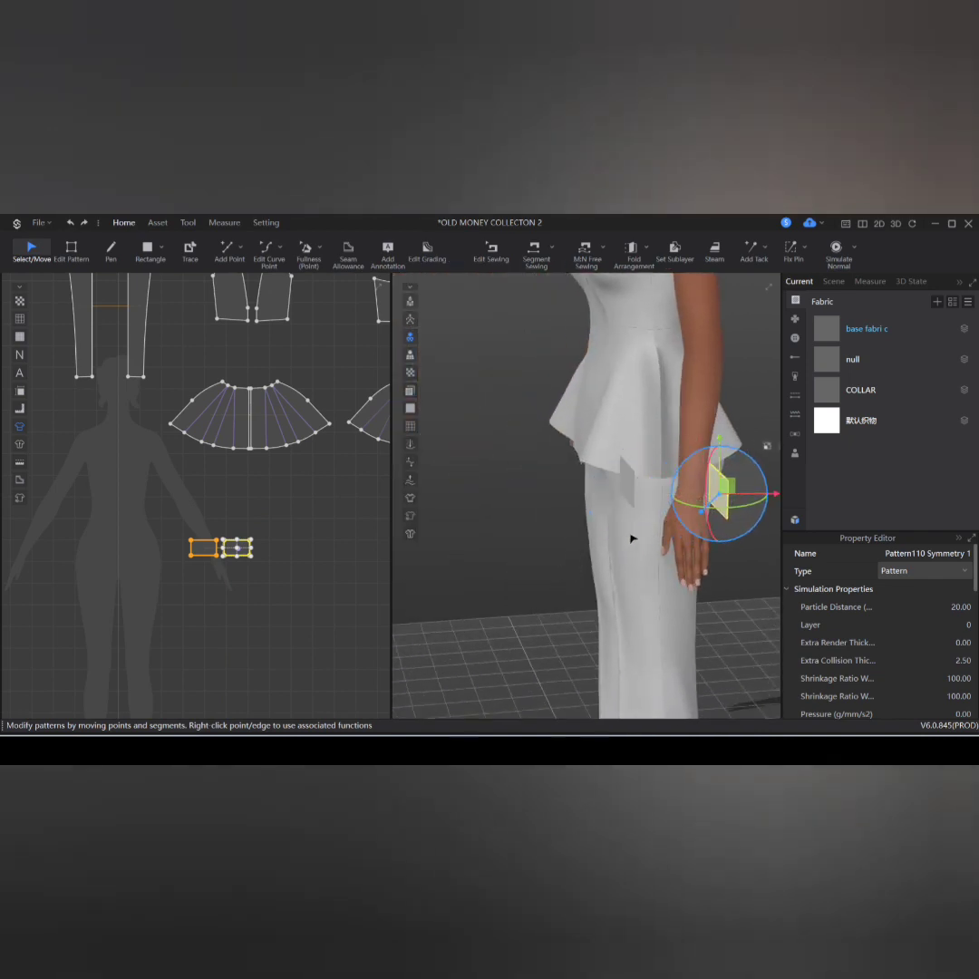
pyautogui.moveTo(632, 535); pyautogui.dragTo(713, 552, button='right')
pyautogui.moveTo(656, 518); pyautogui.dragTo(738, 555)
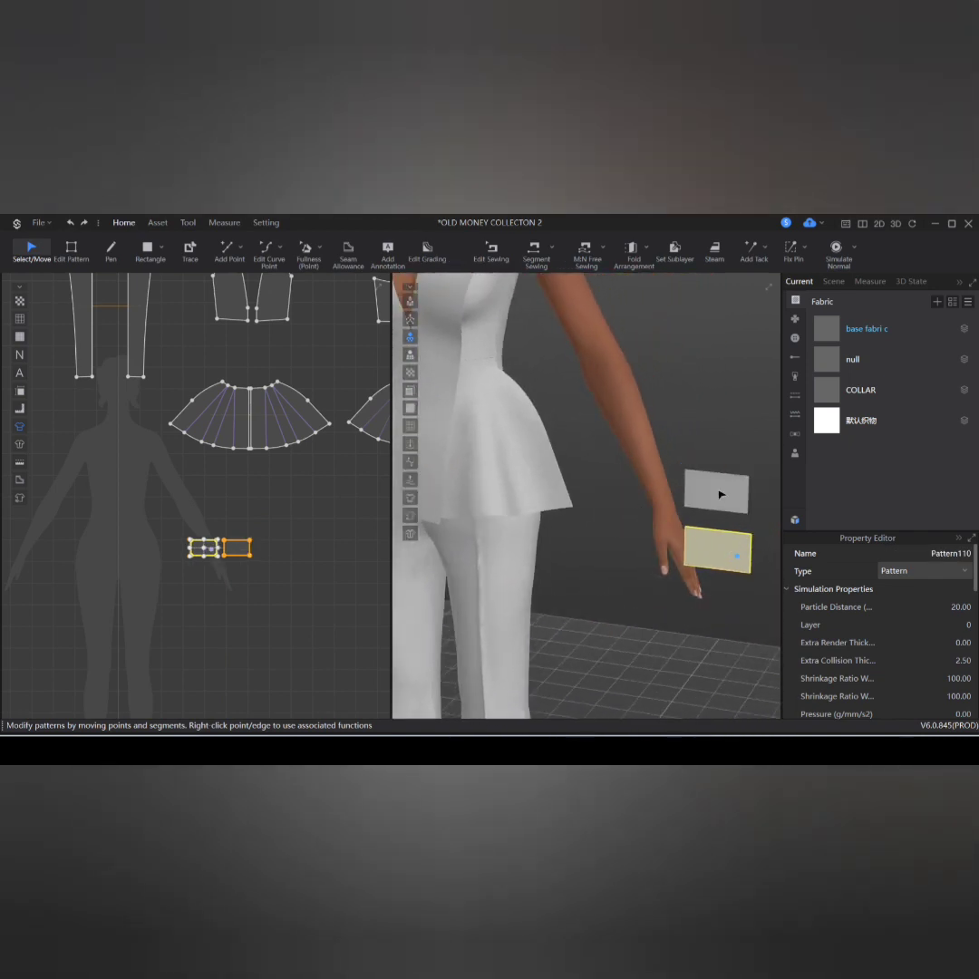
pyautogui.moveTo(720, 492); pyautogui.dragTo(590, 516)
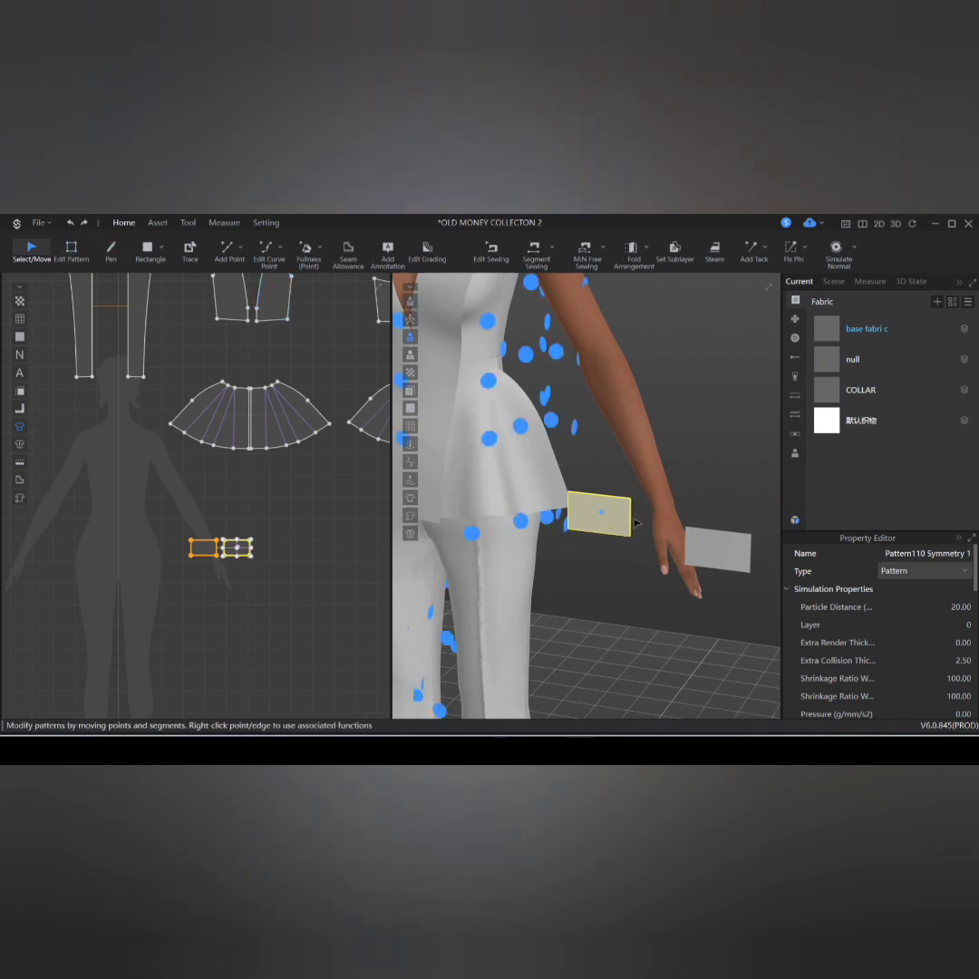
# Step: Hide the arrangement points around the avatar
pyautogui.scroll(-6, 640, 546)
pyautogui.moveTo(622, 559)
pyautogui.mouseDown(button='right')
pyautogui.moveTo(706, 532)
pyautogui.moveTo(511, 540)
pyautogui.moveTo(615, 540)
pyautogui.mouseUp(button='right')
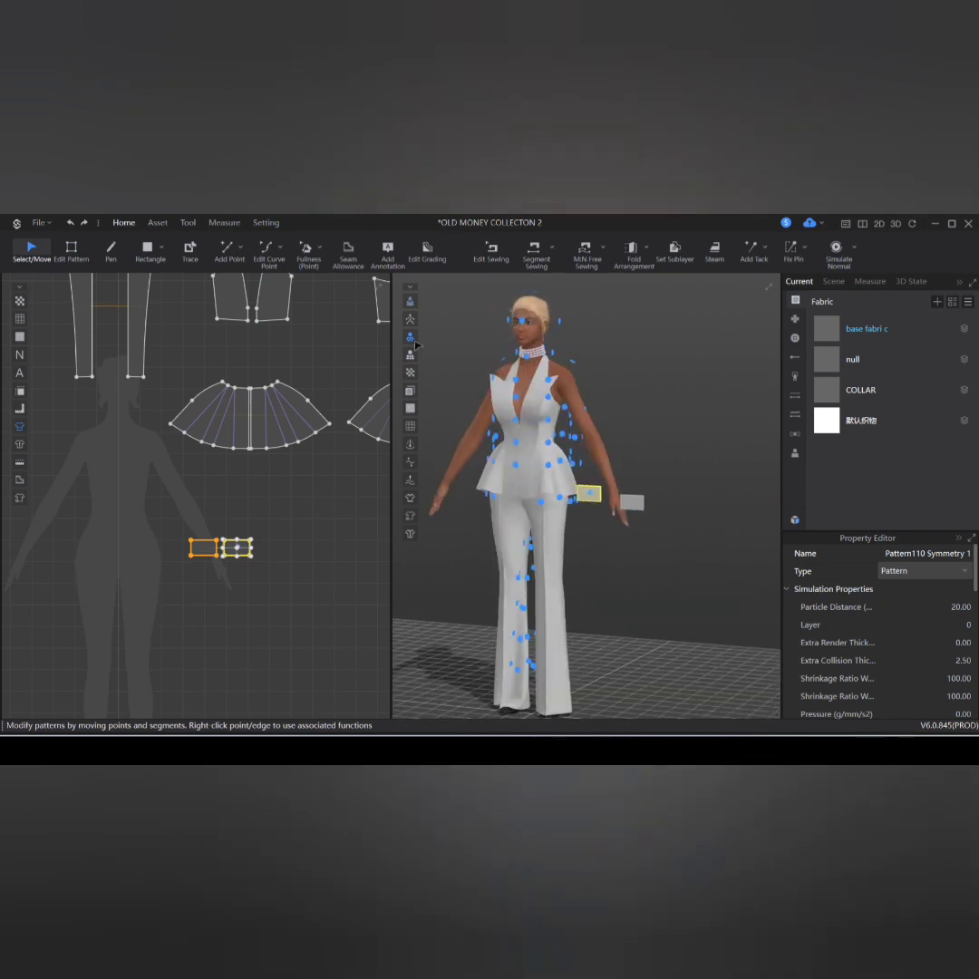
pyautogui.click(411, 301)
pyautogui.scroll(3, 622, 518)
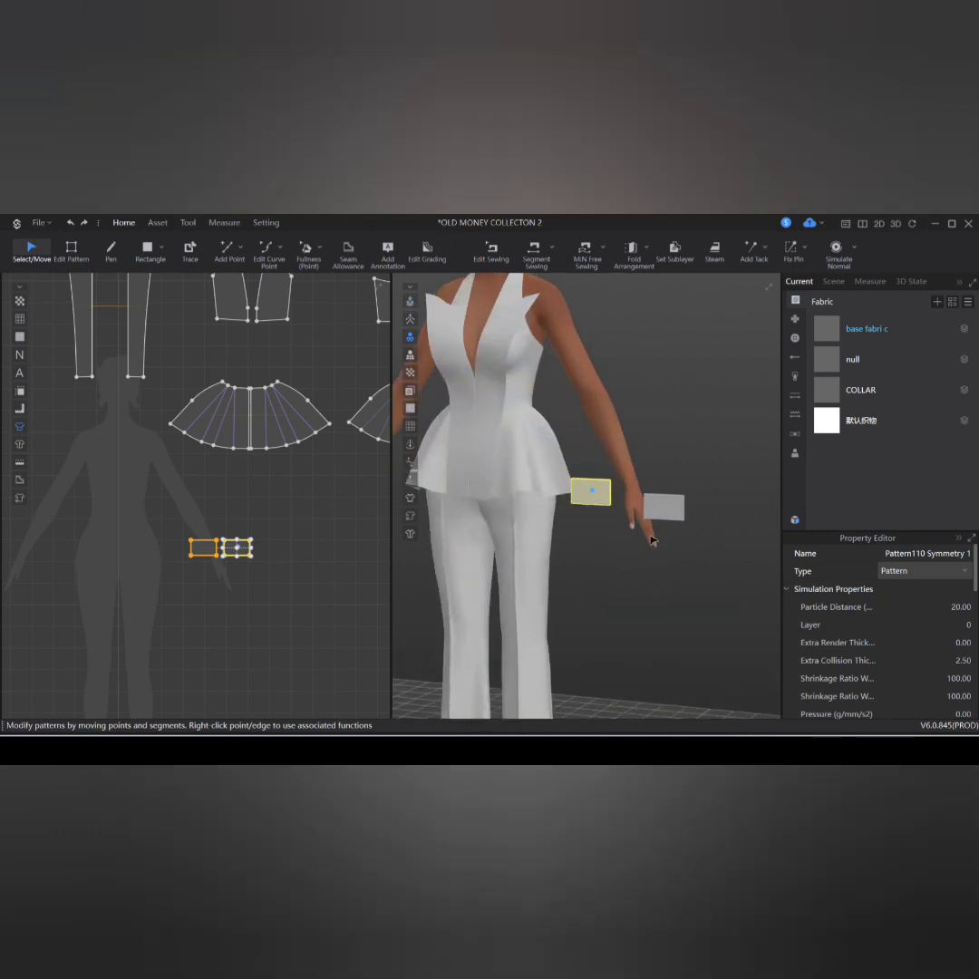
# Step: Rotate the outer clutch rectangle to line up with the avatar's left hand
pyautogui.scroll(3, 716, 564)
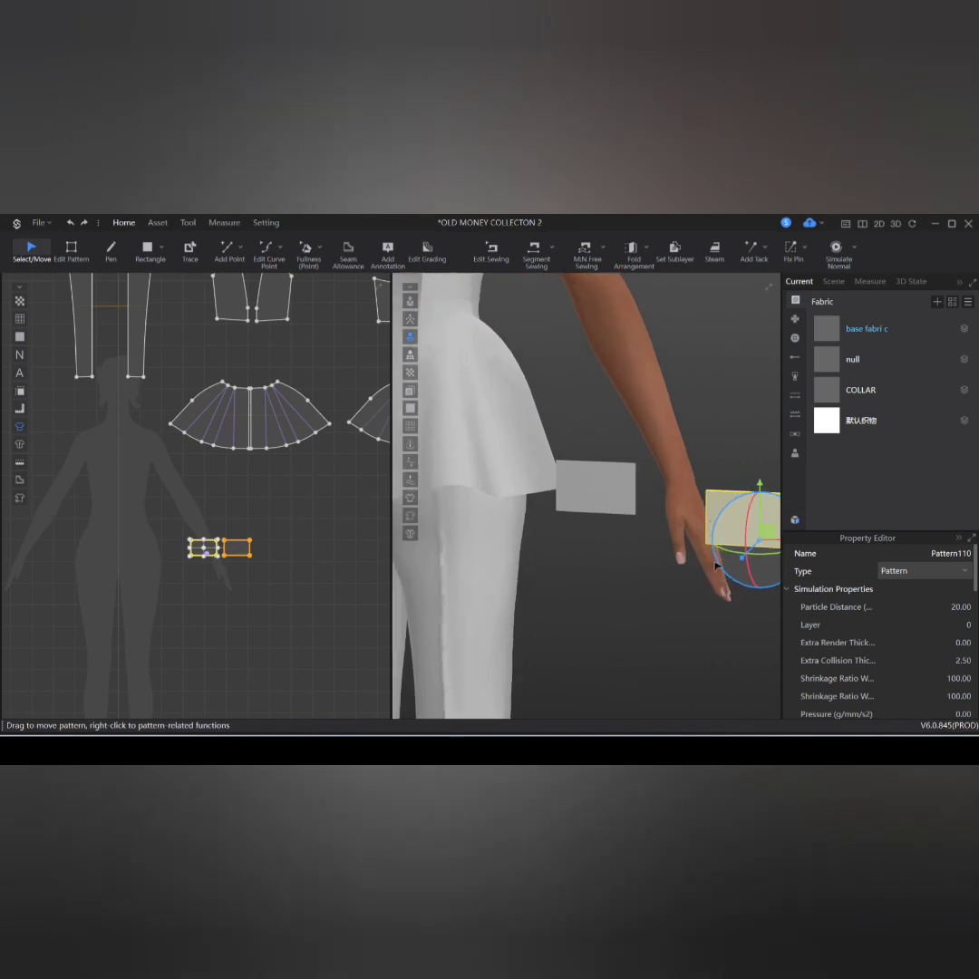
pyautogui.moveTo(735, 553); pyautogui.dragTo(698, 615)
pyautogui.moveTo(697, 615); pyautogui.dragTo(558, 662, button='middle')
pyautogui.scroll(-1, 676, 463)
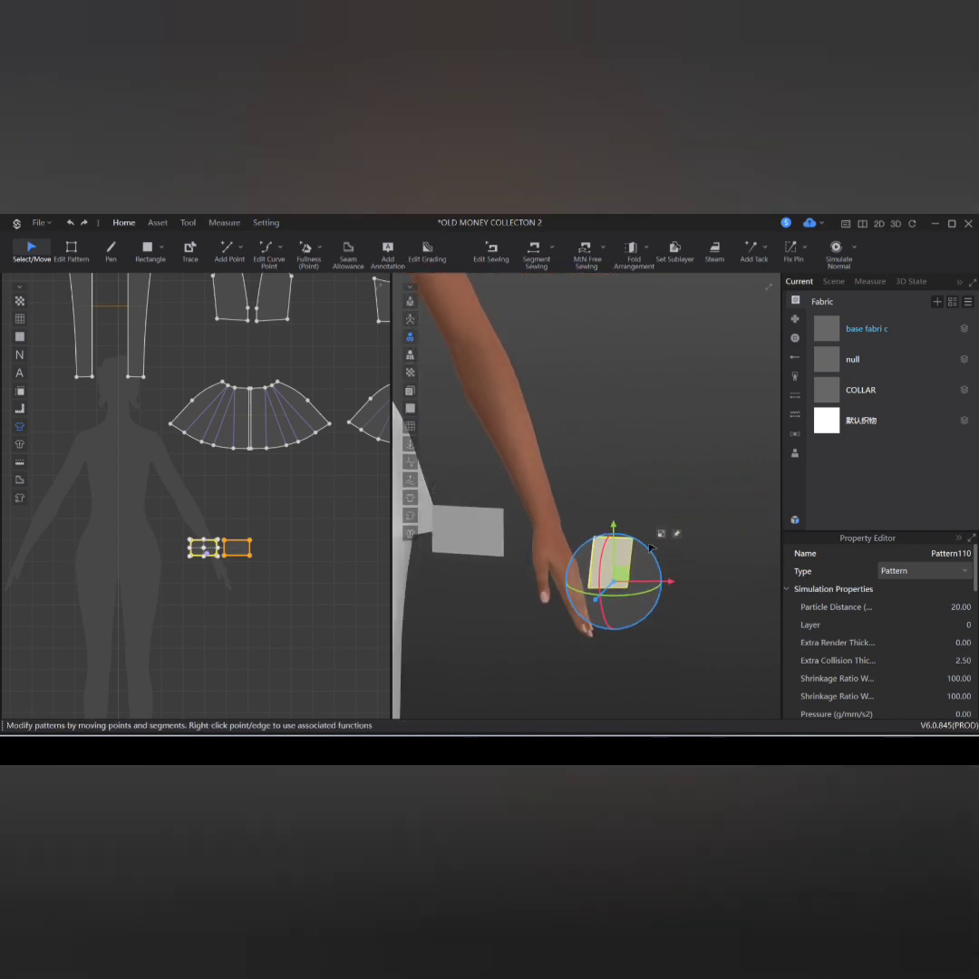
# Step: Move the rectangular cuff piece in 3D from beside the hand to the outer side of the avatar's wrist
pyautogui.moveTo(623, 577); pyautogui.dragTo(572, 528)
pyautogui.click(590, 533)
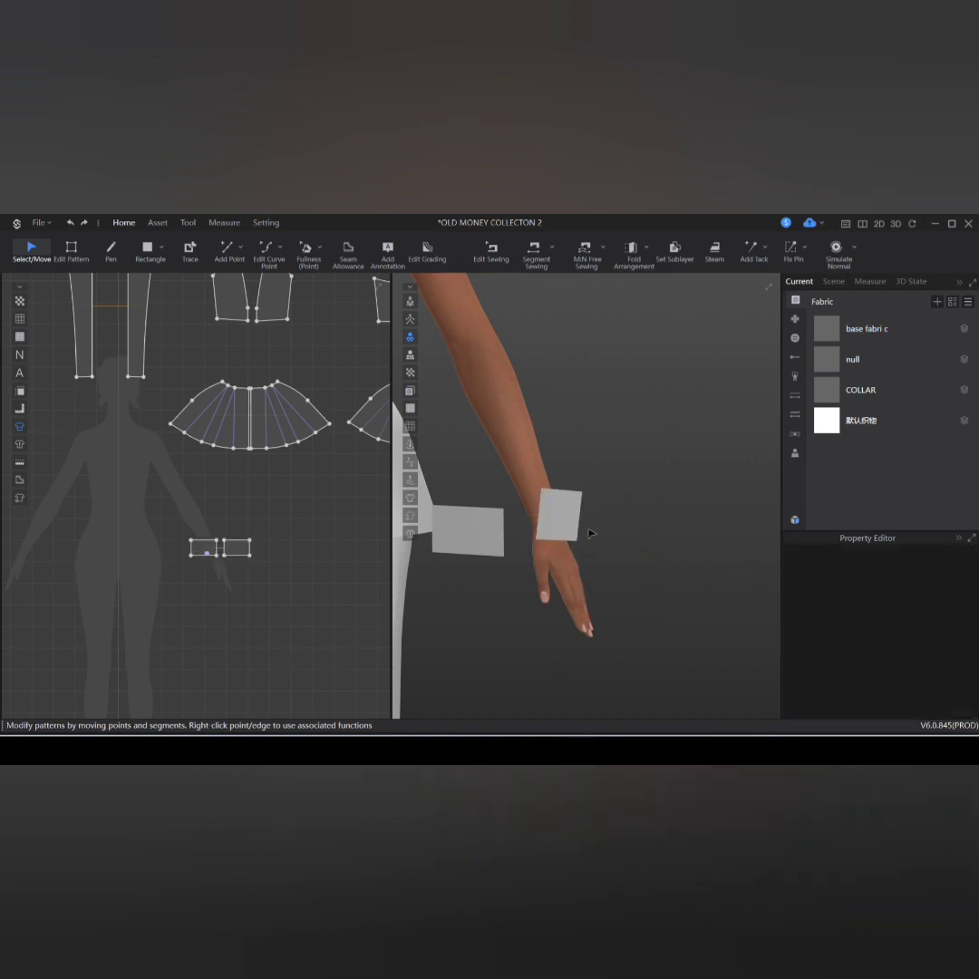
pyautogui.moveTo(590, 533); pyautogui.dragTo(627, 491, button='right')
pyautogui.moveTo(601, 469); pyautogui.dragTo(565, 474)
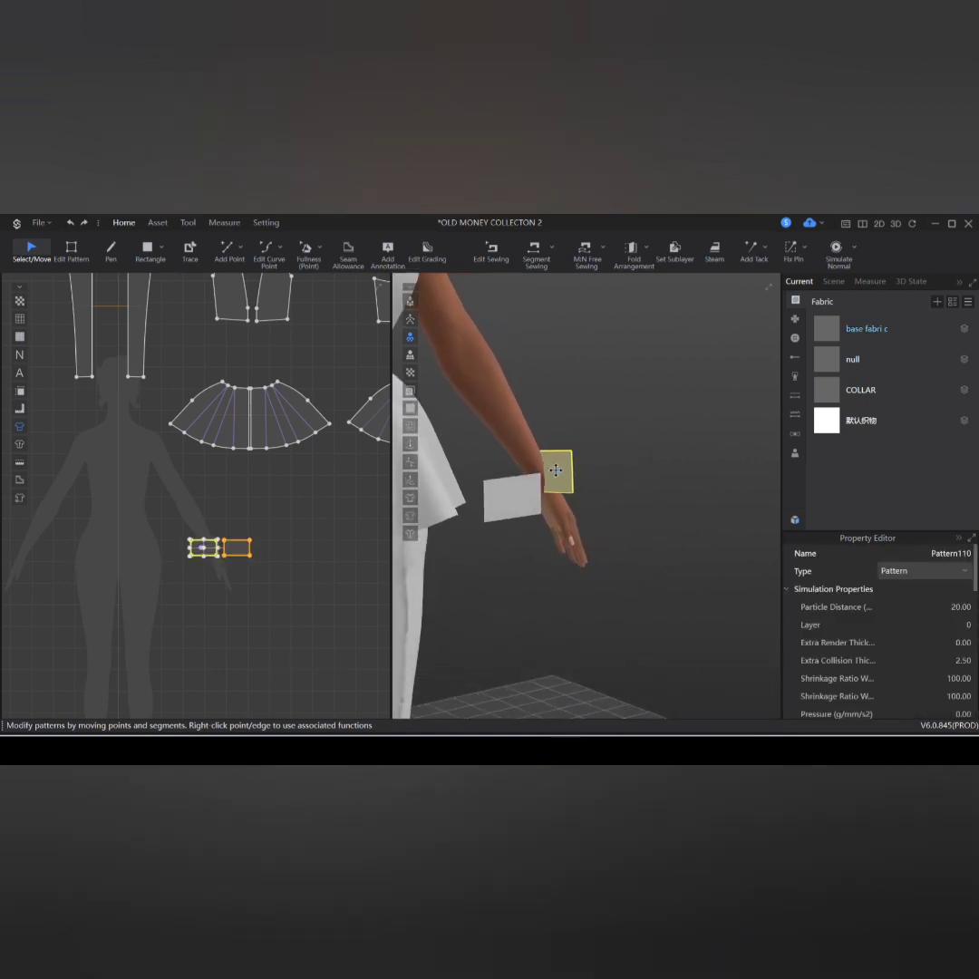
# Step: Rotate the mirrored cuff piece, place it on the opposite side of the wrist, and narrow both pieces
pyautogui.moveTo(606, 507); pyautogui.dragTo(535, 520, button='right')
pyautogui.click(536, 519)
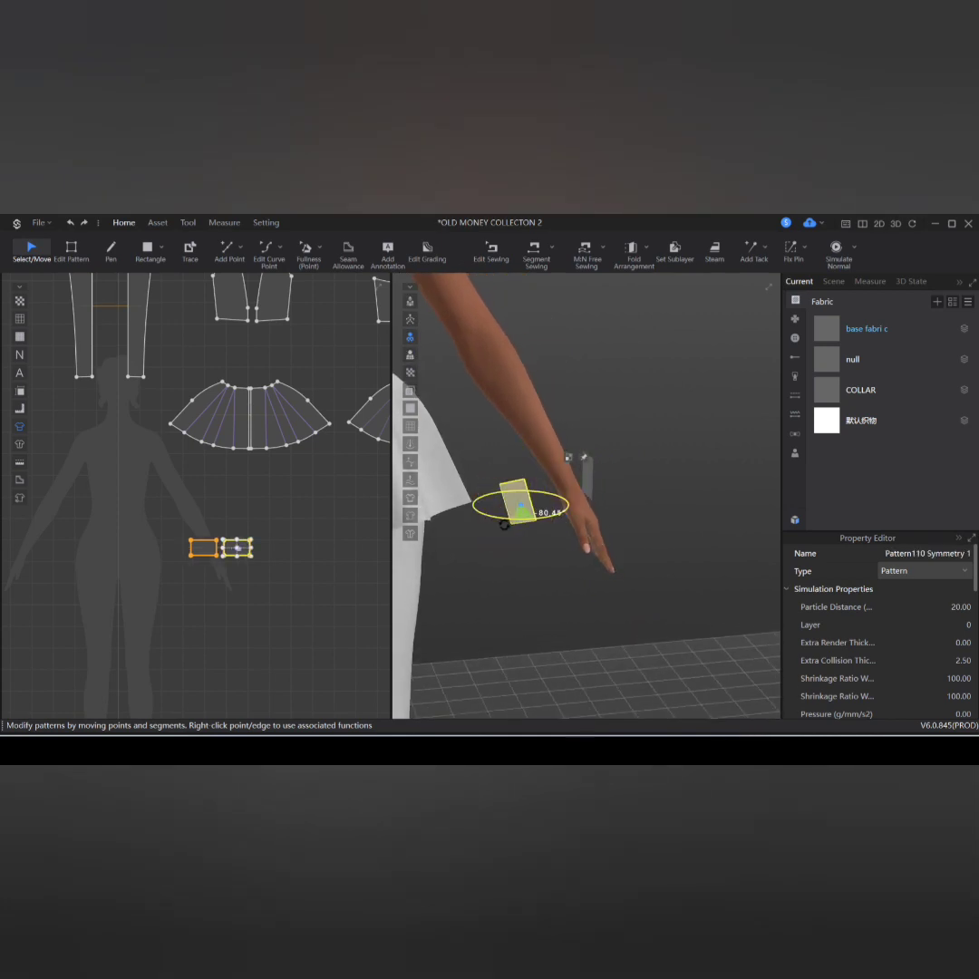
pyautogui.moveTo(495, 525); pyautogui.dragTo(499, 527)
pyautogui.moveTo(576, 573); pyautogui.dragTo(537, 580, button='right')
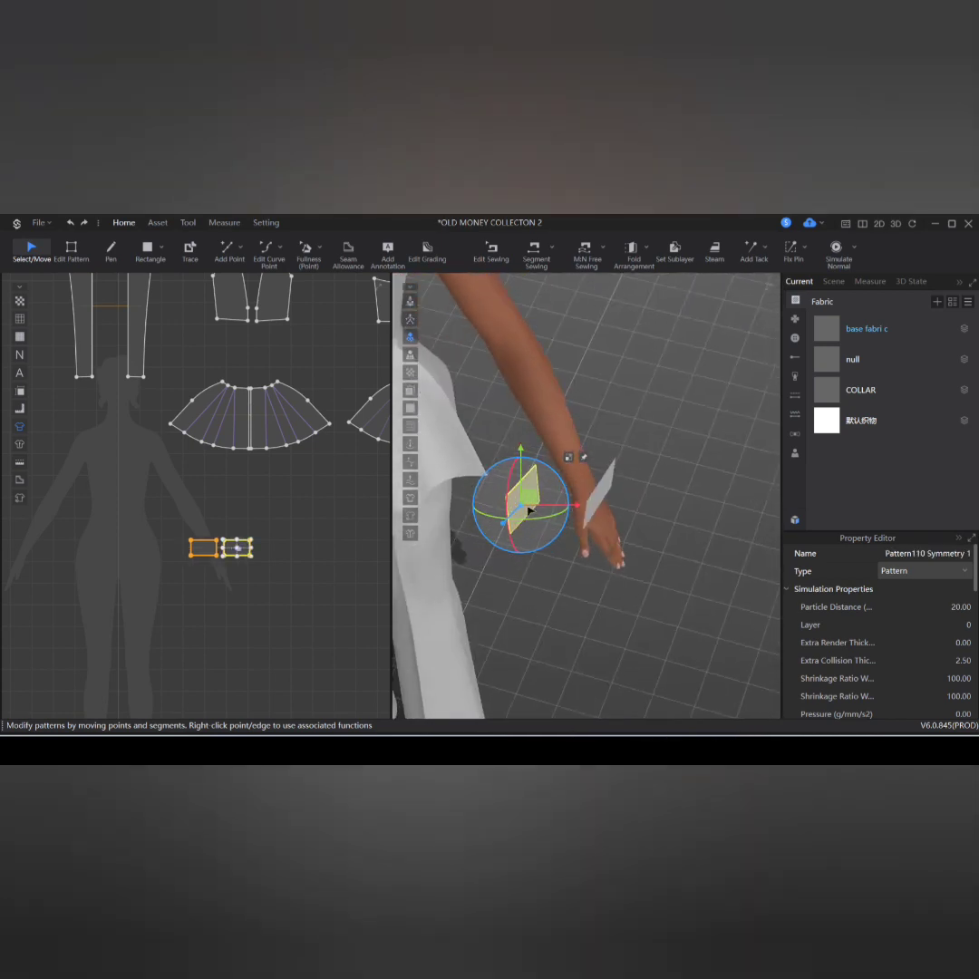
pyautogui.moveTo(526, 497); pyautogui.dragTo(603, 496, button='right')
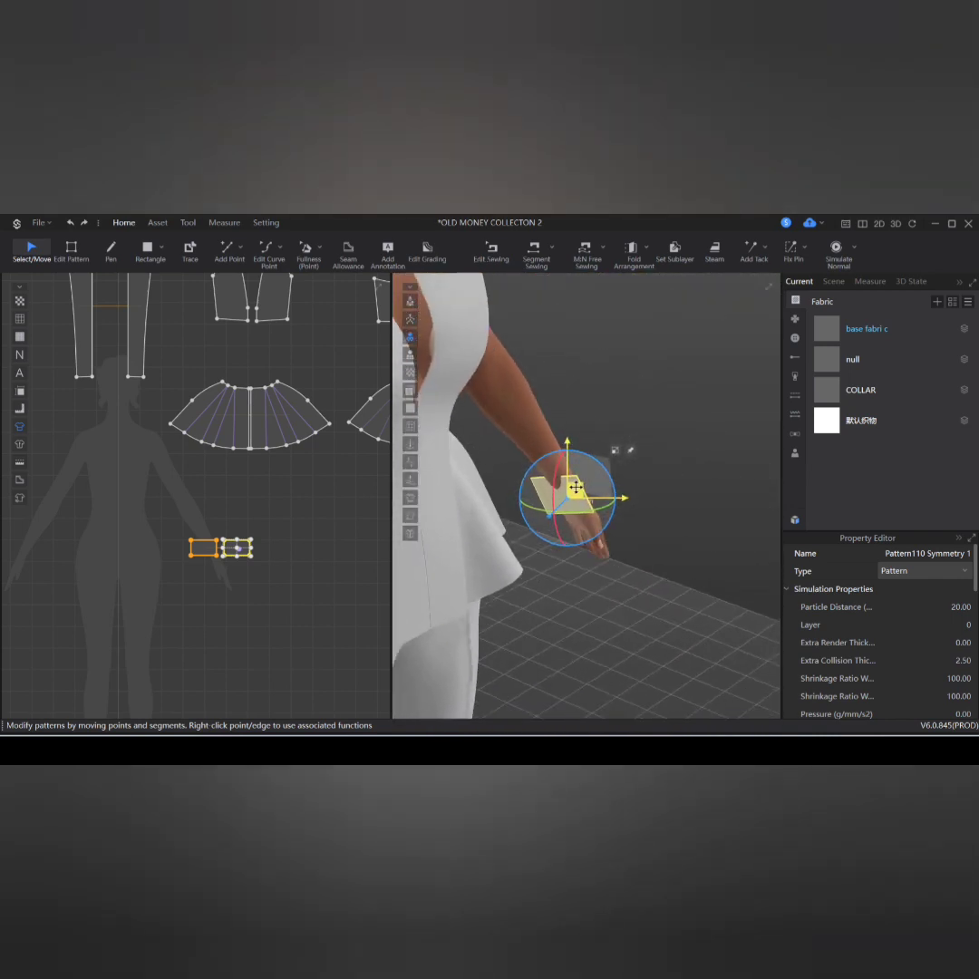
pyautogui.moveTo(574, 487); pyautogui.dragTo(568, 487)
pyautogui.scroll(3, 224, 556)
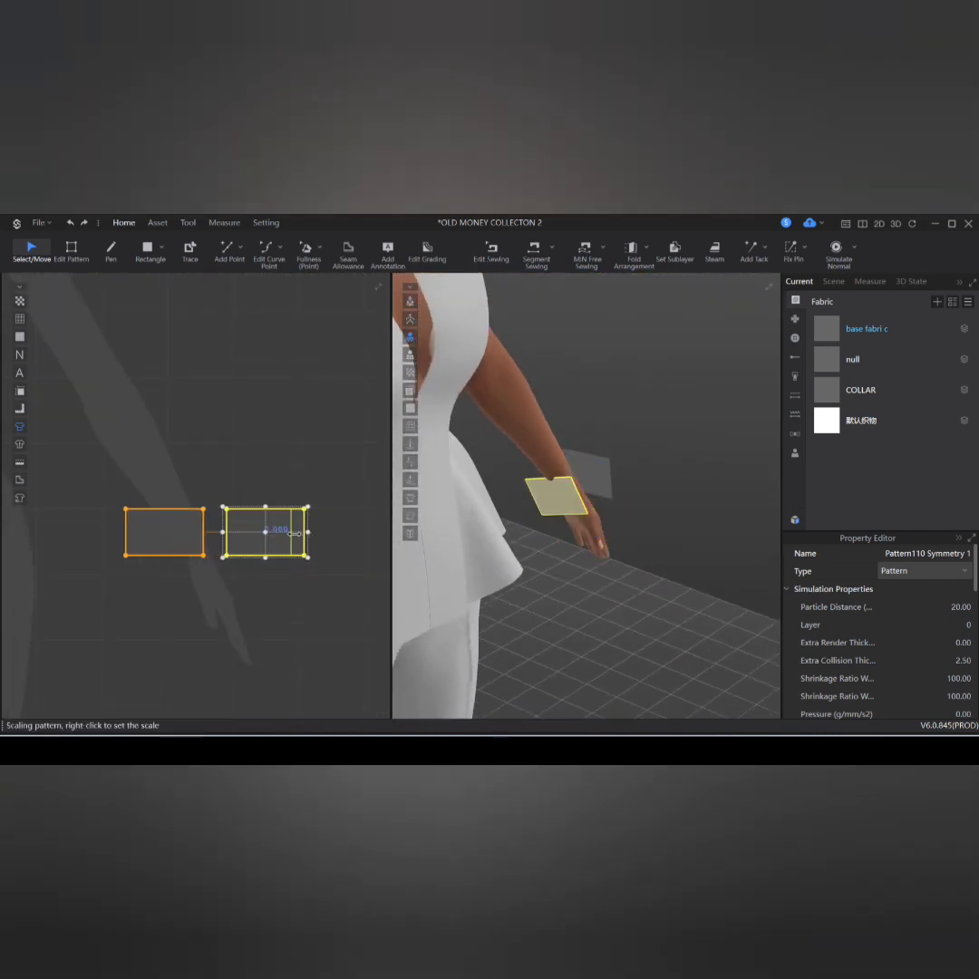
# Step: Sew the two cuff pieces together along both pairs of side edges with Segment Sewing
pyautogui.moveTo(693, 549); pyautogui.dragTo(496, 552, button='right')
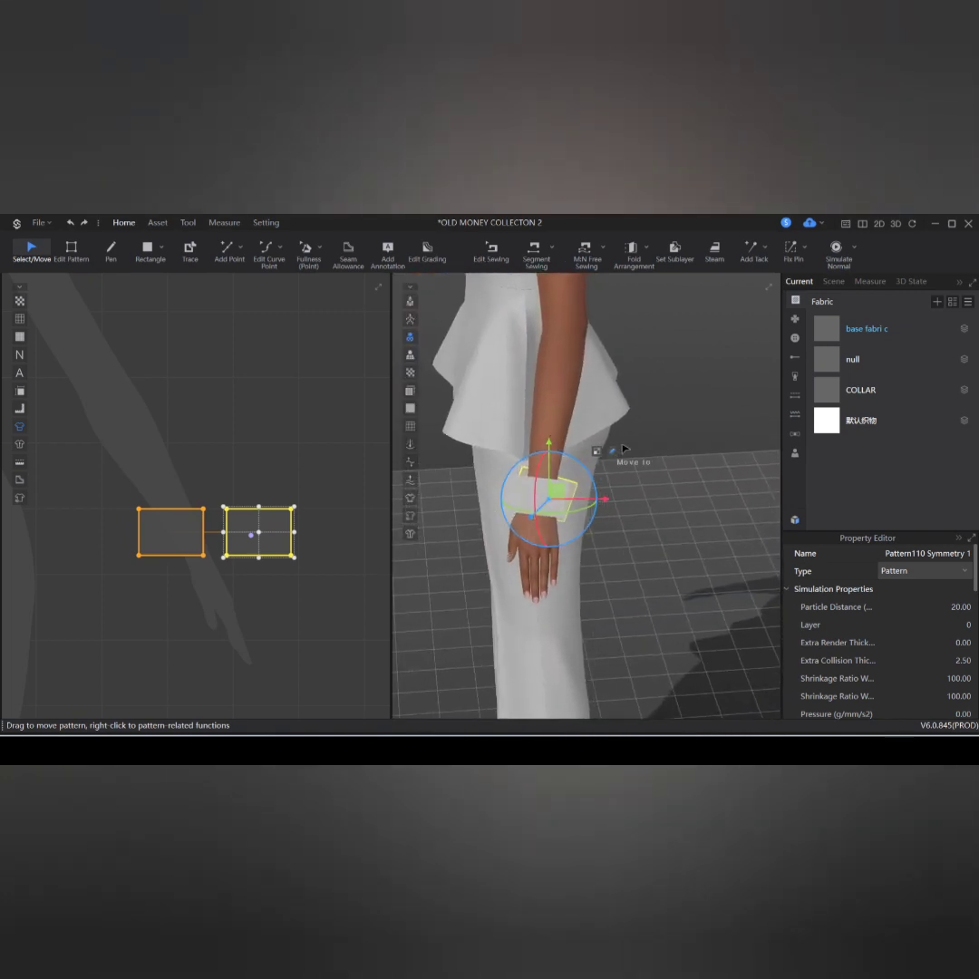
pyautogui.click(603, 306)
pyautogui.click(535, 252)
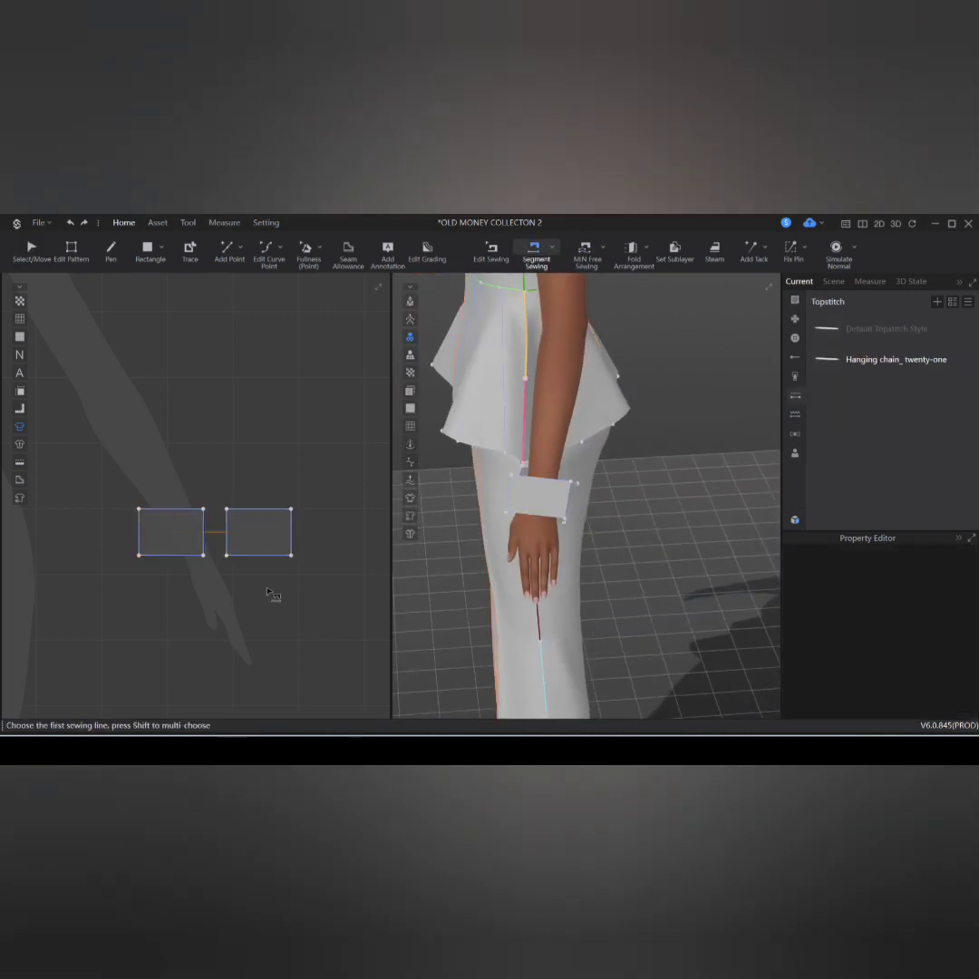
pyautogui.moveTo(530, 496); pyautogui.dragTo(625, 535, button='right')
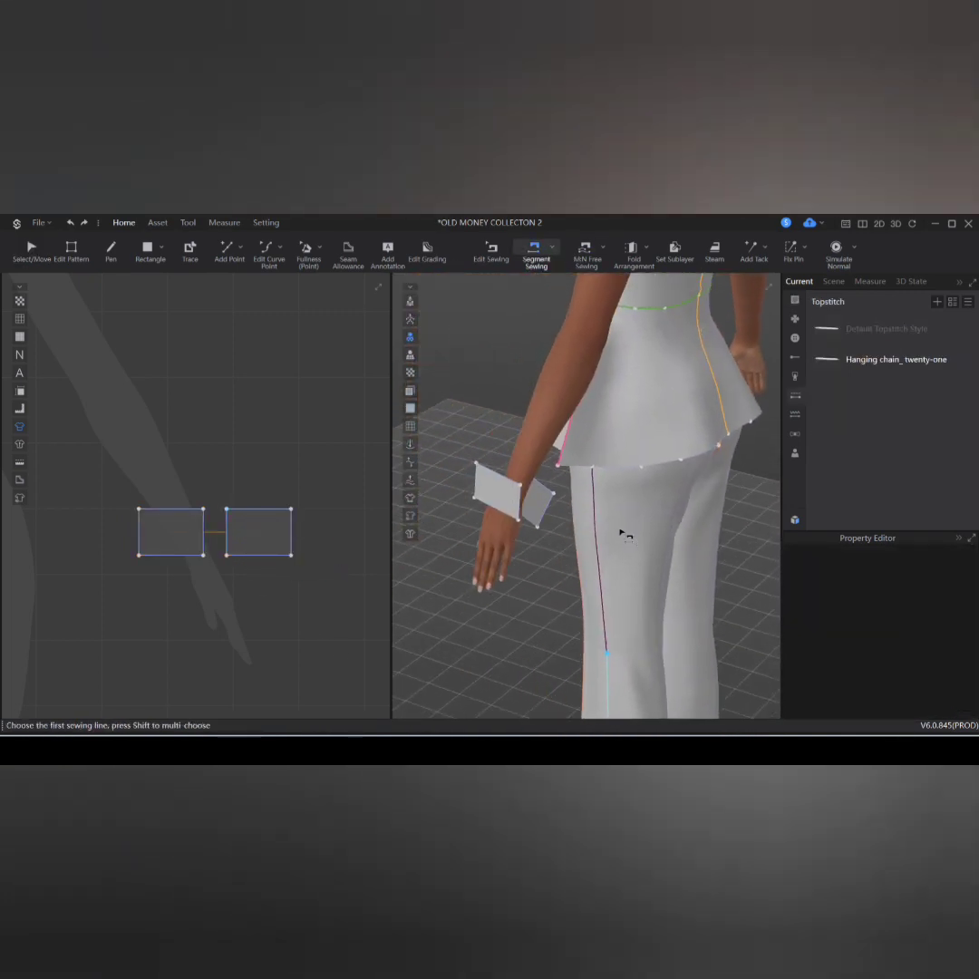
pyautogui.click(548, 521)
pyautogui.click(540, 515)
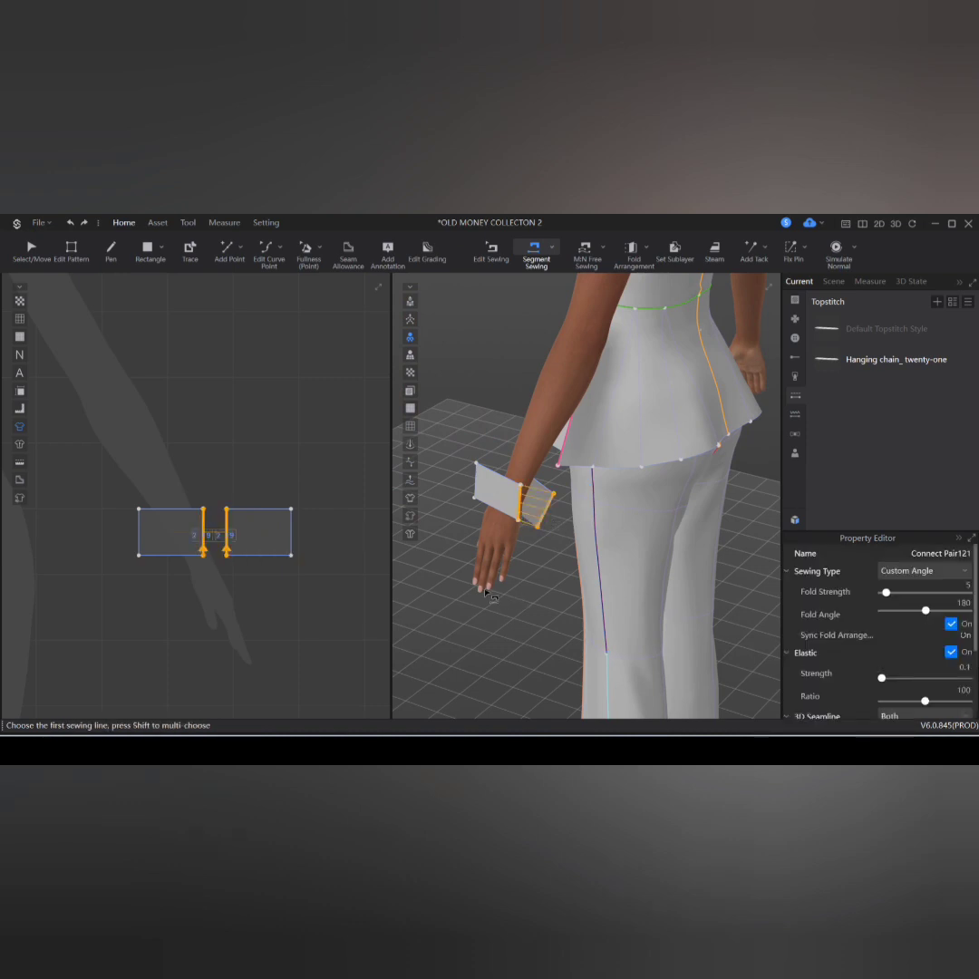
pyautogui.moveTo(539, 515); pyautogui.dragTo(459, 594, button='right')
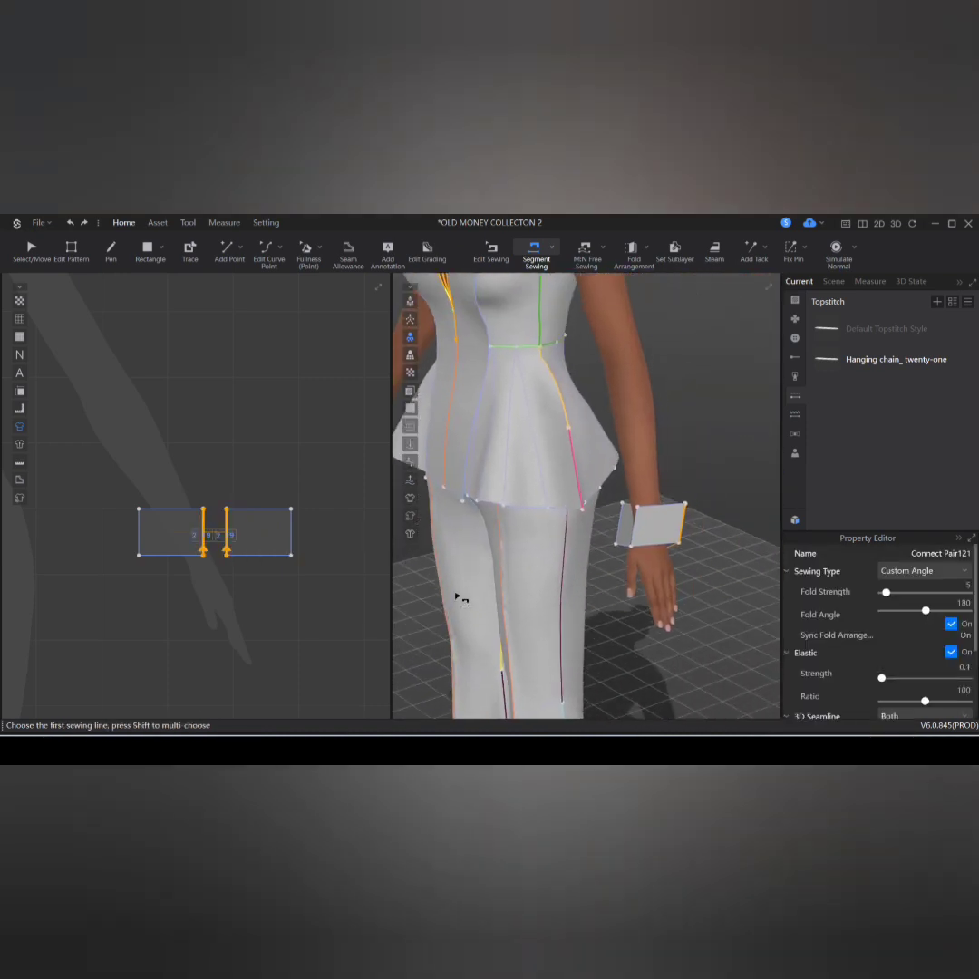
pyautogui.click(648, 536)
pyautogui.click(635, 528)
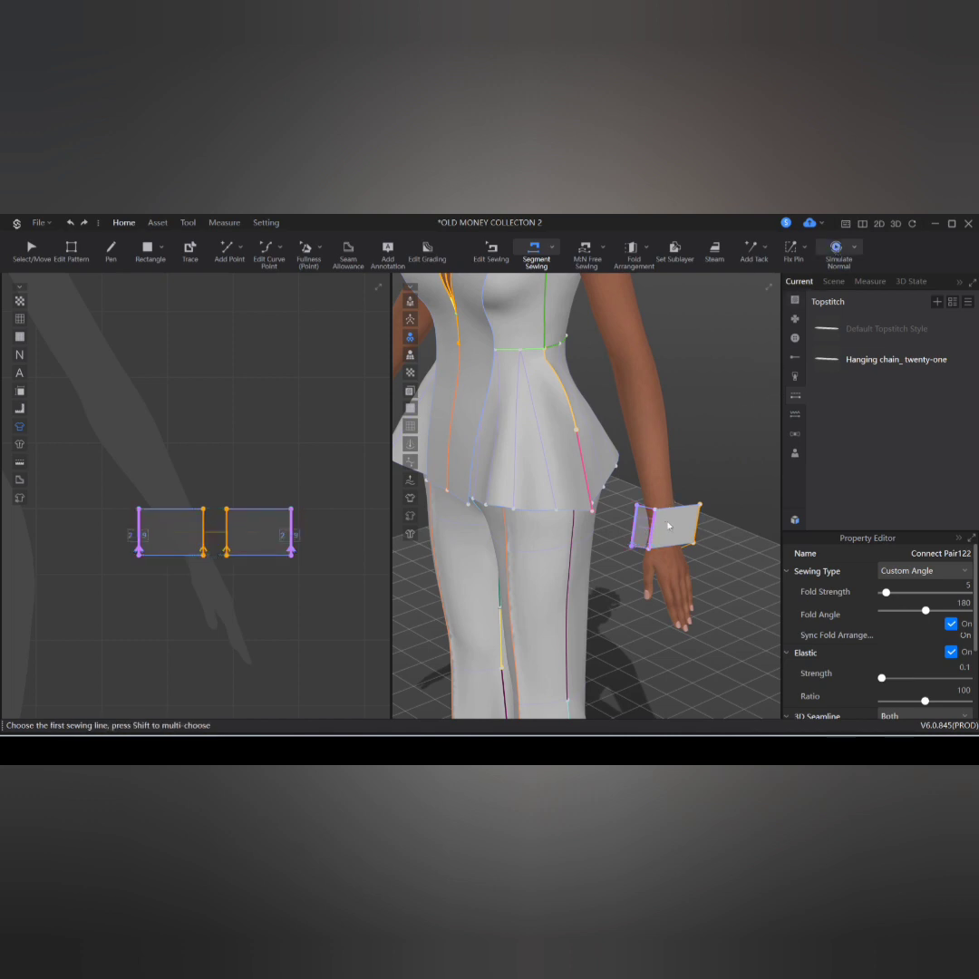
# Step: Simulate the cuff around the wrist and set the particle distance of both pieces to 5.00
pyautogui.press('space')
pyautogui.moveTo(688, 517); pyautogui.dragTo(769, 494, button='right')
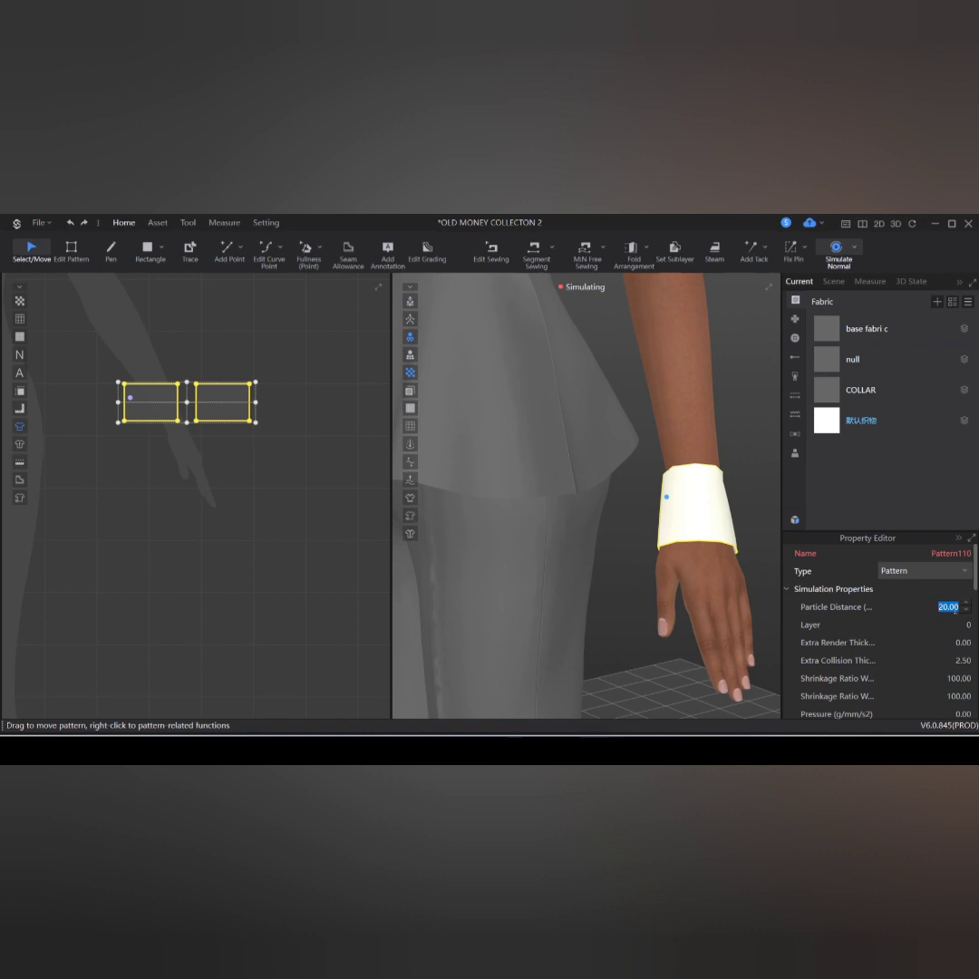
pyautogui.press('space')
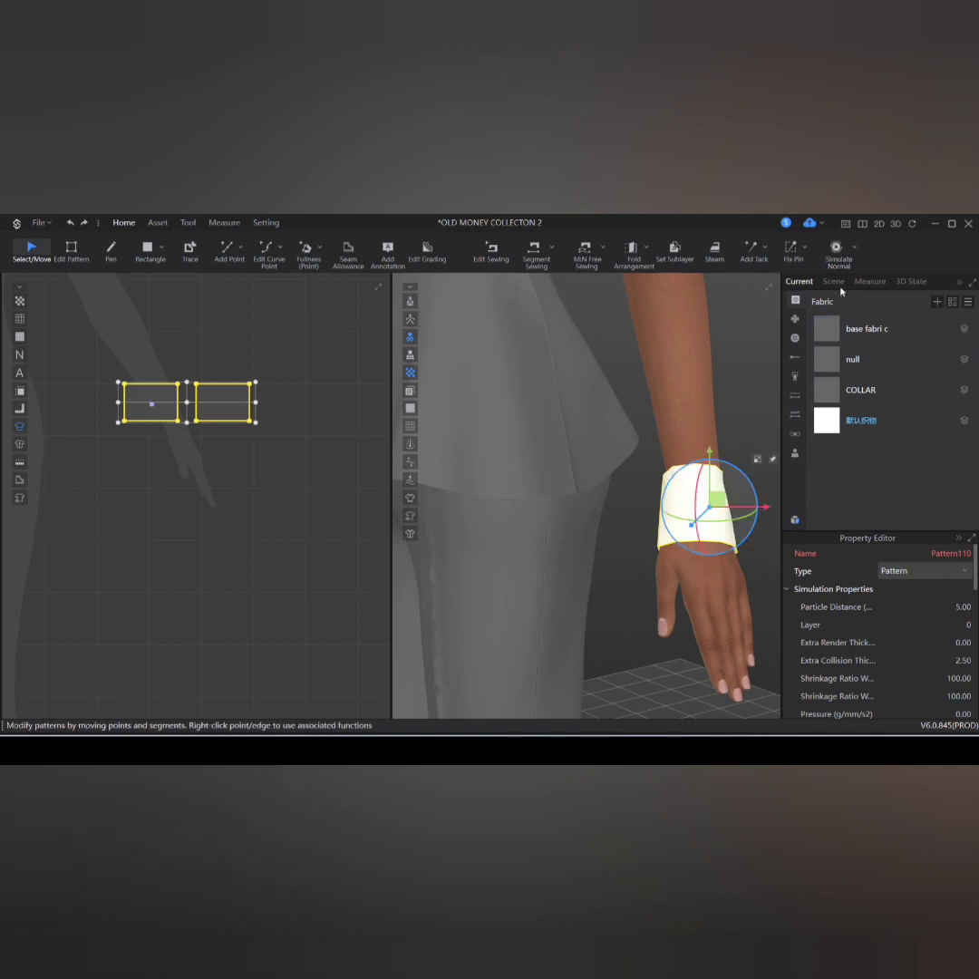
# Step: Add 5 equidistant internal lines spaced 0.500 in below the cuff's top edge, extended to the outline
pyautogui.click(176, 296)
pyautogui.click(83, 259)
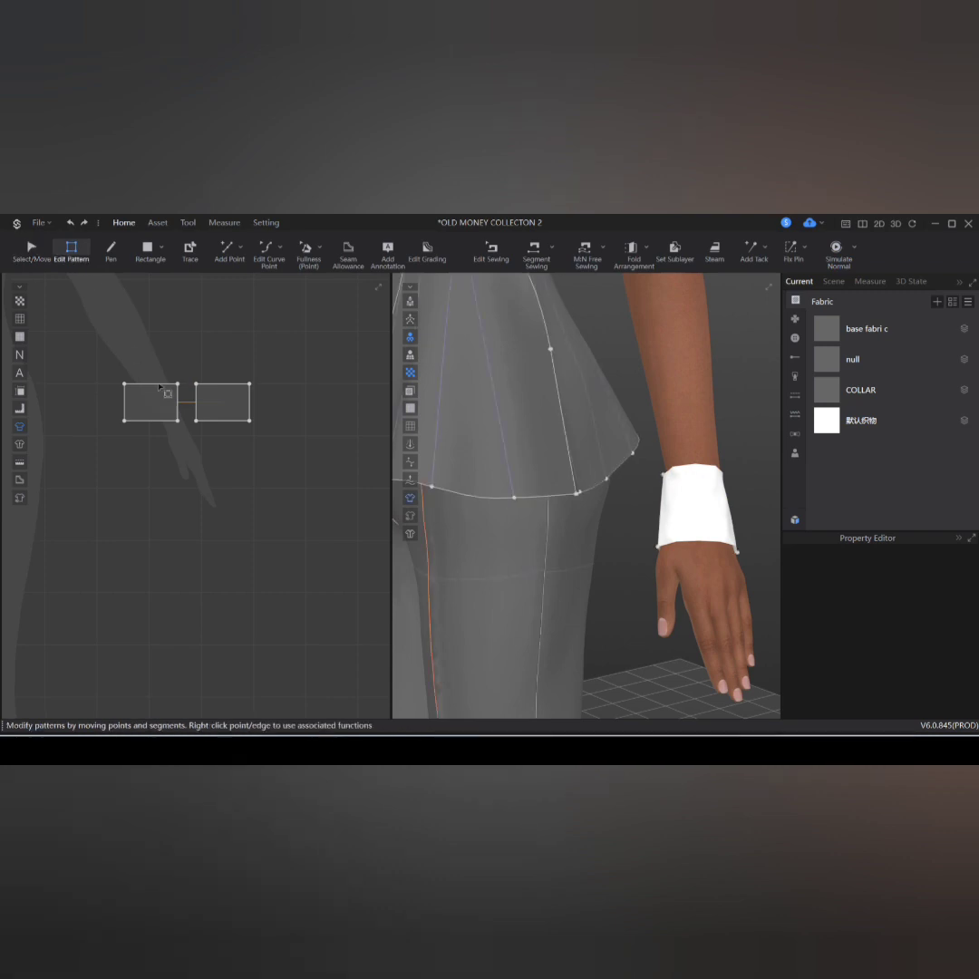
pyautogui.click(153, 384)
pyautogui.rightClick(156, 384)
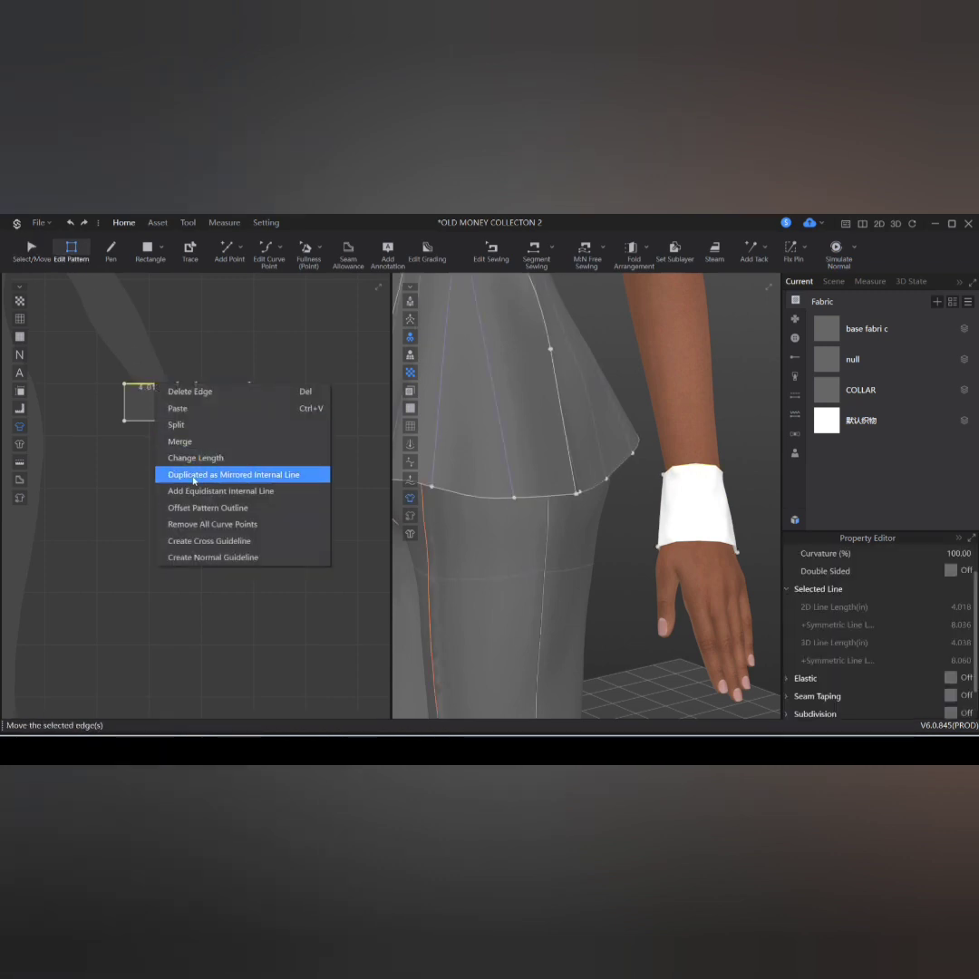
pyautogui.click(195, 490)
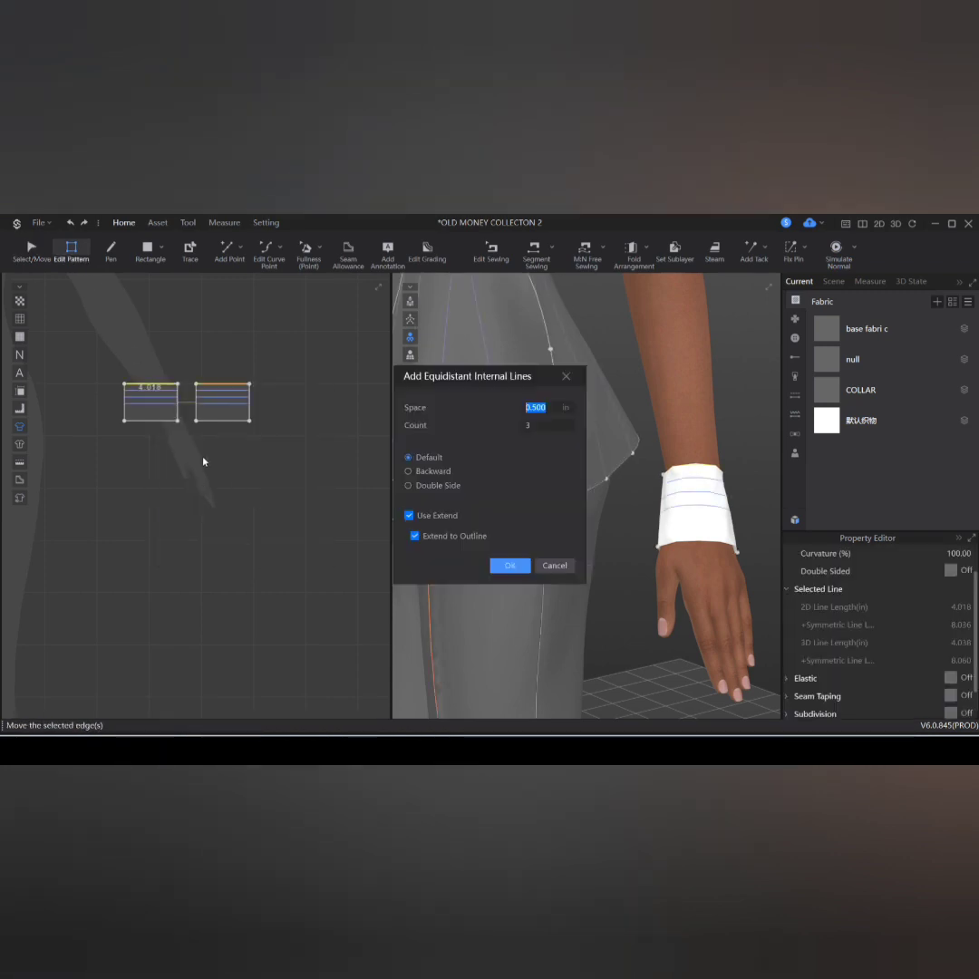
pyautogui.click(572, 424)
pyautogui.click(573, 423)
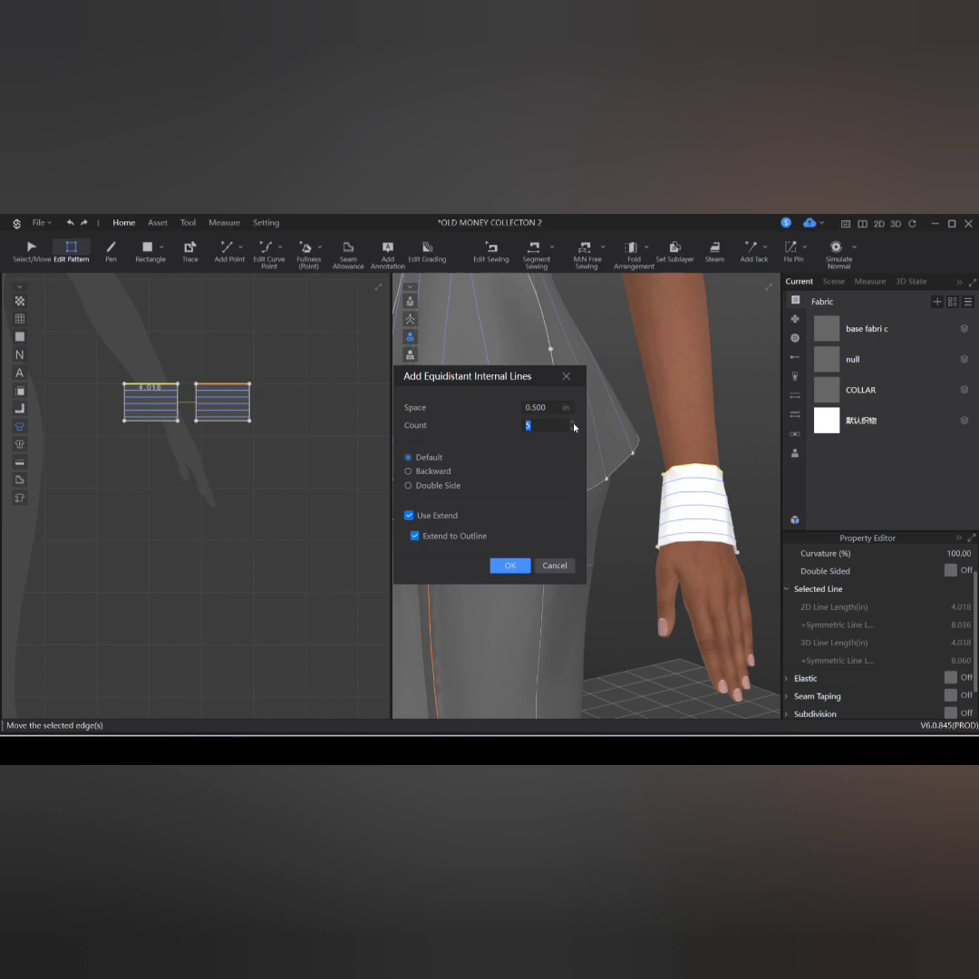
pyautogui.click(510, 566)
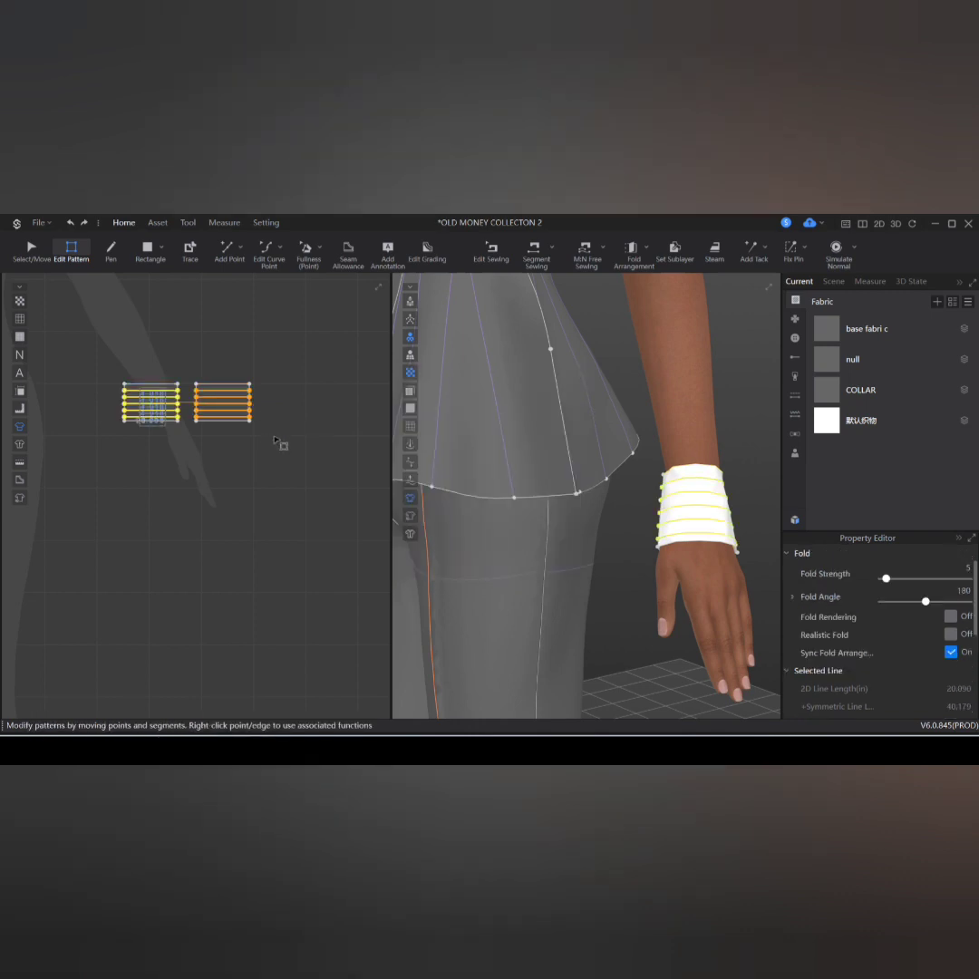
# Step: Apply the "Hanging chain_ twenty-one" topstitch to the cuff's uppermost internal line with Segment Topstitch
pyautogui.moveTo(274, 436); pyautogui.dragTo(268, 510, button='middle')
pyautogui.scroll(2, 284, 468)
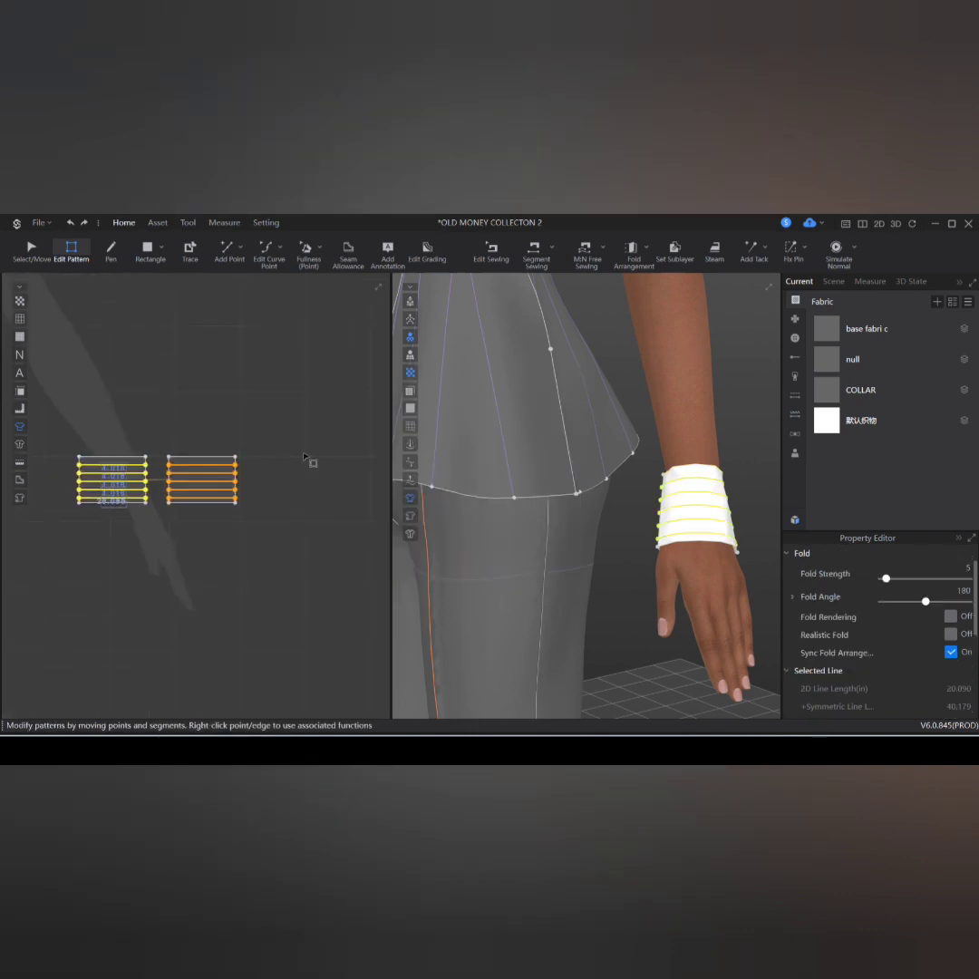
pyautogui.click(797, 396)
pyautogui.click(856, 359)
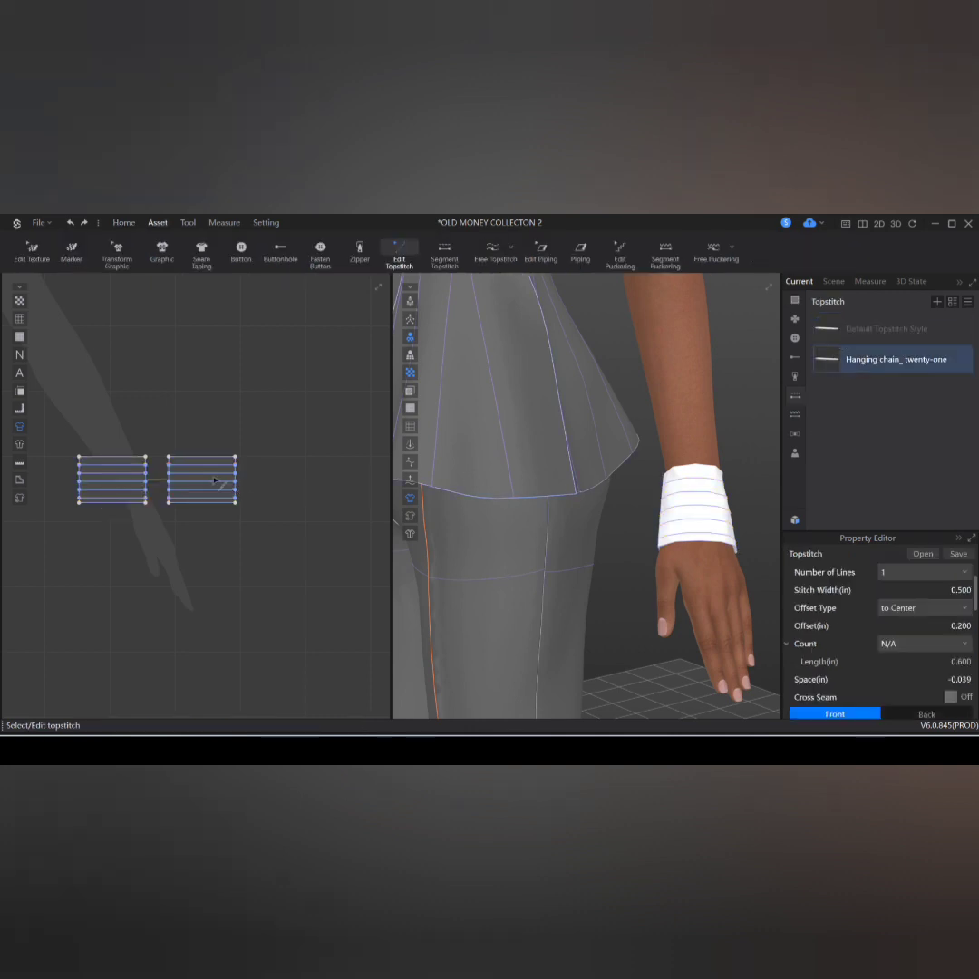
pyautogui.click(445, 253)
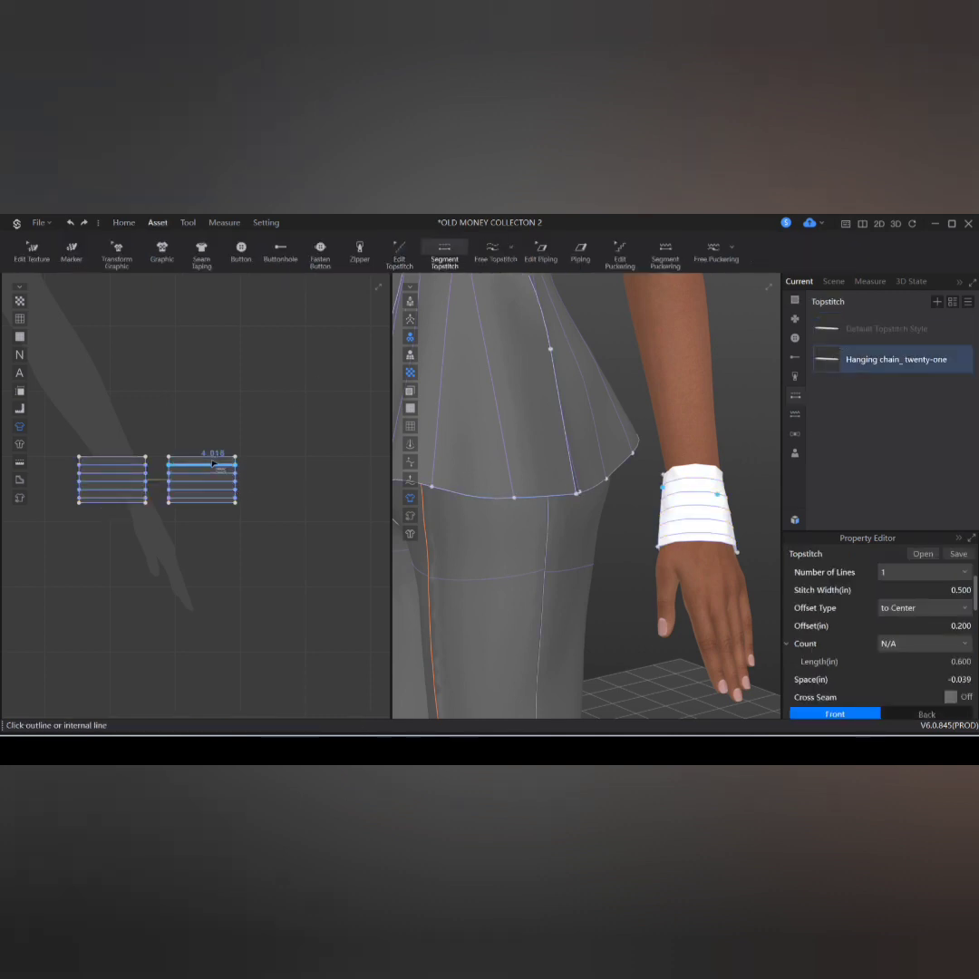
pyautogui.click(219, 465)
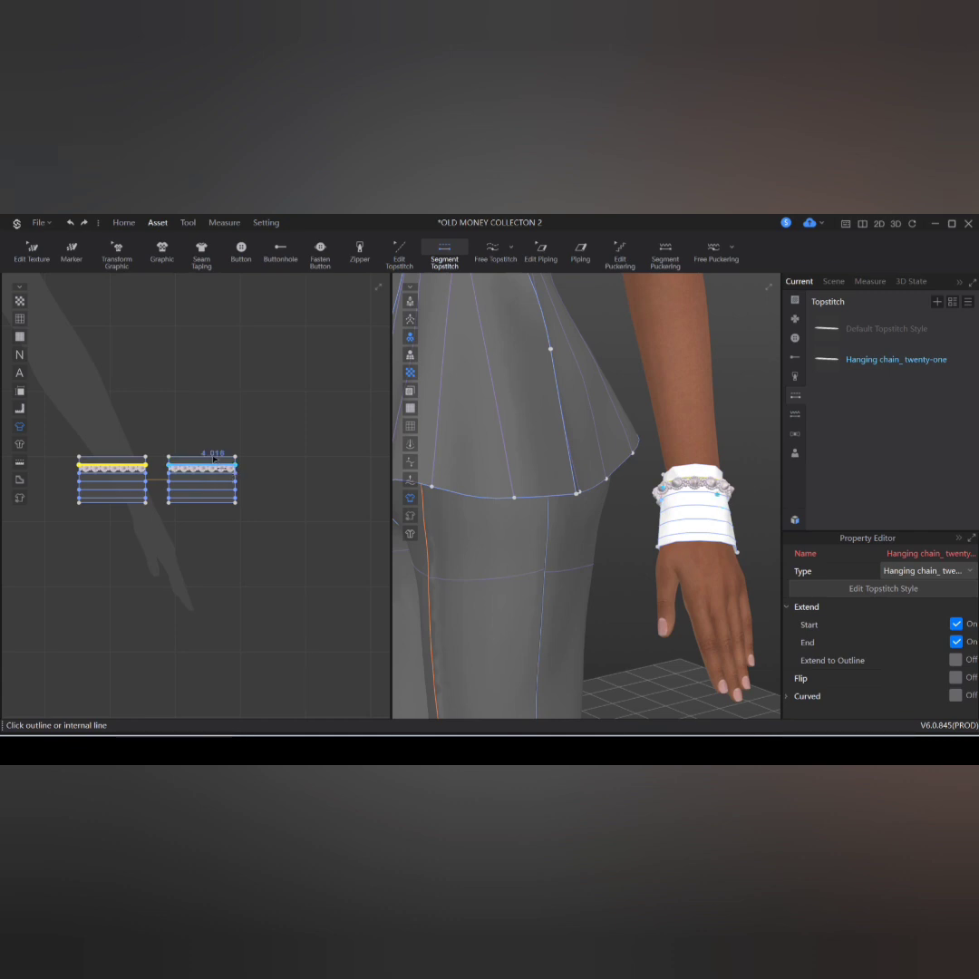
# Step: Add the same chain topstitch to the cuff's top edge and its remaining four internal lines
pyautogui.scroll(2, 214, 460)
pyautogui.click(214, 465)
pyautogui.scroll(1, 214, 464)
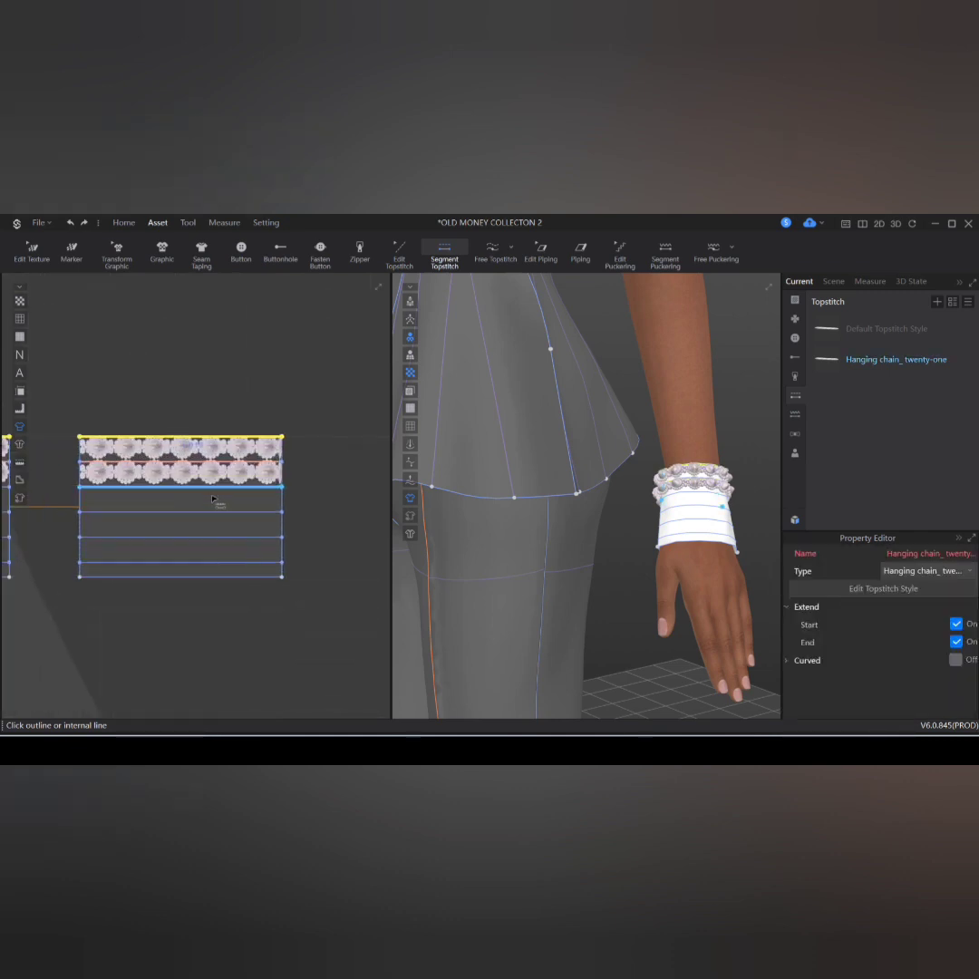
pyautogui.click(214, 493)
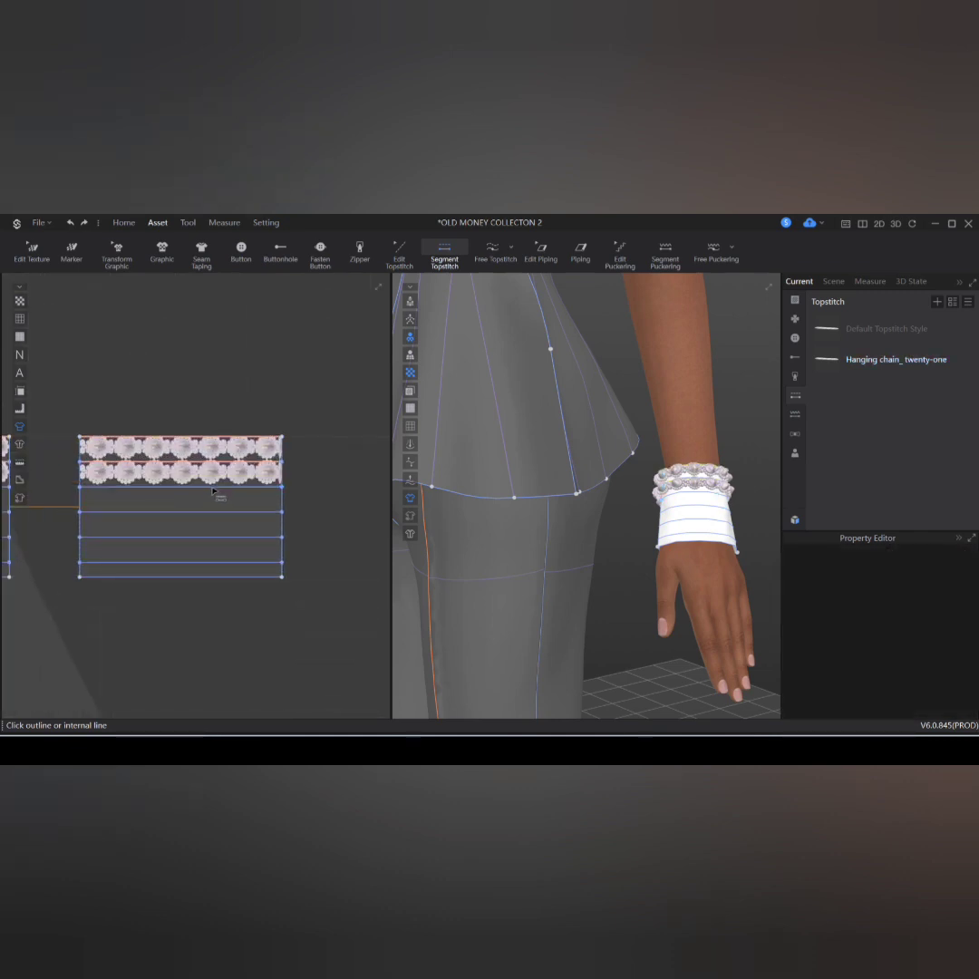
pyautogui.click(214, 516)
pyautogui.click(214, 518)
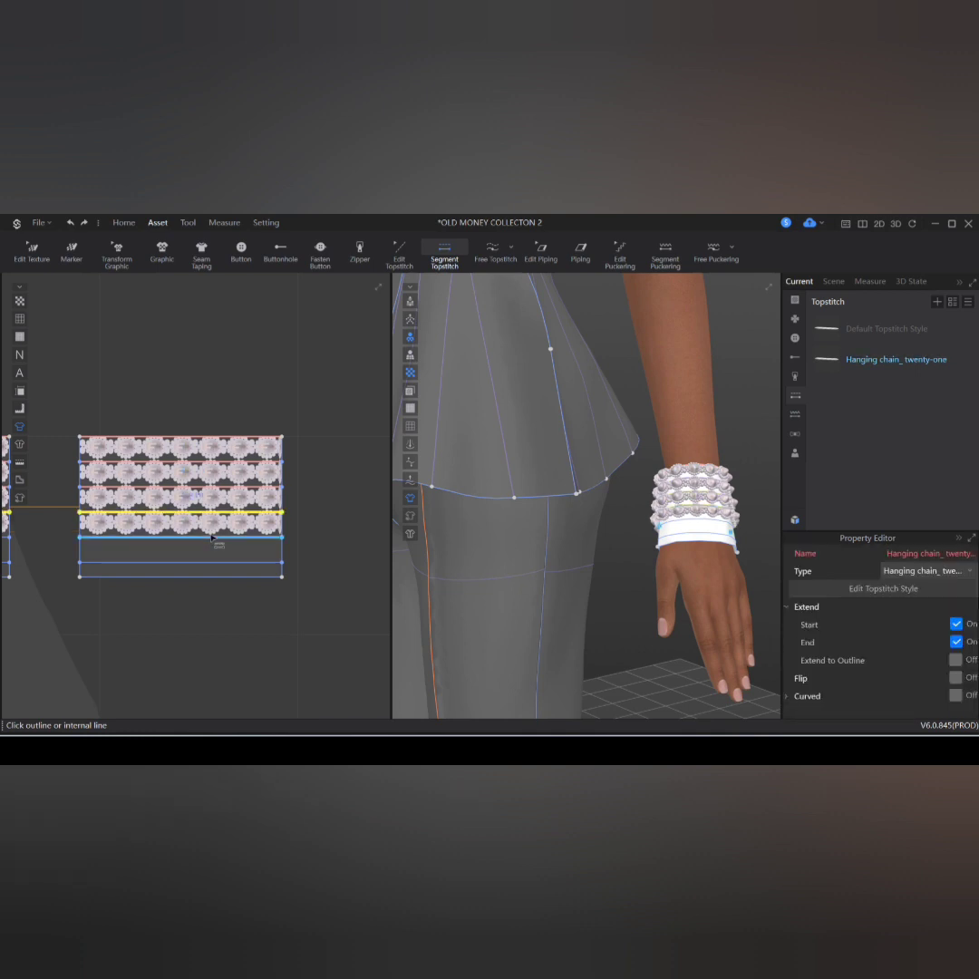
pyautogui.click(214, 537)
pyautogui.click(214, 562)
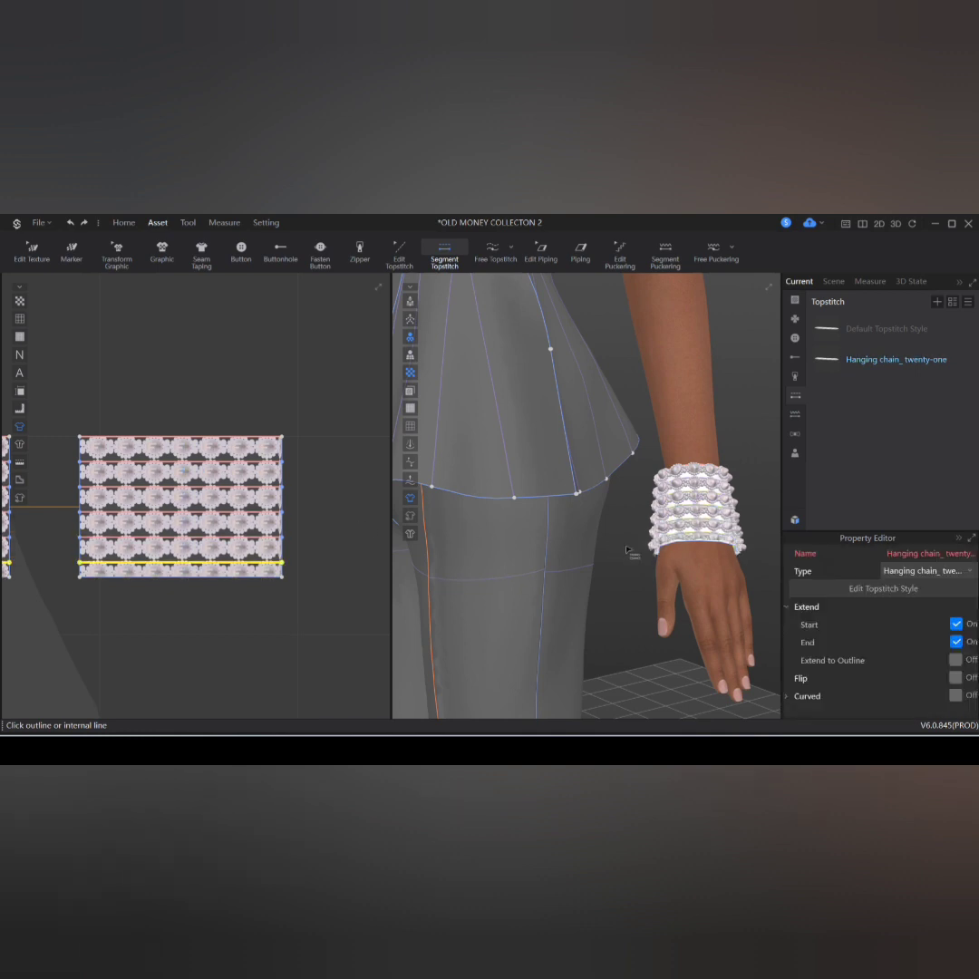
# Step: Select the 默认织物 fabric and review its physical properties, including stiffness, friction, weight and thickness
pyautogui.scroll(-3, 358, 487)
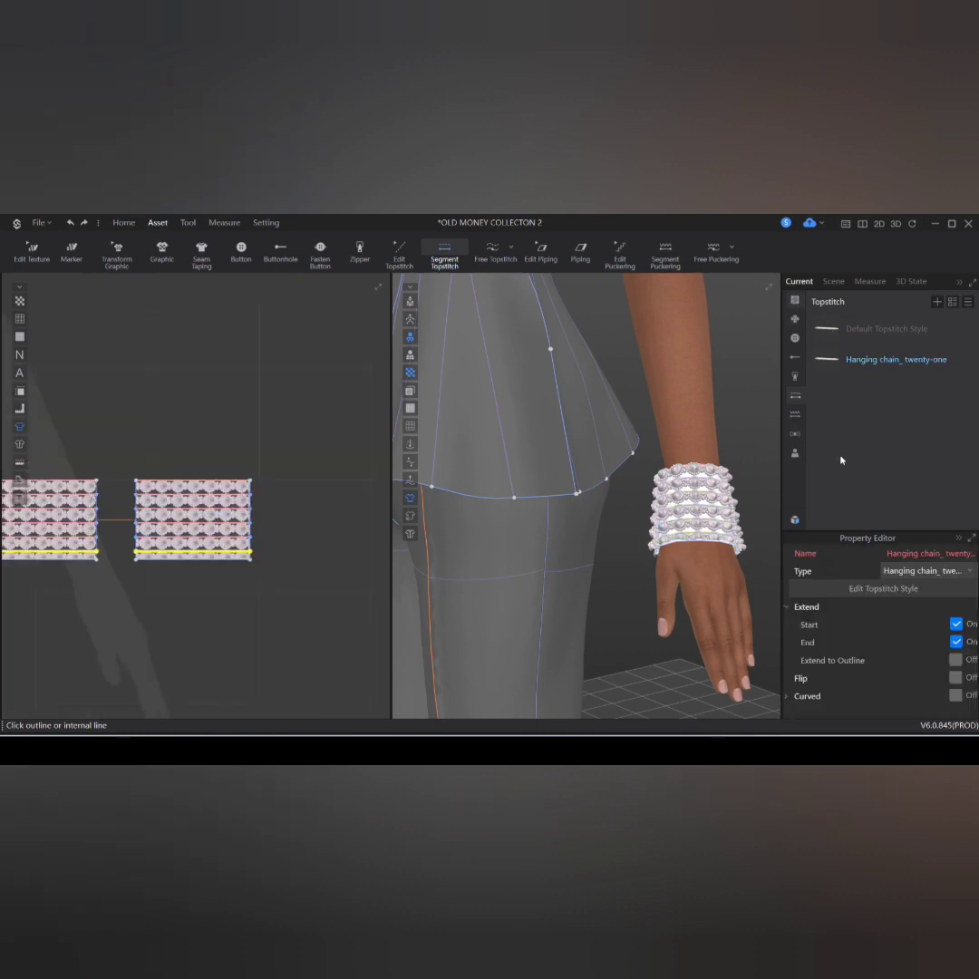
pyautogui.press('q')
pyautogui.click(872, 420)
pyautogui.scroll(-5, 911, 666)
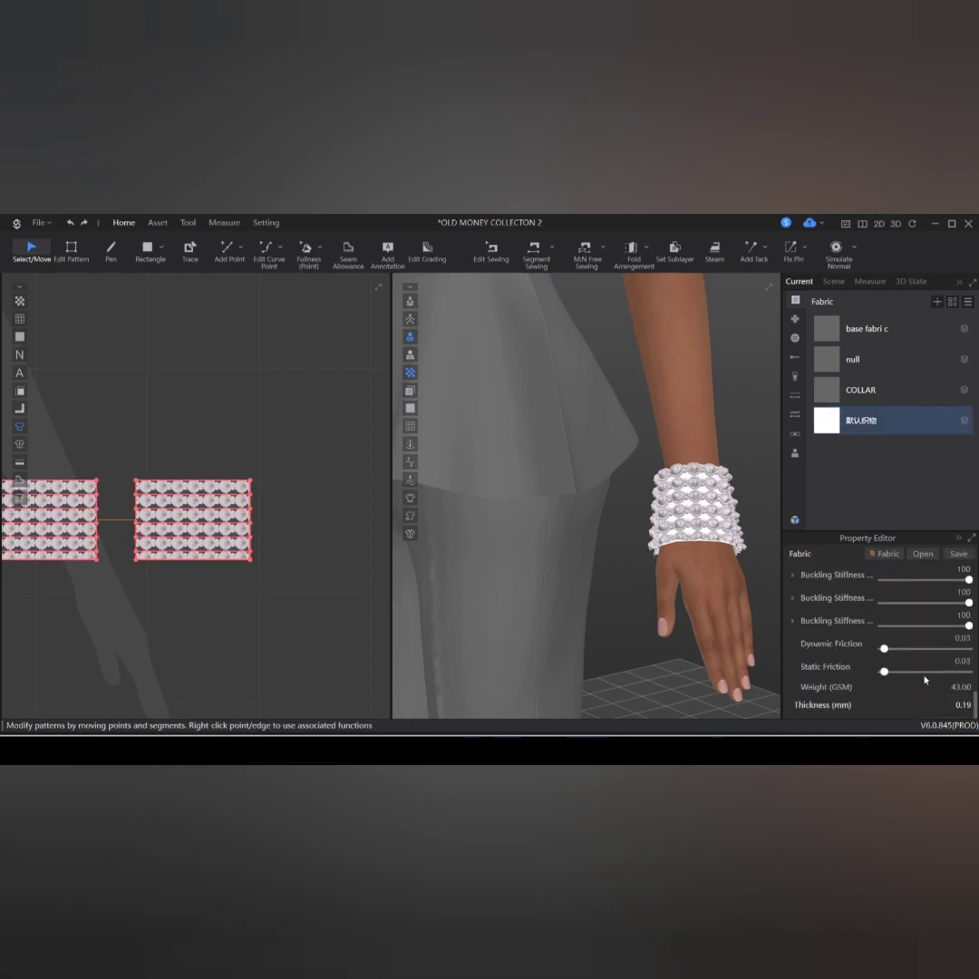
pyautogui.scroll(10, 925, 653)
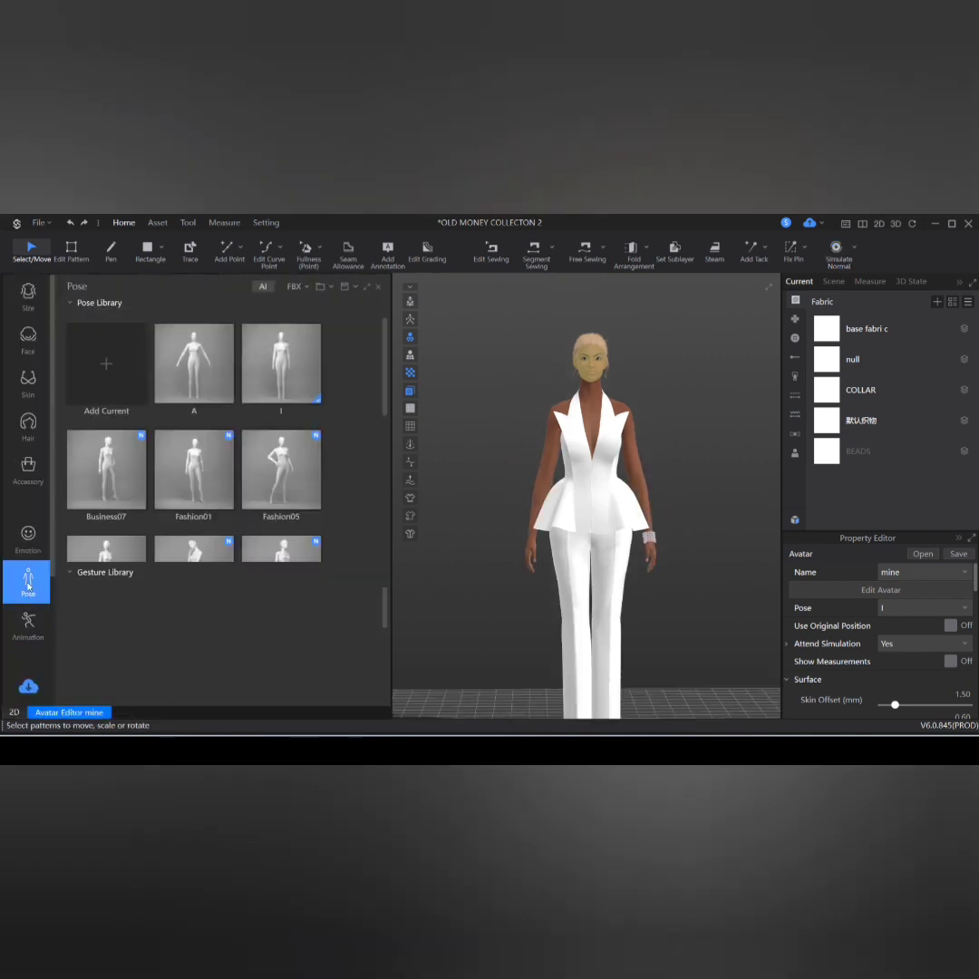
# Step: Try the Natural01 and Natural02 hand gestures on the avatar, and apply the Half grip01 gesture
pyautogui.doubleClick(206, 659)
pyautogui.click(499, 521)
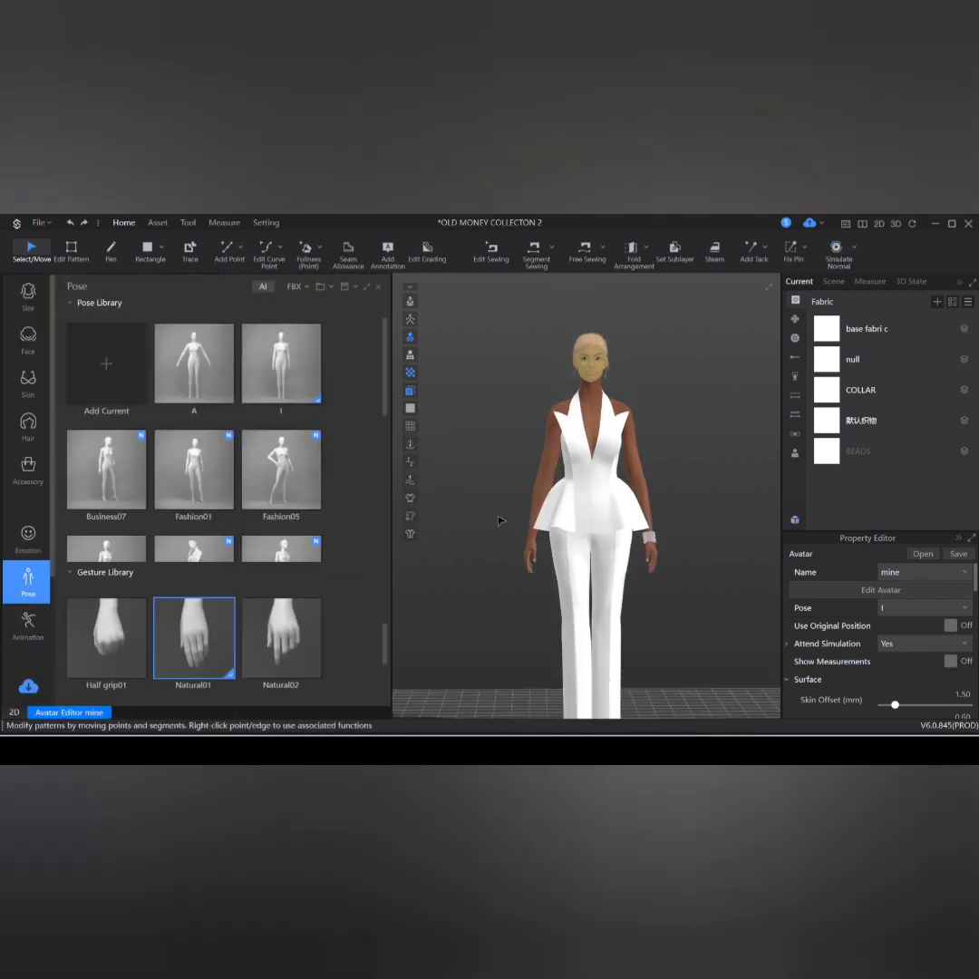
pyautogui.doubleClick(281, 639)
pyautogui.click(503, 518)
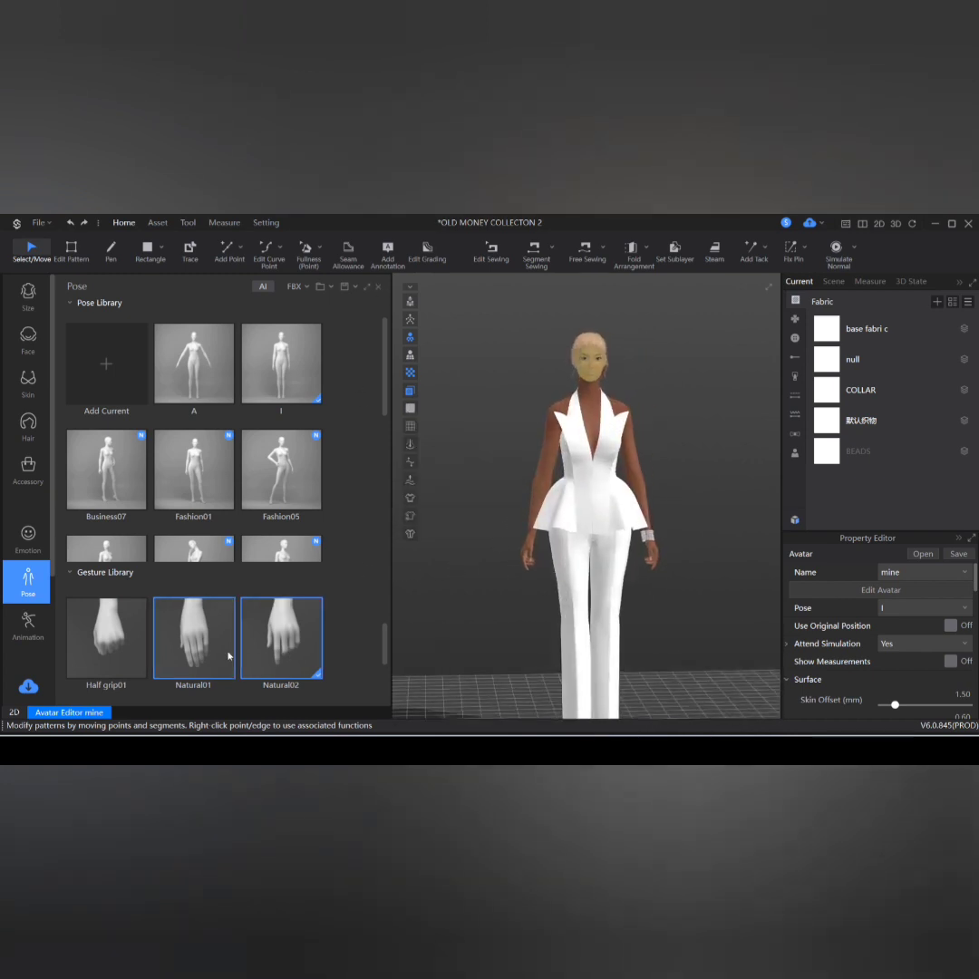
pyautogui.doubleClick(193, 651)
pyautogui.click(509, 519)
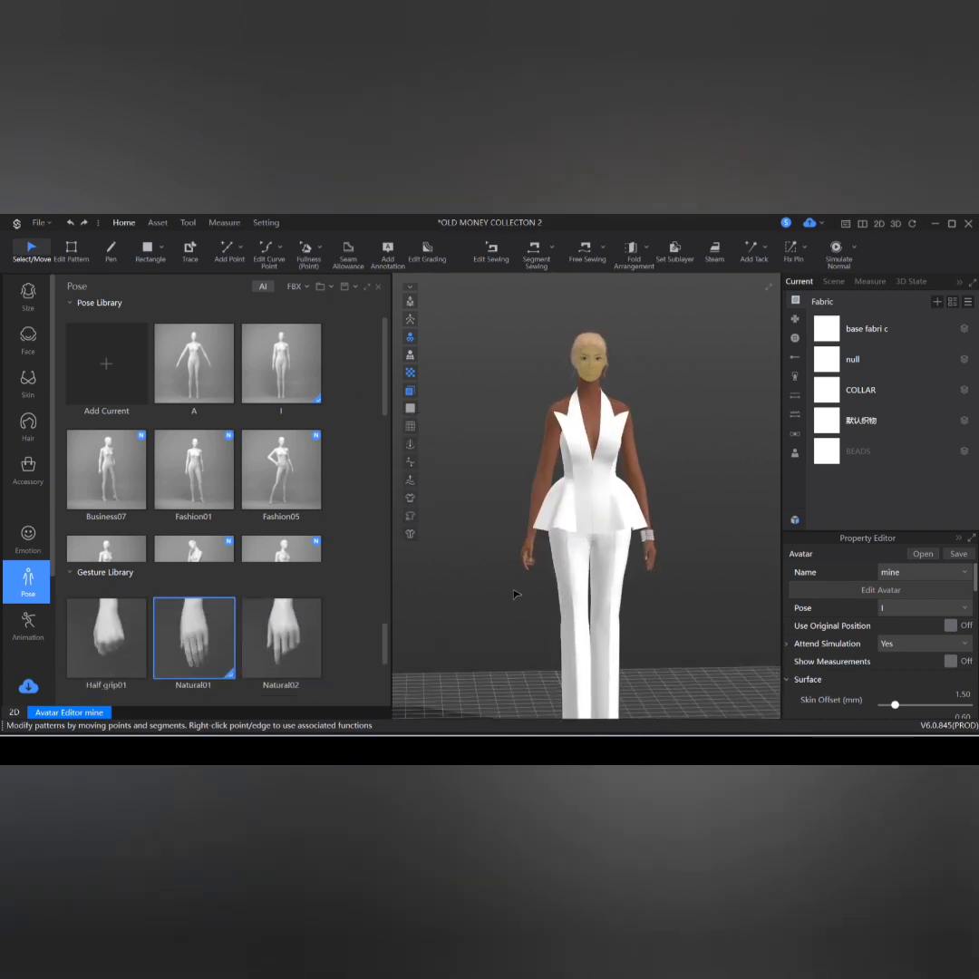
pyautogui.doubleClick(113, 649)
pyautogui.click(509, 519)
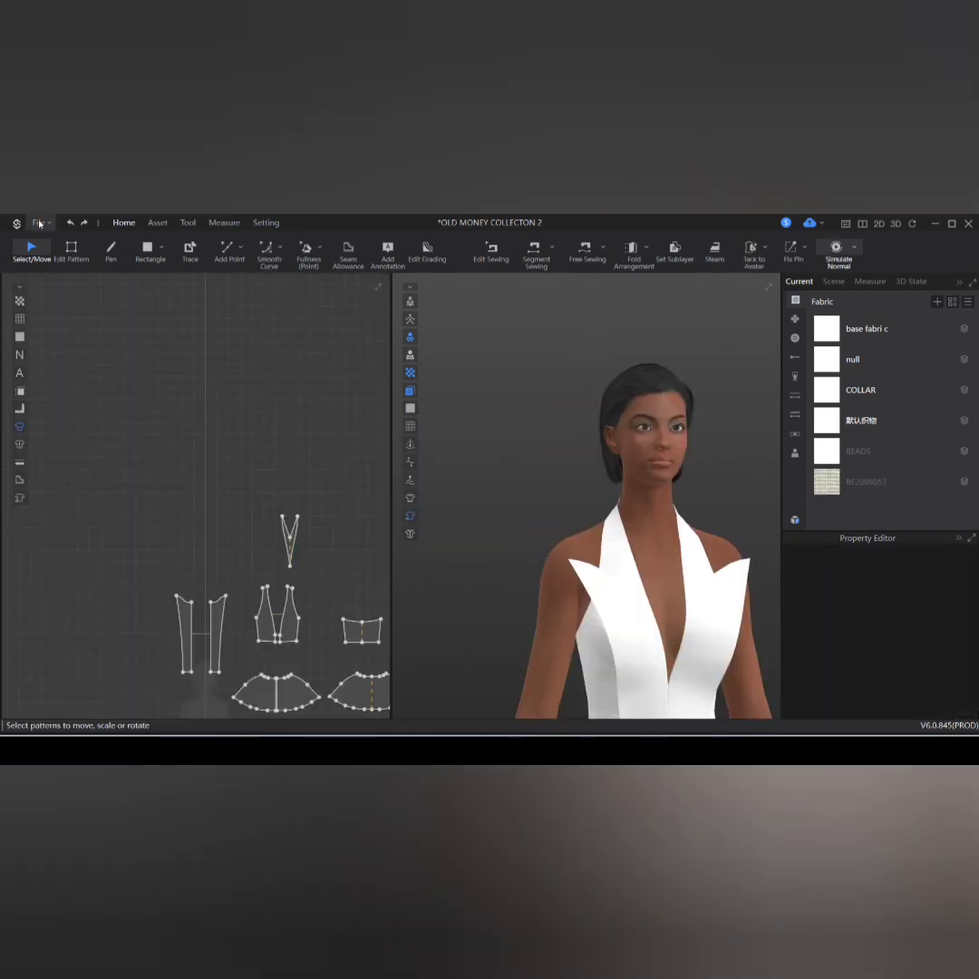
# Step: Draw an upright elliptical pattern in the empty area of the 2D view above the garment pieces
pyautogui.click(163, 248)
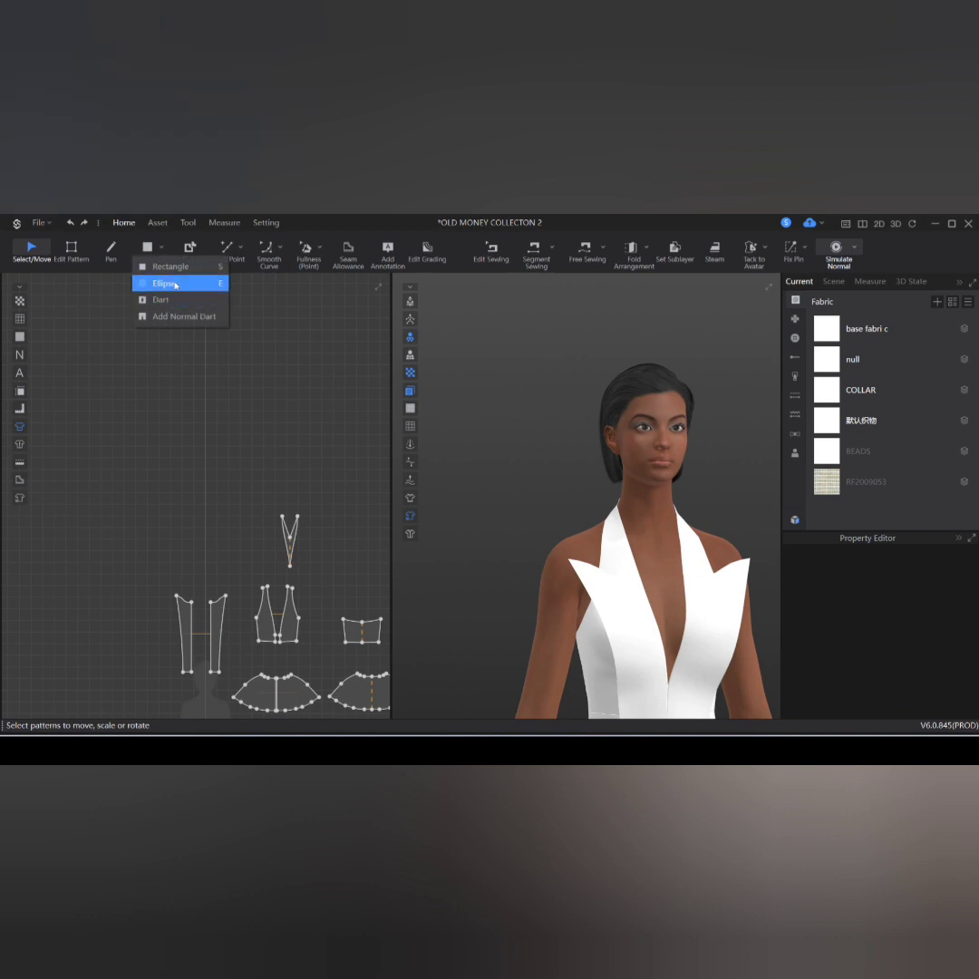
pyautogui.click(173, 282)
pyautogui.moveTo(142, 405); pyautogui.dragTo(195, 492)
pyautogui.scroll(-10, 589, 550)
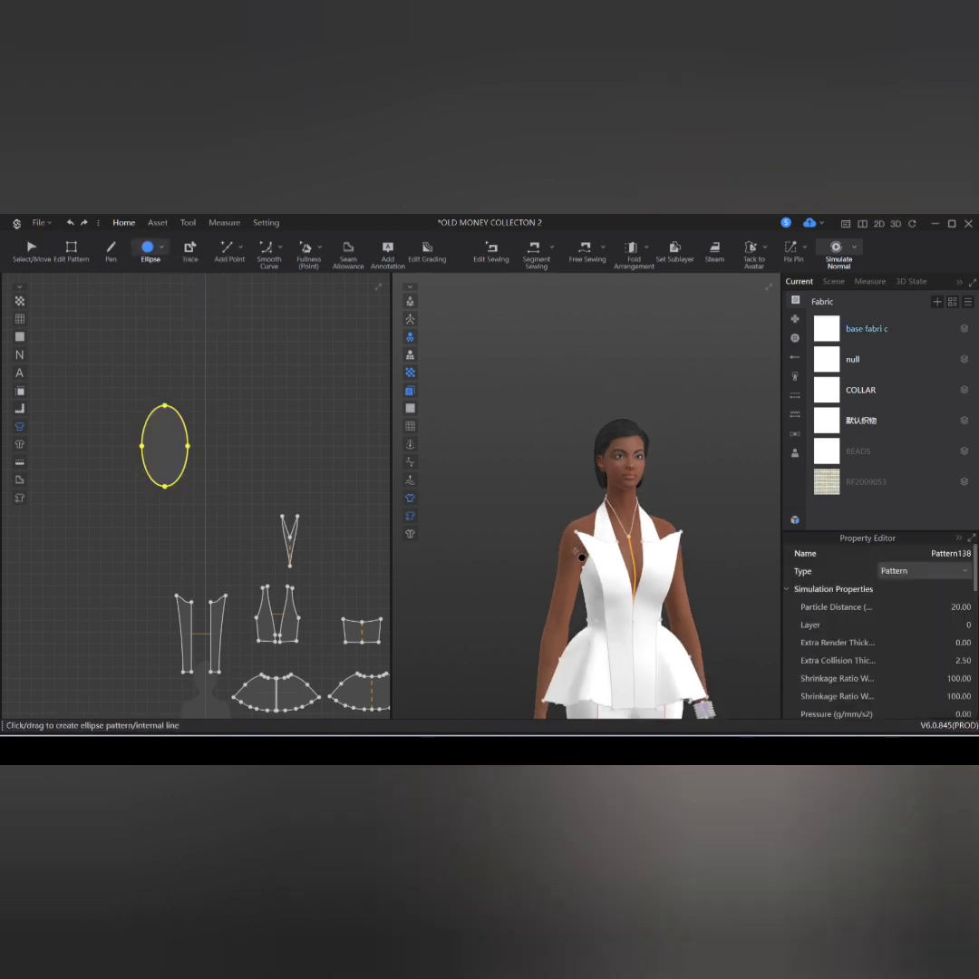
# Step: Scale the ellipse to a narrower, shorter oval and move it in front of the avatar's head in 3D
pyautogui.click(32, 251)
pyautogui.scroll(5, 164, 406)
pyautogui.moveTo(226, 409); pyautogui.dragTo(149, 504)
pyautogui.scroll(3, 557, 414)
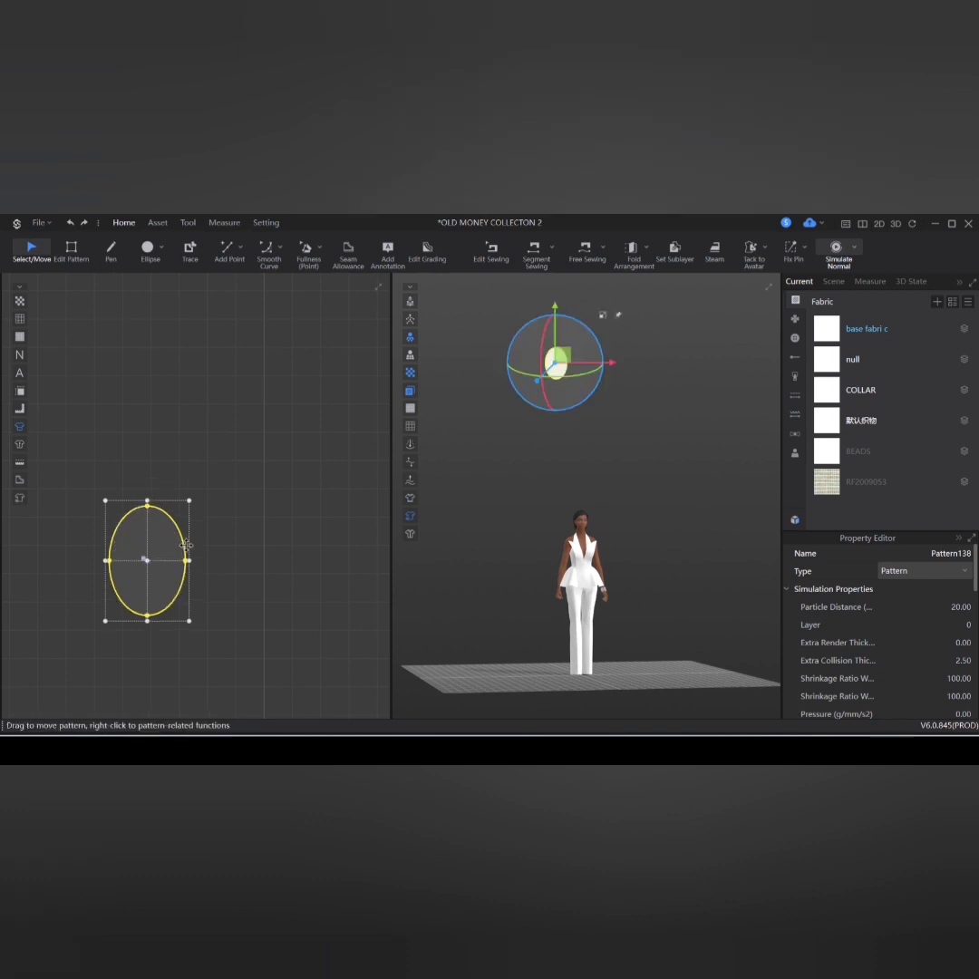
pyautogui.moveTo(186, 562); pyautogui.dragTo(167, 561)
pyautogui.moveTo(561, 356); pyautogui.dragTo(594, 504)
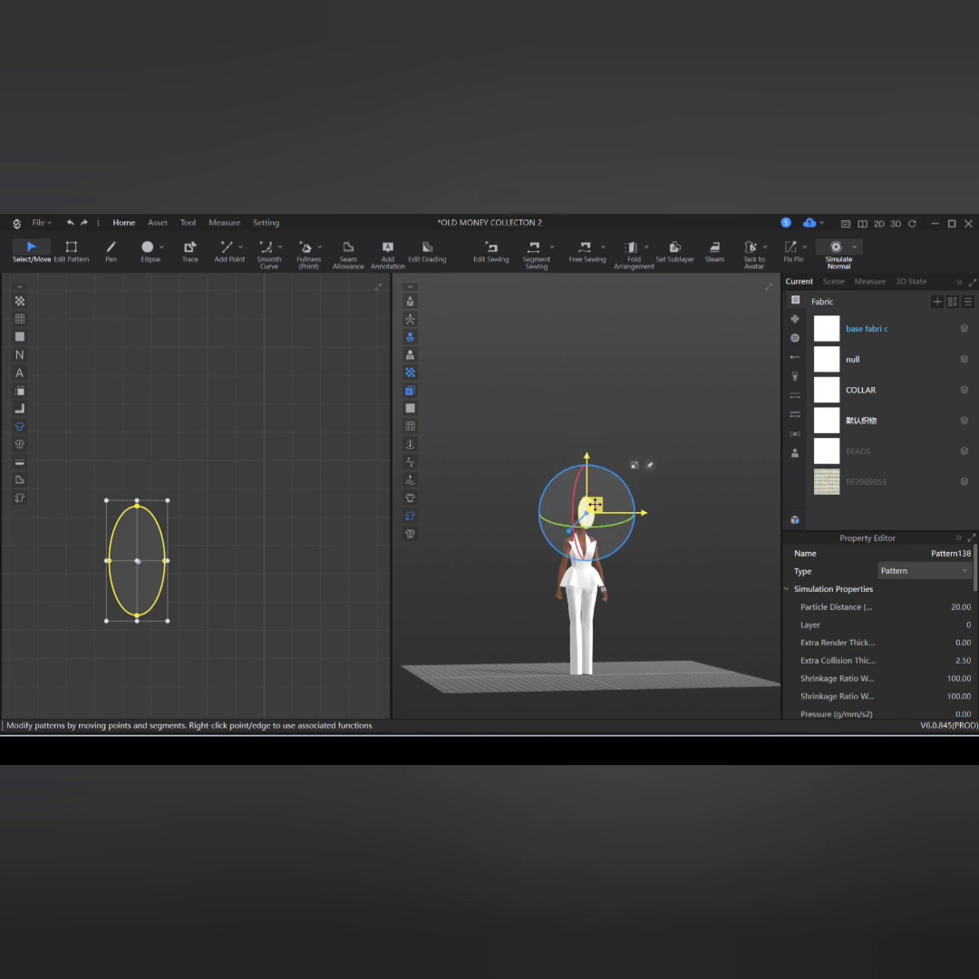
pyautogui.scroll(3, 591, 504)
pyautogui.moveTo(137, 500); pyautogui.dragTo(137, 520)
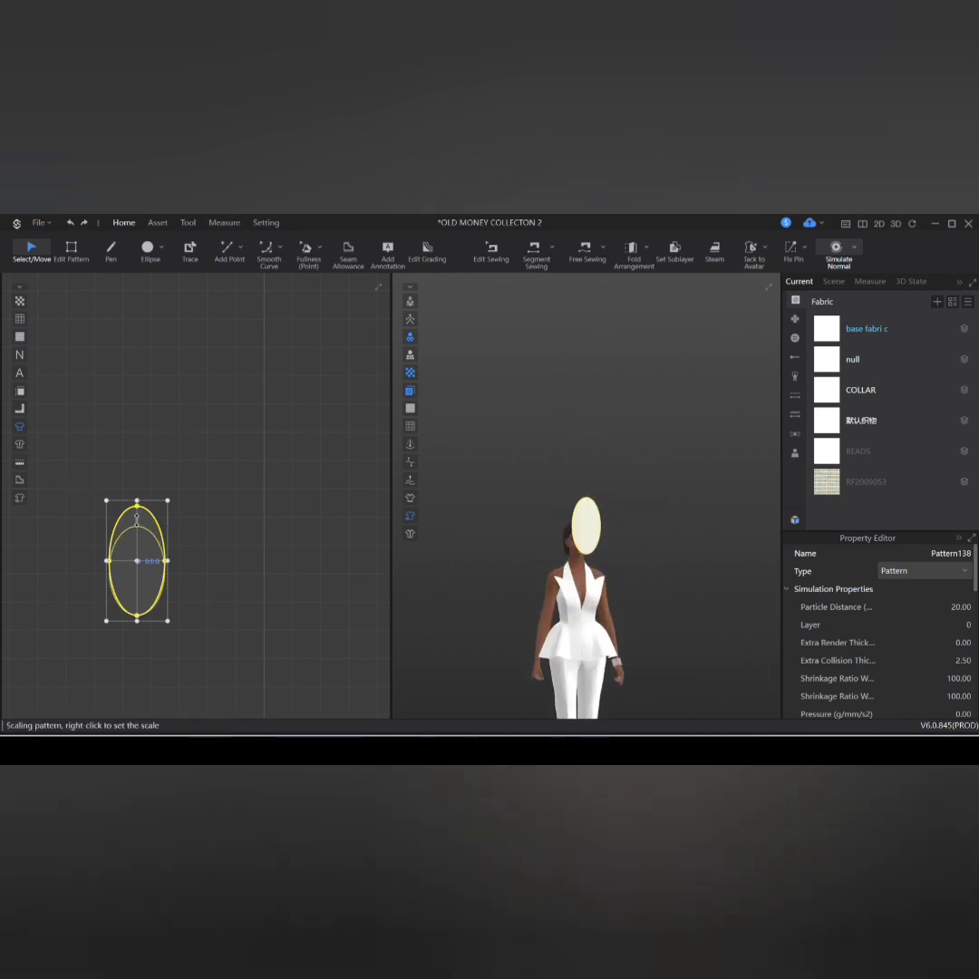
# Step: Rotate the ellipse so it lies flat and position it horizontally just above the avatar's head
pyautogui.moveTo(512, 540); pyautogui.dragTo(499, 535, button='right')
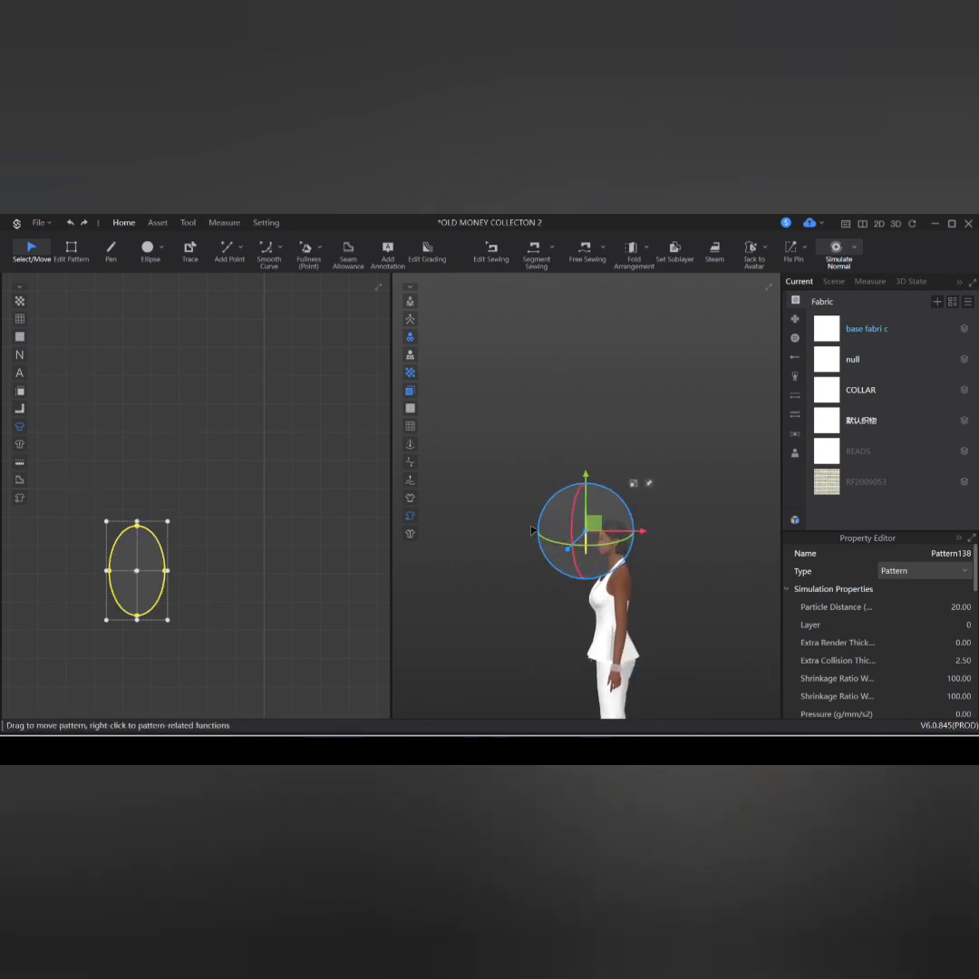
pyautogui.moveTo(617, 495); pyautogui.dragTo(643, 573)
pyautogui.moveTo(593, 523); pyautogui.dragTo(622, 518)
pyautogui.moveTo(591, 606); pyautogui.dragTo(732, 632, button='right')
pyautogui.scroll(5, 667, 573)
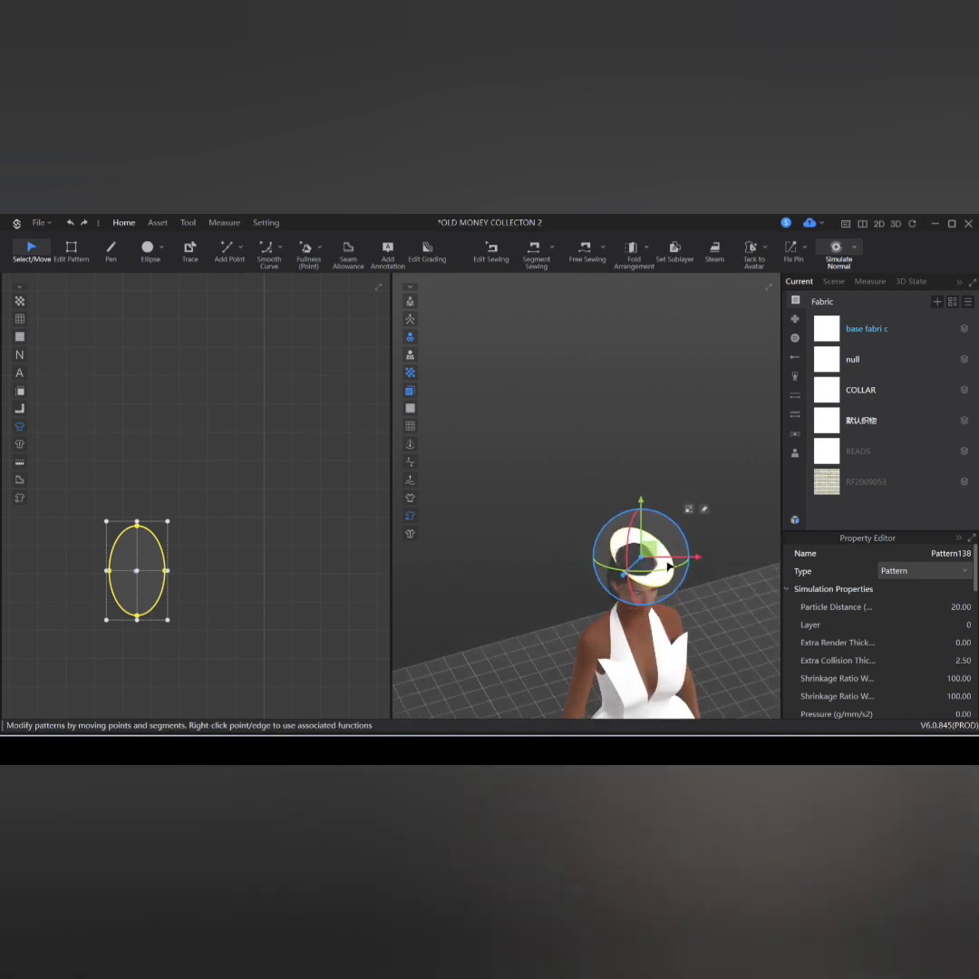
pyautogui.moveTo(675, 616); pyautogui.dragTo(584, 557, button='middle')
pyautogui.moveTo(681, 614); pyautogui.dragTo(608, 566, button='right')
pyautogui.moveTo(620, 559); pyautogui.dragTo(614, 553)
pyautogui.moveTo(614, 551); pyautogui.dragTo(615, 531, button='right')
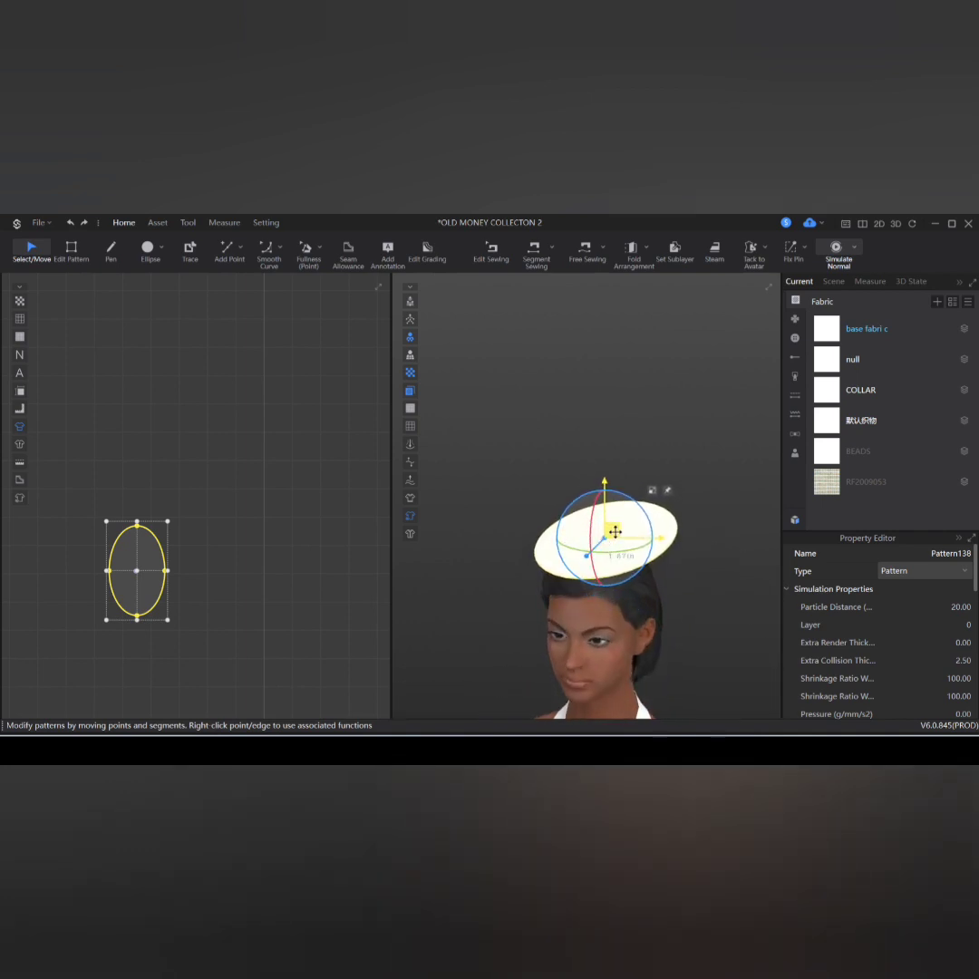
pyautogui.click(503, 385)
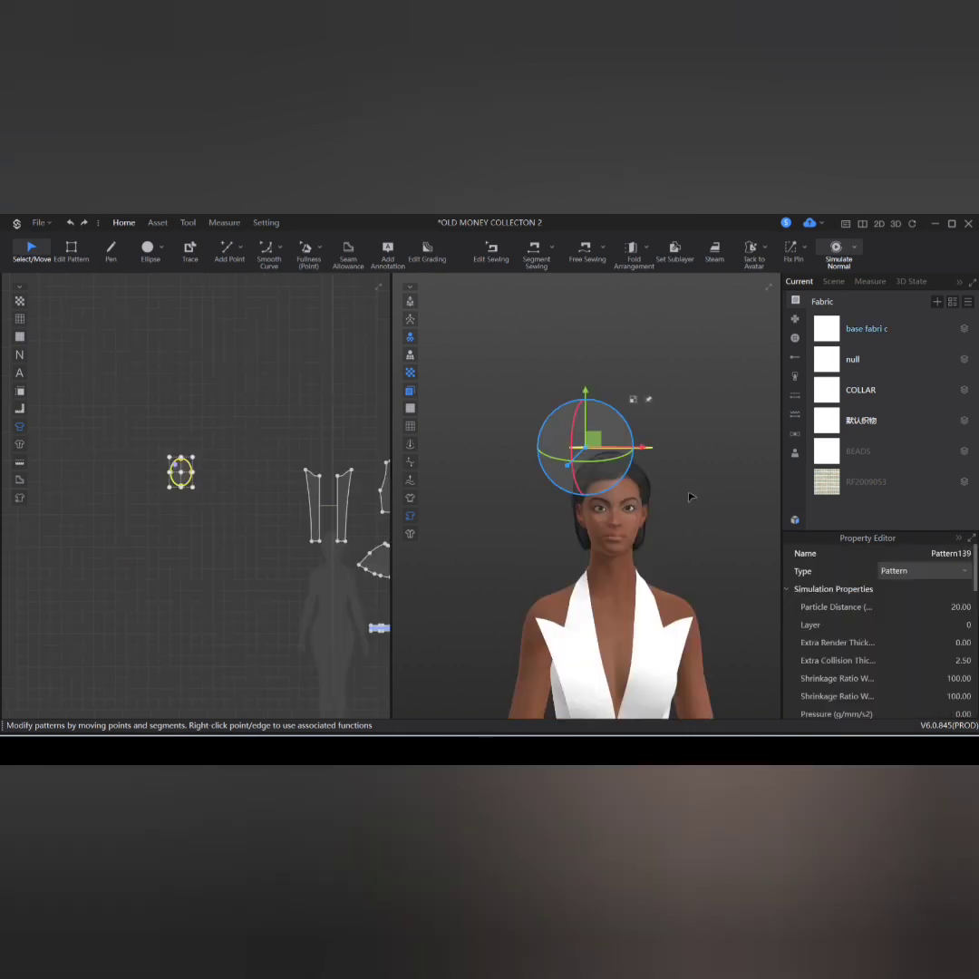
# Step: Examine the ellipse's size and position over the avatar's head from above and from the front
pyautogui.click(682, 490)
pyautogui.moveTo(660, 489); pyautogui.dragTo(659, 573, button='right')
pyautogui.moveTo(660, 572); pyautogui.dragTo(638, 419, button='middle')
pyautogui.scroll(-2, 638, 424)
pyautogui.moveTo(634, 609); pyautogui.dragTo(622, 555, button='middle')
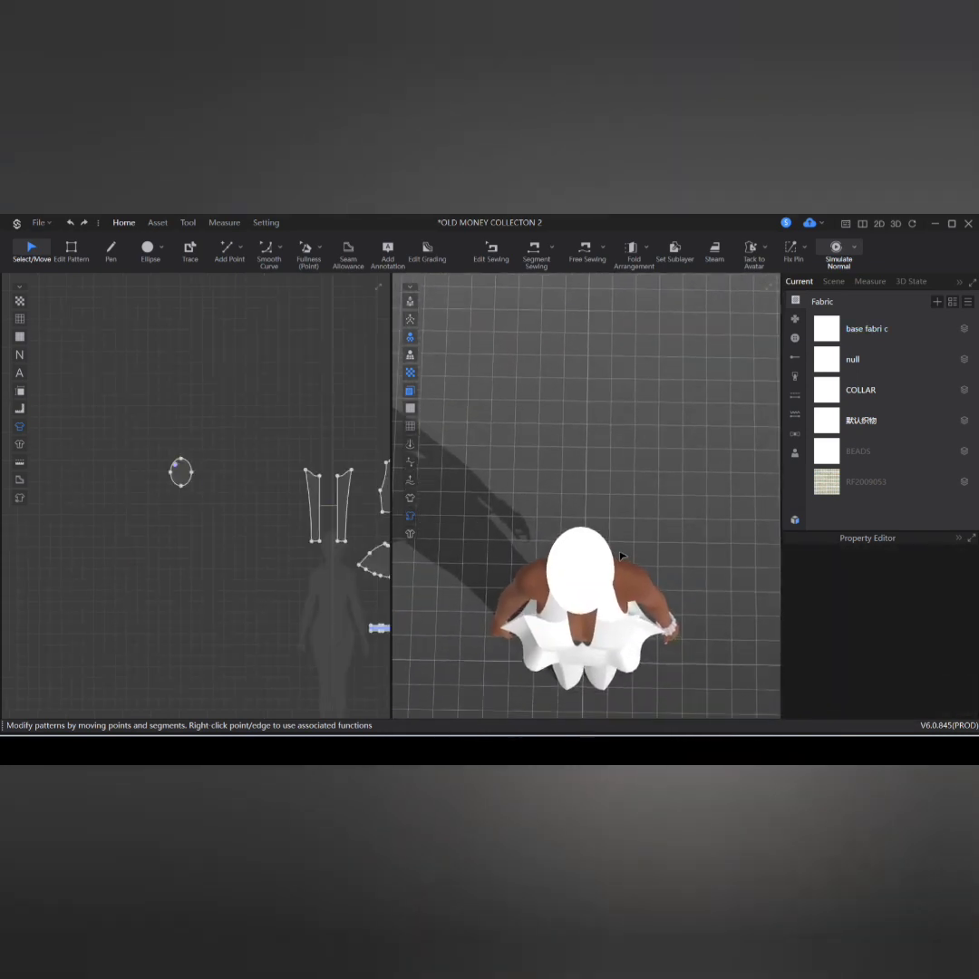
pyautogui.scroll(5, 616, 557)
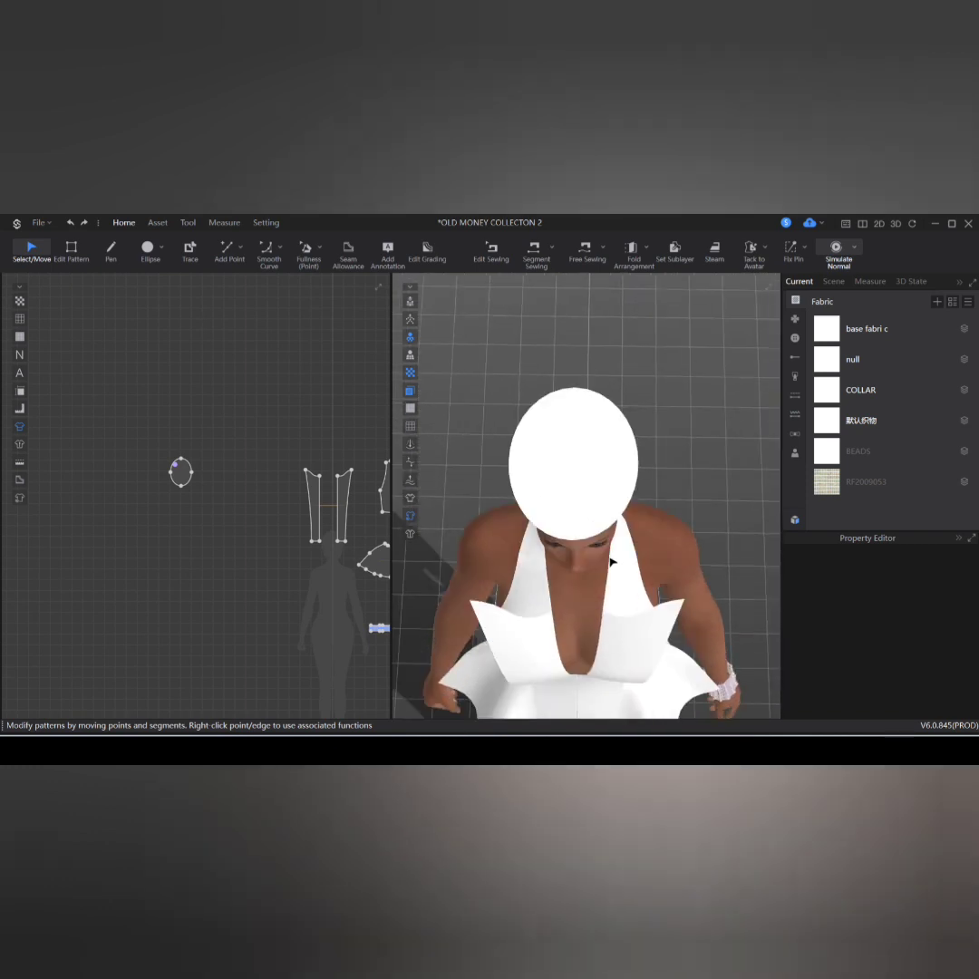
pyautogui.moveTo(610, 558); pyautogui.dragTo(612, 486, button='right')
pyautogui.moveTo(612, 486); pyautogui.dragTo(605, 591, button='middle')
pyautogui.scroll(-2, 597, 494)
pyautogui.moveTo(597, 494); pyautogui.dragTo(593, 457, button='right')
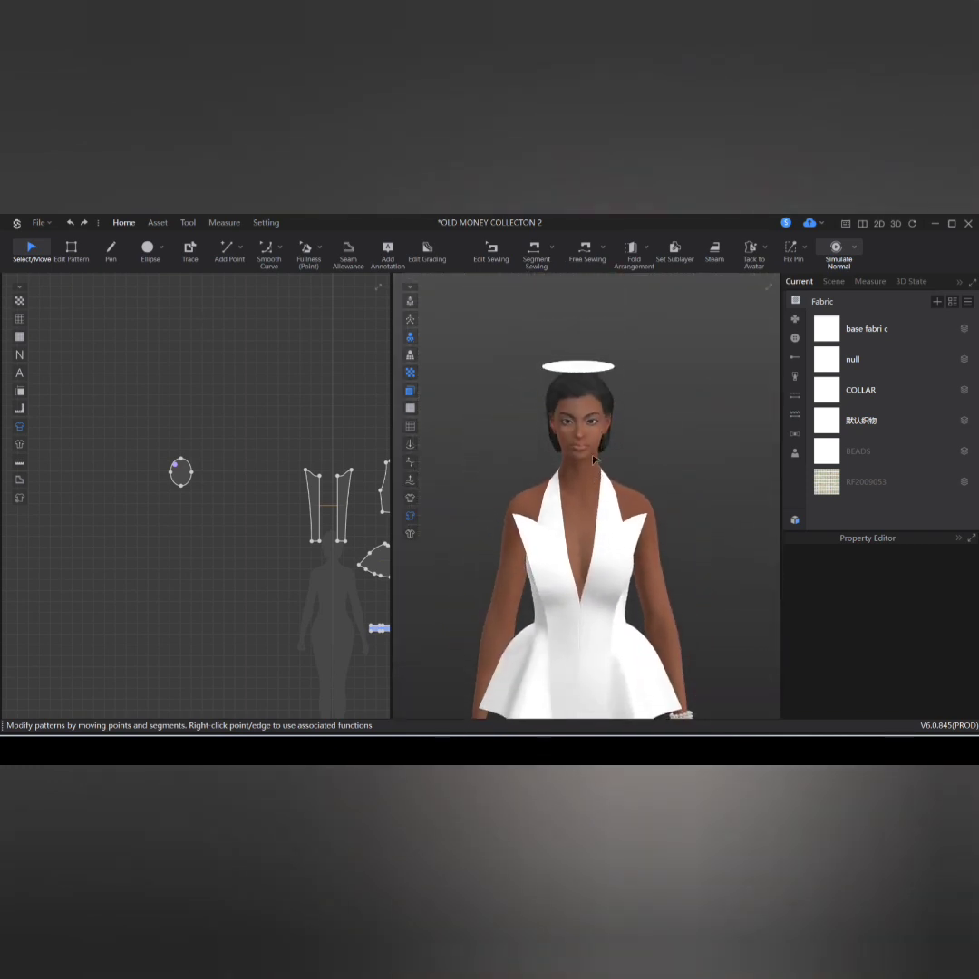
pyautogui.scroll(-5, 607, 483)
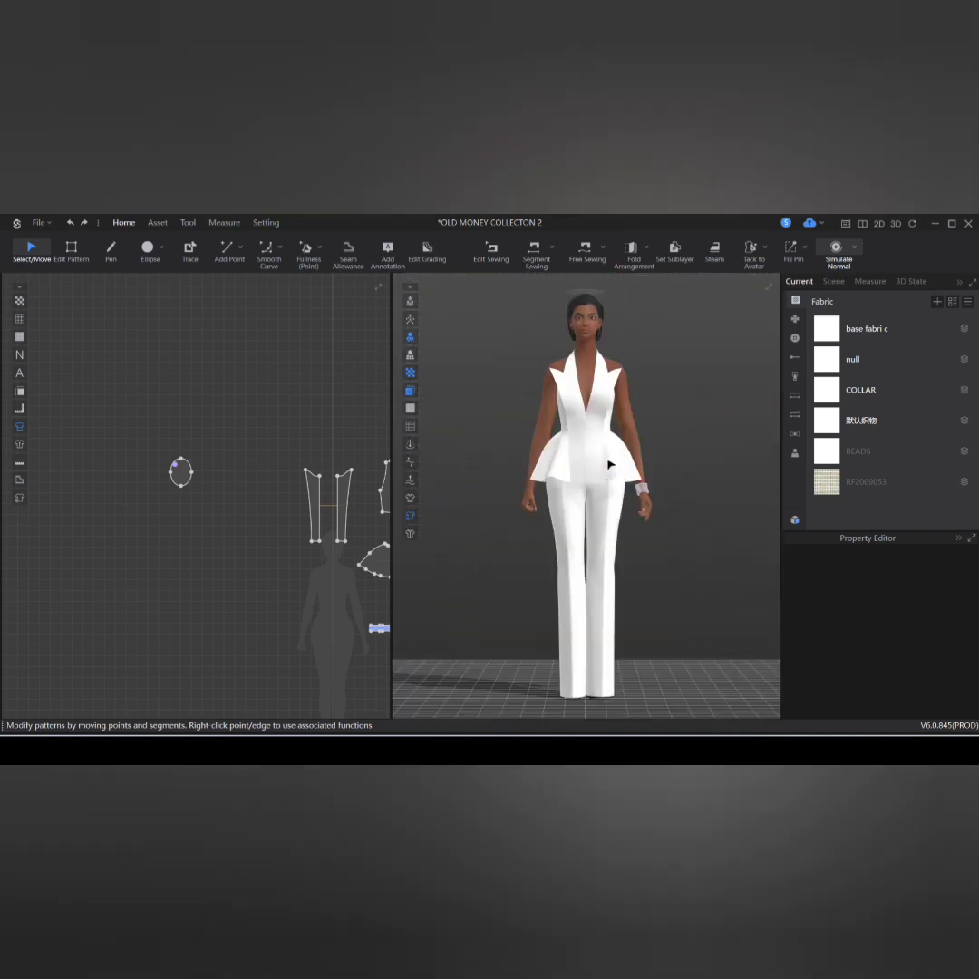
pyautogui.scroll(6, 589, 444)
pyautogui.scroll(5, 583, 426)
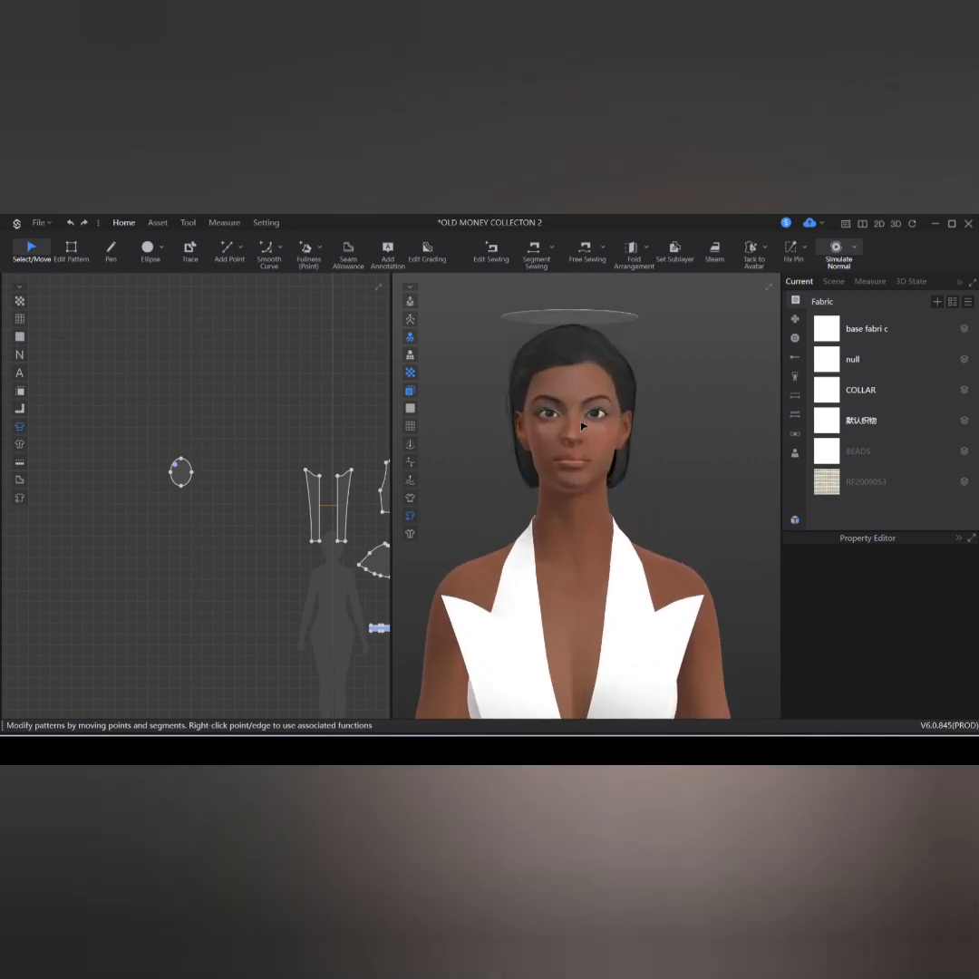
# Step: Lower the ellipse slightly so it sits closer to the crown of the avatar's head
pyautogui.click(599, 327)
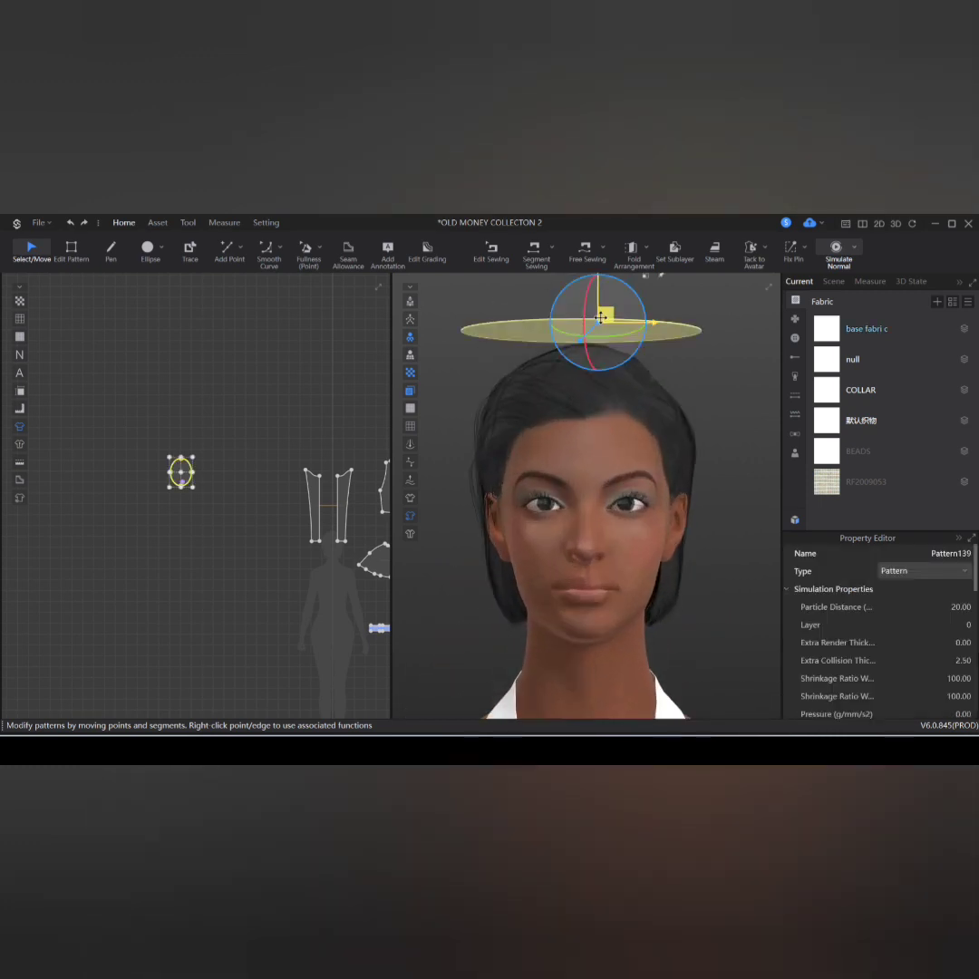
pyautogui.moveTo(601, 317); pyautogui.dragTo(599, 329)
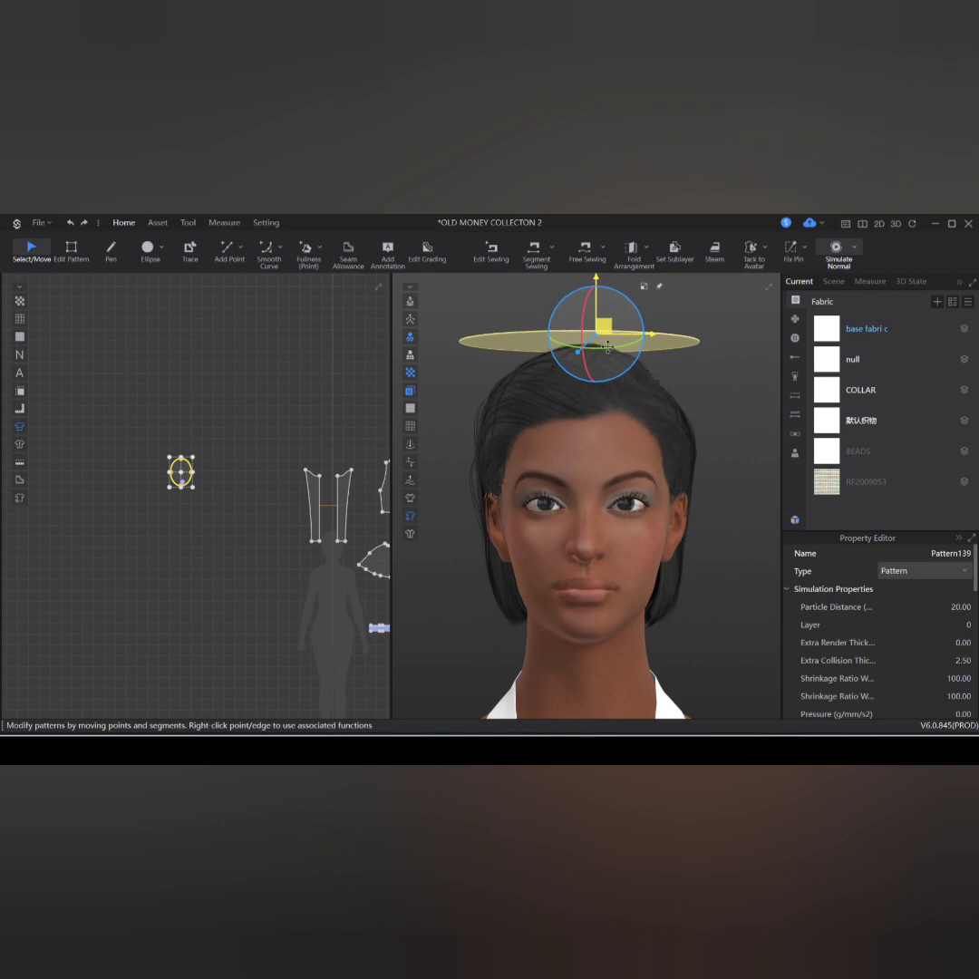
pyautogui.click(678, 376)
pyautogui.moveTo(677, 376); pyautogui.dragTo(642, 378, button='right')
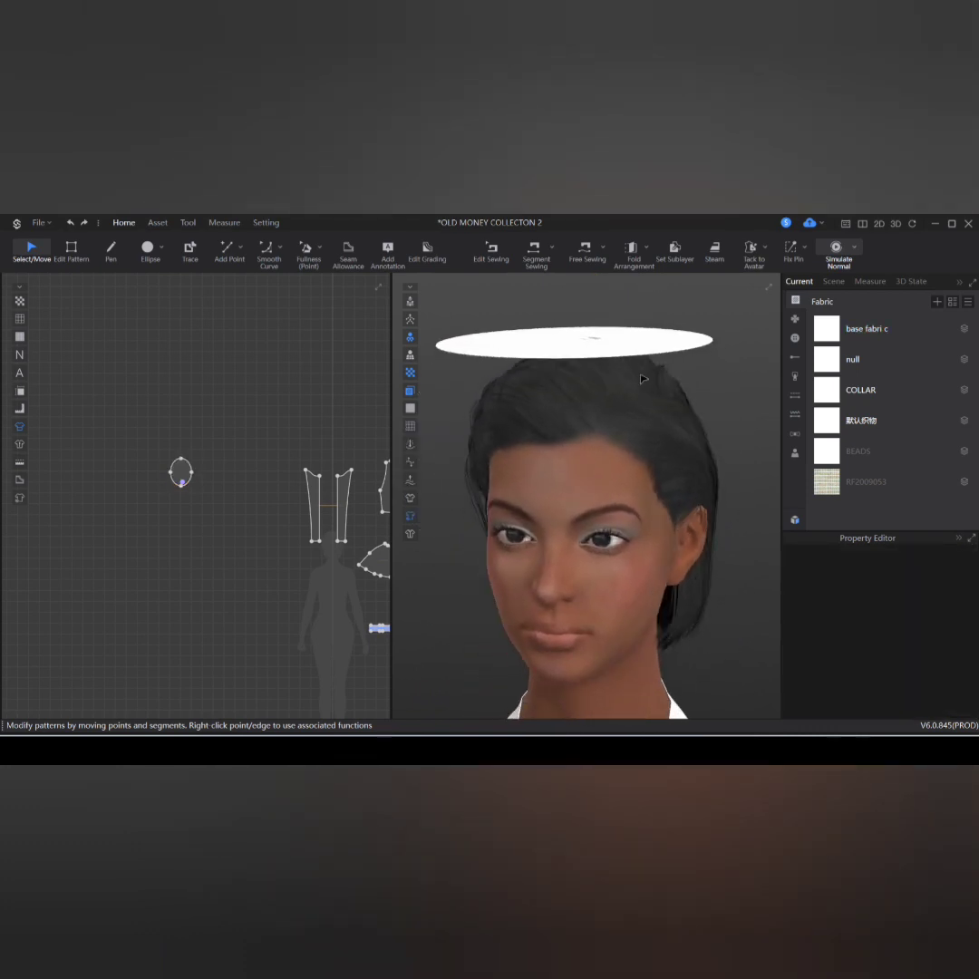
pyautogui.click(640, 350)
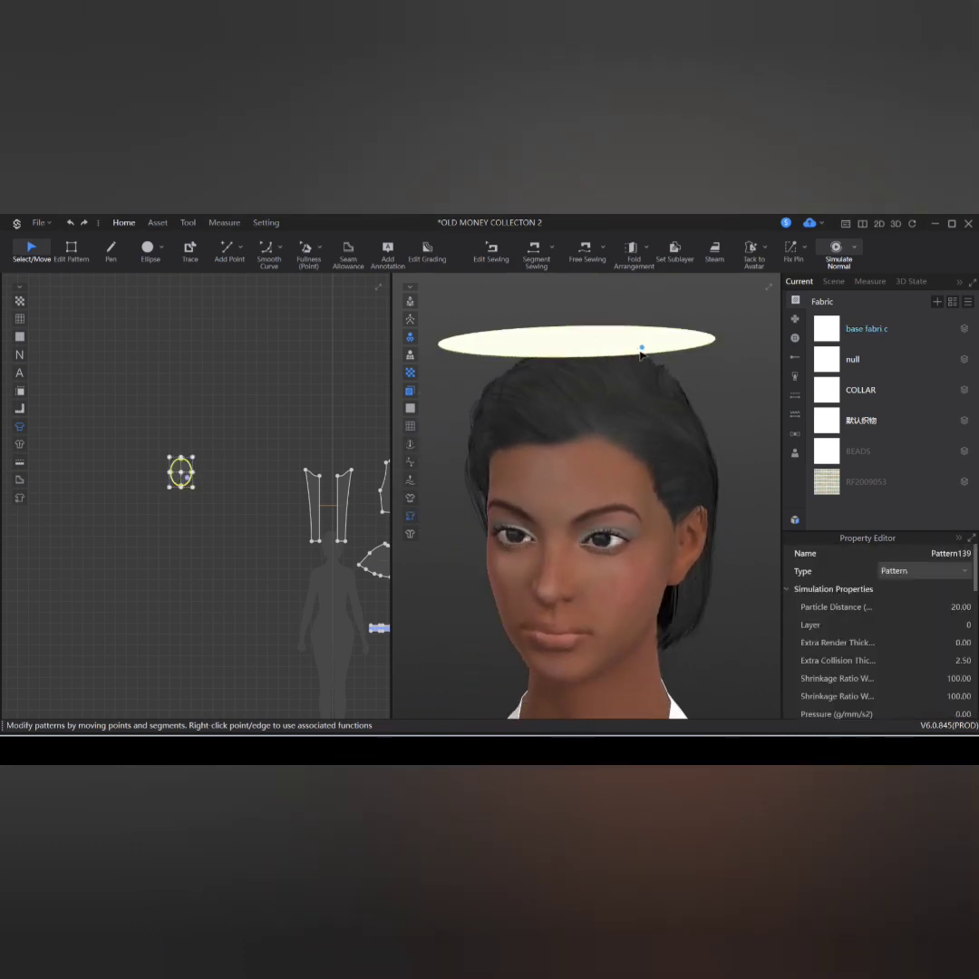
pyautogui.moveTo(612, 386)
pyautogui.mouseDown(button='right')
pyautogui.moveTo(643, 439)
pyautogui.moveTo(624, 469)
pyautogui.moveTo(625, 404)
pyautogui.mouseUp(button='right')
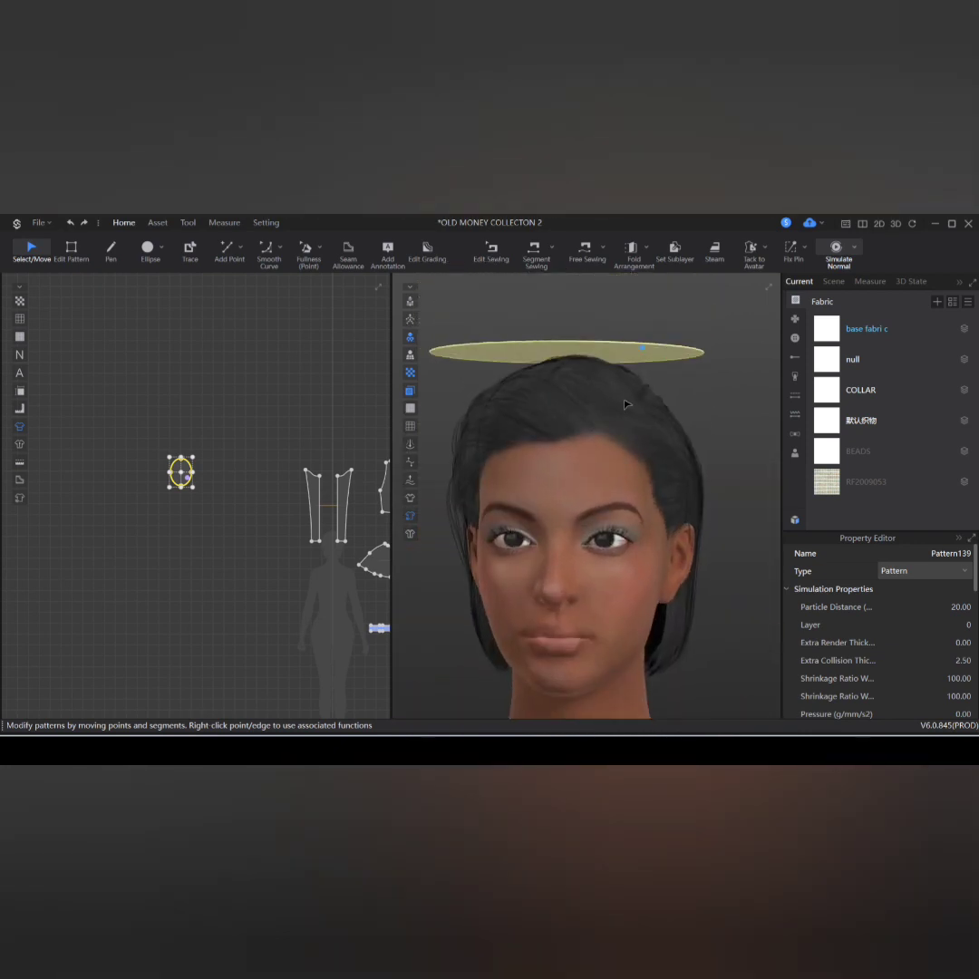
# Step: Draw a long, narrow horizontal rectangle pattern just below the ellipse in the 2D view
pyautogui.click(158, 248)
pyautogui.click(163, 266)
pyautogui.moveTo(151, 497); pyautogui.dragTo(192, 510)
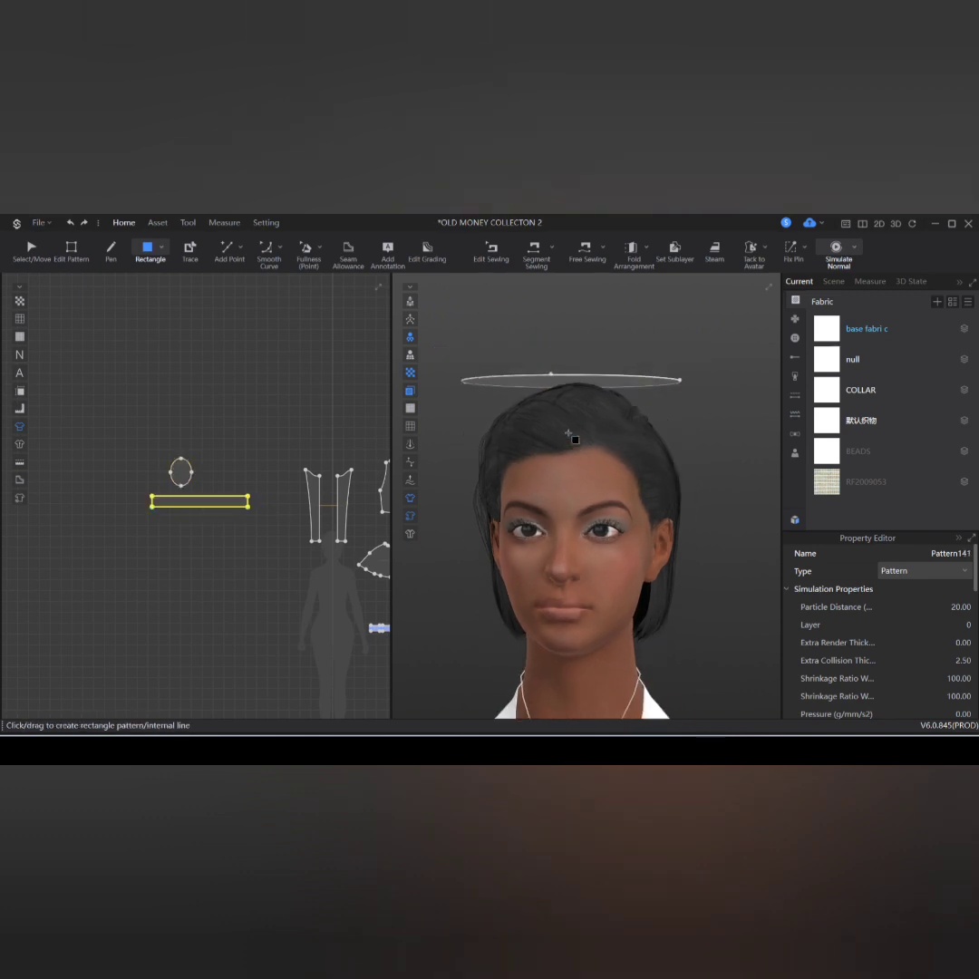
pyautogui.scroll(-6, 568, 439)
pyautogui.scroll(-2, 570, 464)
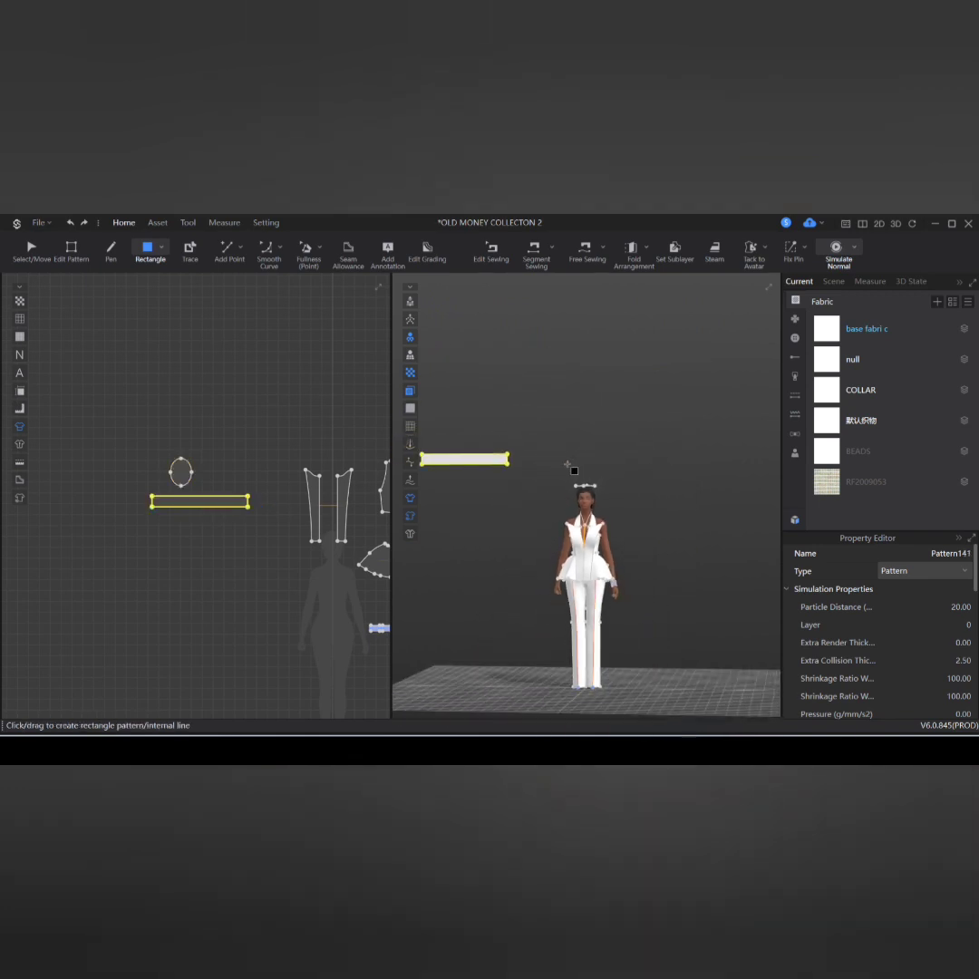
# Step: Move the rectangular strip in front of the avatar's face in the 3D view
pyautogui.click(33, 249)
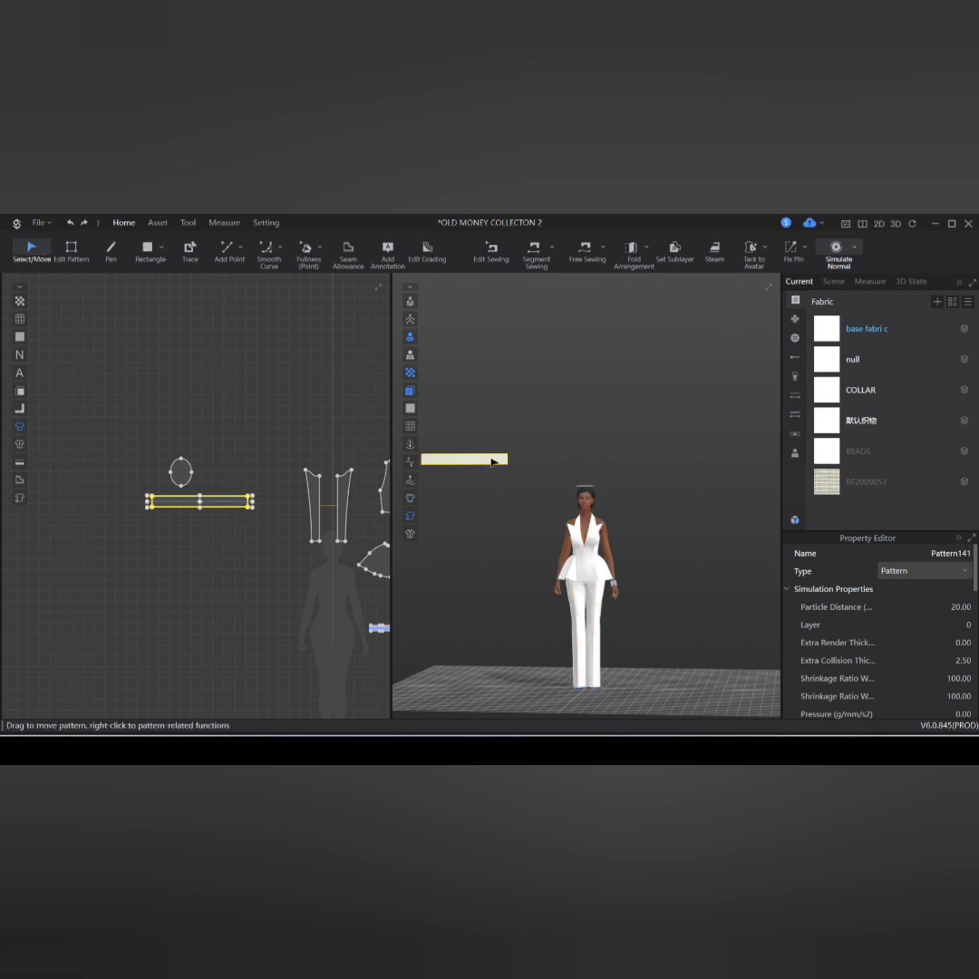
pyautogui.click(622, 508)
pyautogui.moveTo(501, 464); pyautogui.dragTo(621, 504)
pyautogui.scroll(2, 601, 508)
pyautogui.scroll(2, 601, 508)
pyautogui.moveTo(649, 528); pyautogui.dragTo(551, 503, button='right')
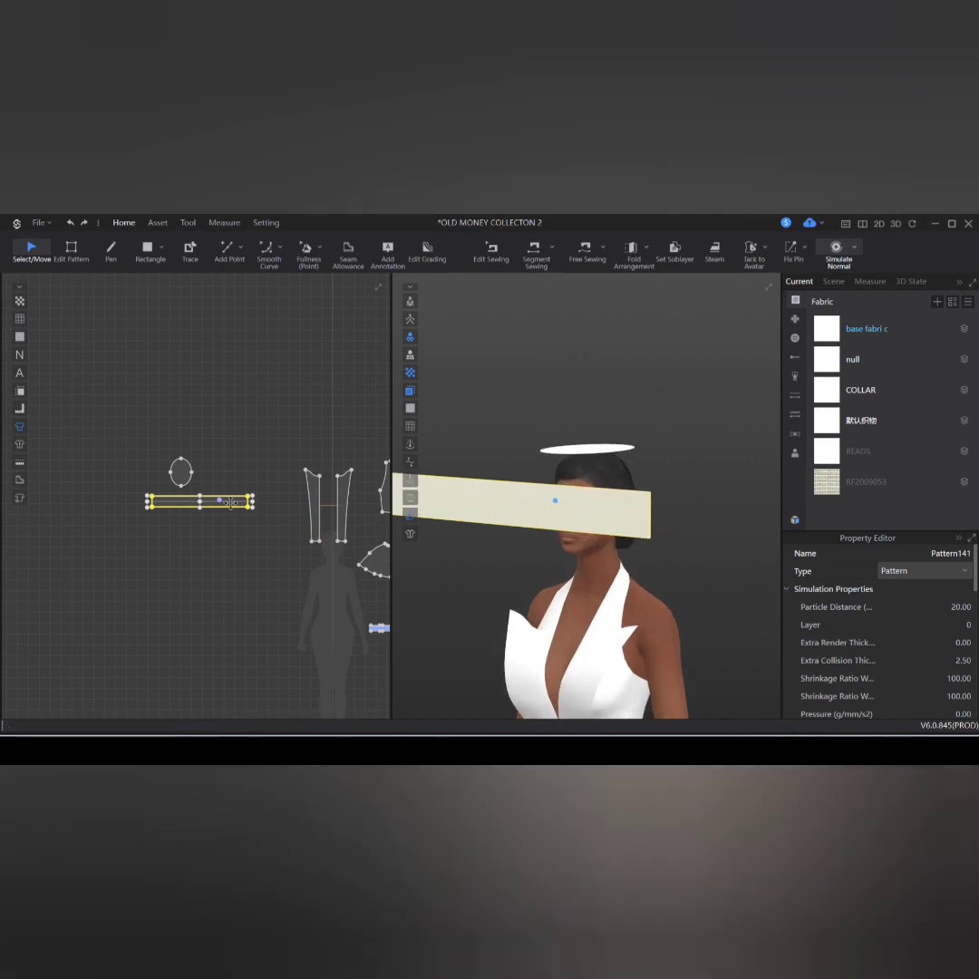
# Step: Reduce the rectangular strip's height by scaling its top edge downward
pyautogui.scroll(4, 221, 505)
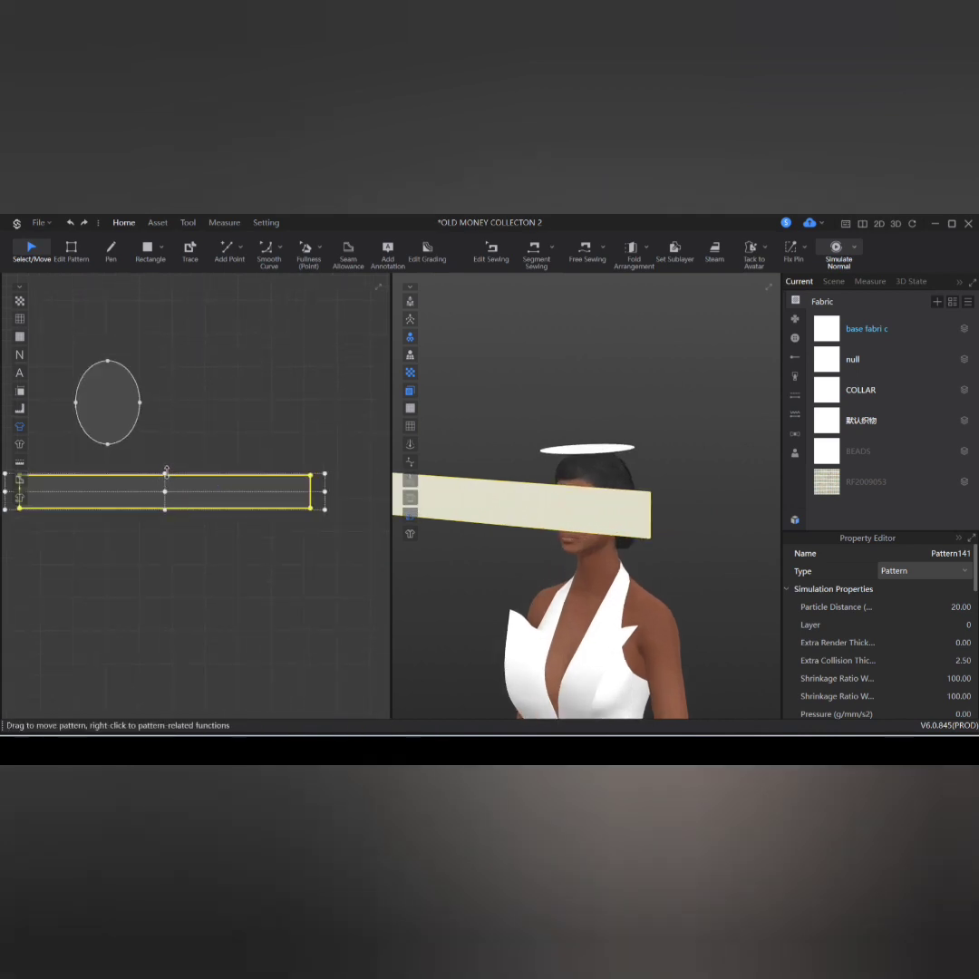
pyautogui.scroll(4, 169, 492)
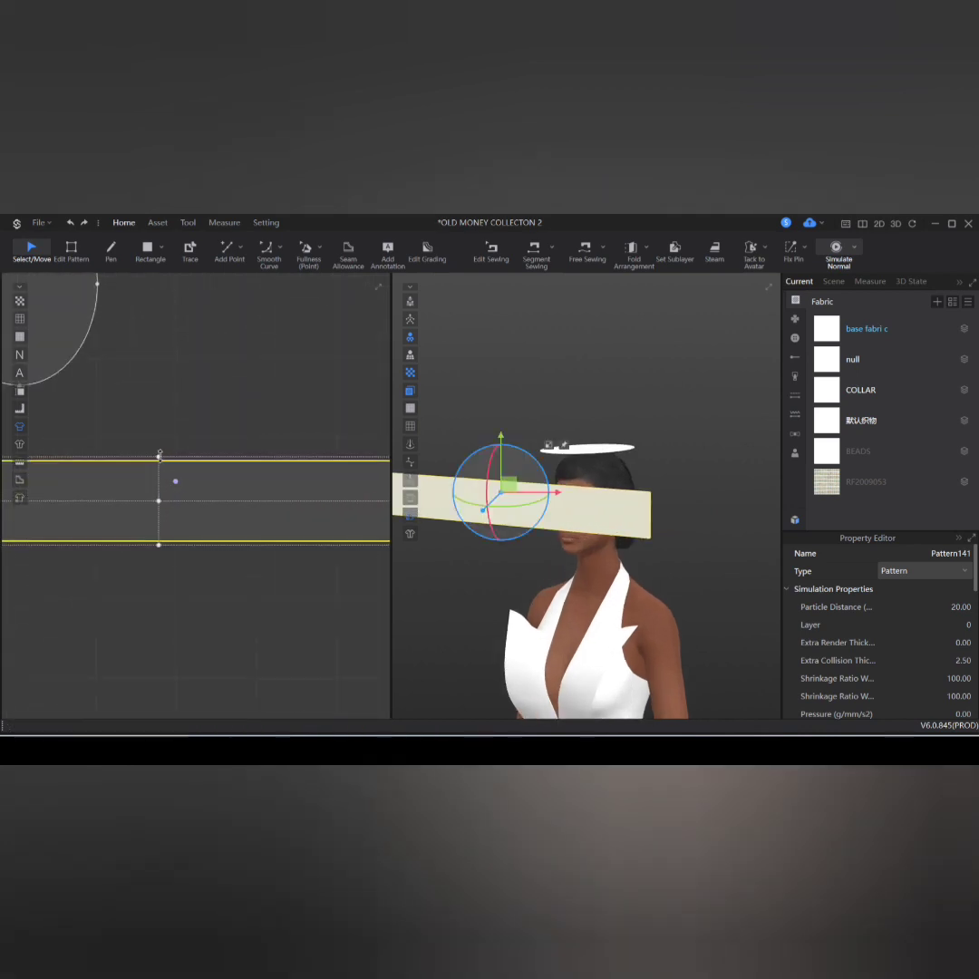
pyautogui.scroll(3, 160, 468)
pyautogui.click(176, 409)
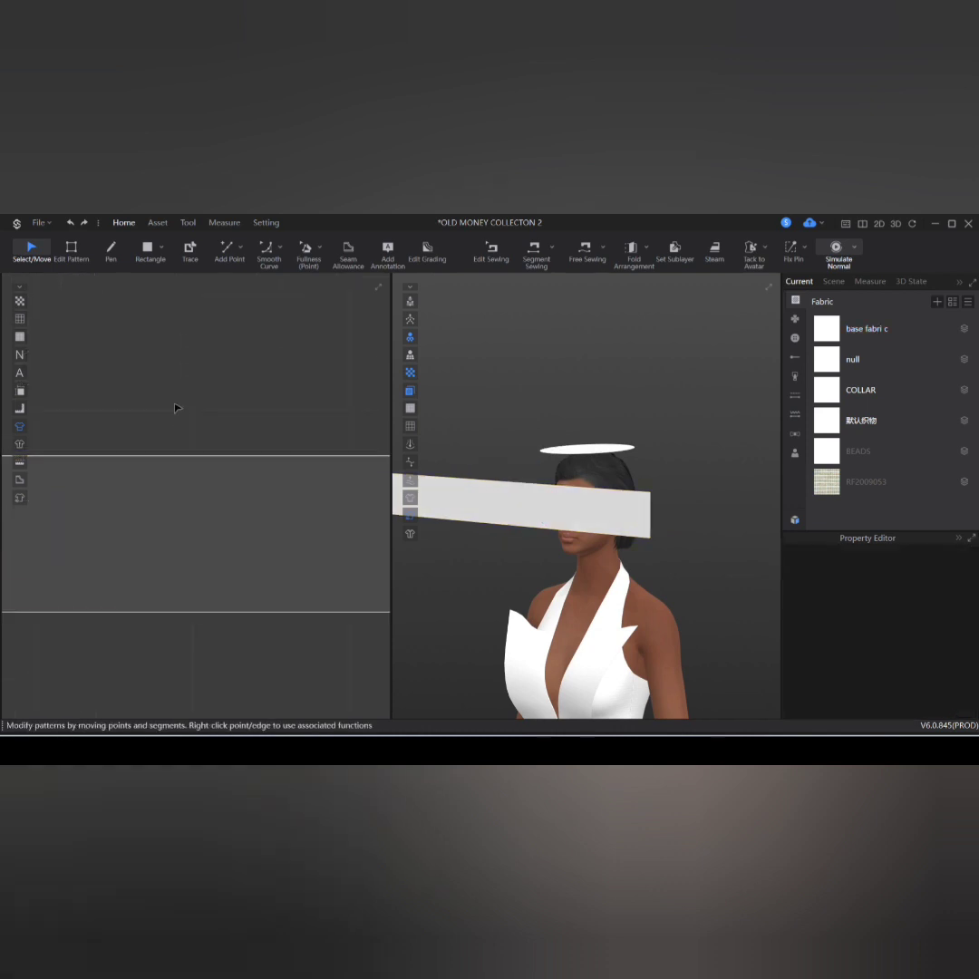
pyautogui.click(170, 471)
pyautogui.scroll(-2, 170, 469)
pyautogui.moveTo(162, 453); pyautogui.dragTo(165, 489)
# Step: Shorten the rectangular strip by scaling it inward from its right end
pyautogui.scroll(-6, 167, 494)
pyautogui.scroll(4, 215, 496)
pyautogui.moveTo(234, 512); pyautogui.dragTo(228, 511)
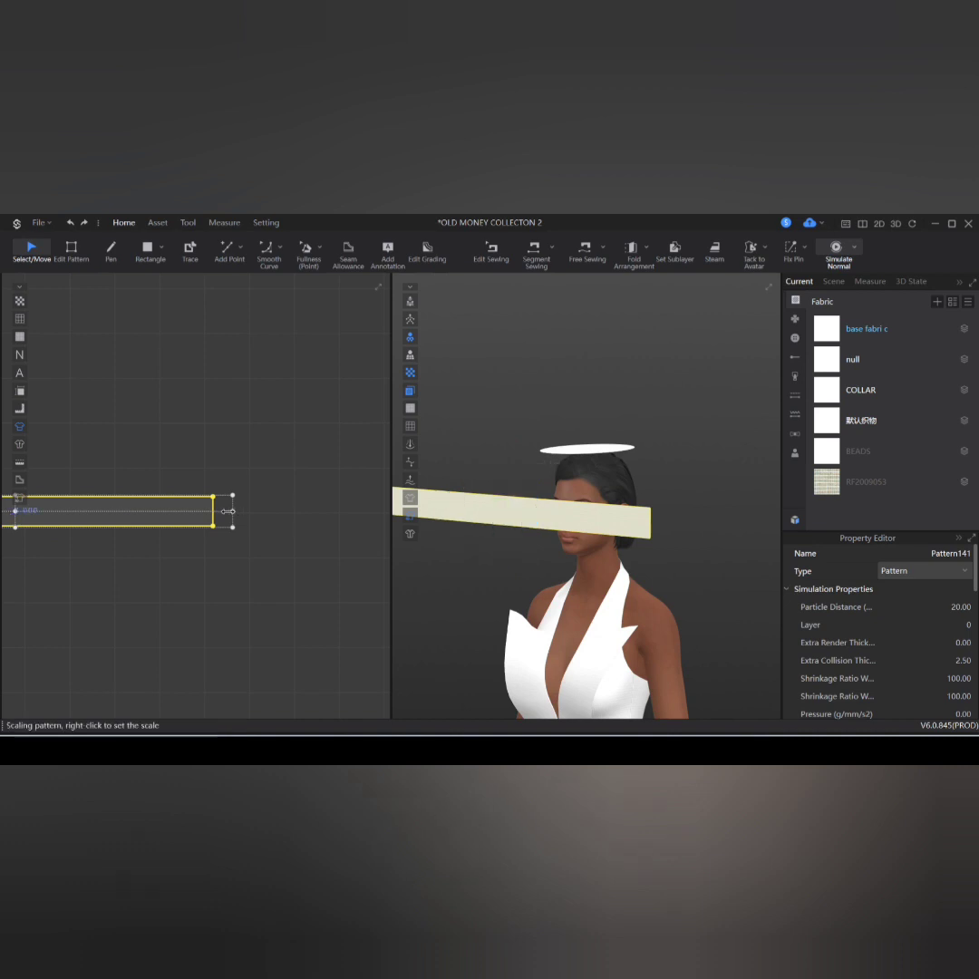
pyautogui.moveTo(85, 519); pyautogui.dragTo(89, 519)
pyautogui.scroll(-2, 490, 535)
pyautogui.moveTo(515, 531); pyautogui.dragTo(576, 527, button='right')
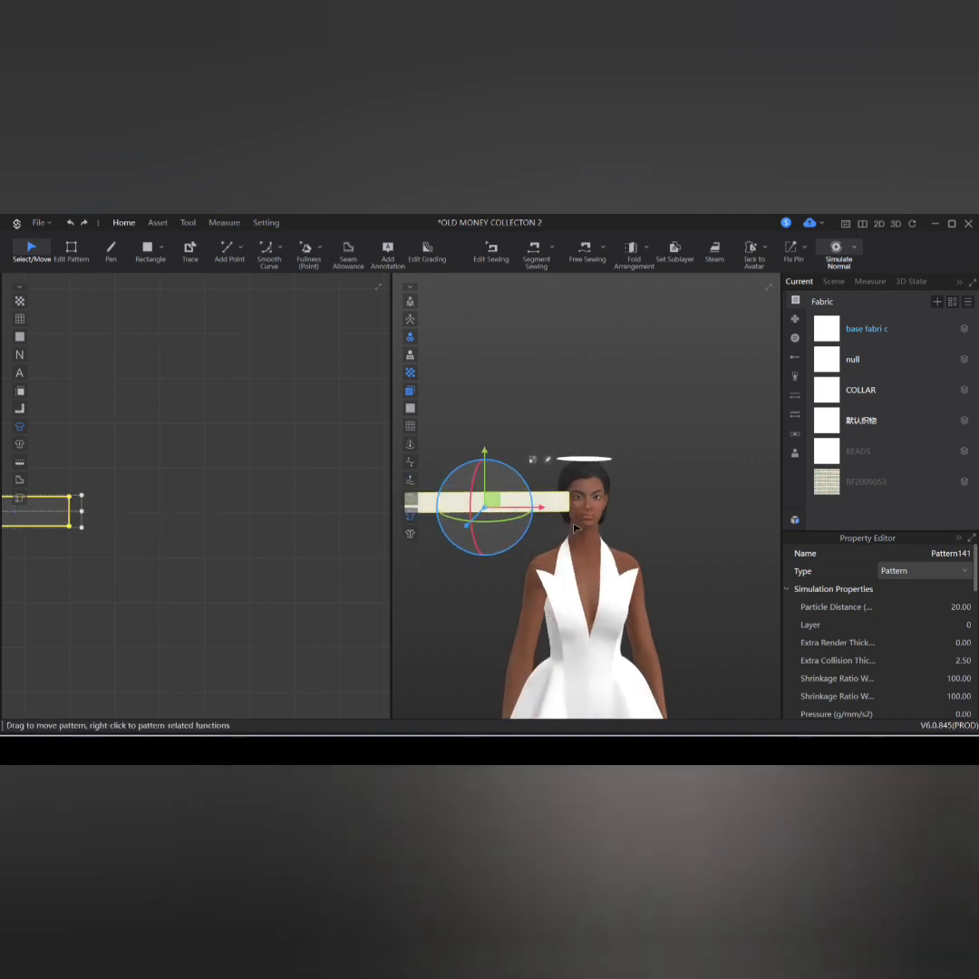
pyautogui.moveTo(141, 535); pyautogui.dragTo(251, 540, button='middle')
# Step: Resize the strip to a slimmer band about twice the ellipse's width and place it in front of the avatar's forehead
pyautogui.moveTo(192, 500); pyautogui.dragTo(164, 512)
pyautogui.moveTo(85, 521); pyautogui.dragTo(207, 495)
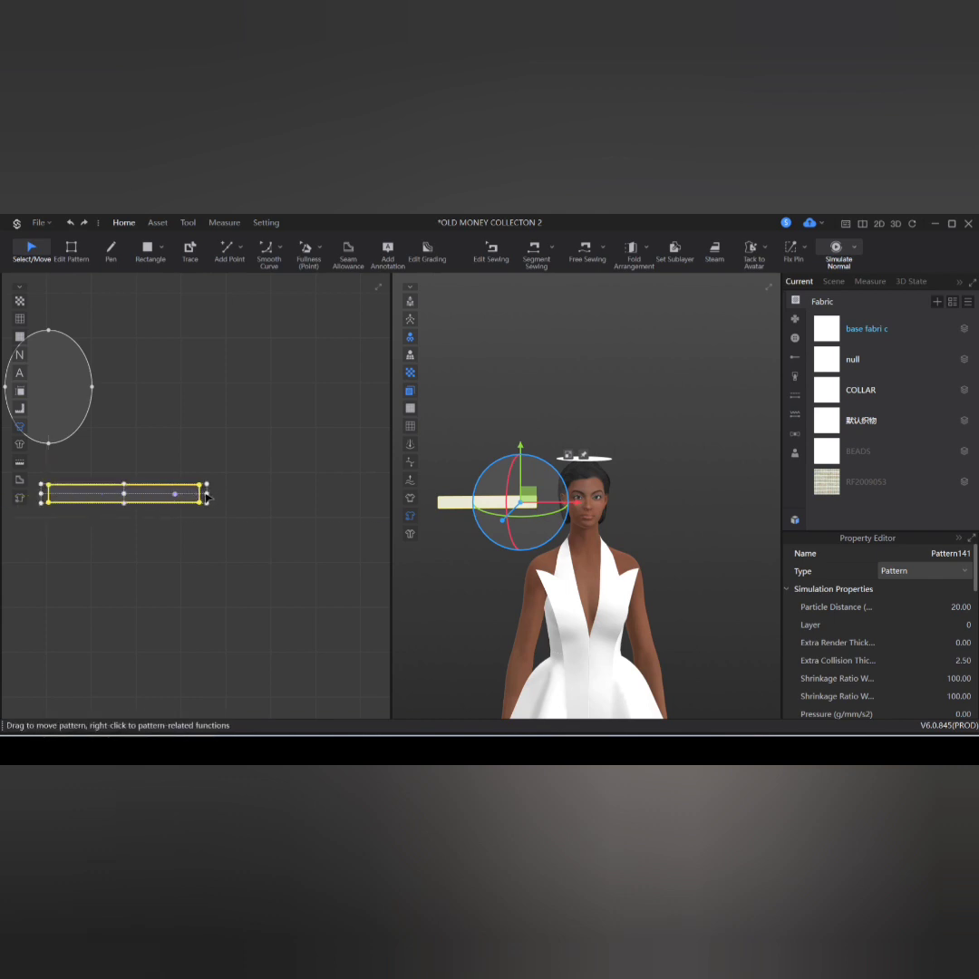
pyautogui.moveTo(207, 493); pyautogui.dragTo(241, 494)
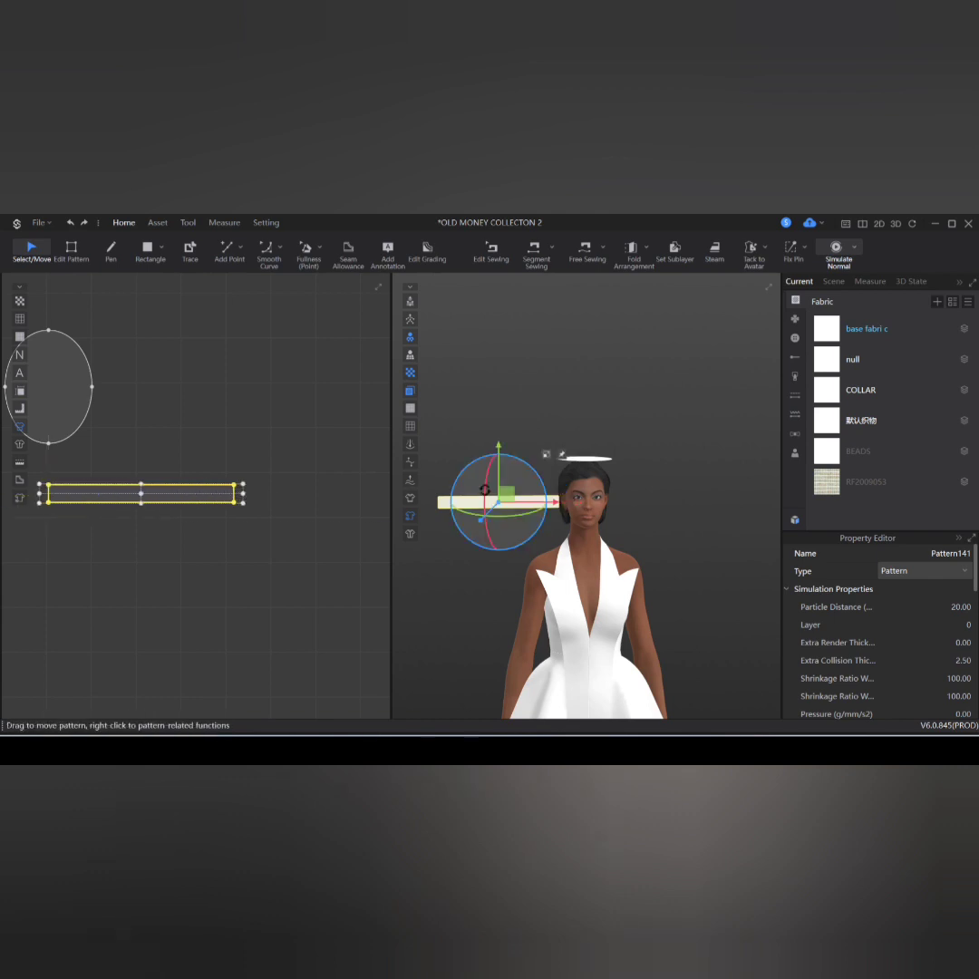
pyautogui.moveTo(506, 493); pyautogui.dragTo(632, 471)
pyautogui.scroll(3, 632, 474)
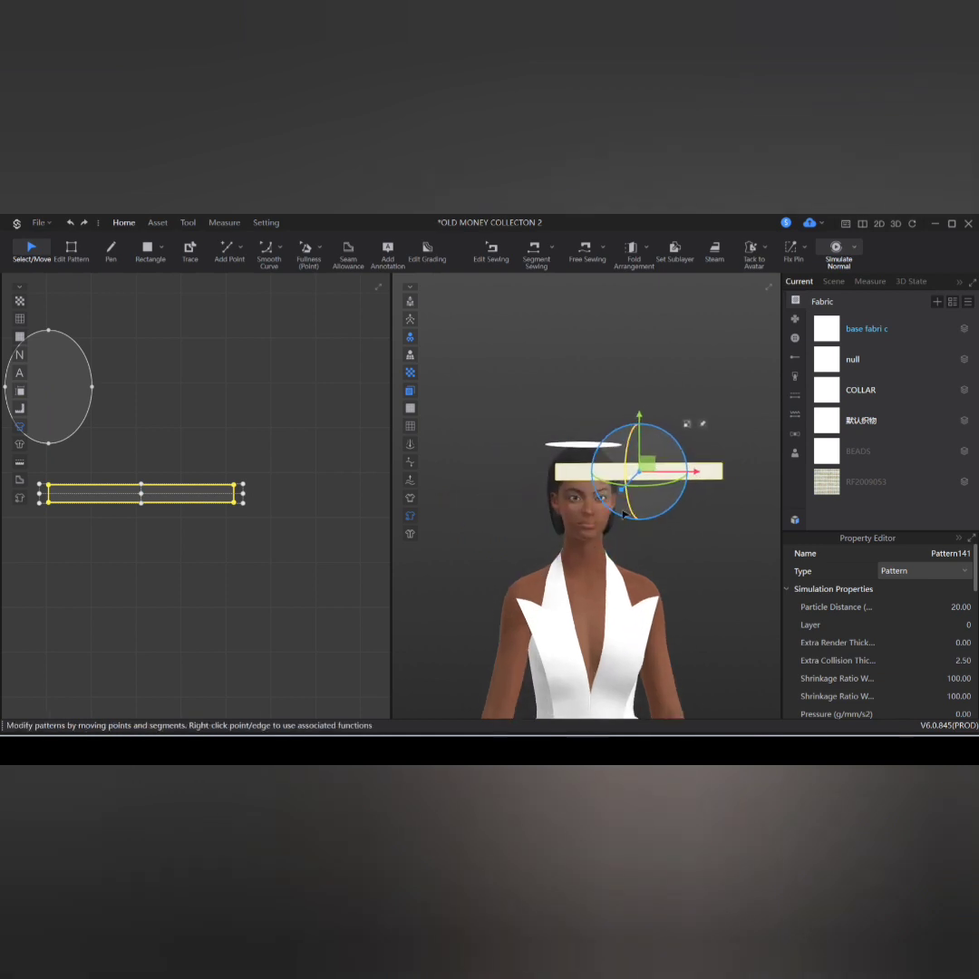
# Step: Freeze the ellipse pattern
pyautogui.click(68, 393)
pyautogui.rightClick(68, 393)
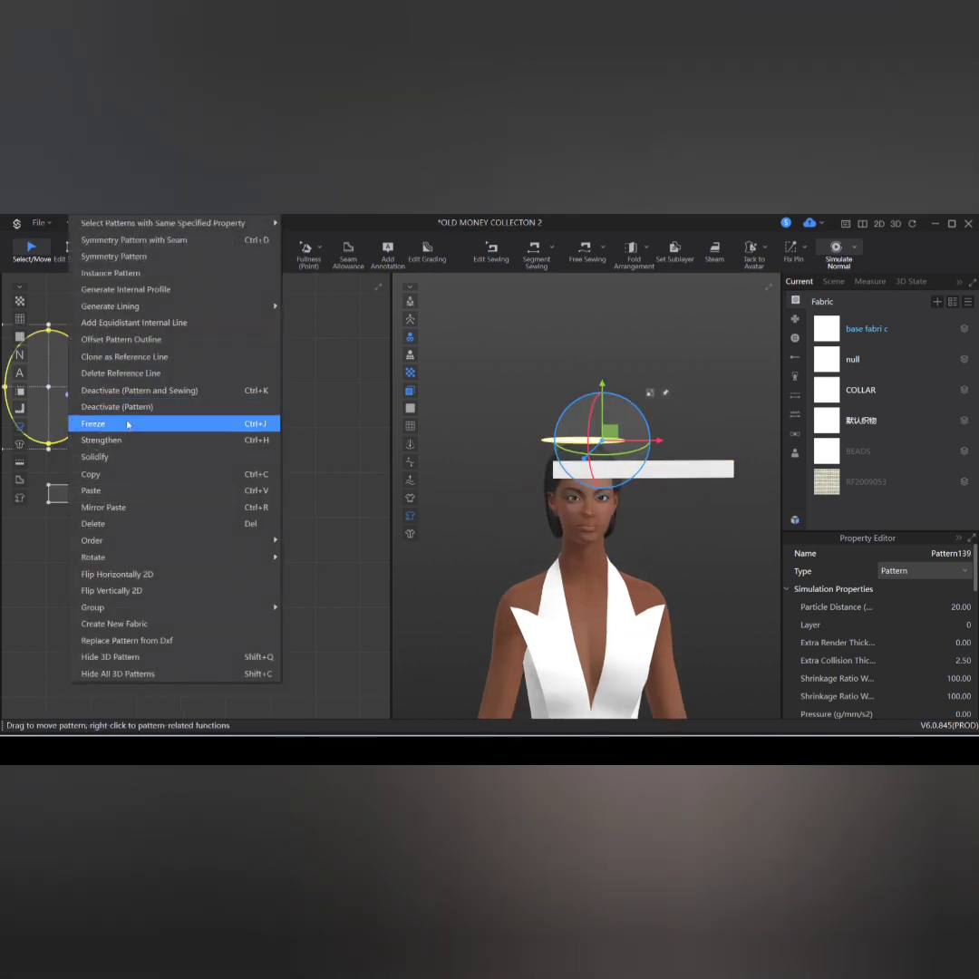
pyautogui.click(128, 424)
pyautogui.click(503, 513)
pyautogui.scroll(3, 563, 497)
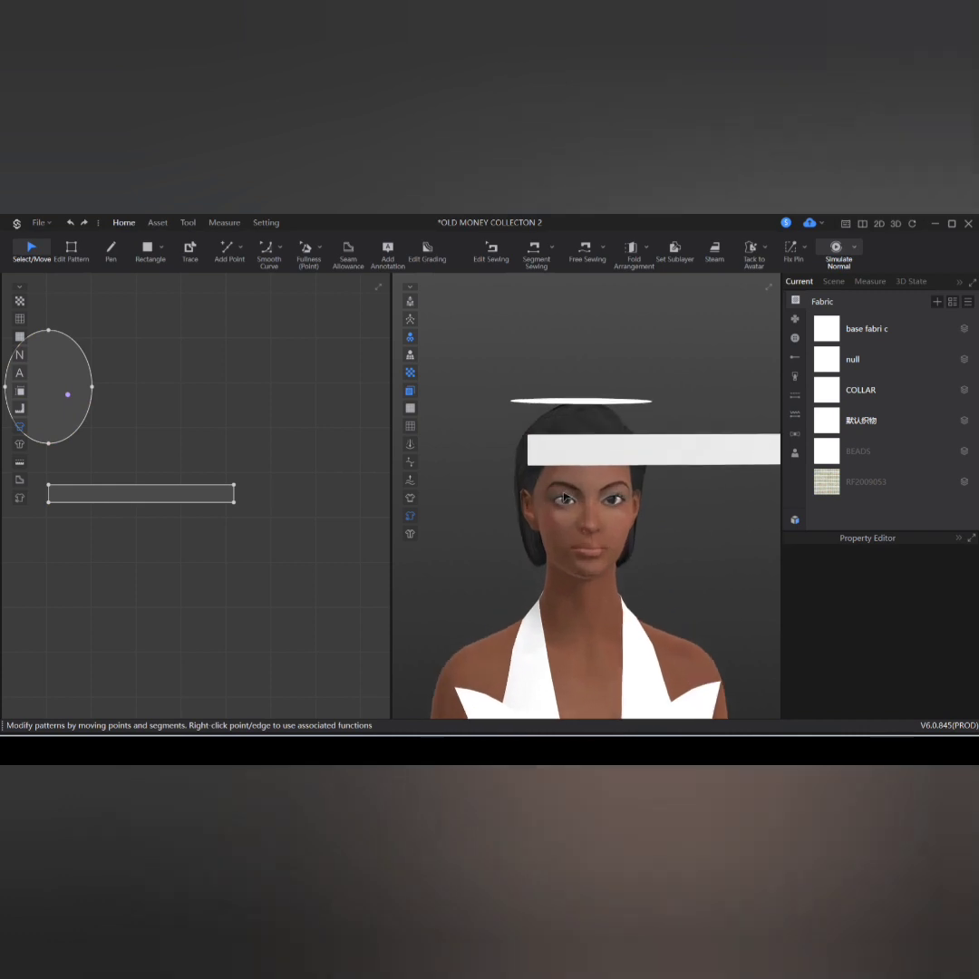
# Step: Show the function colours on the 3D garment to check which pieces are frozen, and hide them again
pyautogui.moveTo(632, 469); pyautogui.dragTo(623, 522, button='middle')
pyautogui.scroll(-2, 622, 531)
pyautogui.moveTo(623, 533)
pyautogui.mouseDown(button='right')
pyautogui.moveTo(612, 554)
pyautogui.moveTo(609, 541)
pyautogui.mouseUp(button='right')
pyautogui.click(411, 517)
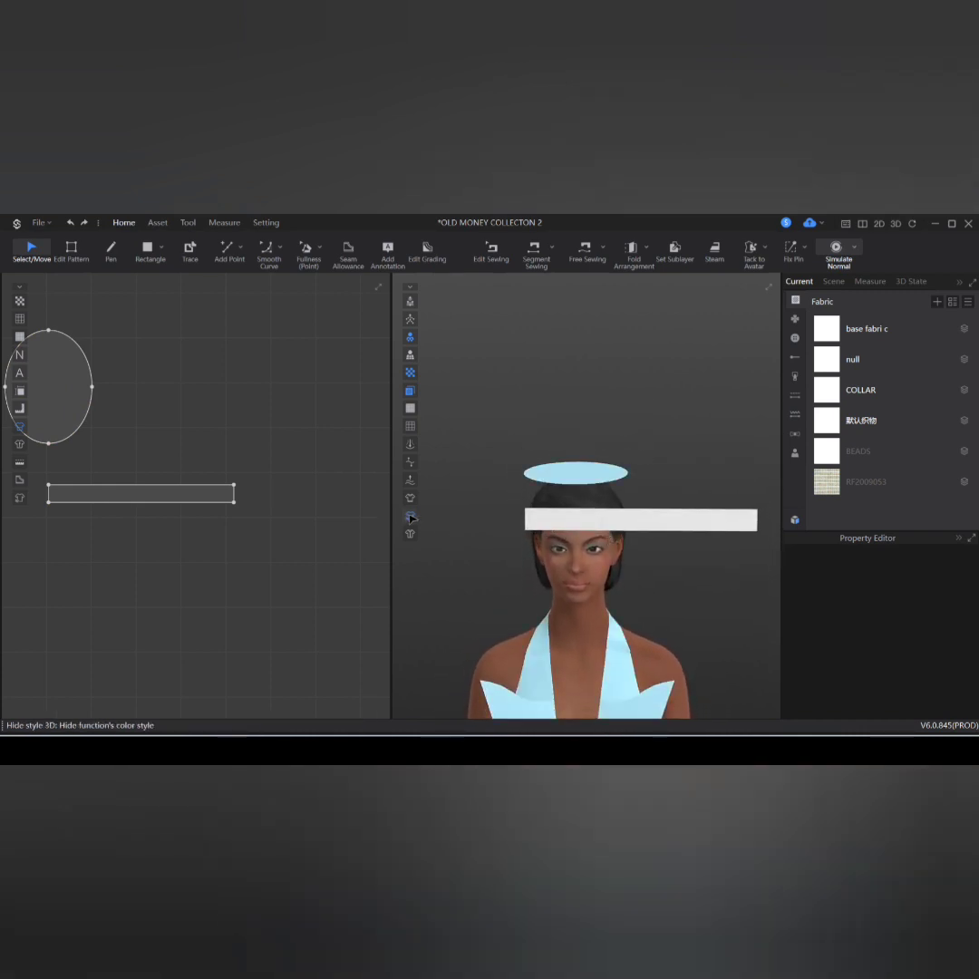
pyautogui.click(411, 518)
pyautogui.scroll(-3, 255, 524)
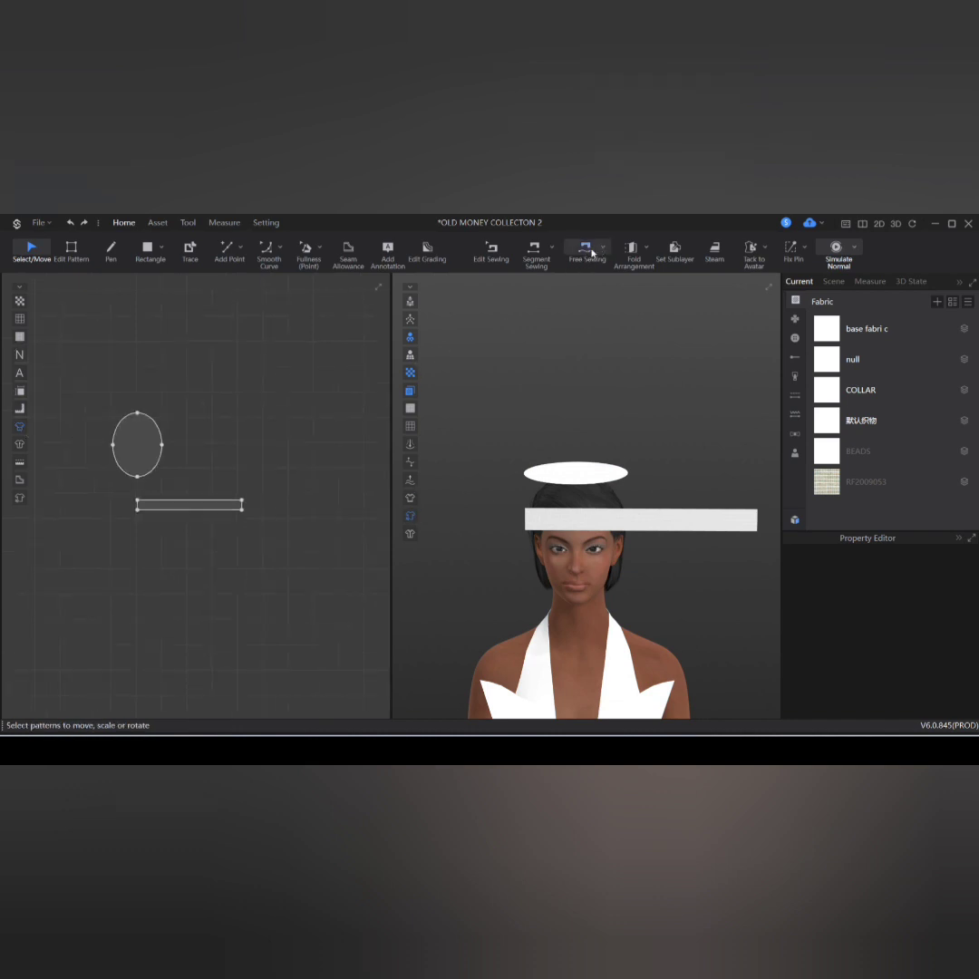
# Step: Sew the whole ellipse outline to the strip's upper edge with Free Sewing
pyautogui.click(587, 251)
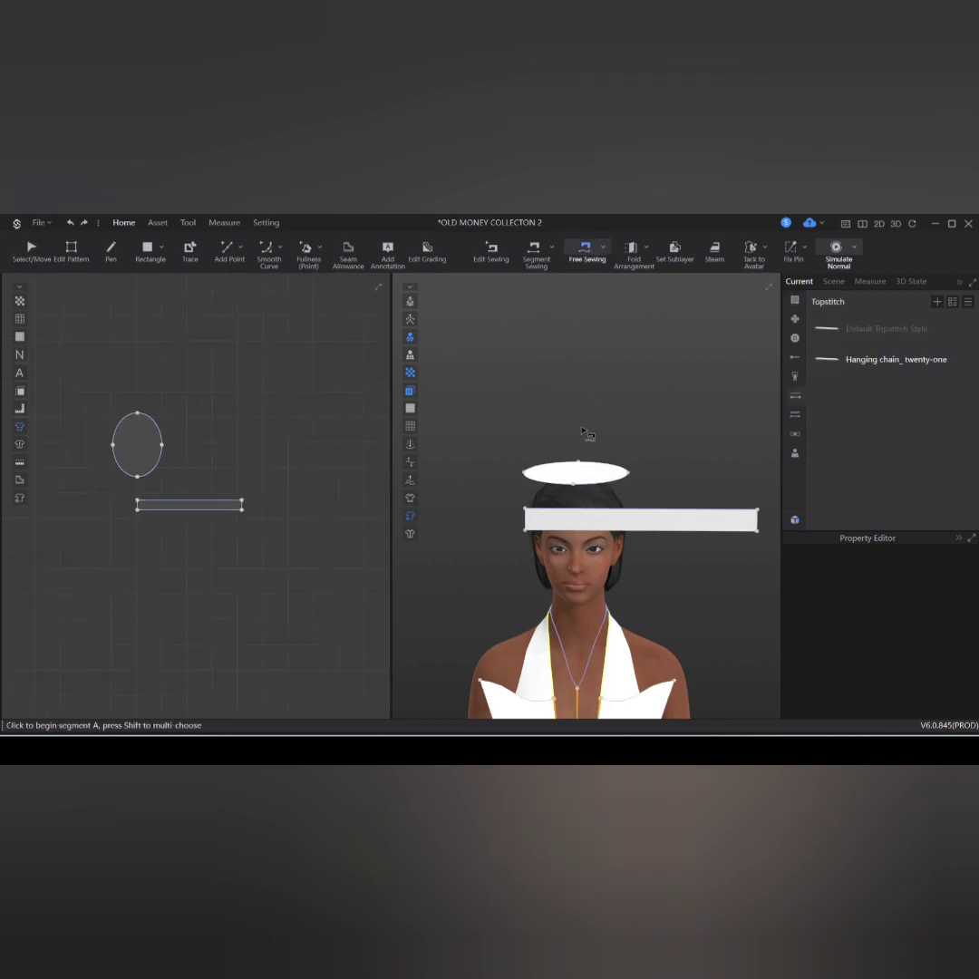
pyautogui.click(138, 414)
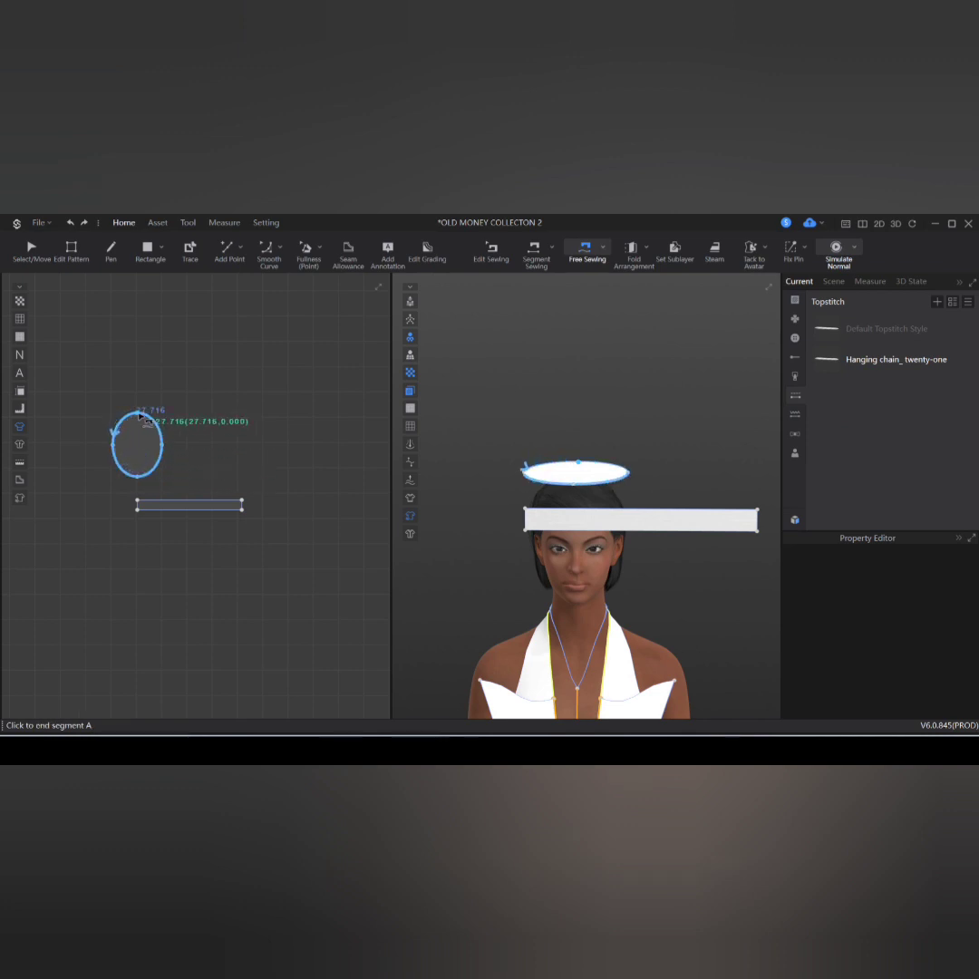
pyautogui.click(137, 413)
pyautogui.click(137, 499)
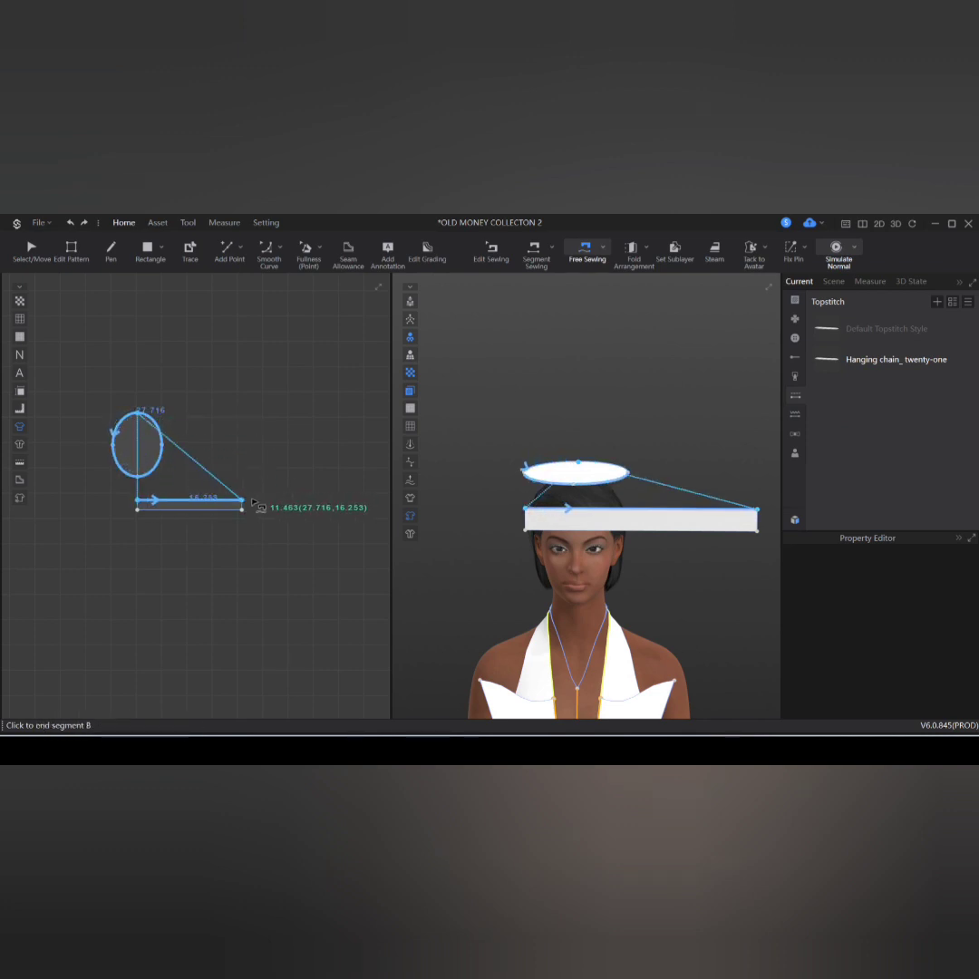
pyautogui.click(243, 499)
pyautogui.moveTo(587, 542); pyautogui.dragTo(632, 518, button='right')
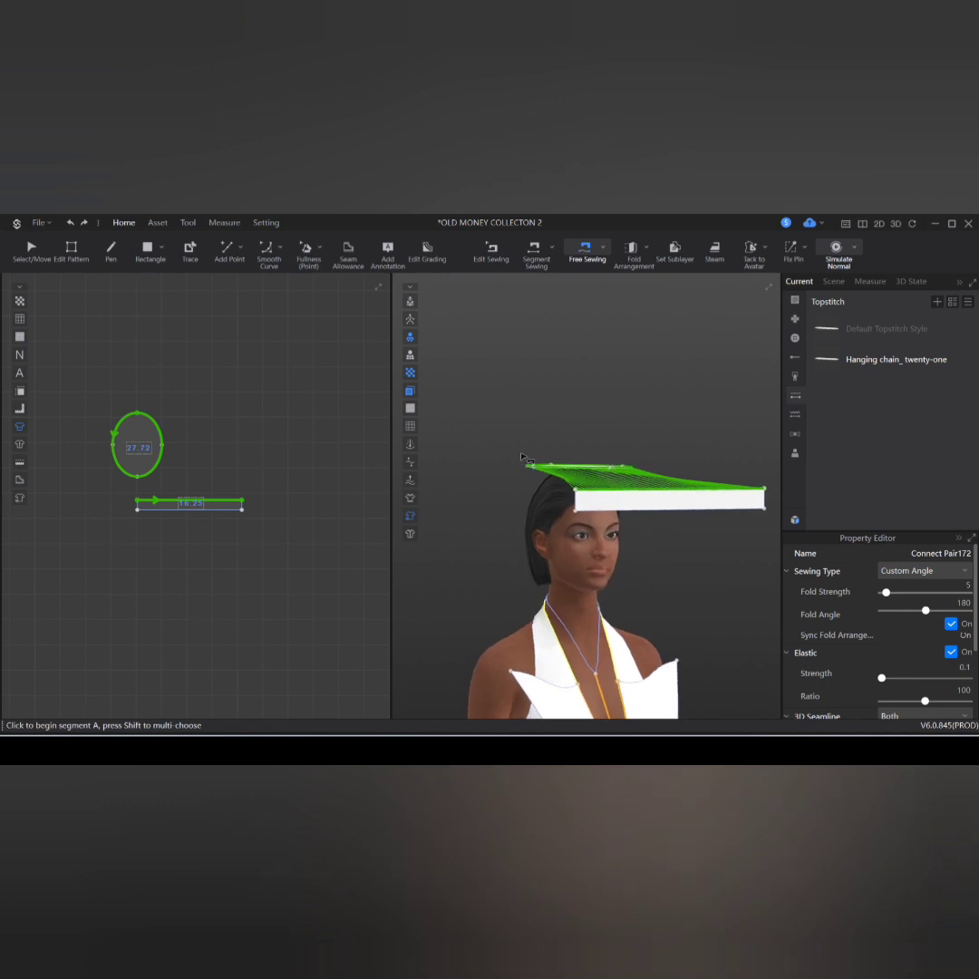
# Step: Lengthen the strip by scaling it outward from its right end, and simulate the garment
pyautogui.click(32, 253)
pyautogui.scroll(3, 233, 503)
pyautogui.click(231, 507)
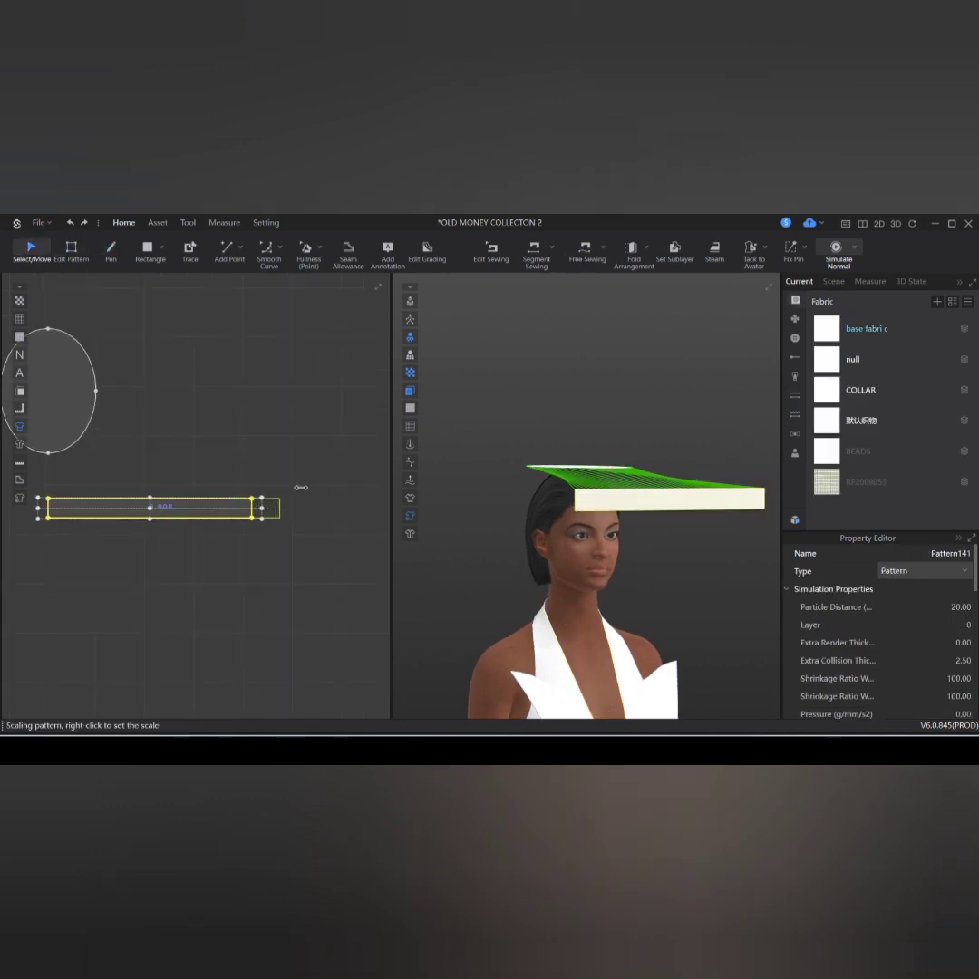
pyautogui.moveTo(301, 488); pyautogui.dragTo(313, 489)
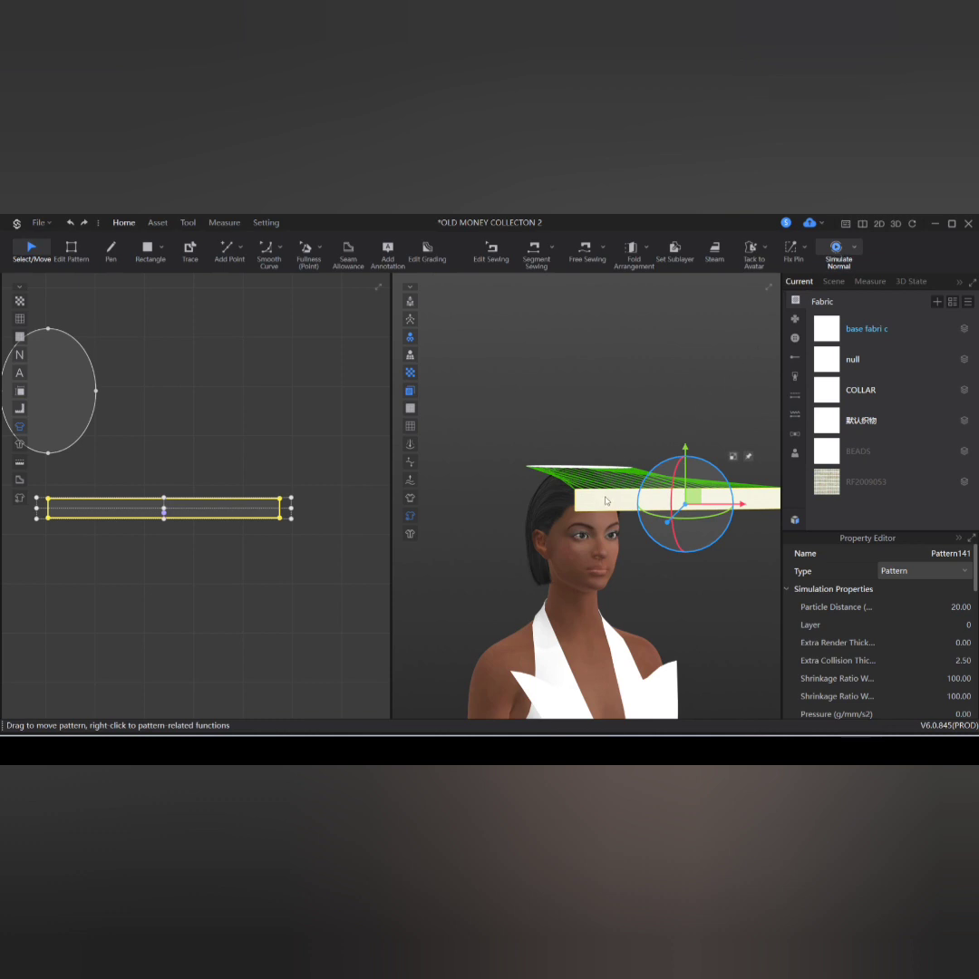
pyautogui.press('space')
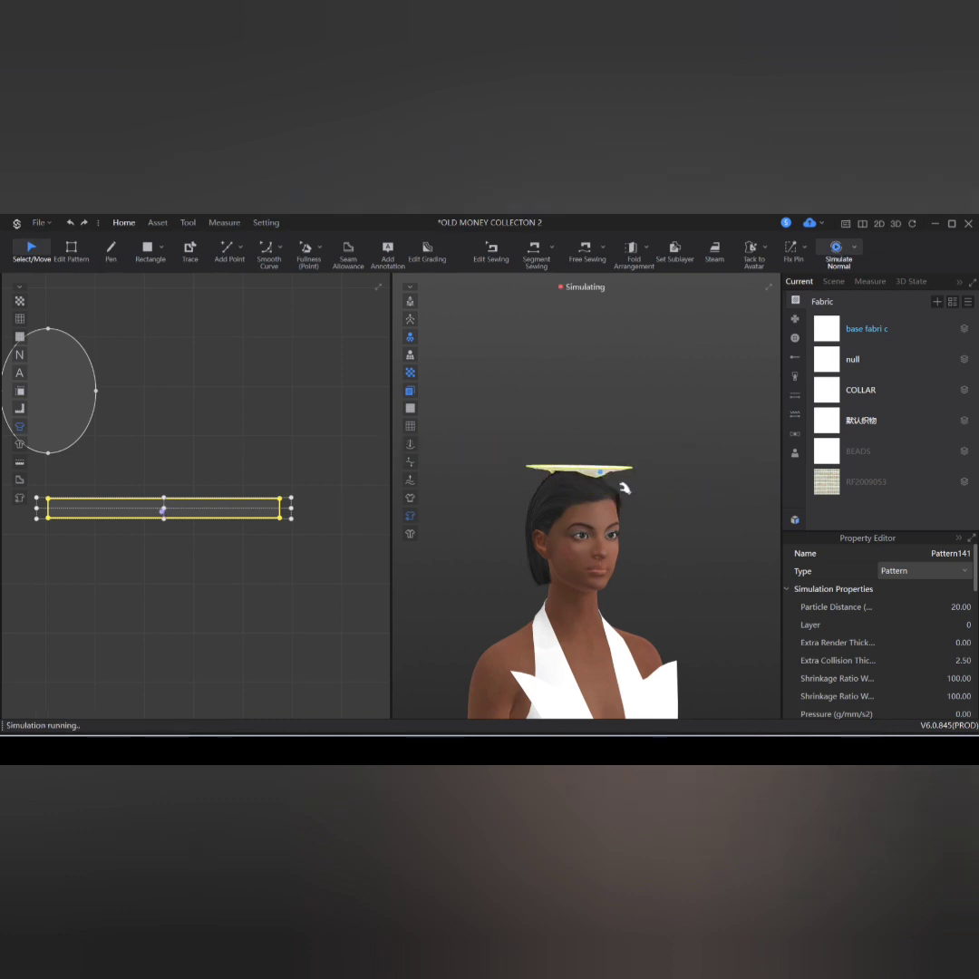
# Step: Stretch the strip further to the right, run the simulation again and stop it
pyautogui.moveTo(291, 509); pyautogui.dragTo(345, 510)
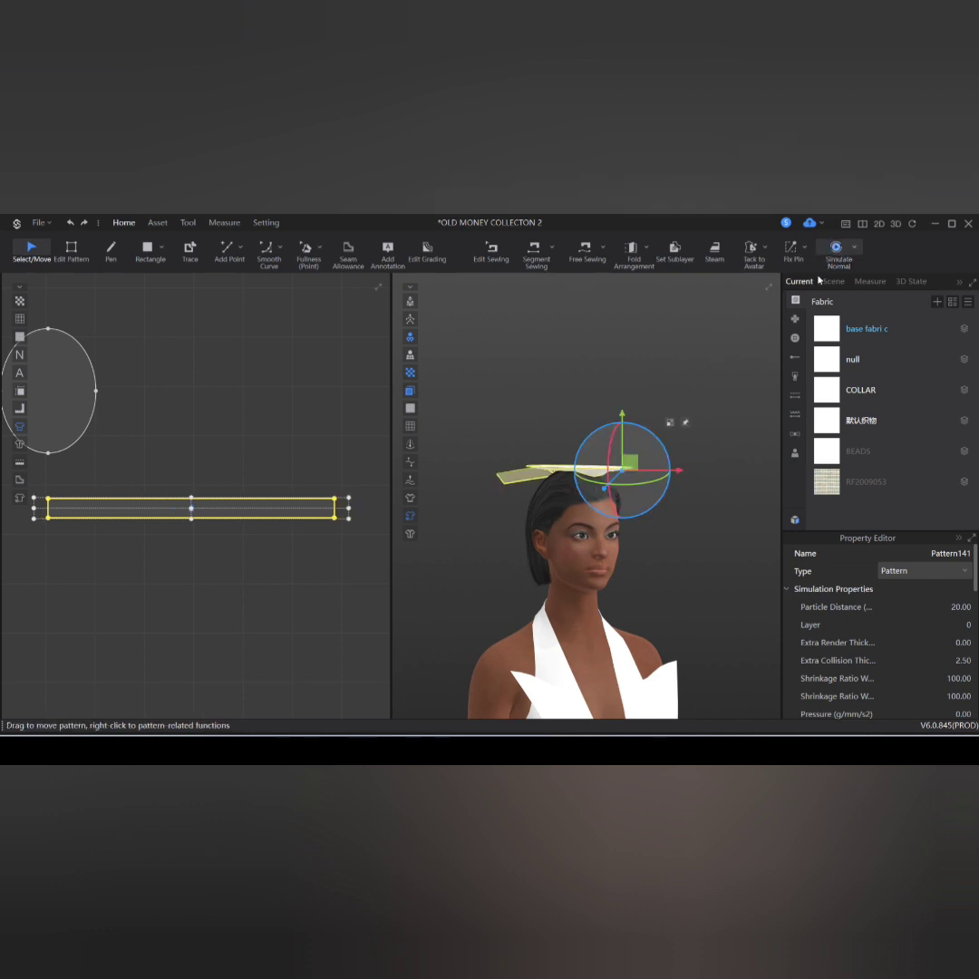
pyautogui.press('space')
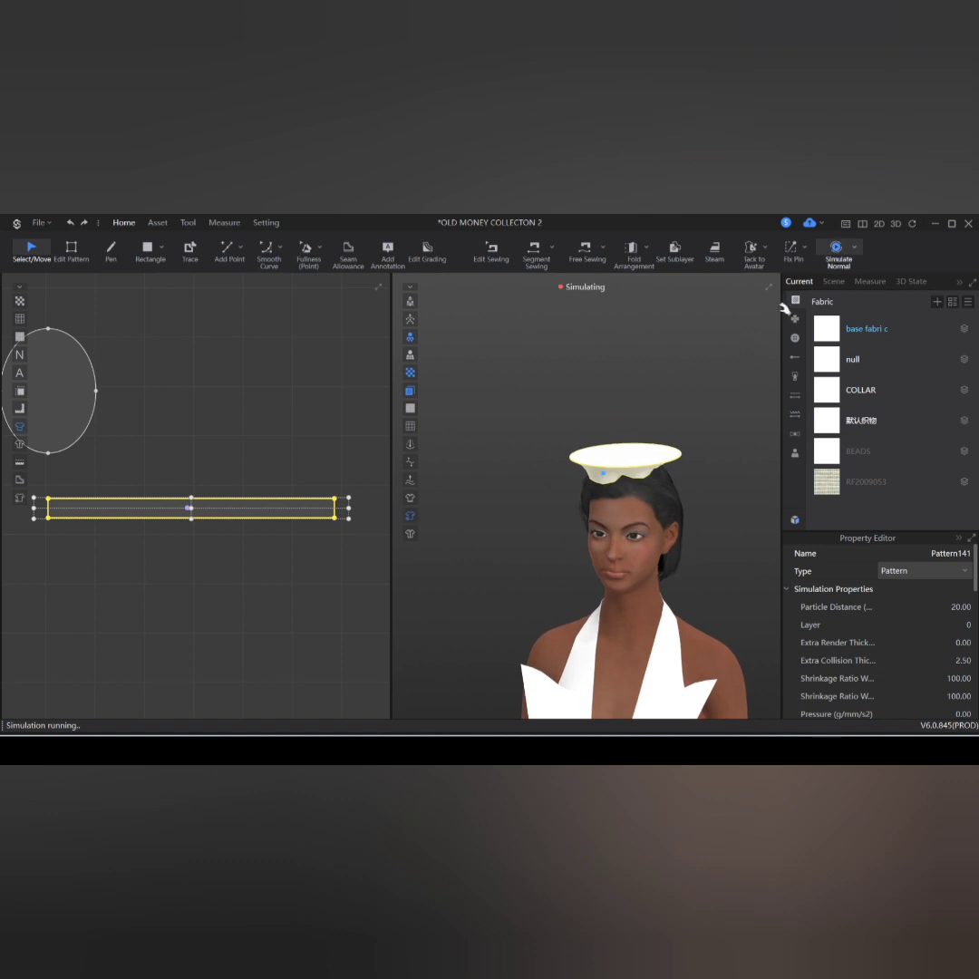
pyautogui.click(838, 248)
# Step: Copy the ellipse pattern and paste the duplicate above the strip, beside the original
pyautogui.scroll(-3, 90, 541)
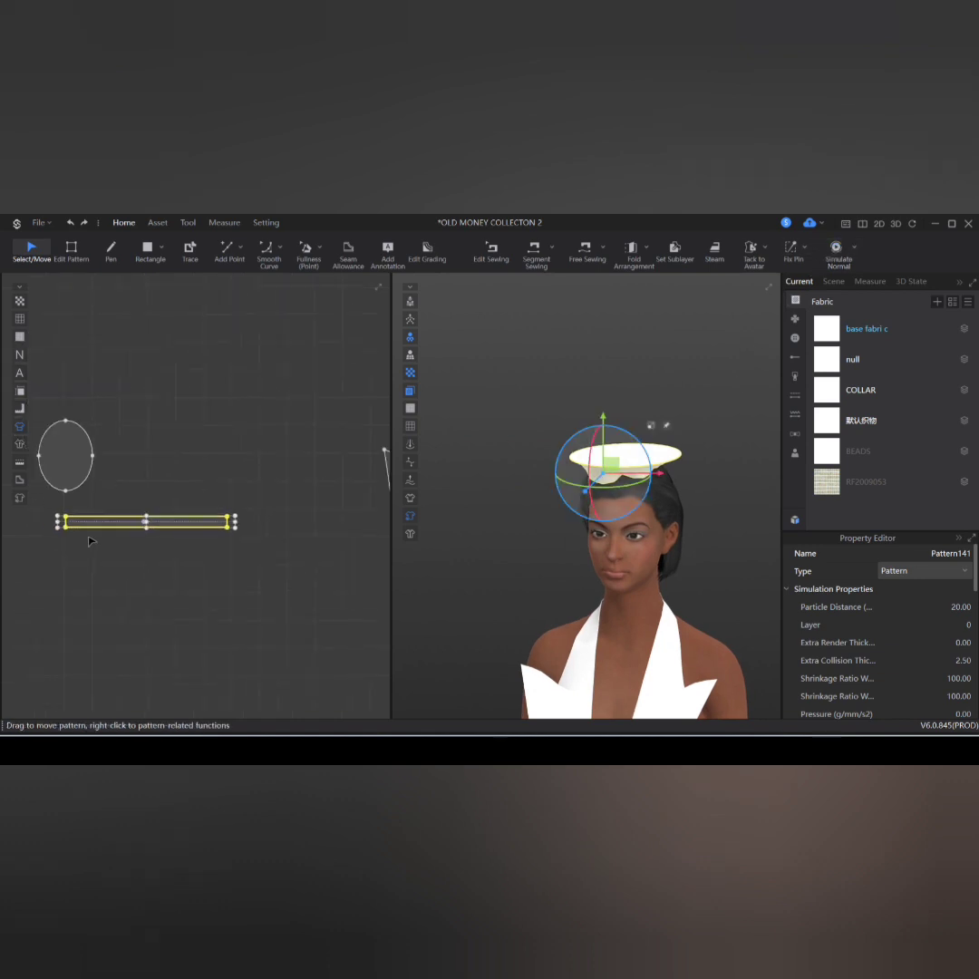
pyautogui.click(65, 450)
pyautogui.rightClick(65, 450)
pyautogui.click(126, 442)
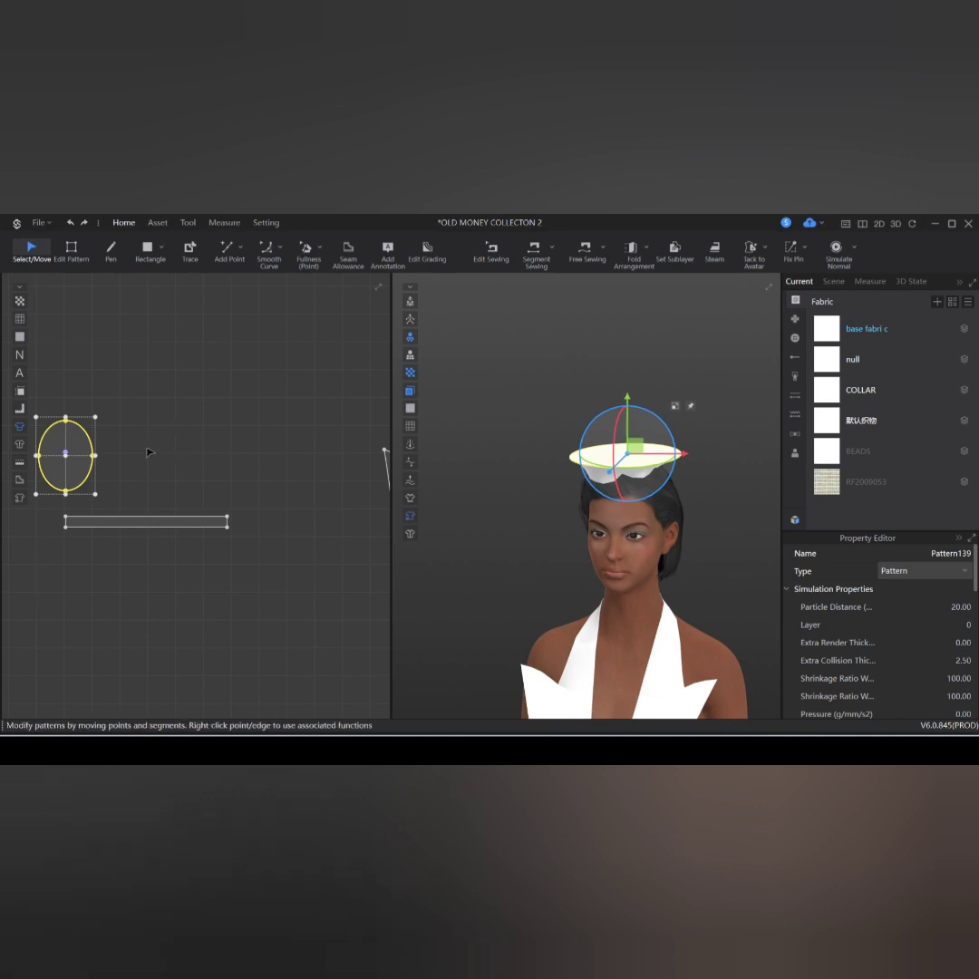
pyautogui.click(149, 453)
pyautogui.scroll(-2, 148, 453)
pyautogui.rightClick(151, 410)
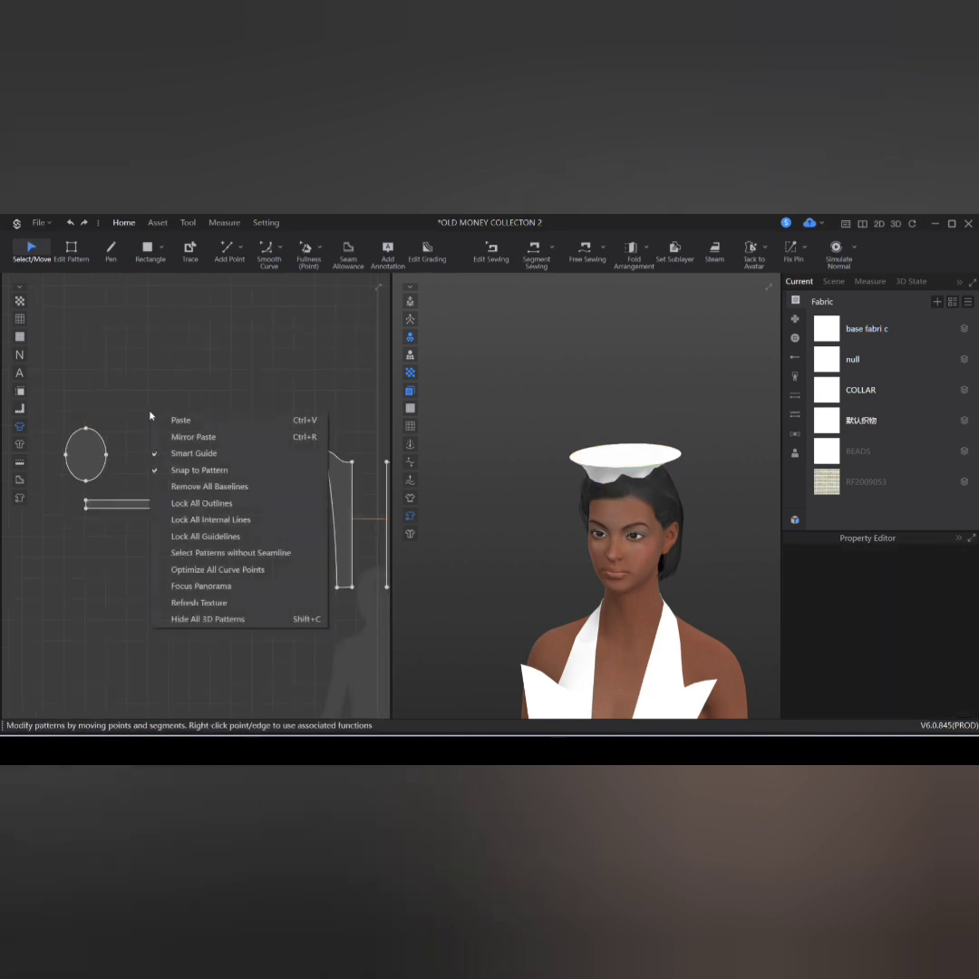
pyautogui.click(170, 418)
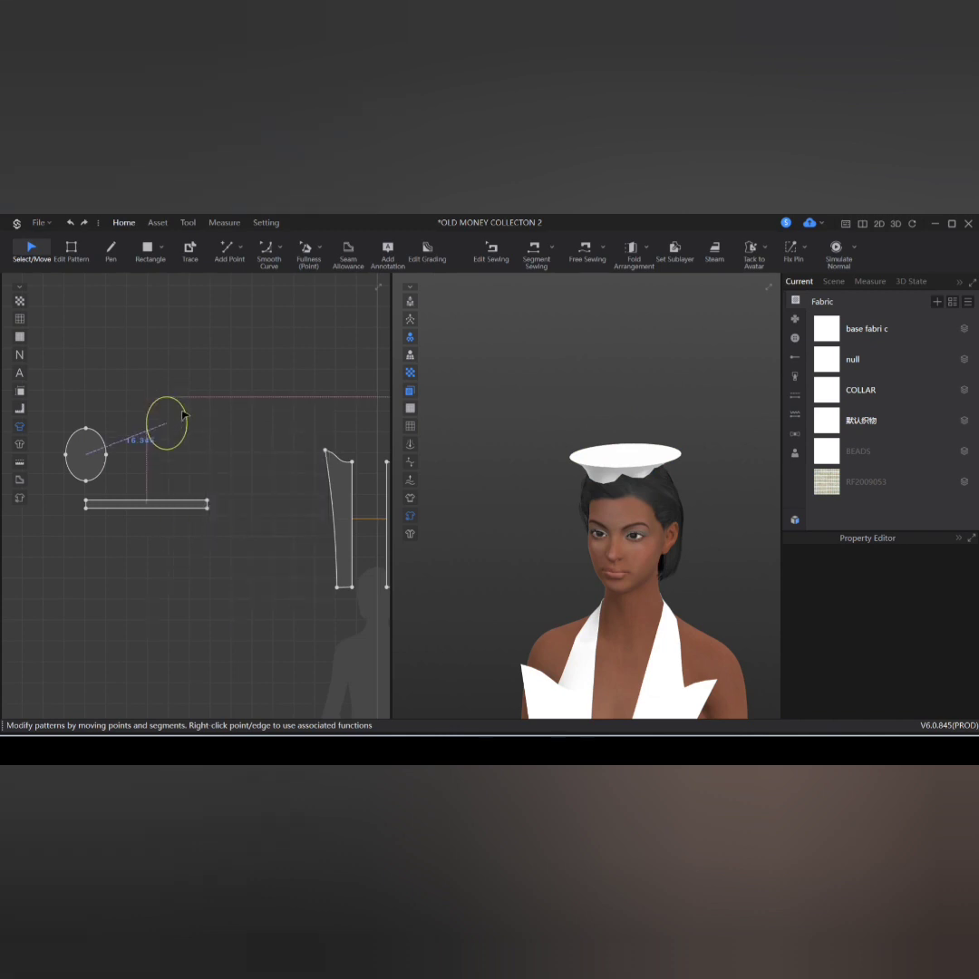
pyautogui.click(181, 414)
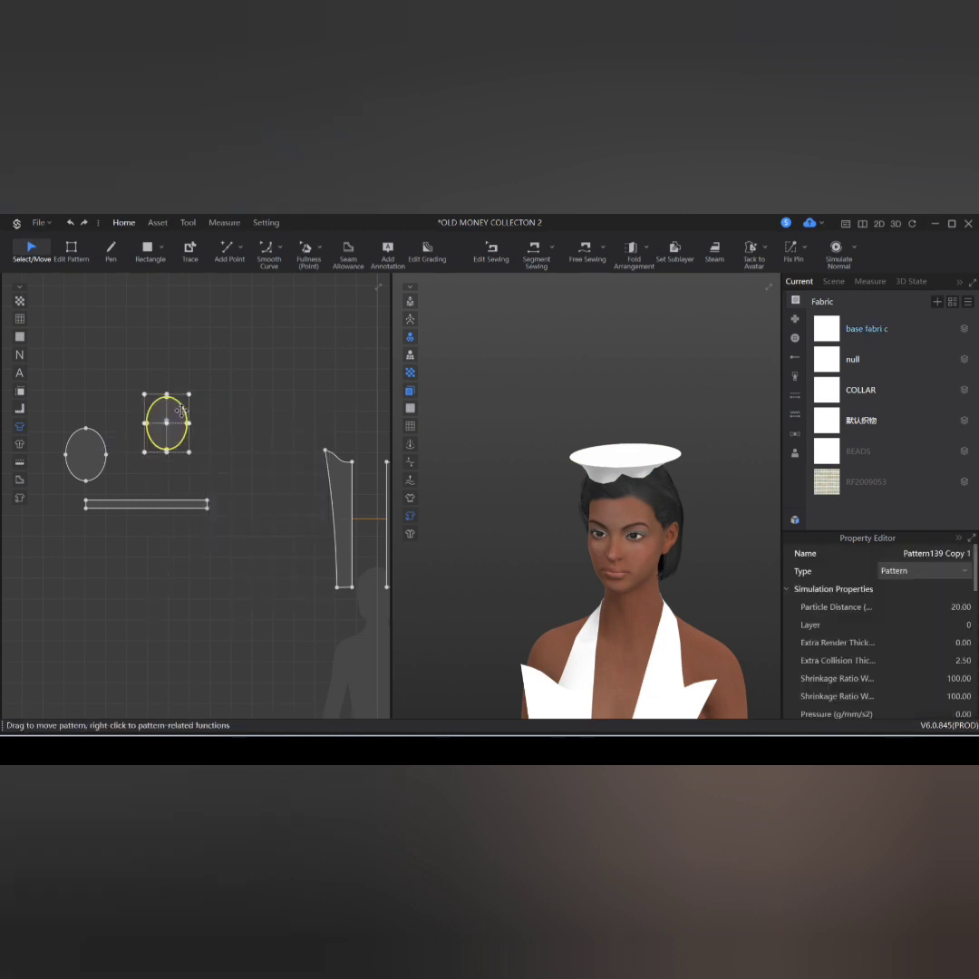
# Step: Offset the copied ellipse's outline outward by 6 in, keeping the original outline as an internal line
pyautogui.click(71, 251)
pyautogui.rightClick(180, 409)
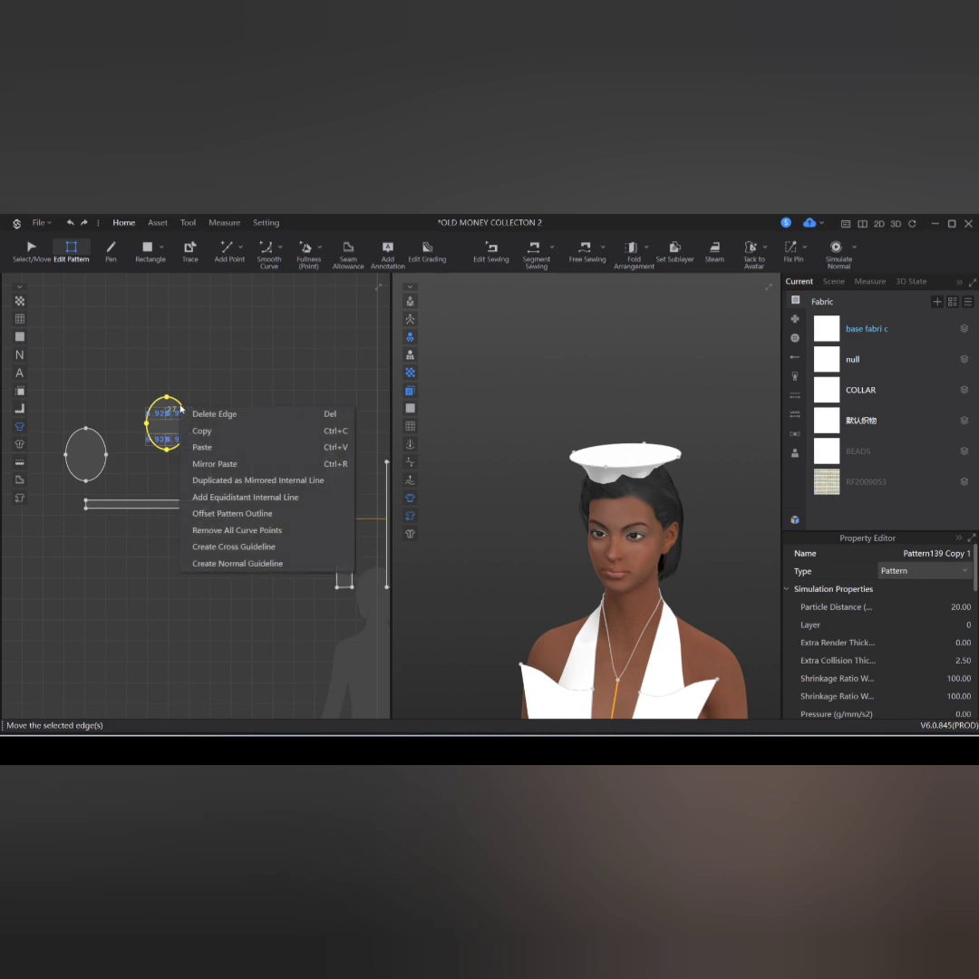
pyautogui.click(232, 513)
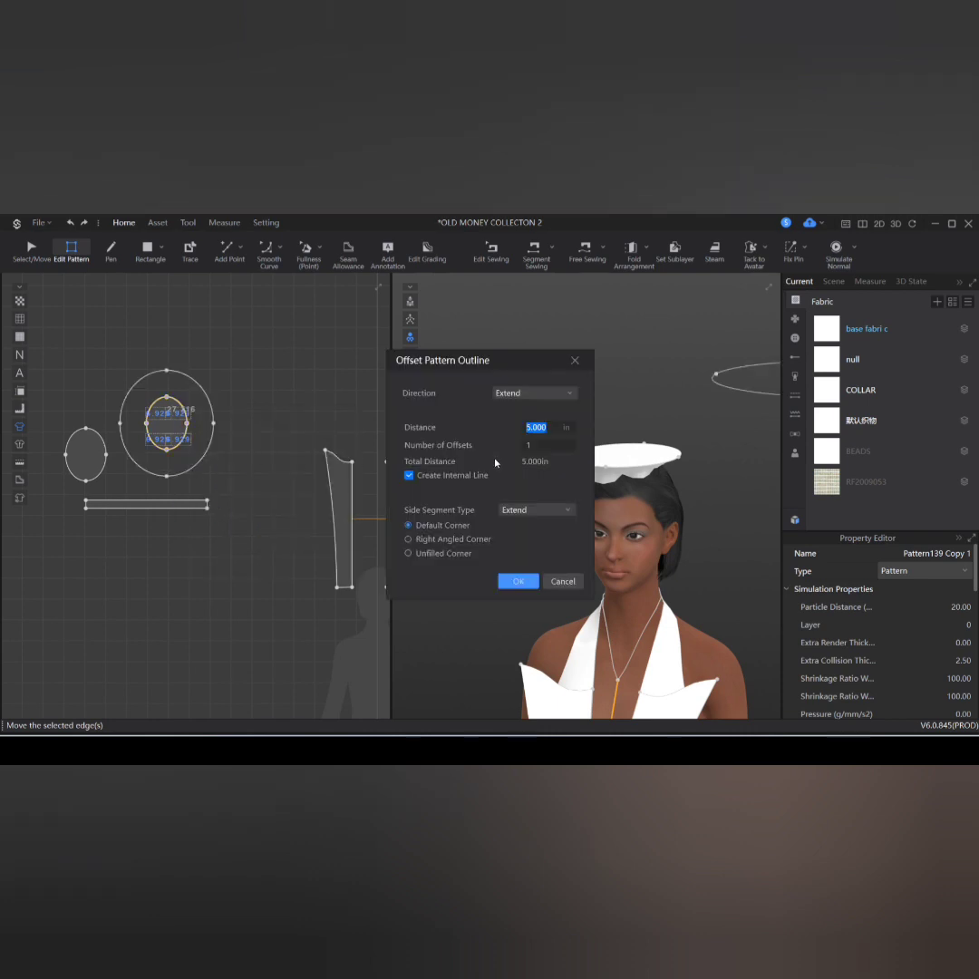
pyautogui.write('6')
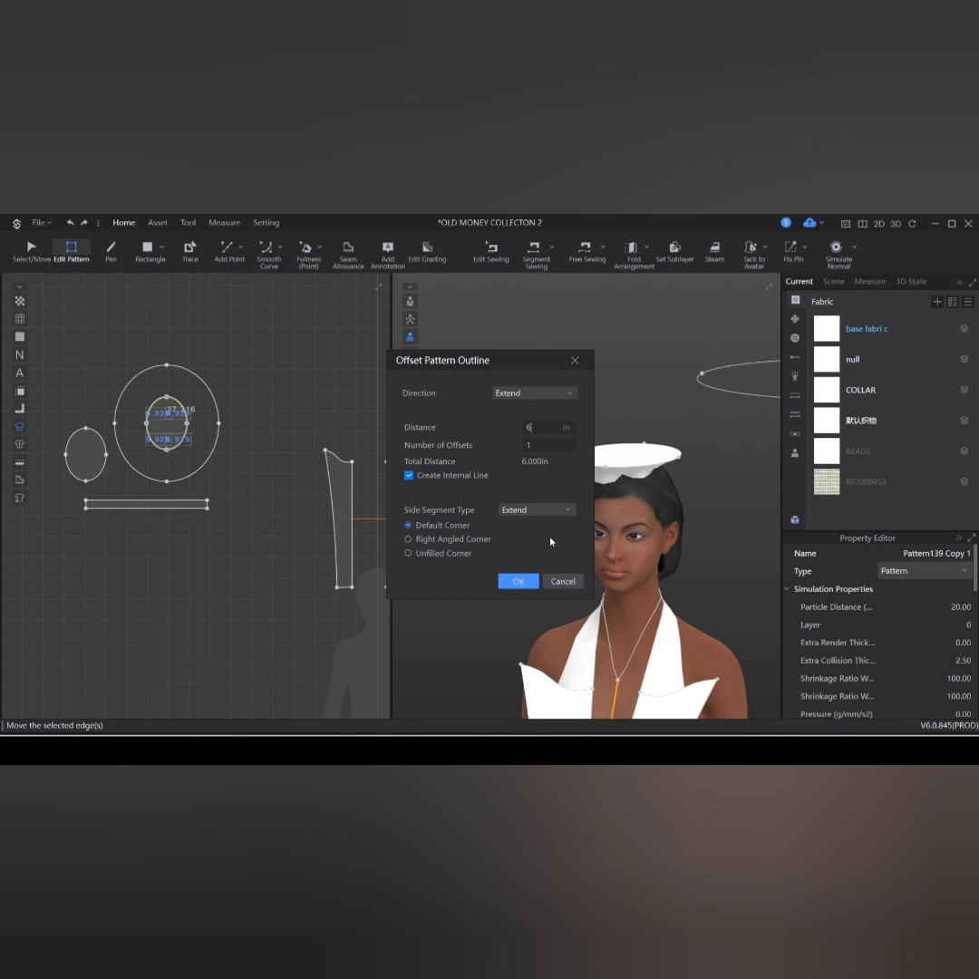
pyautogui.click(518, 581)
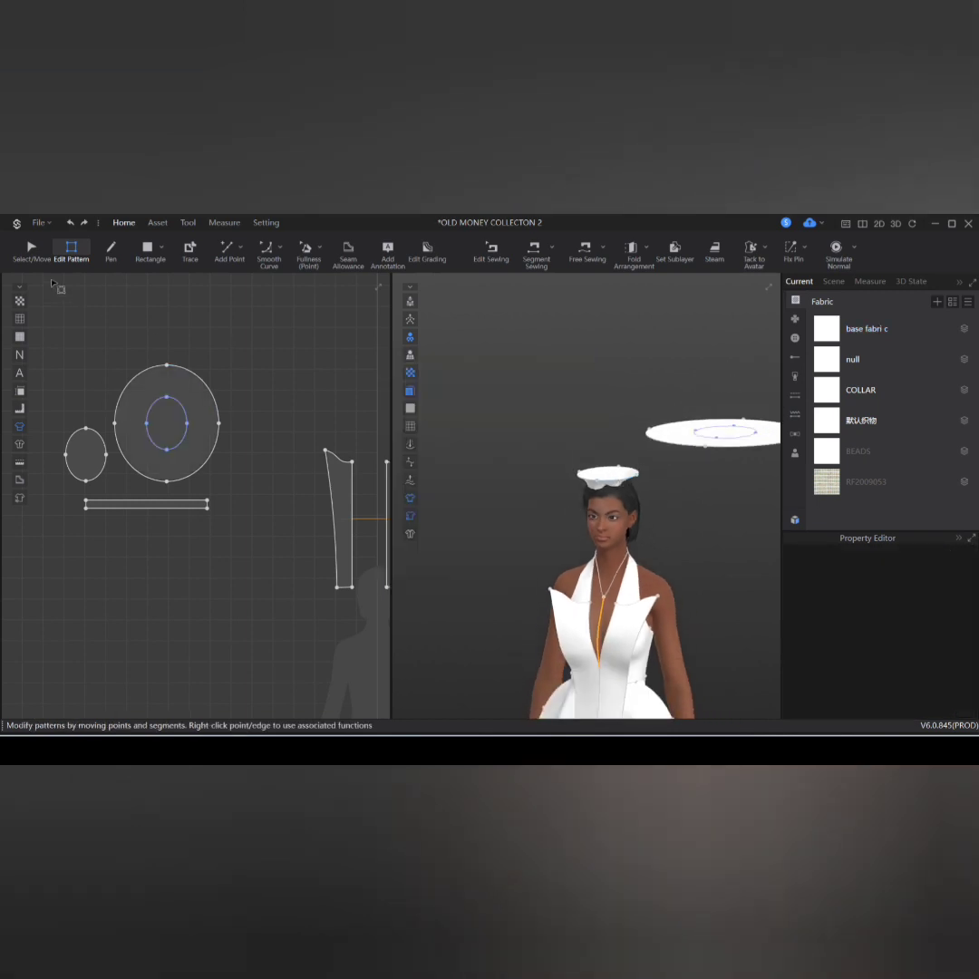
# Step: Convert the inner ellipse of the enlarged copy to a hole
pyautogui.click(30, 250)
pyautogui.click(167, 424)
pyautogui.rightClick(169, 429)
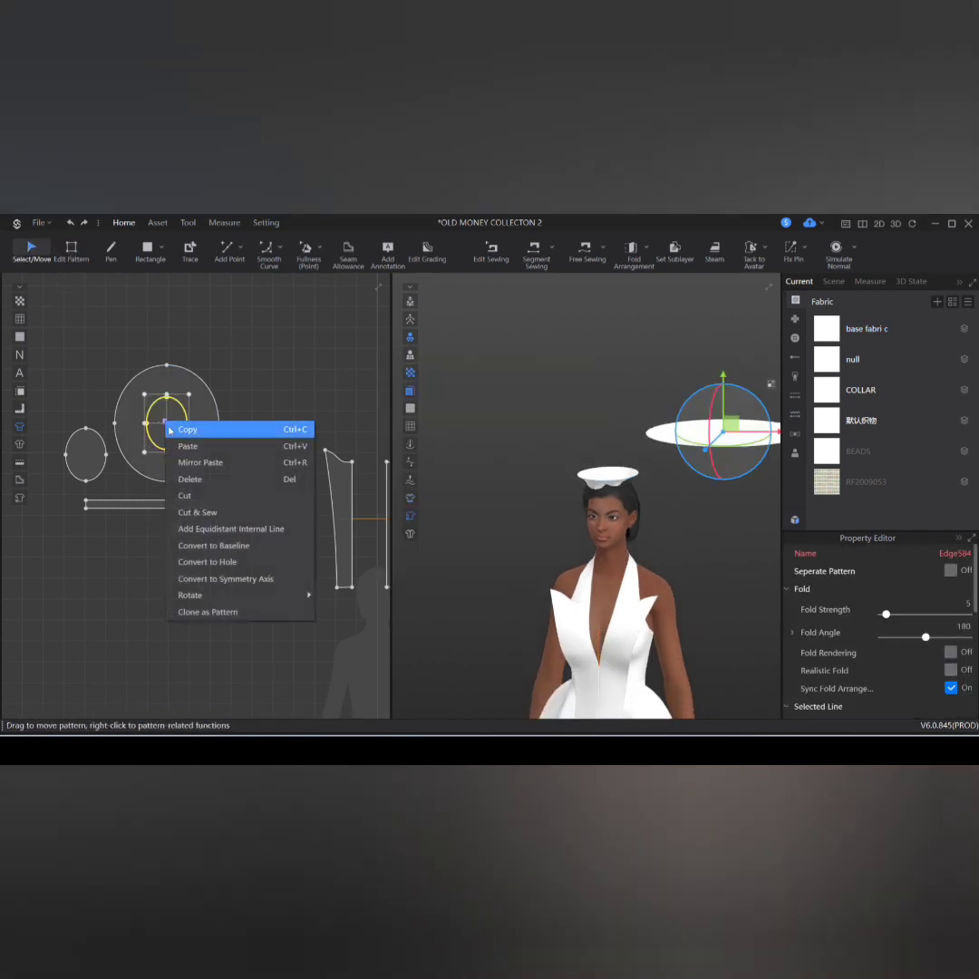
pyautogui.click(217, 578)
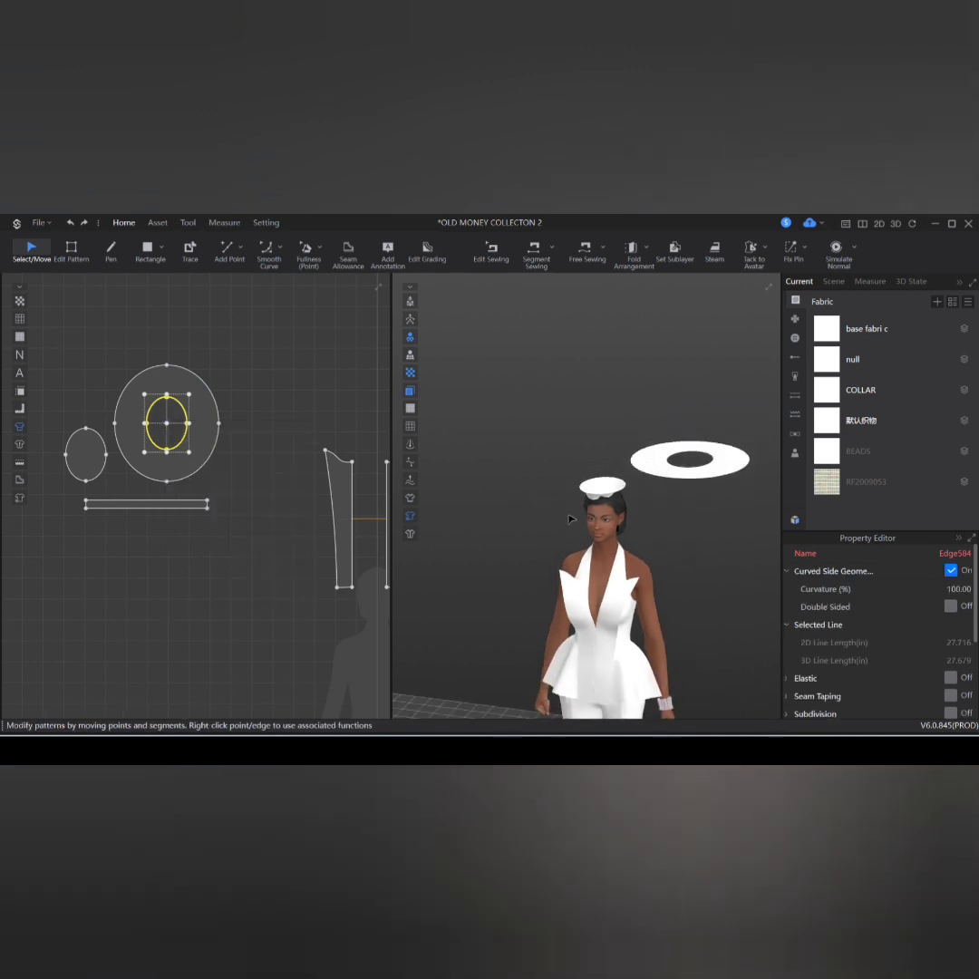
# Step: Move the ring-shaped brim in 3D so it is centred around the avatar's head just below the crown
pyautogui.moveTo(569, 519); pyautogui.dragTo(651, 535, button='right')
pyautogui.moveTo(675, 538); pyautogui.dragTo(573, 566)
pyautogui.moveTo(573, 567)
pyautogui.mouseDown(button='right')
pyautogui.moveTo(611, 561)
pyautogui.moveTo(626, 544)
pyautogui.moveTo(648, 566)
pyautogui.moveTo(648, 575)
pyautogui.moveTo(586, 578)
pyautogui.mouseUp(button='right')
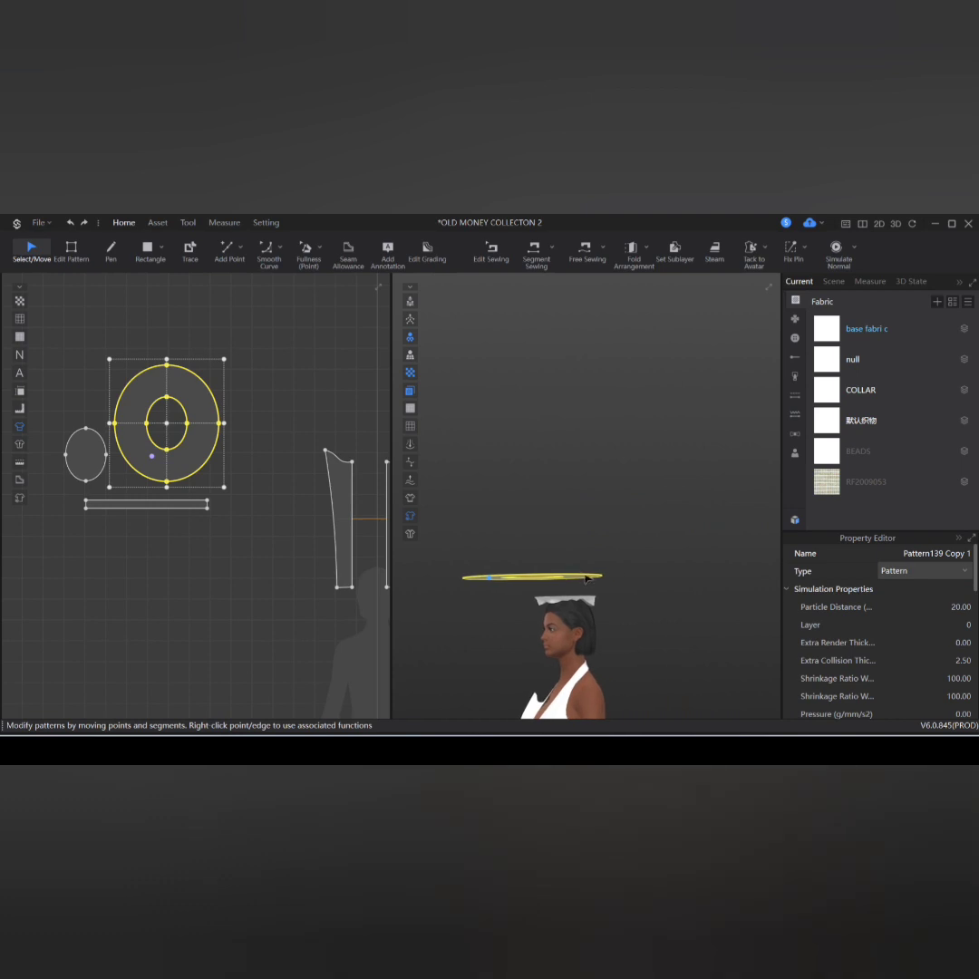
pyautogui.click(608, 599)
pyautogui.moveTo(576, 580); pyautogui.dragTo(596, 615)
pyautogui.moveTo(555, 635); pyautogui.dragTo(613, 641, button='right')
pyautogui.moveTo(550, 643); pyautogui.dragTo(582, 622, button='middle')
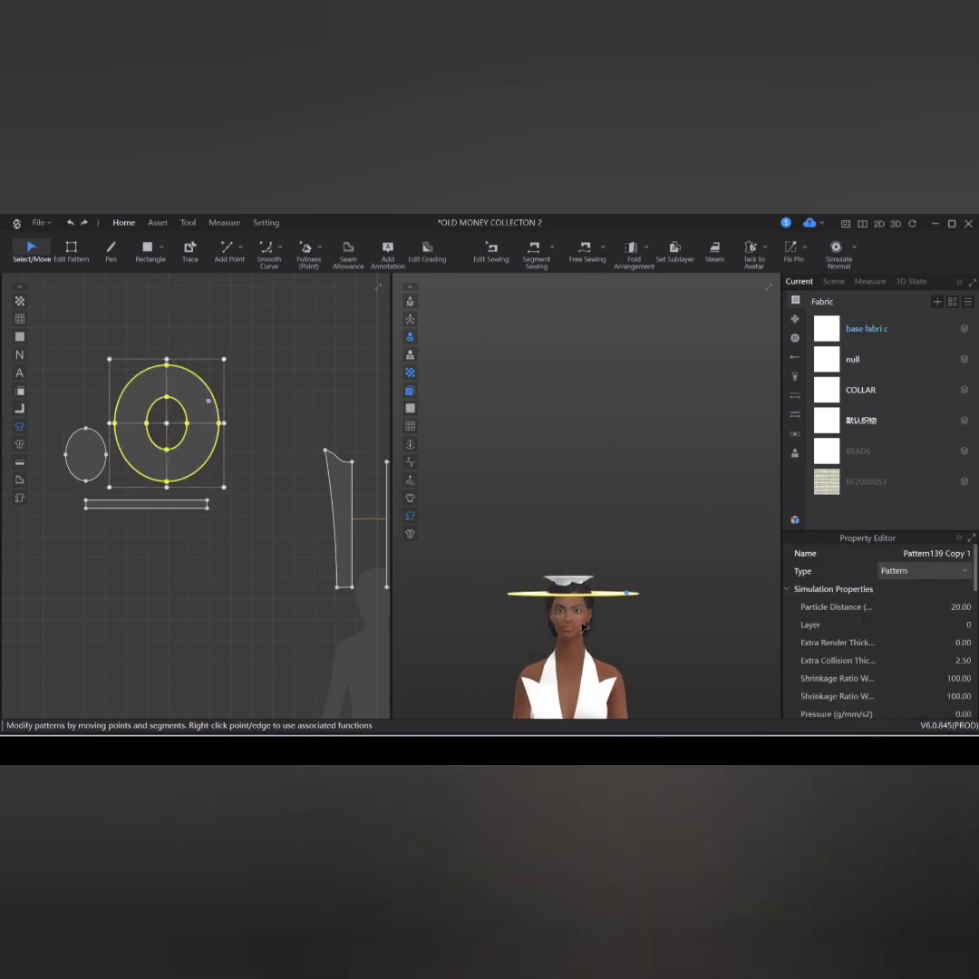
# Step: Scale the brim pattern down slightly from its upper-right corner
pyautogui.scroll(3, 582, 623)
pyautogui.moveTo(582, 623)
pyautogui.mouseDown(button='right')
pyautogui.moveTo(590, 651)
pyautogui.moveTo(601, 608)
pyautogui.moveTo(590, 622)
pyautogui.moveTo(586, 614)
pyautogui.moveTo(608, 630)
pyautogui.moveTo(598, 616)
pyautogui.mouseUp(button='right')
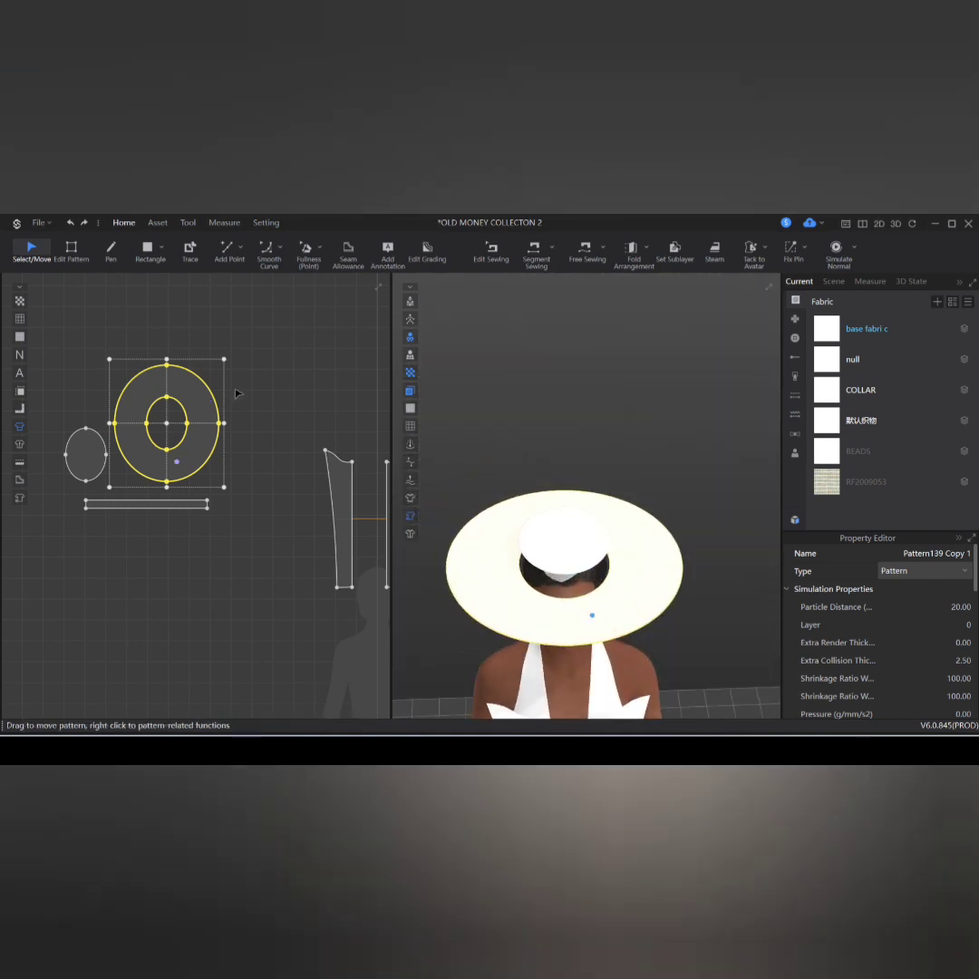
pyautogui.moveTo(224, 359)
pyautogui.mouseDown()
pyautogui.moveTo(224, 384)
pyautogui.moveTo(215, 369)
pyautogui.mouseUp()
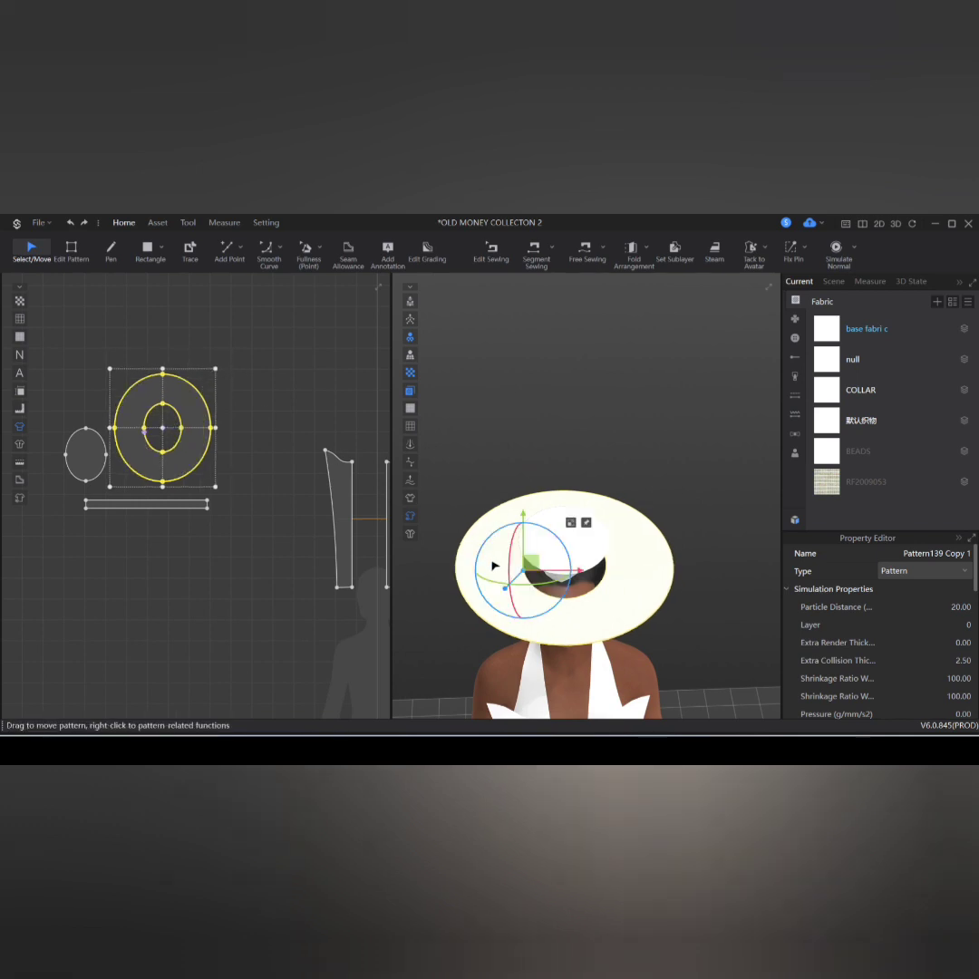
# Step: Sew the edge of the brim's hole to the strip's lower edge with Free Sewing
pyautogui.moveTo(550, 571); pyautogui.dragTo(543, 399, button='right')
pyautogui.click(580, 257)
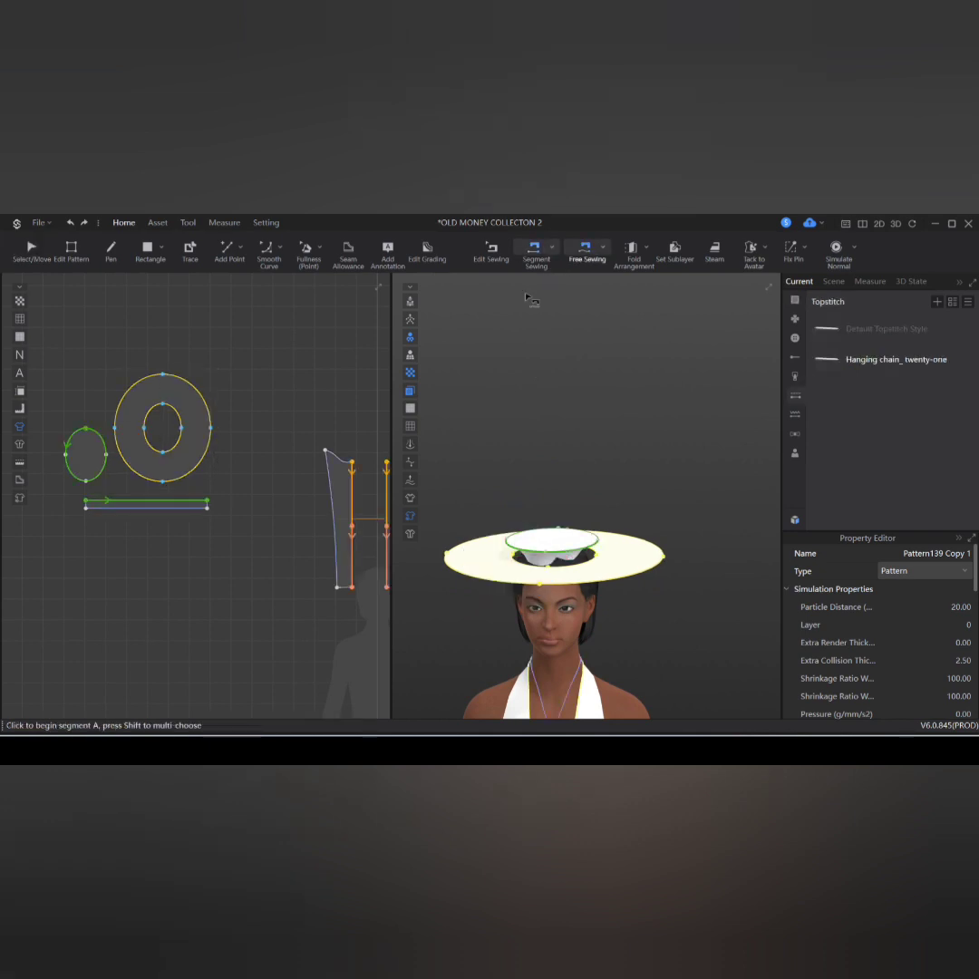
pyautogui.click(164, 404)
pyautogui.click(166, 405)
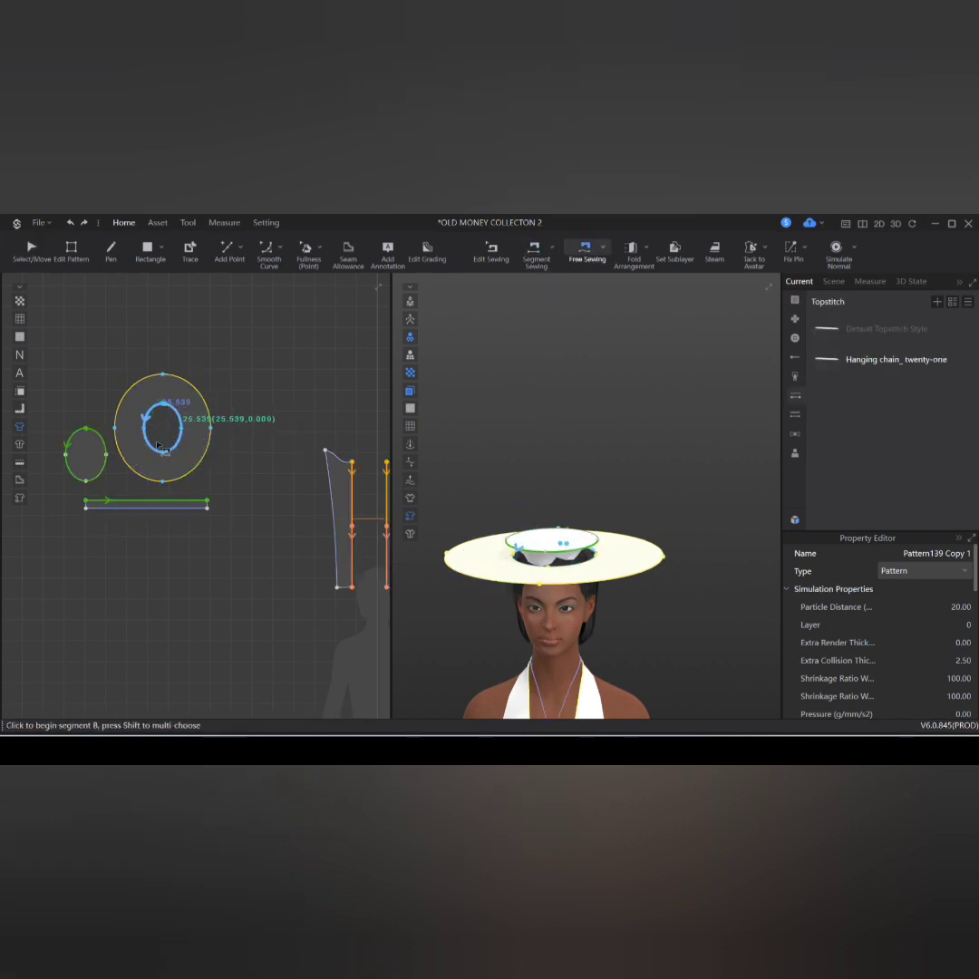
pyautogui.click(87, 508)
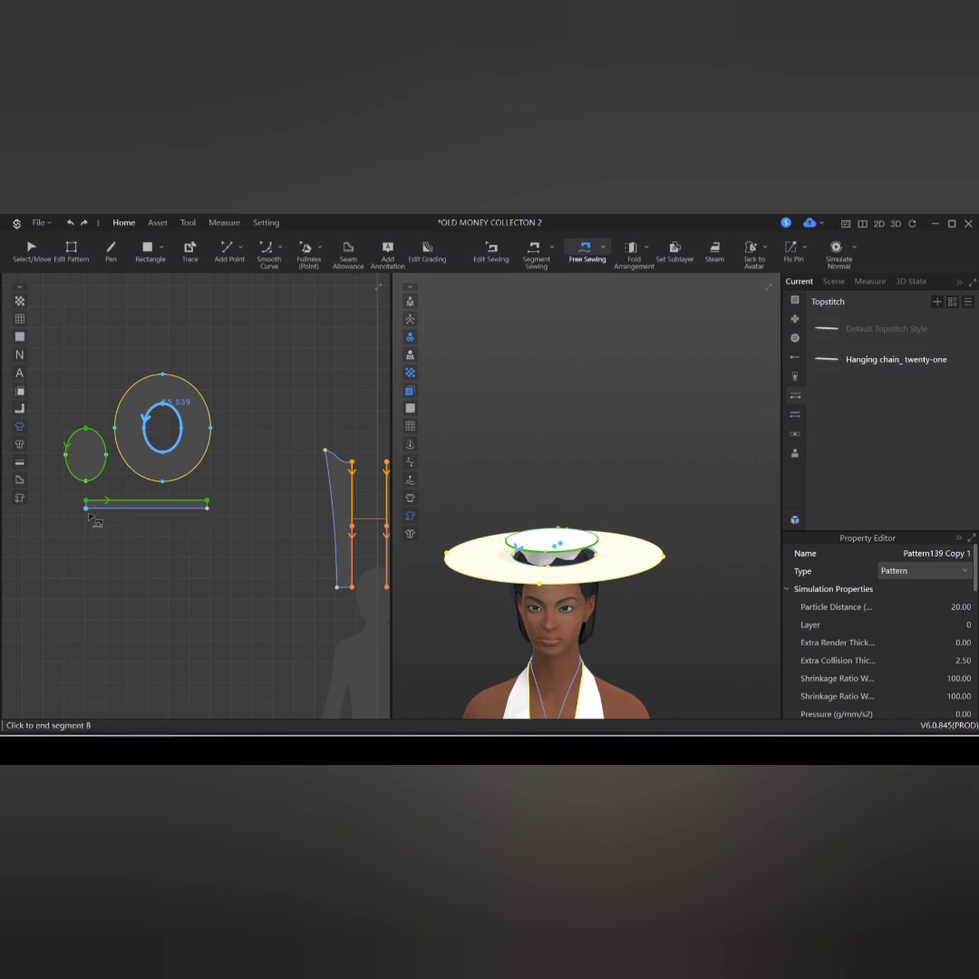
pyautogui.click(207, 509)
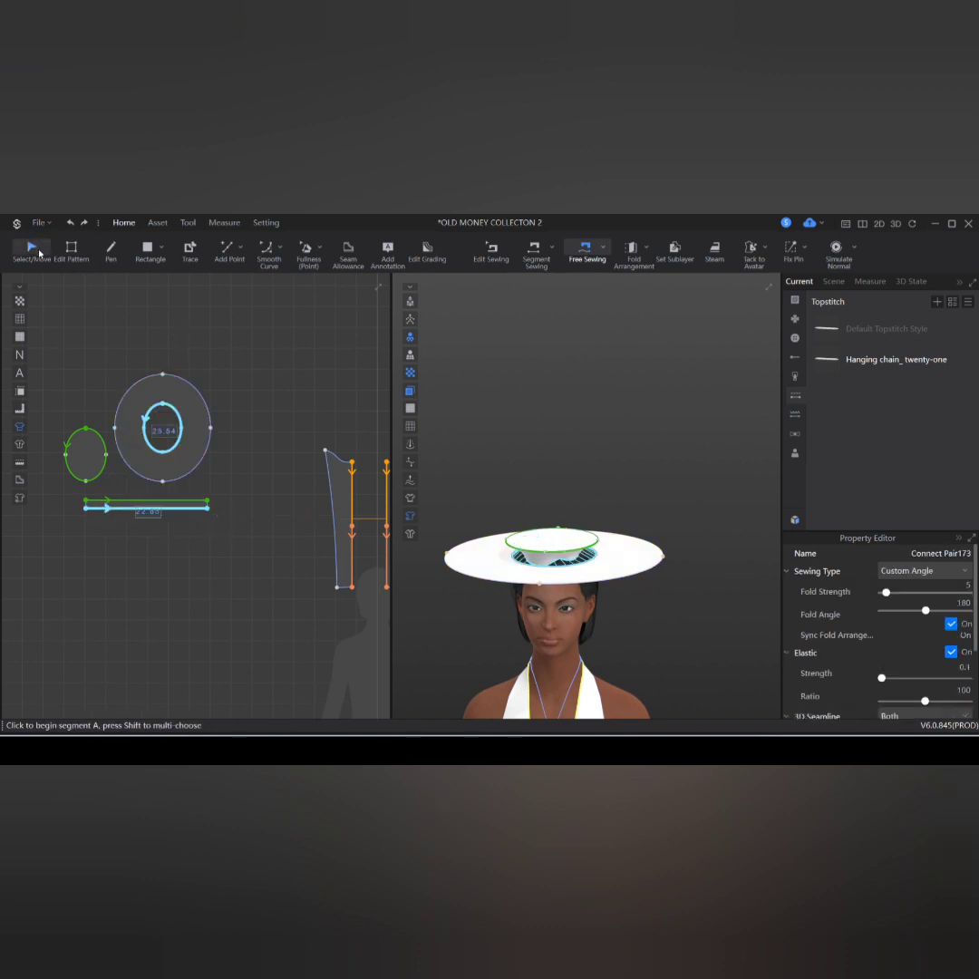
# Step: Rotate the brim in the front 3D view so it tilts upward toward the right of the view
pyautogui.click(39, 253)
pyautogui.click(589, 577)
pyautogui.click(605, 570)
pyautogui.press('2')
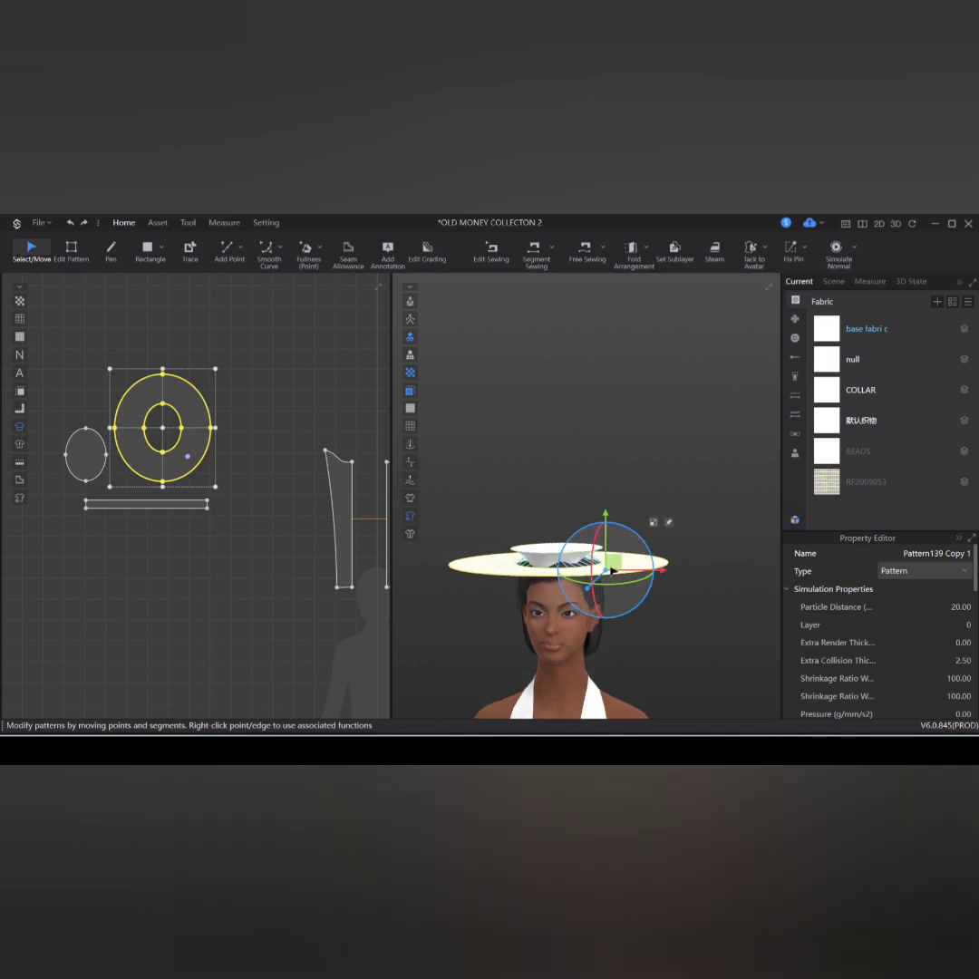
pyautogui.moveTo(612, 571)
pyautogui.mouseDown(button='right')
pyautogui.moveTo(632, 447)
pyautogui.moveTo(641, 549)
pyautogui.moveTo(650, 533)
pyautogui.moveTo(612, 584)
pyautogui.moveTo(622, 581)
pyautogui.moveTo(622, 509)
pyautogui.moveTo(630, 572)
pyautogui.mouseUp(button='right')
pyautogui.click(650, 534)
pyautogui.click(615, 575)
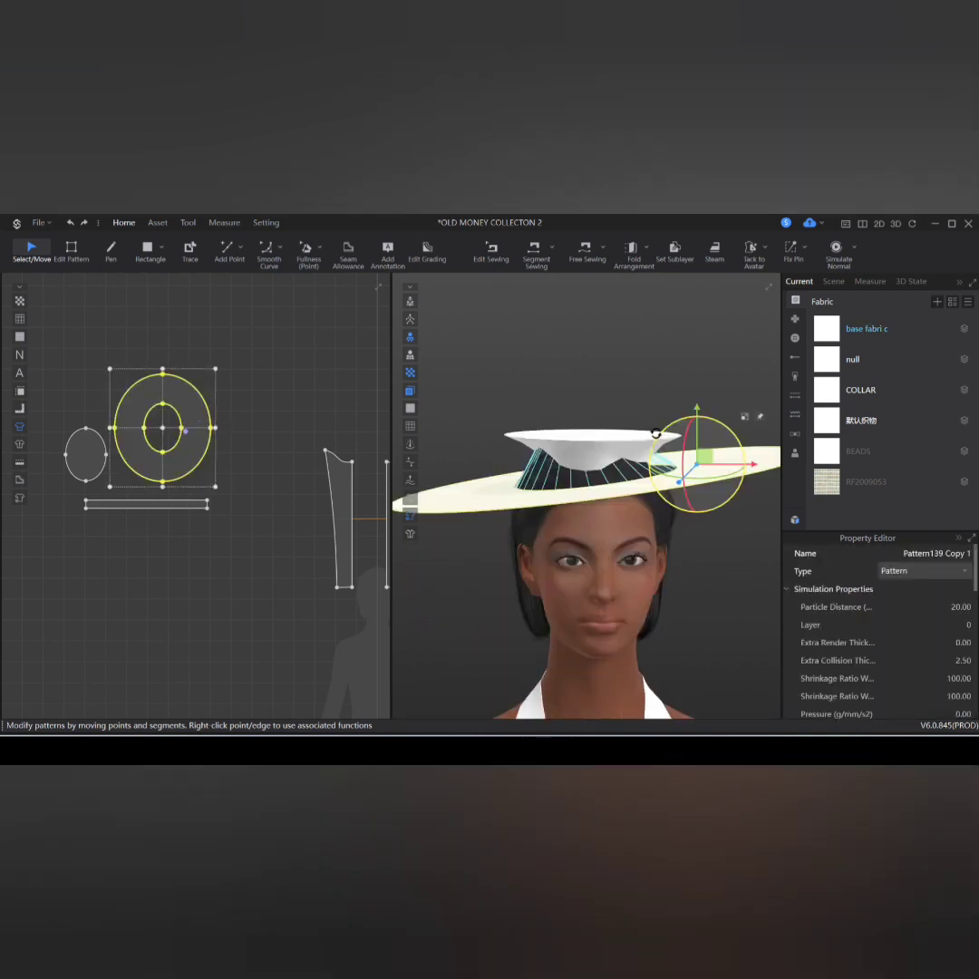
# Step: Rotate the crown ellipse in 3D to match the brim's tilt
pyautogui.click(593, 437)
pyautogui.moveTo(562, 411); pyautogui.dragTo(623, 469)
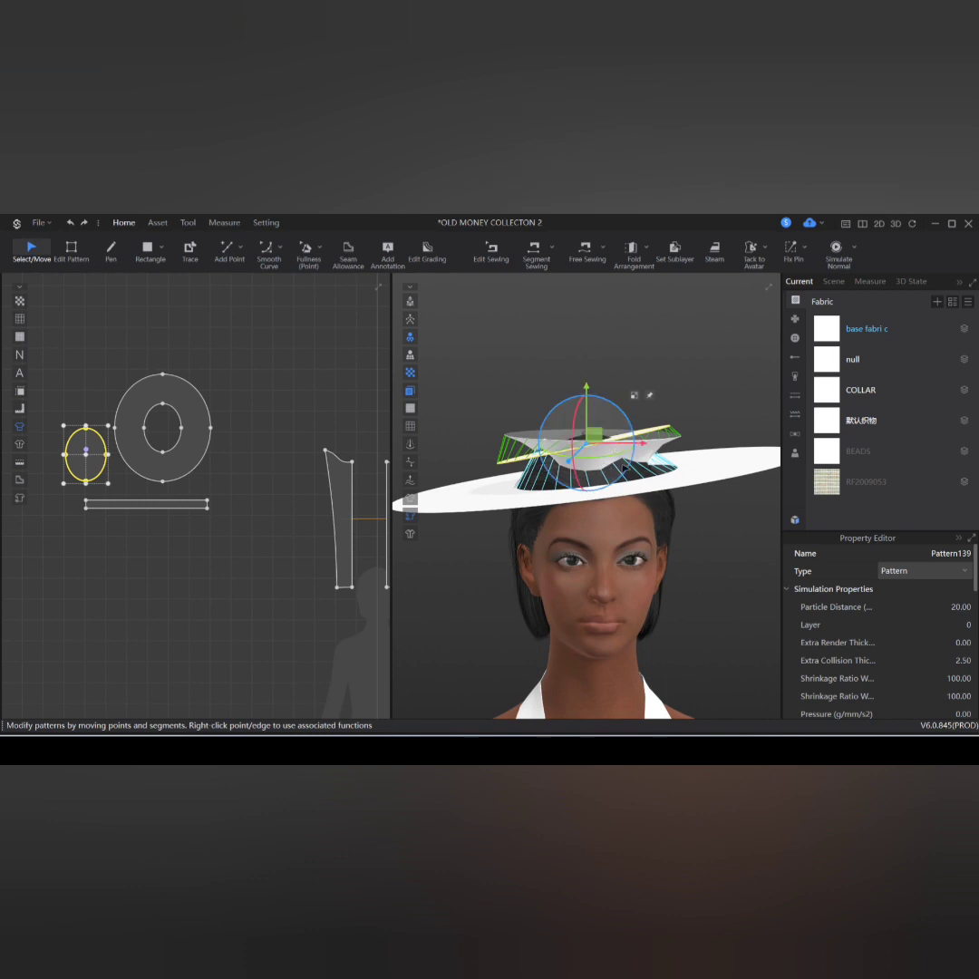
pyautogui.click(184, 382)
# Step: Lower the band between the crown and the brim, and run the simulation to close the hat's seams
pyautogui.click(586, 465)
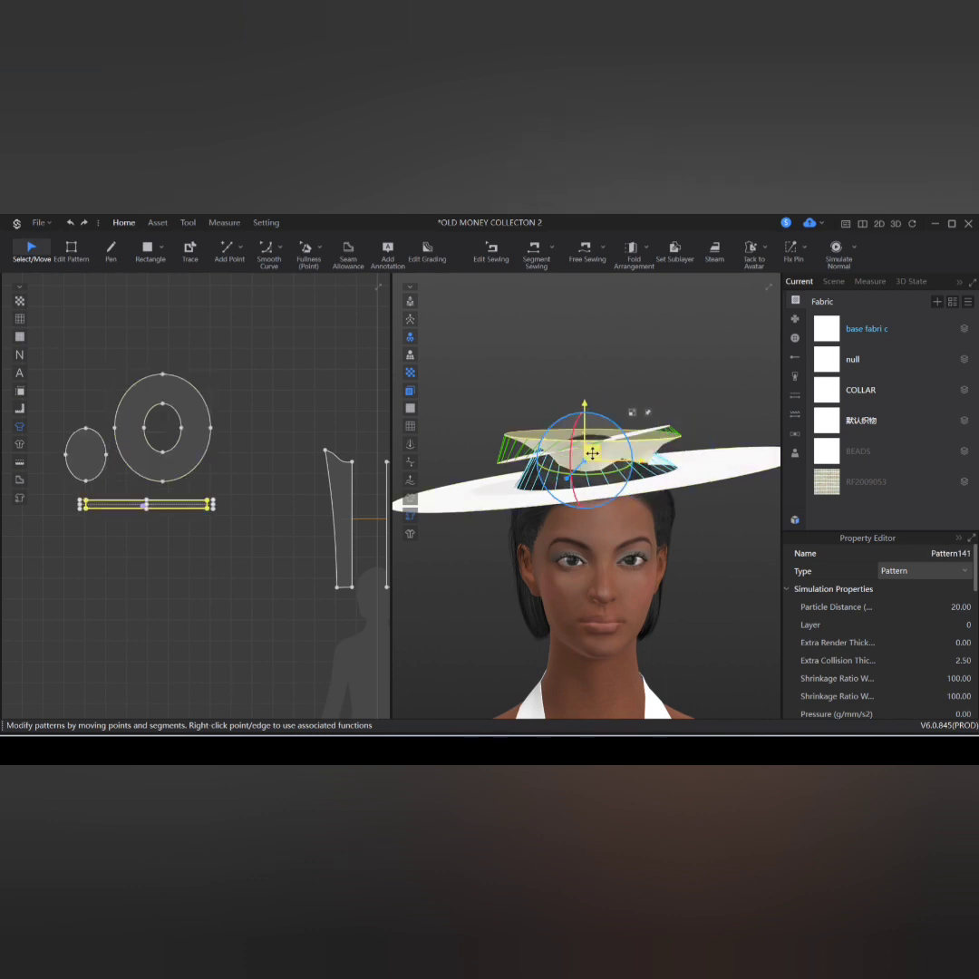
pyautogui.press('space')
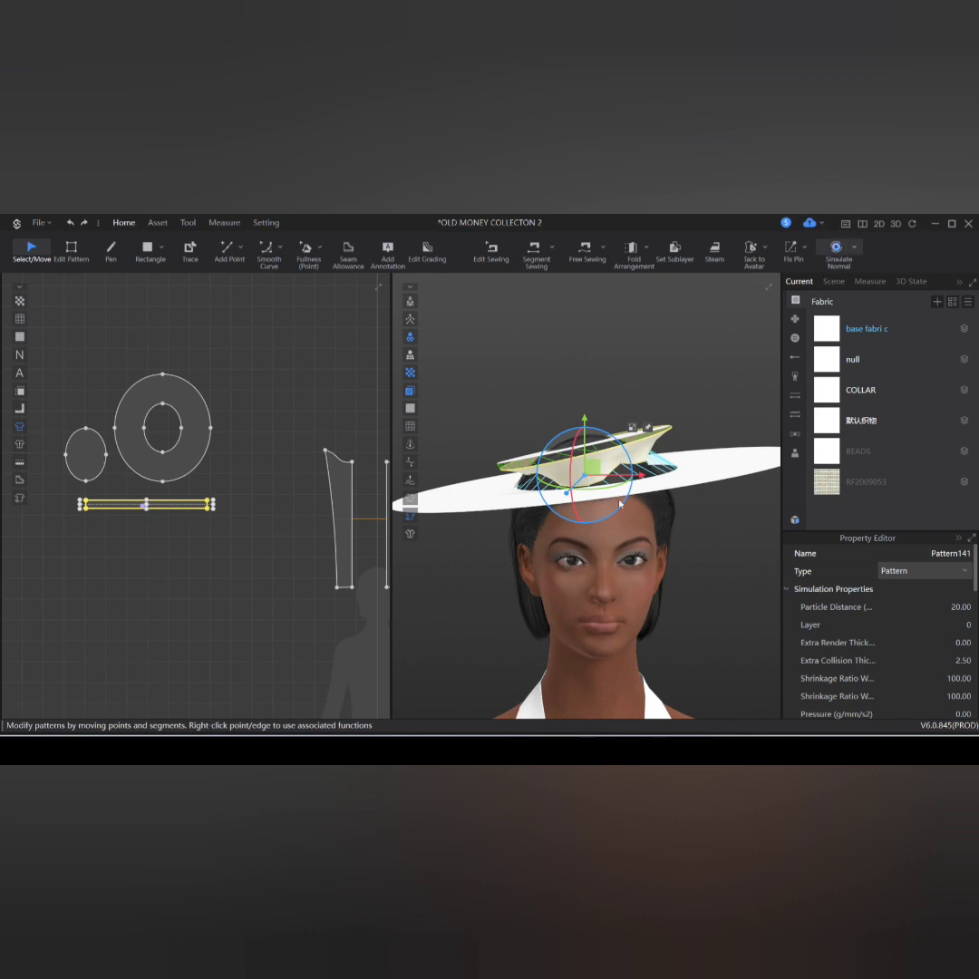
pyautogui.press('space')
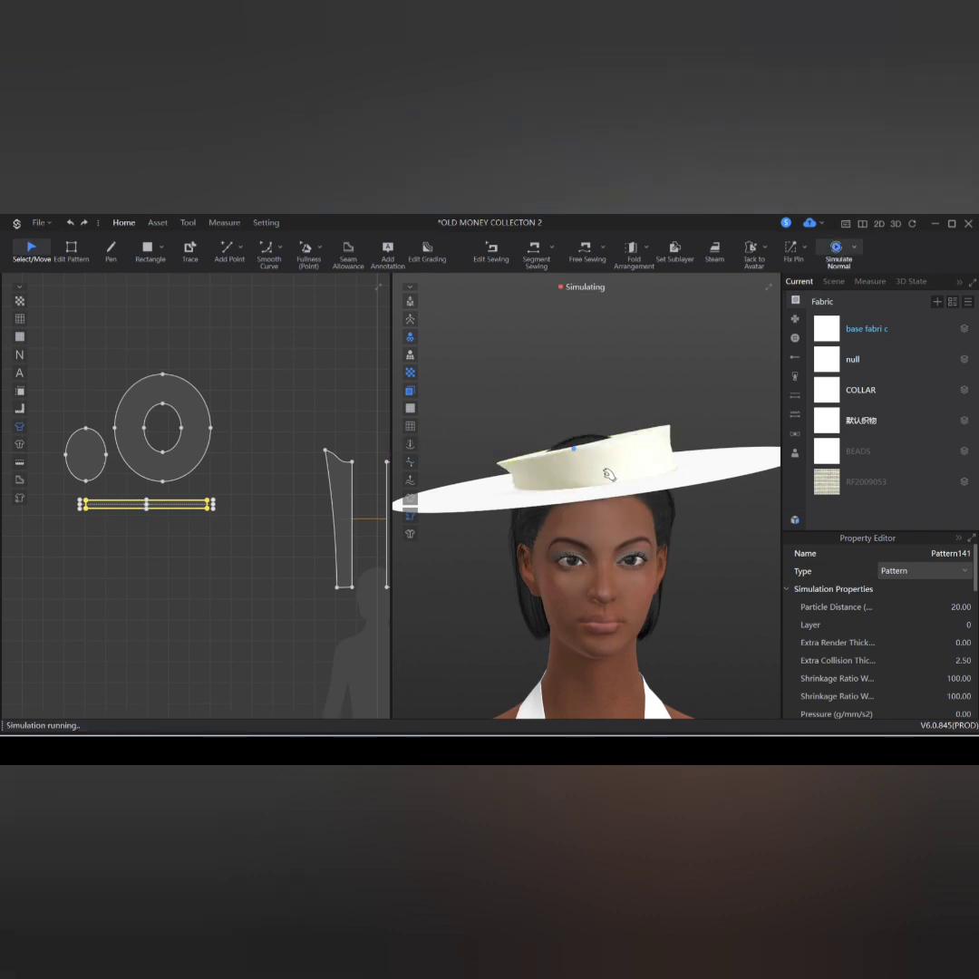
pyautogui.press('space')
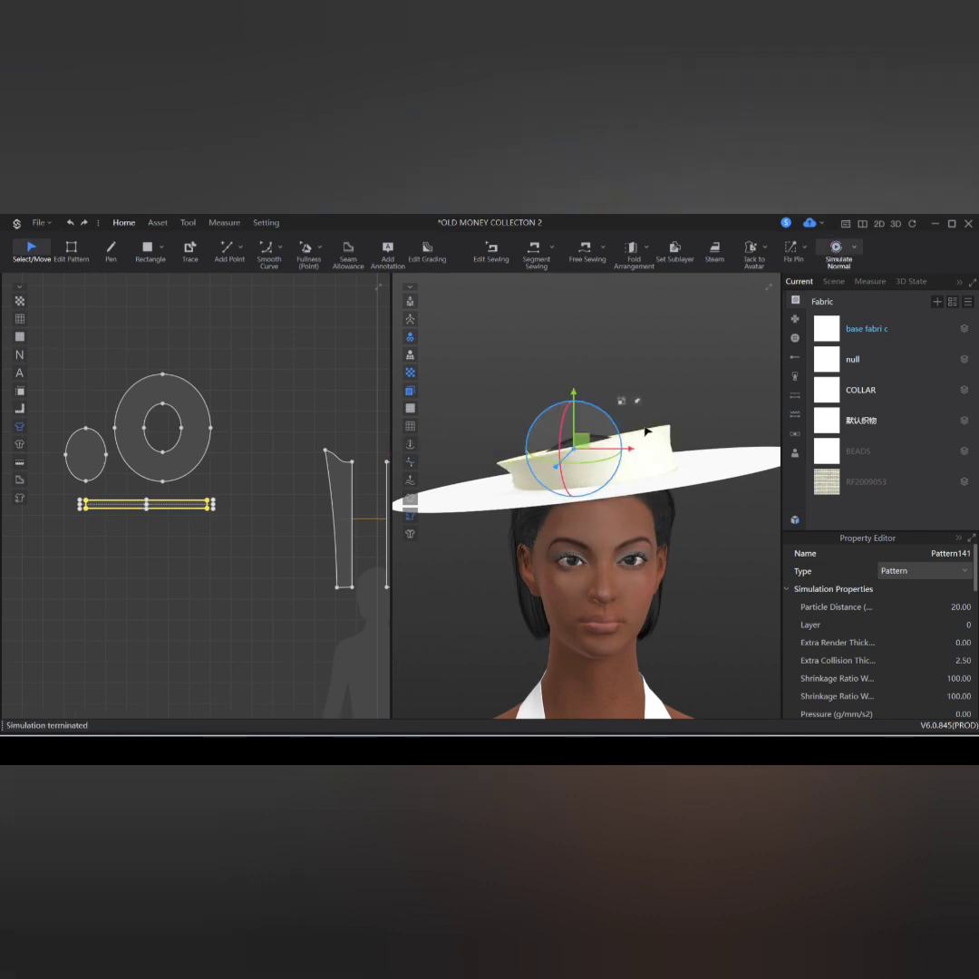
# Step: Raise the crown ellipse above the band's upper edge in 3D and run the simulation to pull its seam closed
pyautogui.click(647, 432)
pyautogui.moveTo(646, 431); pyautogui.dragTo(638, 416)
pyautogui.click(838, 251)
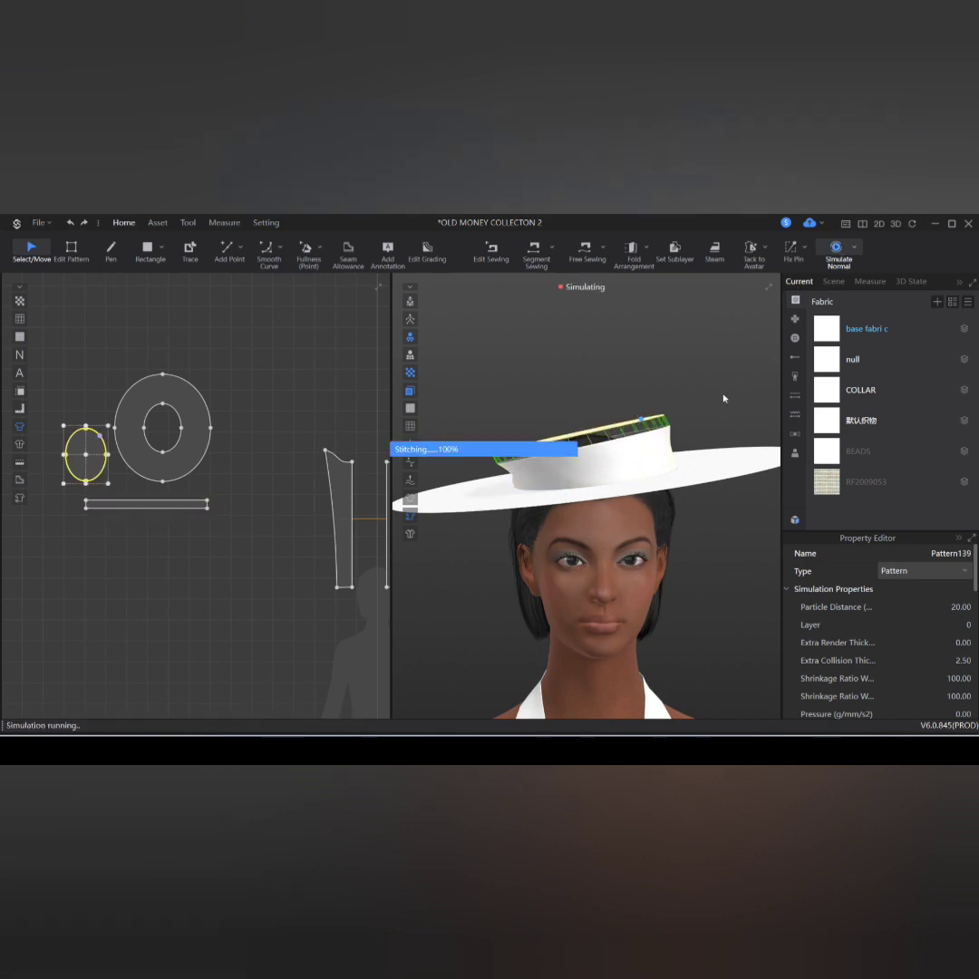
# Step: Stop the simulation, rotate the brim to a steeper tilt following the band, and simulate again
pyautogui.click(711, 474)
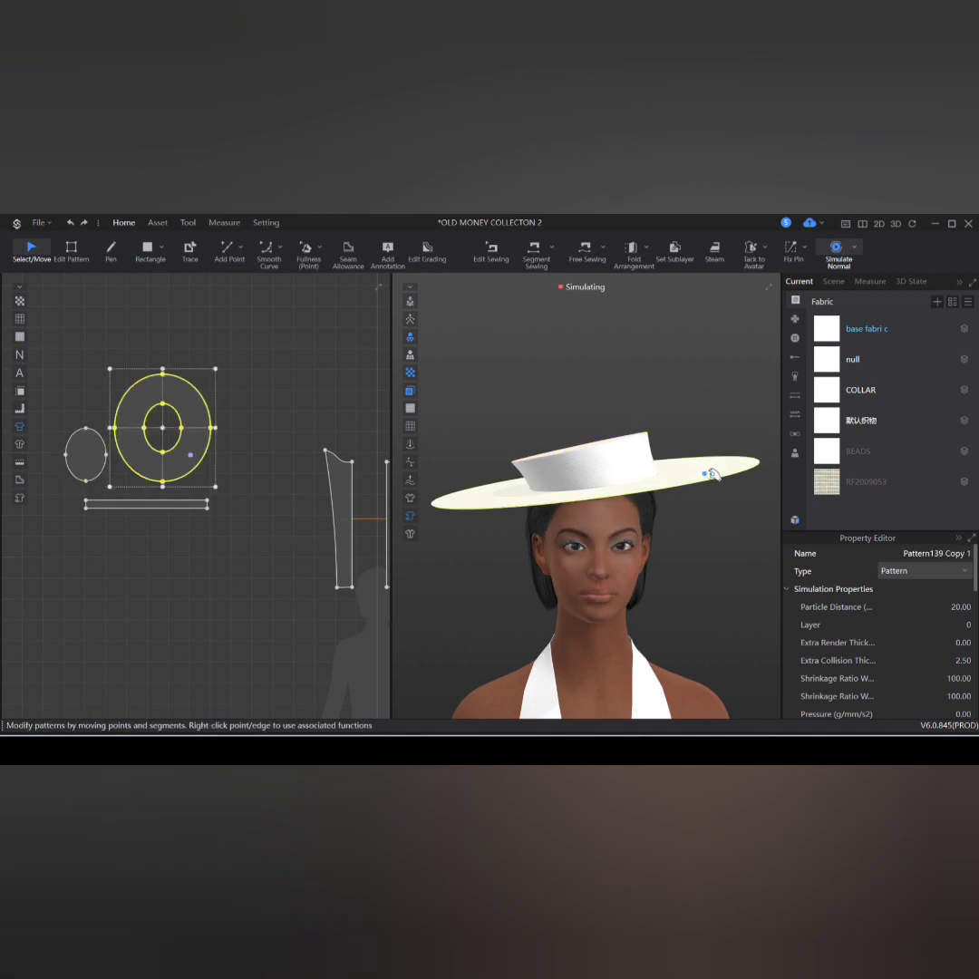
pyautogui.moveTo(717, 514); pyautogui.dragTo(714, 493, button='right')
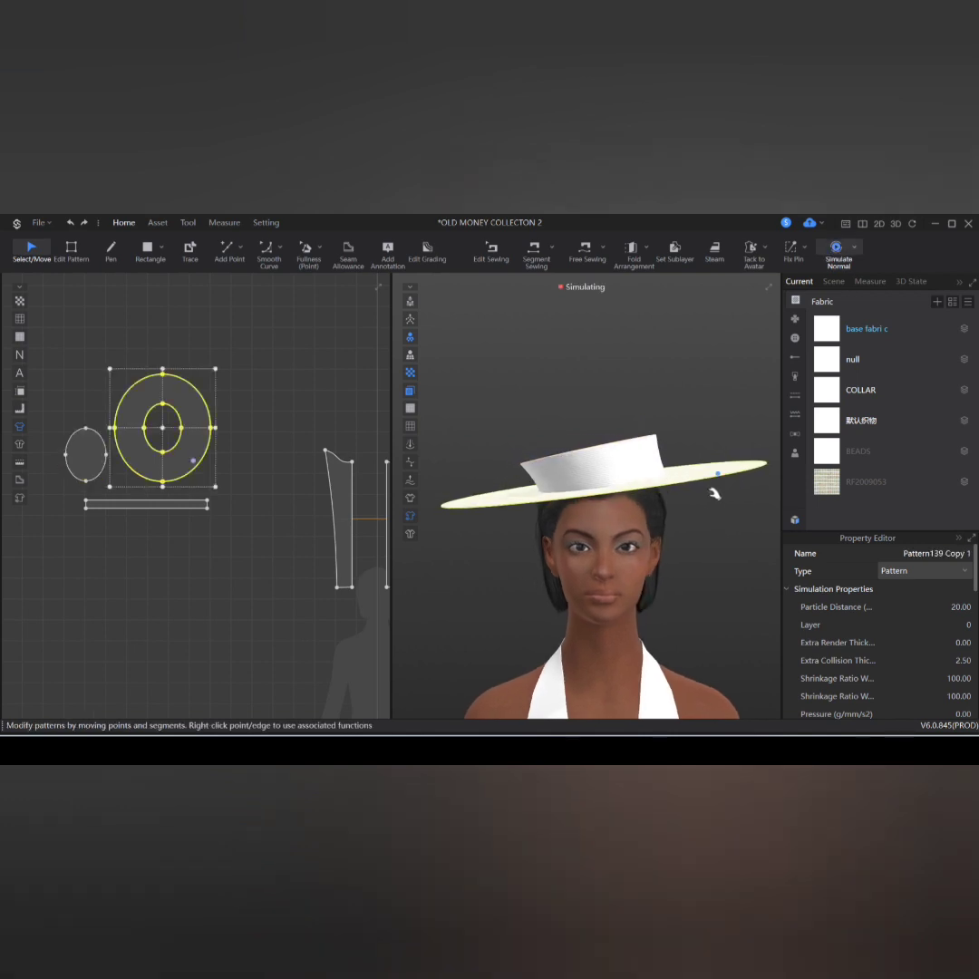
pyautogui.press('space')
pyautogui.click(700, 472)
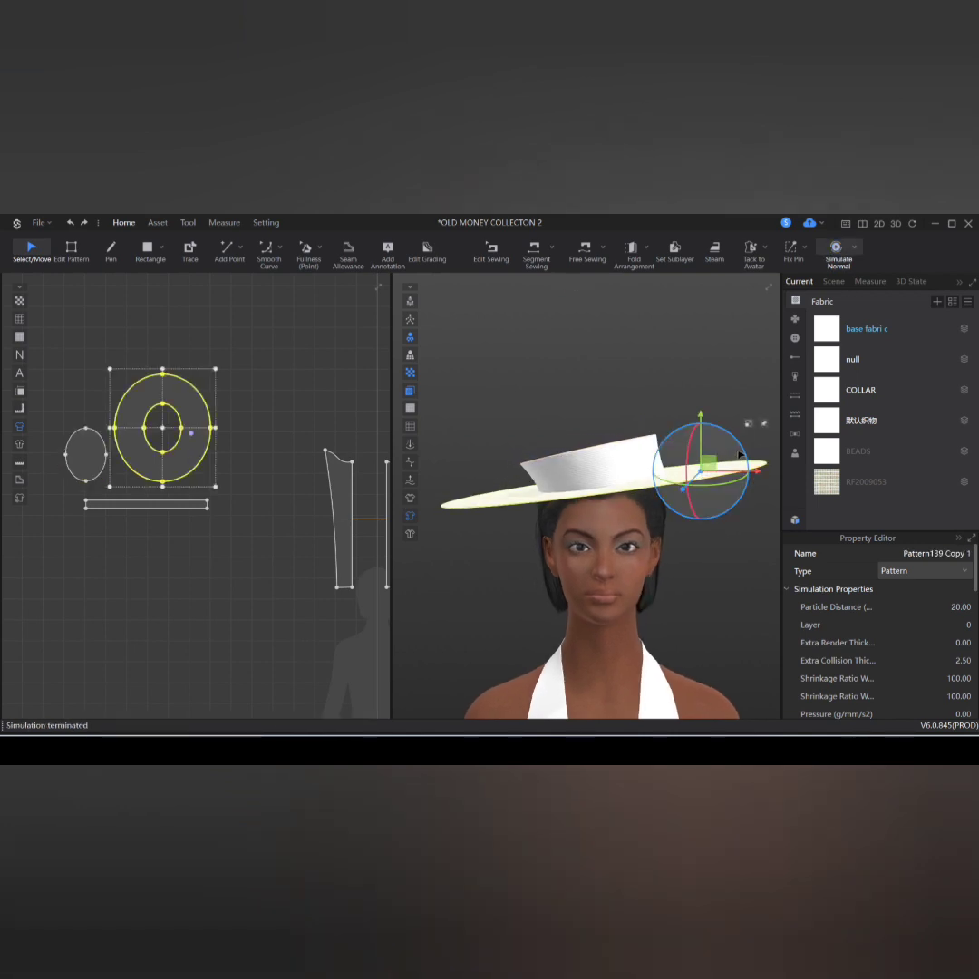
pyautogui.moveTo(739, 451)
pyautogui.mouseDown()
pyautogui.moveTo(736, 443)
pyautogui.moveTo(703, 450)
pyautogui.moveTo(737, 433)
pyautogui.mouseUp()
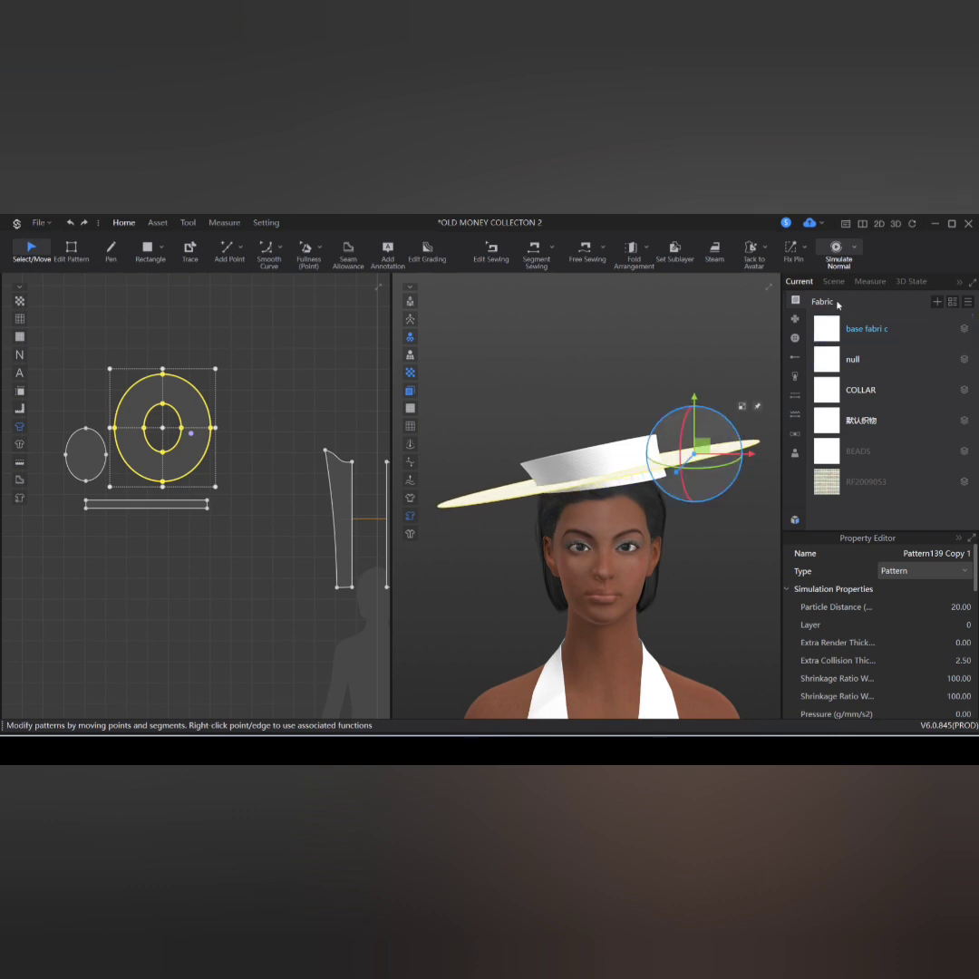
pyautogui.click(838, 250)
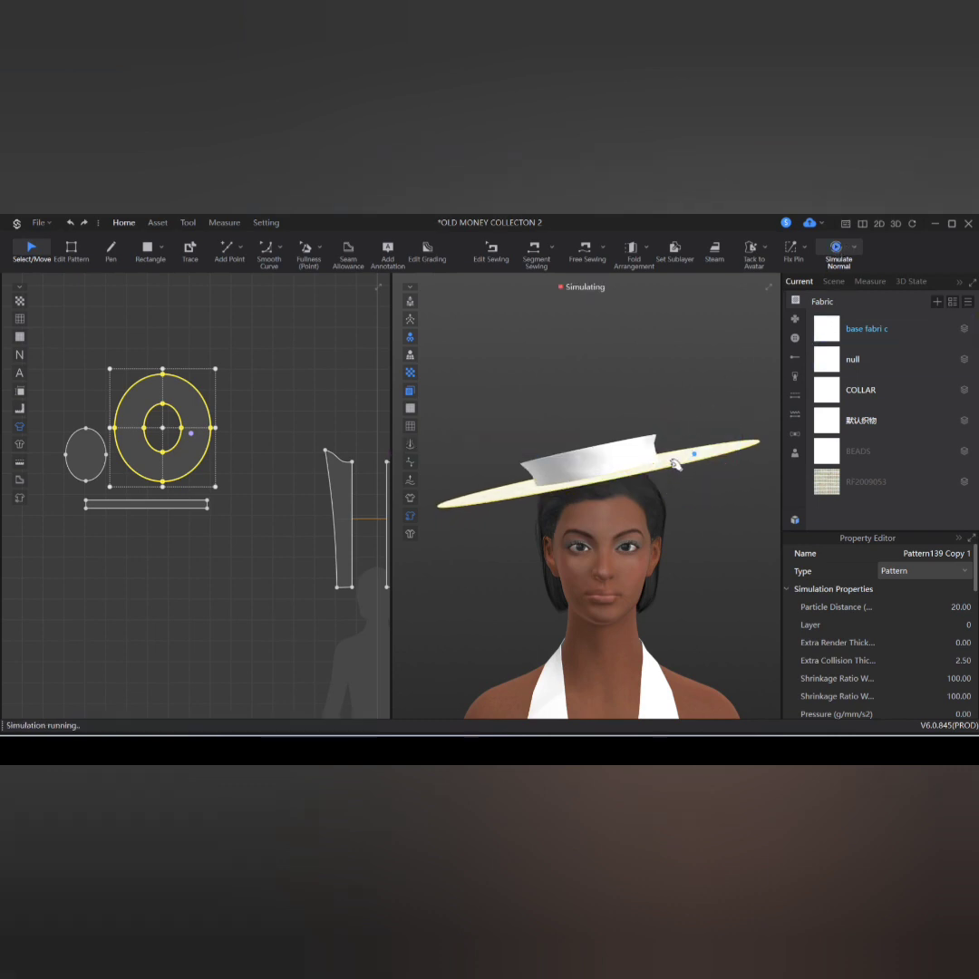
# Step: Lower the brim beneath the band in 3D and rerun the simulation to close the seam between them
pyautogui.moveTo(673, 494); pyautogui.dragTo(587, 526, button='right')
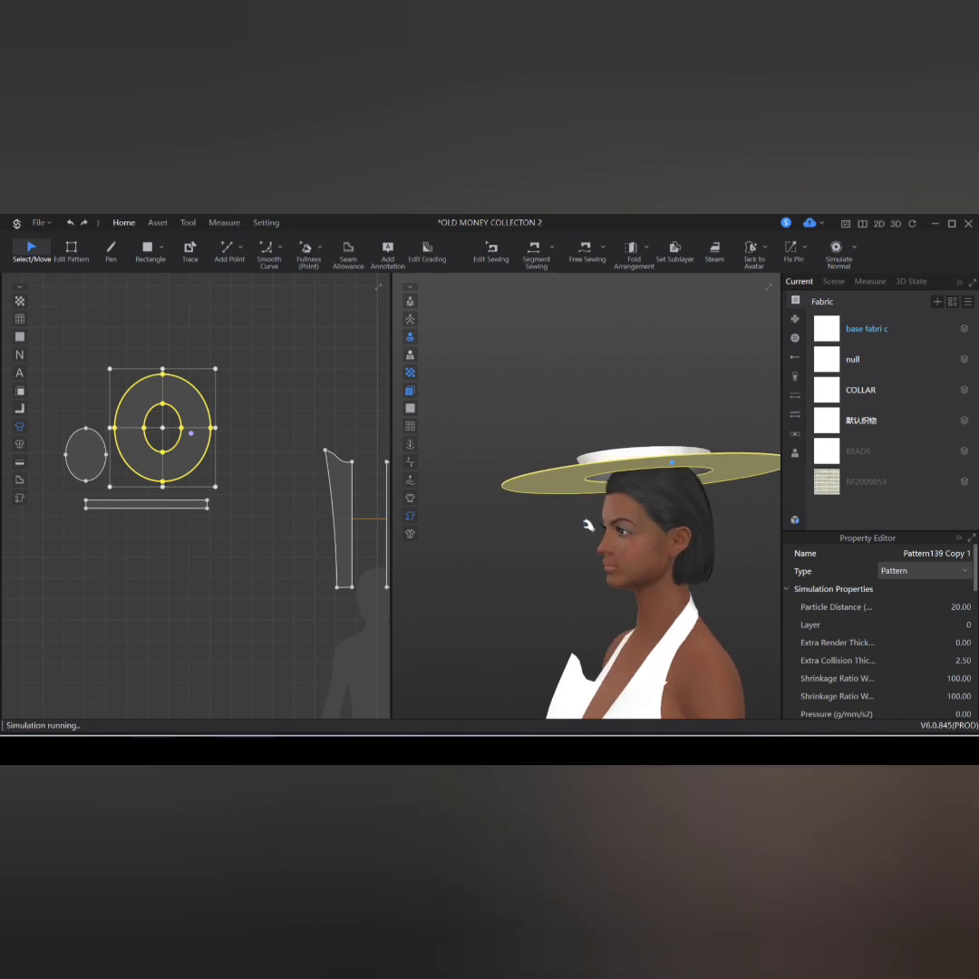
pyautogui.click(838, 251)
pyautogui.moveTo(680, 454); pyautogui.dragTo(679, 474)
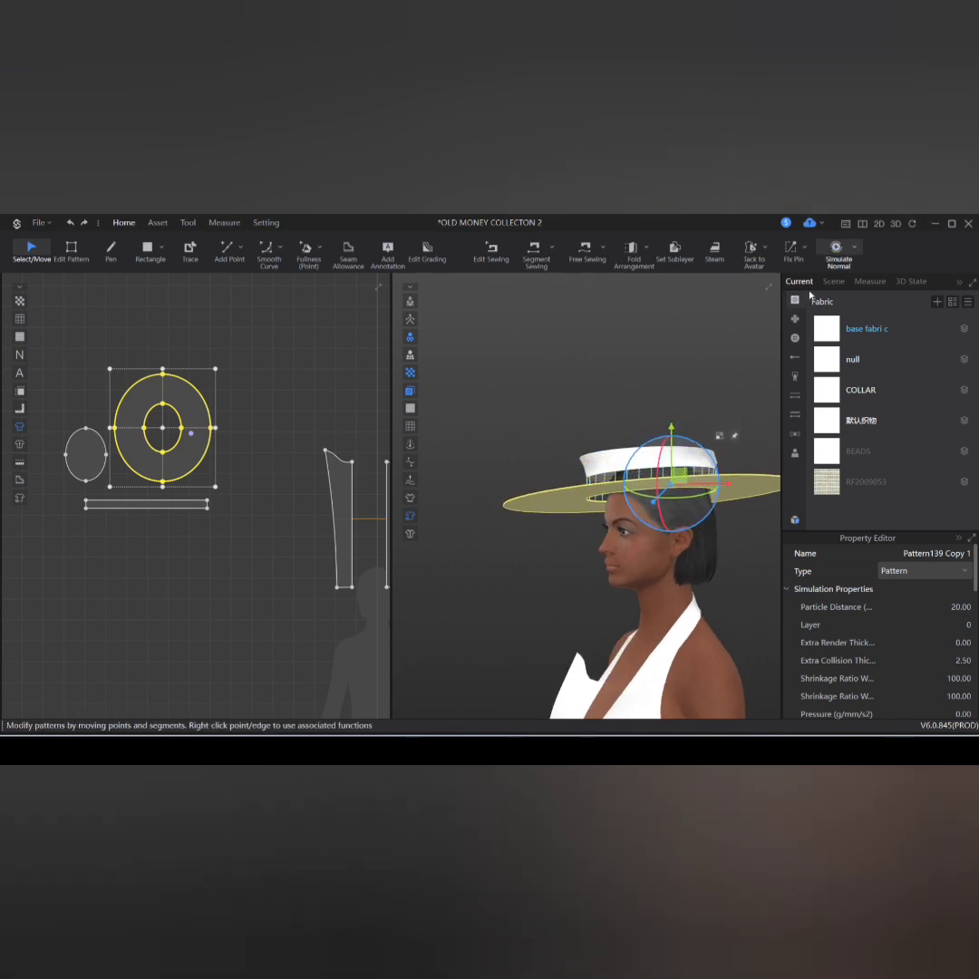
pyautogui.click(841, 255)
pyautogui.moveTo(623, 538); pyautogui.dragTo(708, 529, button='right')
pyautogui.click(684, 430)
pyautogui.scroll(-4, 669, 478)
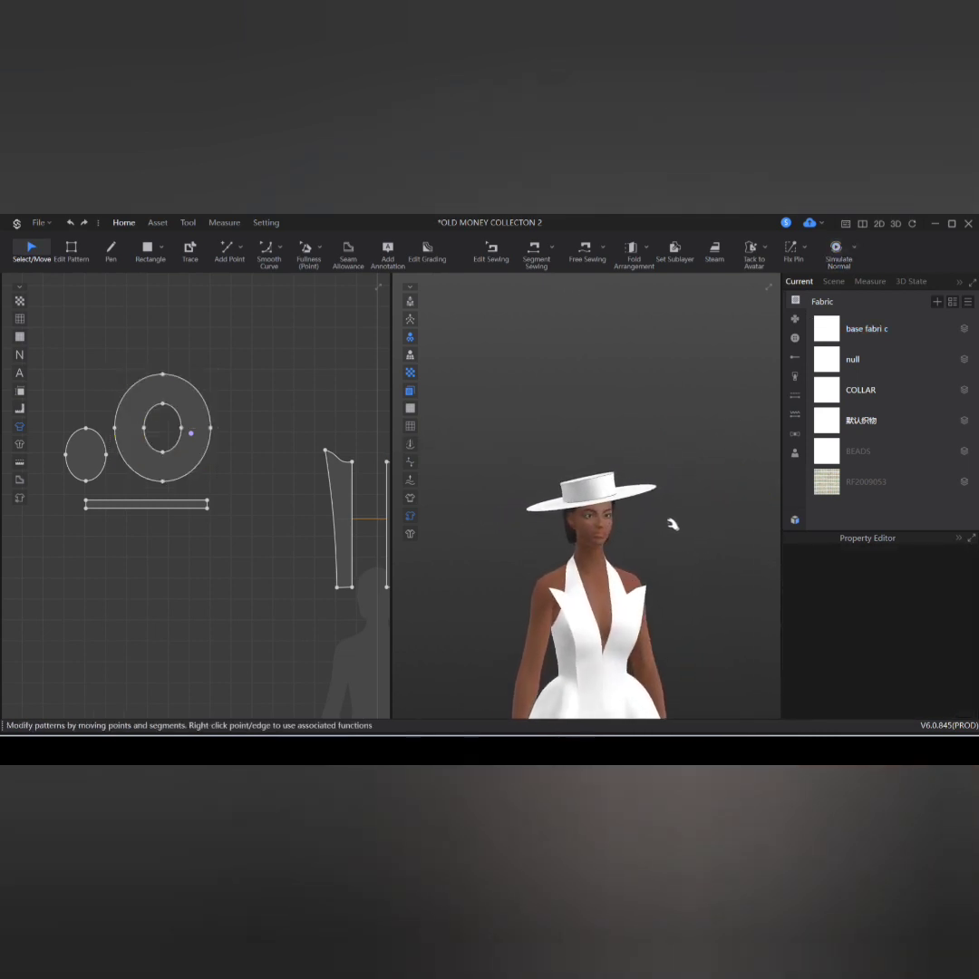
# Step: Simulate the hat again, stop, and nudge the crown slightly down onto the band
pyautogui.press('space')
pyautogui.press('space')
pyautogui.scroll(3, 594, 474)
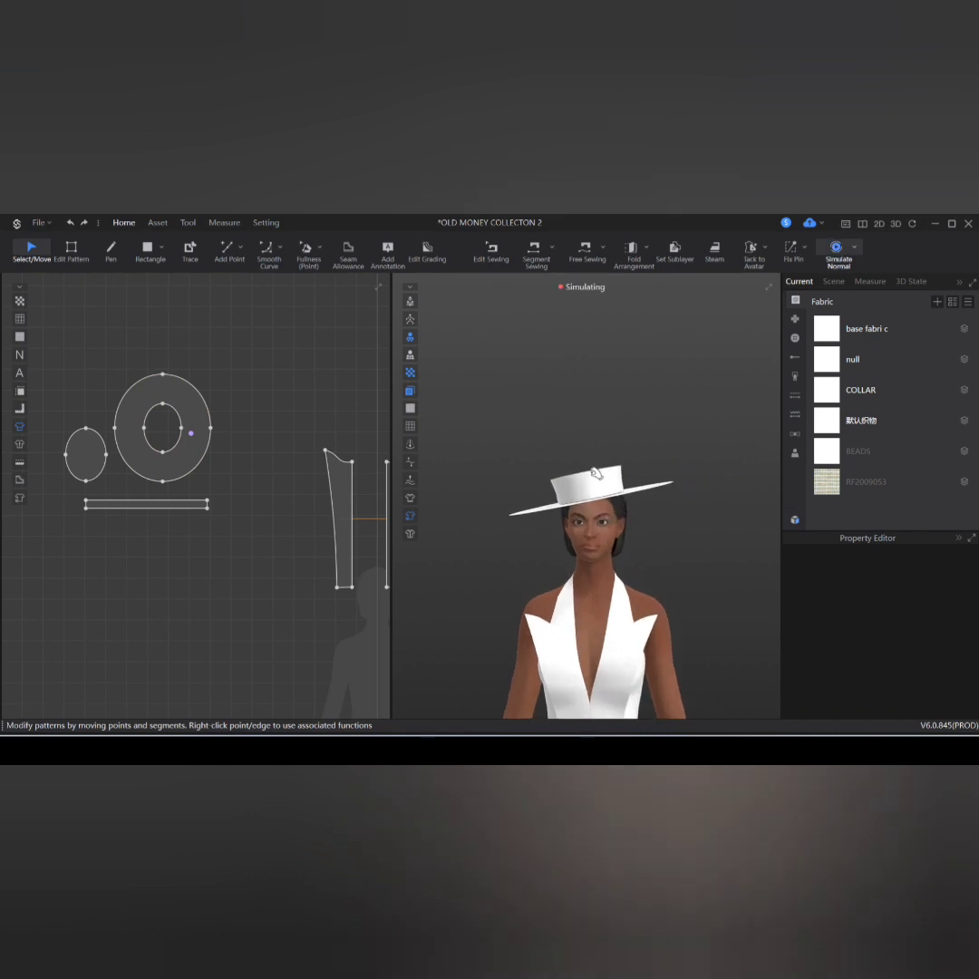
pyautogui.moveTo(596, 490)
pyautogui.mouseDown(button='right')
pyautogui.moveTo(619, 516)
pyautogui.moveTo(611, 510)
pyautogui.mouseUp(button='right')
pyautogui.press('space')
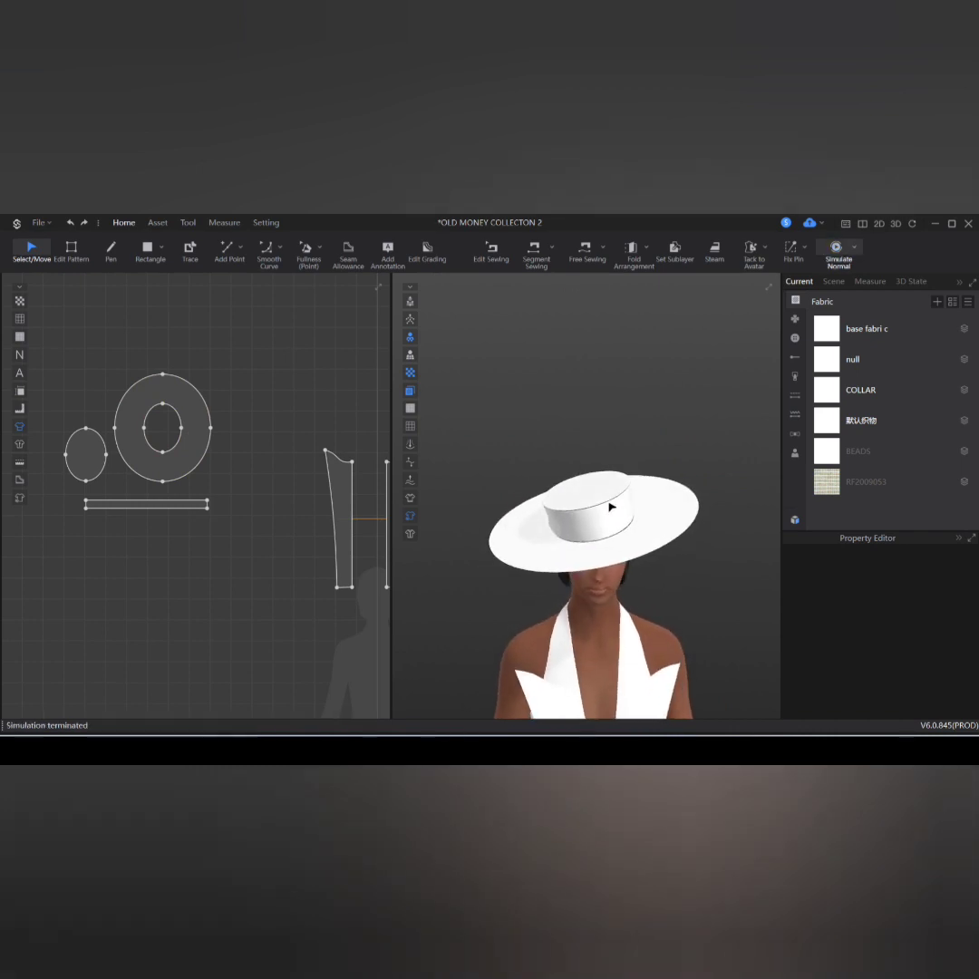
pyautogui.click(607, 489)
pyautogui.moveTo(617, 477); pyautogui.dragTo(618, 480)
pyautogui.click(290, 541)
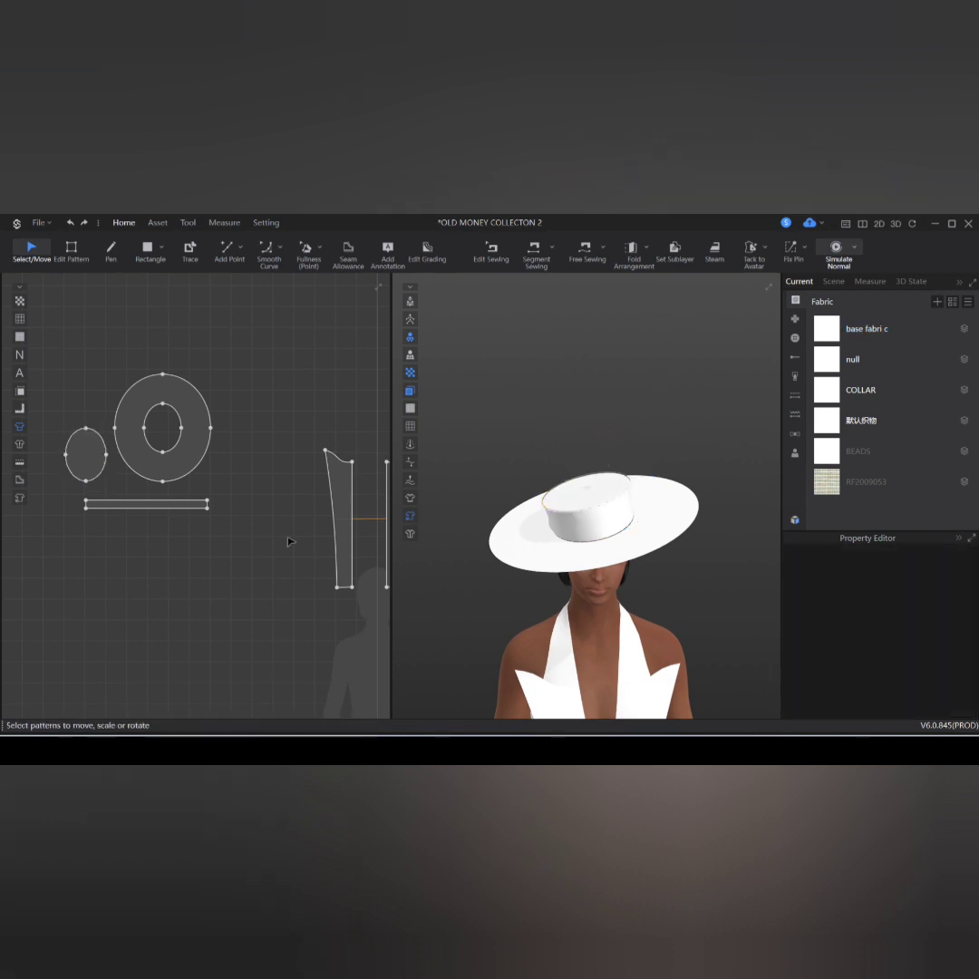
# Step: Stretch the band's pattern downward to a height of about 1.91 and run the simulation to update the hat
pyautogui.scroll(5, 152, 503)
pyautogui.click(154, 505)
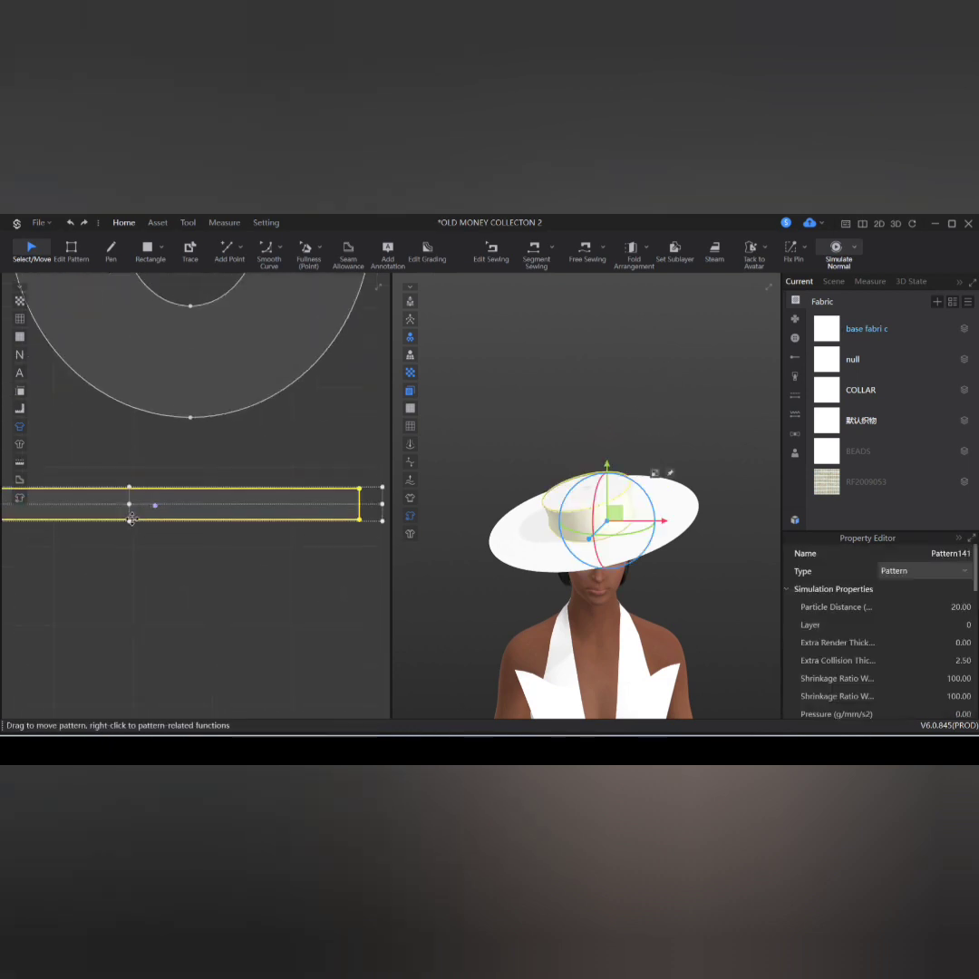
pyautogui.moveTo(131, 521); pyautogui.dragTo(129, 529)
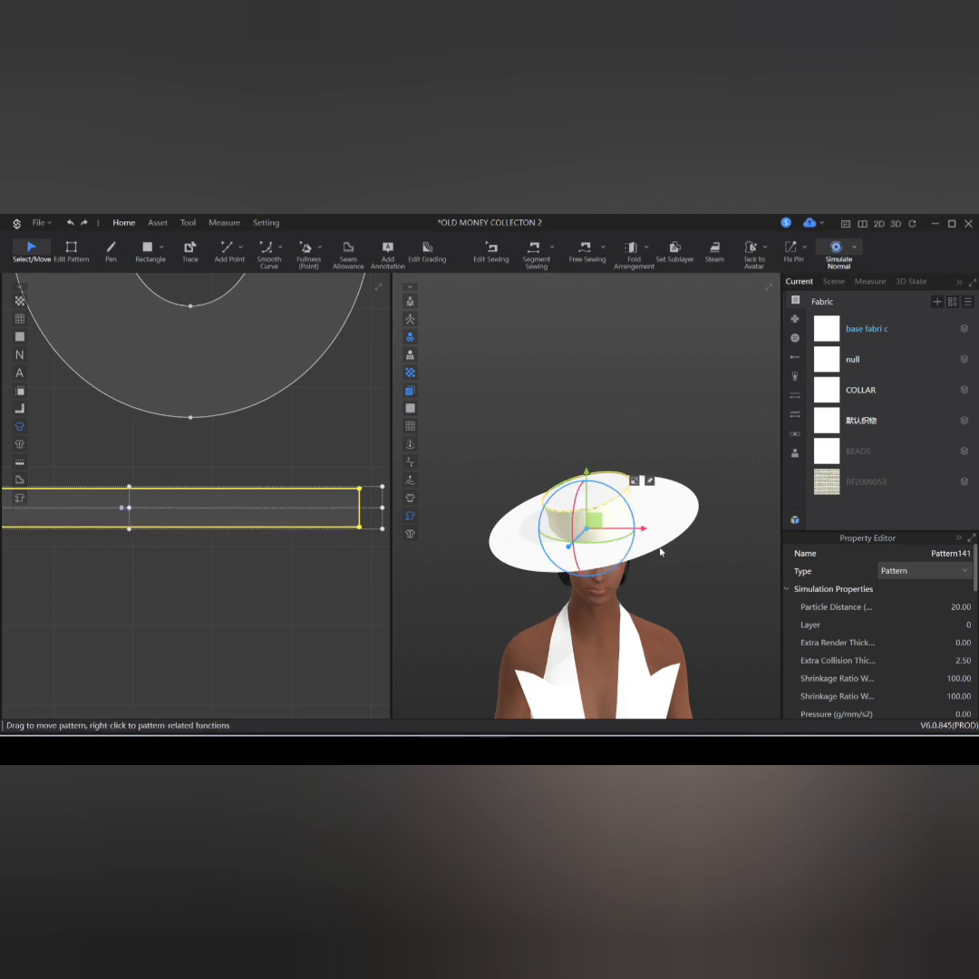
pyautogui.press('space')
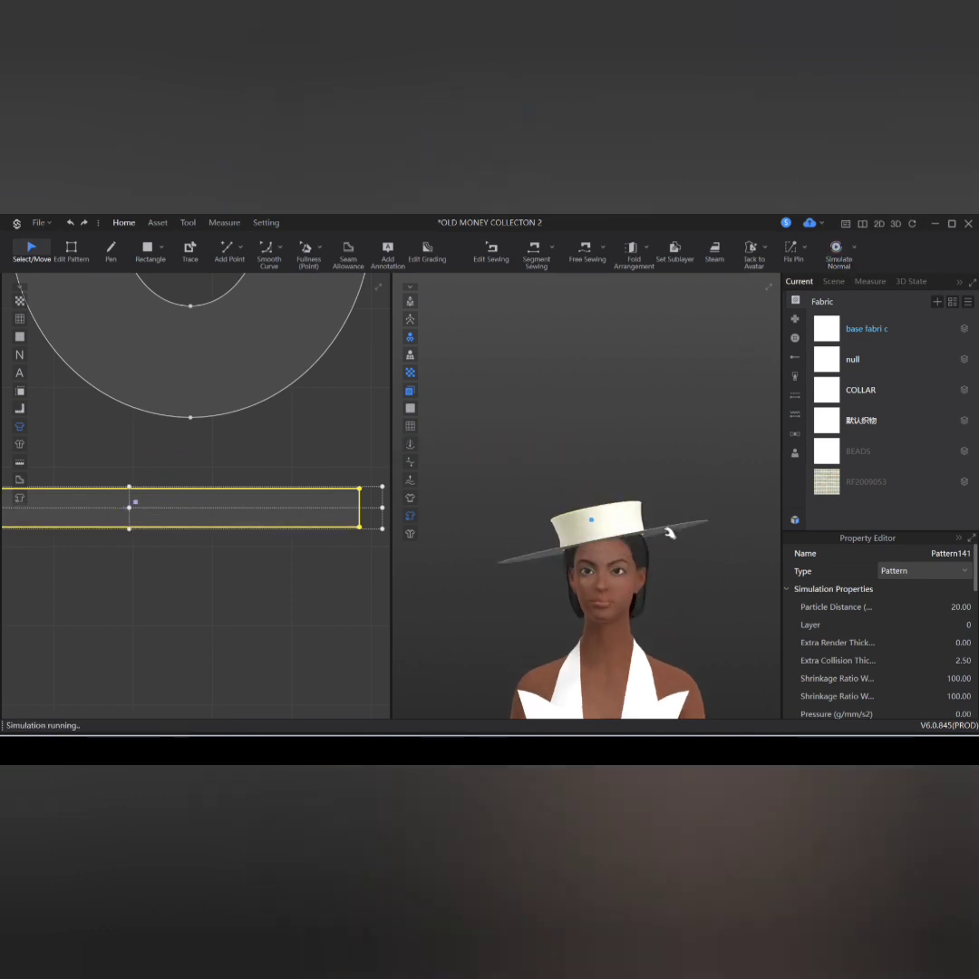
pyautogui.click(672, 475)
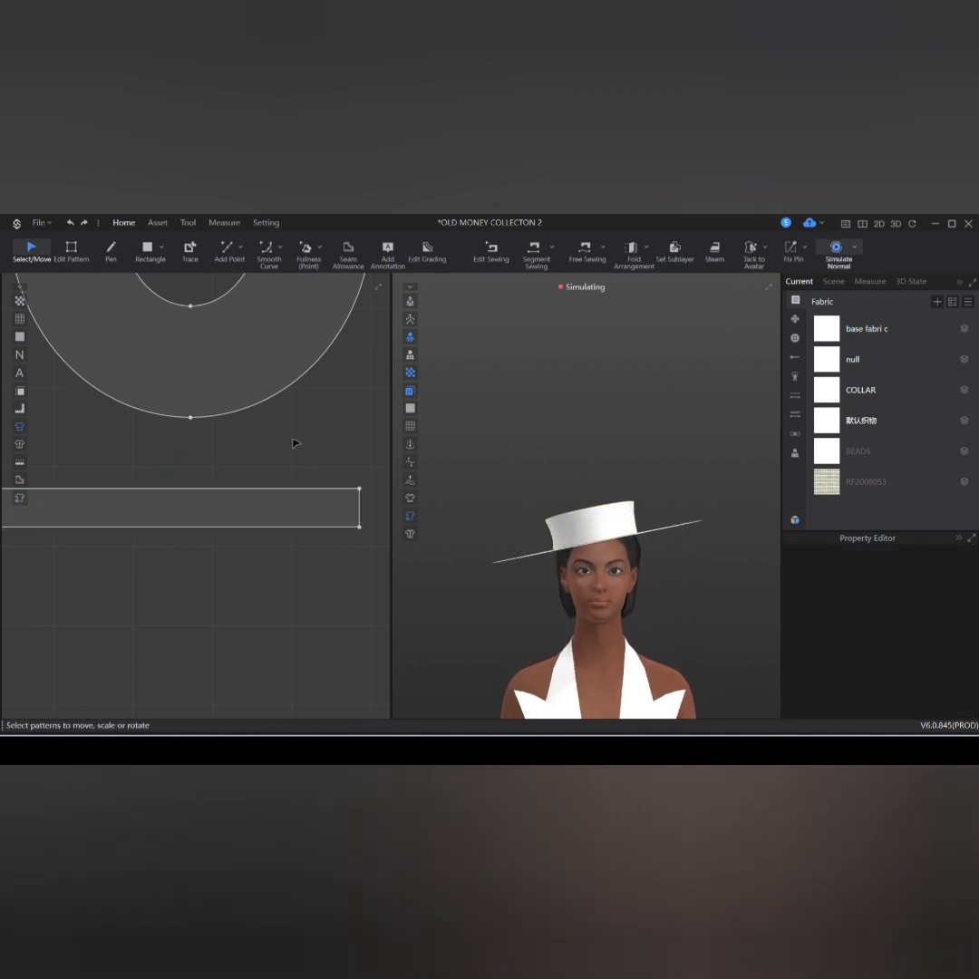
# Step: Sew the band's two short ends together with Segment Sewing and run the simulation
pyautogui.scroll(-3, 290, 440)
pyautogui.scroll(-3, 589, 587)
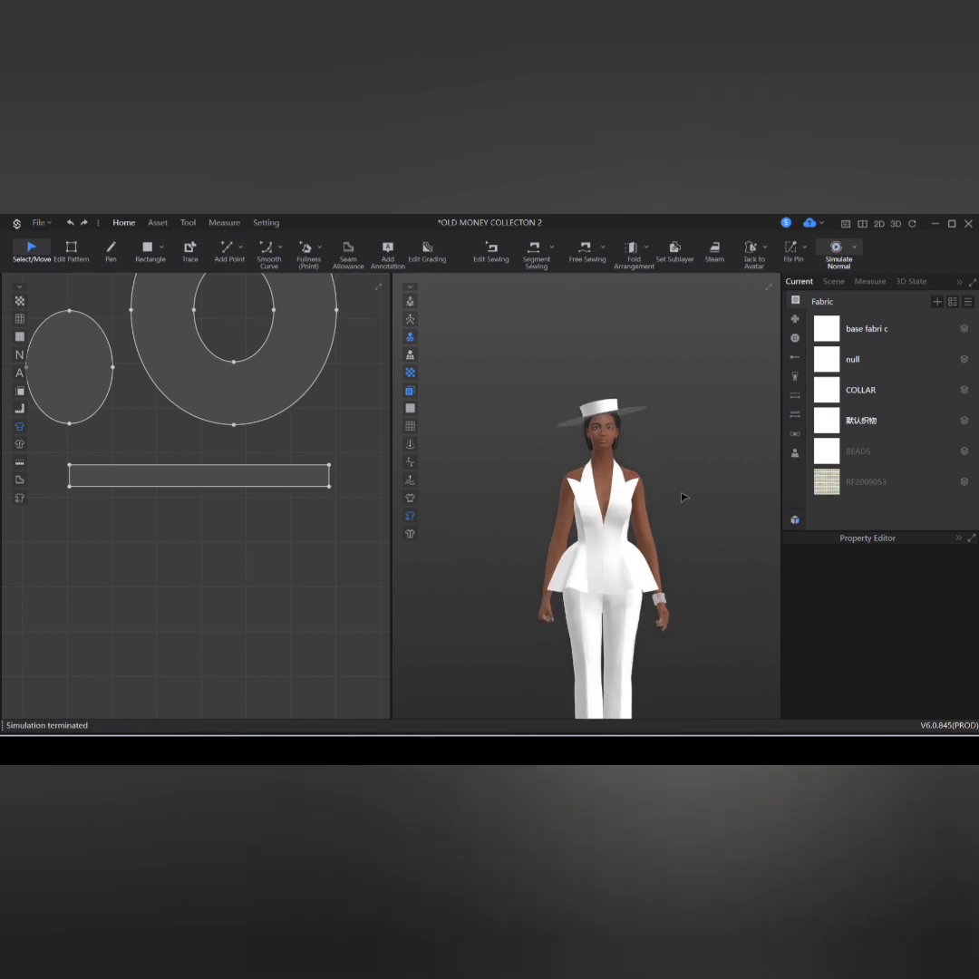
pyautogui.moveTo(682, 496); pyautogui.dragTo(532, 444, button='right')
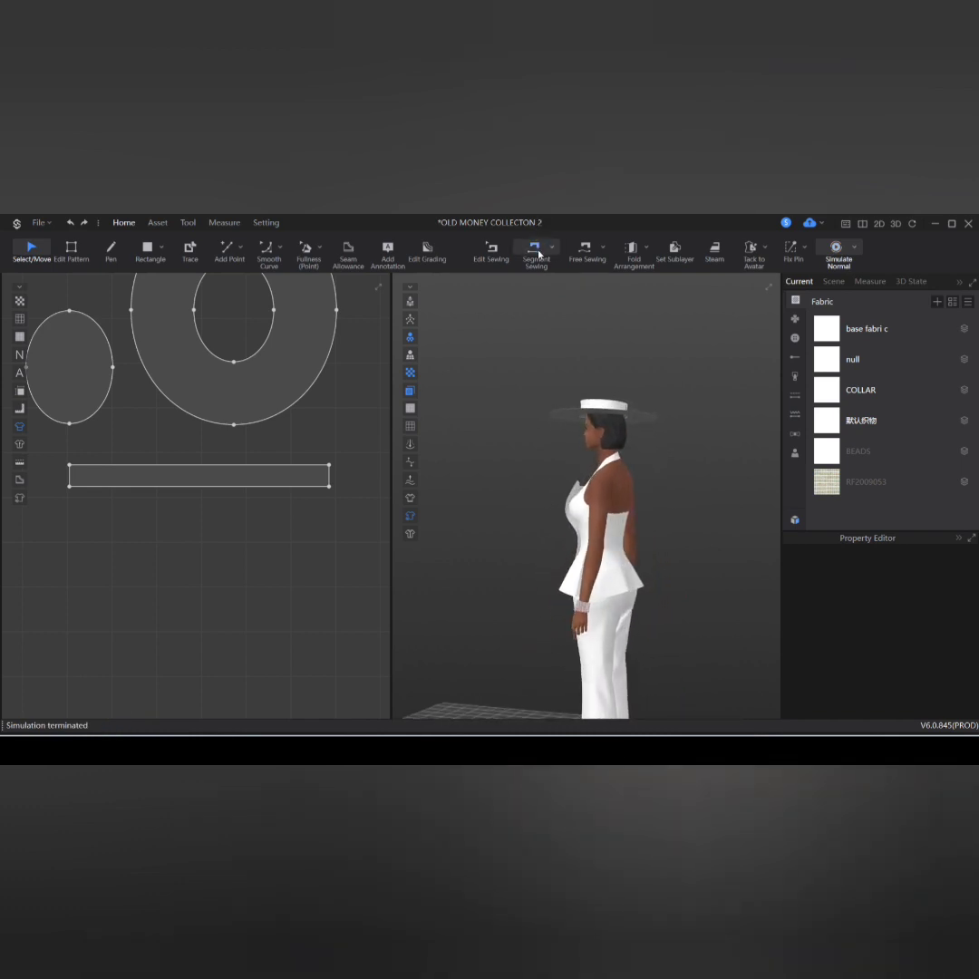
pyautogui.press('n')
pyautogui.click(70, 476)
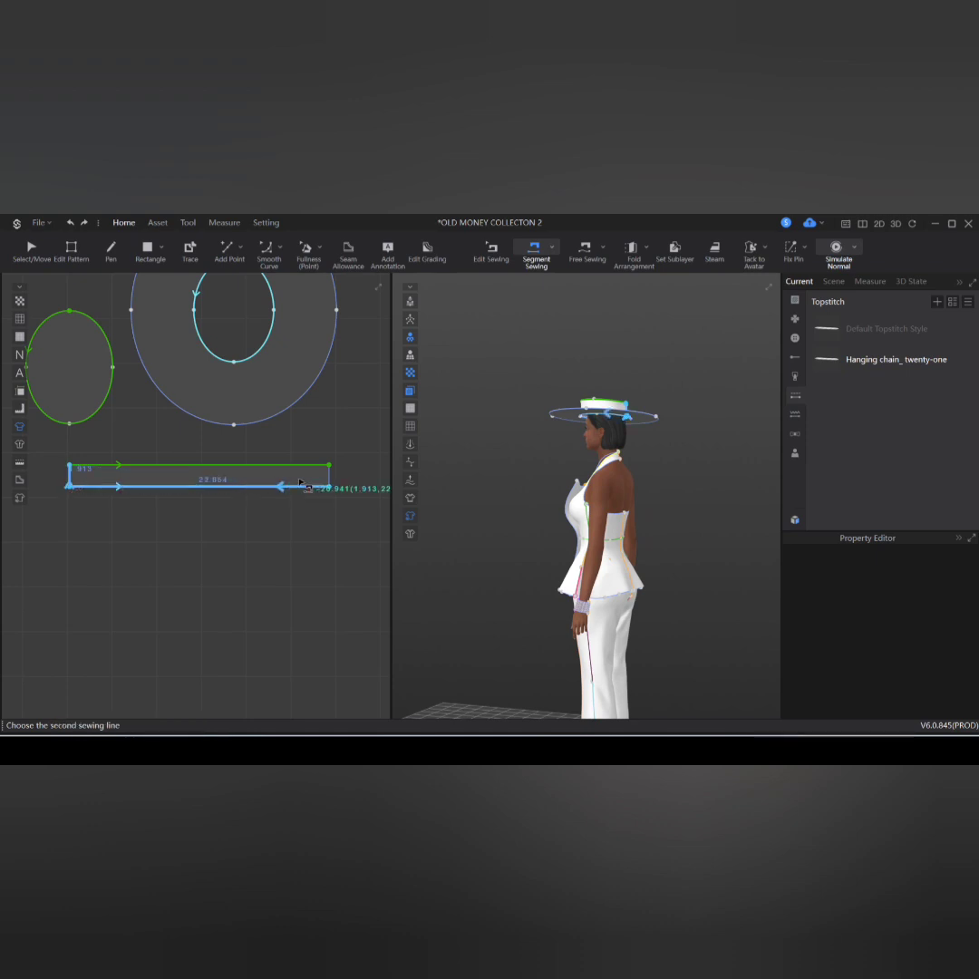
pyautogui.click(330, 479)
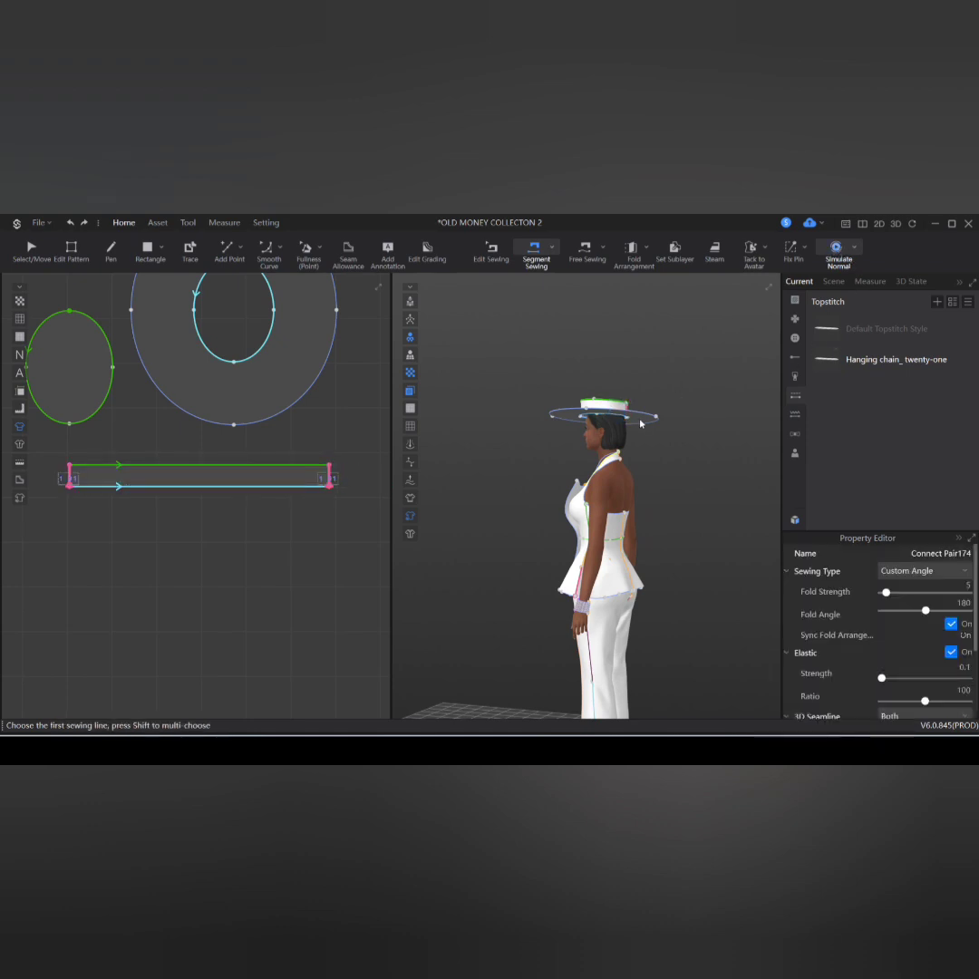
pyautogui.press('space')
pyautogui.scroll(-3, 172, 545)
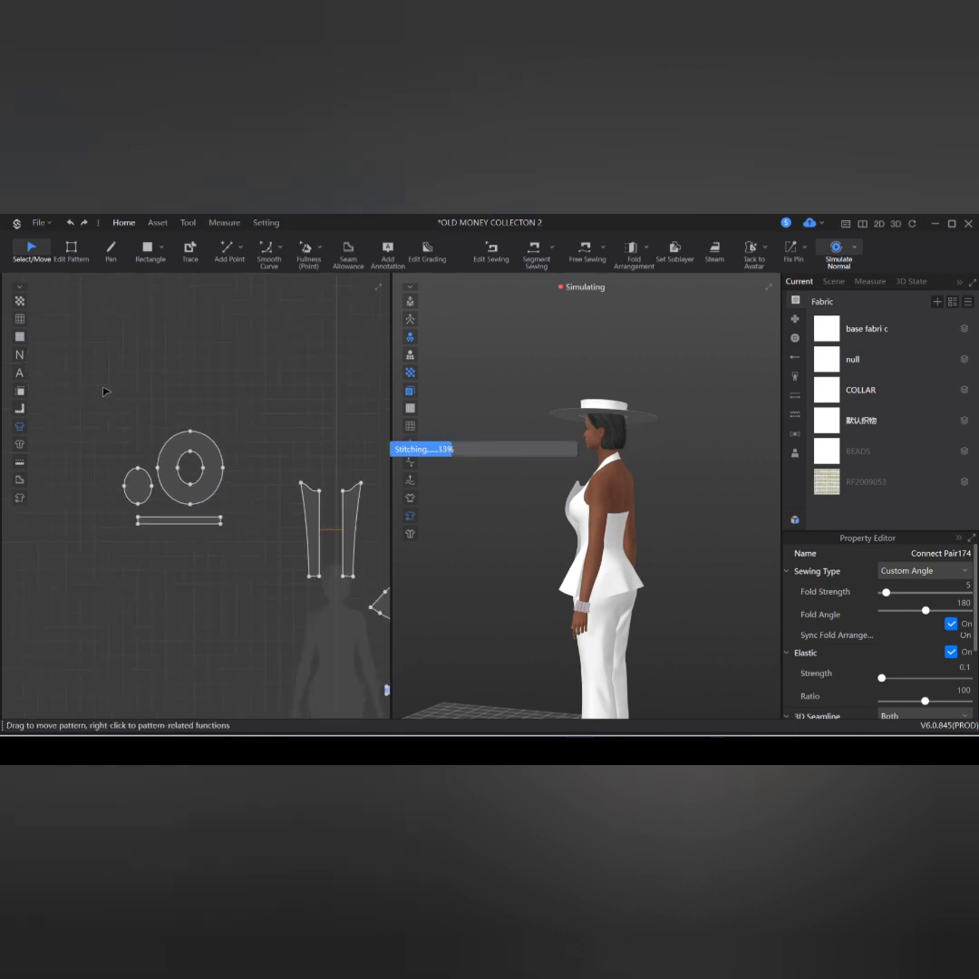
# Step: Set the Particle Distance of the crown, brim and band to 5.00 and increase their Extra Render Thickness
pyautogui.moveTo(106, 392); pyautogui.dragTo(243, 570)
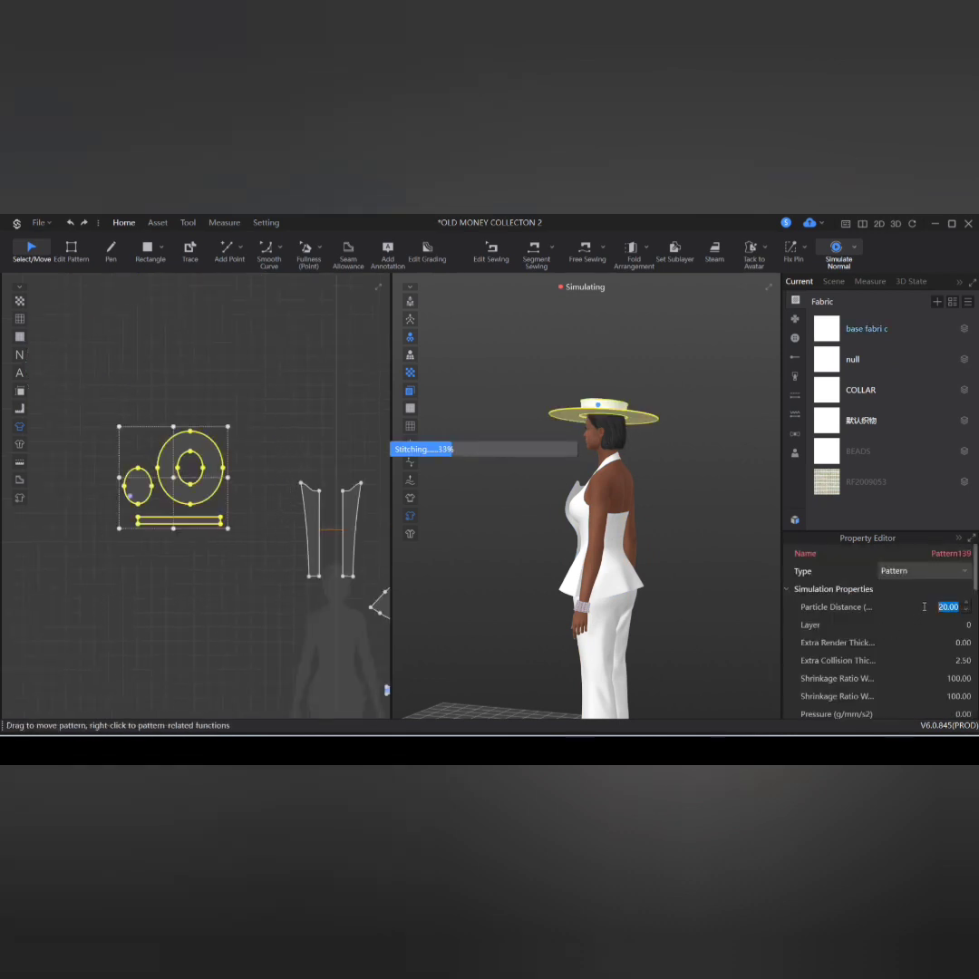
pyautogui.press('space')
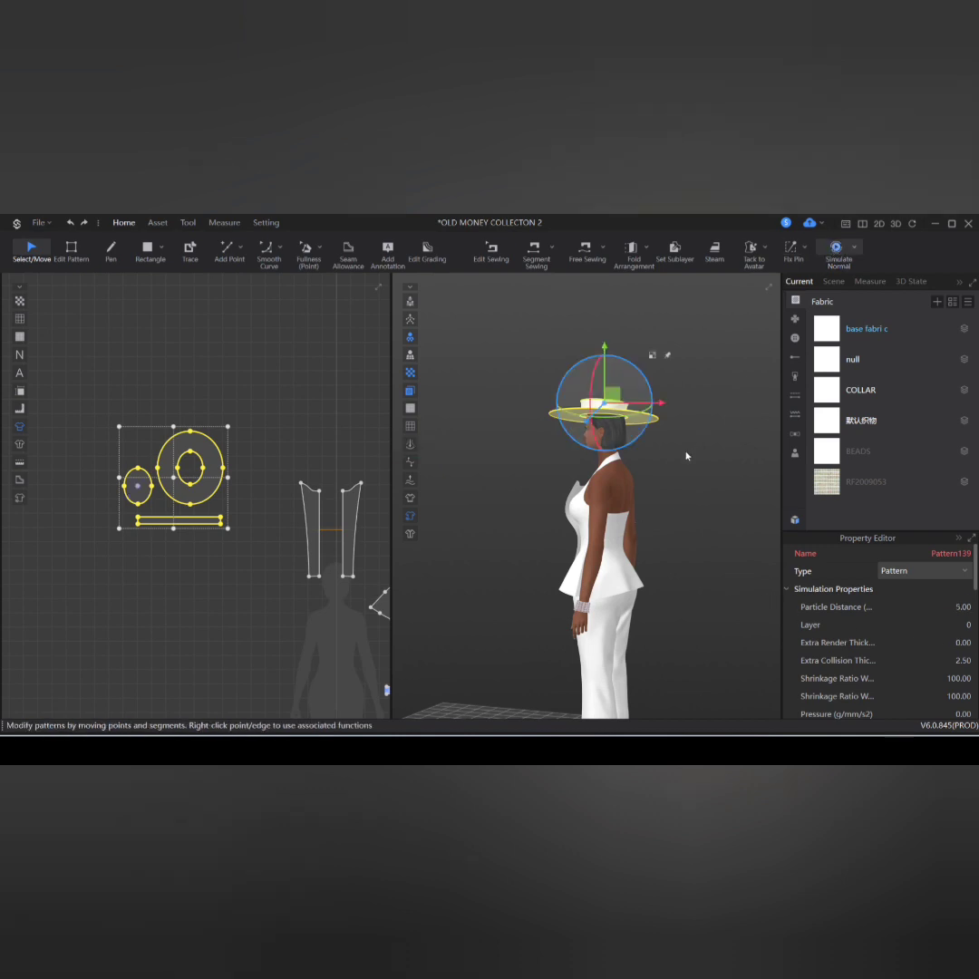
pyautogui.press('space')
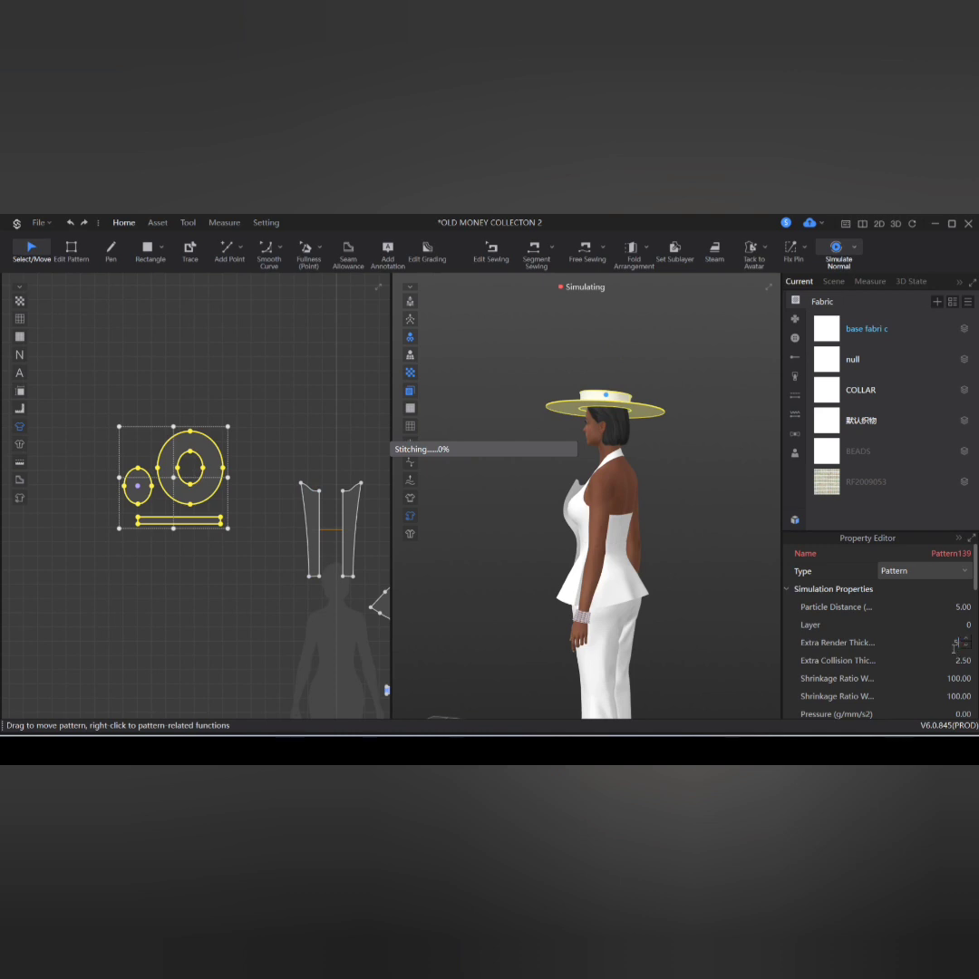
pyautogui.click(668, 494)
pyautogui.press('space')
# Step: Run the simulation once more with the avatar seen from the front, stop it, and save the project
pyautogui.moveTo(591, 529); pyautogui.dragTo(730, 530, button='right')
pyautogui.press('2')
pyautogui.press('space')
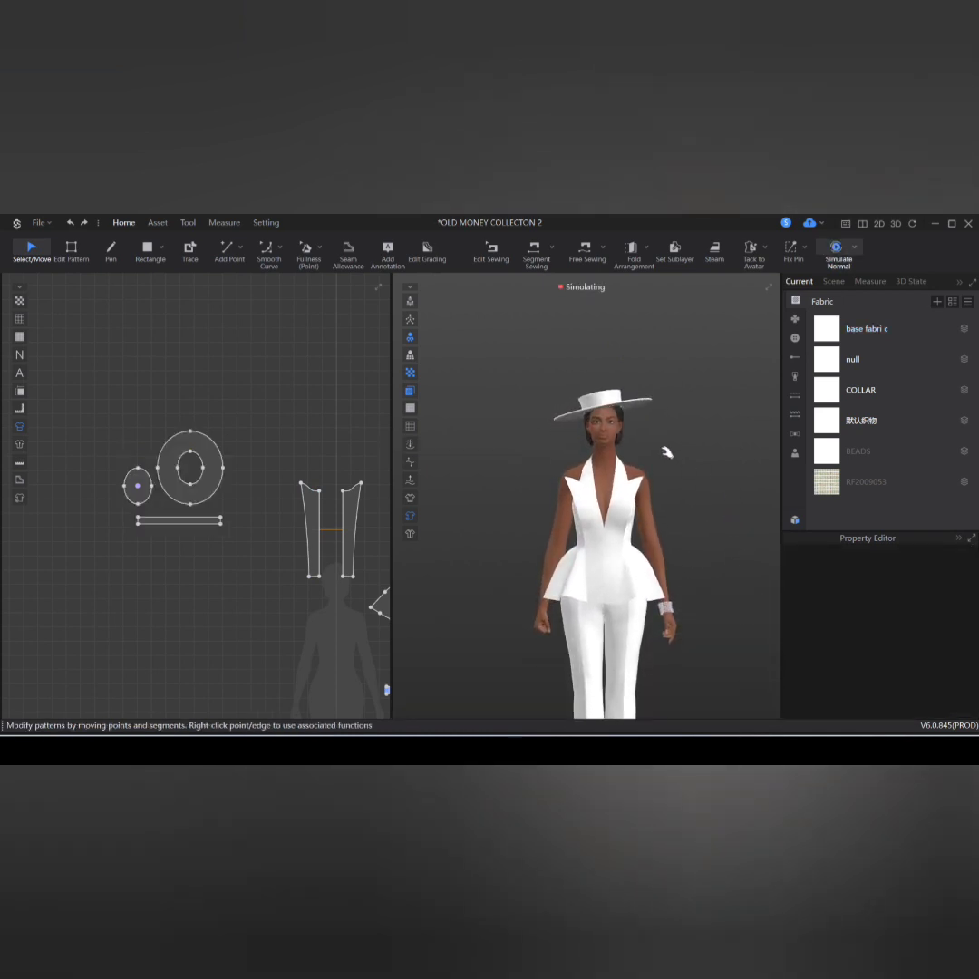
pyautogui.scroll(3, 649, 408)
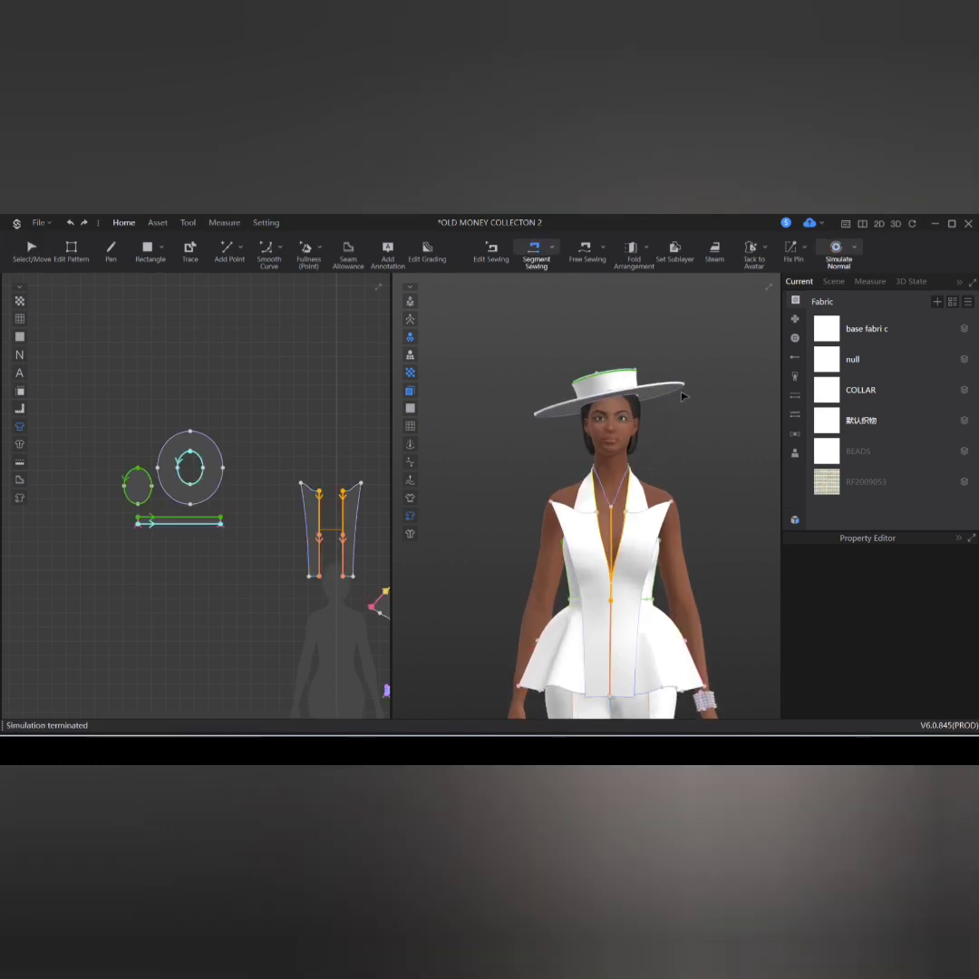
pyautogui.hotkey('ctrl', 's')
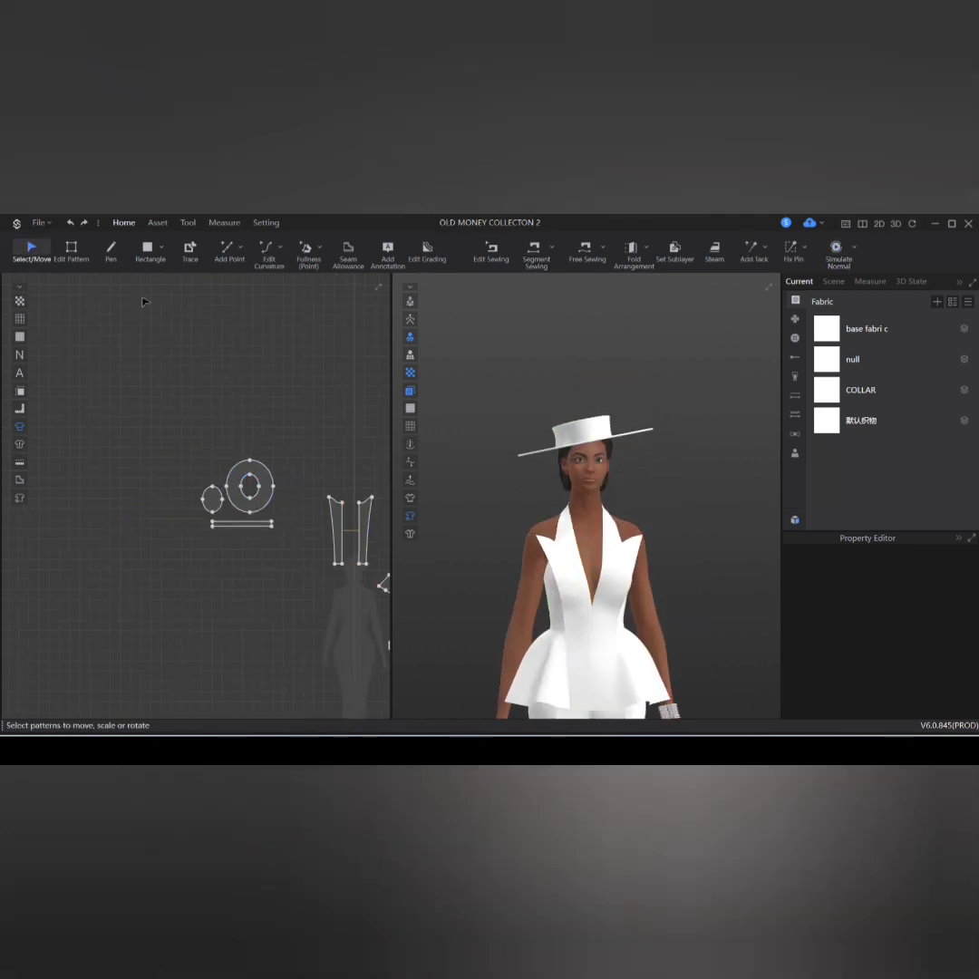
# Step: Draw a long, narrow rectangle pattern about 49.6 long beneath the hat band's pattern
pyautogui.click(150, 254)
pyautogui.moveTo(179, 531); pyautogui.dragTo(316, 537)
pyautogui.scroll(3, 317, 526)
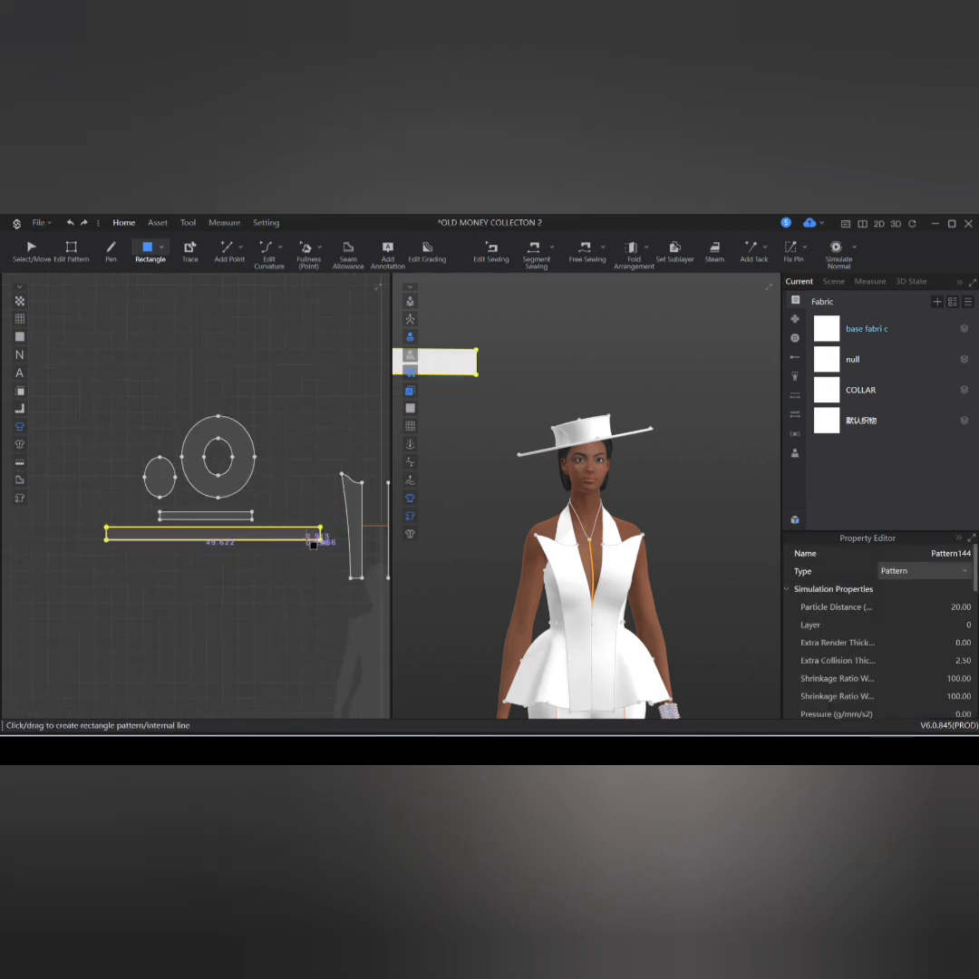
pyautogui.scroll(-2, 331, 510)
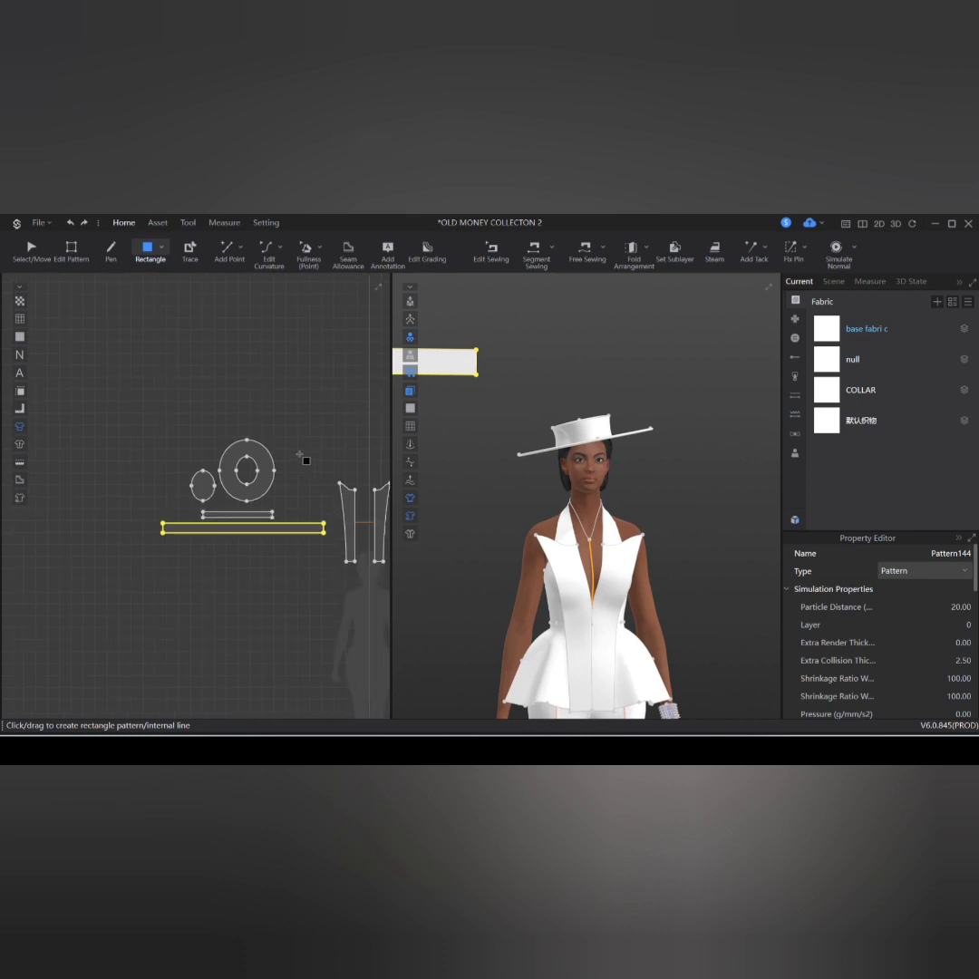
pyautogui.scroll(-3, 306, 460)
# Step: Move the new long strip in 3D so it sits in front of the avatar's head just below the hat brim
pyautogui.click(31, 250)
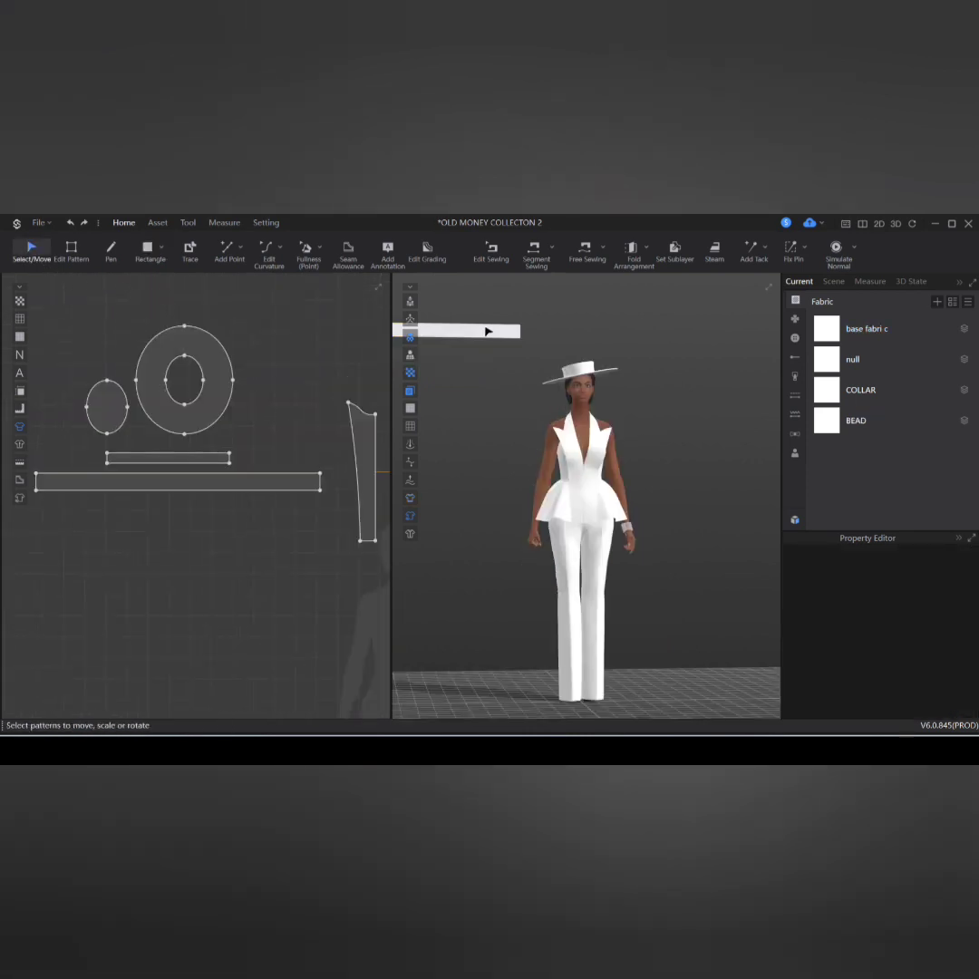
pyautogui.moveTo(487, 331); pyautogui.dragTo(682, 387)
pyautogui.click(657, 477)
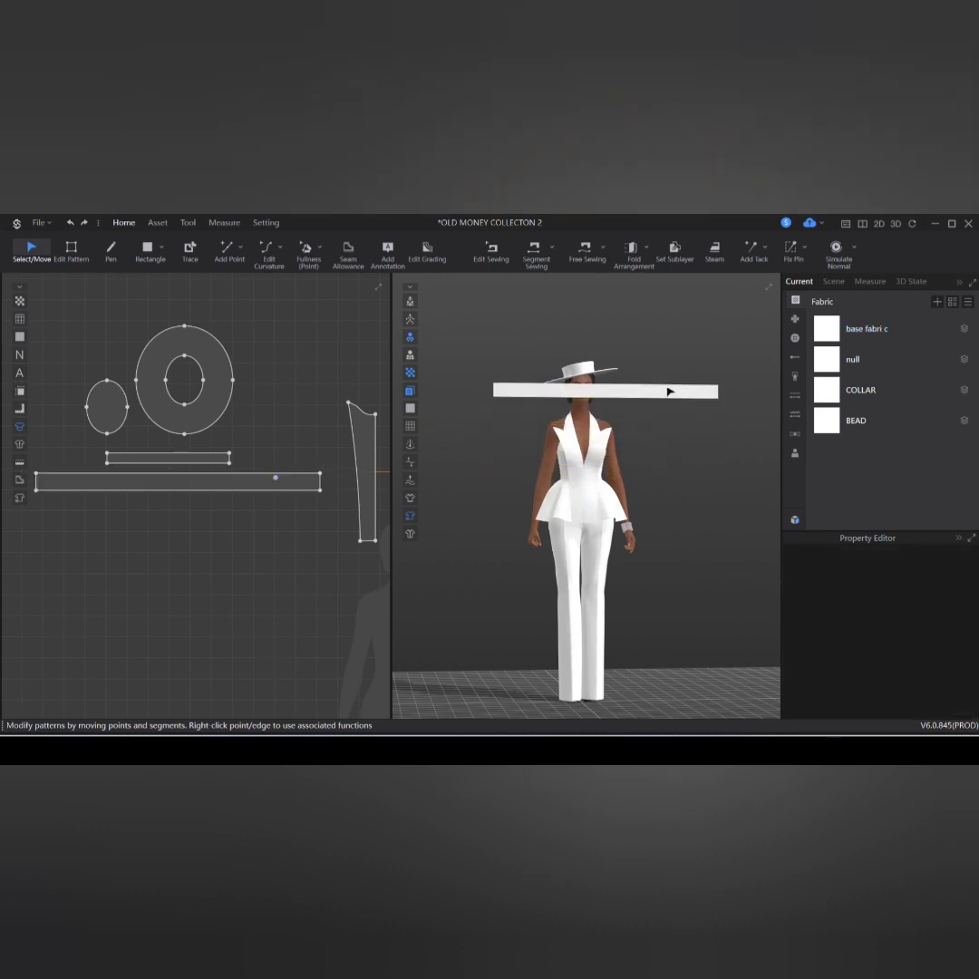
# Step: Free-sew the brim's full outer edge to the upper edge of the long strip pattern
pyautogui.click(536, 253)
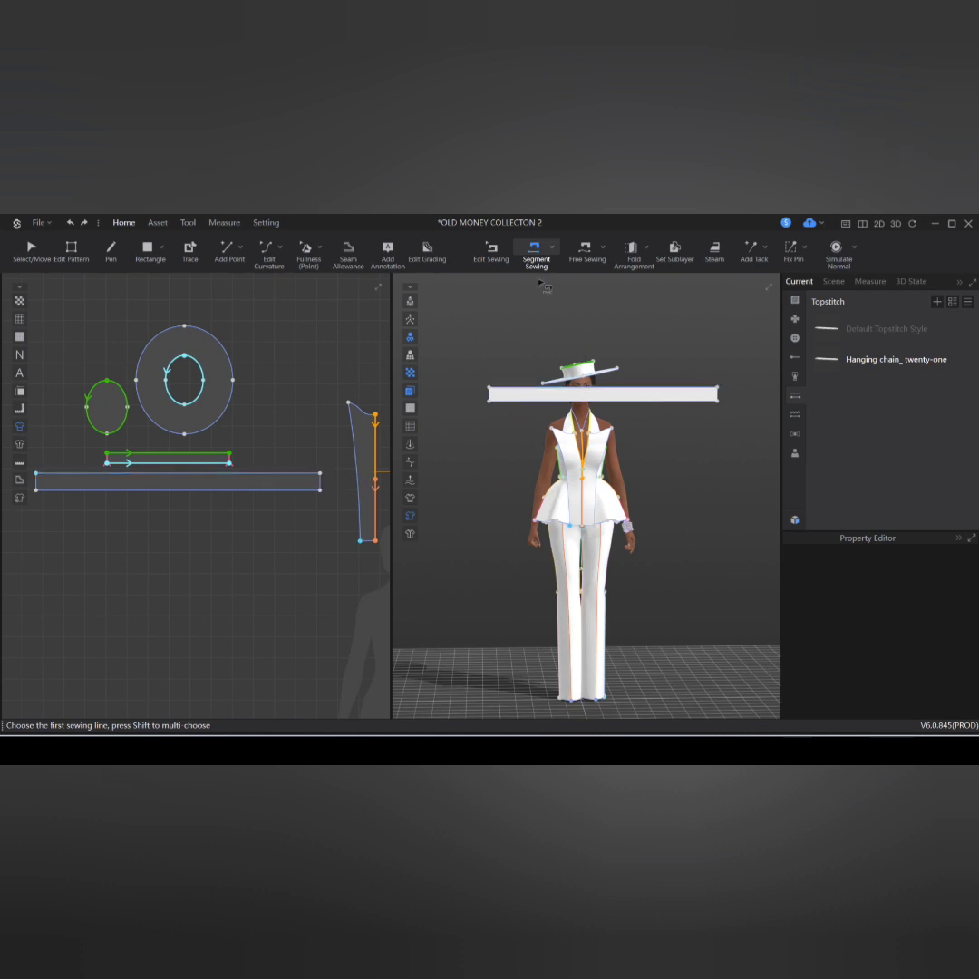
pyautogui.click(585, 250)
pyautogui.click(184, 333)
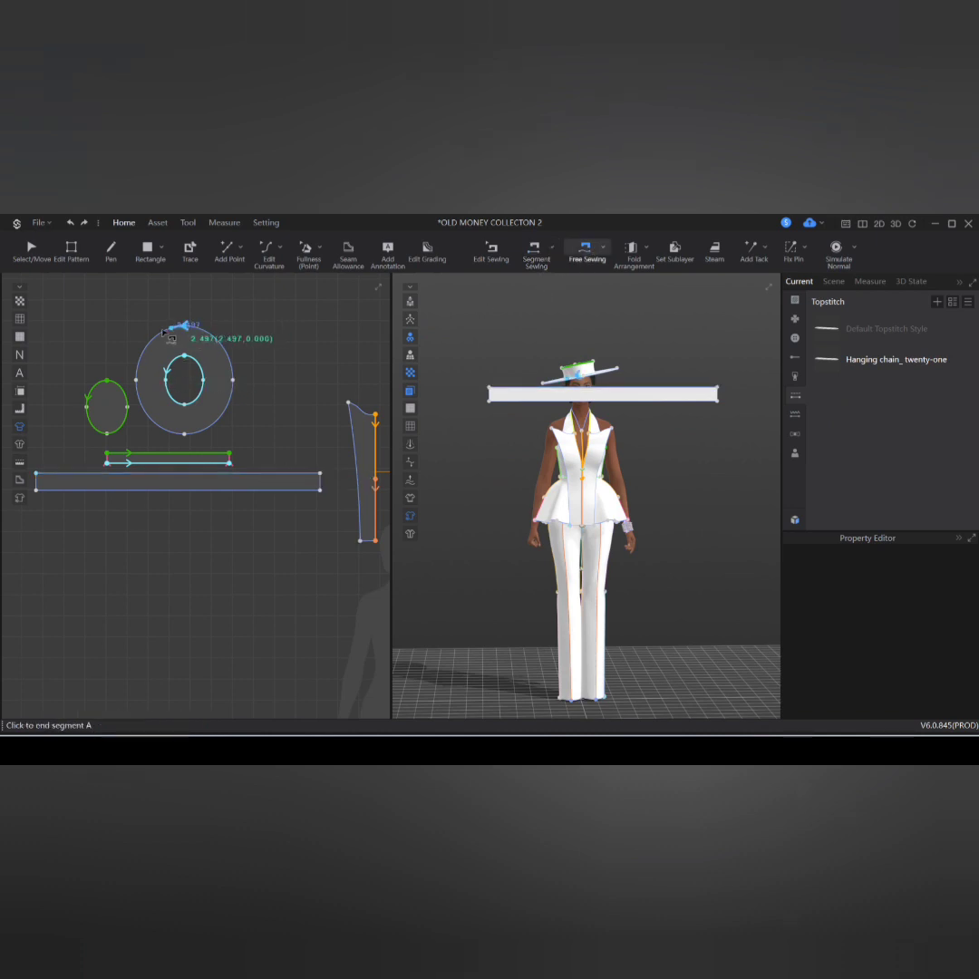
pyautogui.click(189, 330)
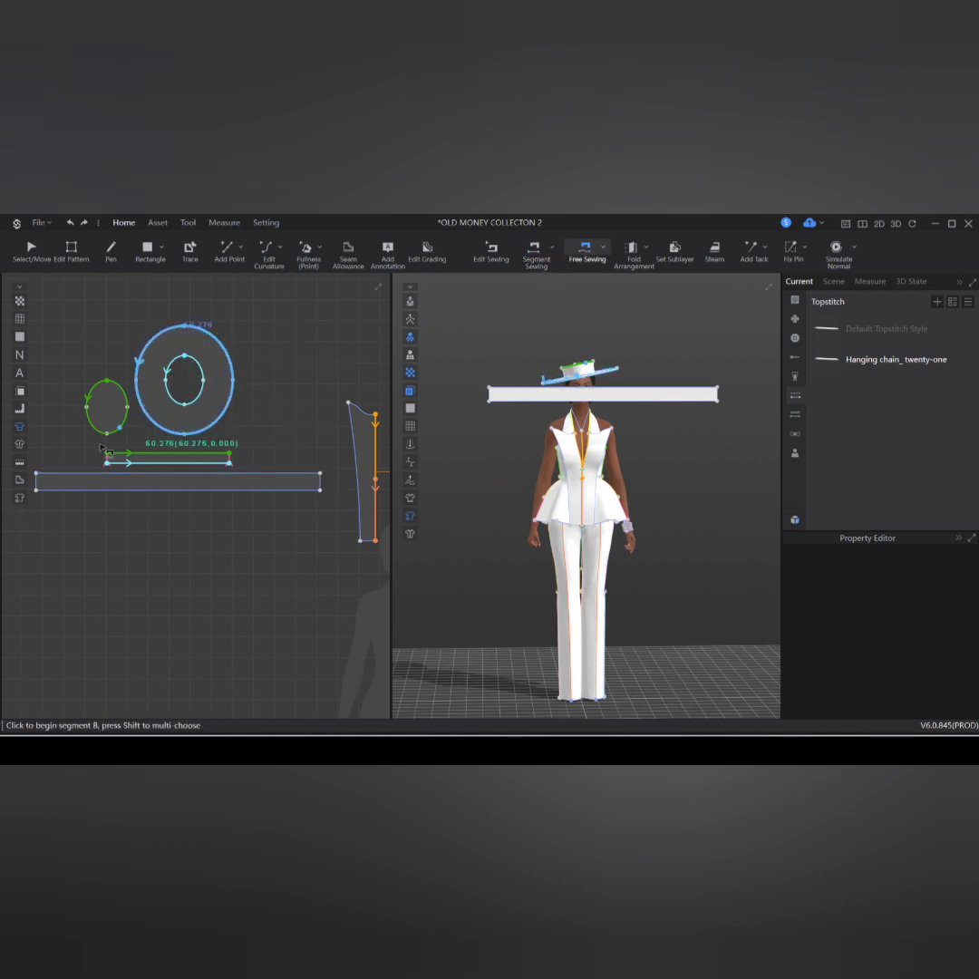
pyautogui.click(35, 472)
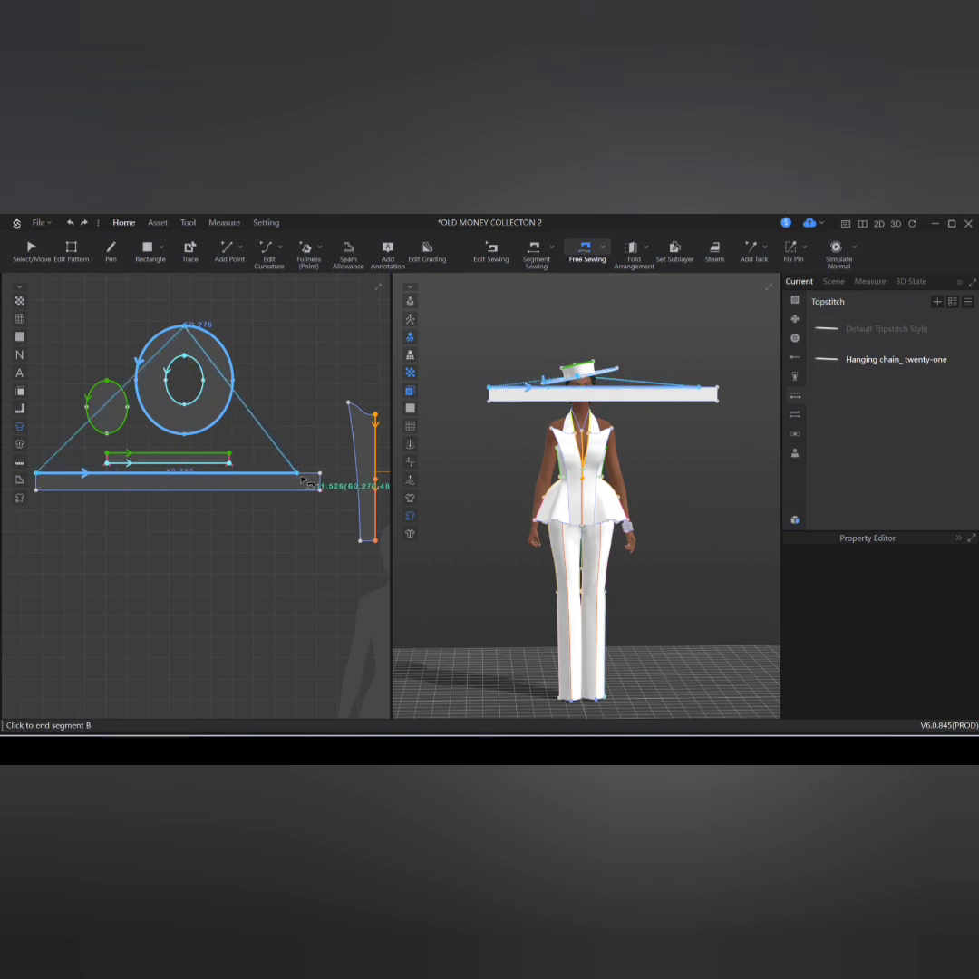
pyautogui.click(637, 392)
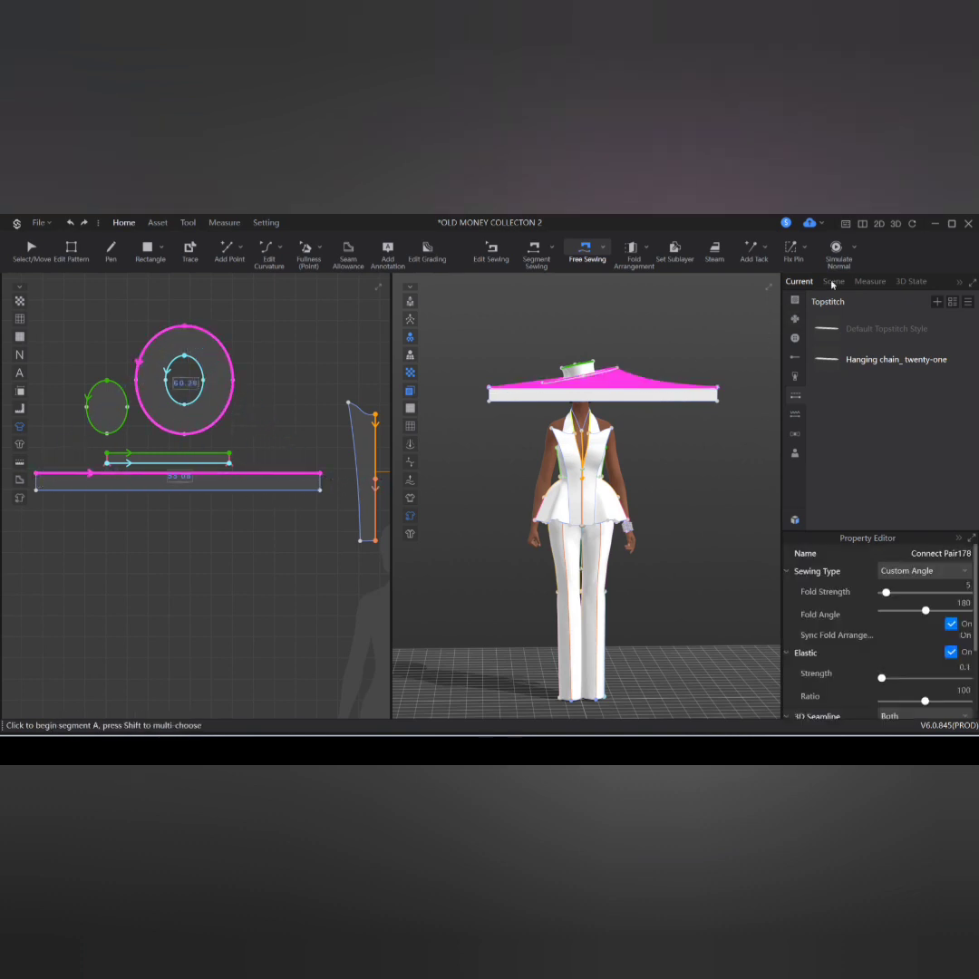
# Step: Superimpose the long strip in 3D so it wraps around the brim's outer edge
pyautogui.click(32, 248)
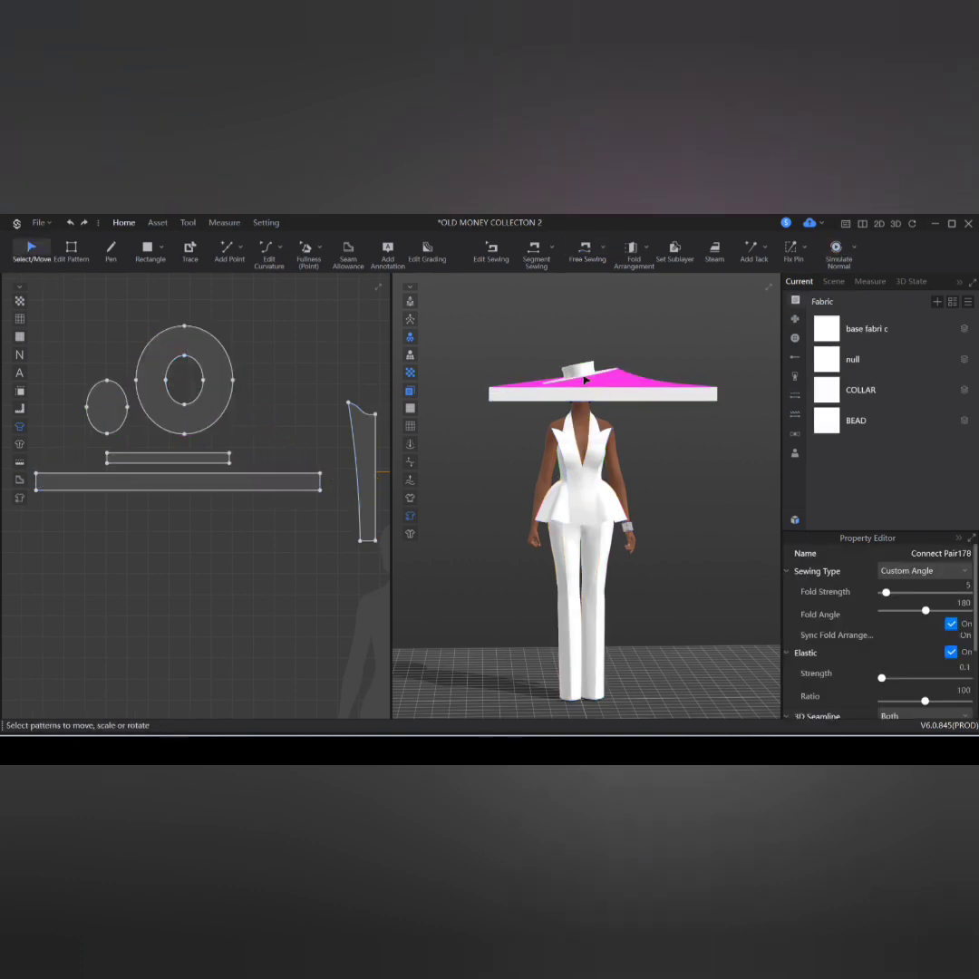
pyautogui.rightClick(610, 397)
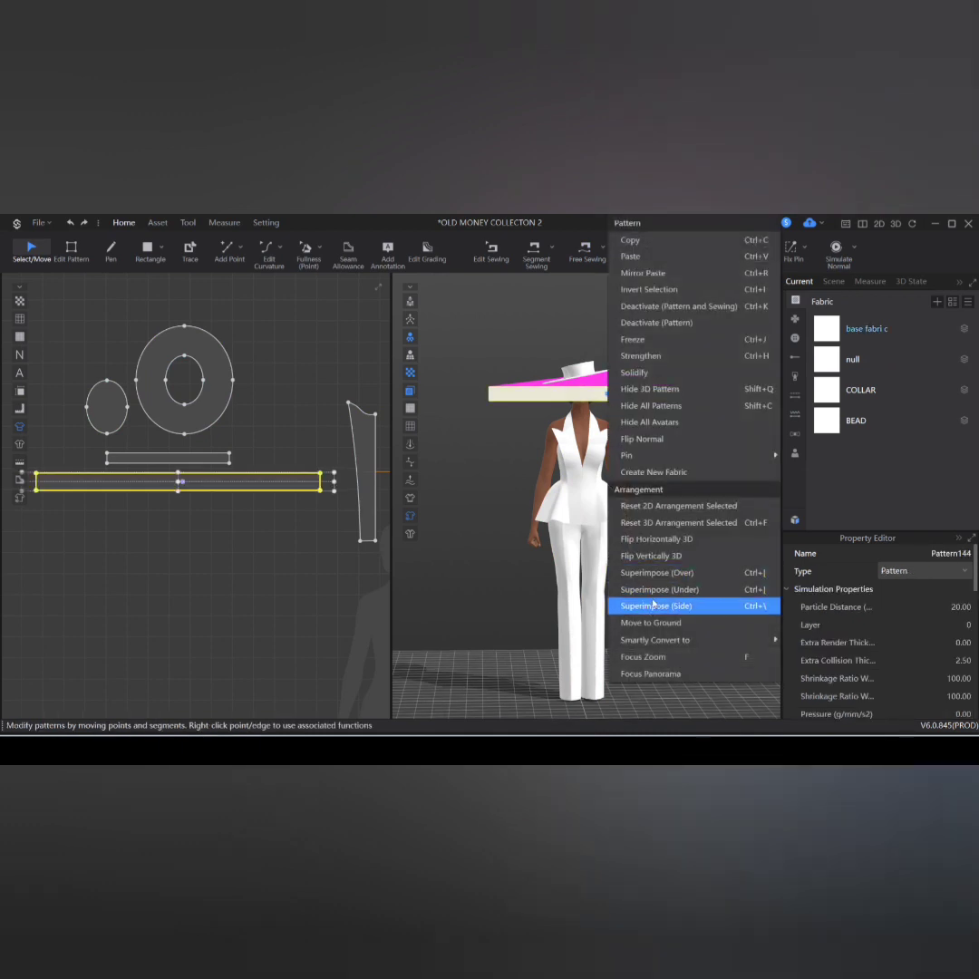
pyautogui.click(689, 590)
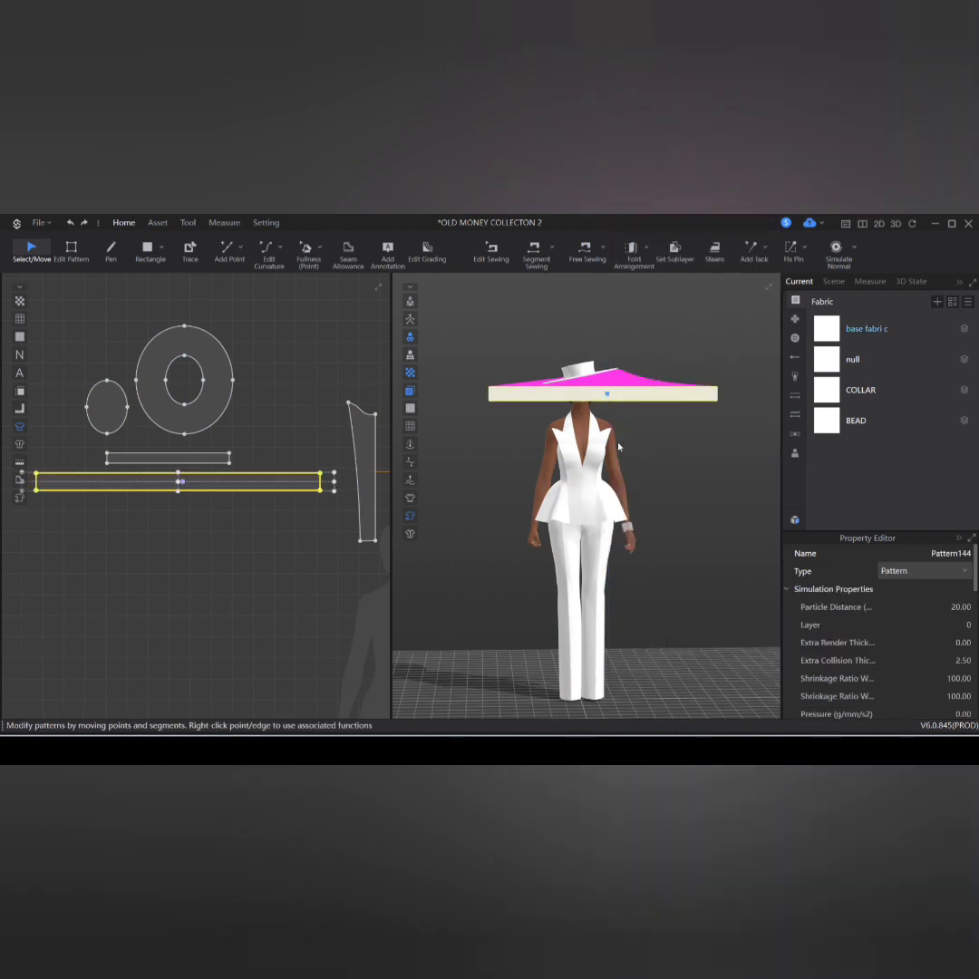
pyautogui.click(610, 389)
pyautogui.moveTo(616, 396); pyautogui.dragTo(625, 472, button='right')
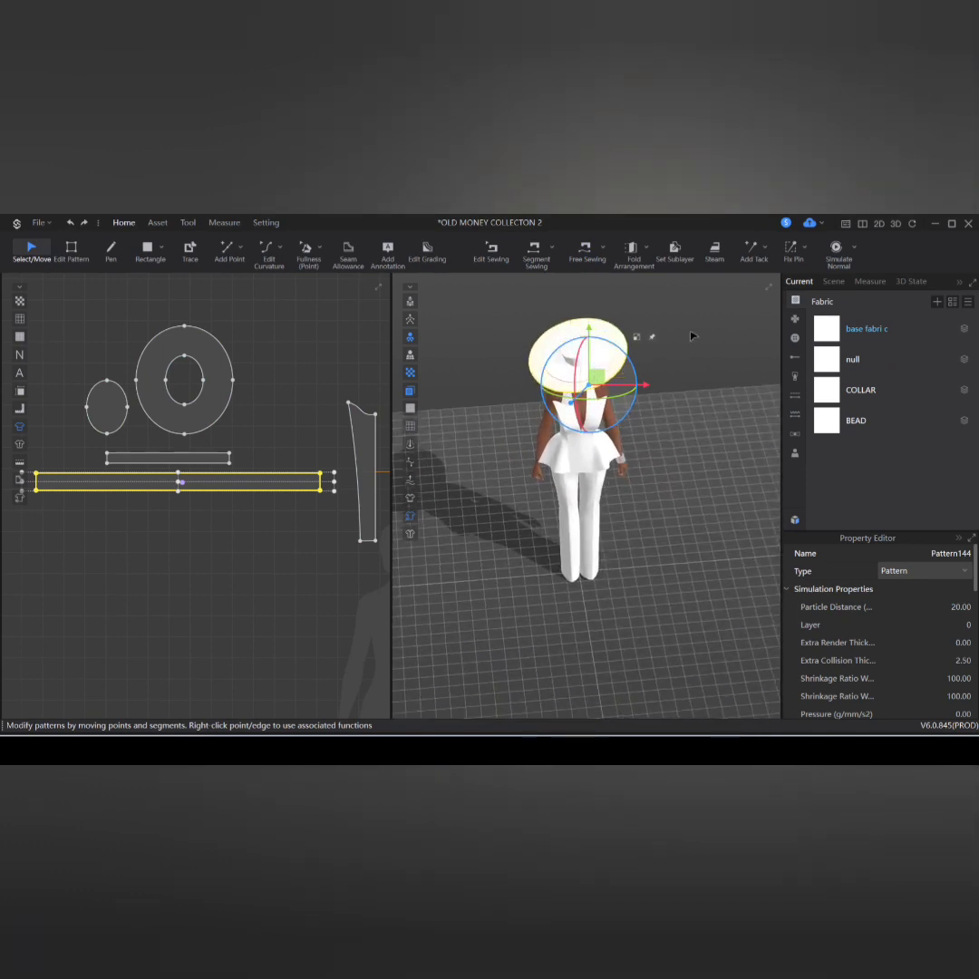
# Step: Simulate the hat briefly, stop, and lengthen the long strip's 2D pattern by stretching its left end outward
pyautogui.press('space')
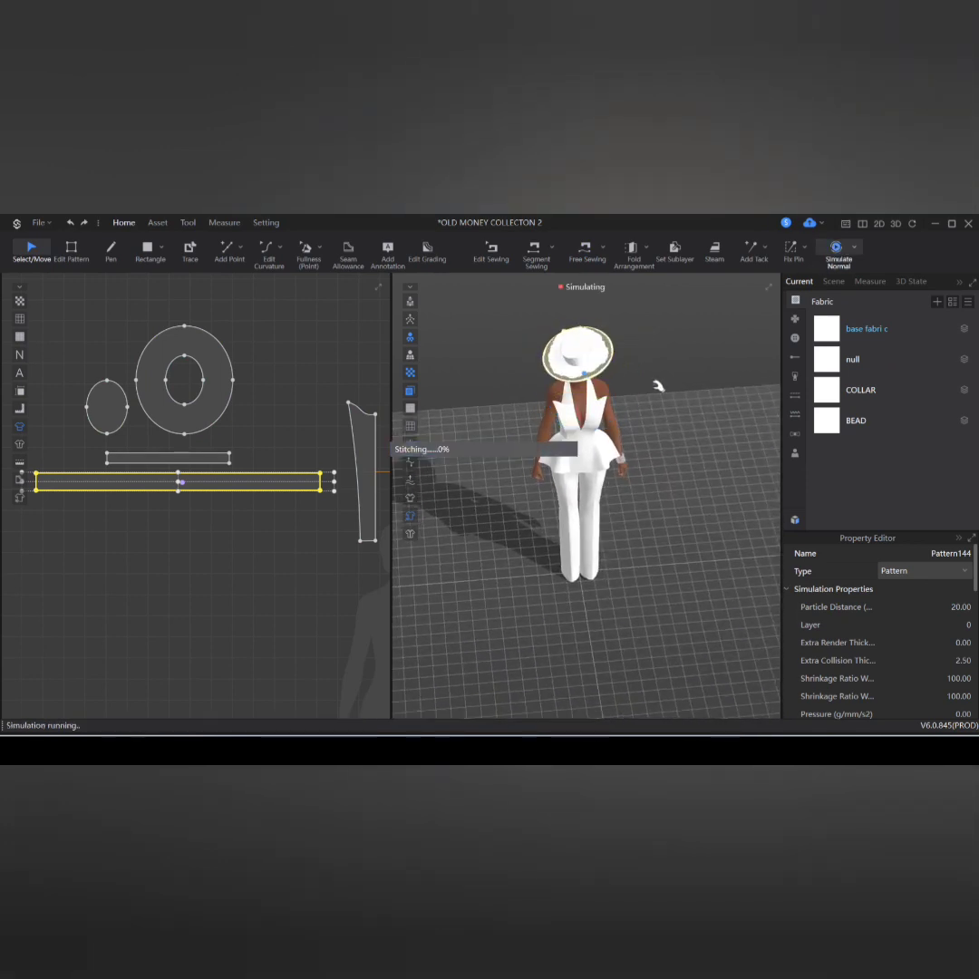
pyautogui.moveTo(662, 384); pyautogui.dragTo(541, 424, button='right')
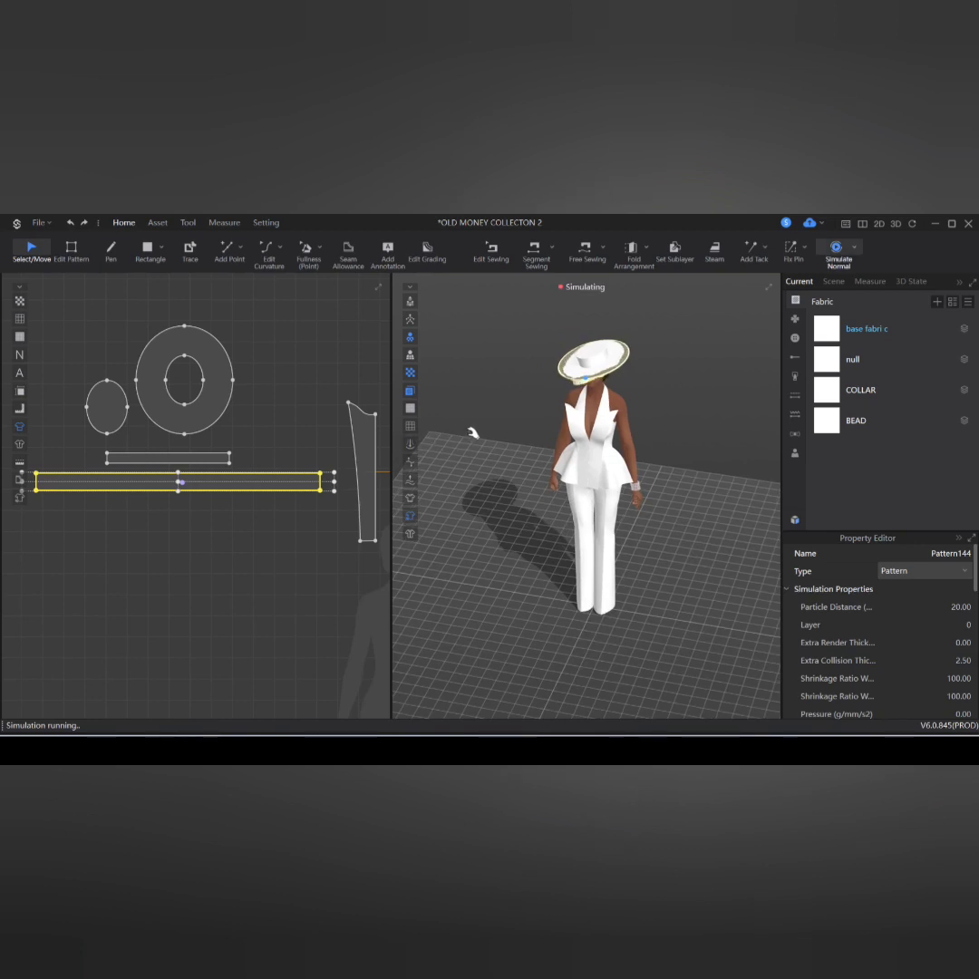
pyautogui.press('space')
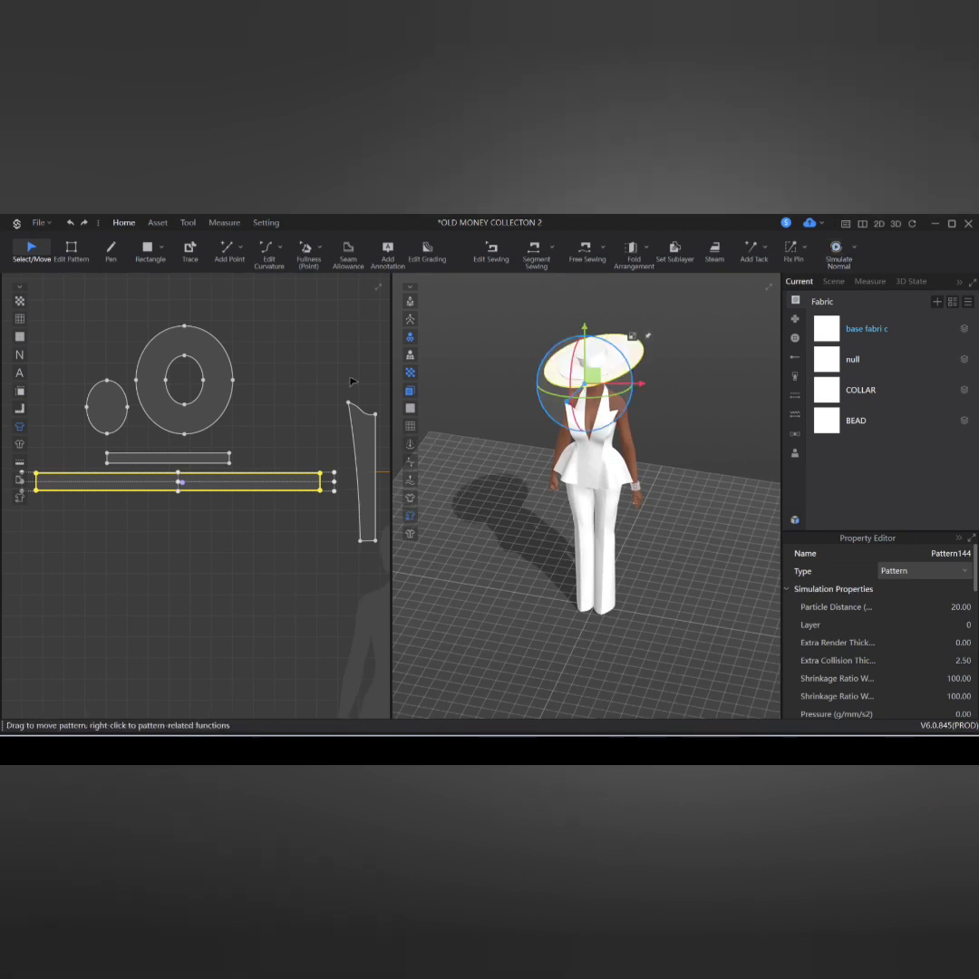
pyautogui.moveTo(127, 477); pyautogui.dragTo(219, 500, button='middle')
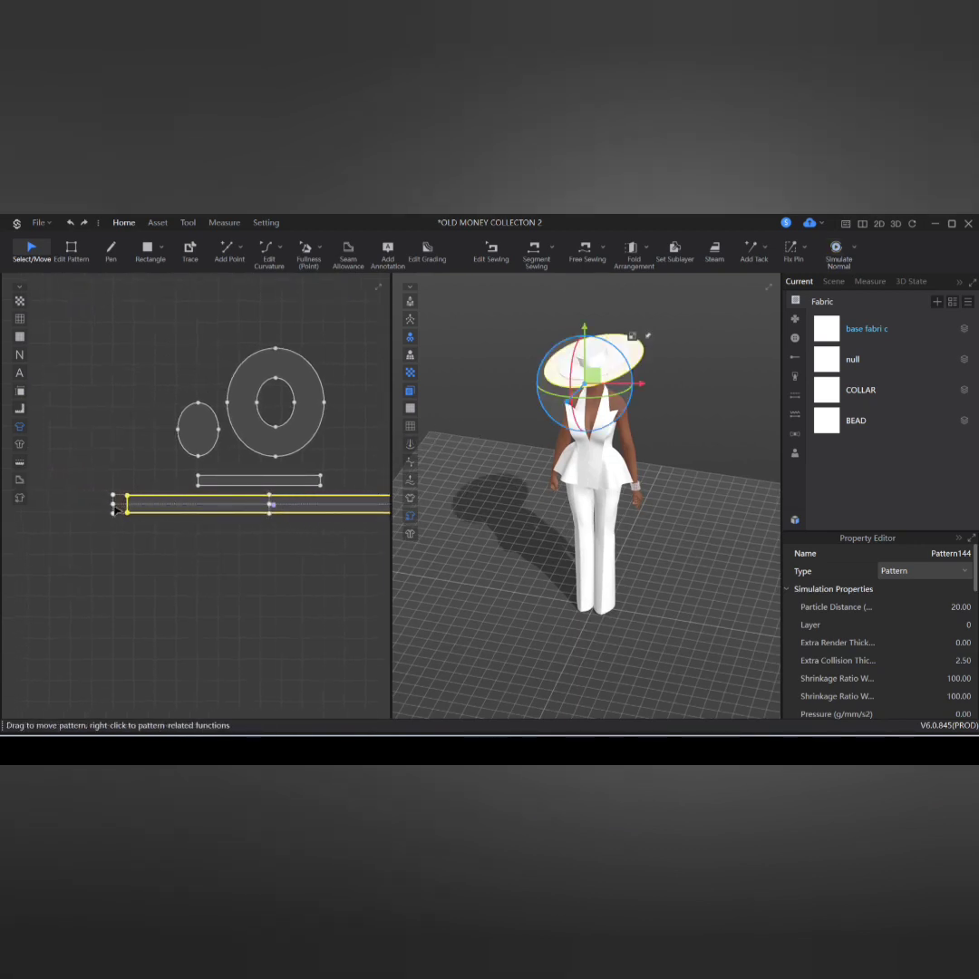
pyautogui.moveTo(116, 510); pyautogui.dragTo(12, 504)
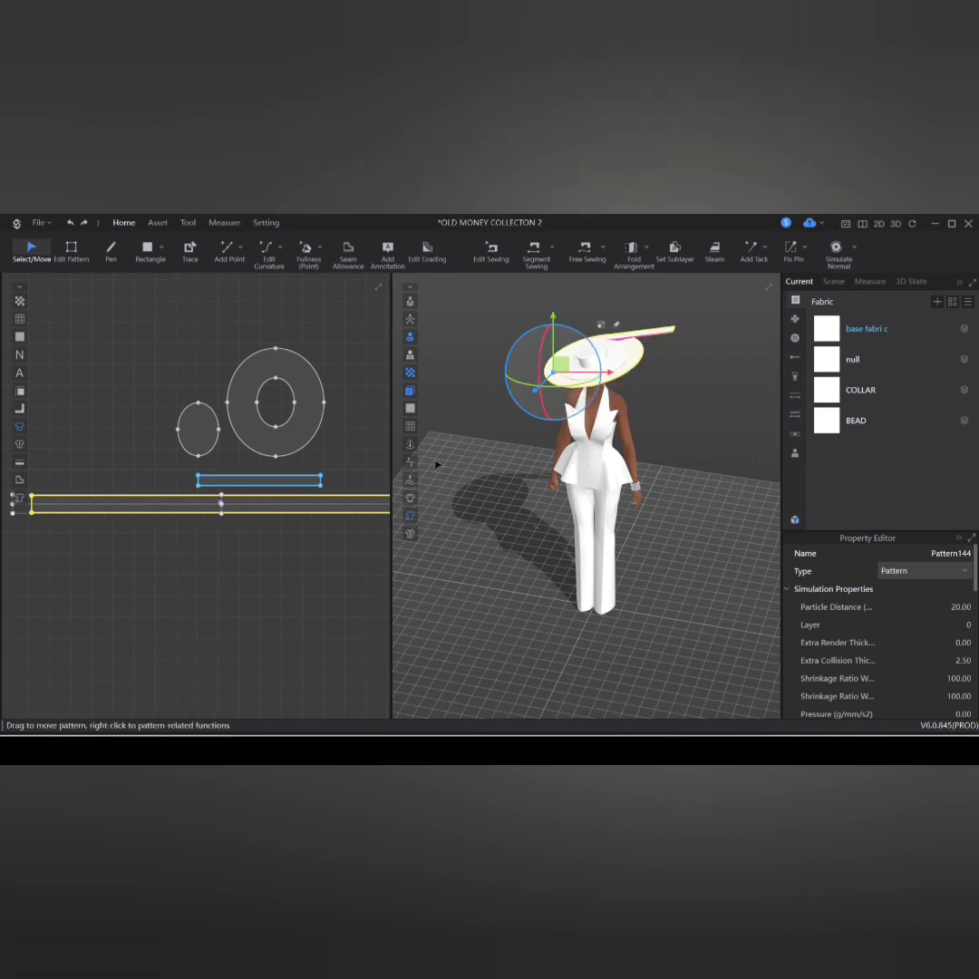
# Step: Add the Mesh cloth fabric from the Resource Library and assign it to the long brim strip
pyautogui.click(793, 522)
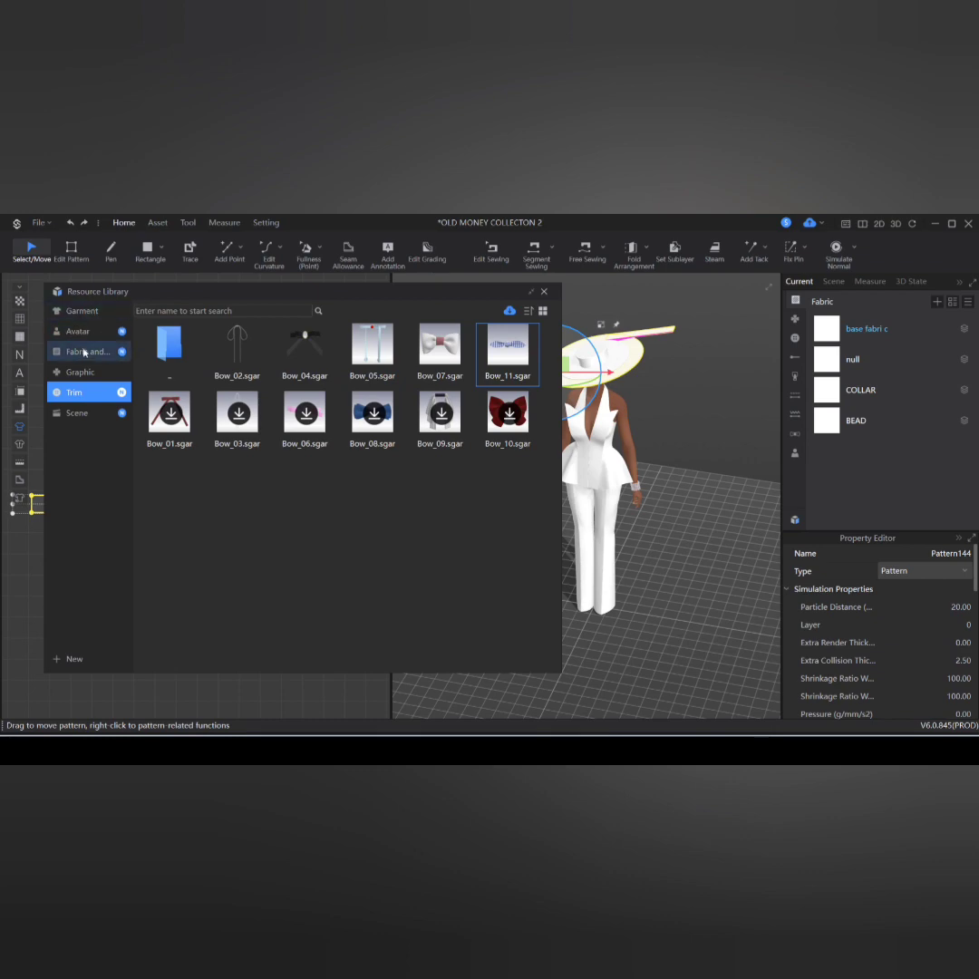
pyautogui.click(87, 351)
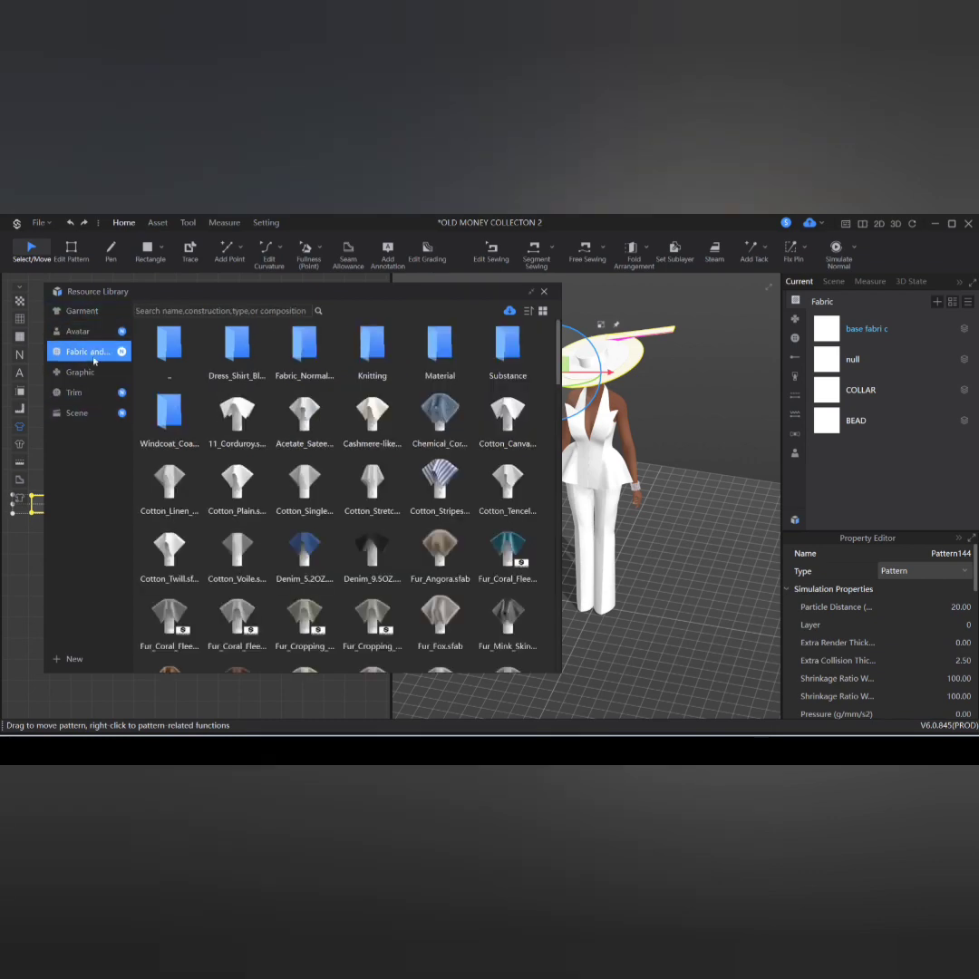
pyautogui.moveTo(347, 557)
pyautogui.scroll(-5, 363, 580)
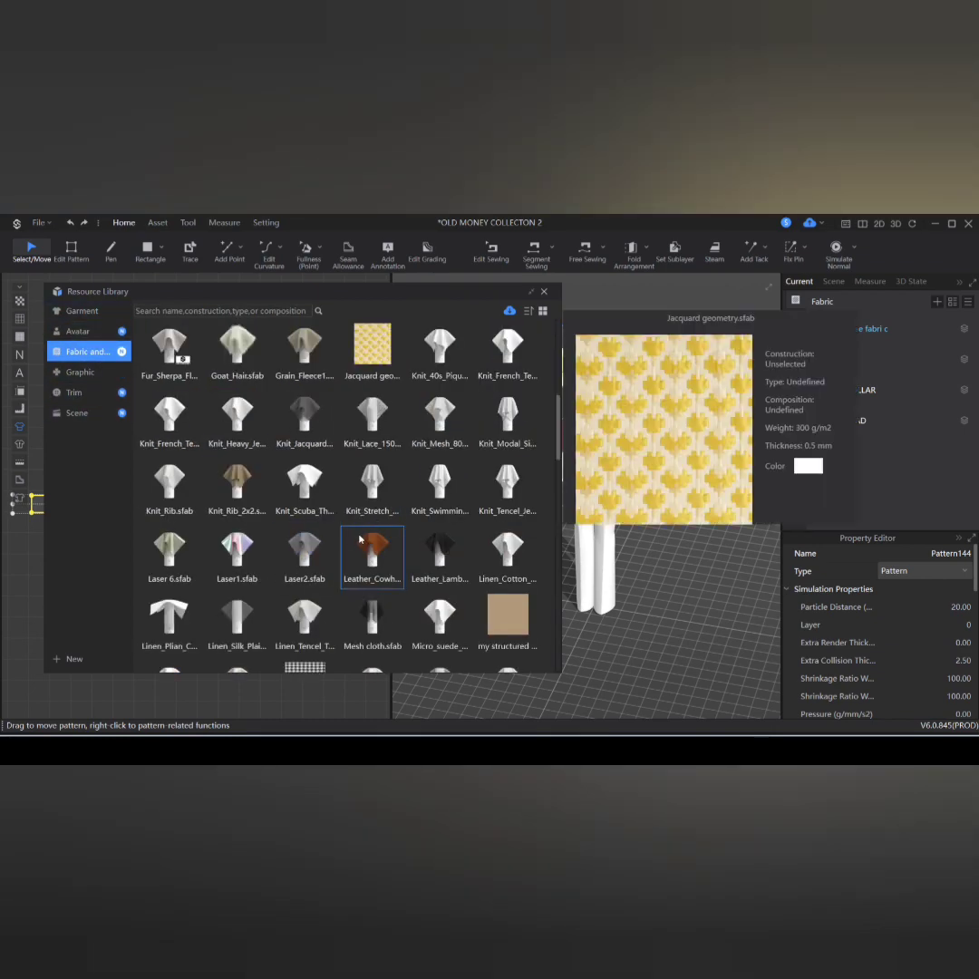
pyautogui.moveTo(377, 615)
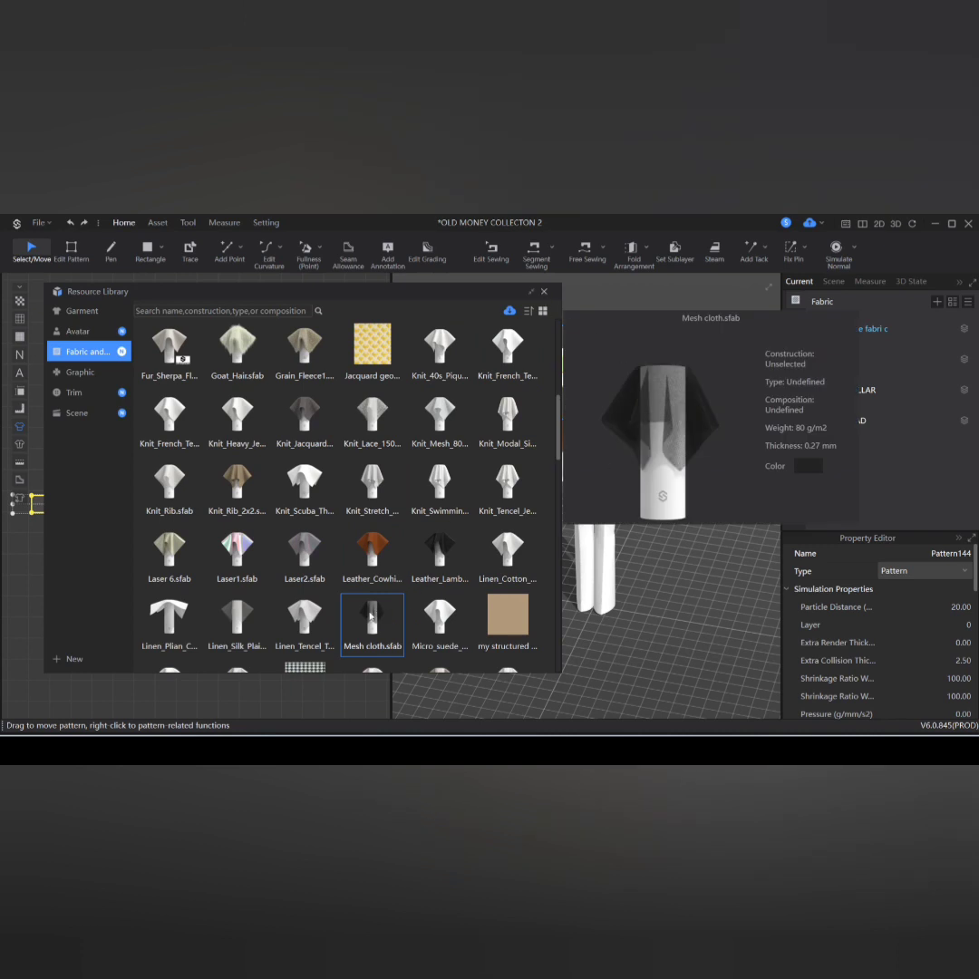
pyautogui.doubleClick(359, 633)
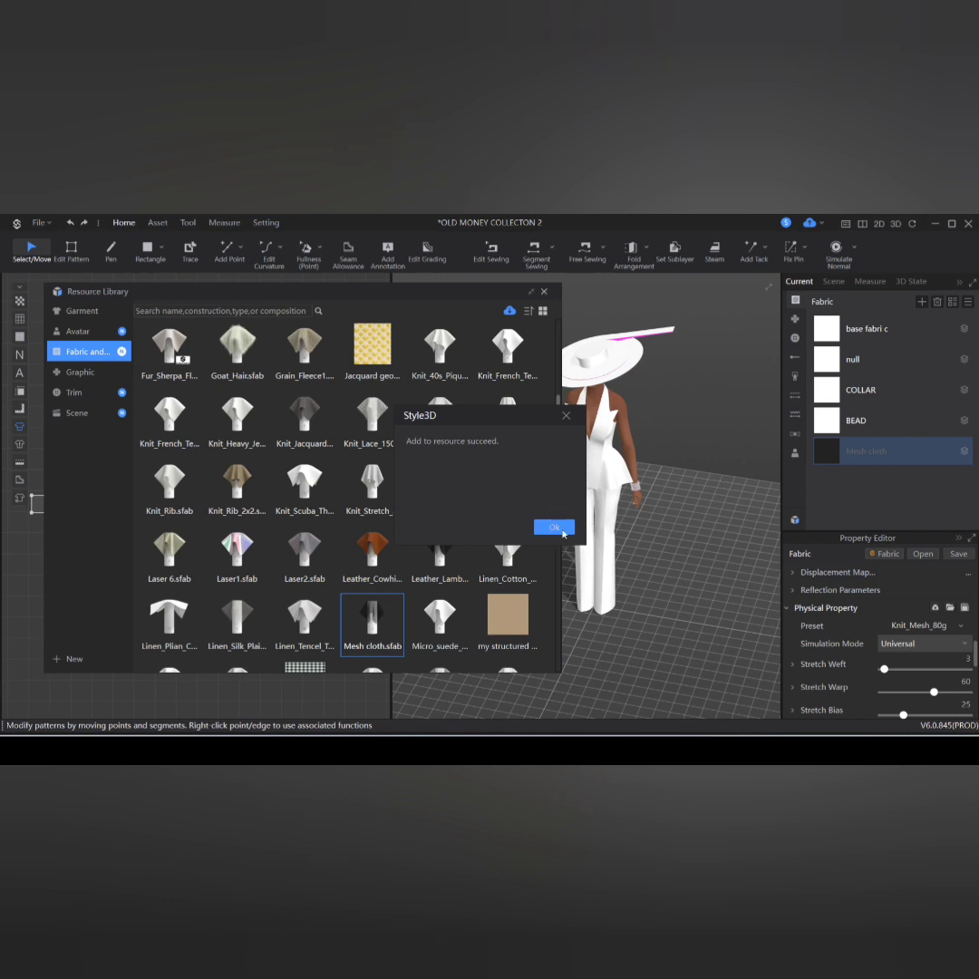
pyautogui.click(554, 527)
pyautogui.click(545, 292)
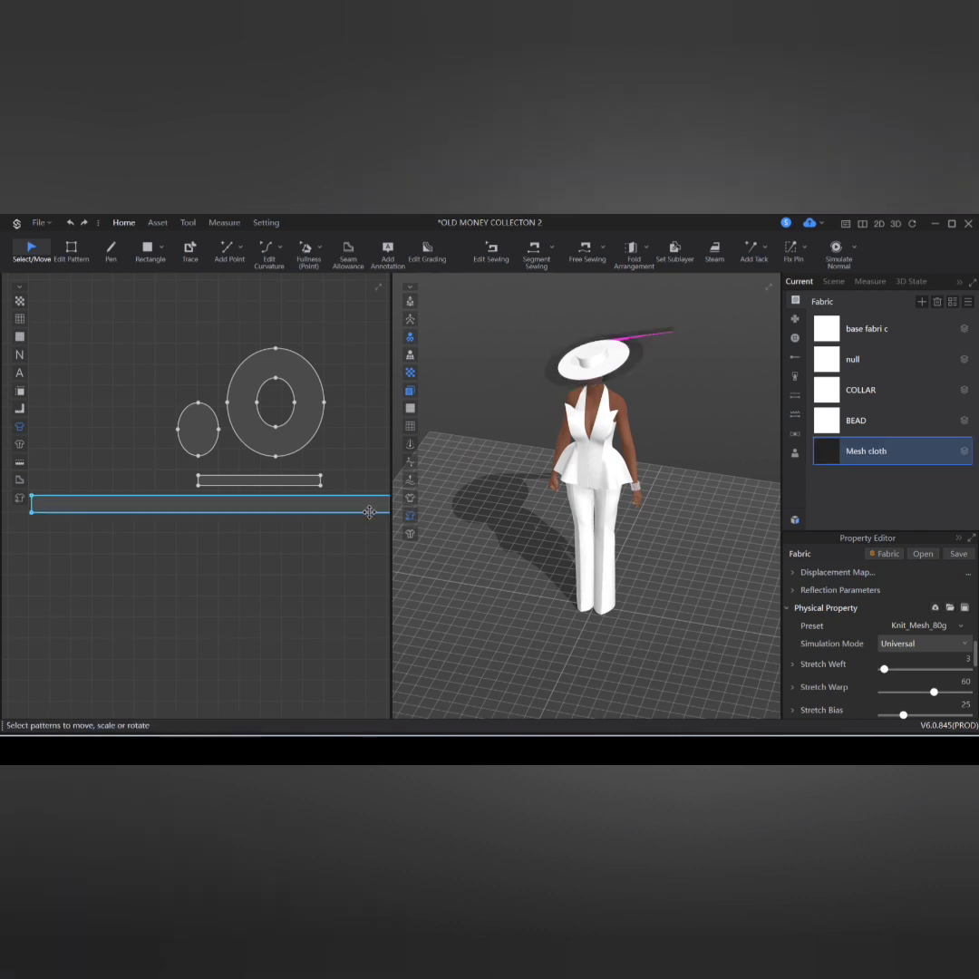
# Step: Set the Mesh cloth fabric's front texture color to white (FFFFFF)
pyautogui.scroll(-2, 874, 653)
pyautogui.scroll(-2, 874, 653)
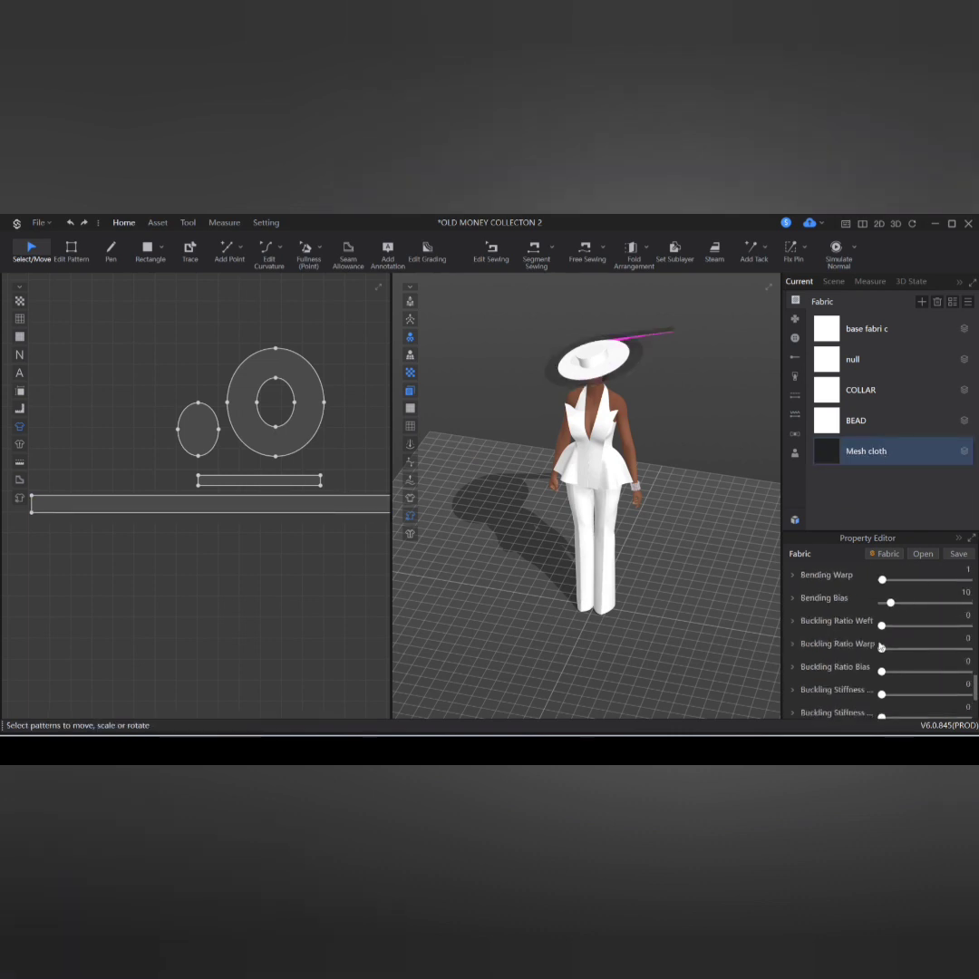
pyautogui.scroll(10, 893, 636)
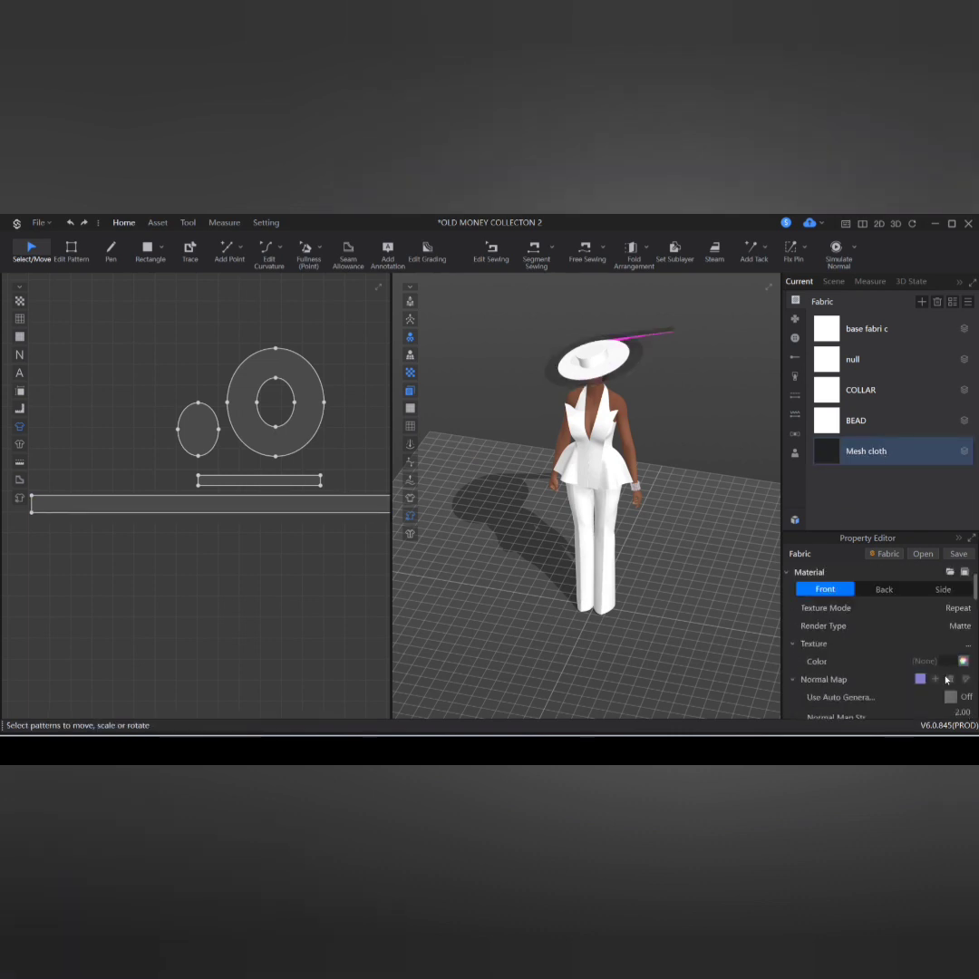
pyautogui.click(950, 661)
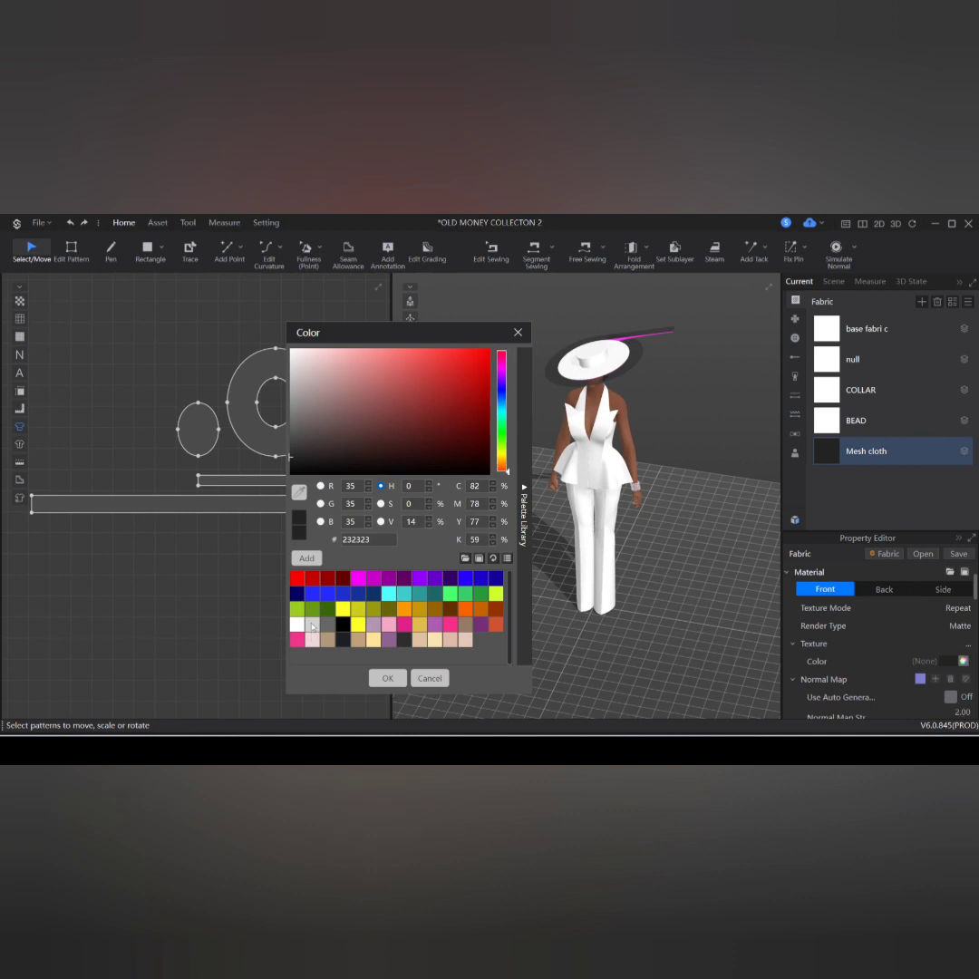
pyautogui.click(297, 623)
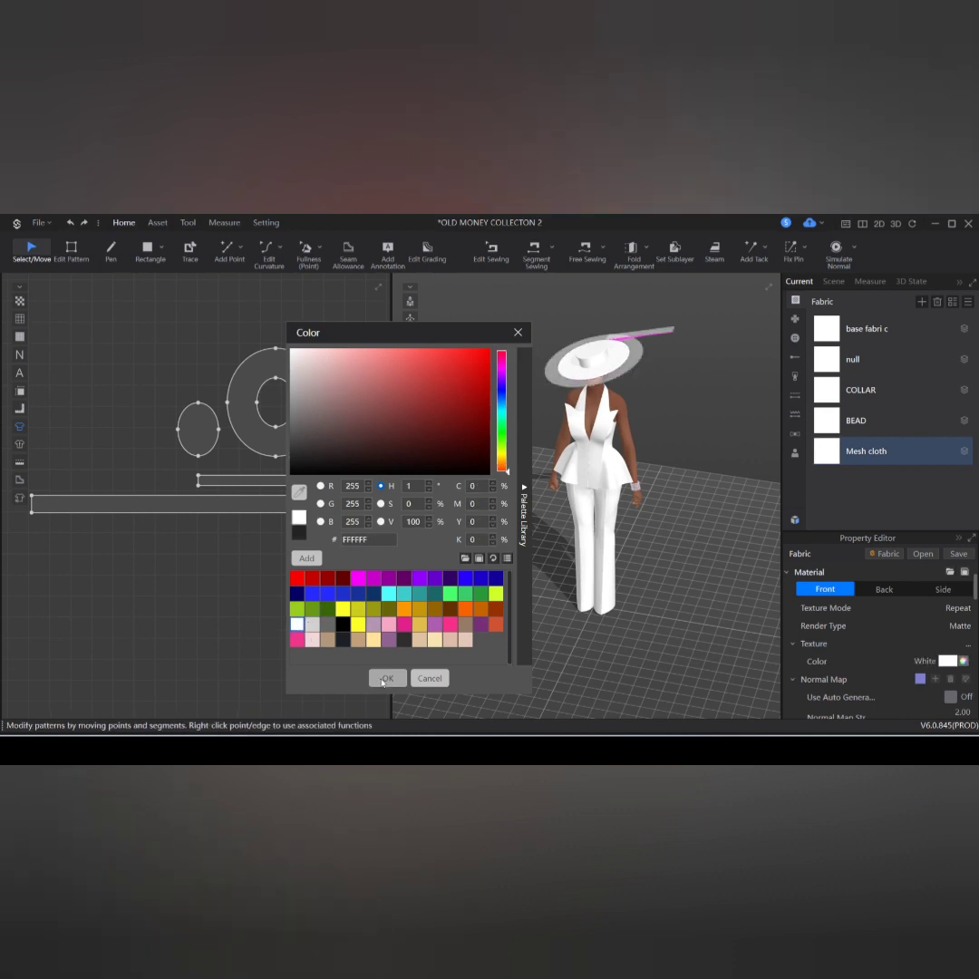
pyautogui.click(385, 680)
# Step: Curve the long strip's lower edge gently downward at its middle with Edit Curvature
pyautogui.press('2')
pyautogui.click(232, 512)
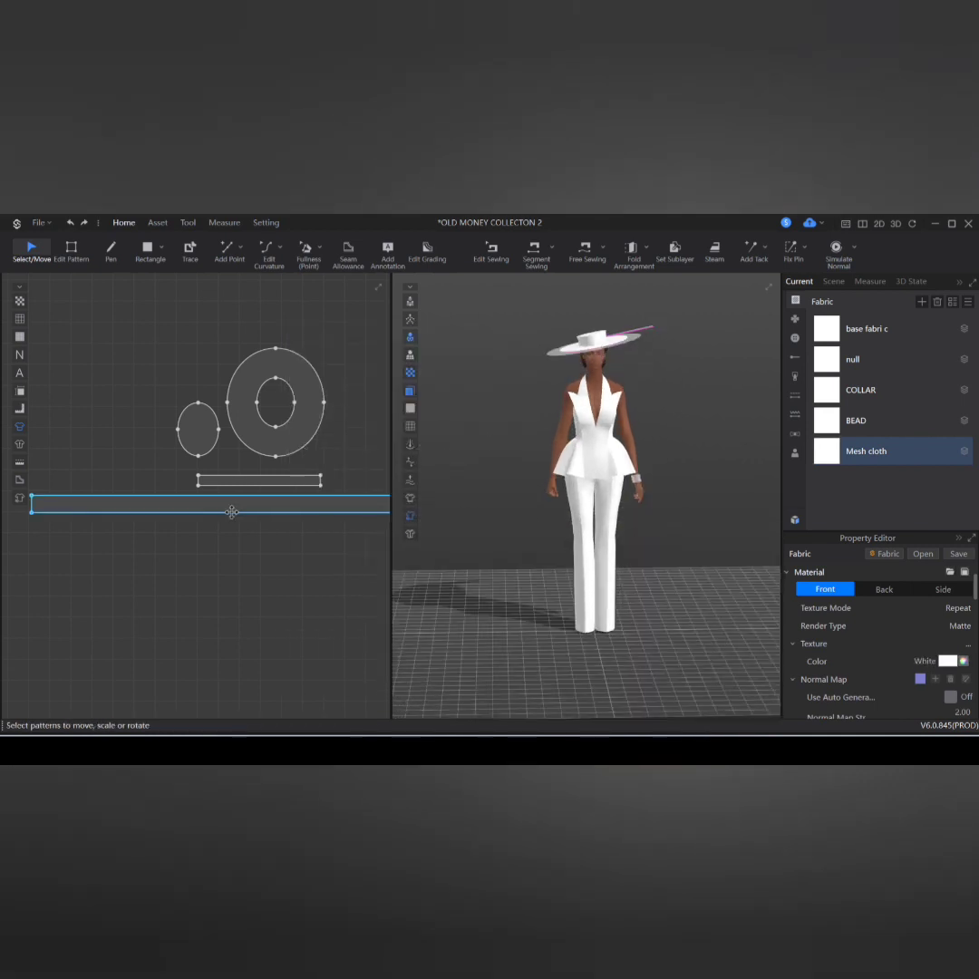
pyautogui.press('Escape')
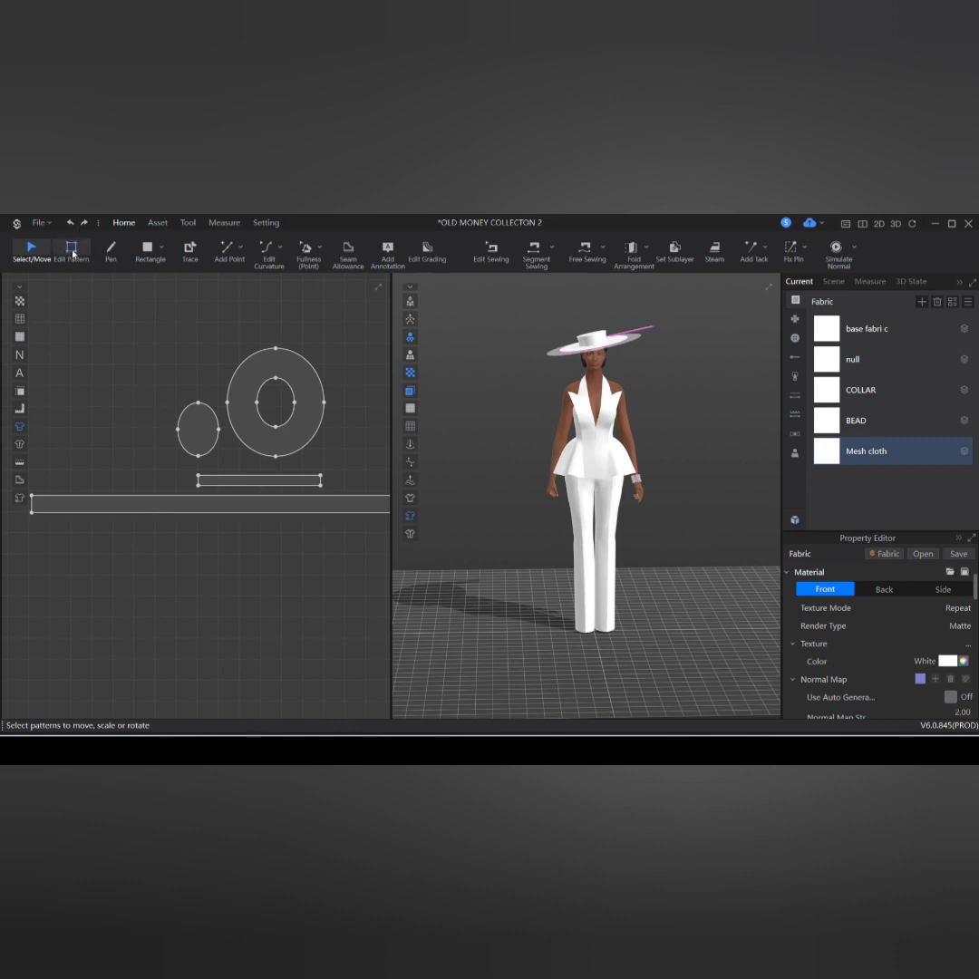
pyautogui.click(265, 256)
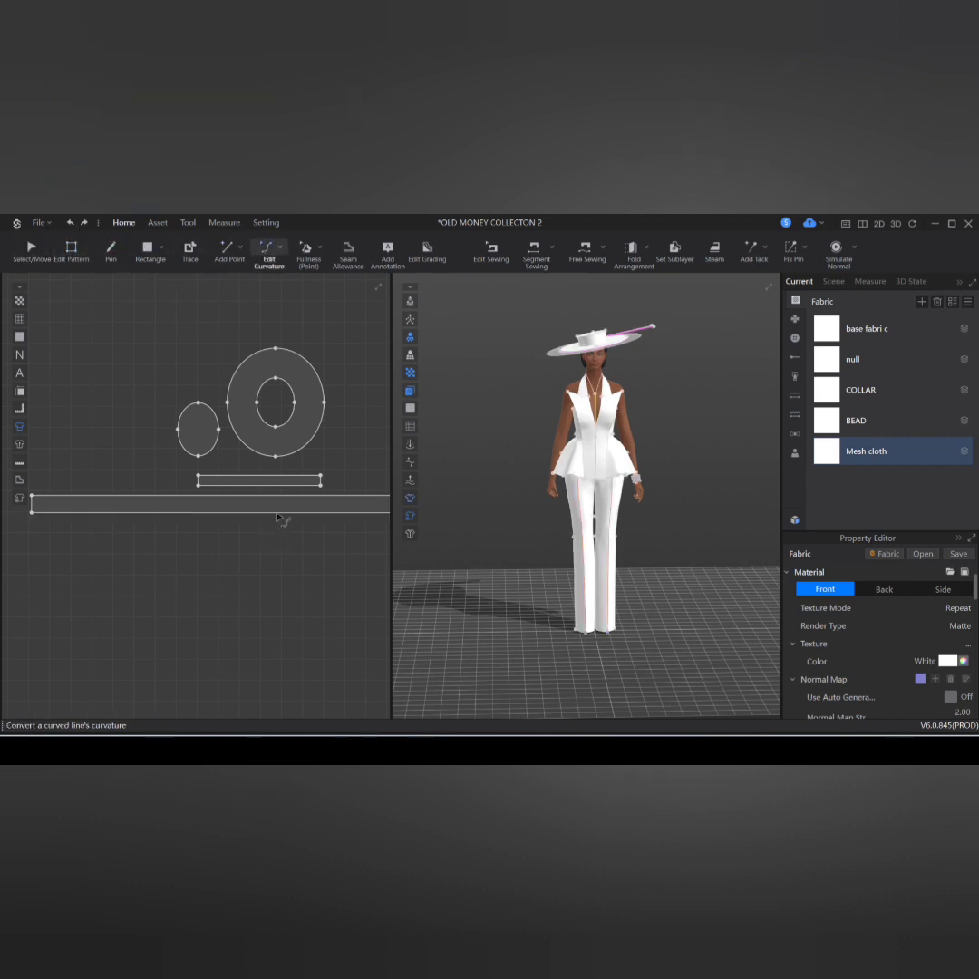
pyautogui.moveTo(272, 512); pyautogui.dragTo(279, 535)
pyautogui.scroll(-2, 280, 539)
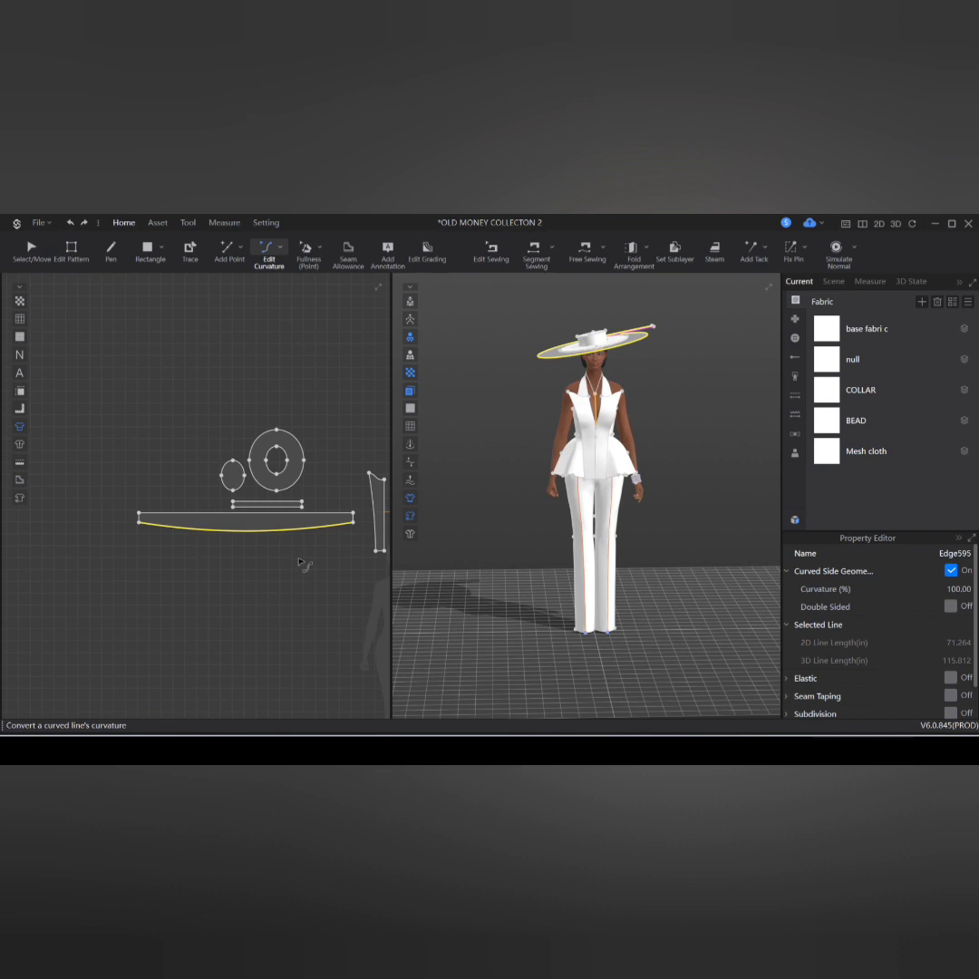
pyautogui.moveTo(305, 565); pyautogui.dragTo(235, 583, button='middle')
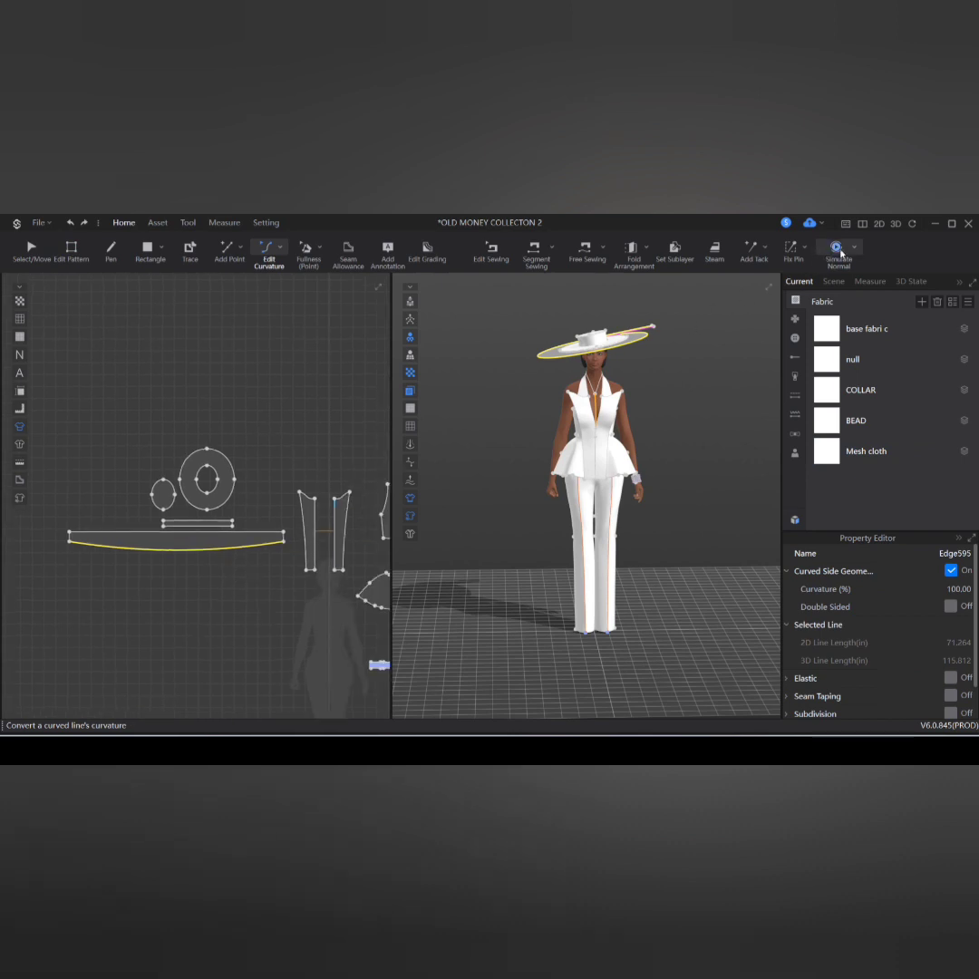
# Step: Simulate the hat, pull the mesh strip into place around the brim, and continue the simulation from a rear view
pyautogui.press('space')
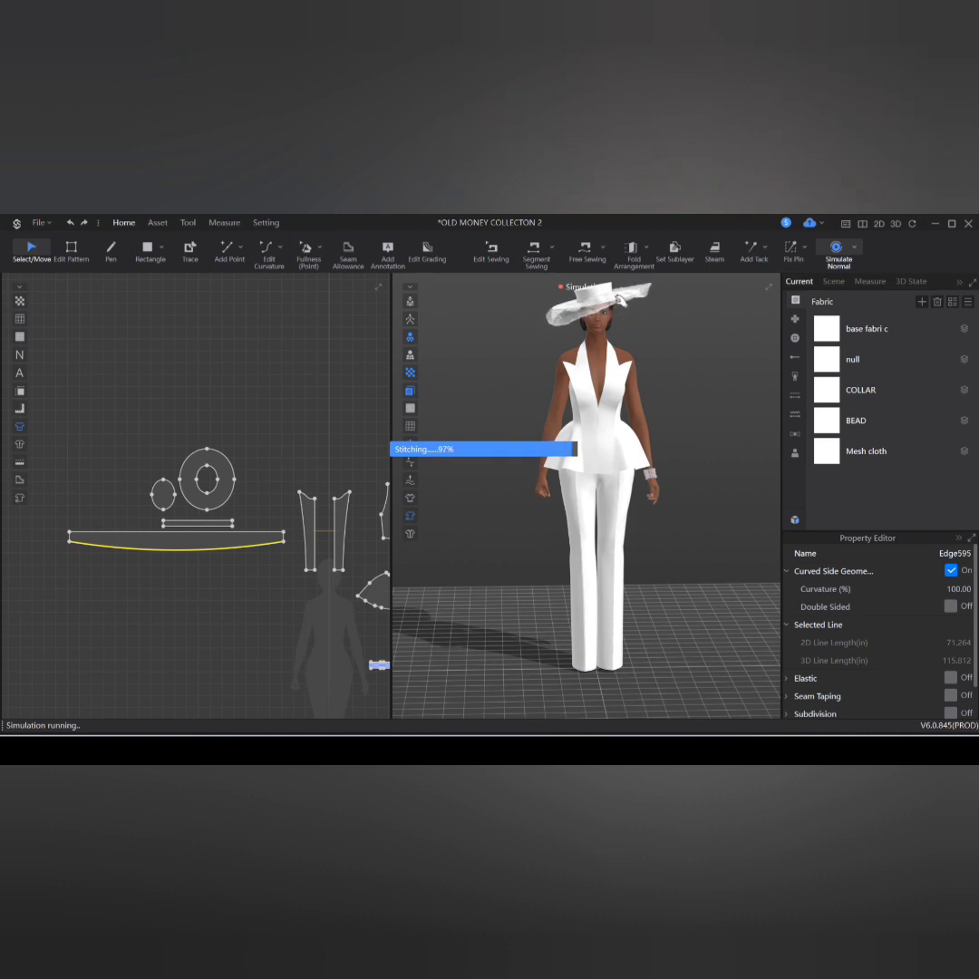
pyautogui.moveTo(613, 317); pyautogui.dragTo(646, 293)
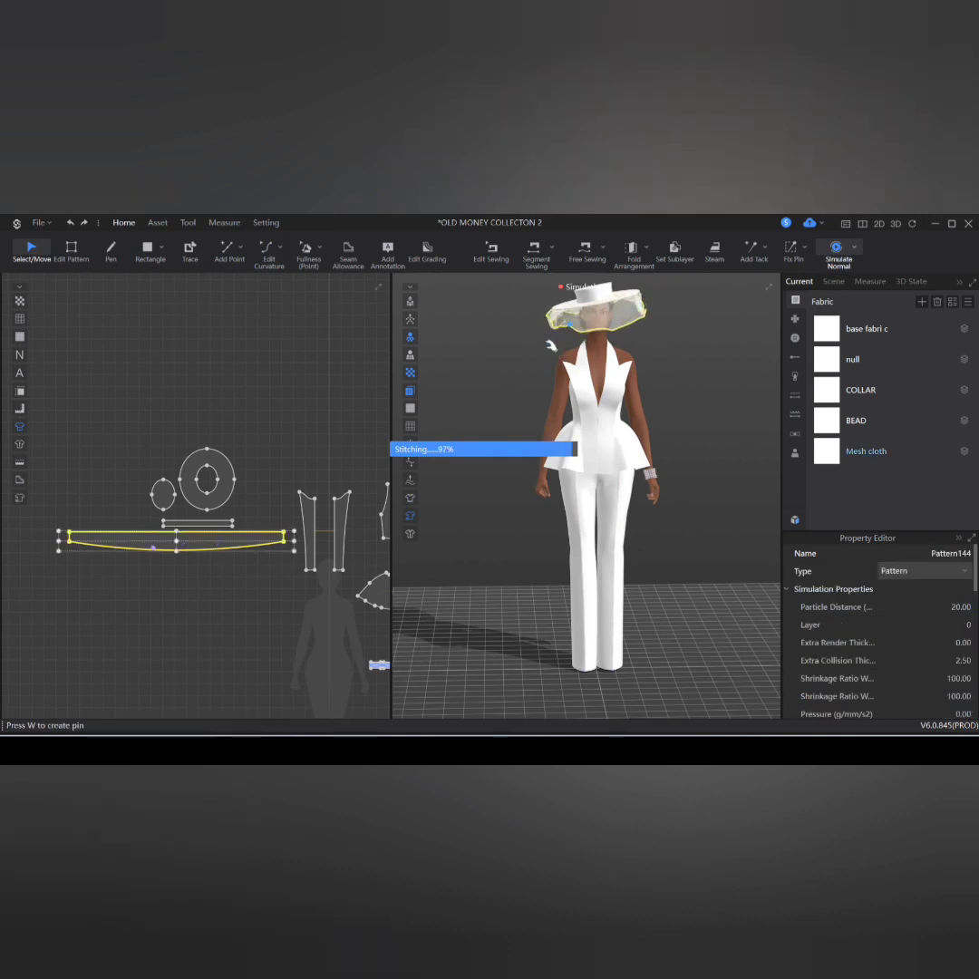
pyautogui.press('space')
pyautogui.moveTo(697, 375); pyautogui.dragTo(609, 317, button='right')
pyautogui.press('space')
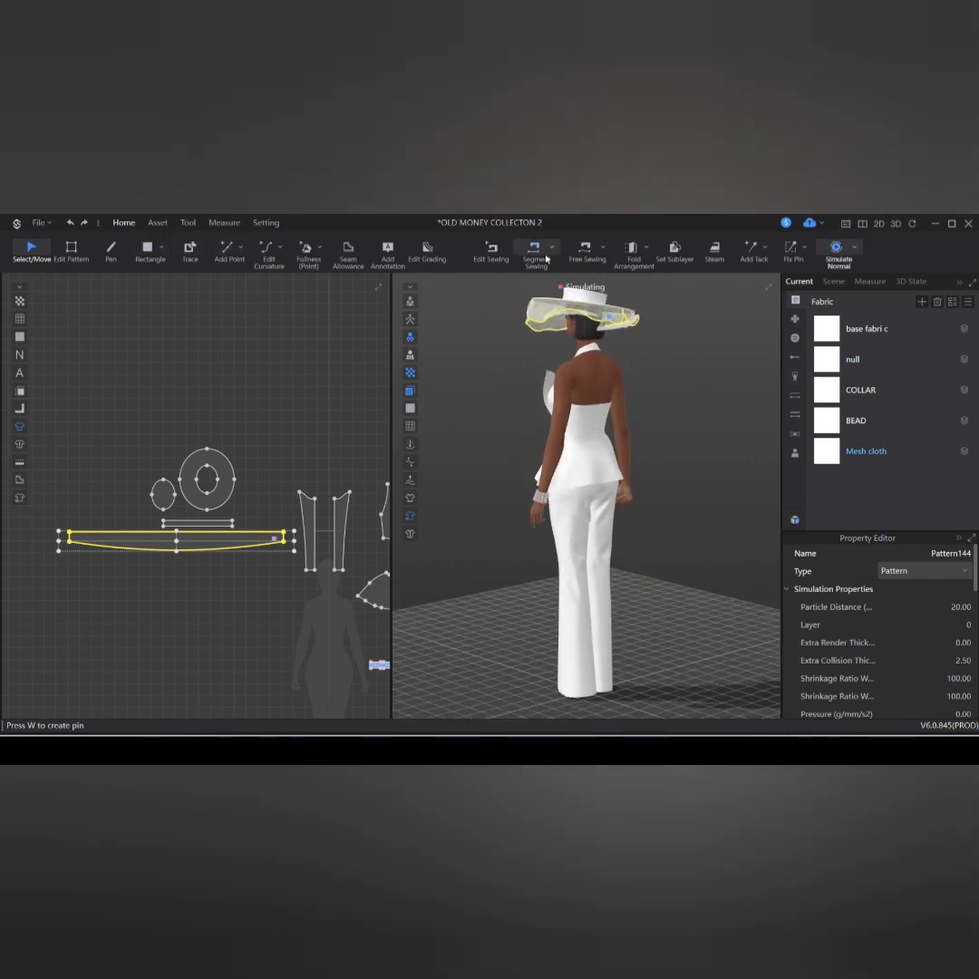
# Step: Set the Mesh cloth fabric's physical property preset to Default and check the hat from the front
pyautogui.click(914, 461)
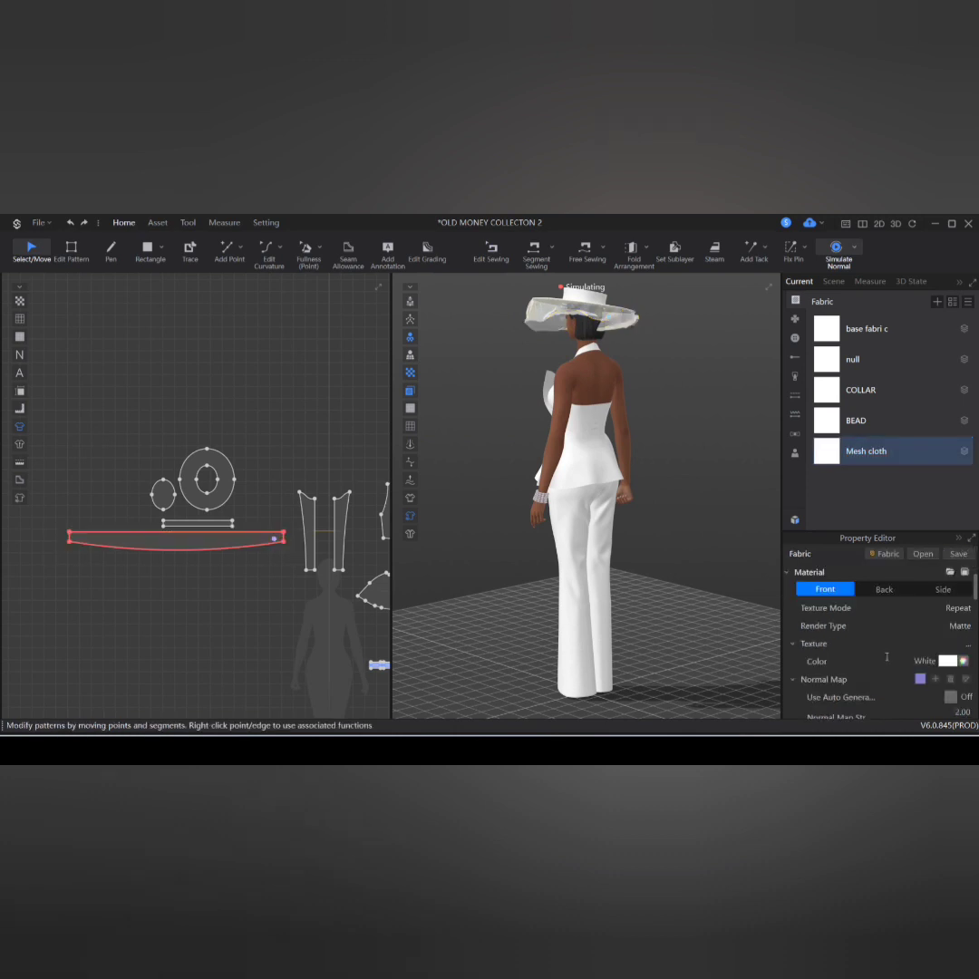
pyautogui.scroll(-3, 902, 666)
pyautogui.scroll(5, 901, 668)
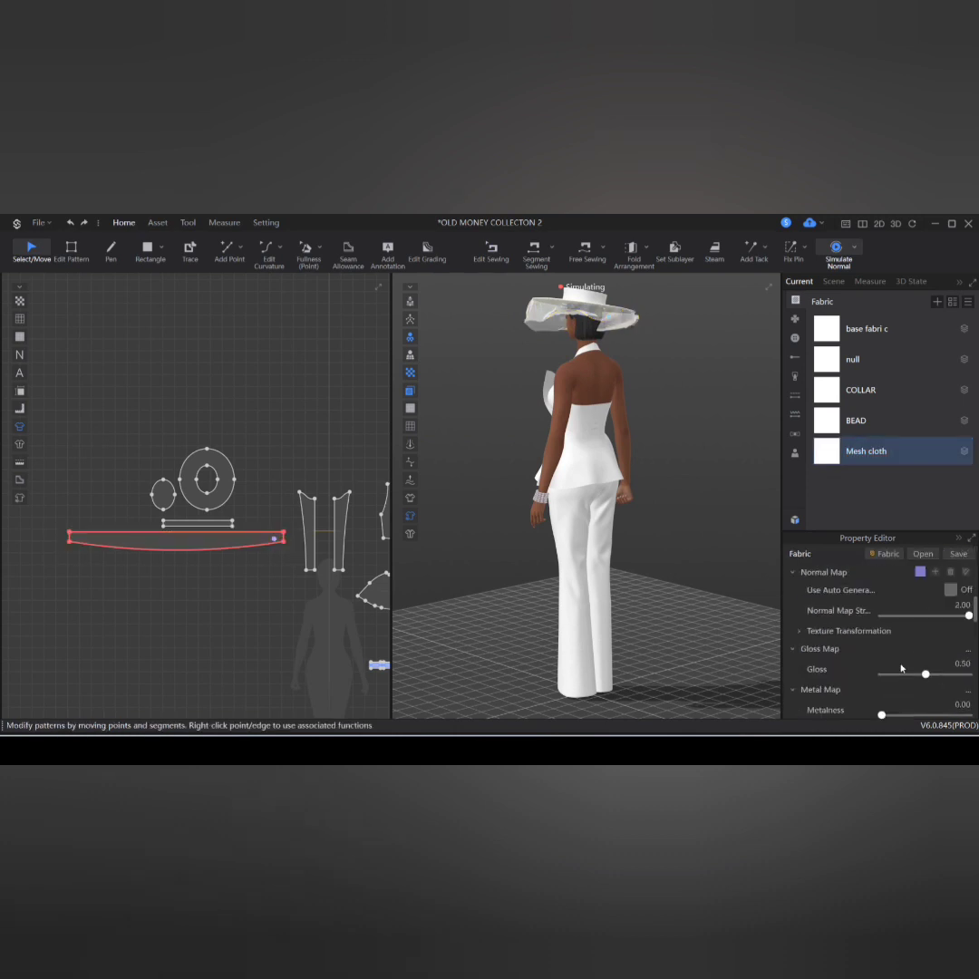
pyautogui.scroll(-8, 917, 661)
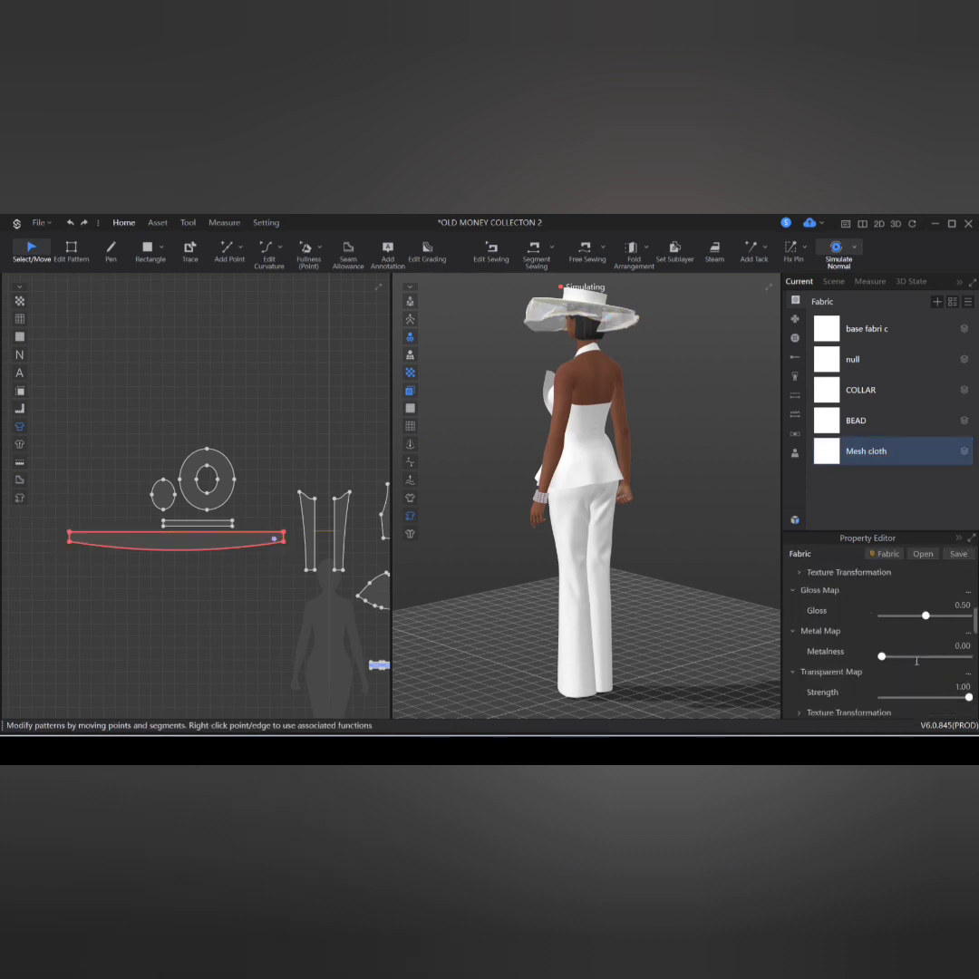
pyautogui.scroll(-2, 913, 665)
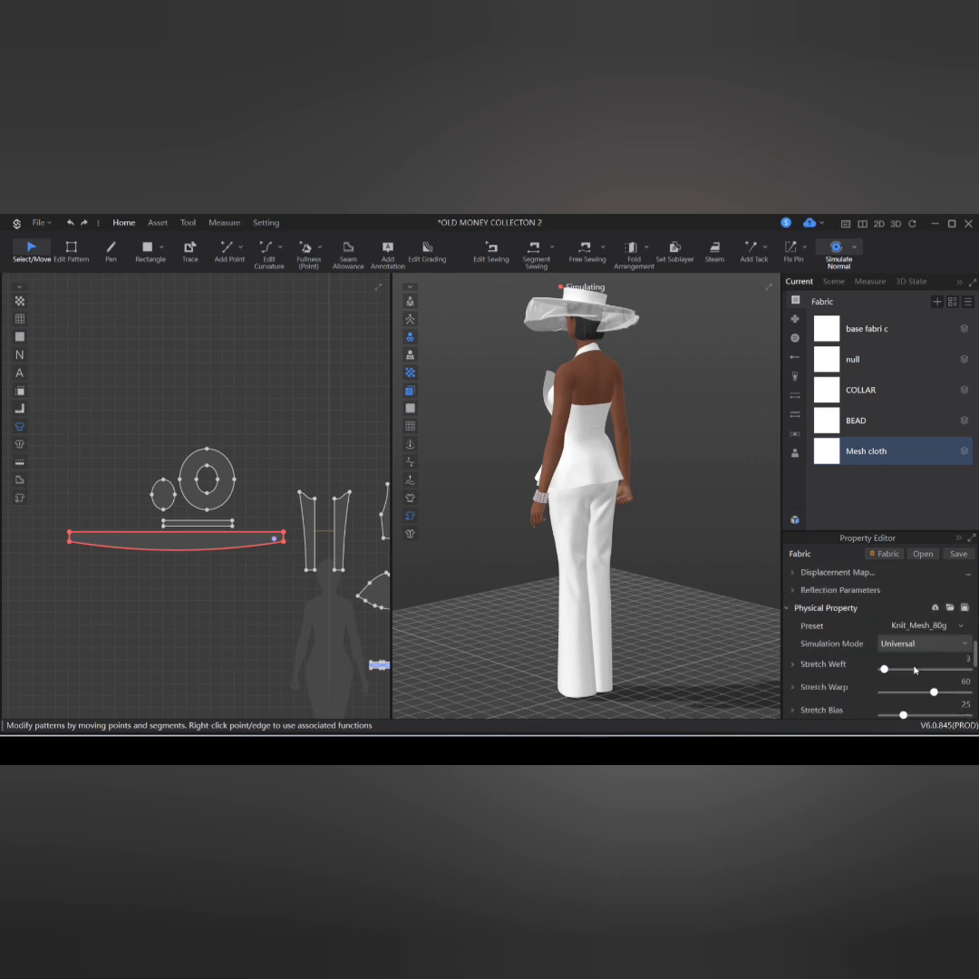
pyautogui.click(959, 632)
pyautogui.click(919, 492)
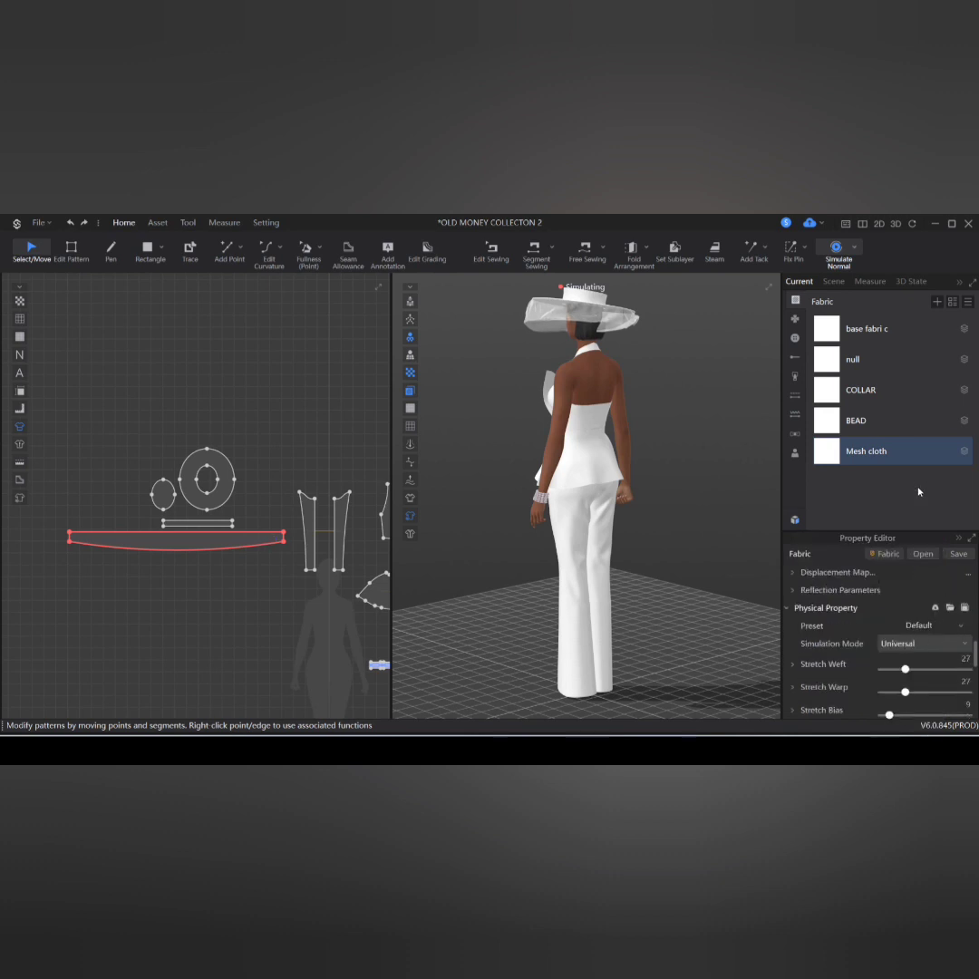
pyautogui.moveTo(565, 453); pyautogui.dragTo(747, 444, button='right')
pyautogui.scroll(-1, 45, 252)
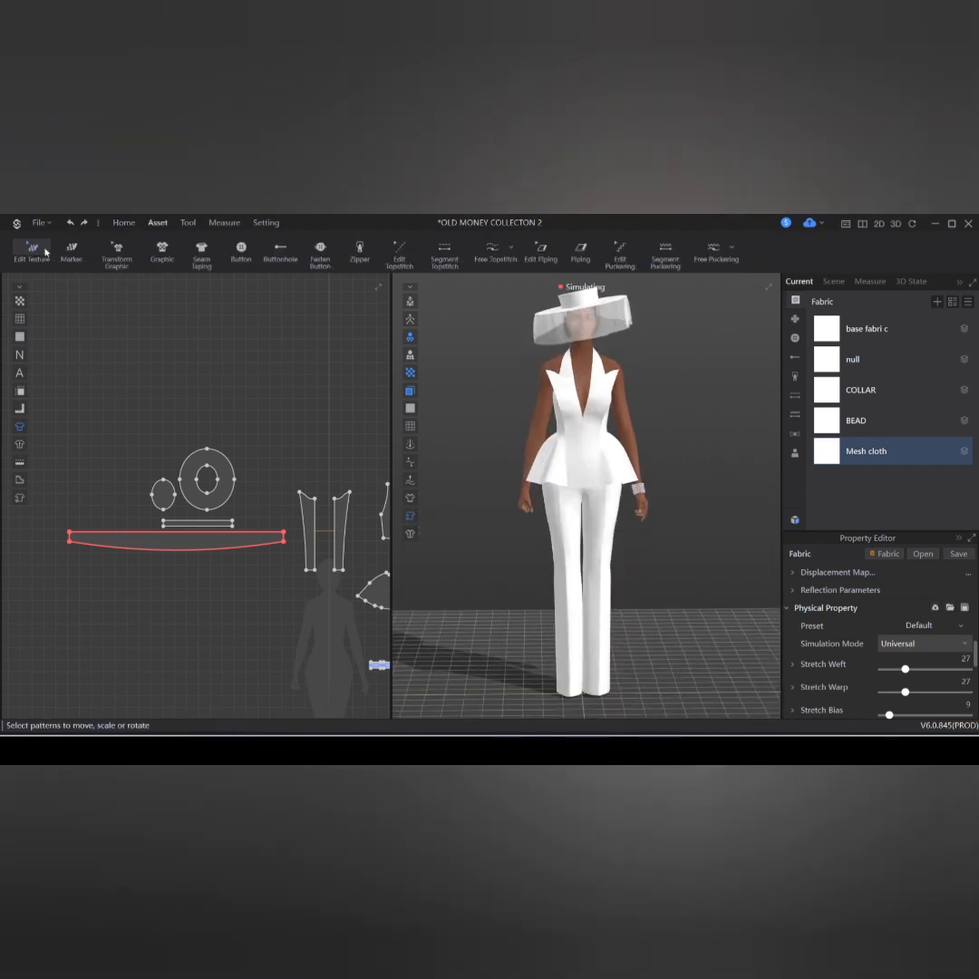
# Step: Enlarge the mesh texture on the brim strip with Edit Texture to give the net a coarser pattern
pyautogui.click(43, 263)
pyautogui.click(174, 539)
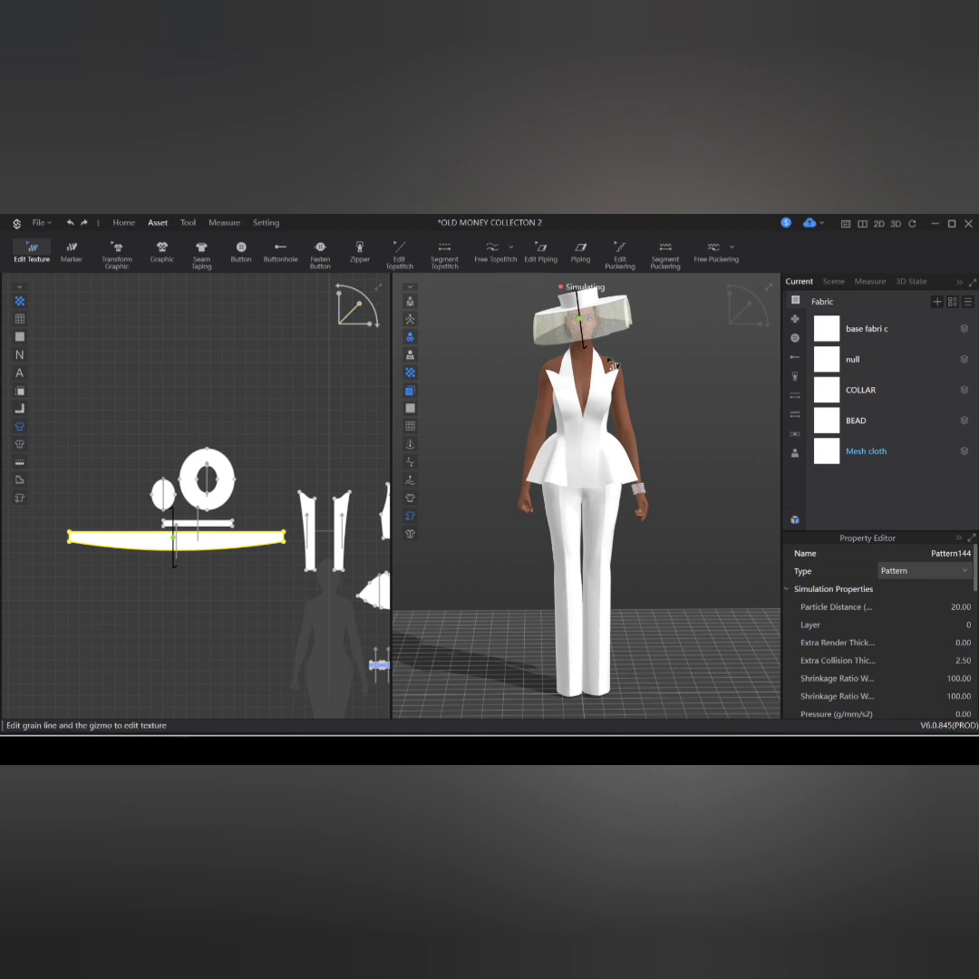
pyautogui.moveTo(610, 360); pyautogui.dragTo(605, 512, button='middle')
pyautogui.scroll(-3, 613, 415)
pyautogui.scroll(4, 613, 414)
pyautogui.scroll(1, 613, 414)
pyautogui.scroll(3, 606, 488)
pyautogui.moveTo(249, 448); pyautogui.dragTo(161, 604, button='middle')
pyautogui.scroll(2, 161, 605)
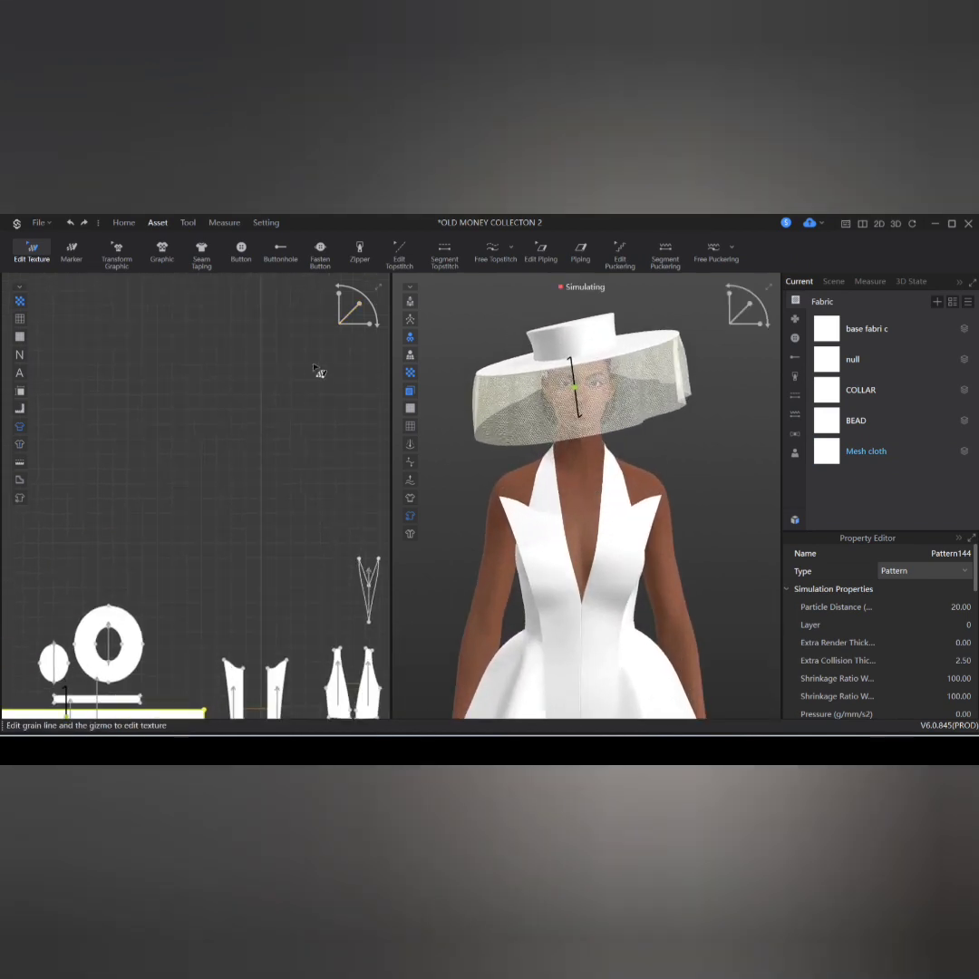
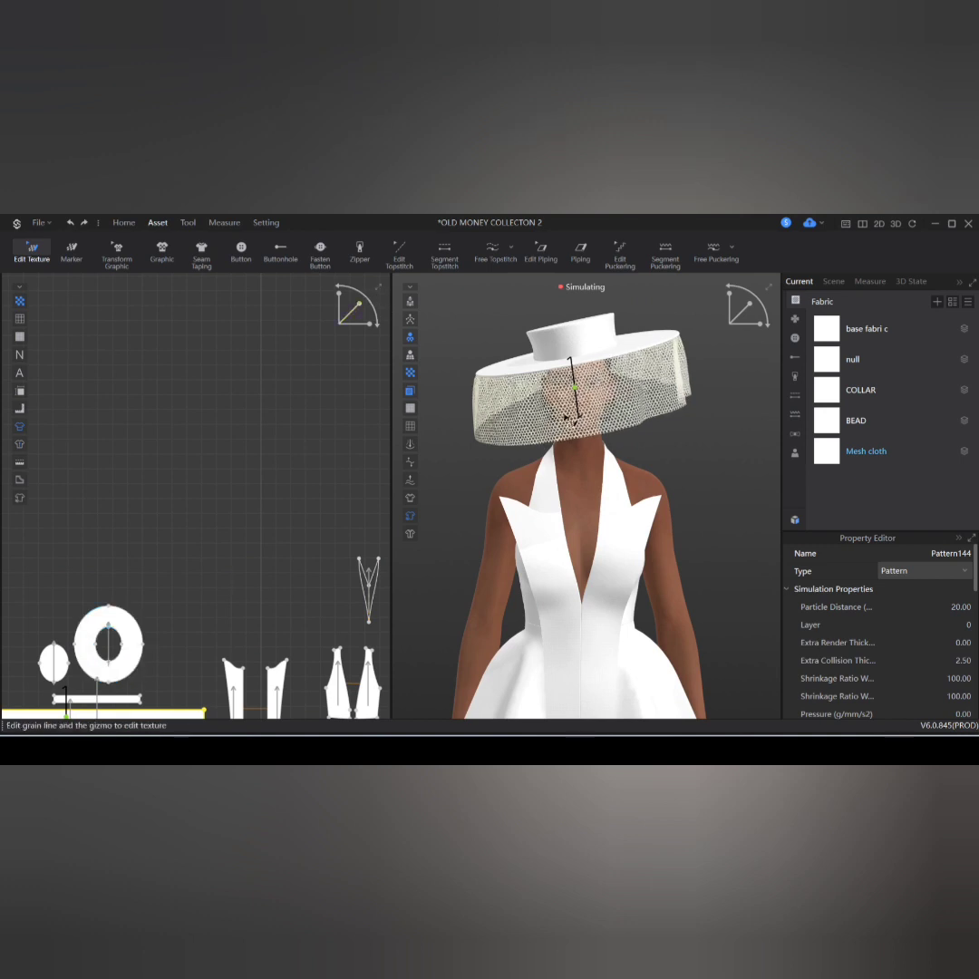
pyautogui.scroll(-3, 571, 421)
pyautogui.moveTo(593, 451)
pyautogui.mouseDown(button='right')
pyautogui.moveTo(332, 452)
pyautogui.moveTo(598, 451)
pyautogui.mouseUp(button='right')
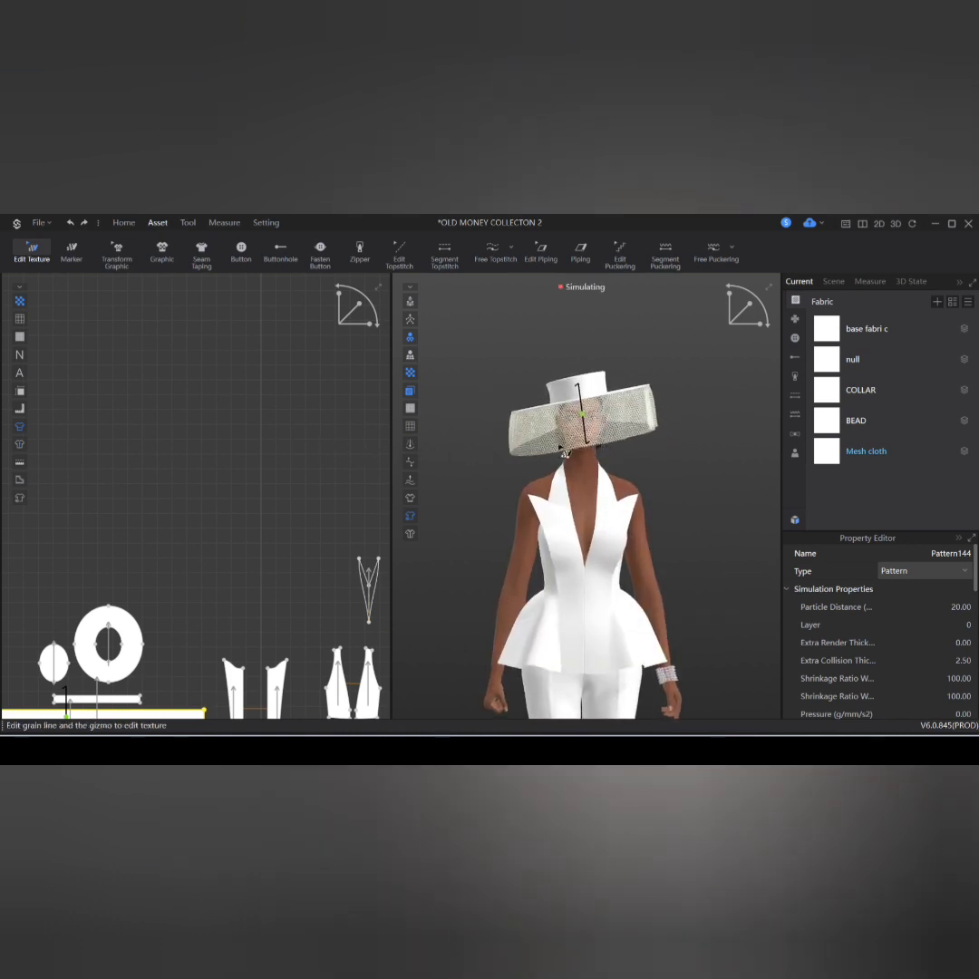
pyautogui.scroll(-3, 290, 458)
pyautogui.scroll(3, 255, 532)
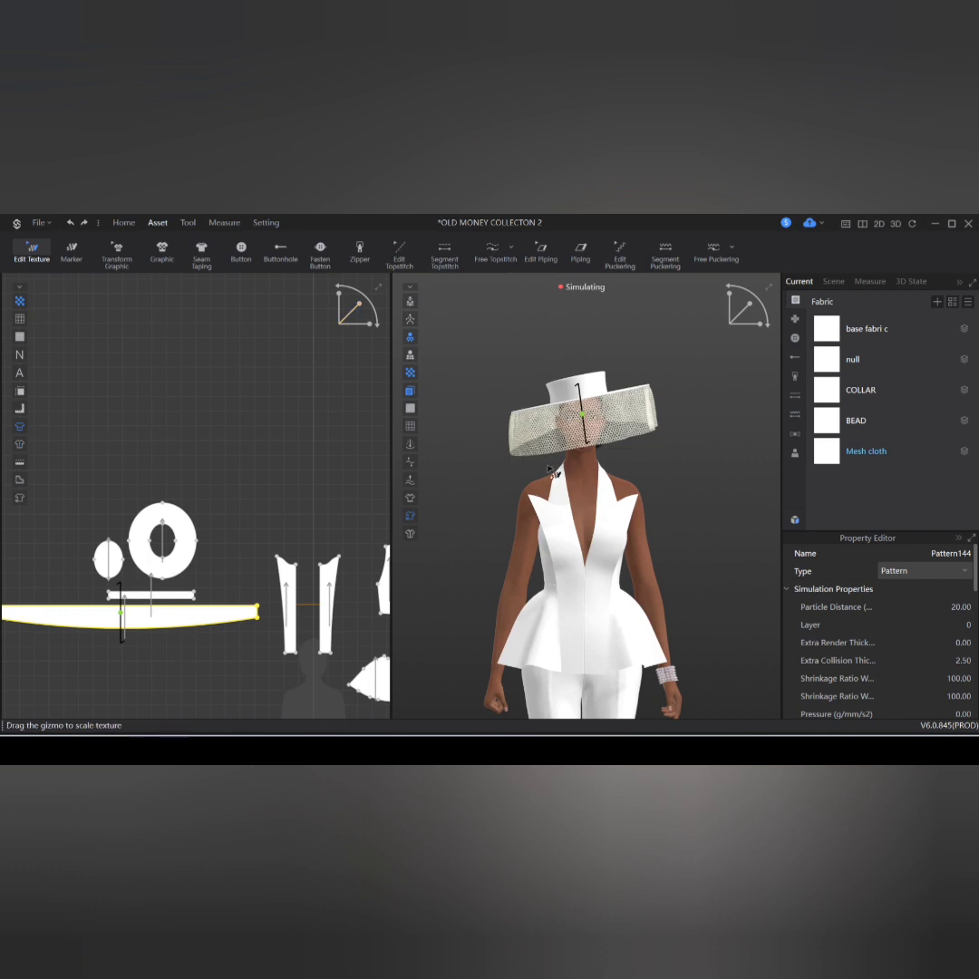
pyautogui.scroll(-2, 181, 422)
pyautogui.moveTo(291, 440); pyautogui.dragTo(265, 418, button='middle')
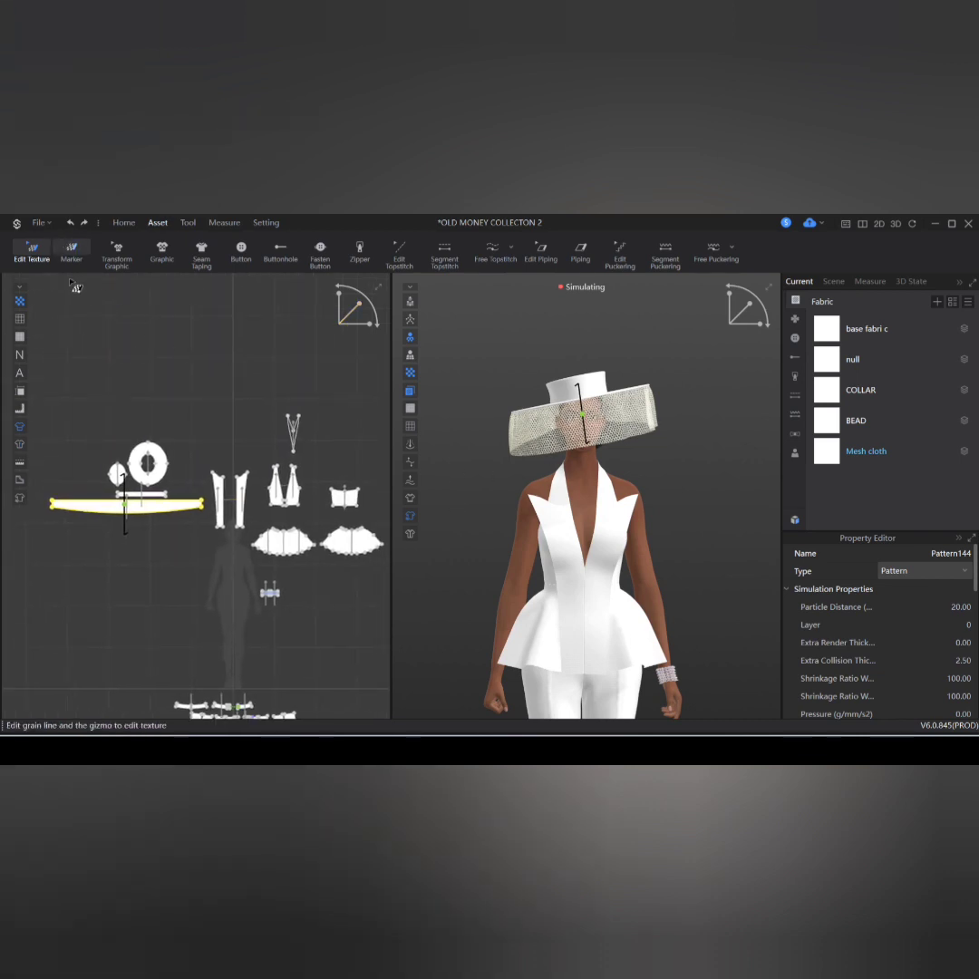
# Step: Lengthen the mesh brim strip by stretching its outline at one end and simulate the hat
pyautogui.click(38, 265)
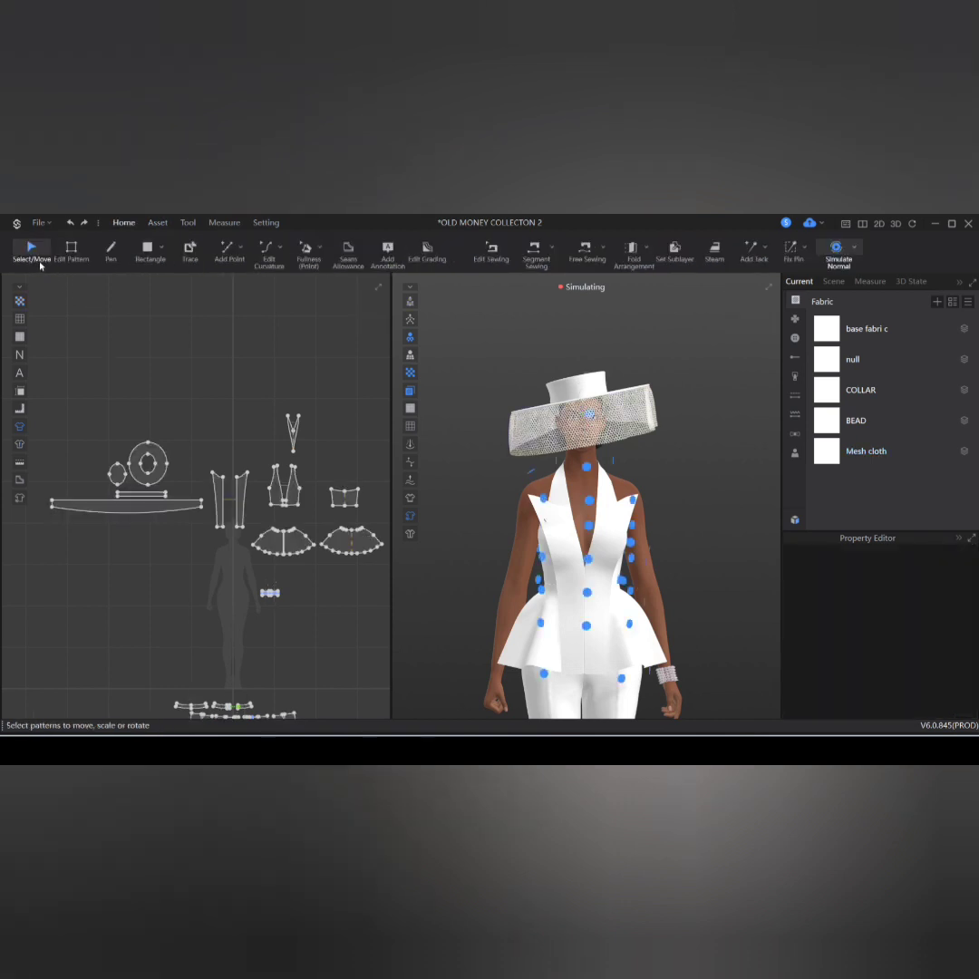
pyautogui.press('space')
pyautogui.moveTo(647, 455); pyautogui.dragTo(511, 462, button='right')
pyautogui.moveTo(577, 462); pyautogui.dragTo(393, 461, button='right')
pyautogui.press('space')
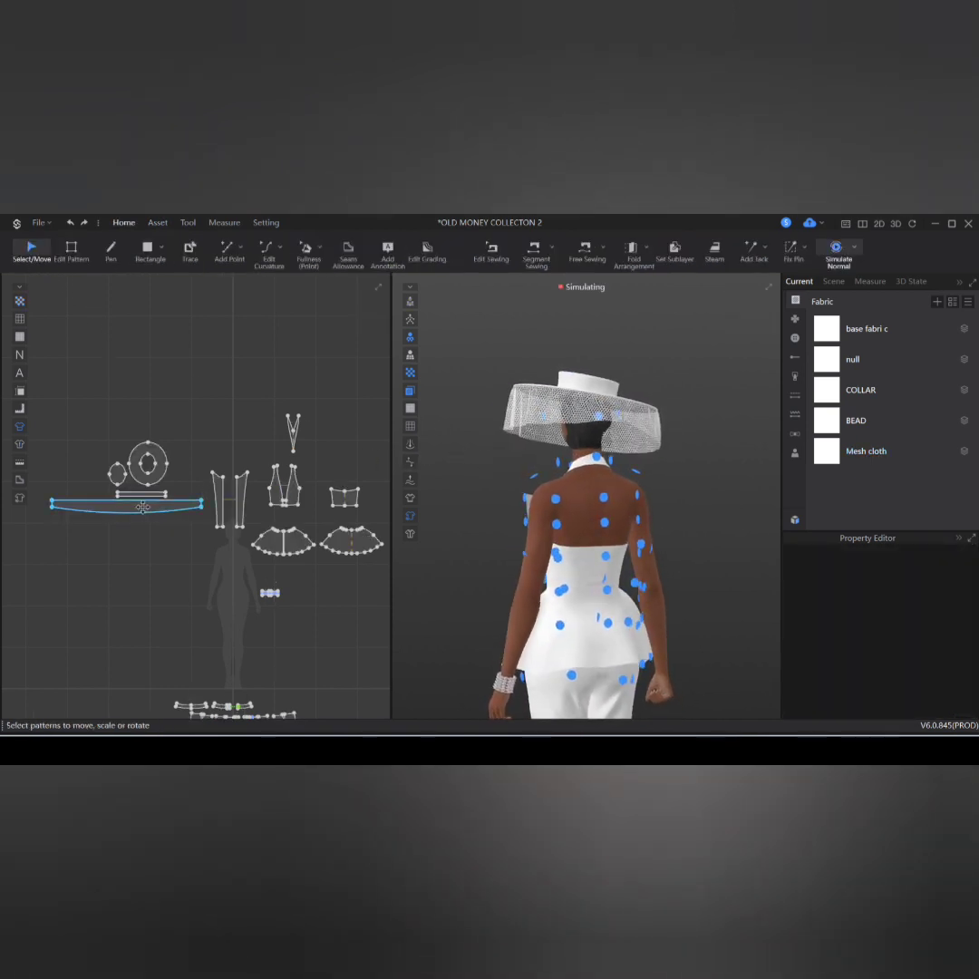
pyautogui.click(149, 524)
pyautogui.scroll(3, 91, 505)
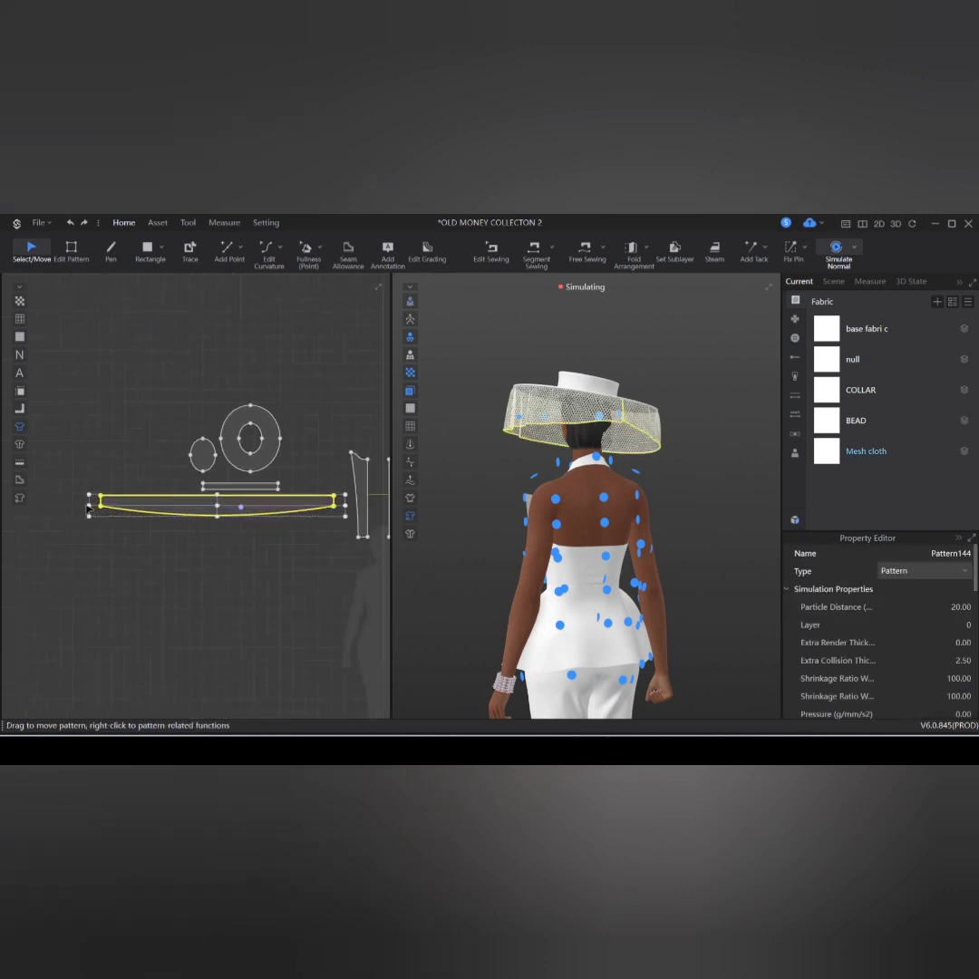
pyautogui.moveTo(70, 505); pyautogui.dragTo(49, 508)
pyautogui.click(834, 252)
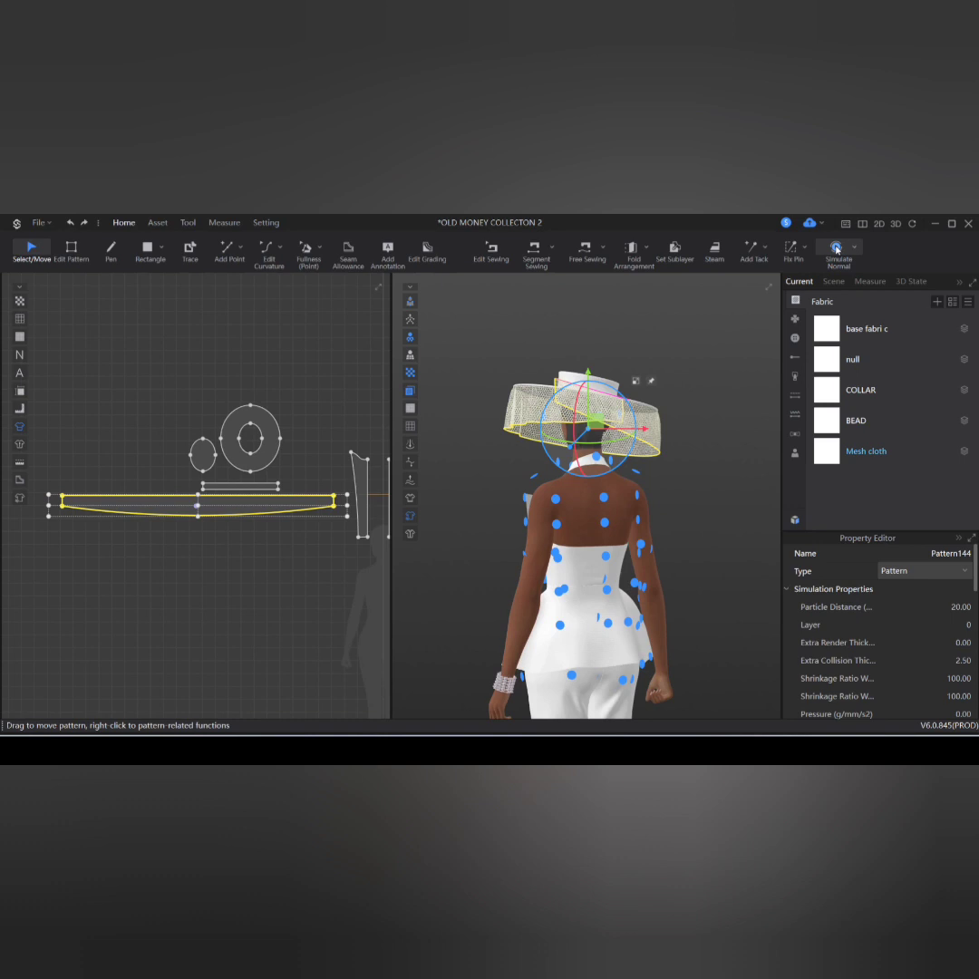
pyautogui.click(836, 250)
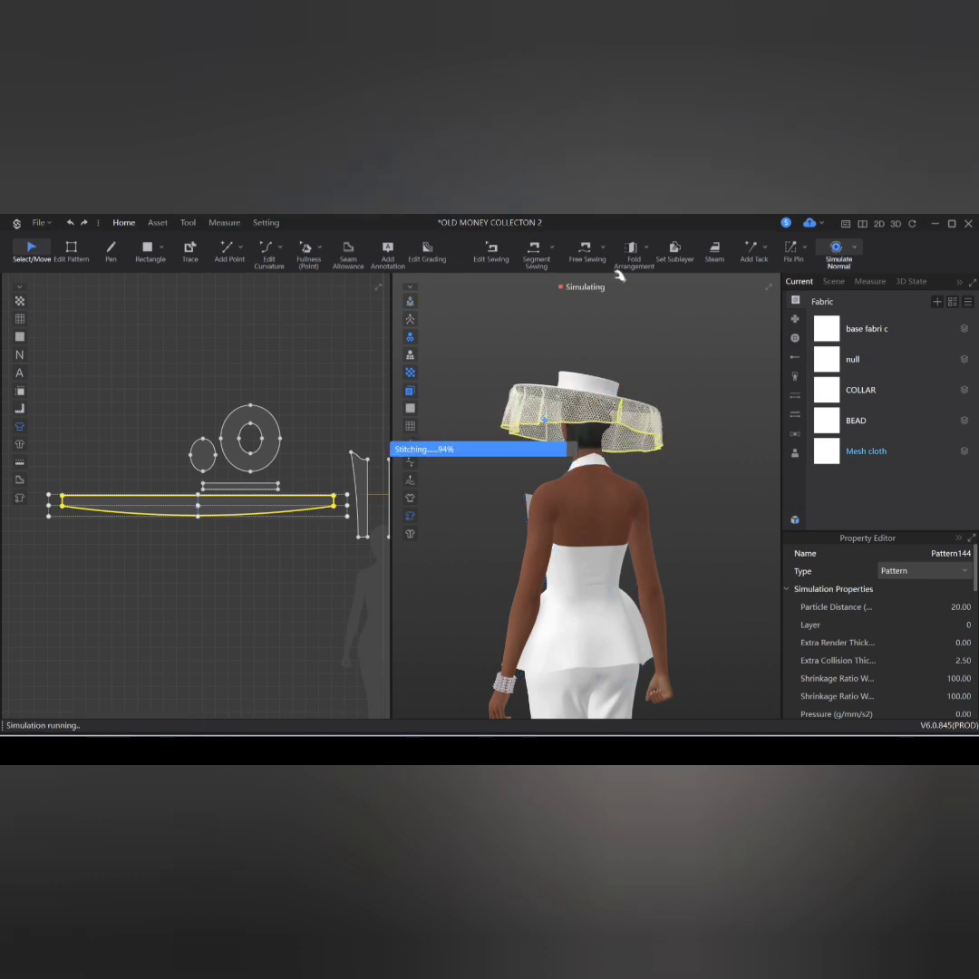
# Step: Sew the two short ends of the mesh strip together with Segment Sewing and simulate to close it around the brim
pyautogui.click(536, 250)
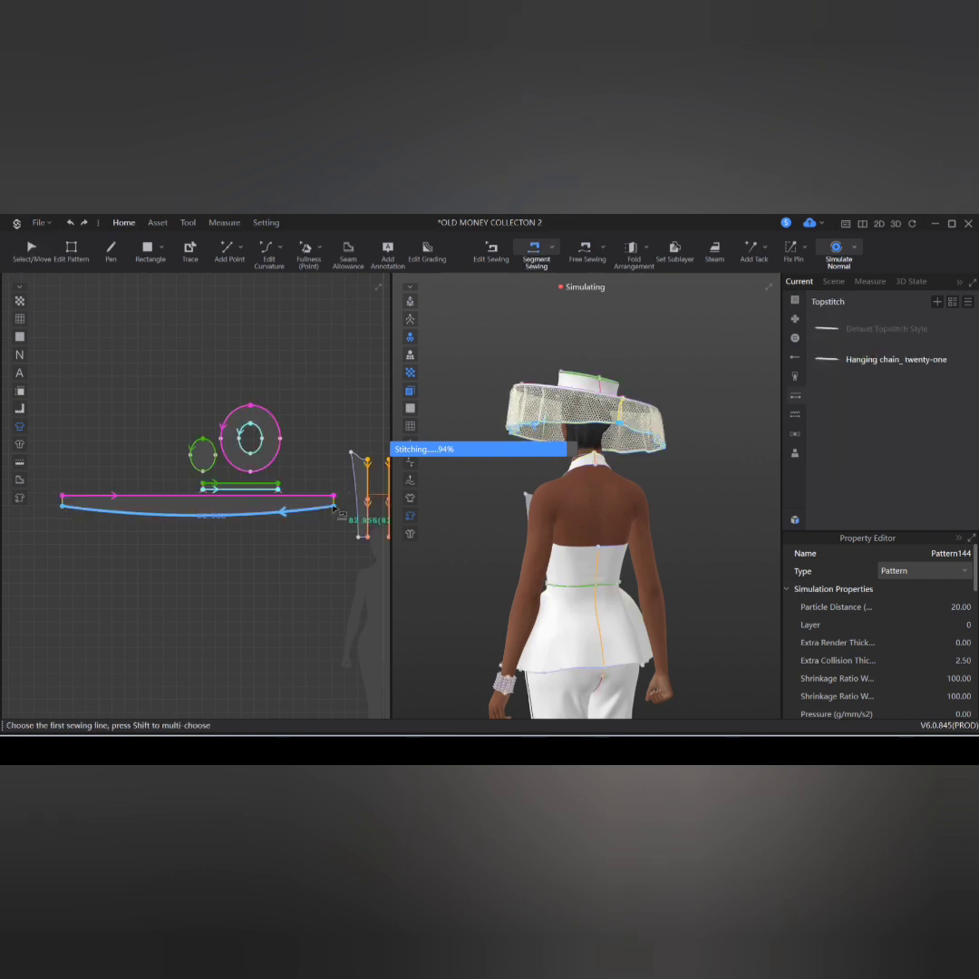
pyautogui.click(65, 509)
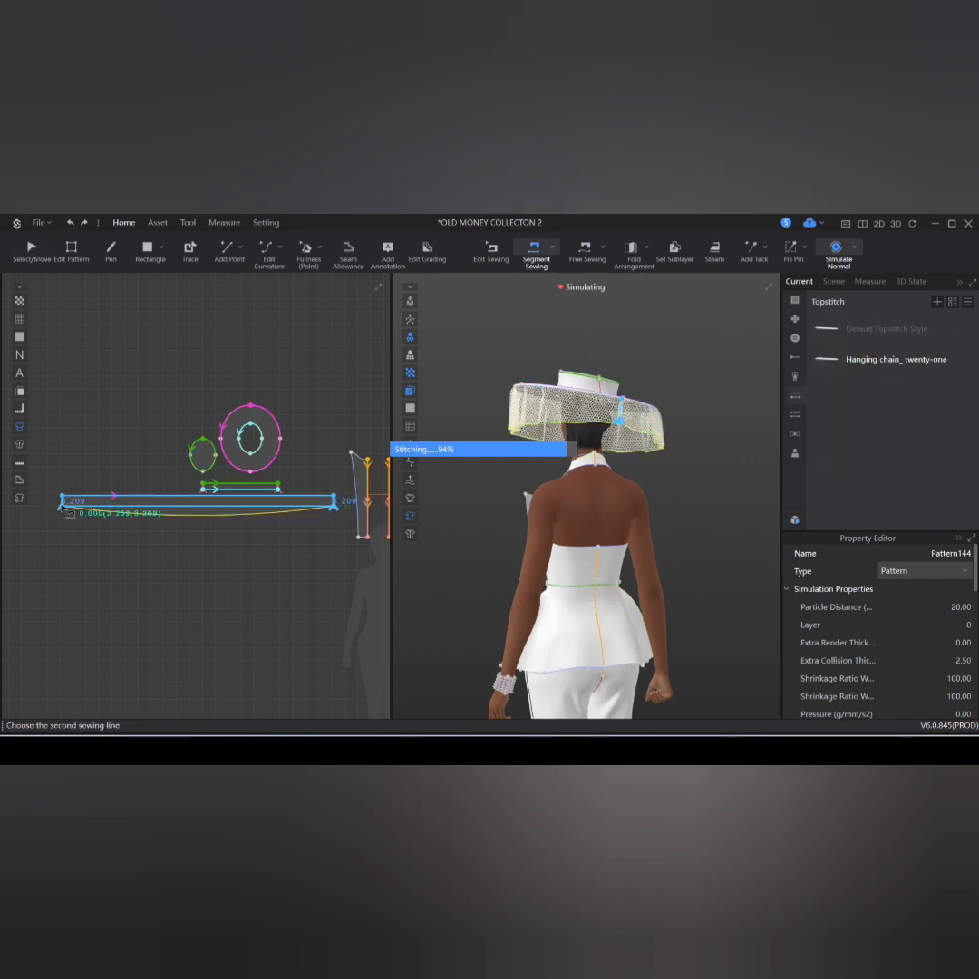
pyautogui.click(838, 252)
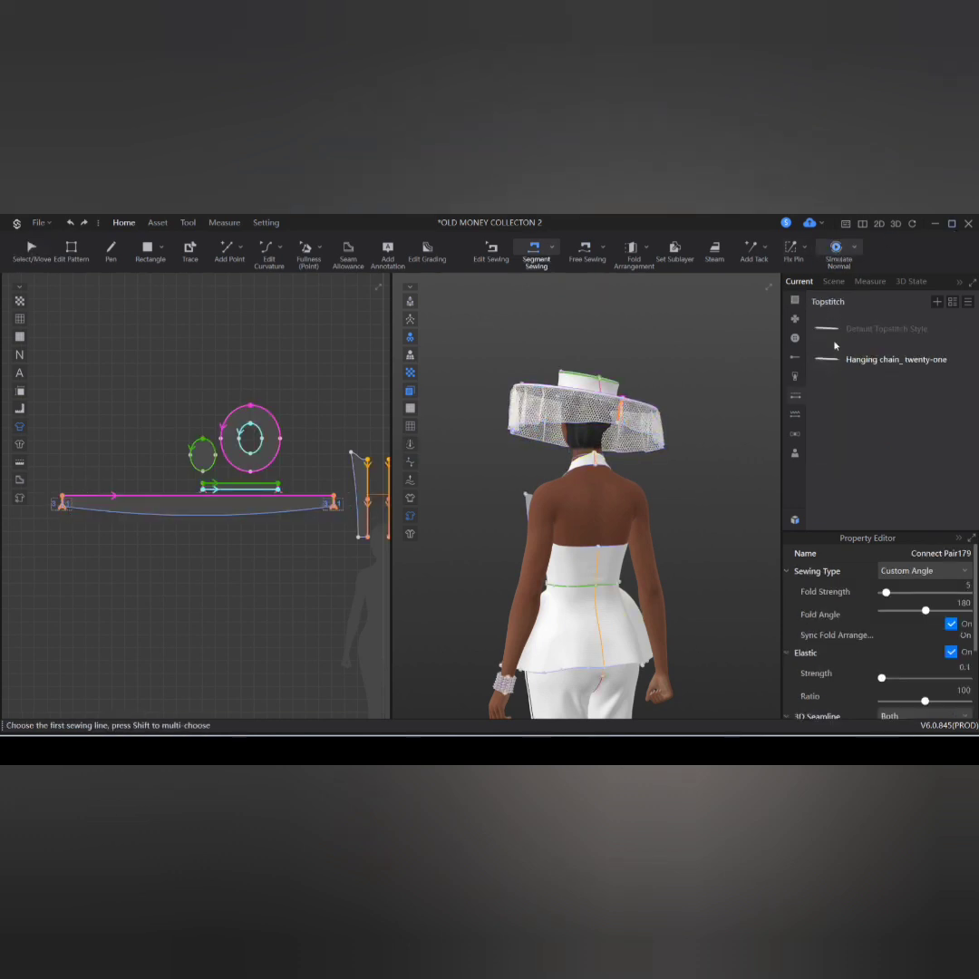
pyautogui.press('space')
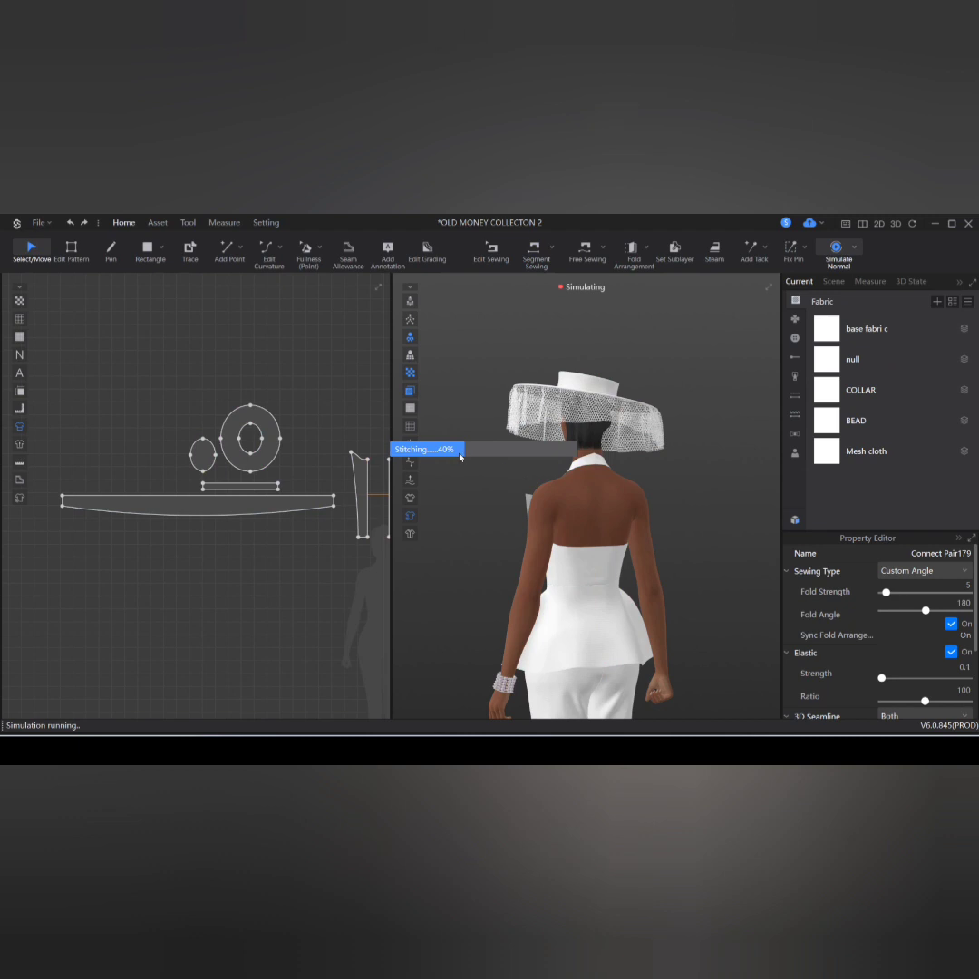
pyautogui.moveTo(499, 478); pyautogui.dragTo(759, 491, button='right')
# Step: Add the Bow_11 trim from the Resource Library's Bow folder to the current garment
pyautogui.click(796, 522)
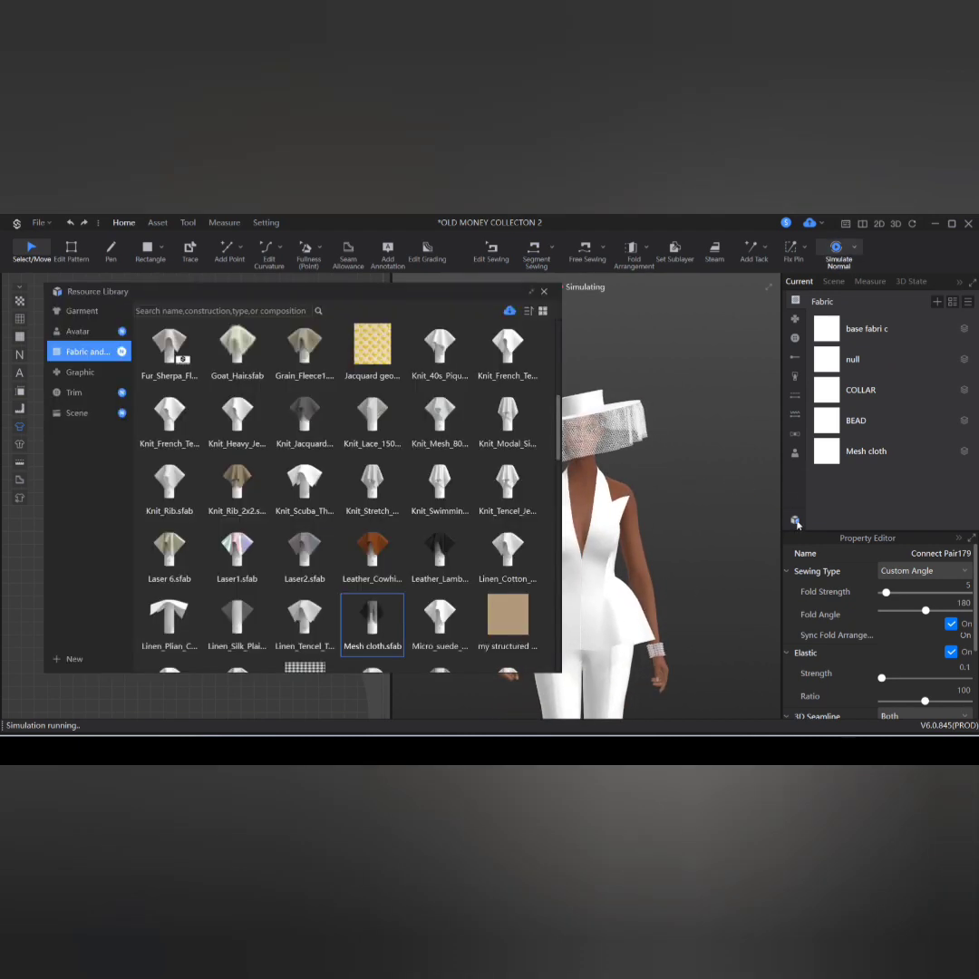
pyautogui.click(74, 391)
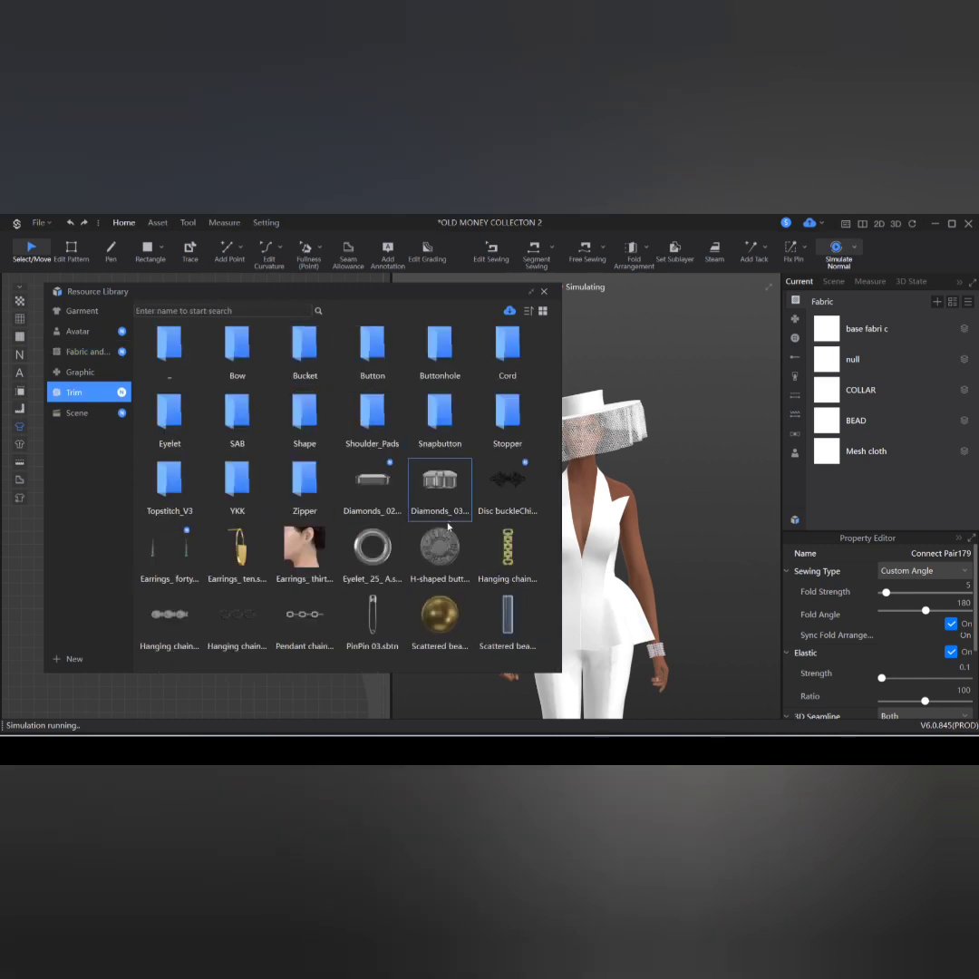
pyautogui.doubleClick(236, 346)
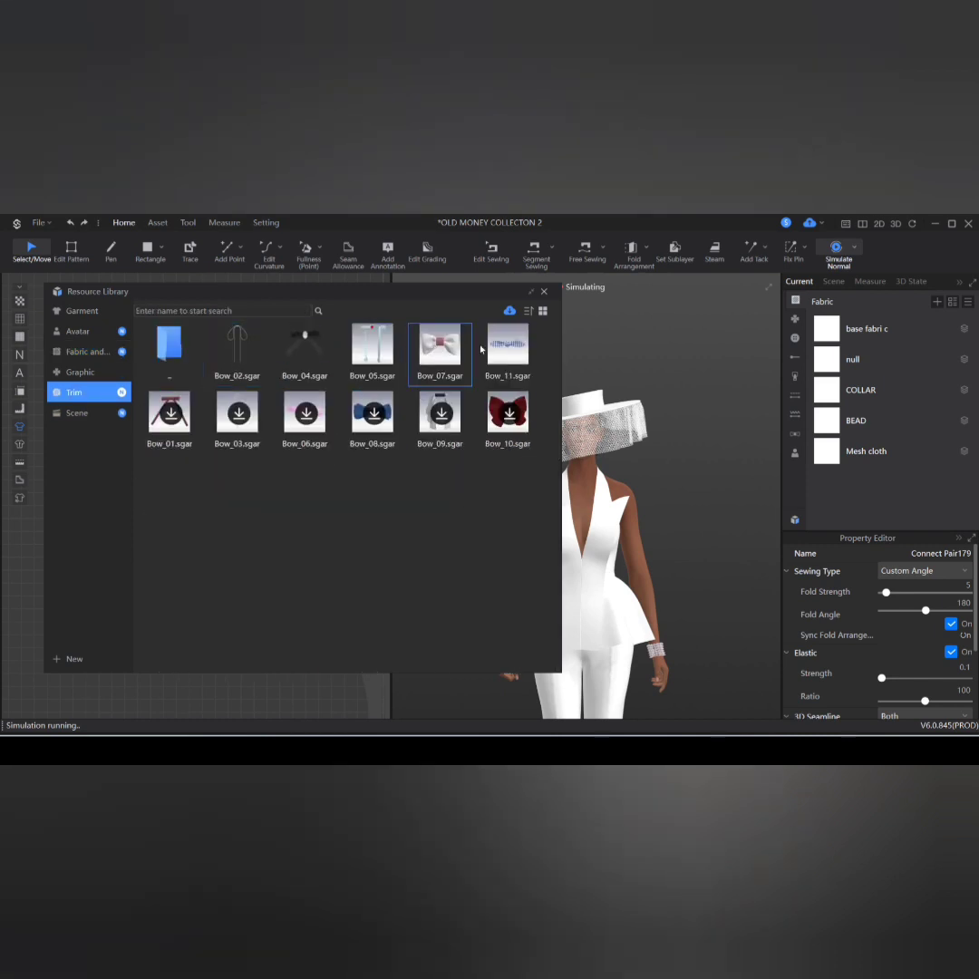
pyautogui.doubleClick(507, 361)
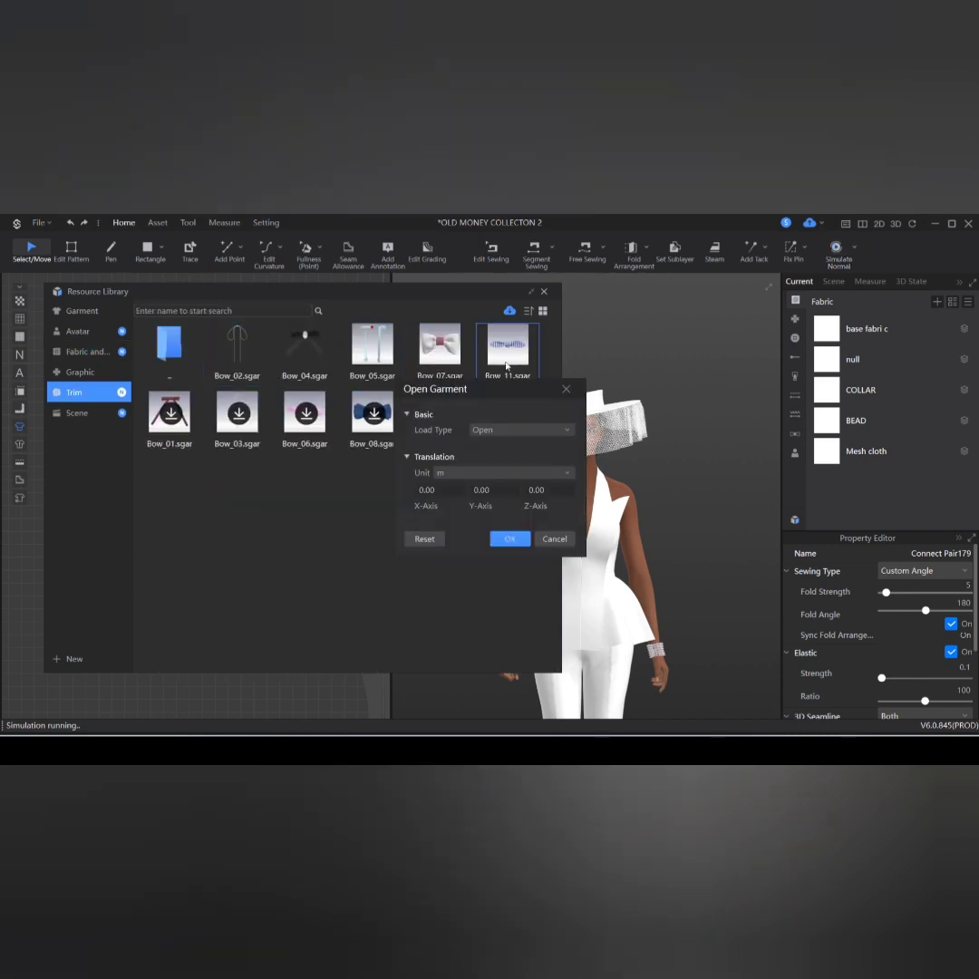
pyautogui.click(512, 430)
pyautogui.click(511, 453)
pyautogui.click(510, 539)
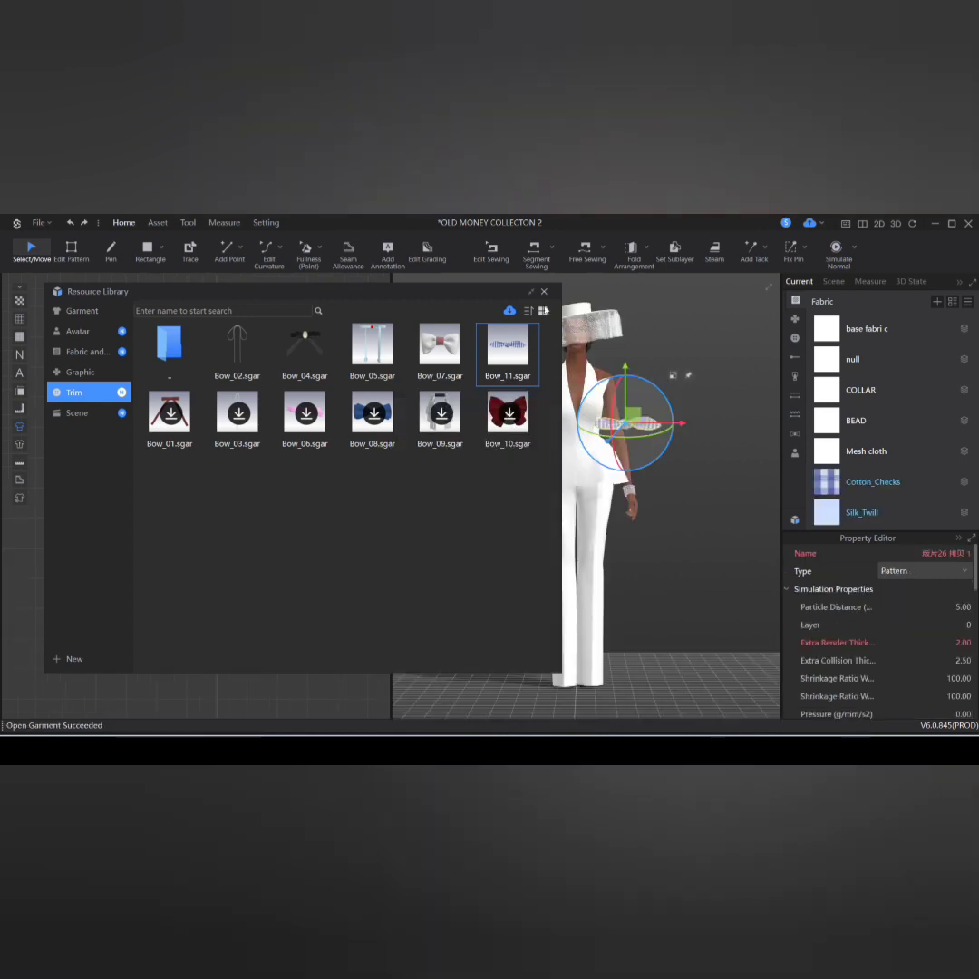
pyautogui.click(544, 291)
# Step: Move the bow up beside the hat's brim in the 3D view
pyautogui.moveTo(625, 423); pyautogui.dragTo(535, 309)
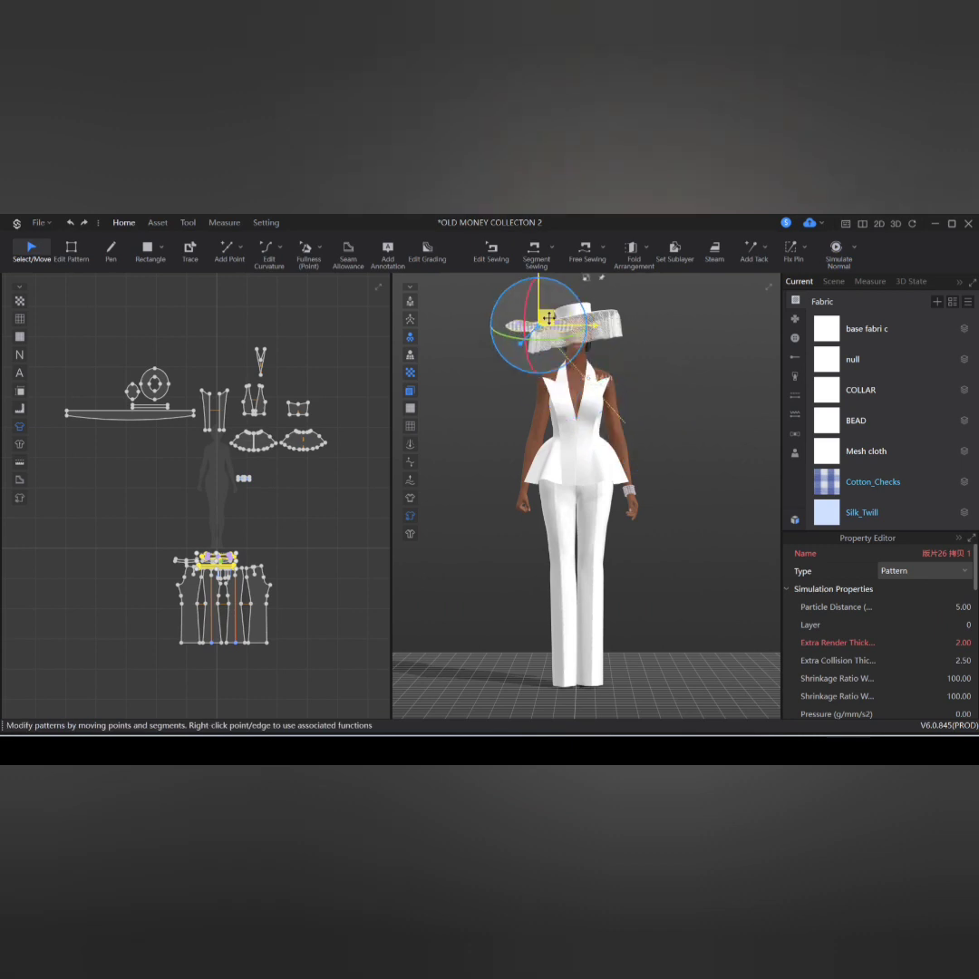
pyautogui.scroll(3, 552, 357)
pyautogui.moveTo(552, 357); pyautogui.dragTo(572, 559, button='middle')
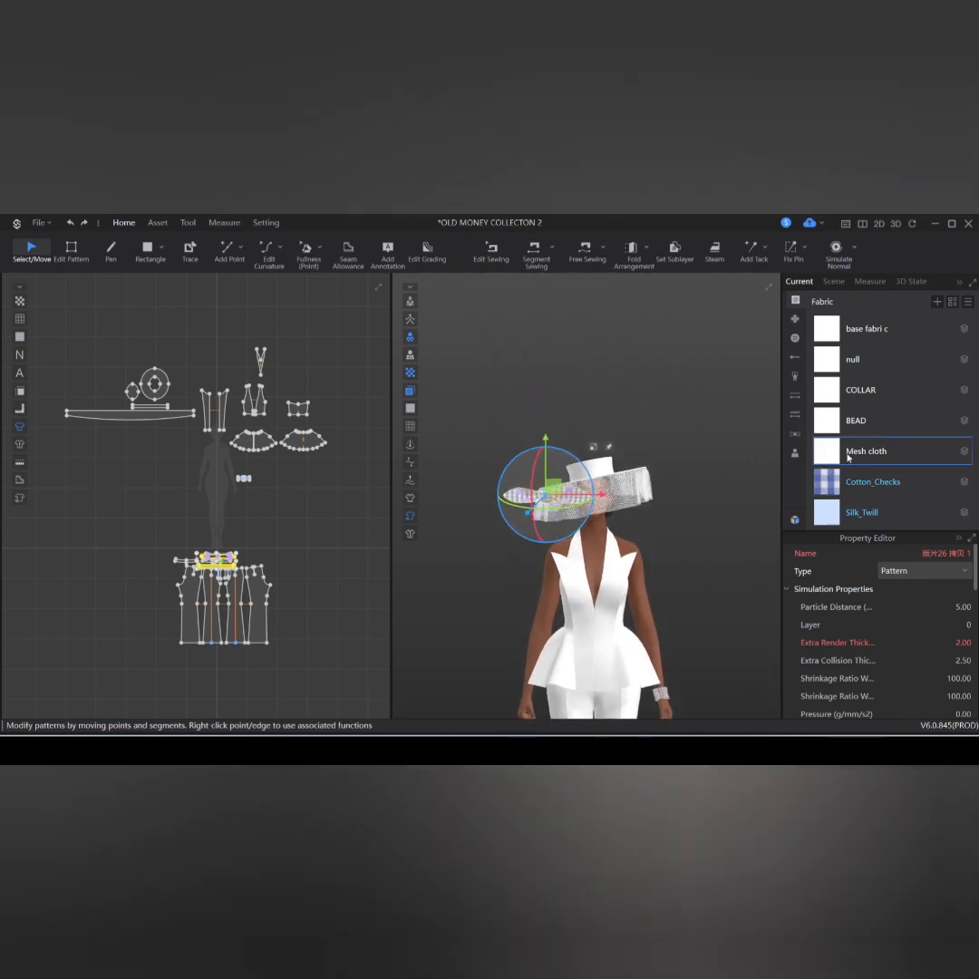
# Step: Move the bow's patterns out beside the avatar silhouette in 2D and delete the long rectangular Silk_Twill strips
pyautogui.scroll(4, 218, 557)
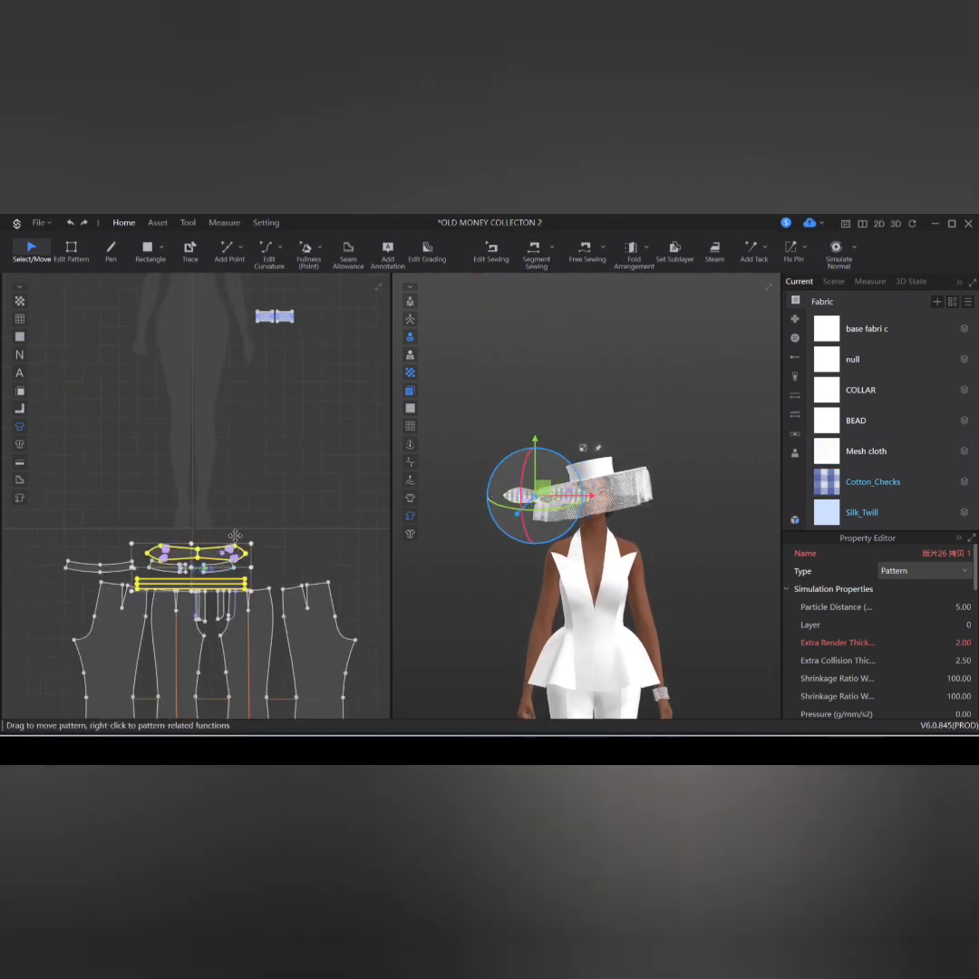
pyautogui.moveTo(204, 550); pyautogui.dragTo(355, 381)
pyautogui.click(260, 450)
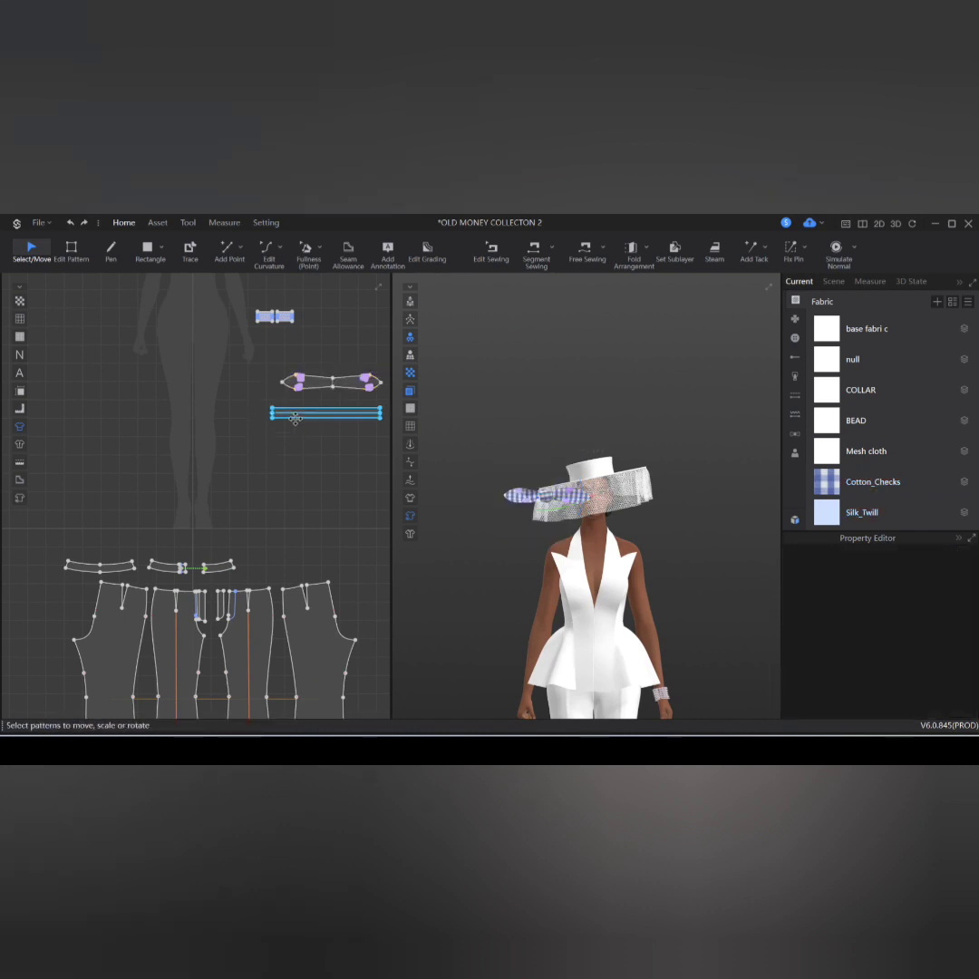
pyautogui.click(296, 414)
pyautogui.rightClick(295, 415)
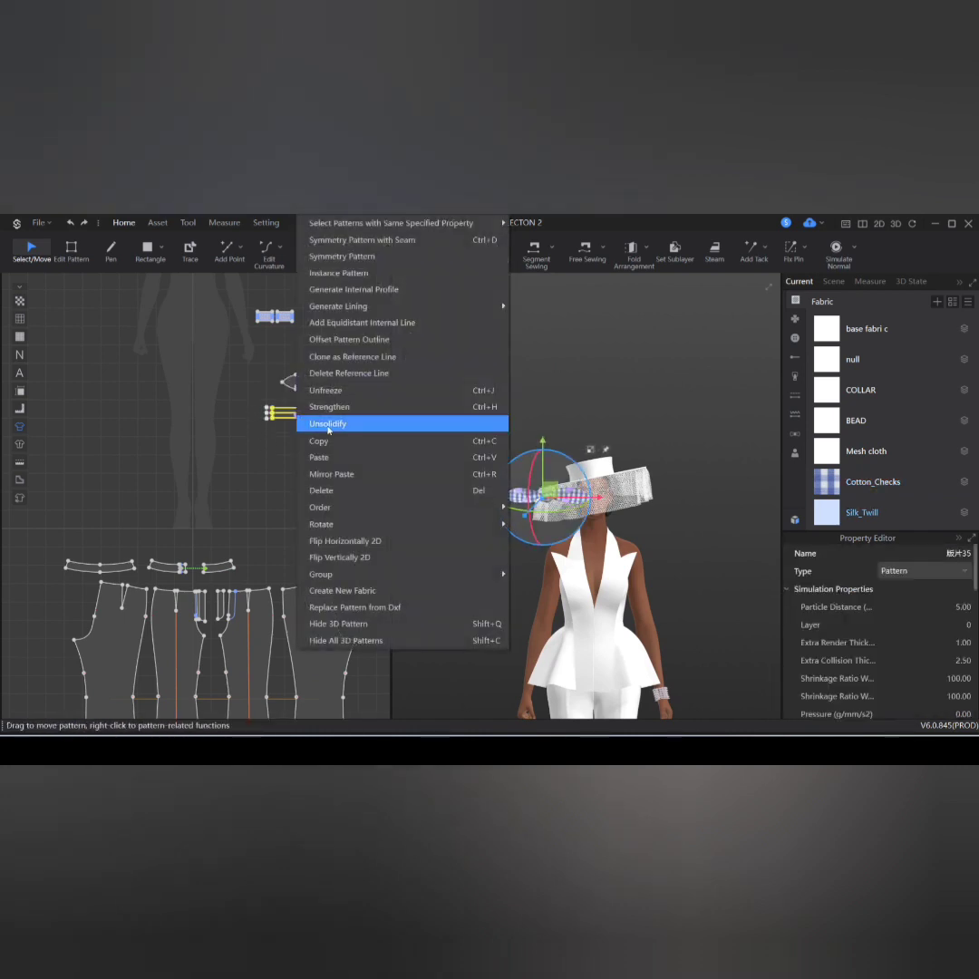
pyautogui.click(358, 490)
pyautogui.moveTo(267, 393); pyautogui.dragTo(248, 468, button='middle')
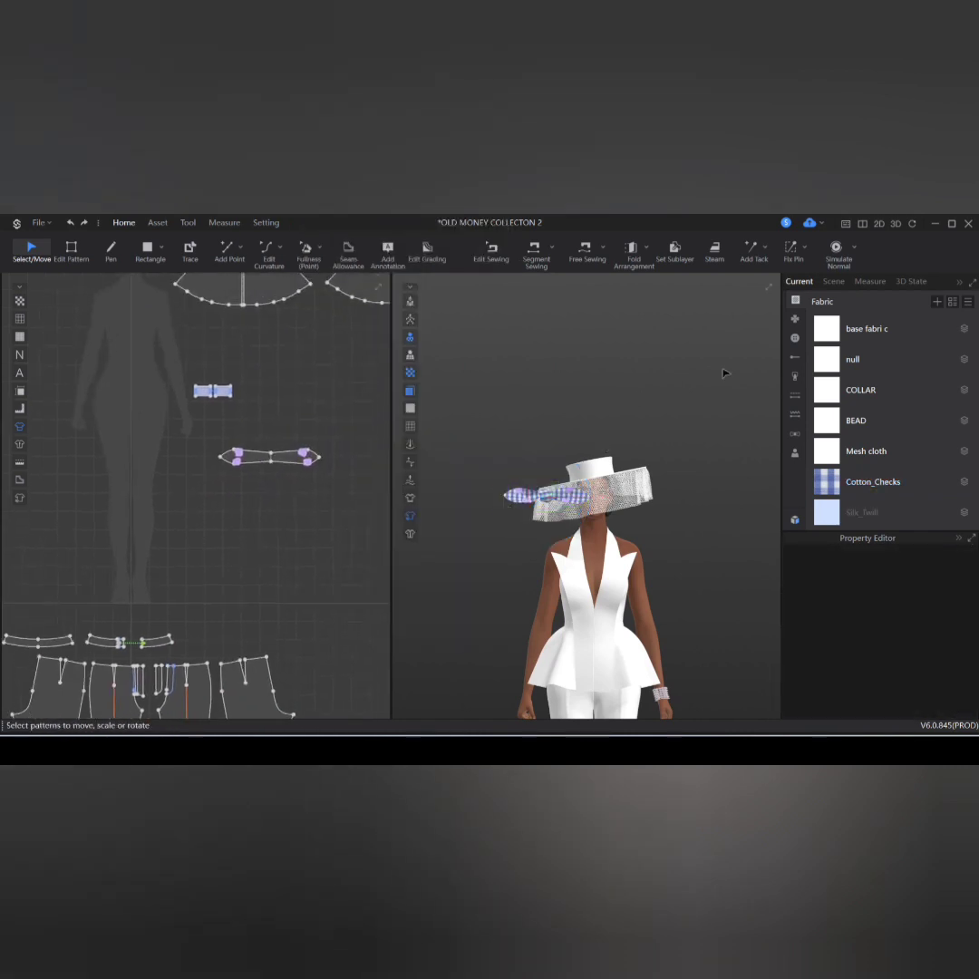
# Step: Assign the COLLAR fabric to the bow pattern pieces
pyautogui.moveTo(211, 436); pyautogui.dragTo(288, 458)
pyautogui.click(812, 393)
pyautogui.scroll(2, 485, 559)
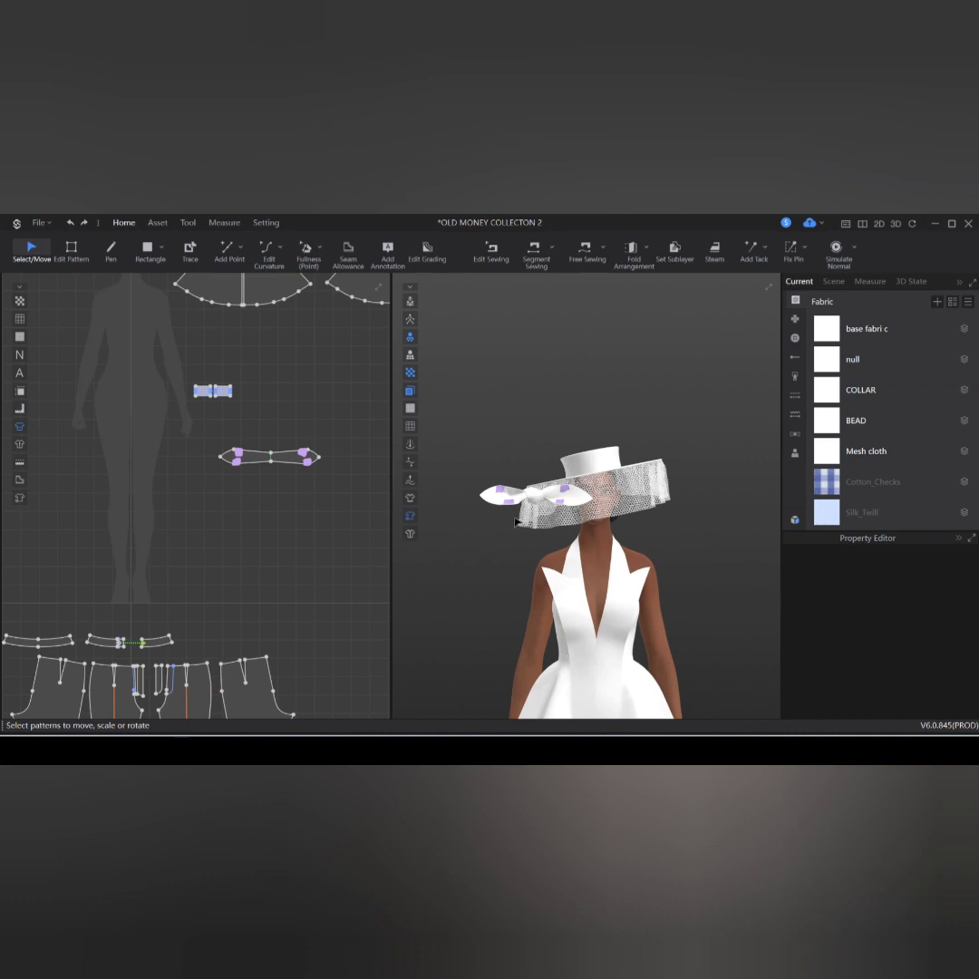
# Step: Position the bow in 3D on top of the hat's brim, against the side of the crown
pyautogui.moveTo(512, 523); pyautogui.dragTo(616, 503, button='right')
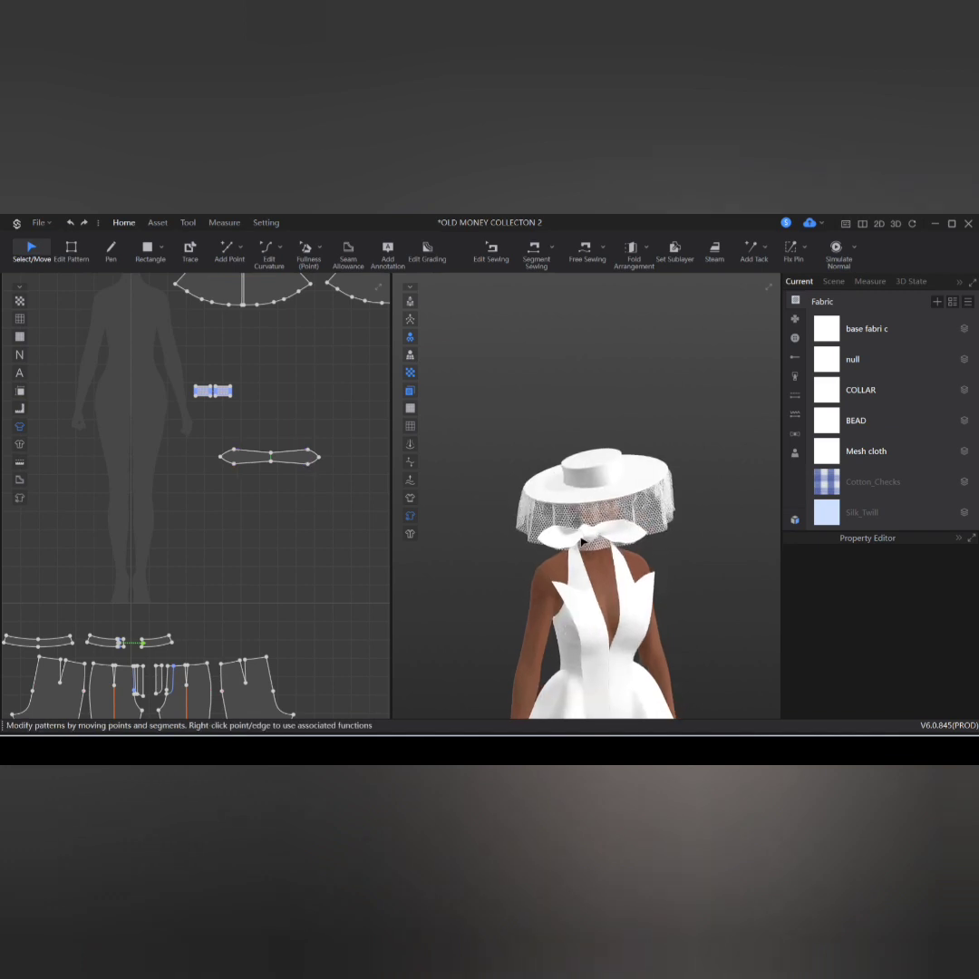
pyautogui.click(621, 504)
pyautogui.moveTo(557, 514); pyautogui.dragTo(583, 493, button='right')
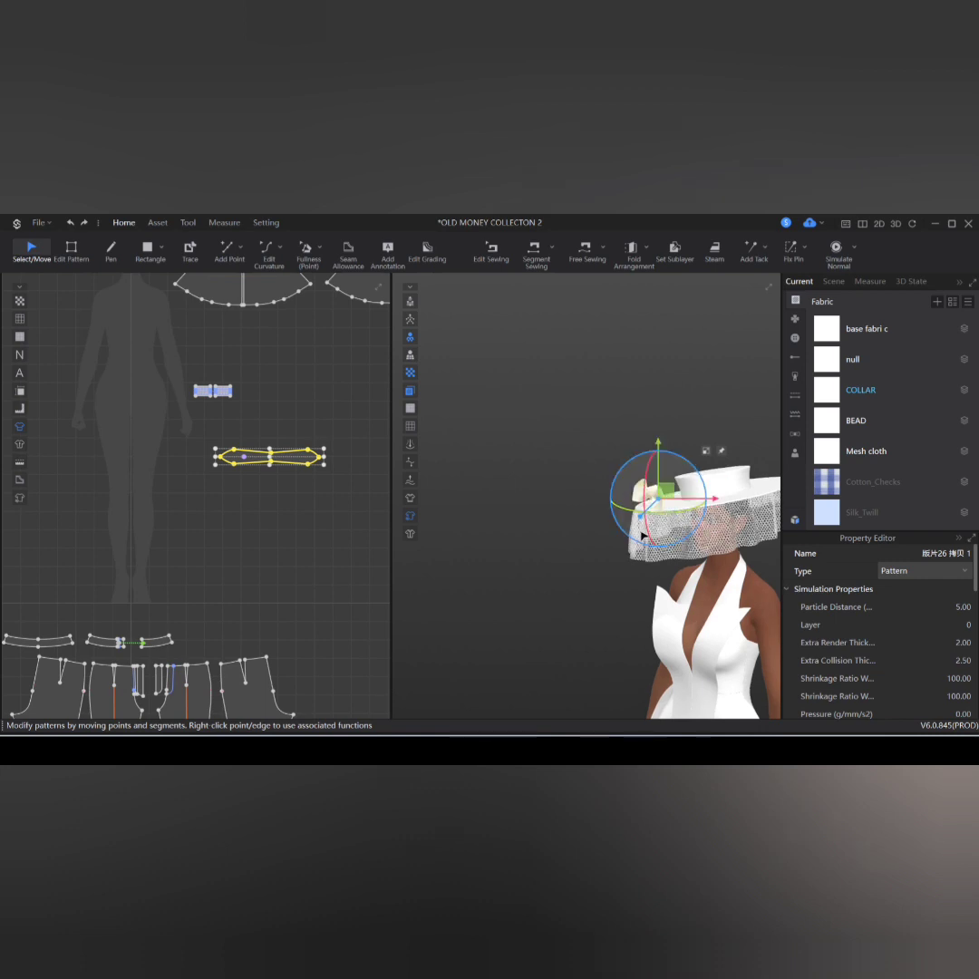
pyautogui.moveTo(662, 509)
pyautogui.mouseDown(button='right')
pyautogui.moveTo(662, 572)
pyautogui.moveTo(666, 505)
pyautogui.mouseUp(button='right')
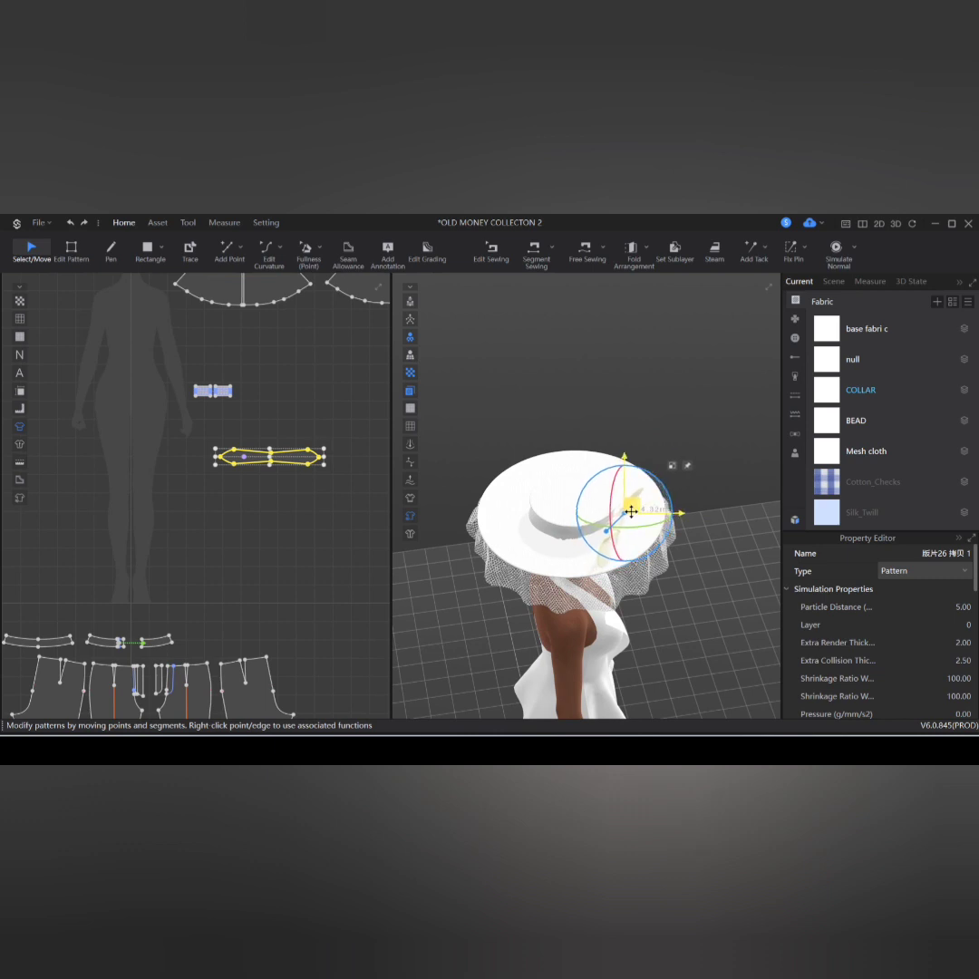
pyautogui.moveTo(630, 512); pyautogui.dragTo(536, 485, button='right')
pyautogui.scroll(3, 536, 485)
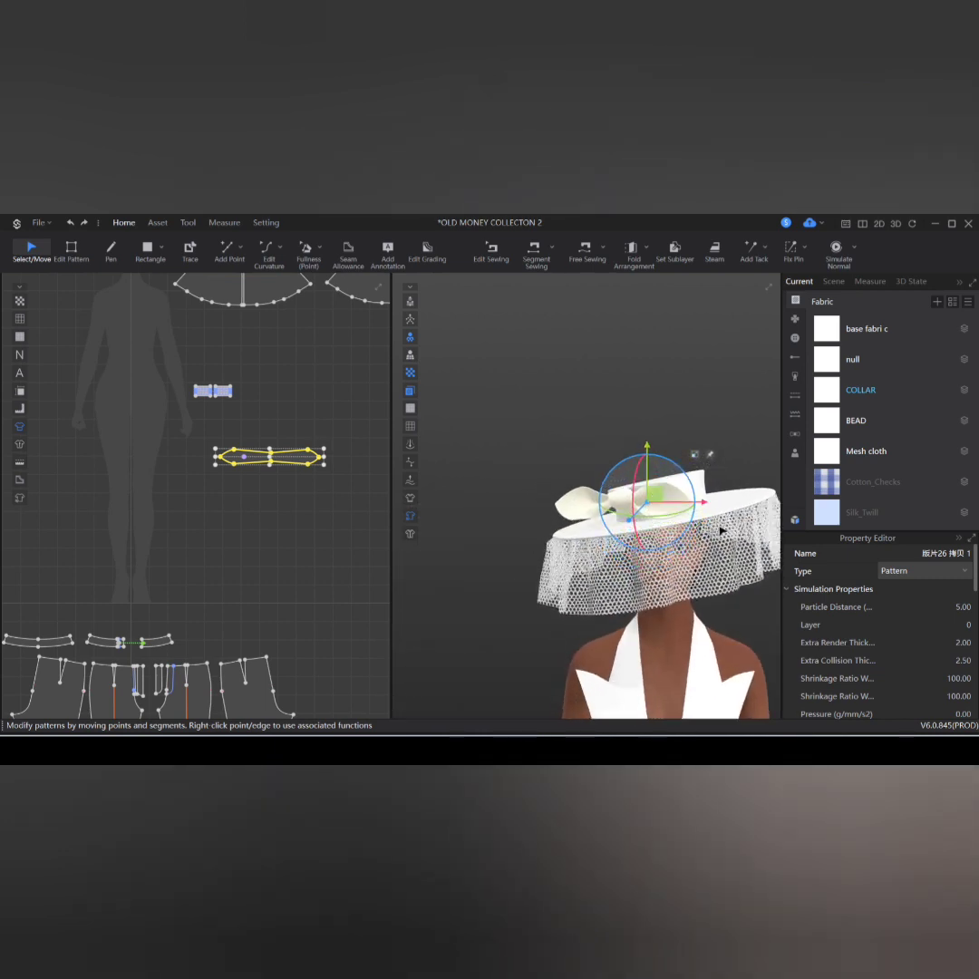
pyautogui.moveTo(722, 531)
pyautogui.mouseDown(button='right')
pyautogui.moveTo(632, 561)
pyautogui.moveTo(654, 547)
pyautogui.moveTo(733, 537)
pyautogui.mouseUp(button='right')
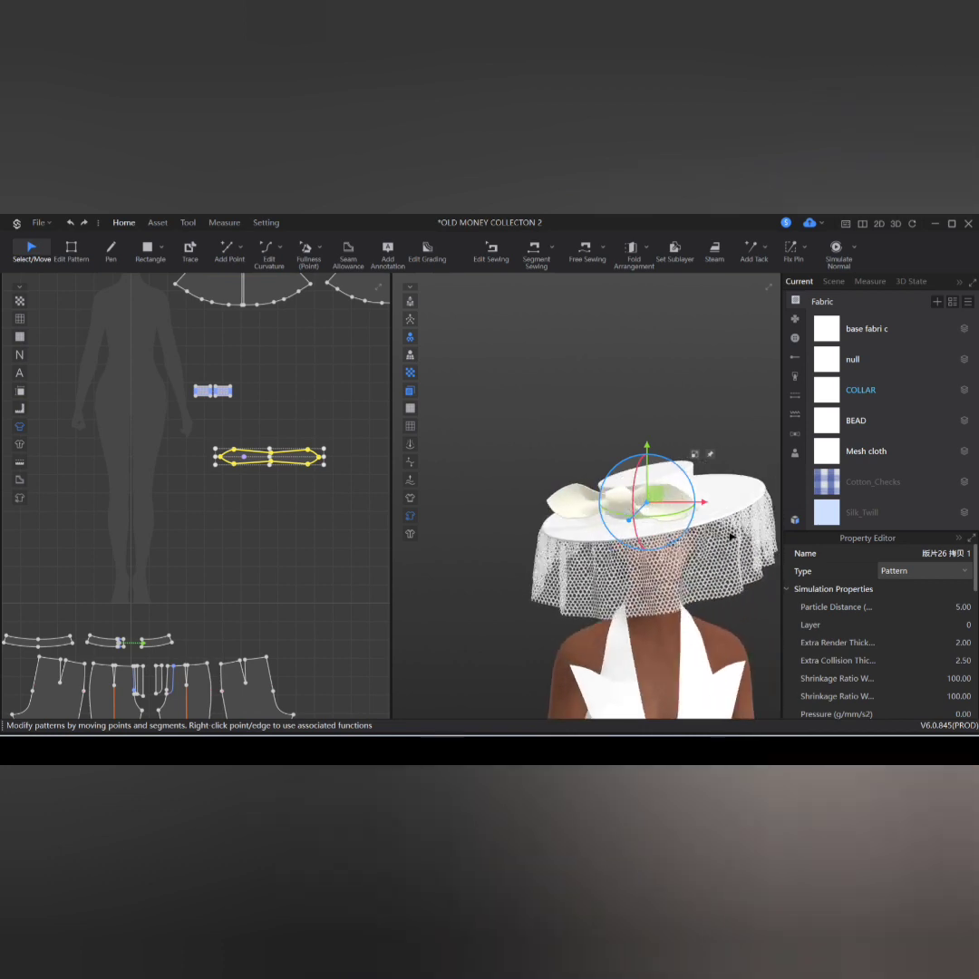
pyautogui.moveTo(632, 502); pyautogui.dragTo(609, 569, button='right')
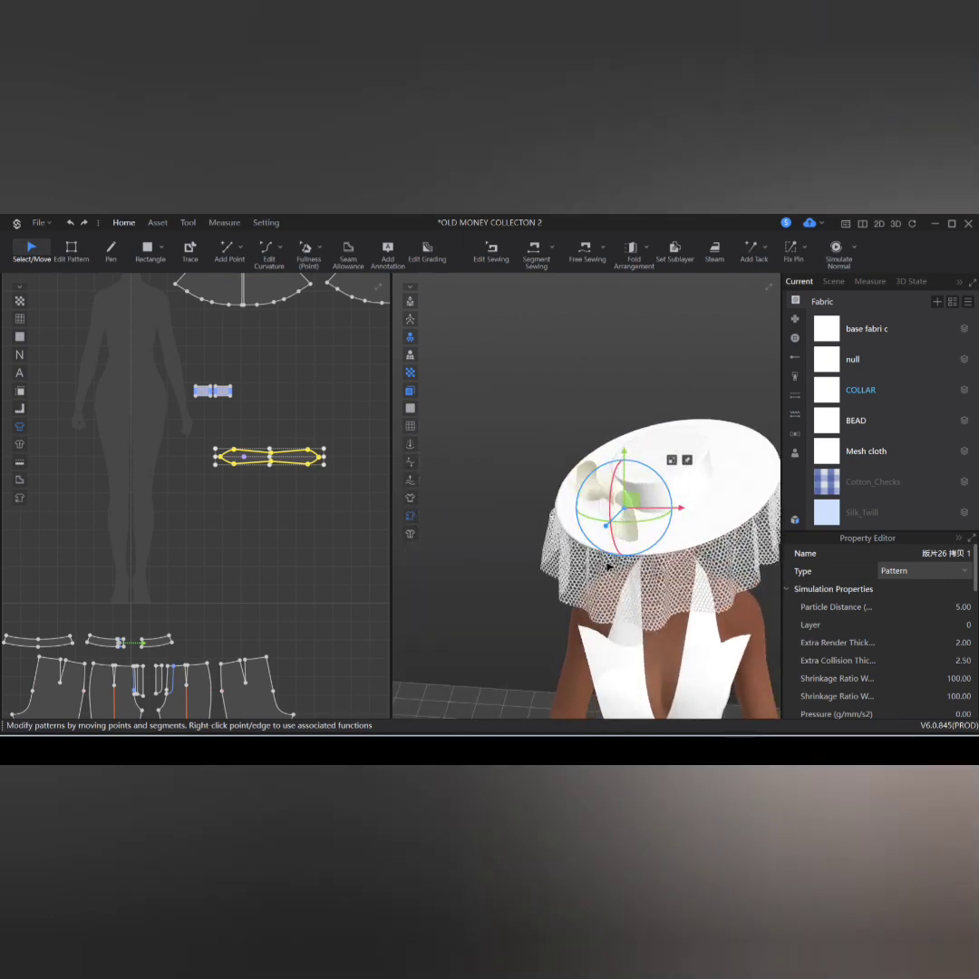
pyautogui.moveTo(628, 501); pyautogui.dragTo(631, 499)
pyautogui.click(606, 395)
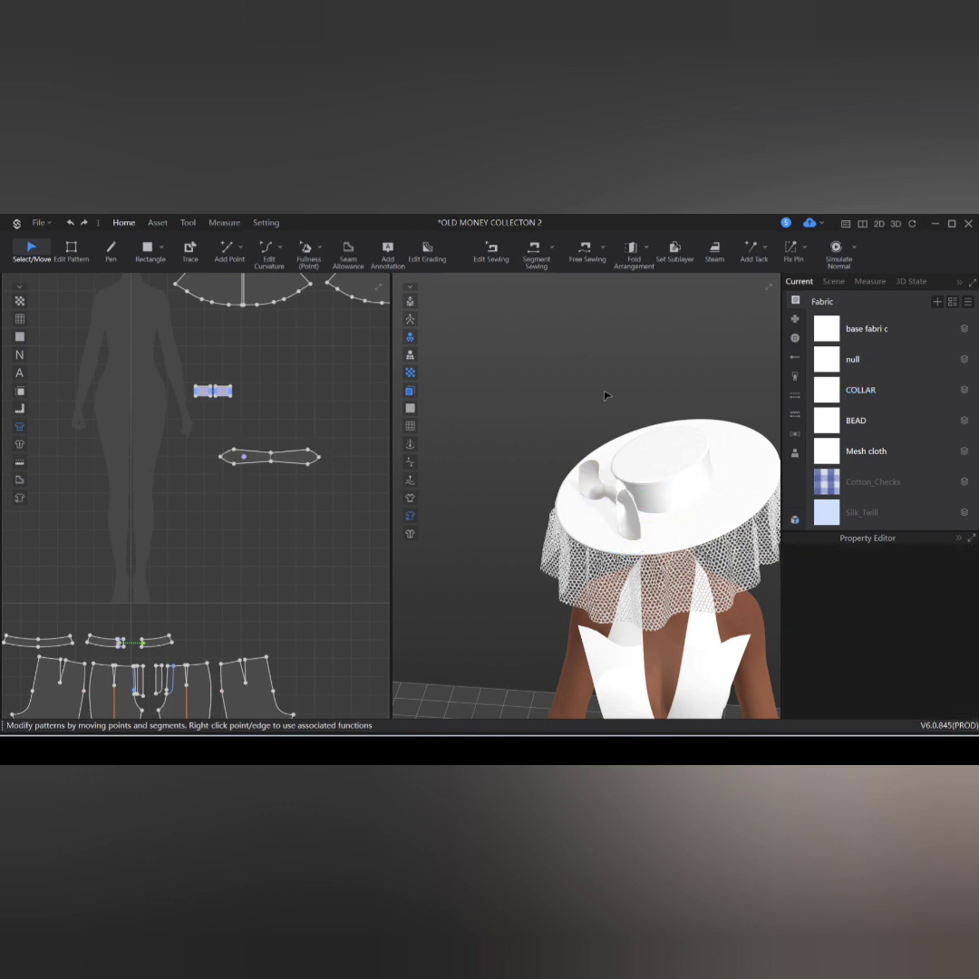
pyautogui.press('2')
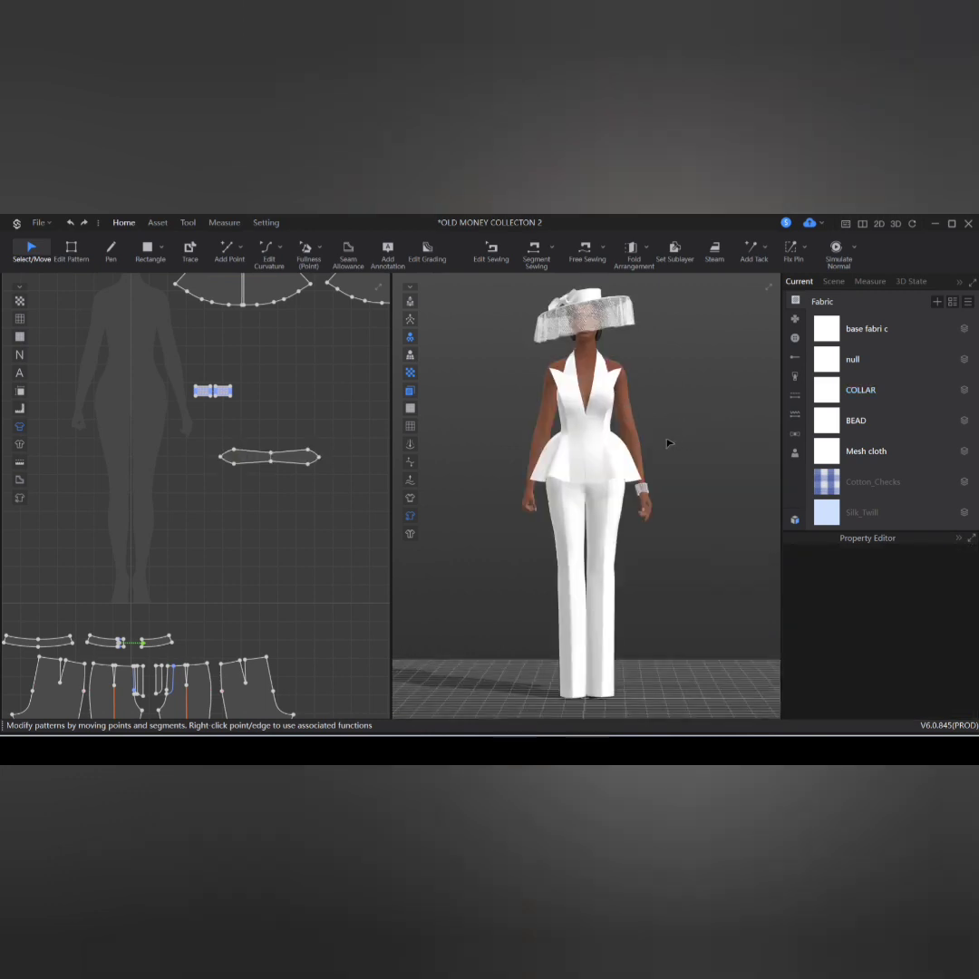
pyautogui.moveTo(668, 443); pyautogui.dragTo(637, 438, button='right')
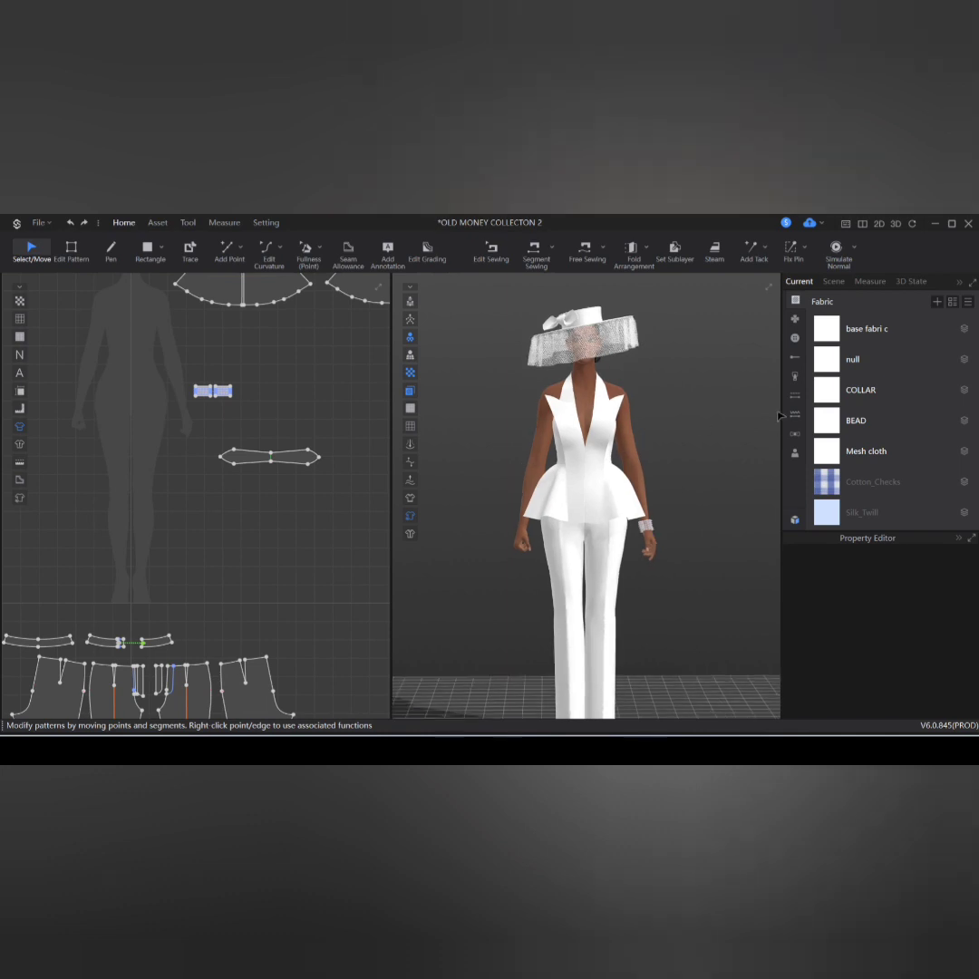
# Step: Open the properties of the Hanging chain_ twenty-one topstitch style
pyautogui.click(795, 393)
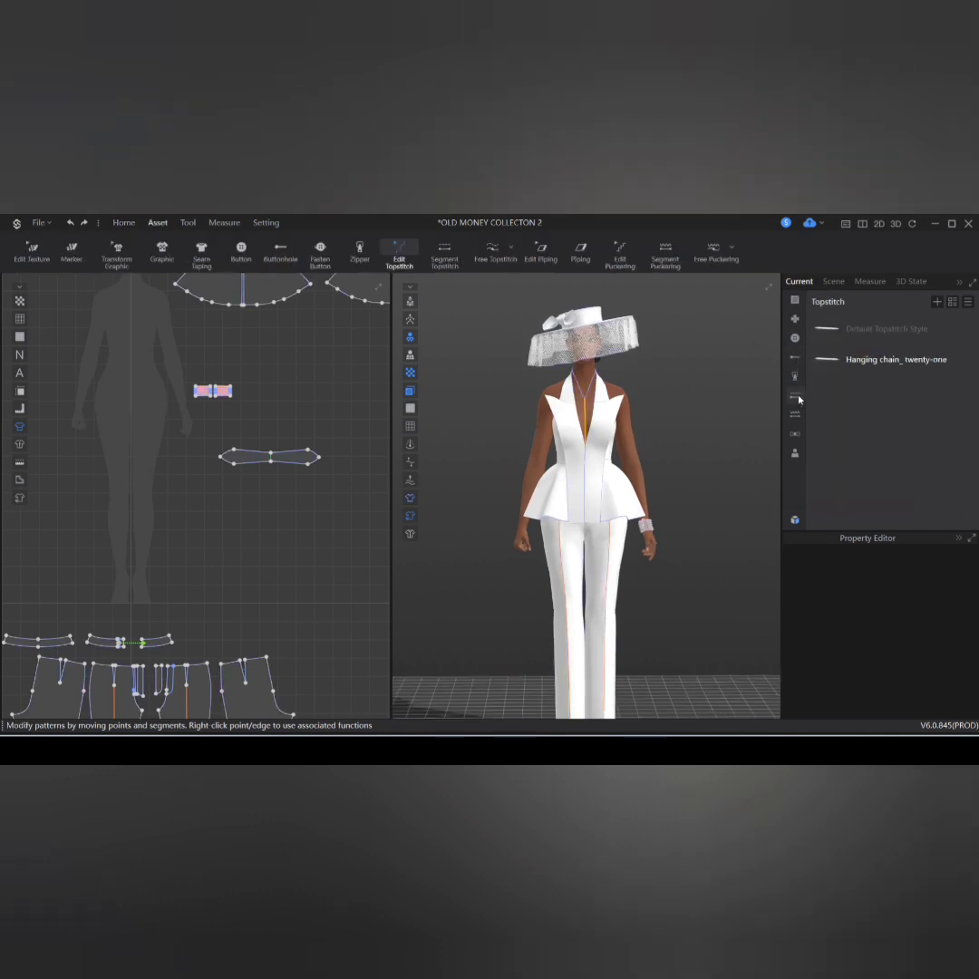
pyautogui.click(827, 361)
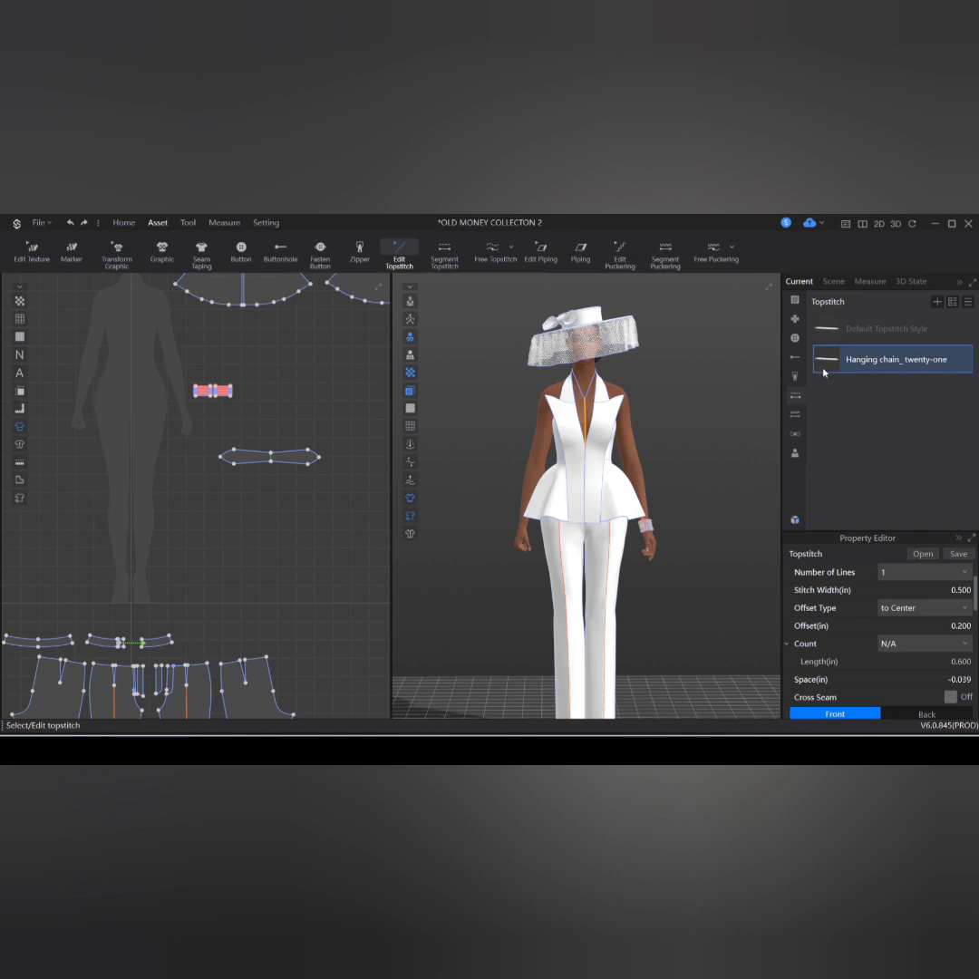
pyautogui.scroll(-2, 291, 420)
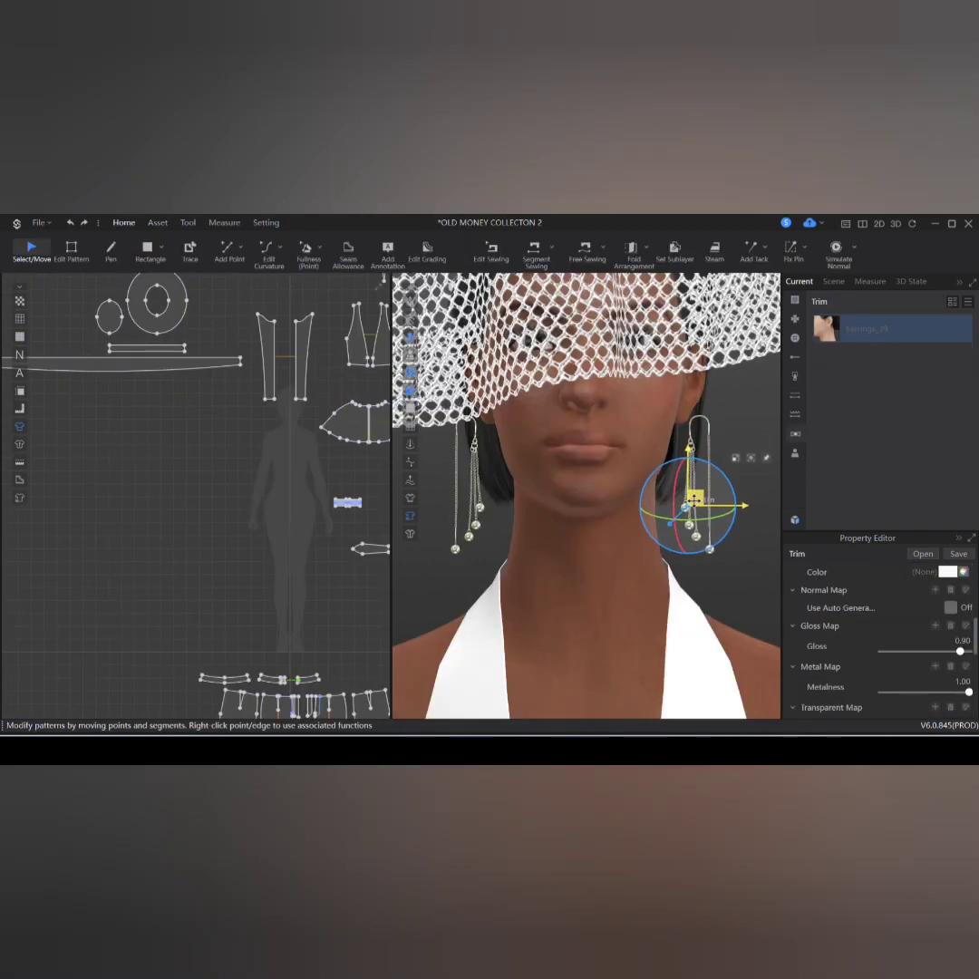
# Step: Move the hanging pearl earring up to the avatar's earlobe in the 3D view
pyautogui.moveTo(679, 511); pyautogui.dragTo(686, 482)
pyautogui.click(724, 459)
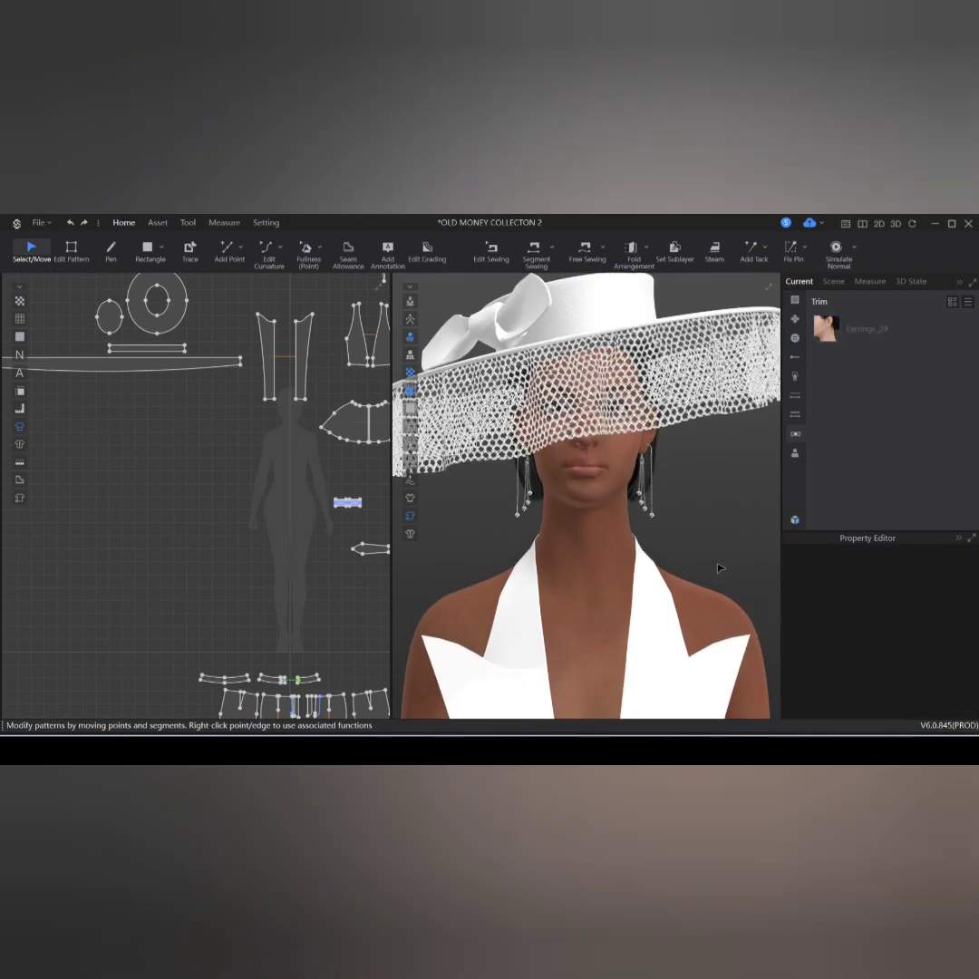
pyautogui.moveTo(717, 566)
pyautogui.mouseDown(button='right')
pyautogui.moveTo(771, 566)
pyautogui.moveTo(711, 564)
pyautogui.mouseUp(button='right')
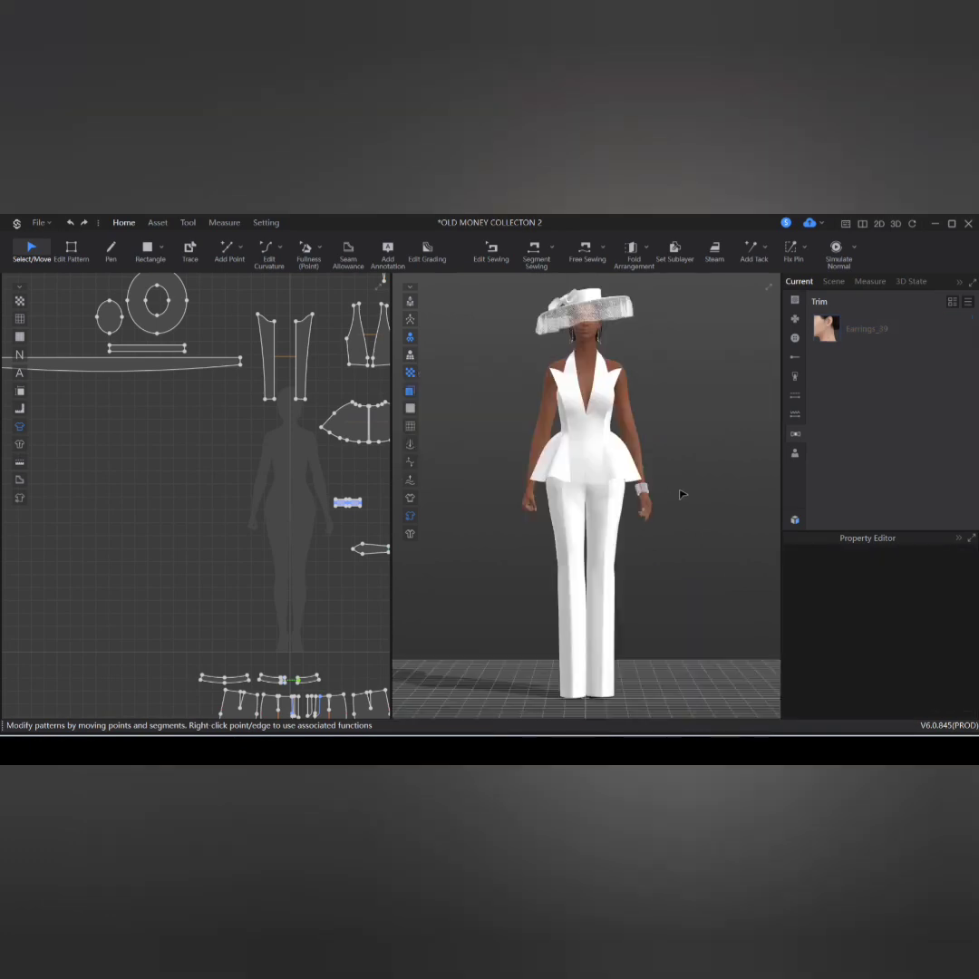
pyautogui.moveTo(683, 494)
pyautogui.mouseDown(button='right')
pyautogui.moveTo(558, 490)
pyautogui.moveTo(790, 502)
pyautogui.moveTo(680, 496)
pyautogui.mouseUp(button='right')
pyautogui.scroll(5, 680, 497)
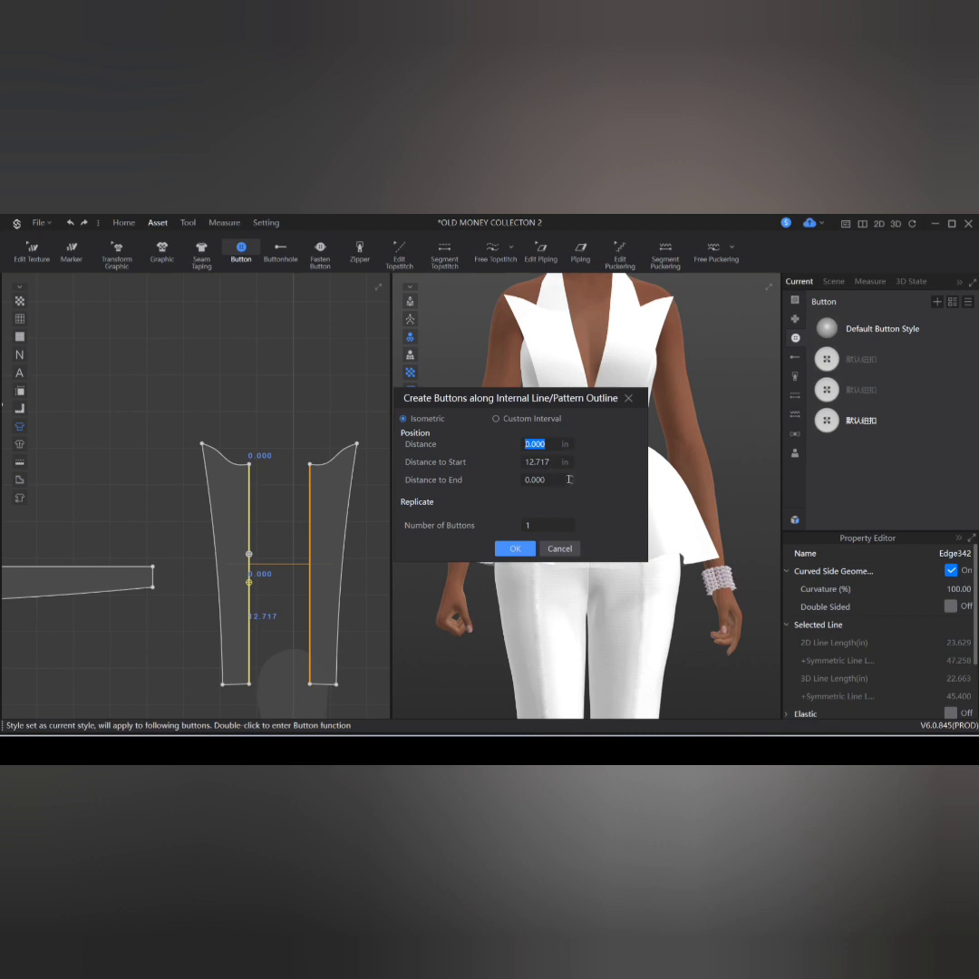
pyautogui.write('0')
pyautogui.click(571, 525)
pyautogui.write('6')
pyautogui.click(571, 487)
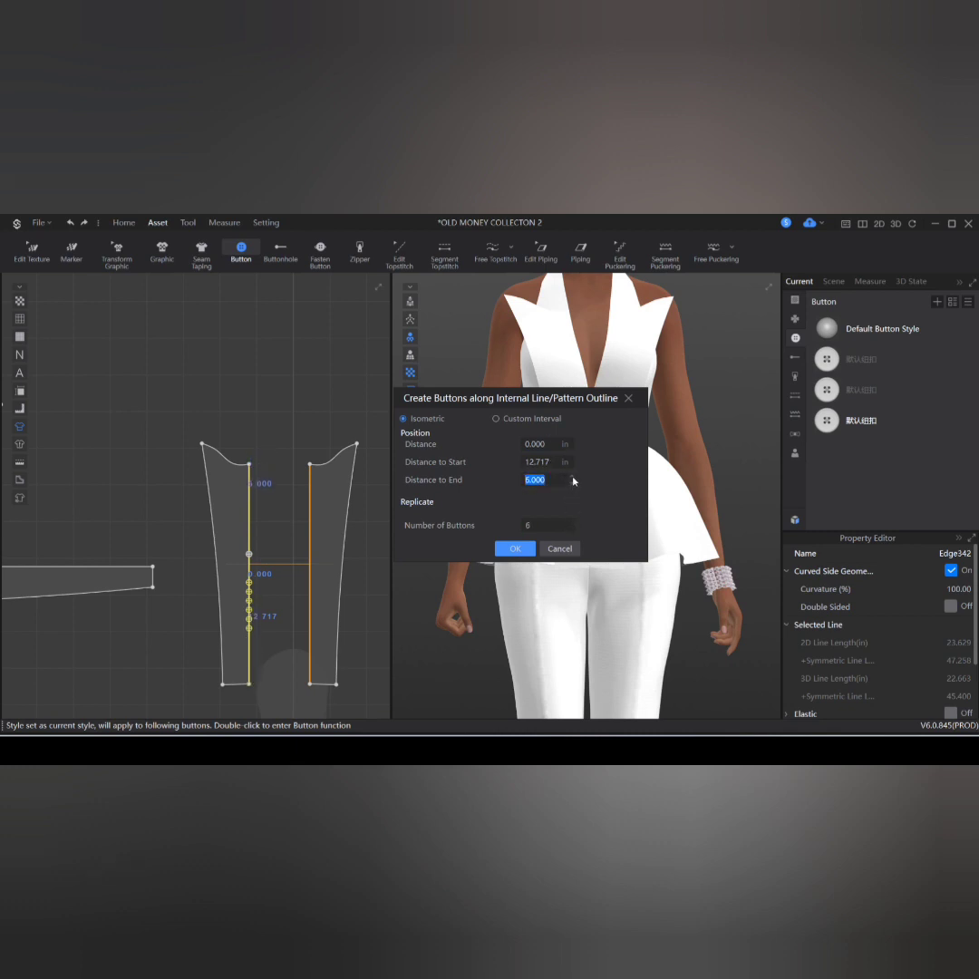
pyautogui.click(571, 550)
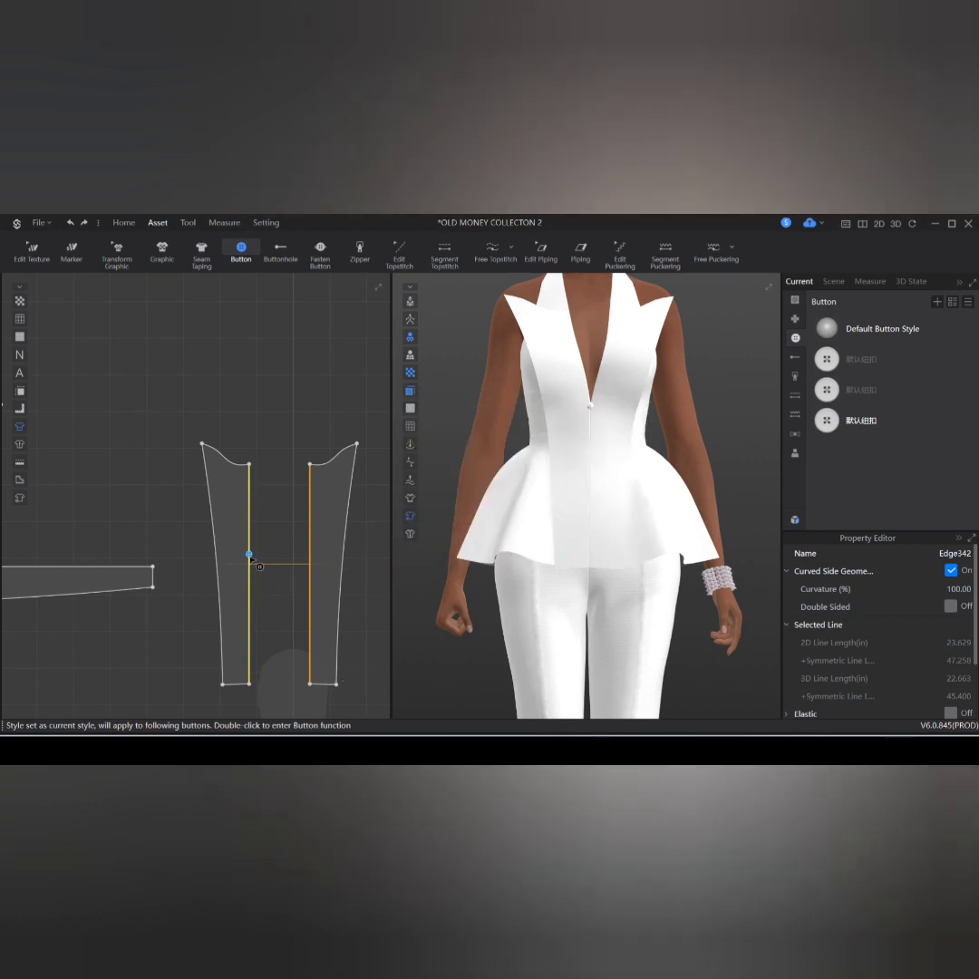
# Step: Copy the front-edge button in a row down to the bodice panel's lower edge, with a 0.691 in interval and a -90° angle
pyautogui.scroll(2, 280, 507)
pyautogui.scroll(-3, 281, 507)
pyautogui.rightClick(250, 554)
pyautogui.click(280, 507)
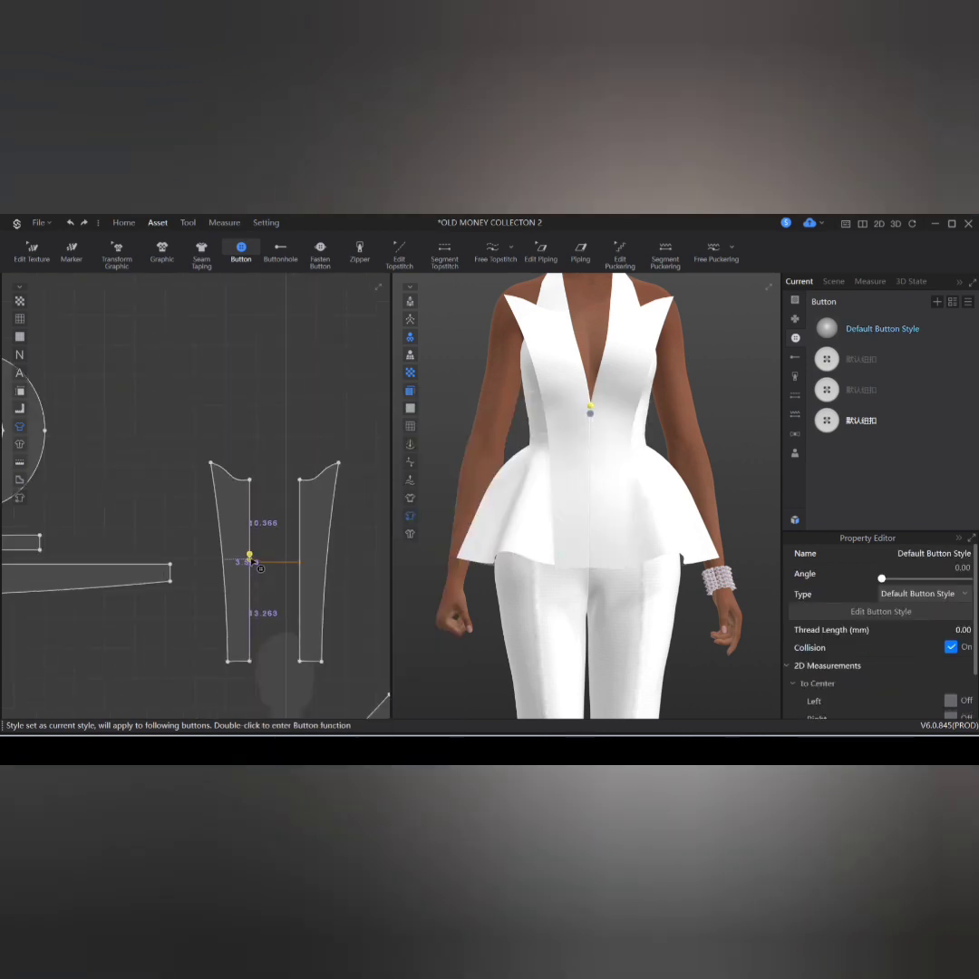
pyautogui.click(260, 567)
pyautogui.scroll(17, 571, 493)
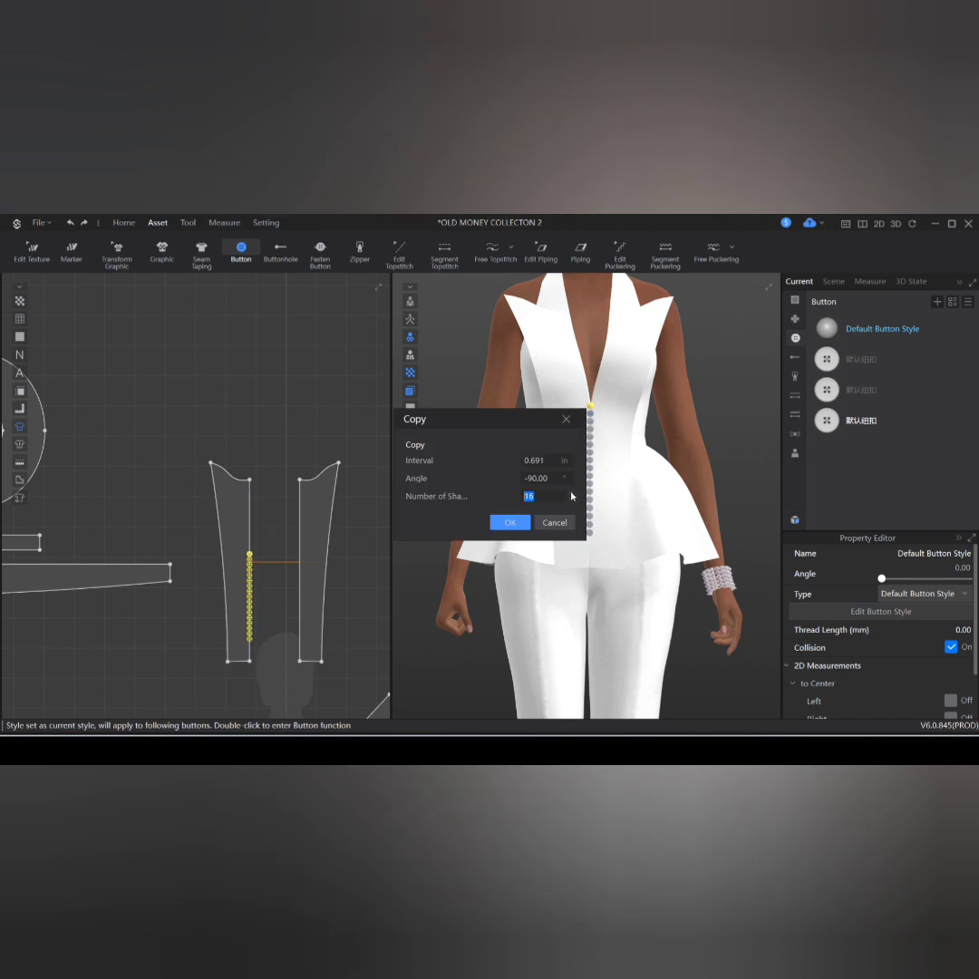
pyautogui.click(510, 523)
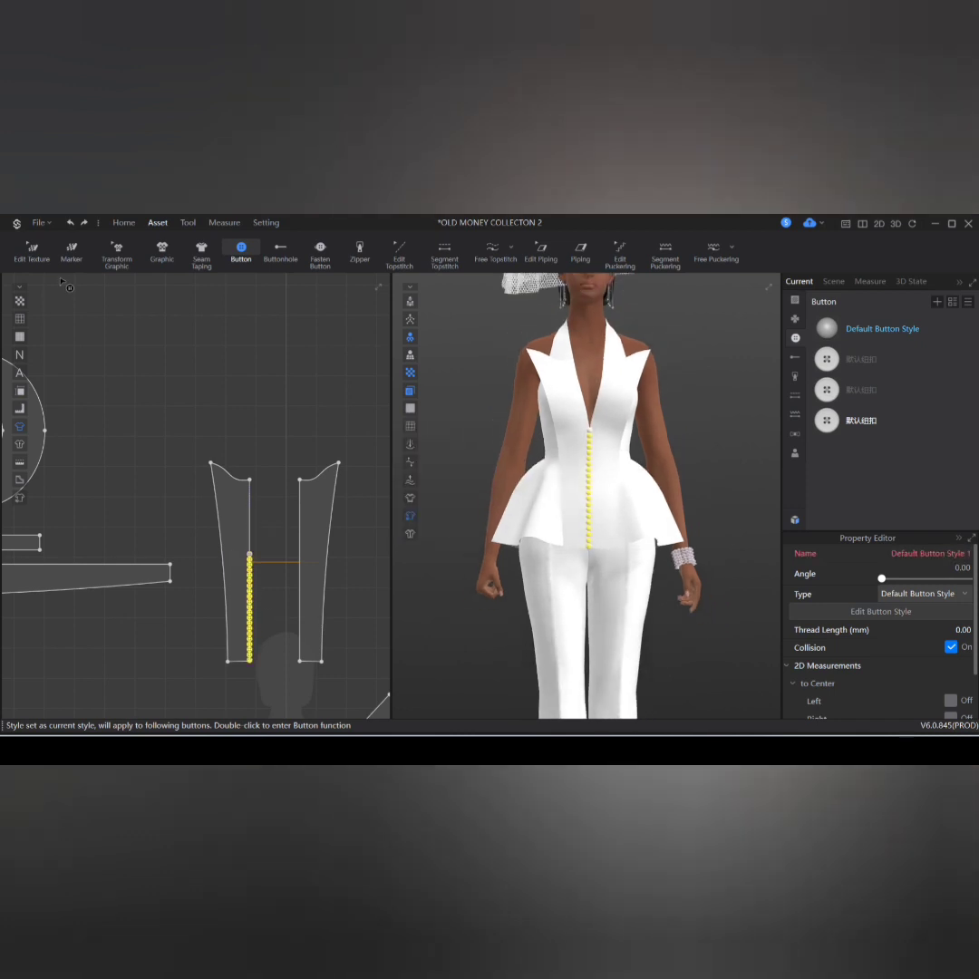
pyautogui.click(124, 222)
pyautogui.click(32, 252)
pyautogui.click(472, 426)
pyautogui.scroll(-5, 566, 463)
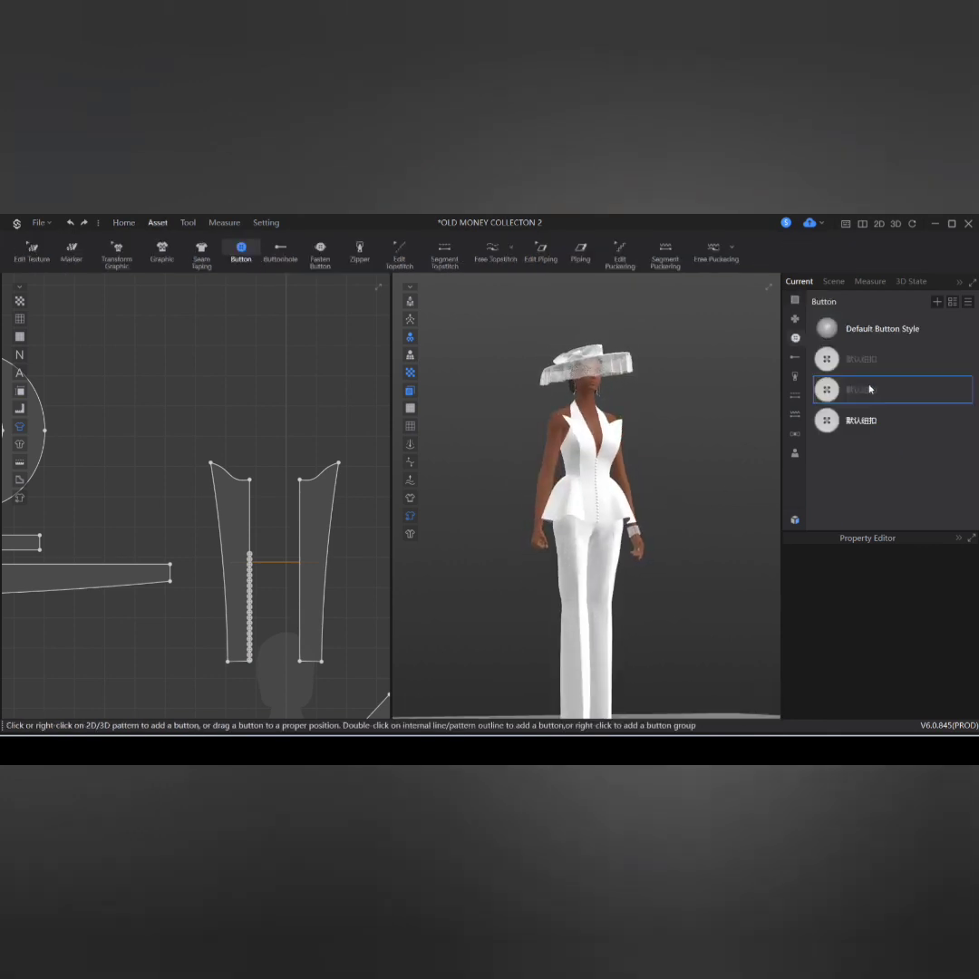
# Step: Delete the unused button styles and open the Default Button Style's material properties
pyautogui.rightClick(867, 388)
pyautogui.click(862, 472)
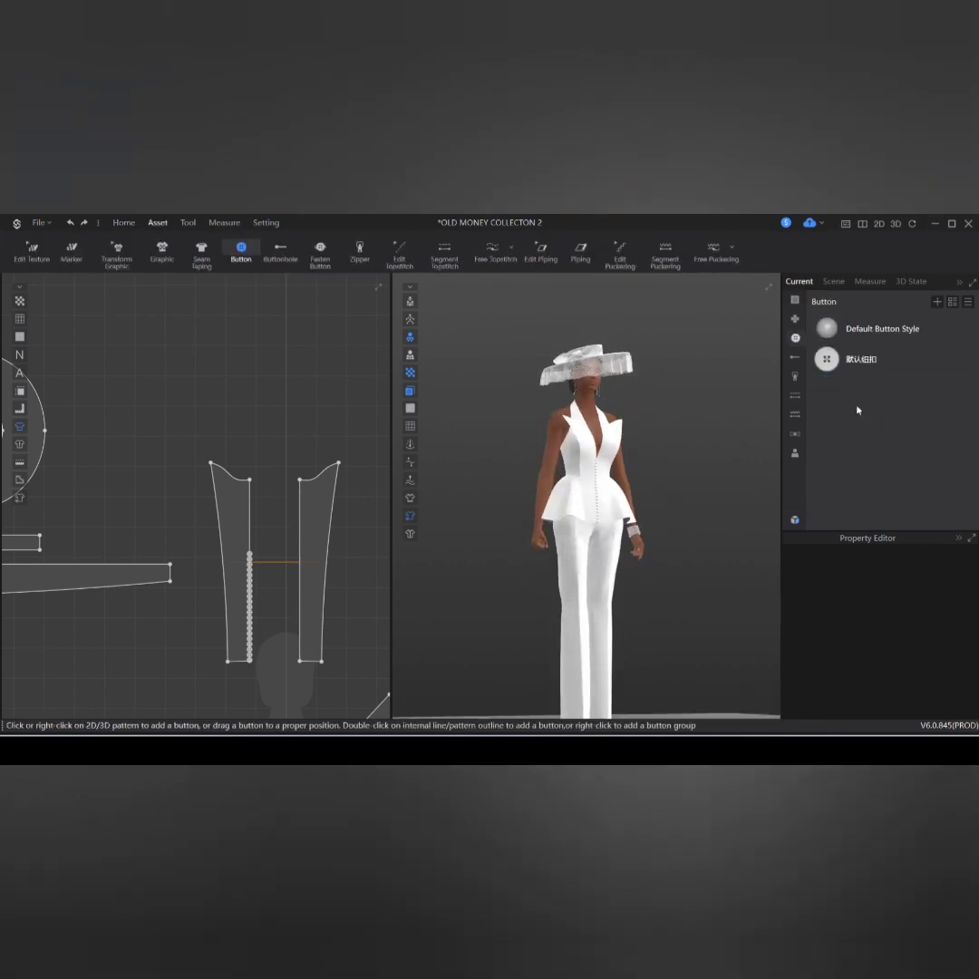
pyautogui.click(874, 328)
pyautogui.scroll(-8, 920, 625)
pyautogui.scroll(10, 925, 643)
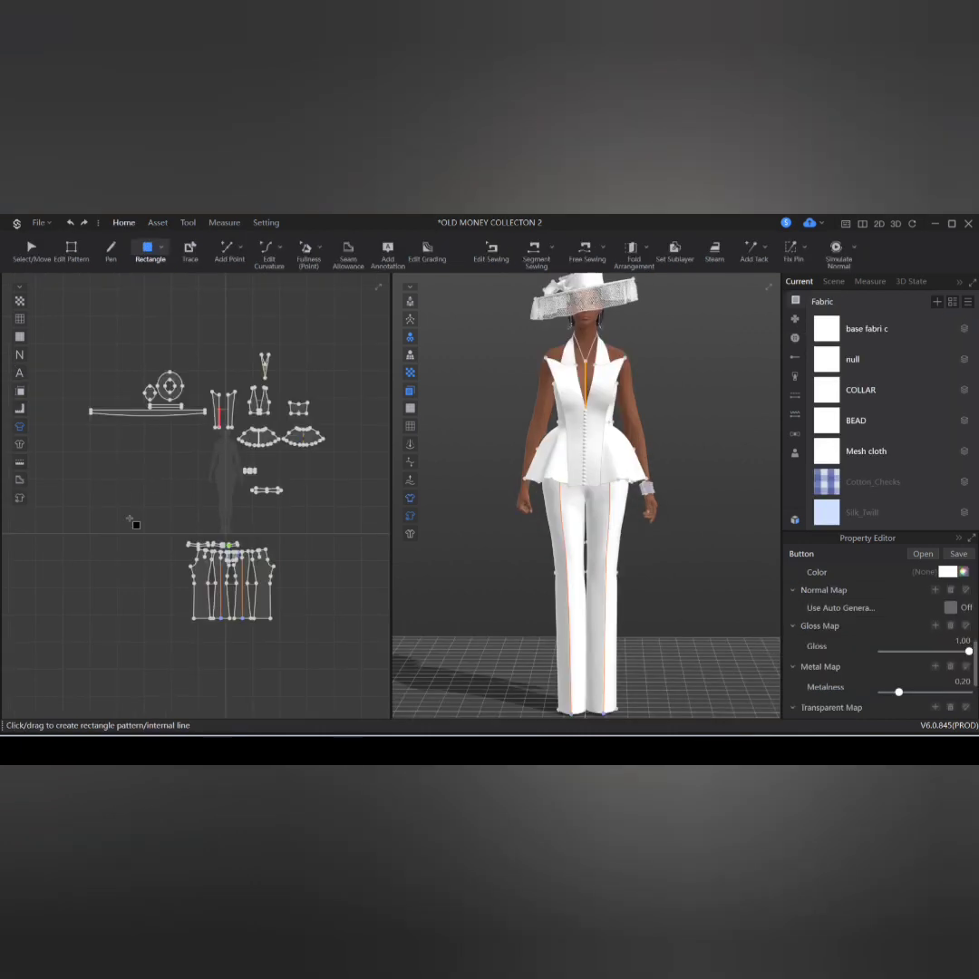
# Step: Draw a wide, low rectangle pattern in the empty 2D space beside the garment pieces and select it
pyautogui.scroll(3, 131, 490)
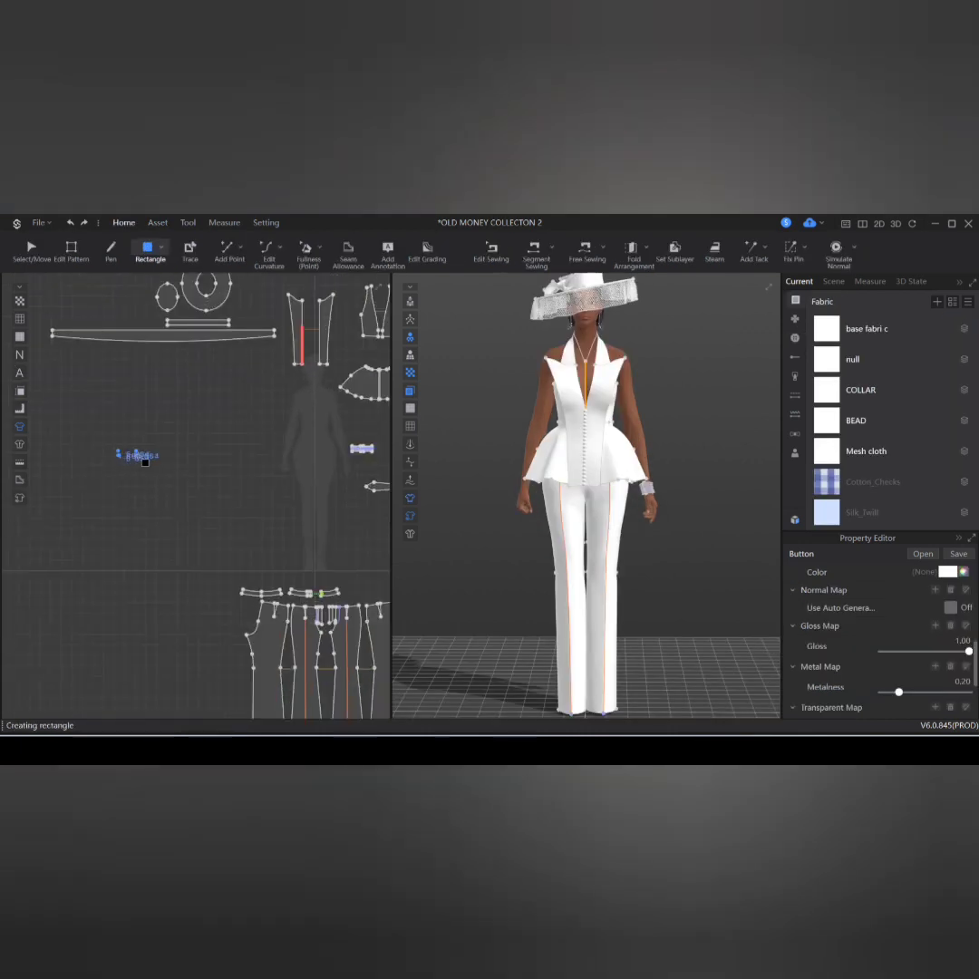
pyautogui.moveTo(171, 470); pyautogui.dragTo(241, 497)
pyautogui.scroll(-5, 614, 527)
pyautogui.scroll(1, 489, 499)
pyautogui.press('a')
pyautogui.scroll(3, 94, 431)
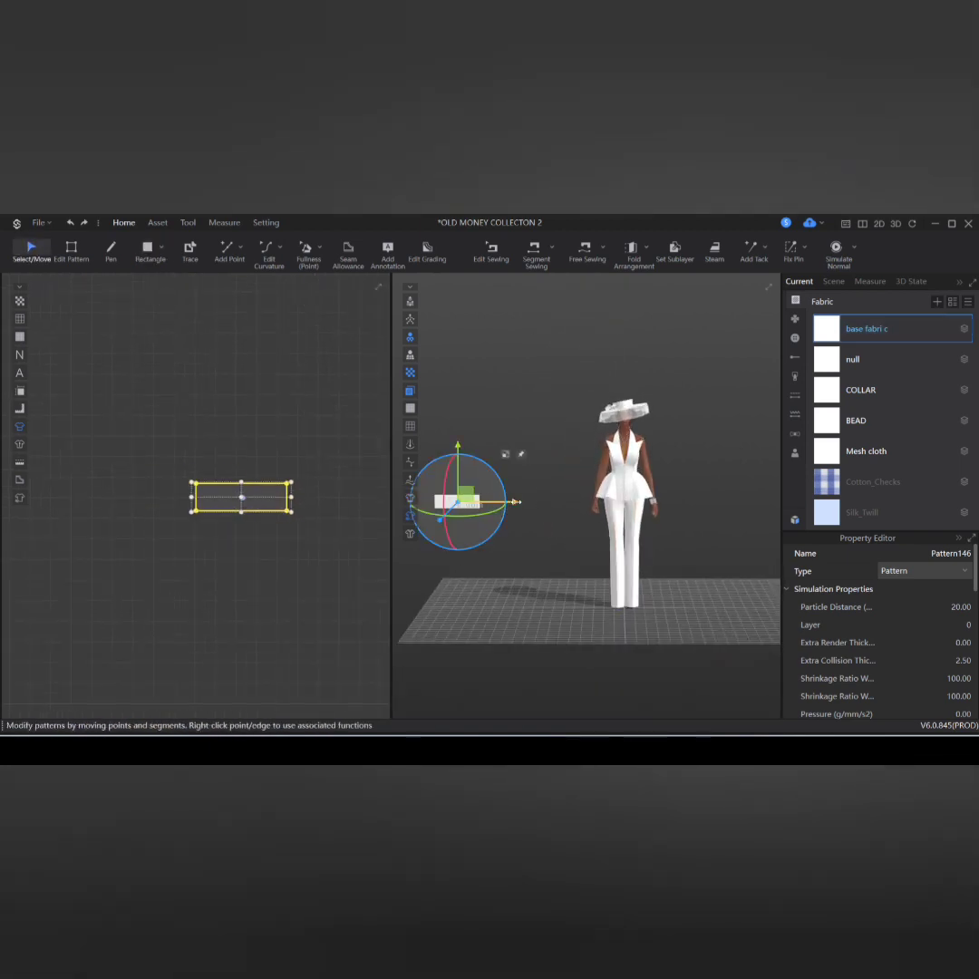
# Step: Move the new rectangle closer to the avatar in 3D and remove the unused Cotton_Checks and Silk_Twill fabrics
pyautogui.click(371, 562)
pyautogui.click(268, 499)
pyautogui.moveTo(479, 496); pyautogui.dragTo(562, 509)
pyautogui.click(437, 535)
pyautogui.click(820, 492)
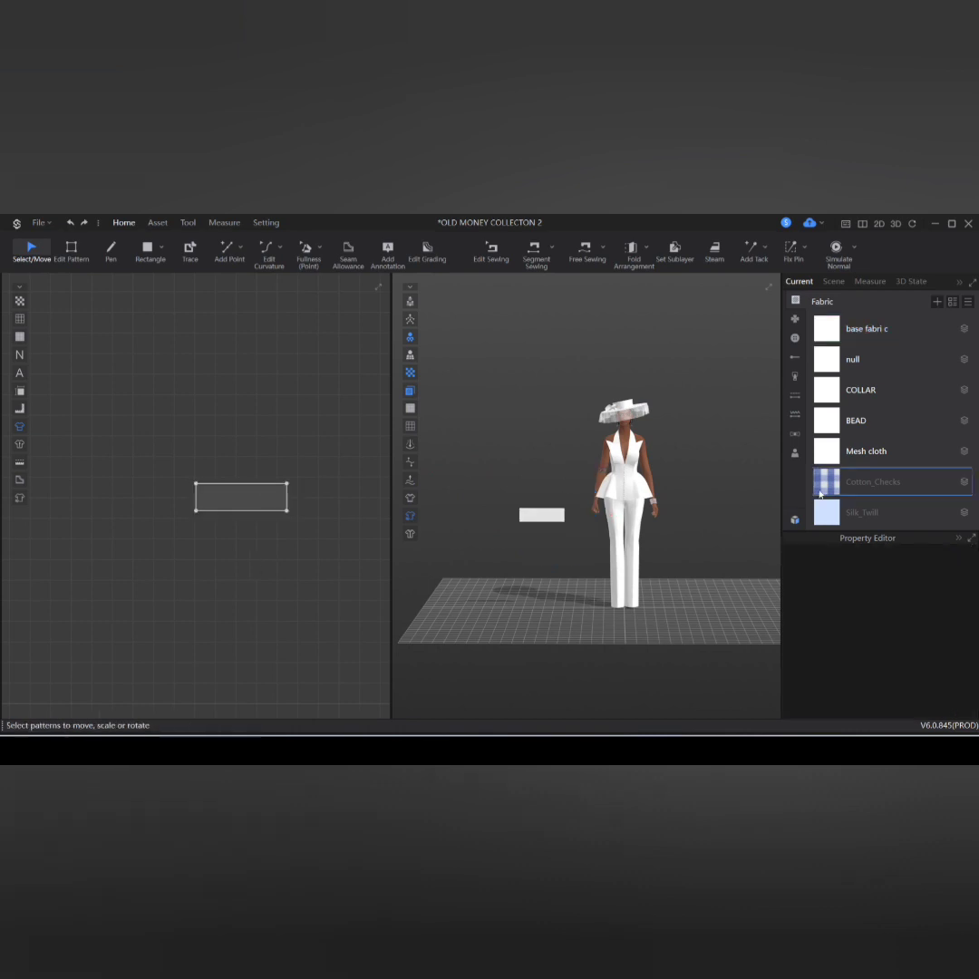
# Step: Narrow the rectangle pattern in 2D and round its two left corners with Smooth Curve
pyautogui.scroll(5, 262, 494)
pyautogui.click(317, 490)
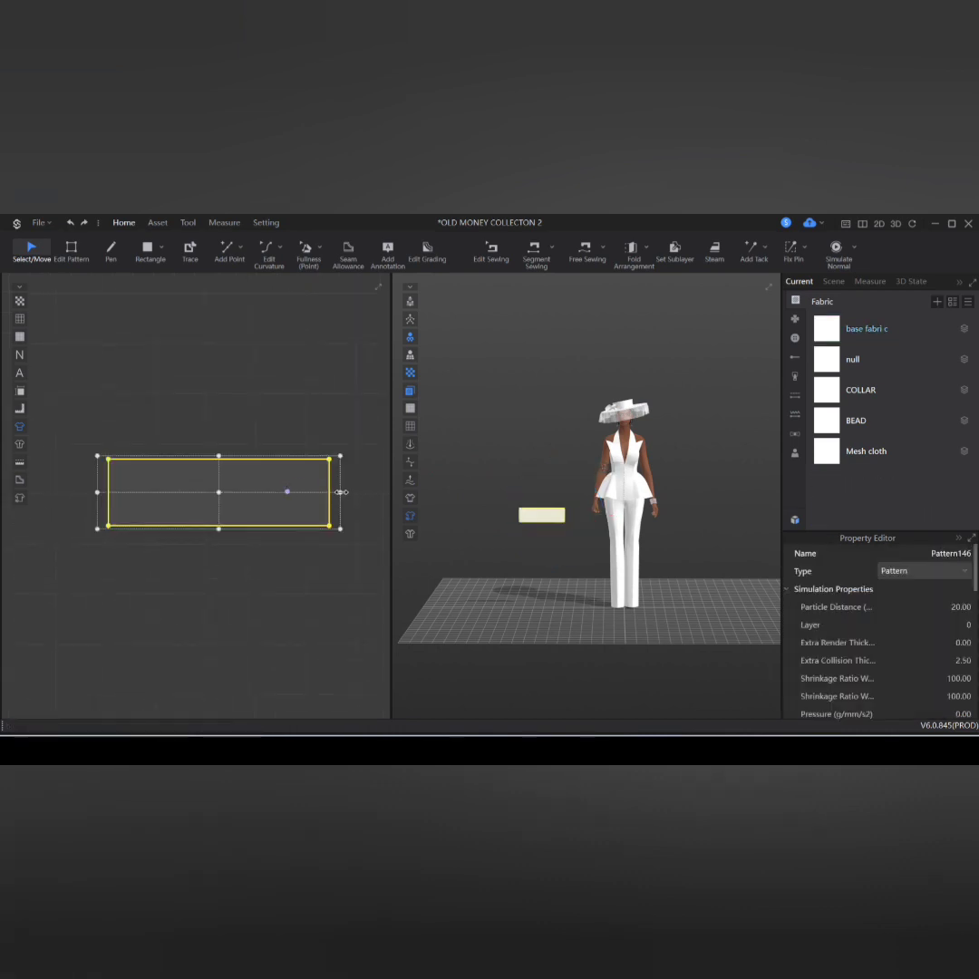
pyautogui.moveTo(295, 492); pyautogui.dragTo(294, 492)
pyautogui.click(265, 254)
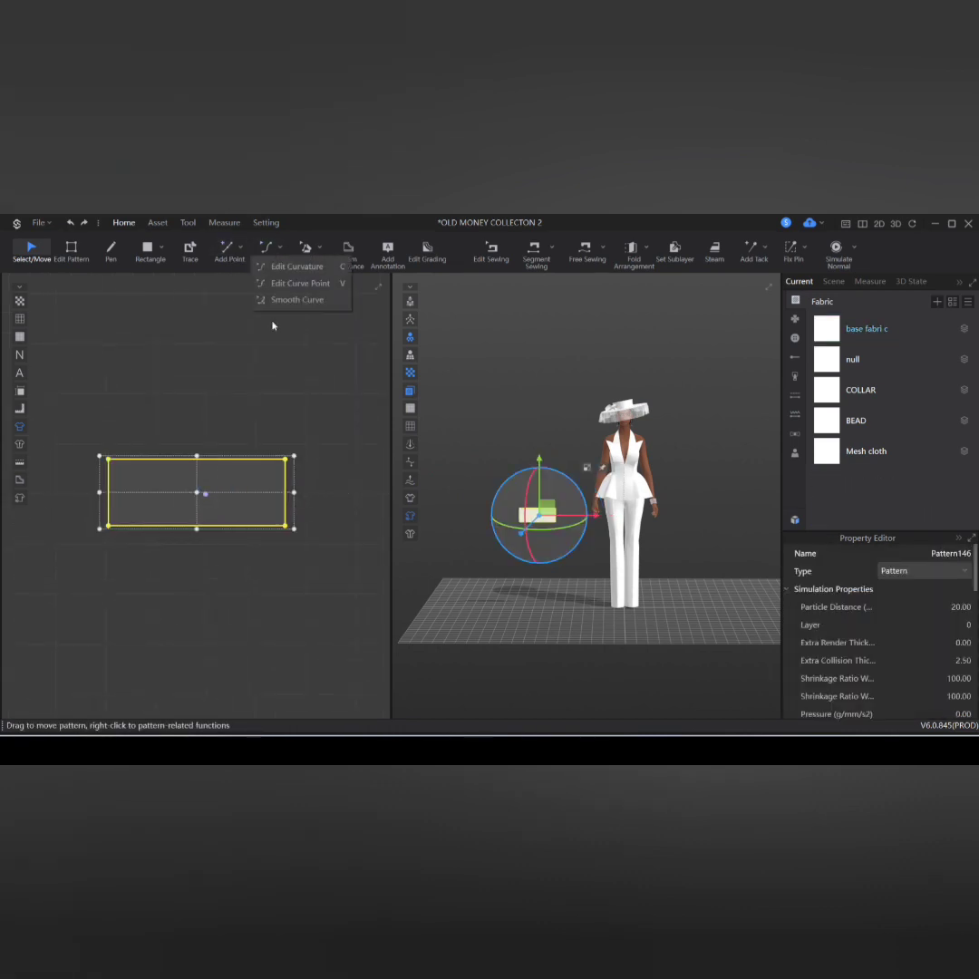
pyautogui.click(289, 299)
pyautogui.moveTo(108, 486); pyautogui.dragTo(120, 535)
pyautogui.hotkey('ctrl', 'z')
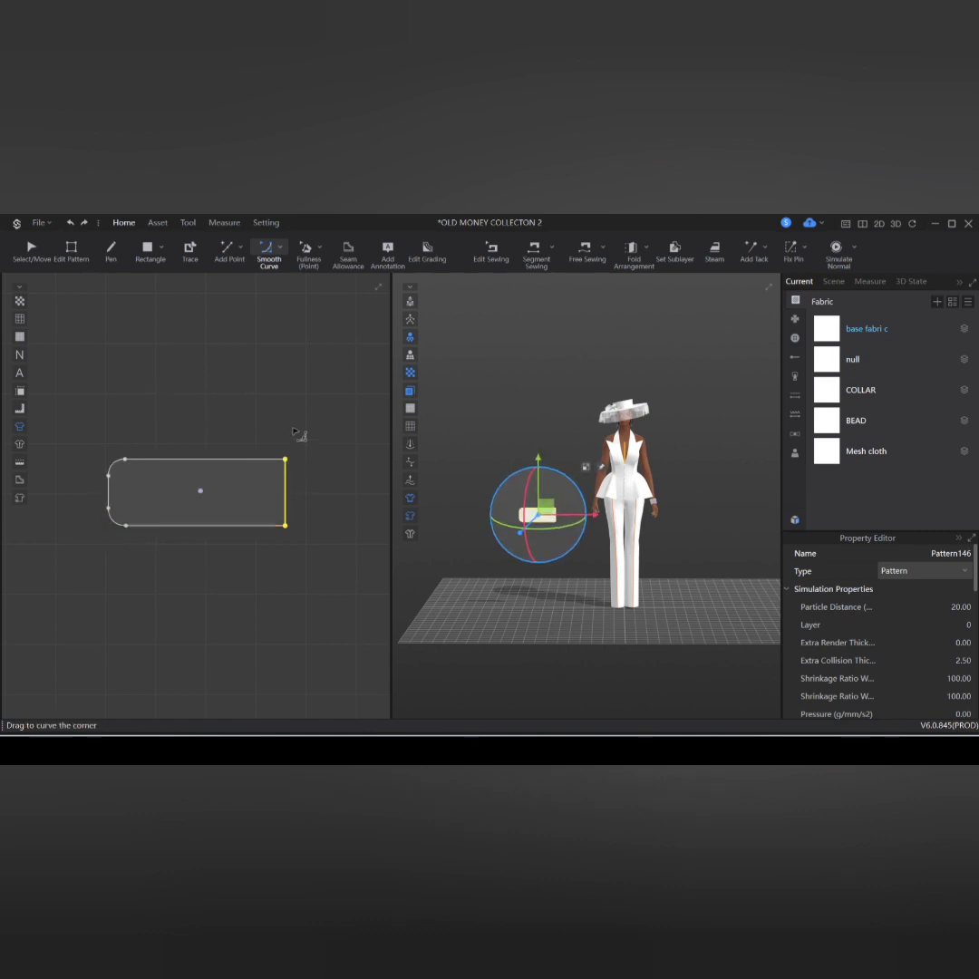
# Step: Move the rectangle's straight right edge inward and unfold the half across it into a symmetric pattern with four rounded corners
pyautogui.press('z')
pyautogui.moveTo(285, 494); pyautogui.dragTo(179, 498)
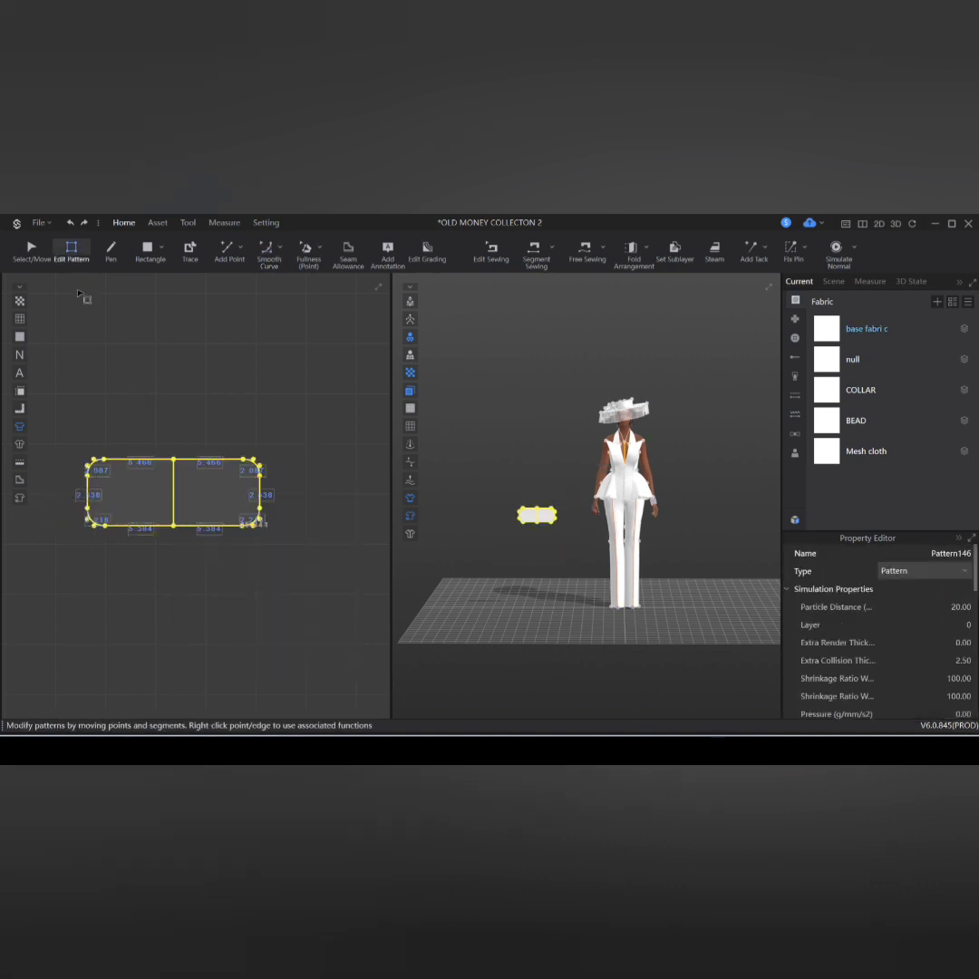
pyautogui.click(31, 252)
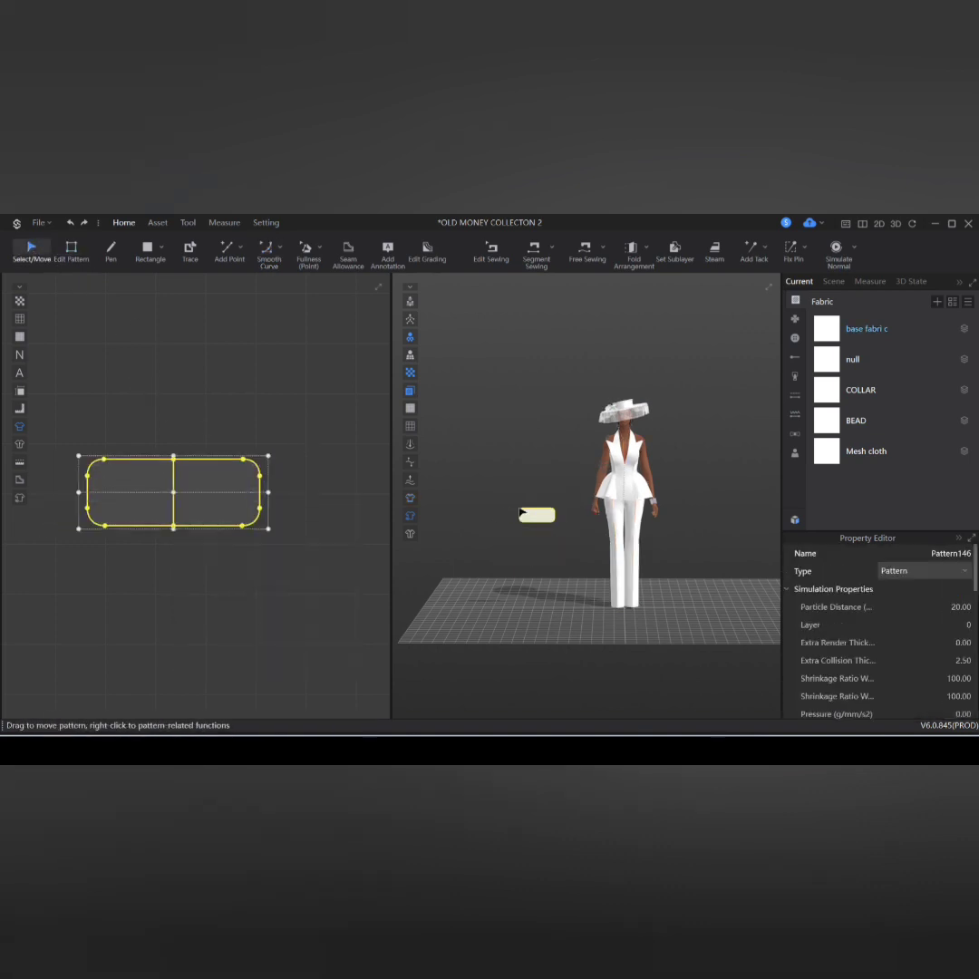
# Step: Move the rounded pattern near the avatar's right hand in 3D and turn it sideways
pyautogui.scroll(3, 537, 514)
pyautogui.moveTo(517, 517); pyautogui.dragTo(580, 528)
pyautogui.moveTo(547, 562); pyautogui.dragTo(658, 553, button='right')
pyautogui.scroll(3, 579, 573)
pyautogui.click(574, 573)
pyautogui.moveTo(595, 579); pyautogui.dragTo(544, 578)
pyautogui.click(663, 614)
pyautogui.moveTo(666, 615); pyautogui.dragTo(562, 592, button='right')
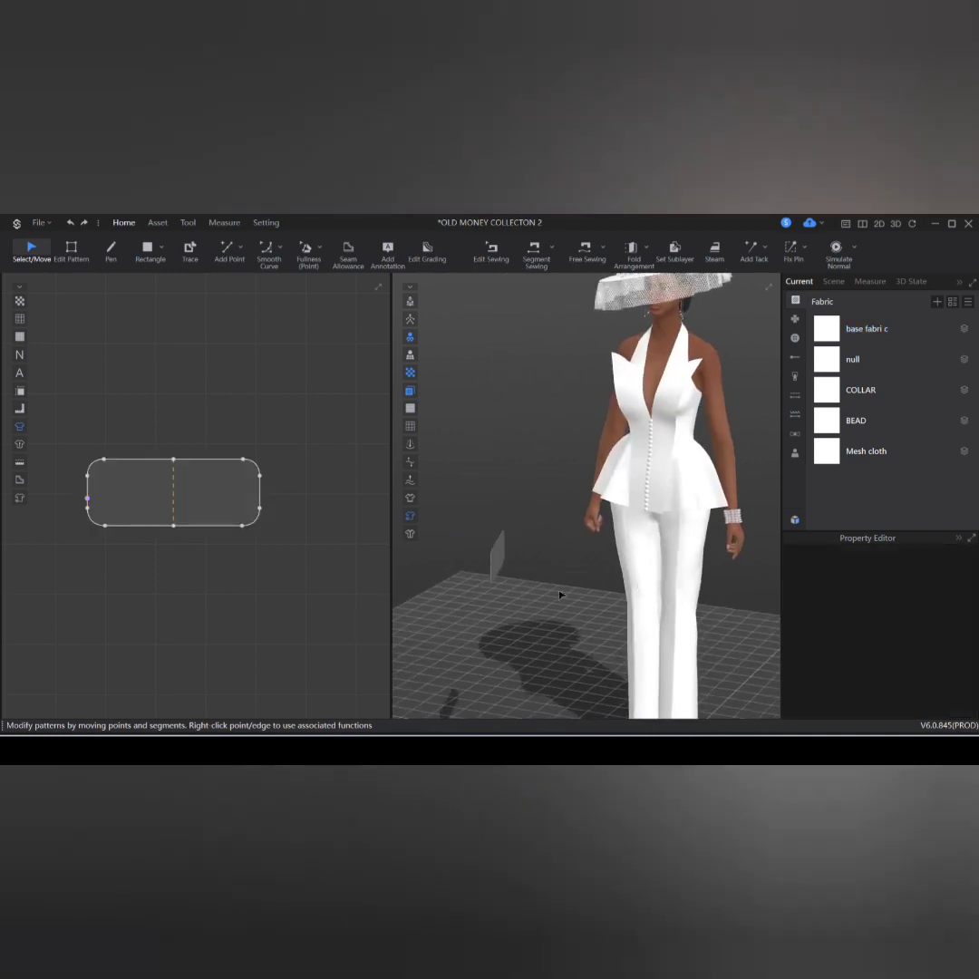
# Step: Rotate the rounded pattern to lie flat and shift it below the avatar's right hand
pyautogui.click(501, 557)
pyautogui.moveTo(507, 572); pyautogui.dragTo(510, 574)
pyautogui.moveTo(527, 626); pyautogui.dragTo(561, 612, button='right')
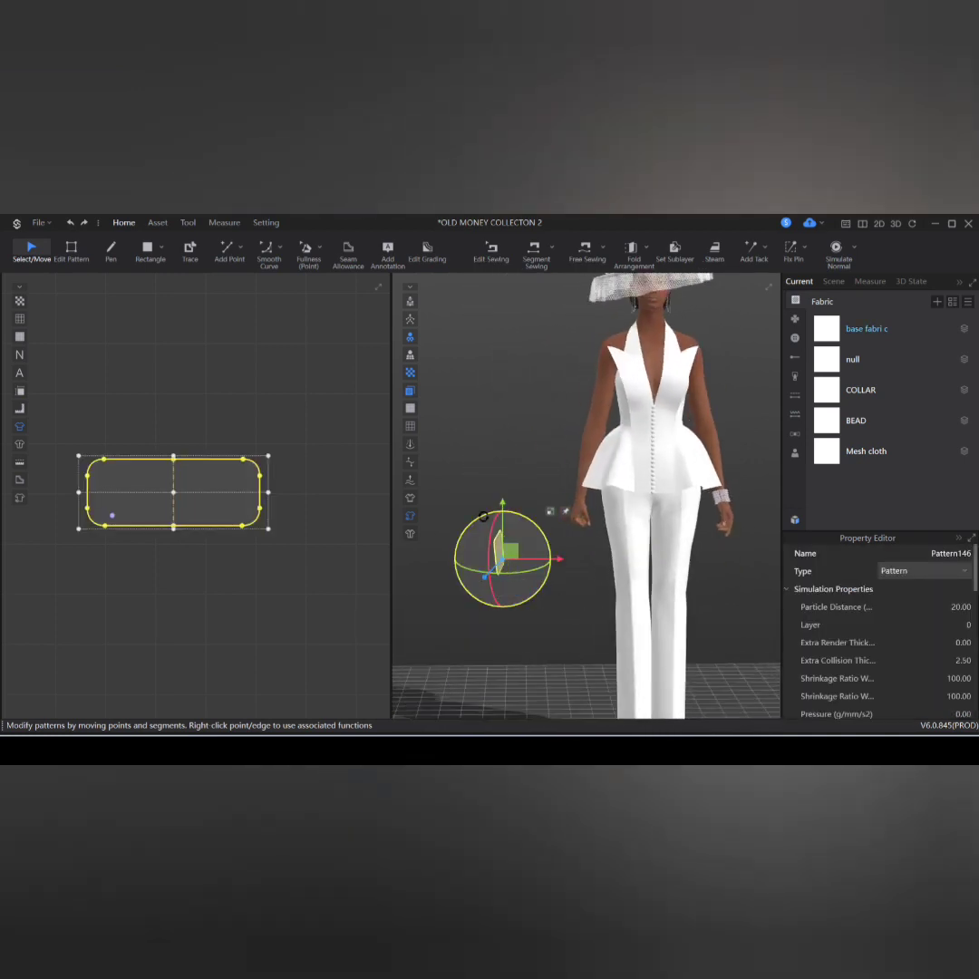
pyautogui.moveTo(483, 515); pyautogui.dragTo(470, 573)
pyautogui.moveTo(522, 551); pyautogui.dragTo(573, 549)
pyautogui.moveTo(573, 548); pyautogui.dragTo(661, 557, button='right')
pyautogui.moveTo(592, 550); pyautogui.dragTo(518, 555)
pyautogui.moveTo(544, 589); pyautogui.dragTo(453, 584, button='right')
pyautogui.click(453, 585)
# Step: Reduce the rounded pattern's height in 2D and readjust its position and angle below the avatar's right hand in 3D
pyautogui.click(175, 475)
pyautogui.moveTo(173, 456); pyautogui.dragTo(173, 483)
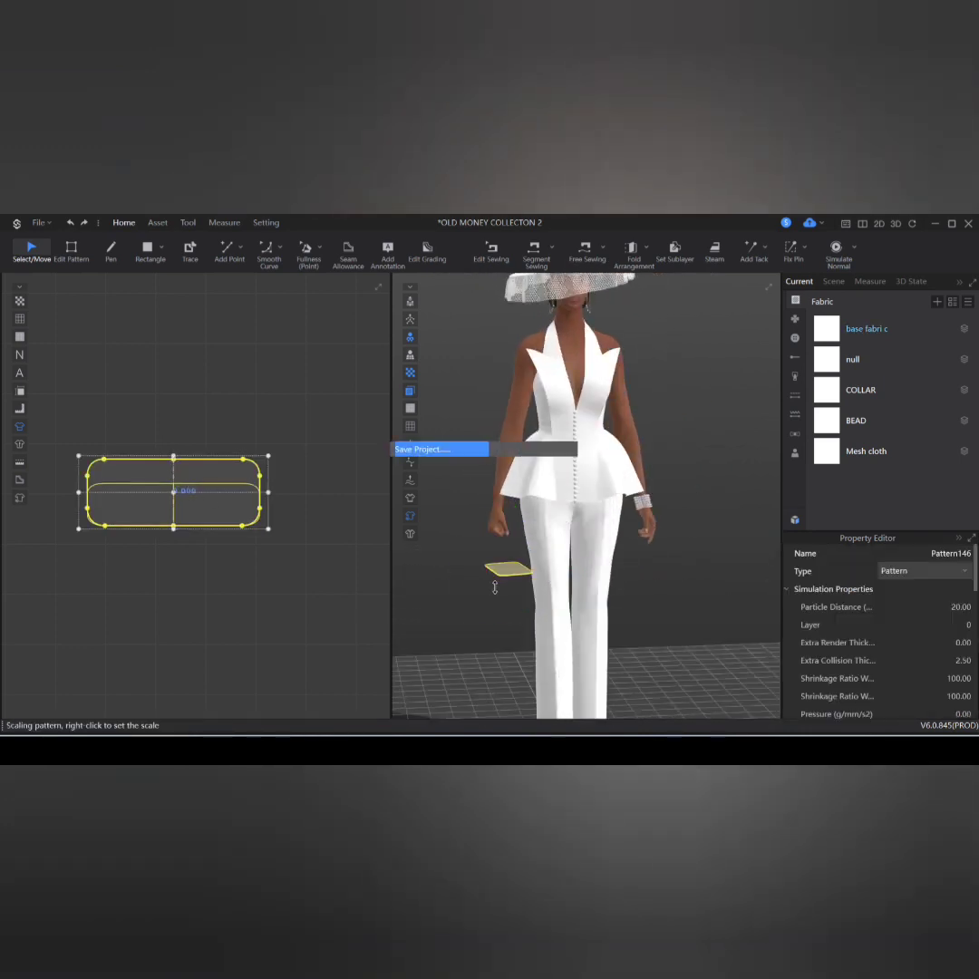
pyautogui.scroll(2, 512, 602)
pyautogui.moveTo(526, 601); pyautogui.dragTo(512, 602, button='right')
pyautogui.moveTo(512, 602); pyautogui.dragTo(518, 598)
pyautogui.moveTo(519, 598); pyautogui.dragTo(488, 601, button='right')
pyautogui.moveTo(493, 596); pyautogui.dragTo(489, 612)
pyautogui.scroll(-2, 489, 612)
pyautogui.moveTo(521, 577); pyautogui.dragTo(490, 580, button='right')
pyautogui.moveTo(488, 609); pyautogui.dragTo(497, 595)
pyautogui.click(278, 490)
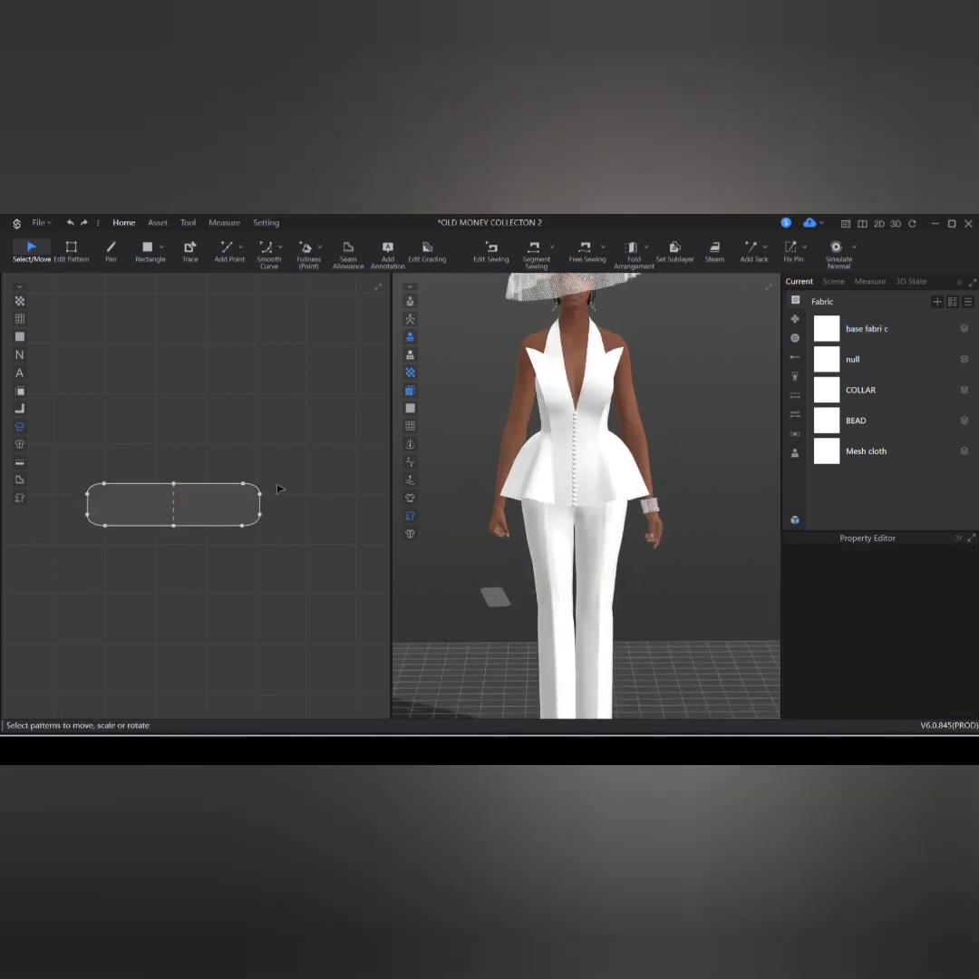
# Step: Copy the rounded pattern, place the copy directly above the original in 2D and extend its upper edge to make a taller panel
pyautogui.rightClick(204, 495)
pyautogui.click(236, 467)
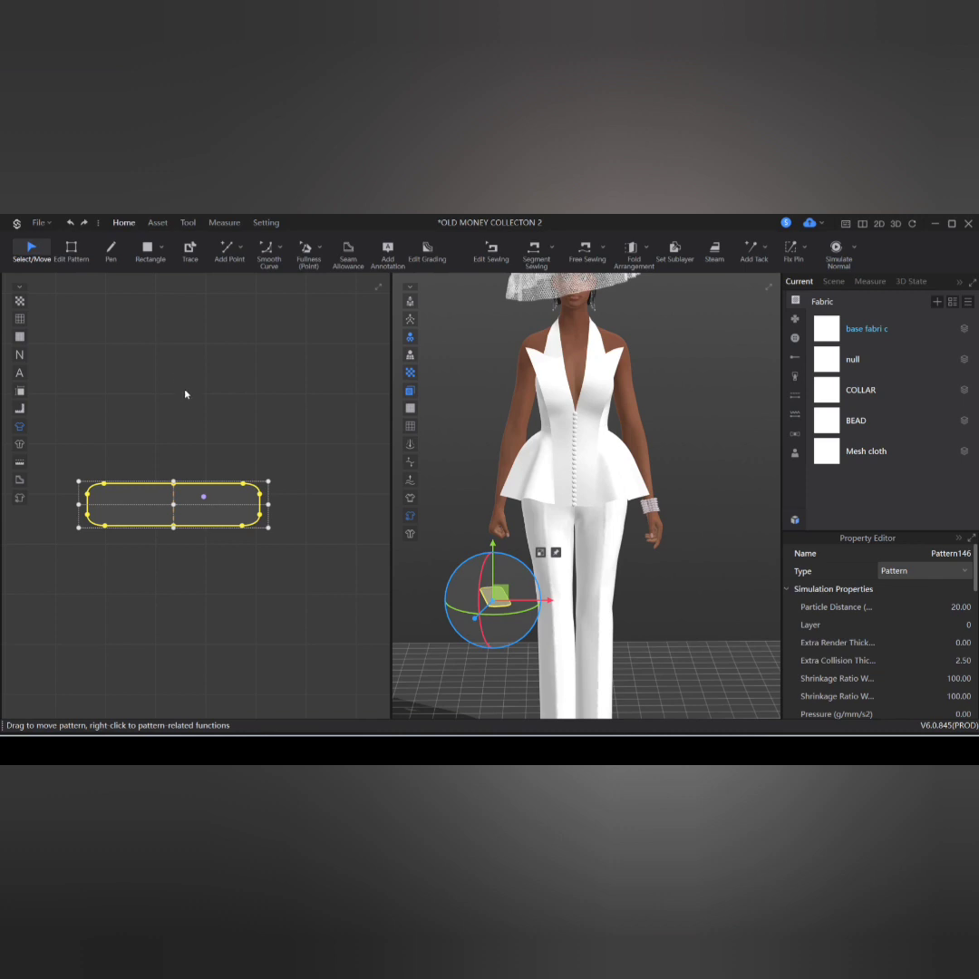
pyautogui.rightClick(201, 436)
pyautogui.click(226, 442)
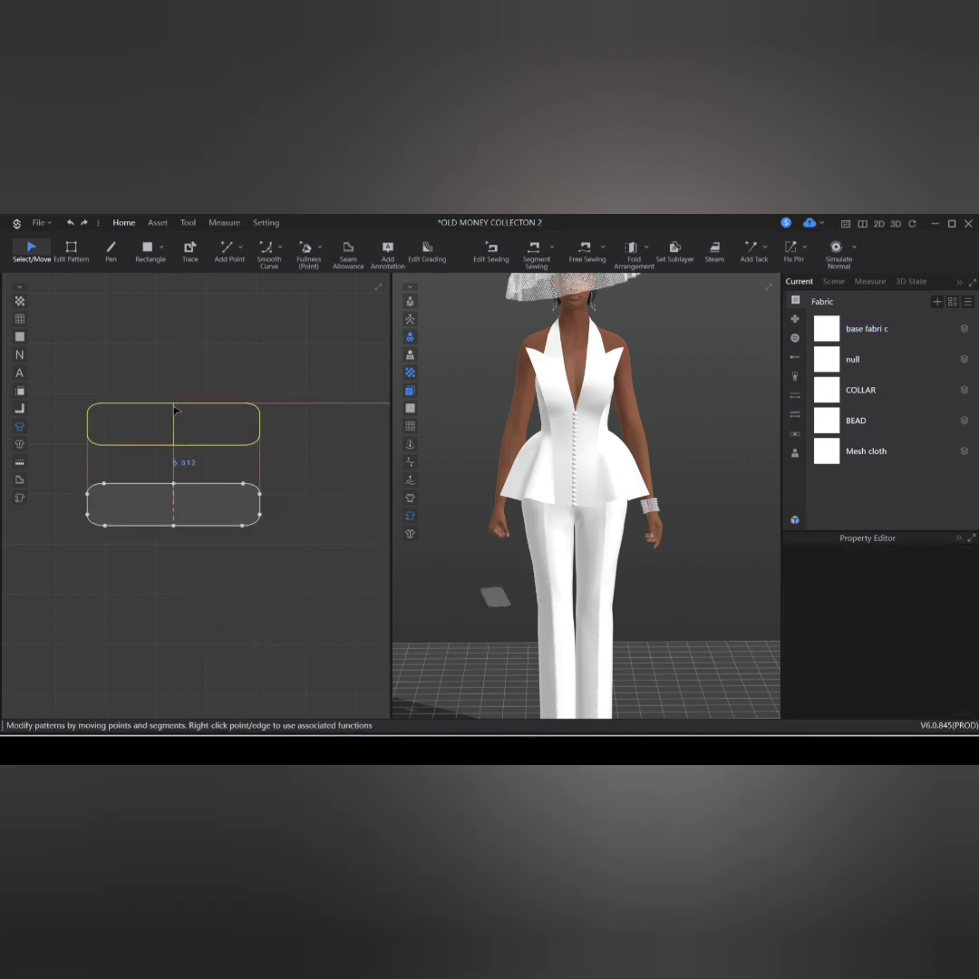
pyautogui.click(172, 424)
pyautogui.moveTo(173, 400); pyautogui.dragTo(176, 331)
# Step: Stand the tall panel upright along the outer edge of the flat base below the avatar's right hand in 3D
pyautogui.moveTo(442, 529); pyautogui.dragTo(462, 598)
pyautogui.moveTo(480, 607); pyautogui.dragTo(527, 533, button='right')
pyautogui.moveTo(526, 533); pyautogui.dragTo(481, 622)
pyautogui.moveTo(482, 622); pyautogui.dragTo(526, 532, button='right')
pyautogui.scroll(1, 526, 532)
pyautogui.moveTo(507, 531); pyautogui.dragTo(510, 549)
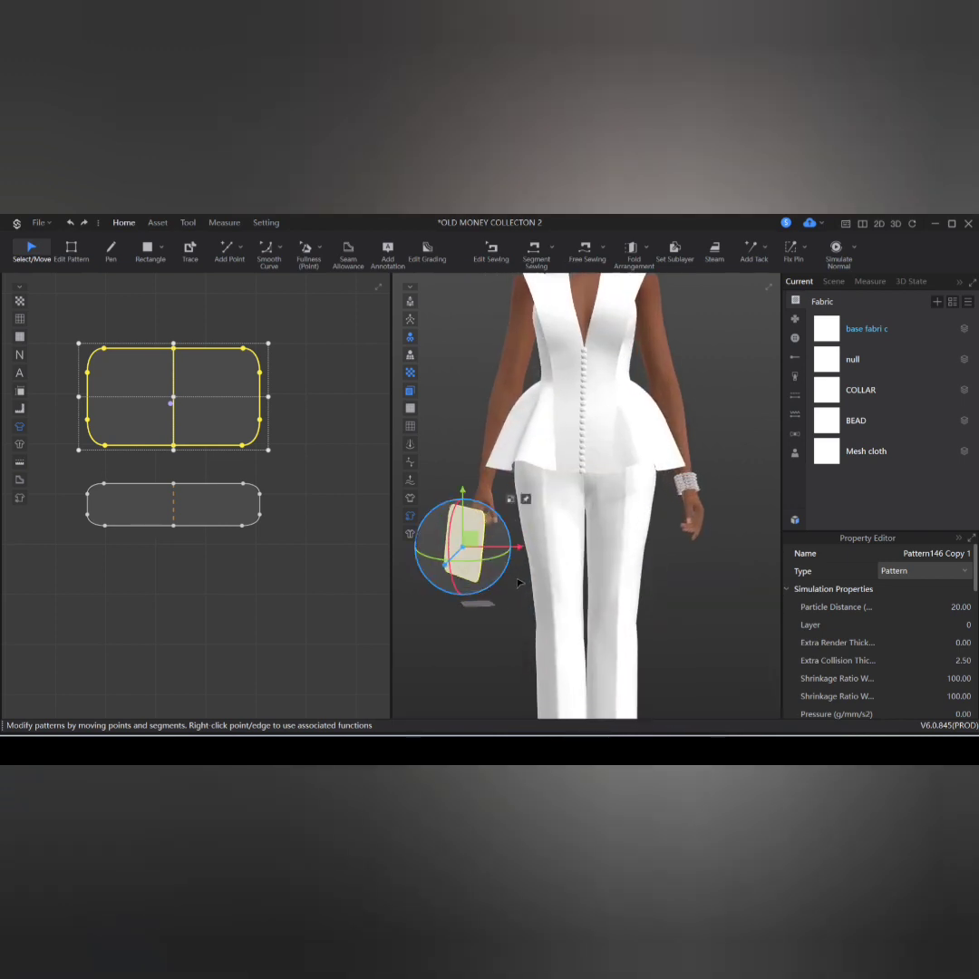
pyautogui.moveTo(503, 594); pyautogui.dragTo(580, 535, button='right')
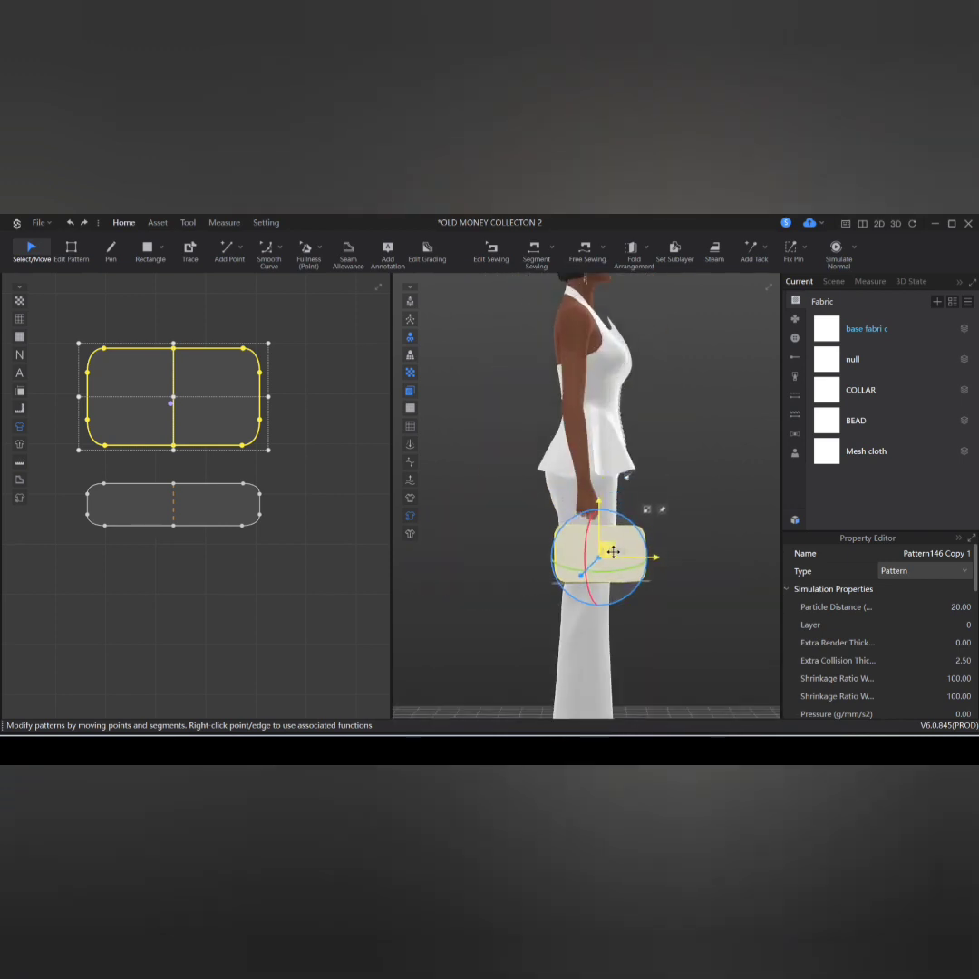
pyautogui.moveTo(642, 581); pyautogui.dragTo(540, 572, button='right')
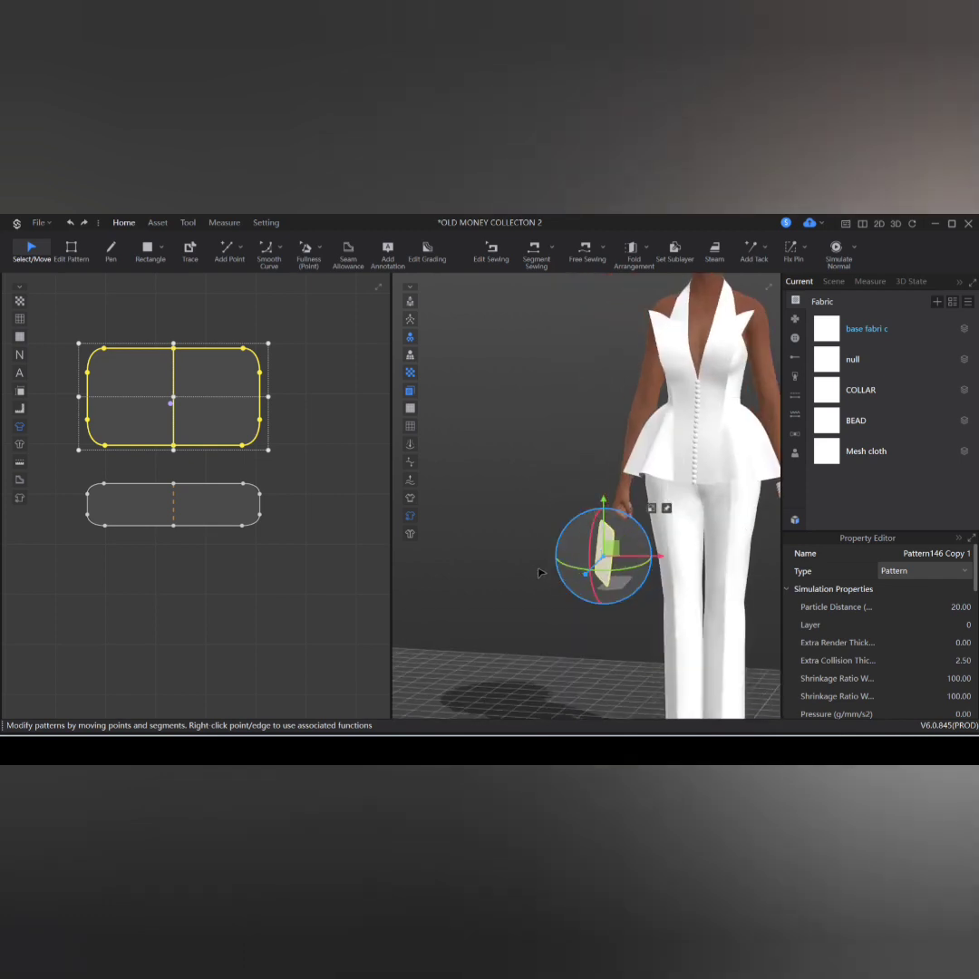
pyautogui.moveTo(574, 570); pyautogui.dragTo(643, 530)
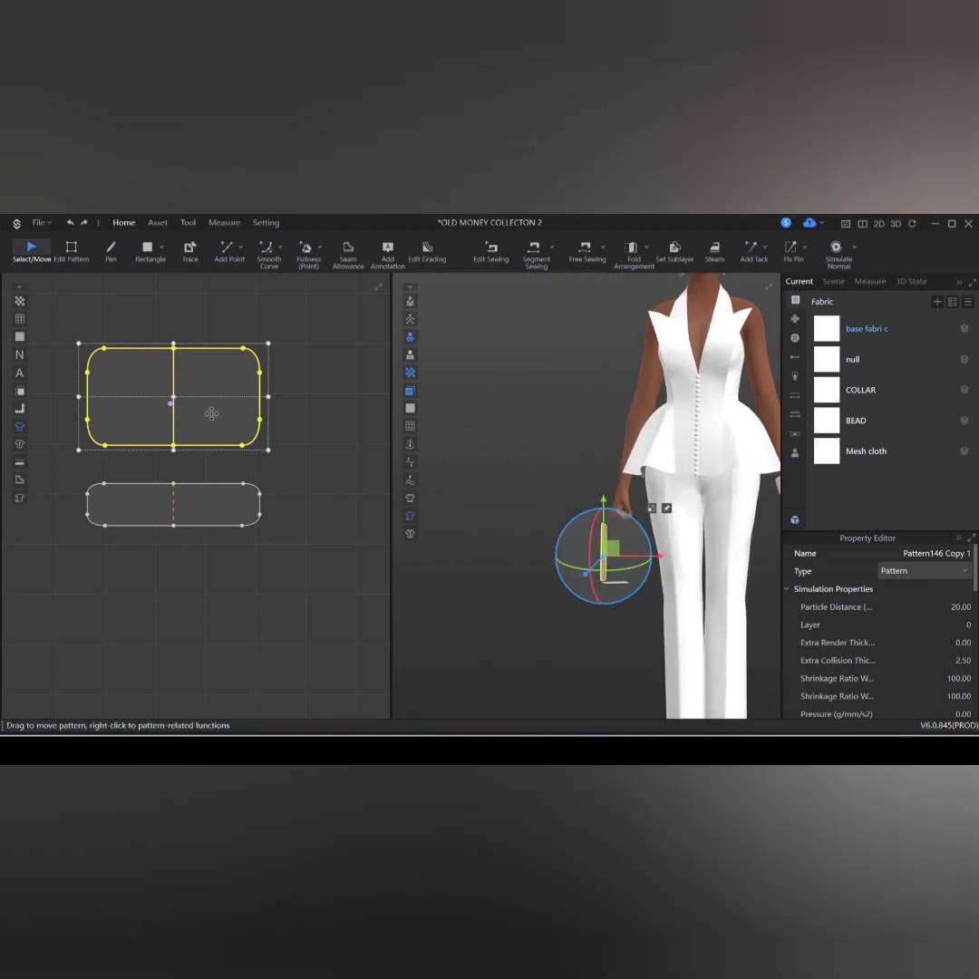
# Step: Duplicate the tall panel and place the copy beside it in the 2D layout
pyautogui.rightClick(232, 423)
pyautogui.click(270, 458)
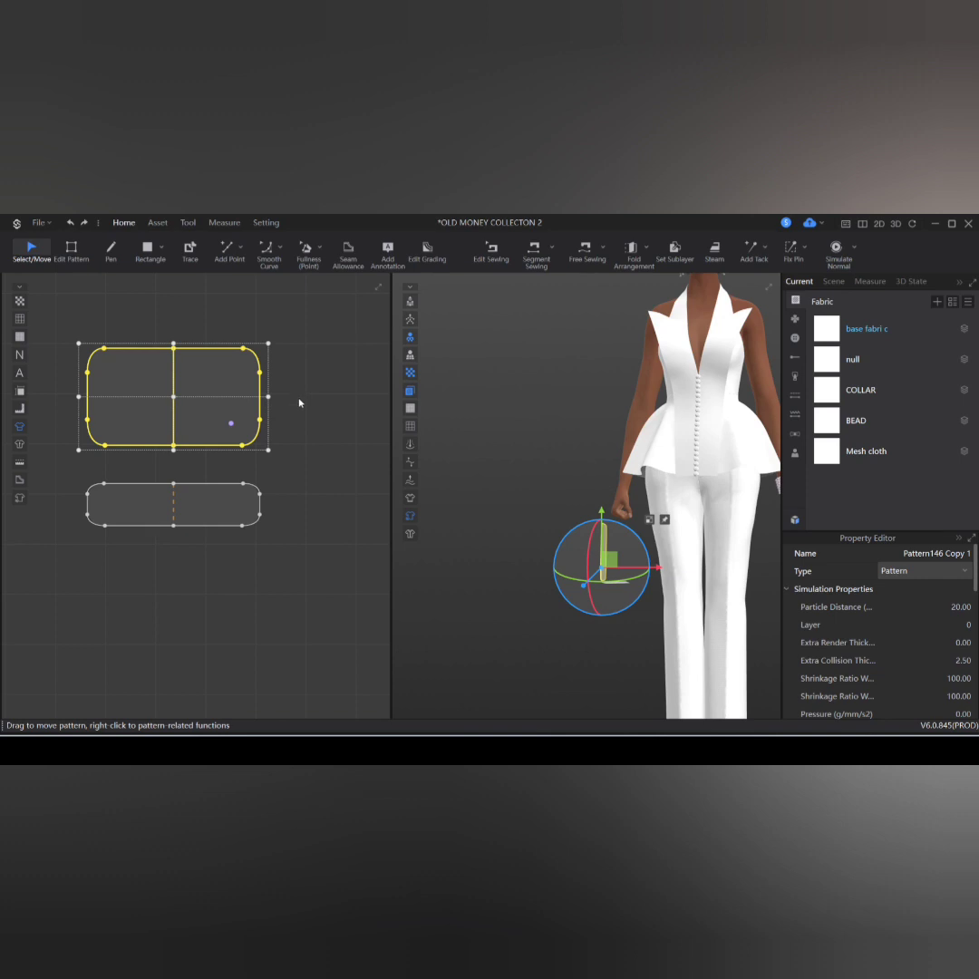
pyautogui.rightClick(302, 399)
pyautogui.click(328, 406)
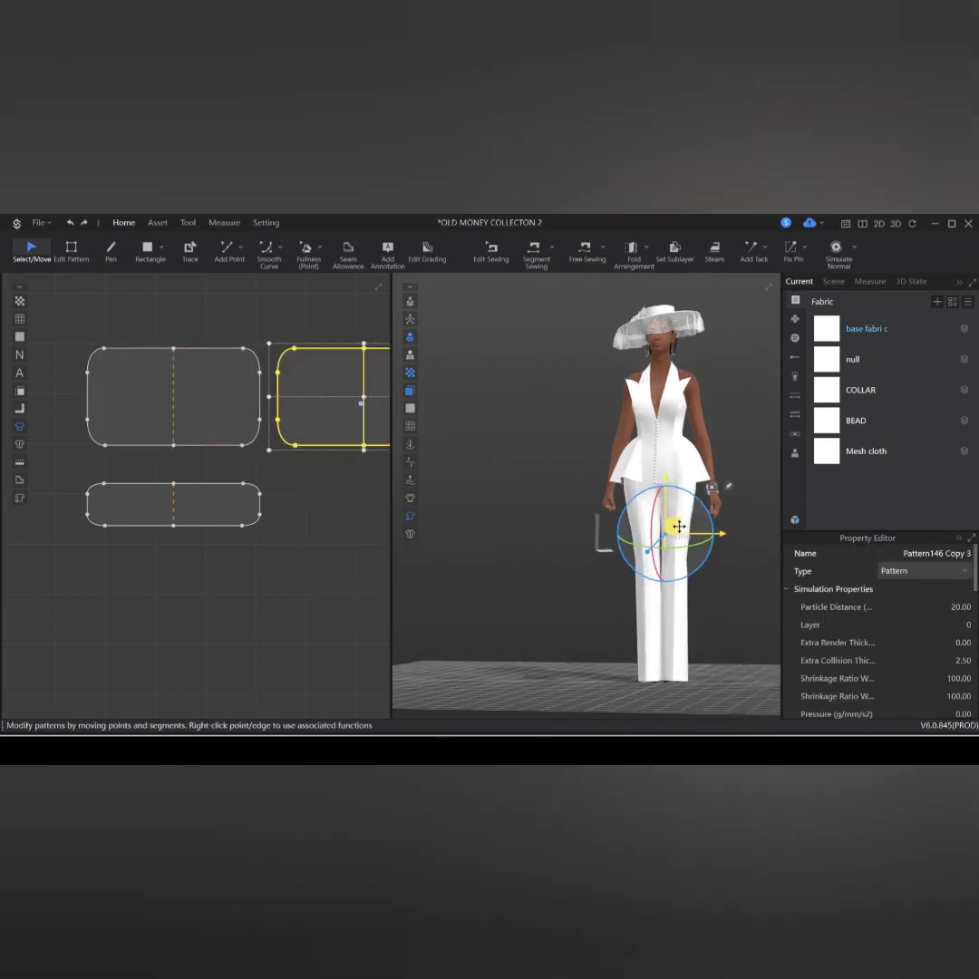
# Step: Move the copied panel in 3D to the base's inner edge, parallel to the first panel
pyautogui.scroll(5, 678, 526)
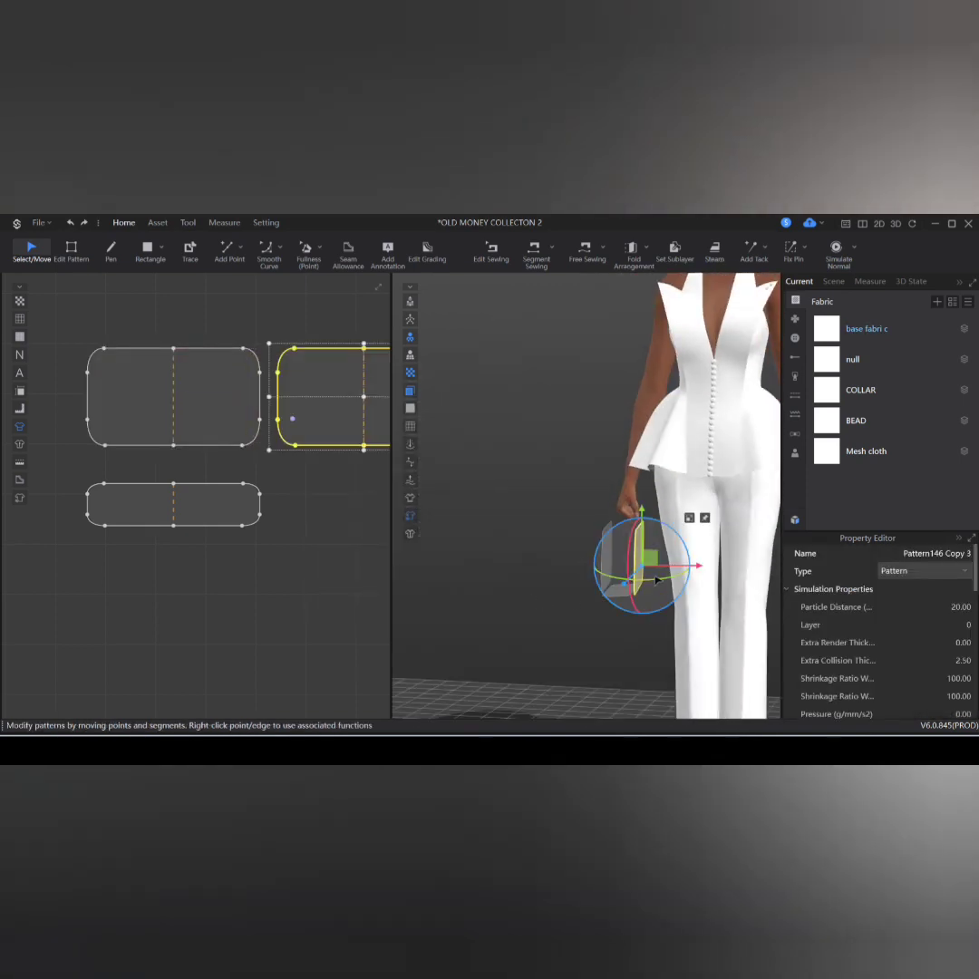
pyautogui.moveTo(642, 580); pyautogui.dragTo(516, 607, button='right')
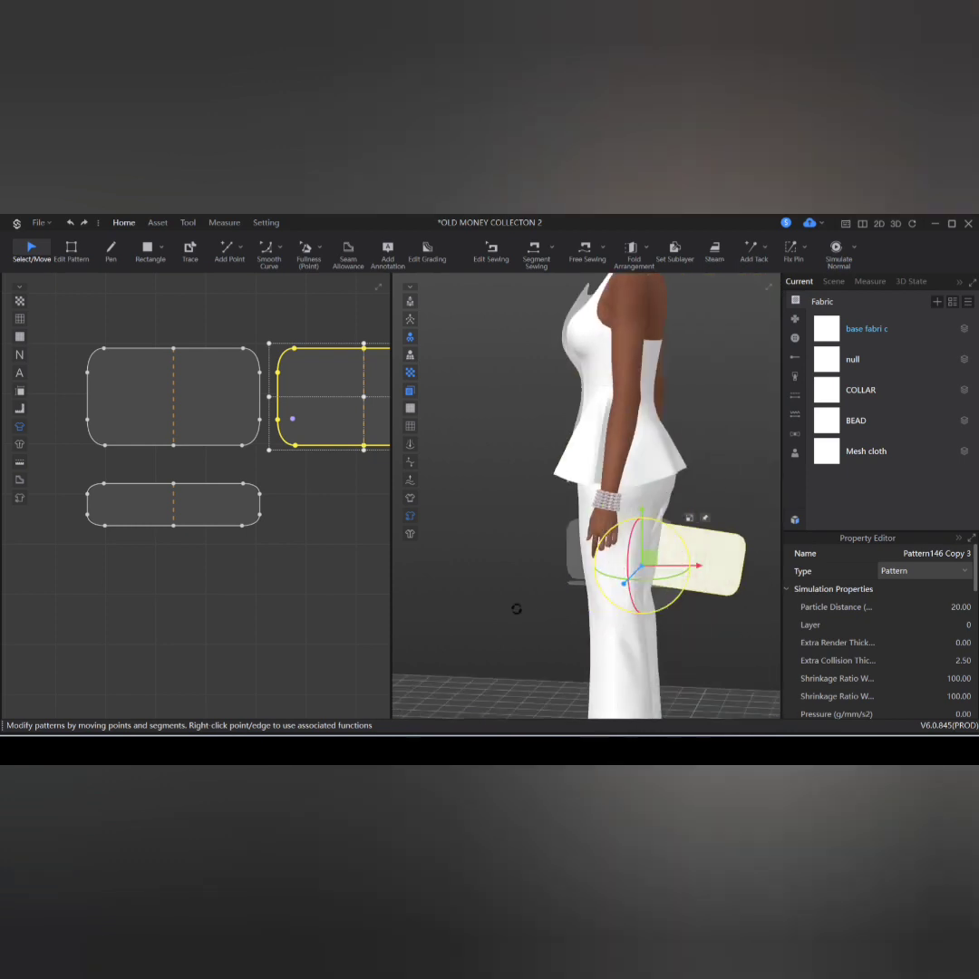
pyautogui.moveTo(651, 554); pyautogui.dragTo(585, 553)
pyautogui.moveTo(519, 562); pyautogui.dragTo(642, 558, button='right')
pyautogui.click(511, 439)
pyautogui.moveTo(511, 440); pyautogui.dragTo(505, 399, button='middle')
pyautogui.click(232, 392)
pyautogui.rightClick(227, 387)
pyautogui.click(322, 406)
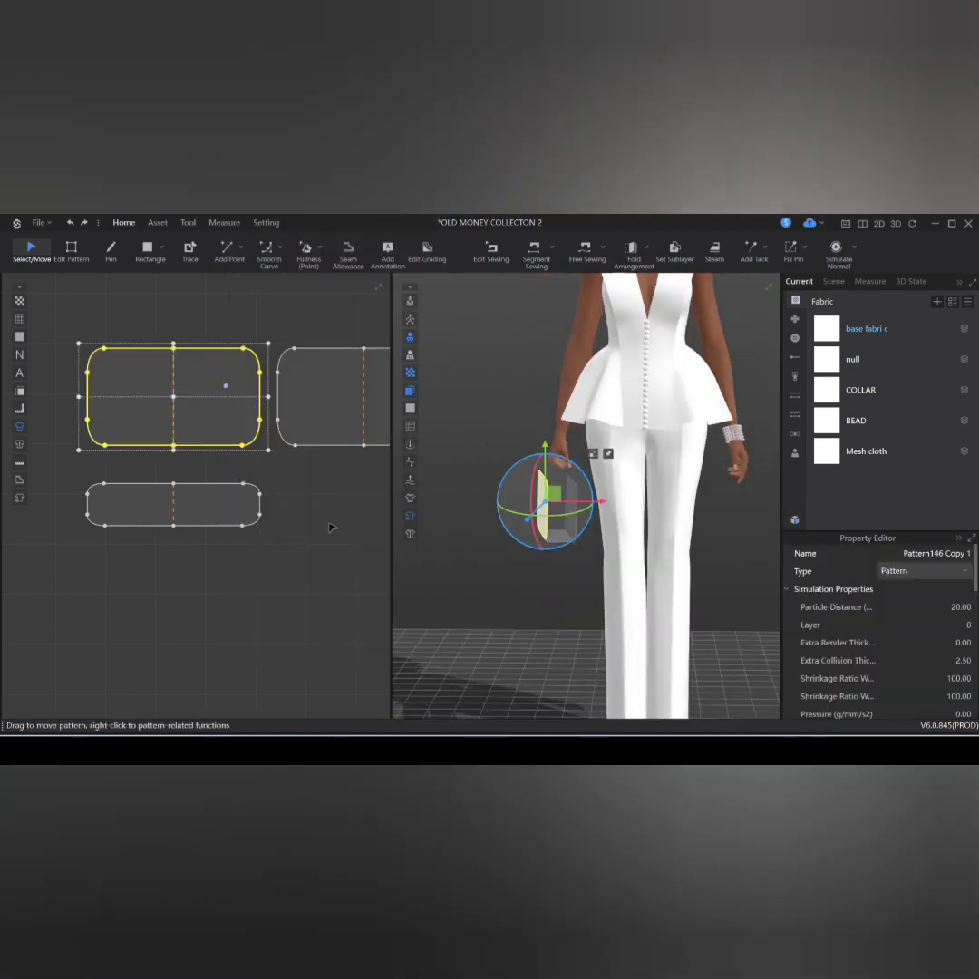
pyautogui.click(328, 527)
pyautogui.moveTo(458, 580); pyautogui.dragTo(588, 590, button='right')
# Step: Sew the lower straight edges of both tall panels to the two long edges of the base with Segment Sewing
pyautogui.click(534, 253)
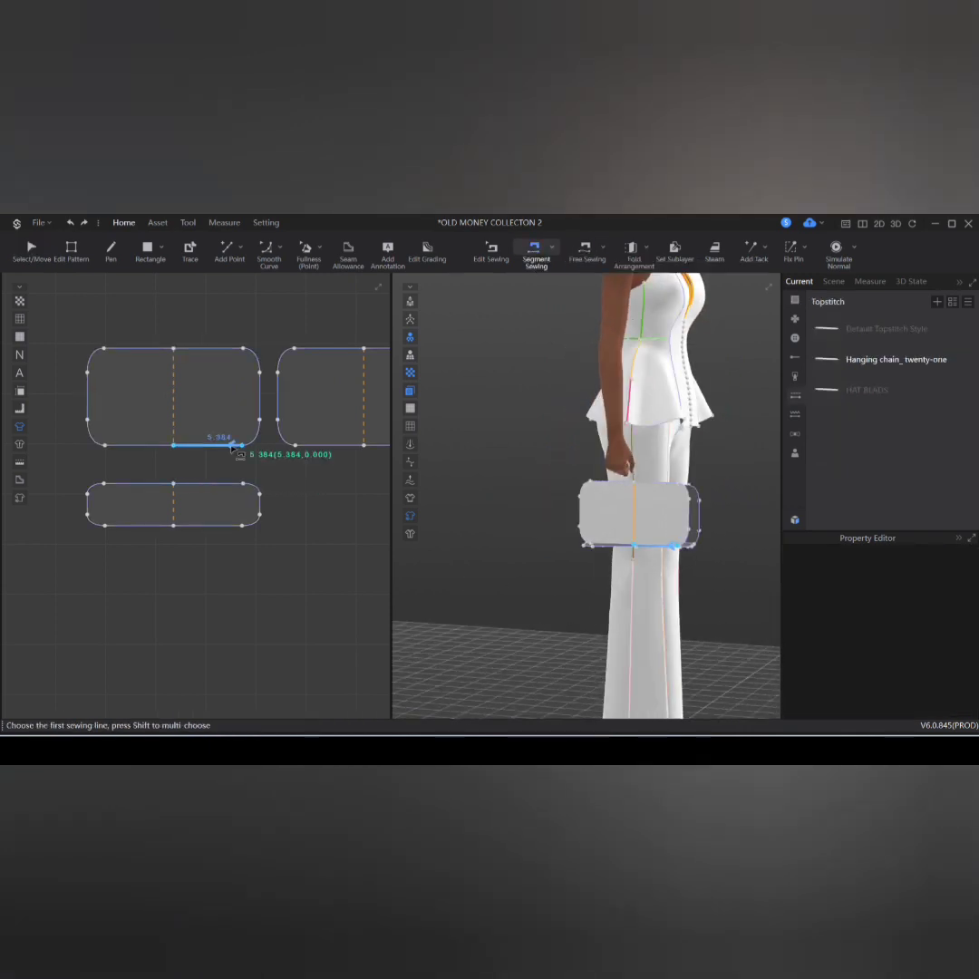
pyautogui.scroll(5, 656, 611)
pyautogui.click(625, 560)
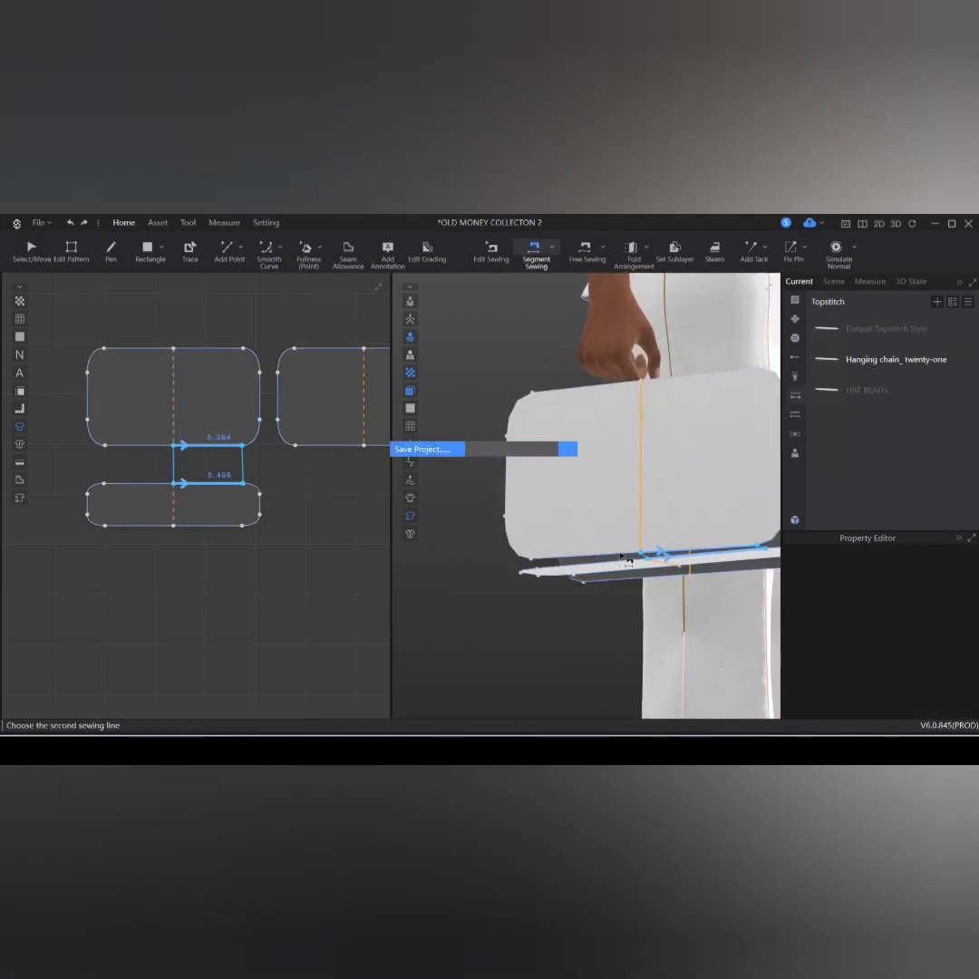
pyautogui.click(660, 580)
pyautogui.moveTo(656, 580); pyautogui.dragTo(634, 616, button='right')
pyautogui.click(571, 561)
pyautogui.click(553, 599)
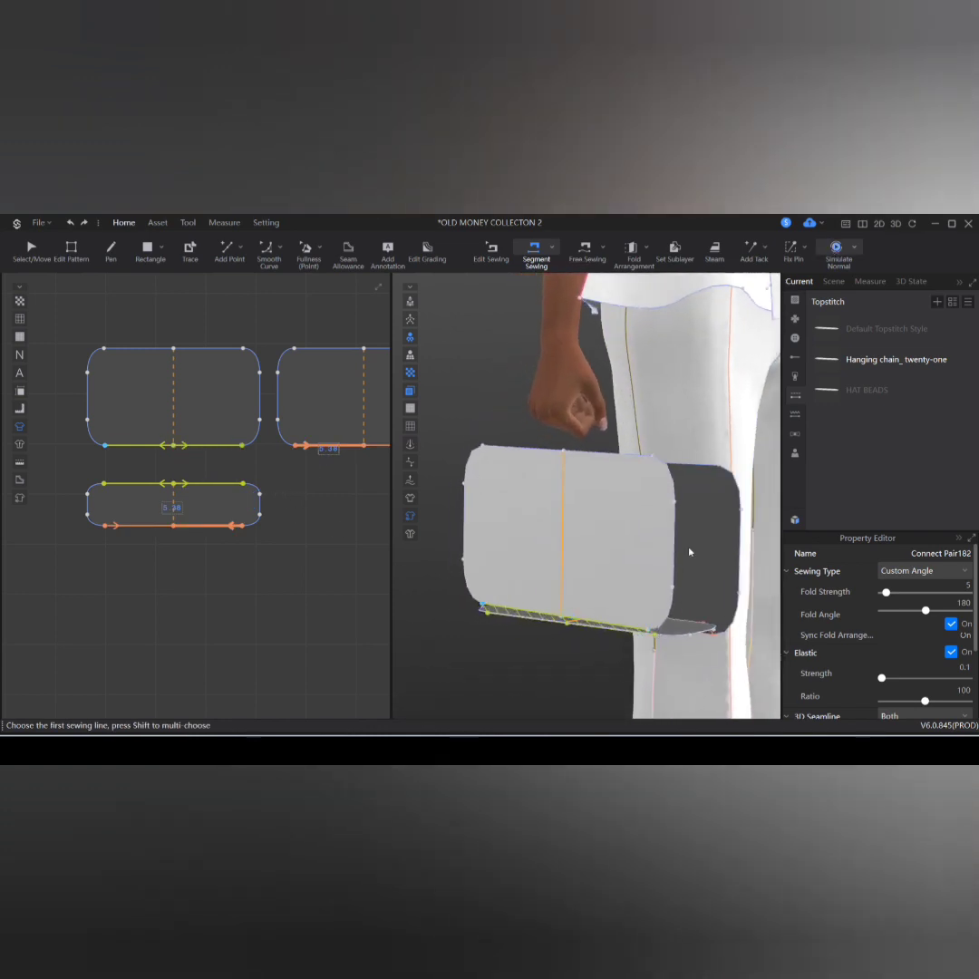
# Step: Simulate the bag pieces to pull the two panels and the base together
pyautogui.press('space')
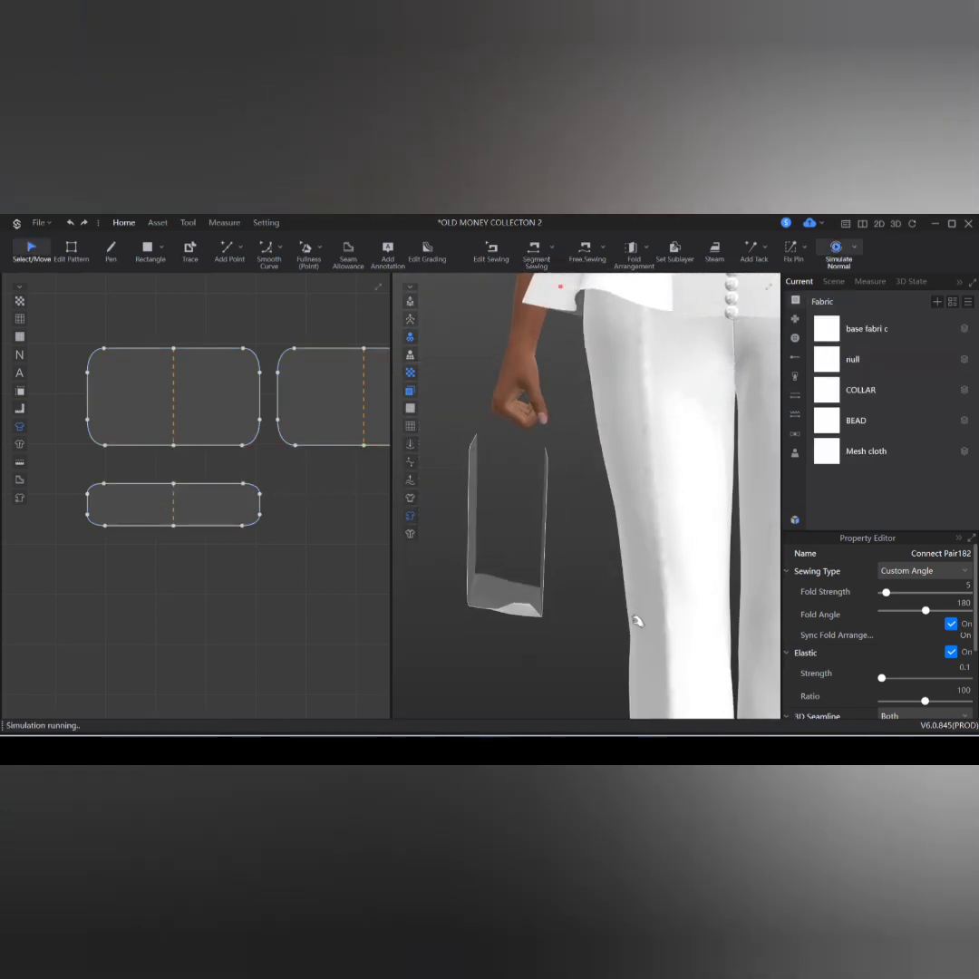
pyautogui.press('space')
pyautogui.click(541, 555)
pyautogui.click(837, 250)
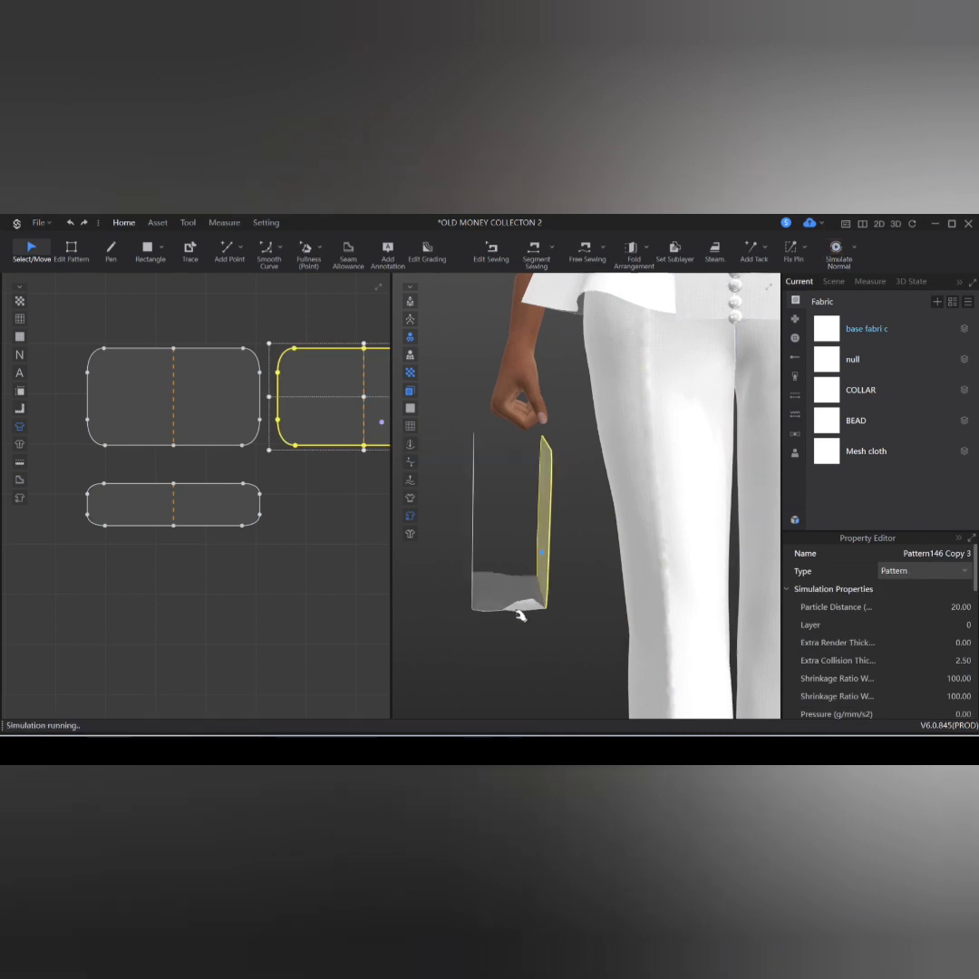
pyautogui.press('space')
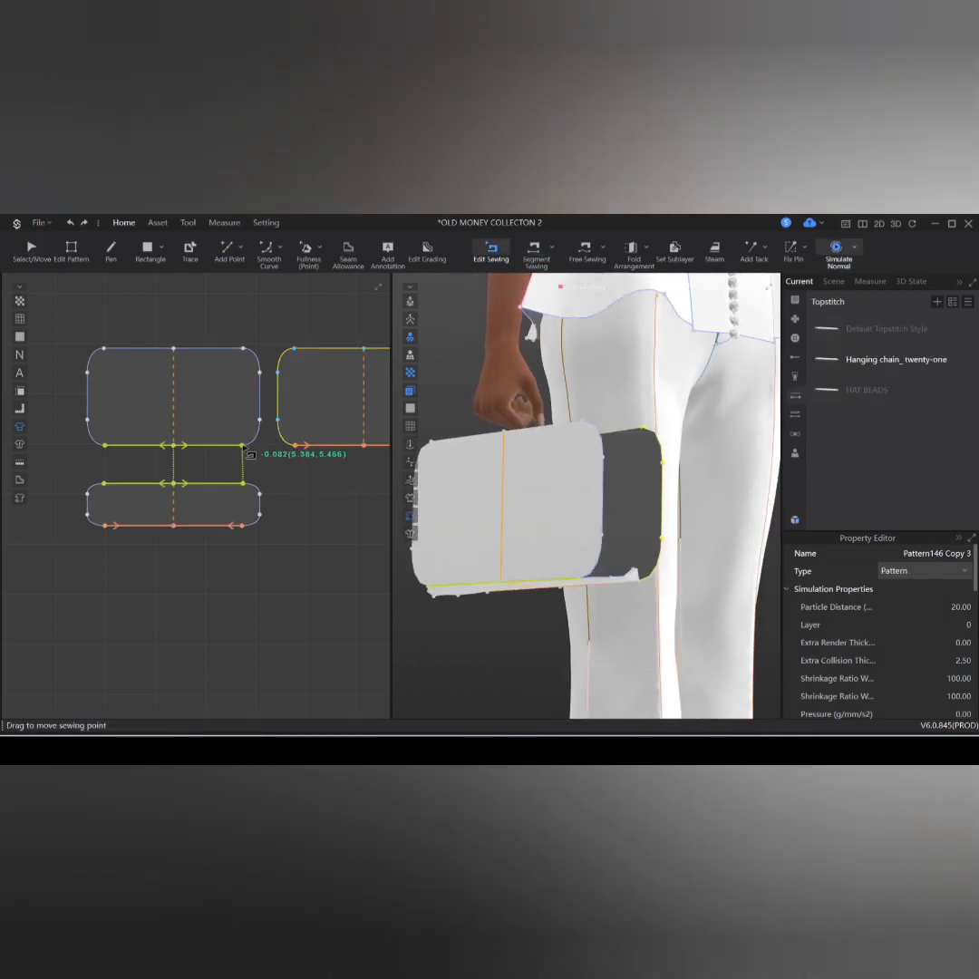
# Step: Extend both panel-to-base seams around the rounded lower corners and up the short sides, and simulate the bag
pyautogui.moveTo(258, 442); pyautogui.dragTo(252, 526)
pyautogui.scroll(3, 253, 526)
pyautogui.moveTo(422, 582); pyautogui.dragTo(293, 573, button='right')
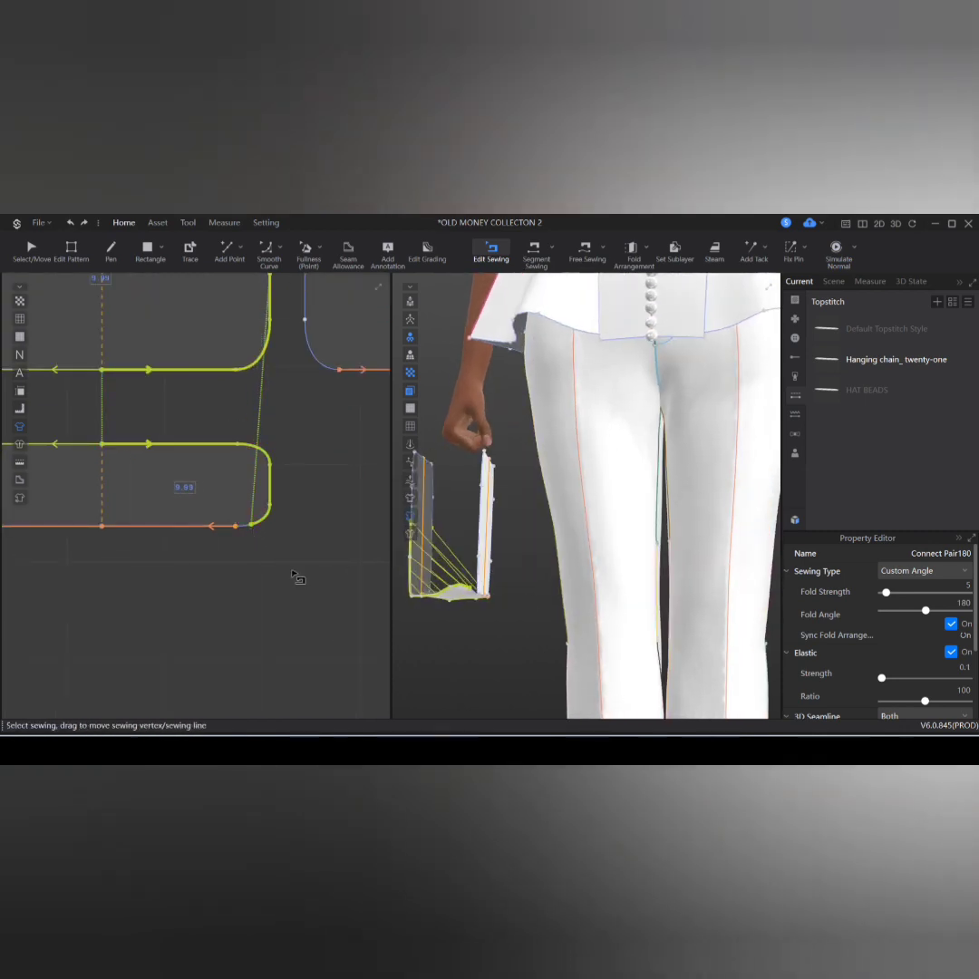
pyautogui.scroll(-3, 292, 571)
pyautogui.moveTo(292, 571); pyautogui.dragTo(148, 601, button='middle')
pyautogui.moveTo(326, 490); pyautogui.dragTo(346, 434)
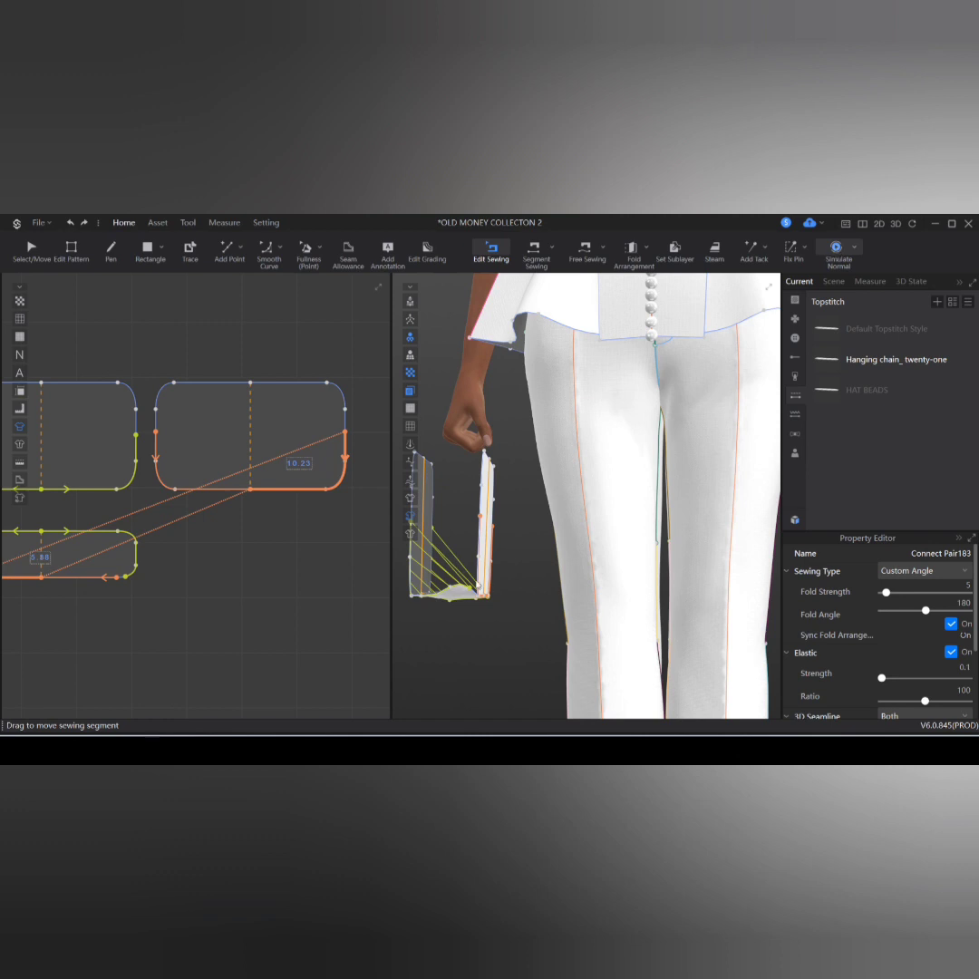
pyautogui.press('space')
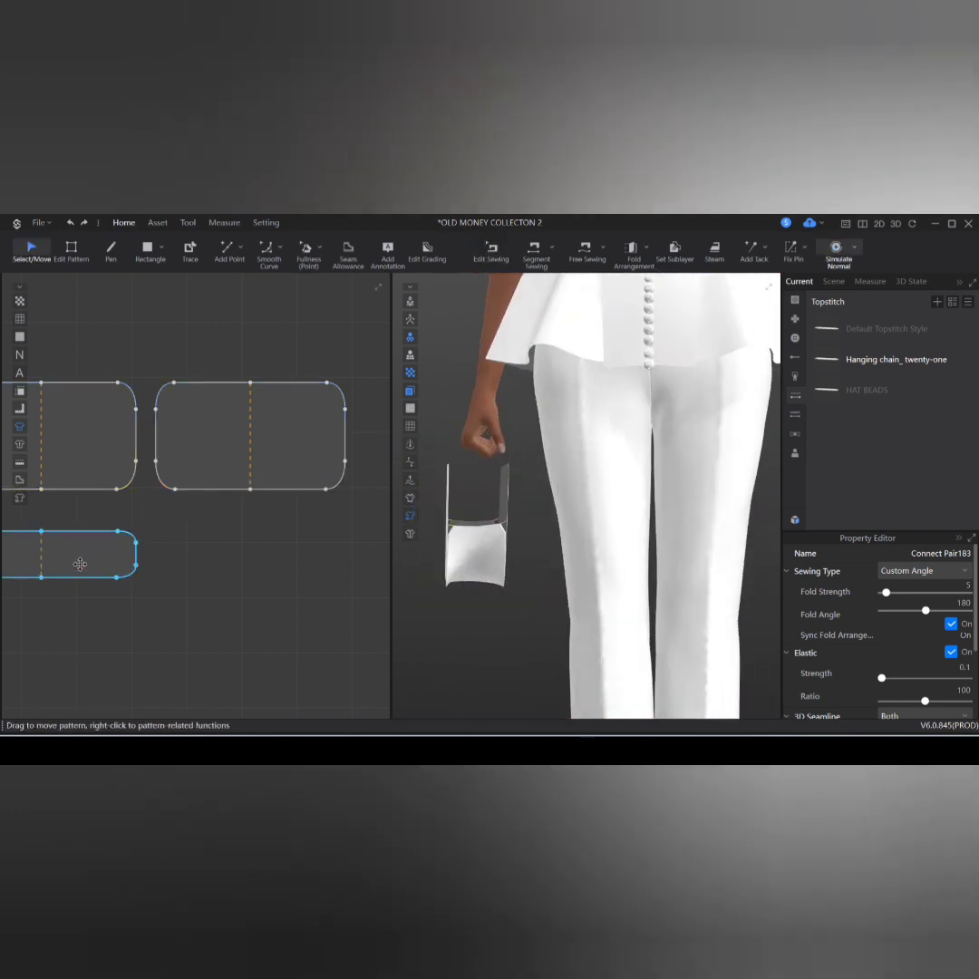
# Step: Lengthen the base pattern horizontally in 2D and extend its seams up to the panels' upper rounded corners
pyautogui.click(79, 564)
pyautogui.moveTo(146, 553); pyautogui.dragTo(196, 554)
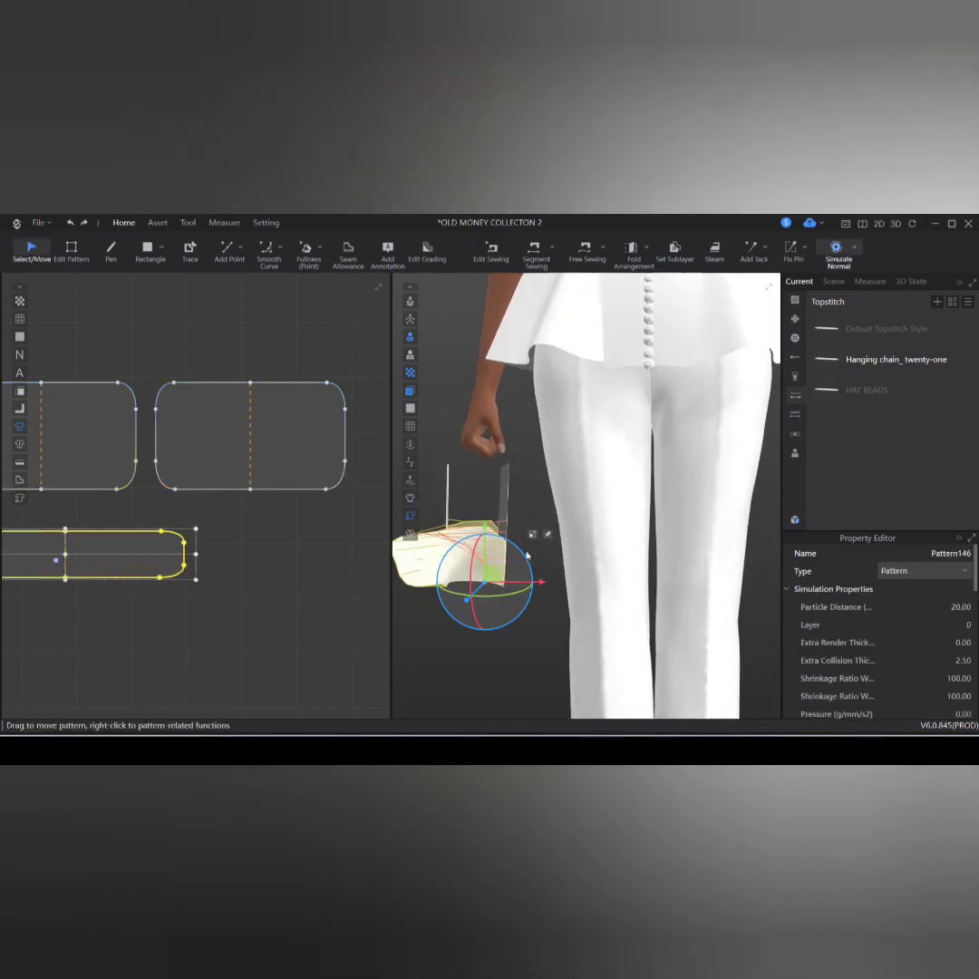
pyautogui.press('b')
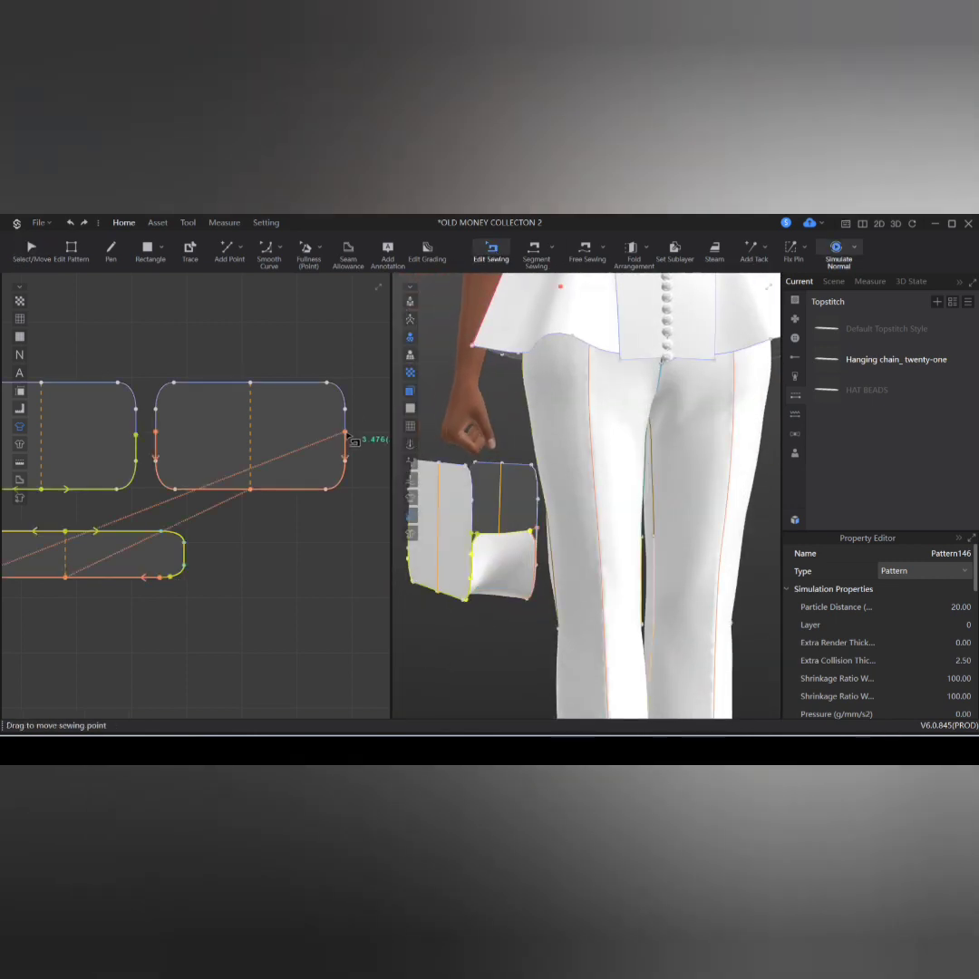
pyautogui.moveTo(348, 436); pyautogui.dragTo(134, 397)
pyautogui.moveTo(517, 558); pyautogui.dragTo(668, 558, button='right')
pyautogui.scroll(-7, 242, 574)
# Step: Set the three bag patterns to particle distance 5 and extra render thickness 3, and simulate them
pyautogui.moveTo(154, 507); pyautogui.dragTo(286, 598)
pyautogui.click(957, 643)
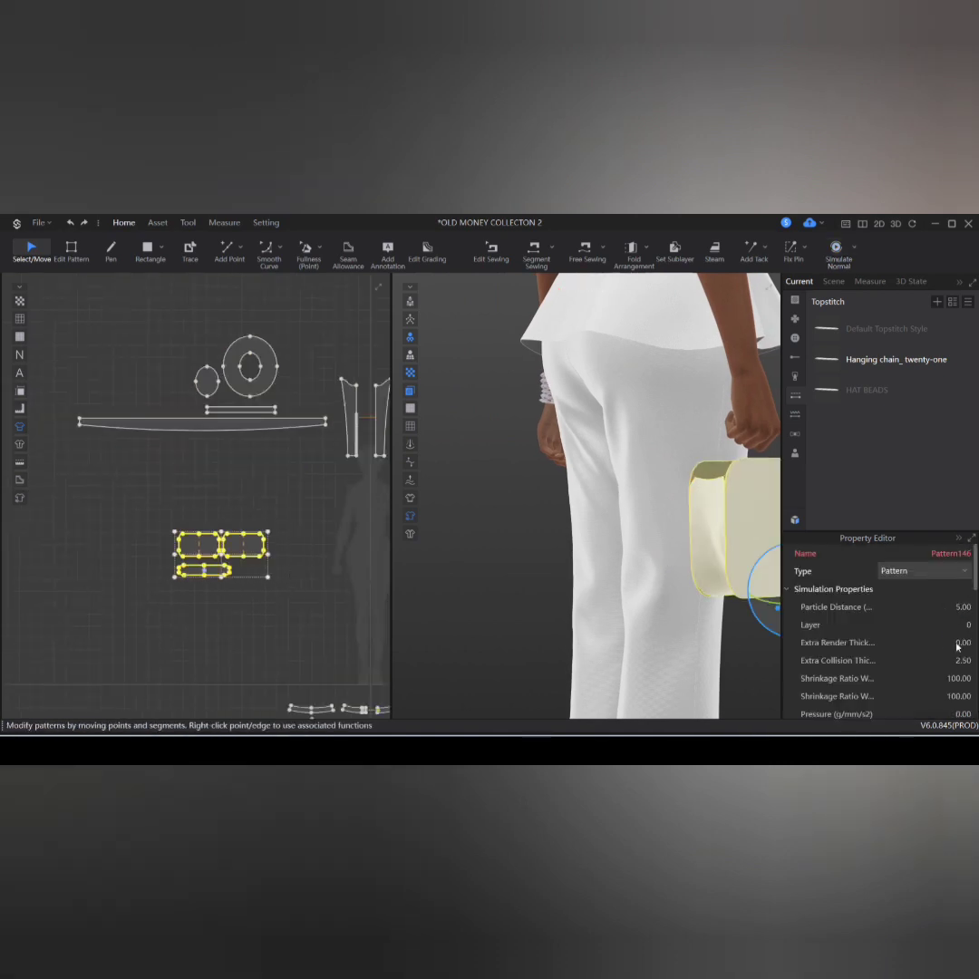
pyautogui.write('3')
pyautogui.press('Return')
pyautogui.scroll(-2, 774, 349)
pyautogui.press('space')
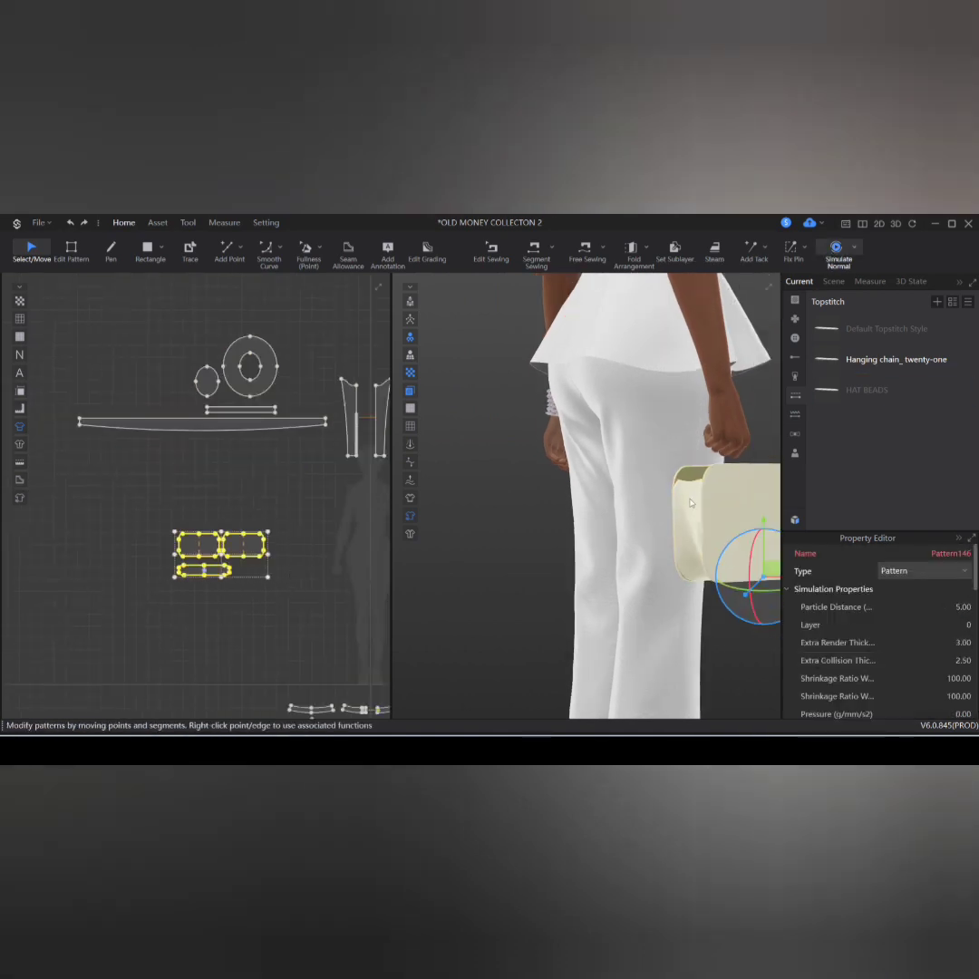
pyautogui.press('space')
pyautogui.moveTo(690, 503)
pyautogui.mouseDown(button='right')
pyautogui.moveTo(559, 529)
pyautogui.moveTo(660, 533)
pyautogui.moveTo(682, 504)
pyautogui.mouseUp(button='right')
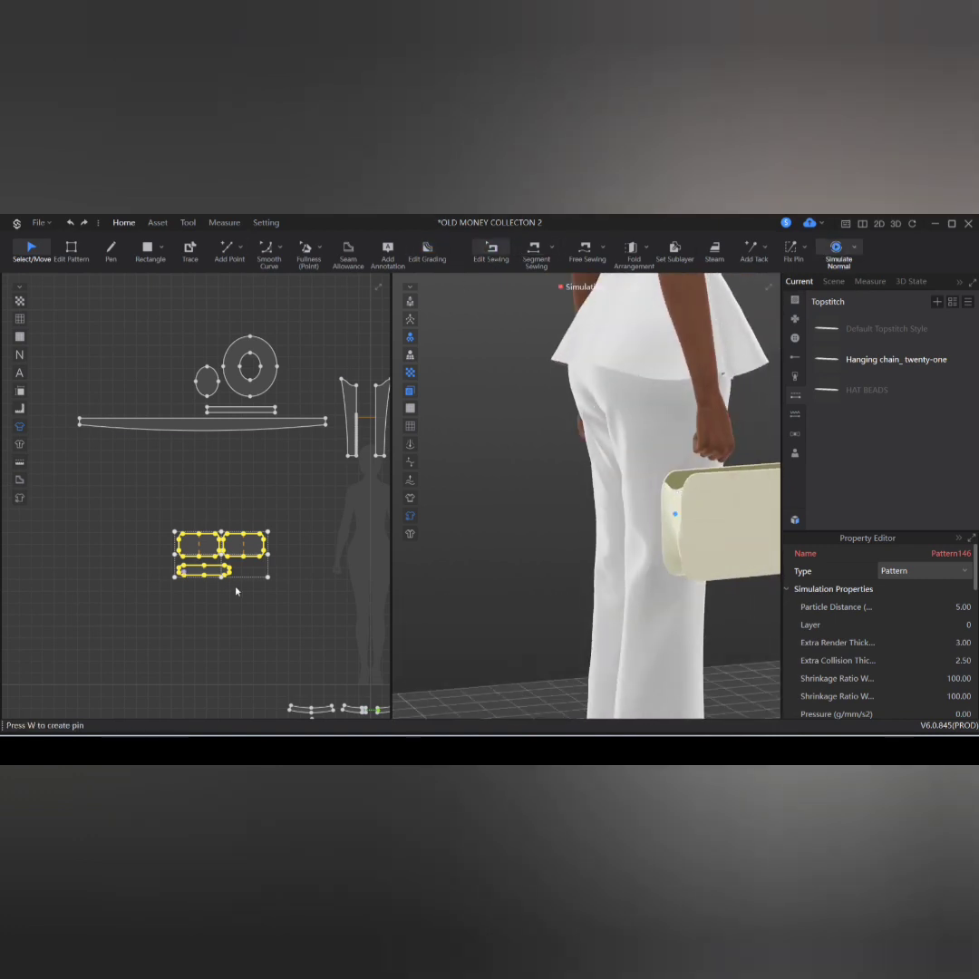
# Step: Move the seam ends on both panels further around the upper rounded corners and simulate the bag again
pyautogui.press('b')
pyautogui.scroll(9, 258, 539)
pyautogui.moveTo(287, 515); pyautogui.dragTo(274, 502)
pyautogui.scroll(-3, 276, 535)
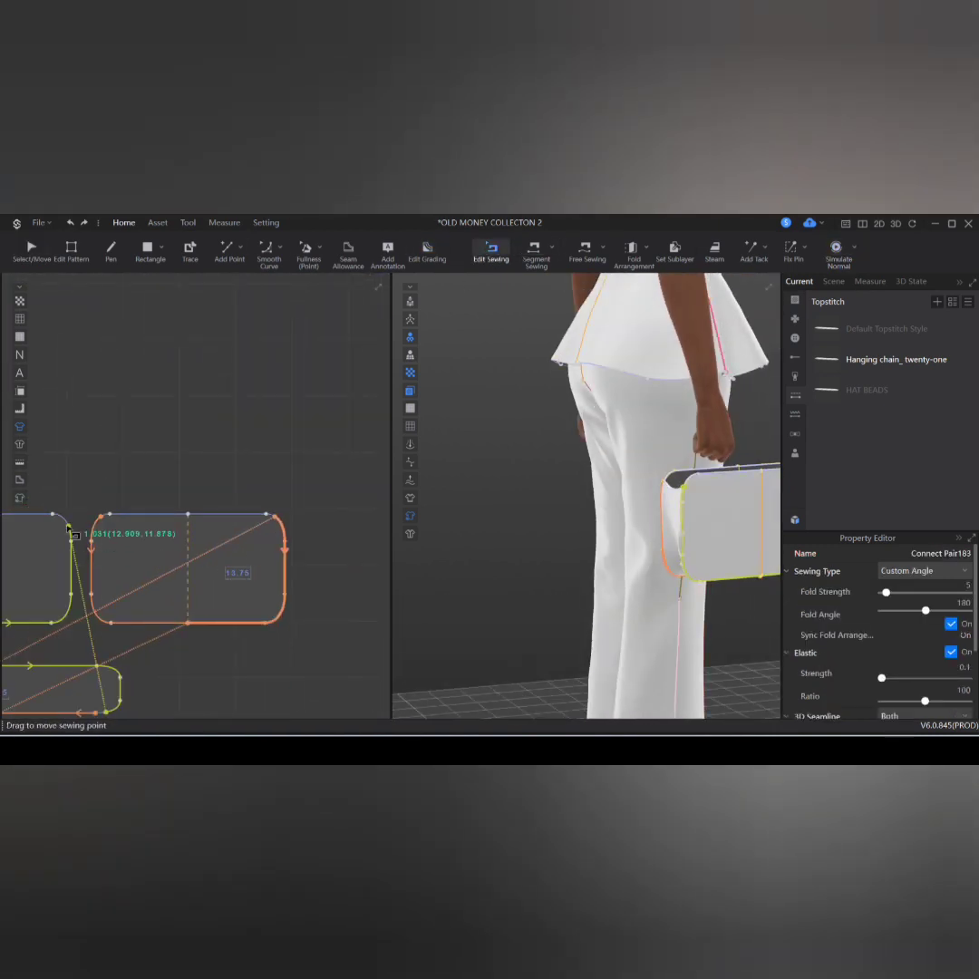
pyautogui.moveTo(68, 527); pyautogui.dragTo(60, 513)
pyautogui.scroll(3, 65, 524)
pyautogui.press('q')
pyautogui.press('space')
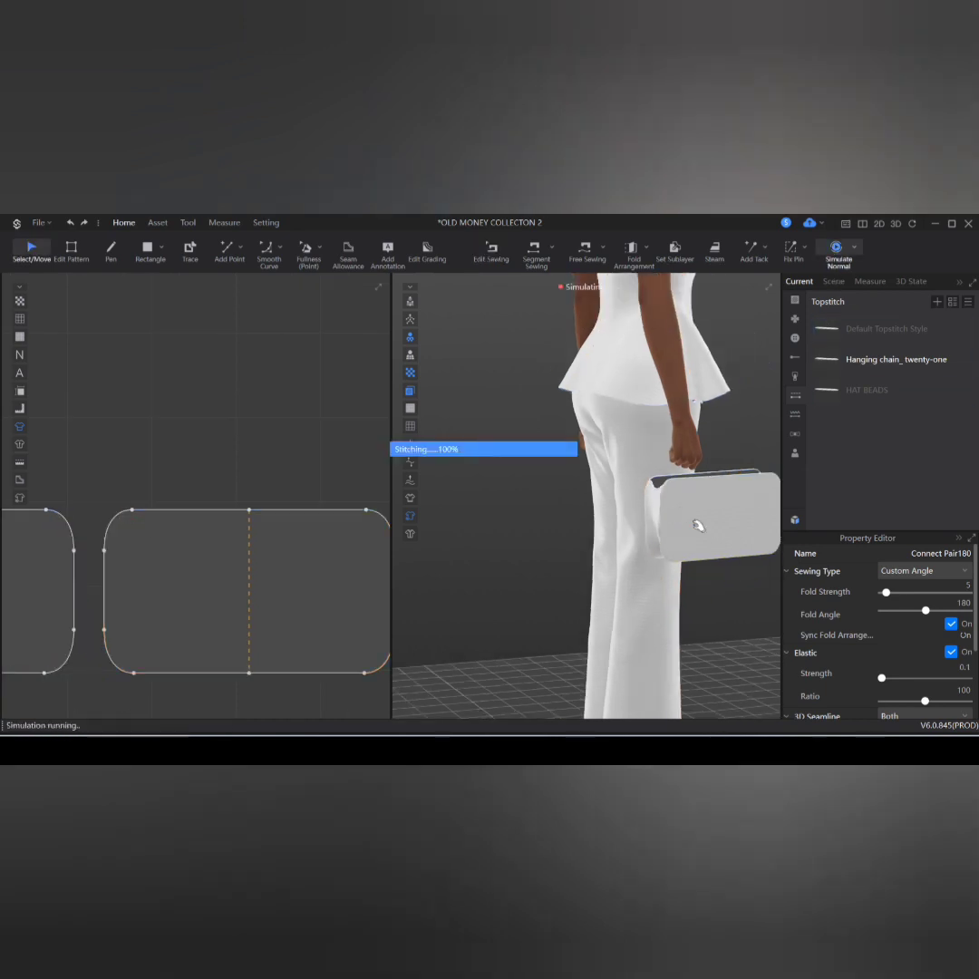
# Step: Draw a rectangle pattern about 11.6 in wide above the first bag panel and raise its upper edge
pyautogui.moveTo(191, 419); pyautogui.dragTo(322, 464, button='middle')
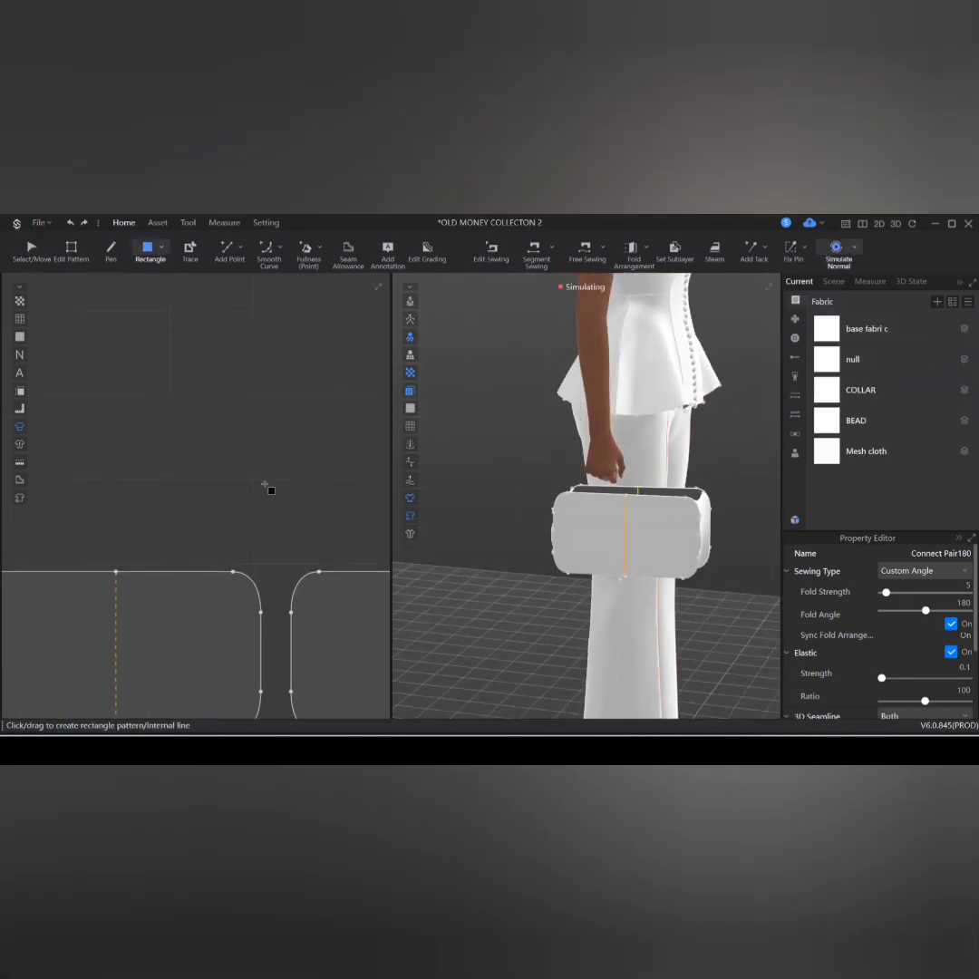
pyautogui.moveTo(179, 523); pyautogui.dragTo(277, 485, button='middle')
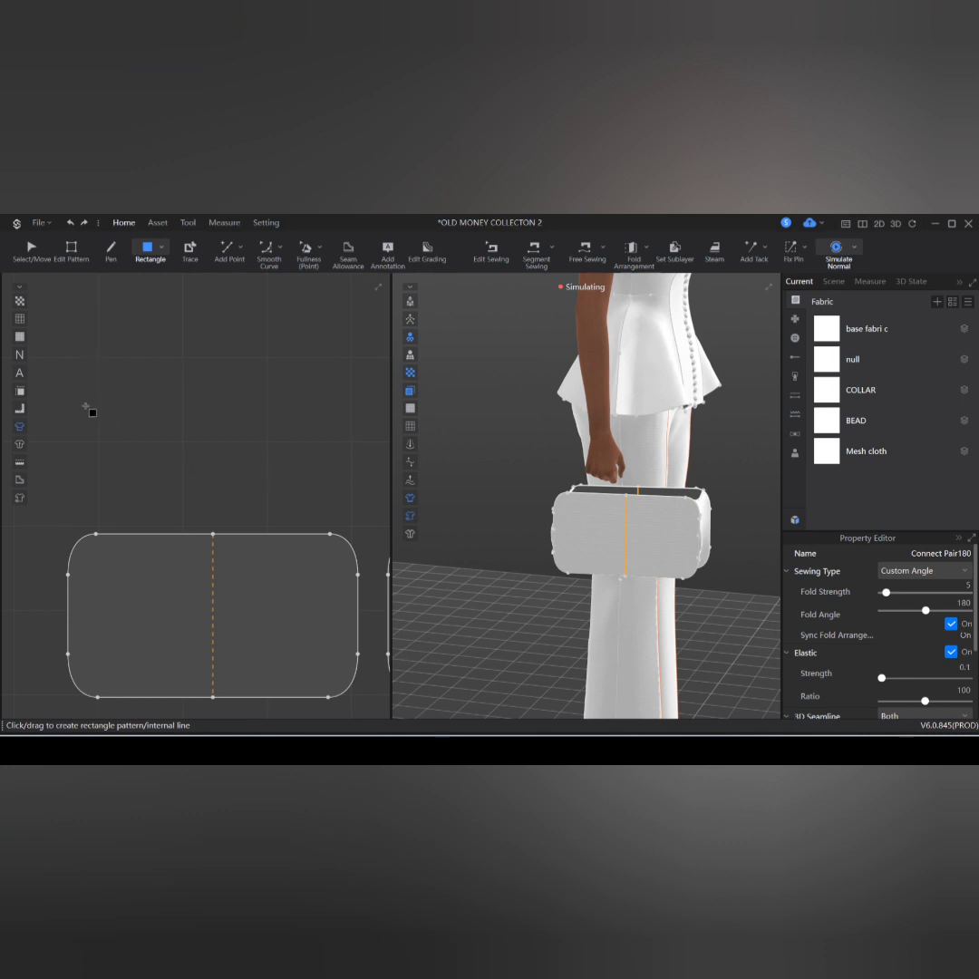
pyautogui.moveTo(334, 523); pyautogui.dragTo(336, 523)
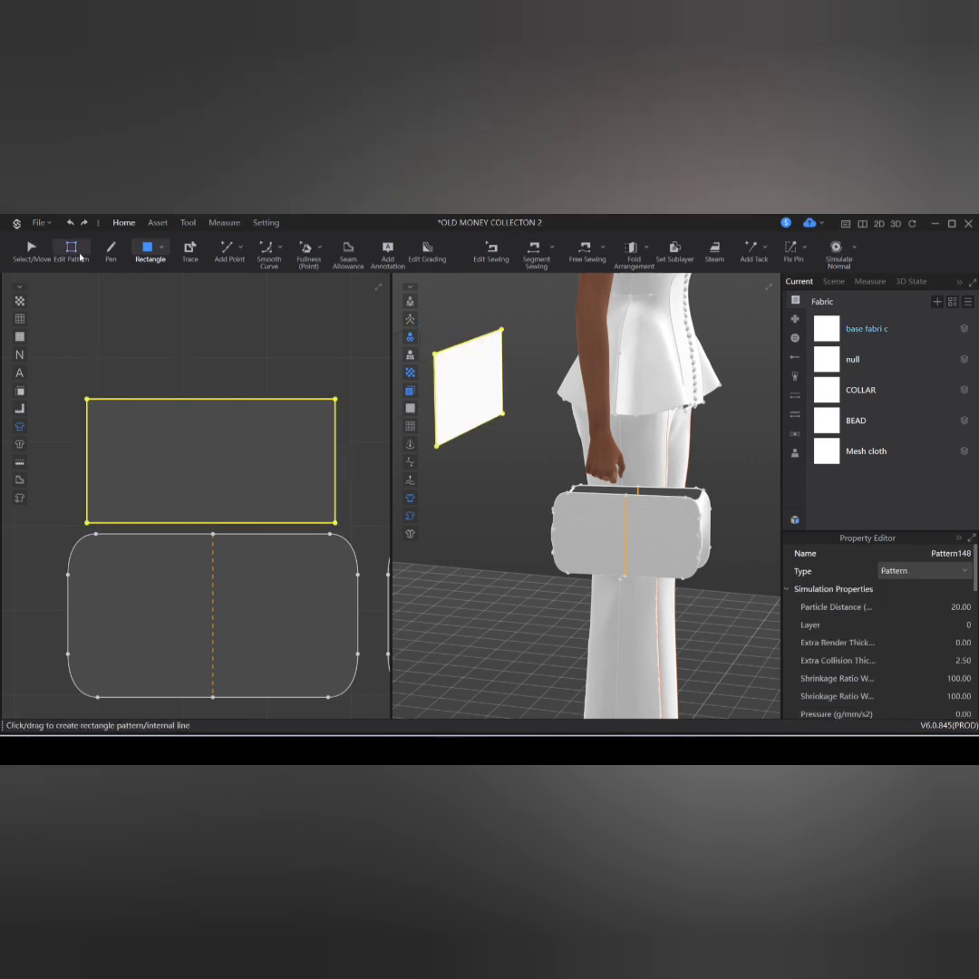
pyautogui.click(73, 254)
pyautogui.click(210, 400)
pyautogui.moveTo(215, 399); pyautogui.dragTo(215, 369)
# Step: Rotate the rectangle in 3D about its vertical axis so it runs parallel to the bag's large panels
pyautogui.click(32, 252)
pyautogui.click(466, 398)
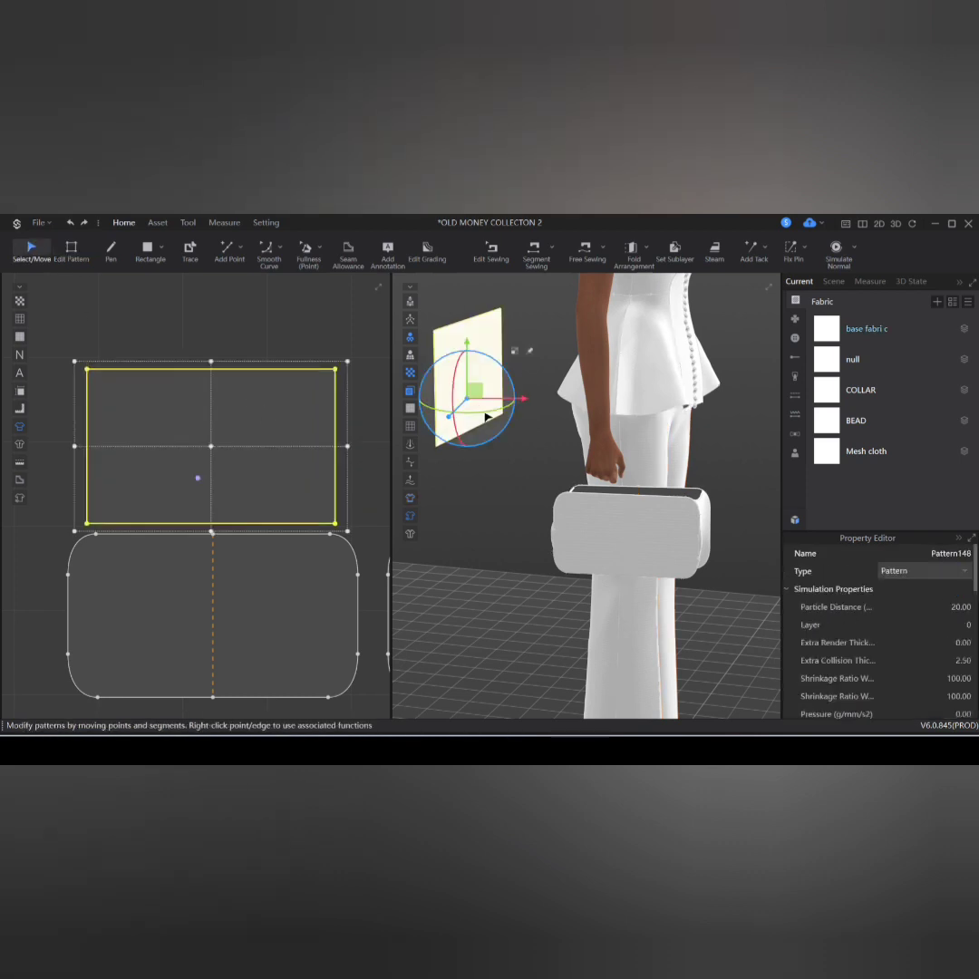
pyautogui.moveTo(485, 414); pyautogui.dragTo(624, 399)
pyautogui.moveTo(623, 399); pyautogui.dragTo(605, 467, button='right')
pyautogui.moveTo(523, 419); pyautogui.dragTo(736, 433)
pyautogui.moveTo(736, 433); pyautogui.dragTo(576, 470, button='right')
pyautogui.moveTo(576, 470); pyautogui.dragTo(594, 464)
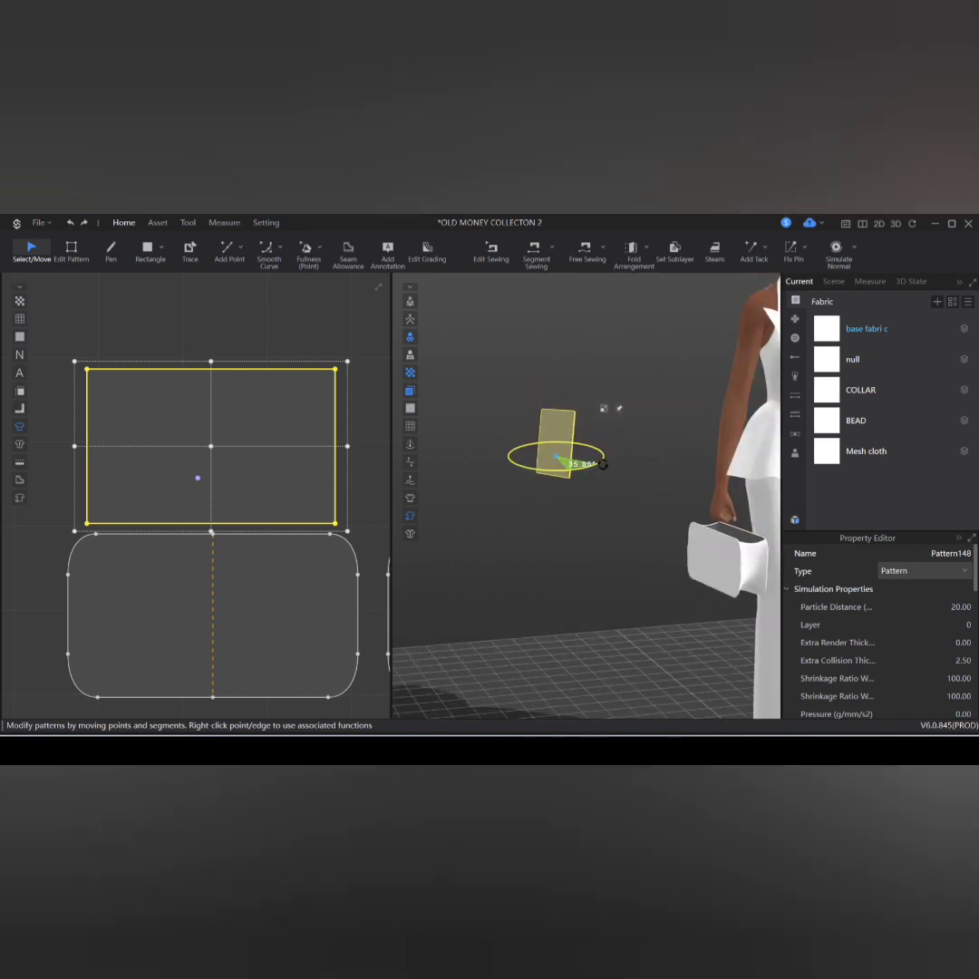
pyautogui.moveTo(595, 464); pyautogui.dragTo(540, 498, button='right')
pyautogui.scroll(-2, 539, 498)
# Step: Move the rectangle in 3D beside the avatar's right hand, directly above the bag's opening
pyautogui.moveTo(472, 453); pyautogui.dragTo(725, 535)
pyautogui.scroll(2, 654, 570)
pyautogui.moveTo(652, 569); pyautogui.dragTo(702, 499, button='right')
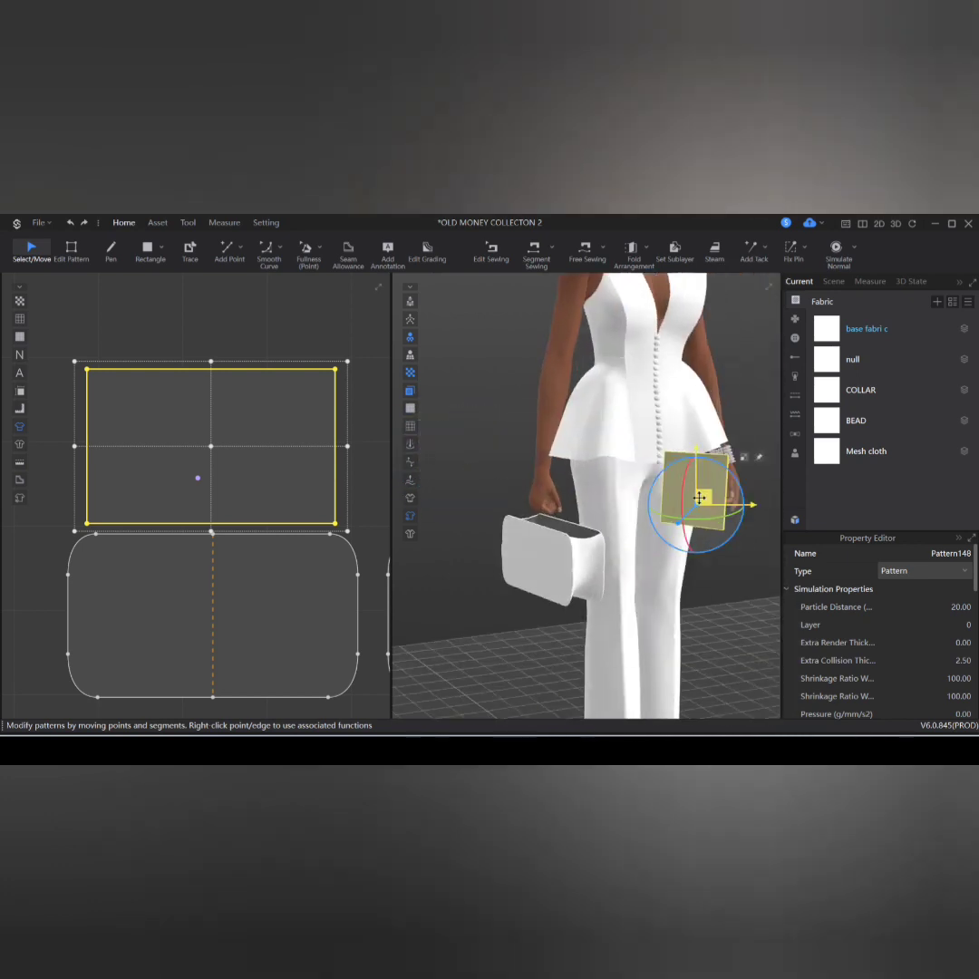
pyautogui.moveTo(702, 498); pyautogui.dragTo(595, 485)
pyautogui.moveTo(611, 516); pyautogui.dragTo(643, 512, button='right')
pyautogui.moveTo(598, 482); pyautogui.dragTo(506, 479)
pyautogui.moveTo(580, 499); pyautogui.dragTo(512, 483, button='right')
pyautogui.moveTo(512, 484); pyautogui.dragTo(597, 500)
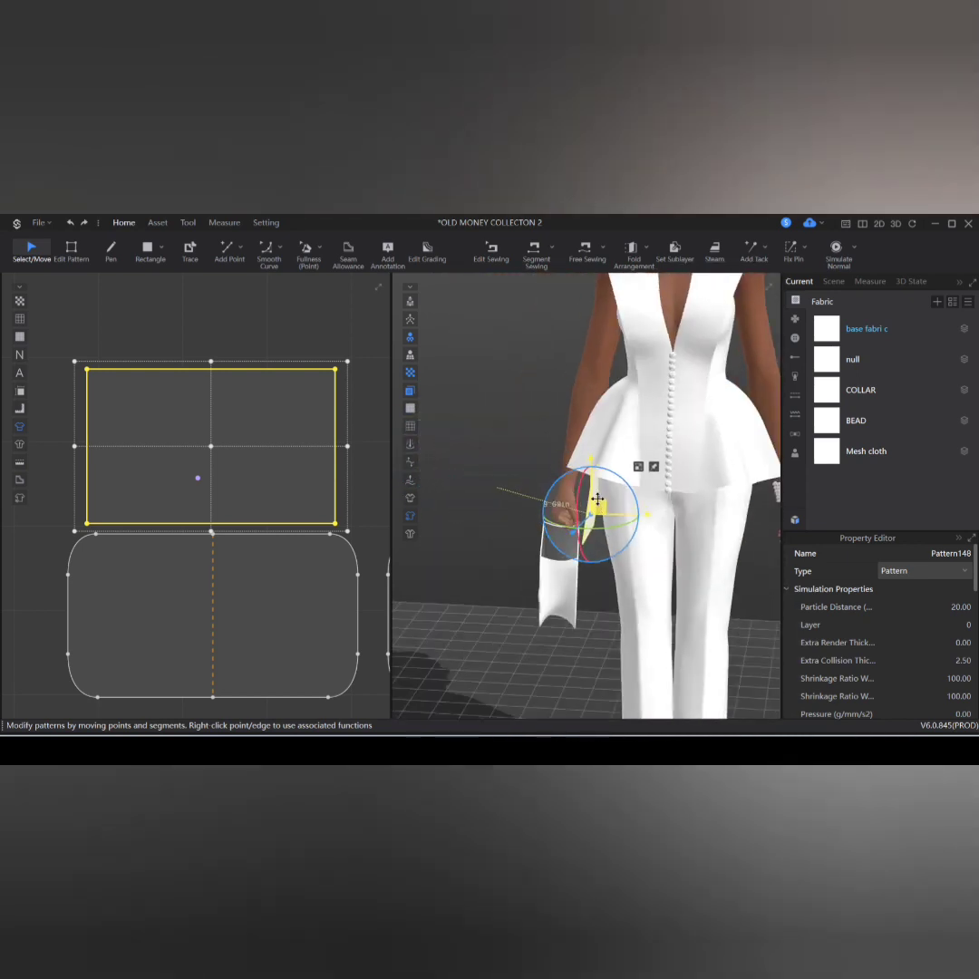
pyautogui.moveTo(562, 508); pyautogui.dragTo(583, 504, button='right')
pyautogui.moveTo(582, 504); pyautogui.dragTo(571, 510)
pyautogui.moveTo(549, 564); pyautogui.dragTo(621, 553, button='right')
pyautogui.moveTo(584, 511); pyautogui.dragTo(597, 469)
# Step: Try to sew the rectangle's lower edge to the upper edge of the first bag panel with Free Sewing
pyautogui.click(587, 252)
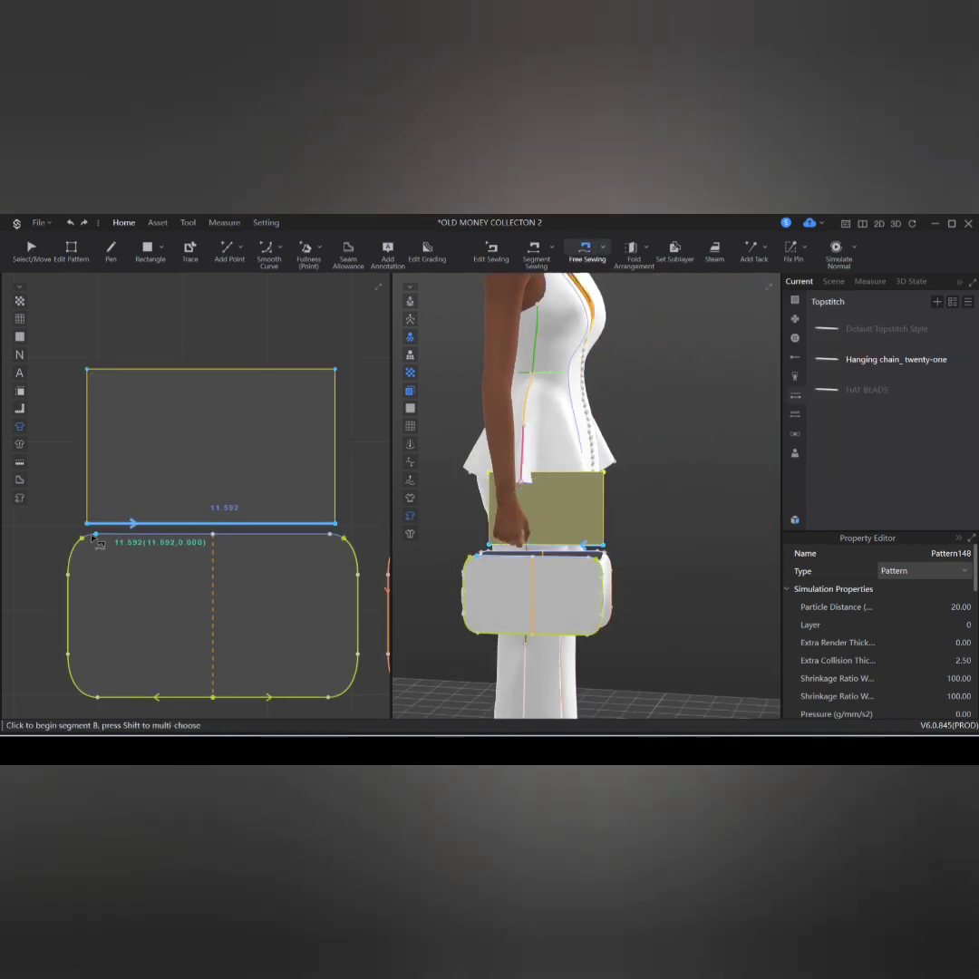
pyautogui.scroll(3, 94, 537)
pyautogui.click(94, 534)
pyautogui.scroll(-3, 95, 537)
pyautogui.click(315, 540)
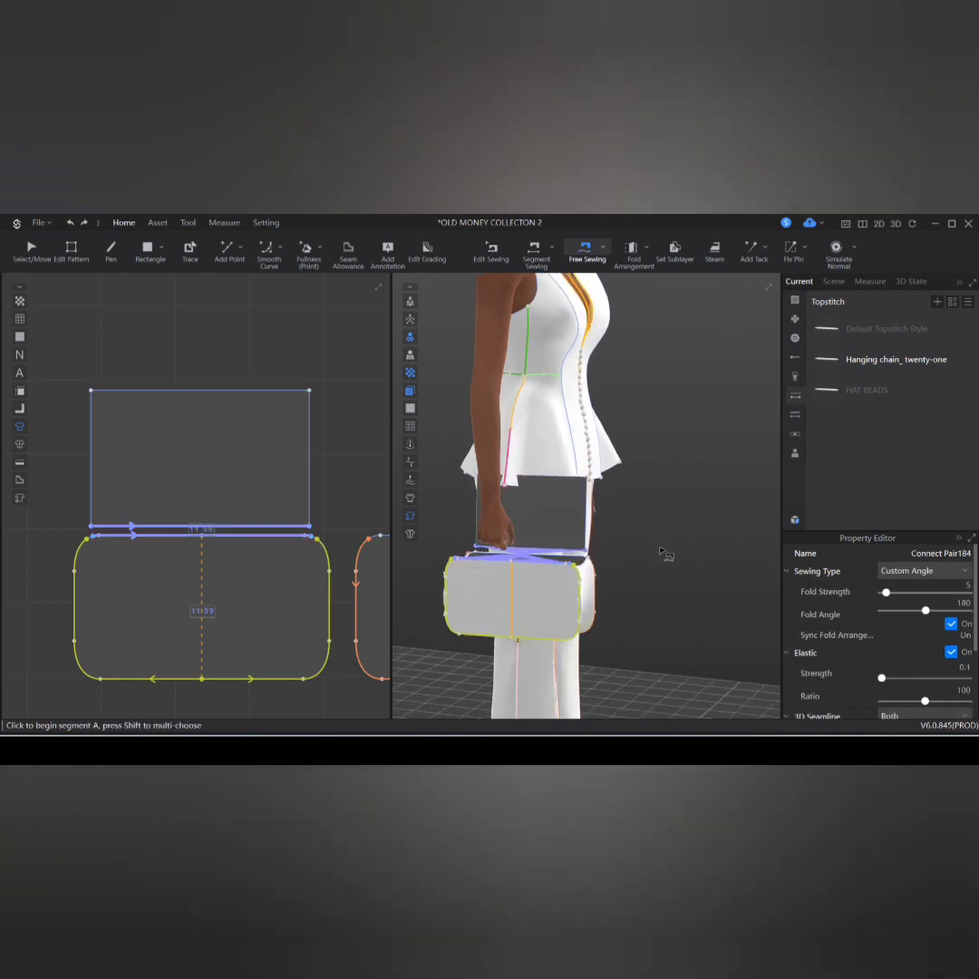
pyautogui.moveTo(660, 553); pyautogui.dragTo(563, 573, button='right')
pyautogui.scroll(-2, 262, 511)
pyautogui.scroll(3, 448, 577)
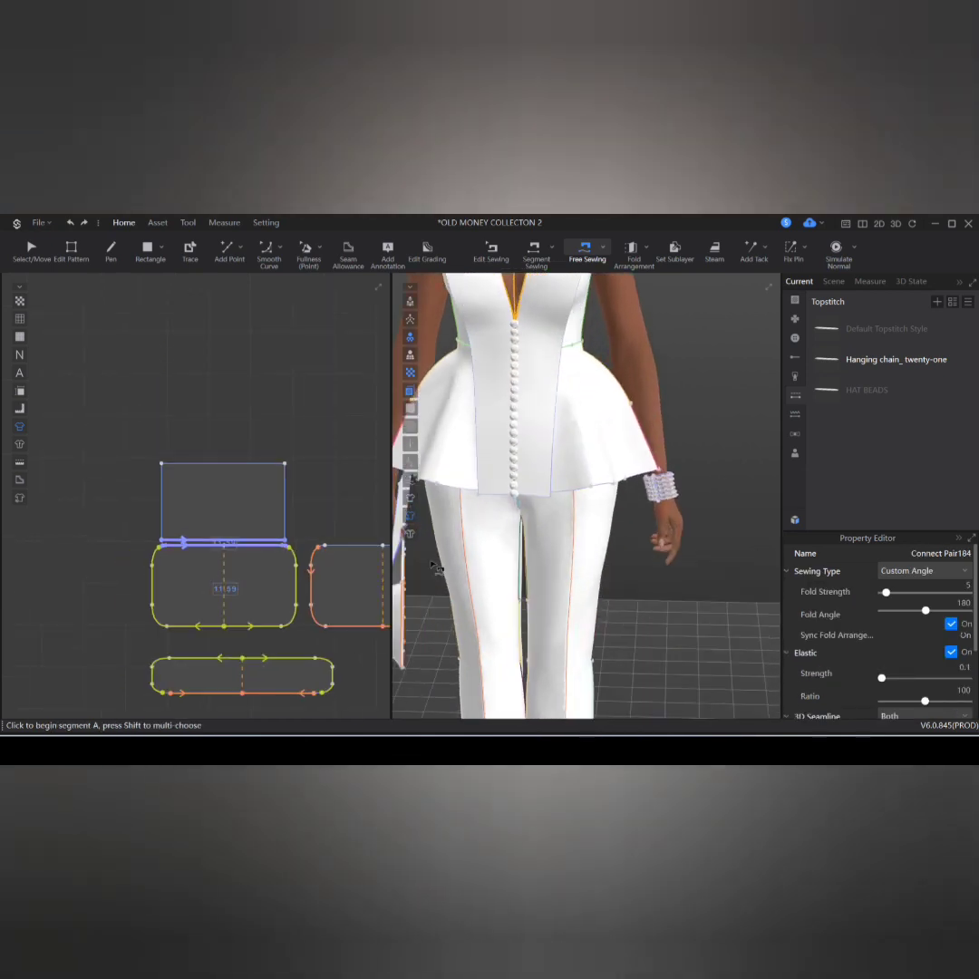
# Step: Sew the rectangle's lower edge to the straight upper edge of the second bag panel with Free Sewing
pyautogui.moveTo(437, 570); pyautogui.dragTo(531, 594, button='middle')
pyautogui.moveTo(531, 594); pyautogui.dragTo(547, 583, button='right')
pyautogui.click(543, 605)
pyautogui.moveTo(460, 616); pyautogui.dragTo(446, 606, button='right')
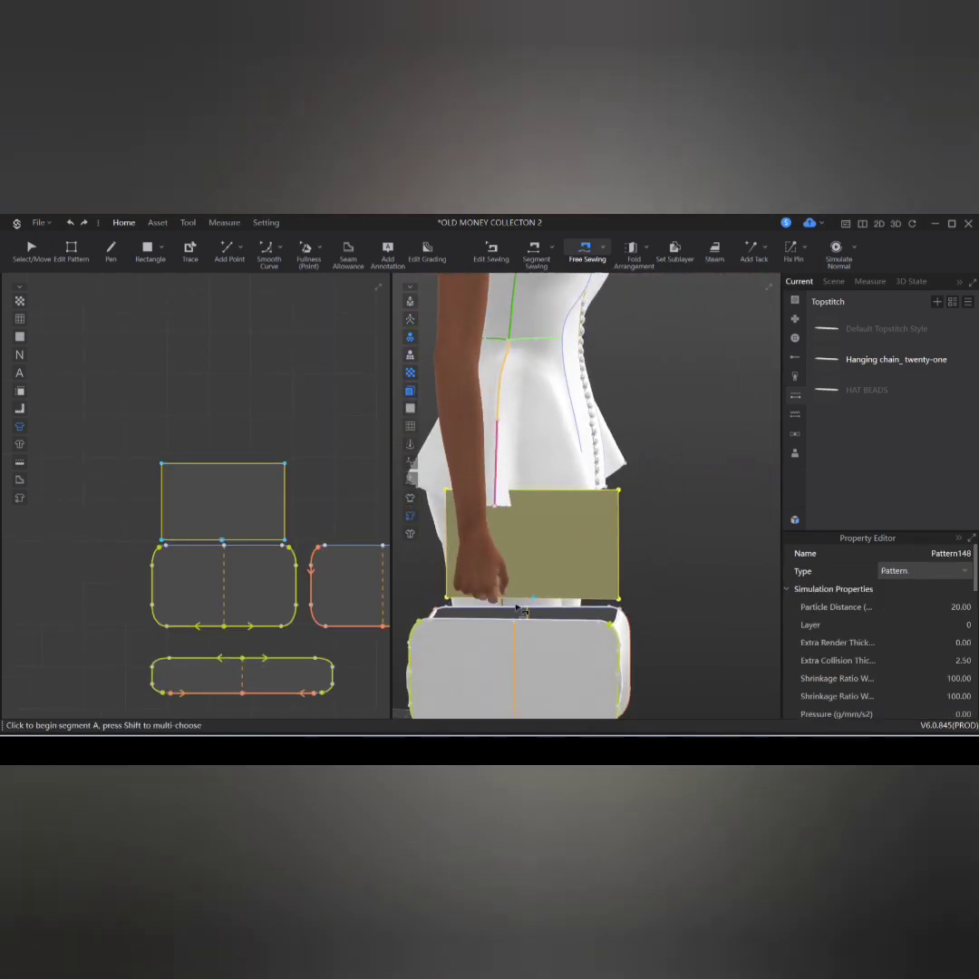
pyautogui.click(626, 604)
pyautogui.moveTo(626, 605); pyautogui.dragTo(399, 645, button='right')
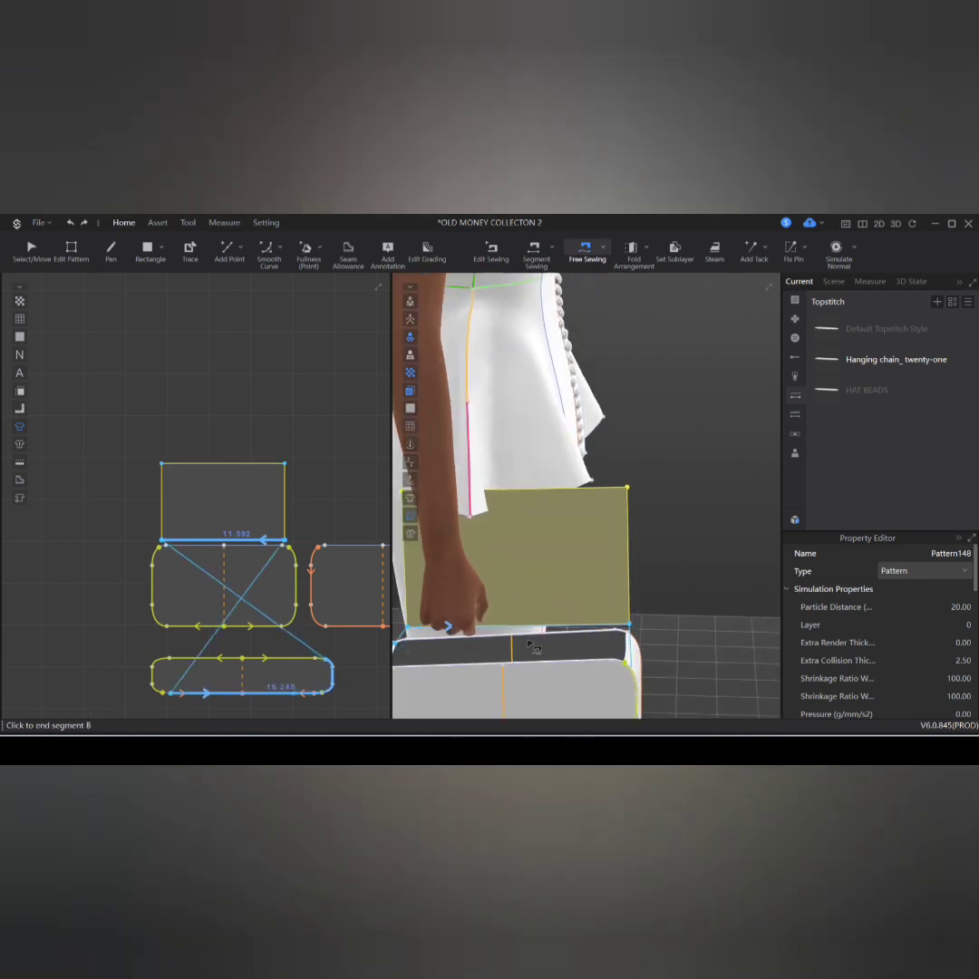
pyautogui.moveTo(315, 623); pyautogui.dragTo(209, 634, button='middle')
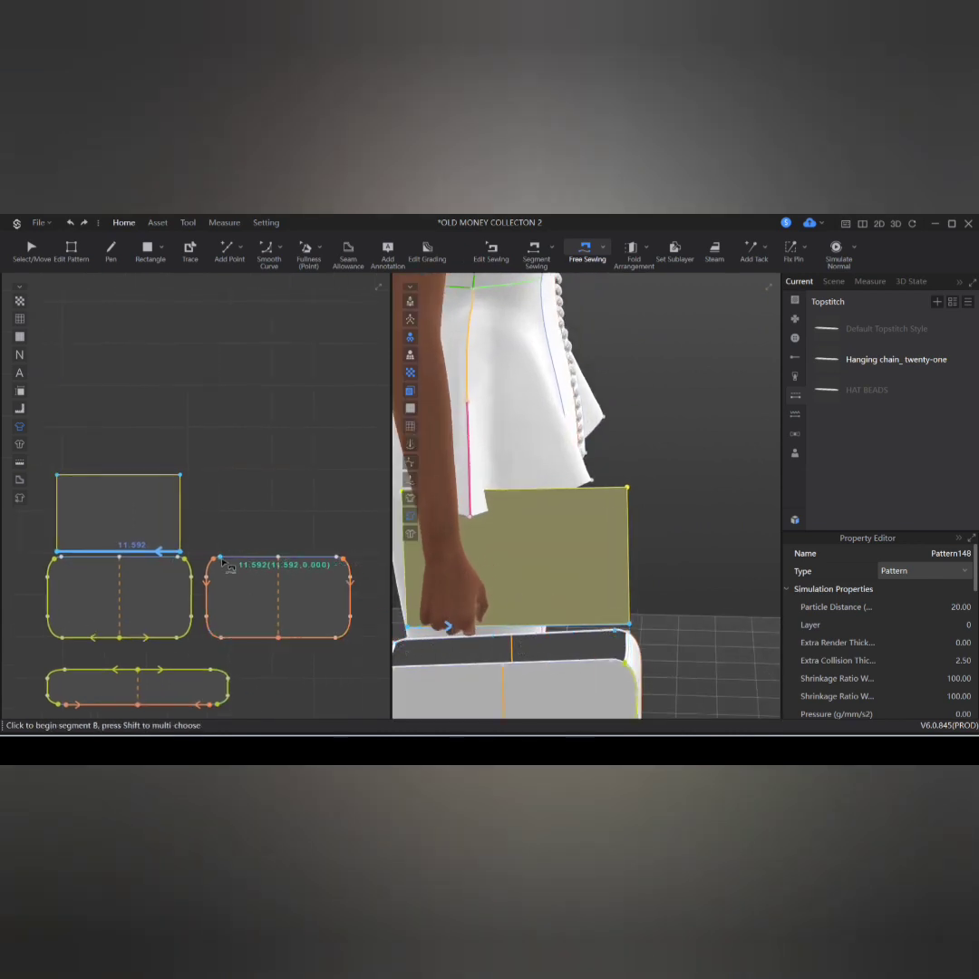
pyautogui.click(526, 640)
pyautogui.moveTo(527, 640); pyautogui.dragTo(521, 540, button='right')
pyautogui.click(564, 609)
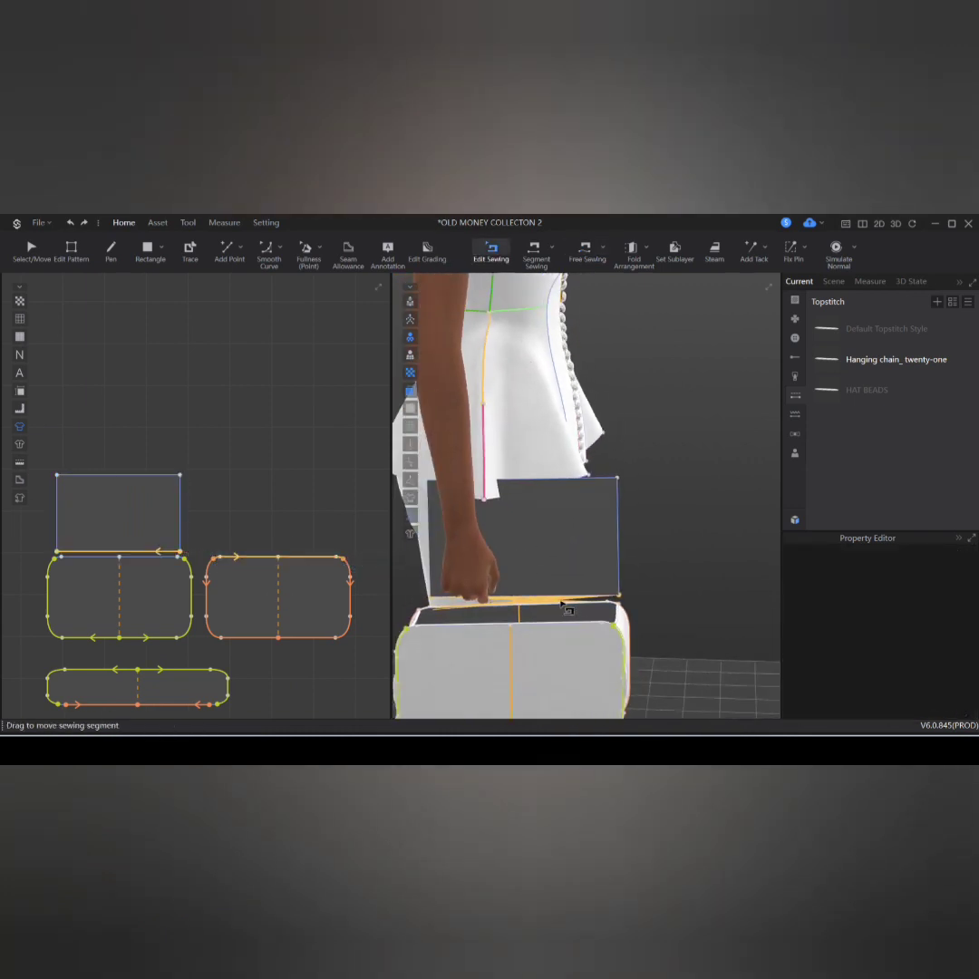
# Step: Reverse the direction of the seam joining the rectangle to the second bag panel and simulate
pyautogui.moveTo(563, 609); pyautogui.dragTo(559, 608, button='right')
pyautogui.rightClick(302, 558)
pyautogui.click(324, 582)
pyautogui.press('space')
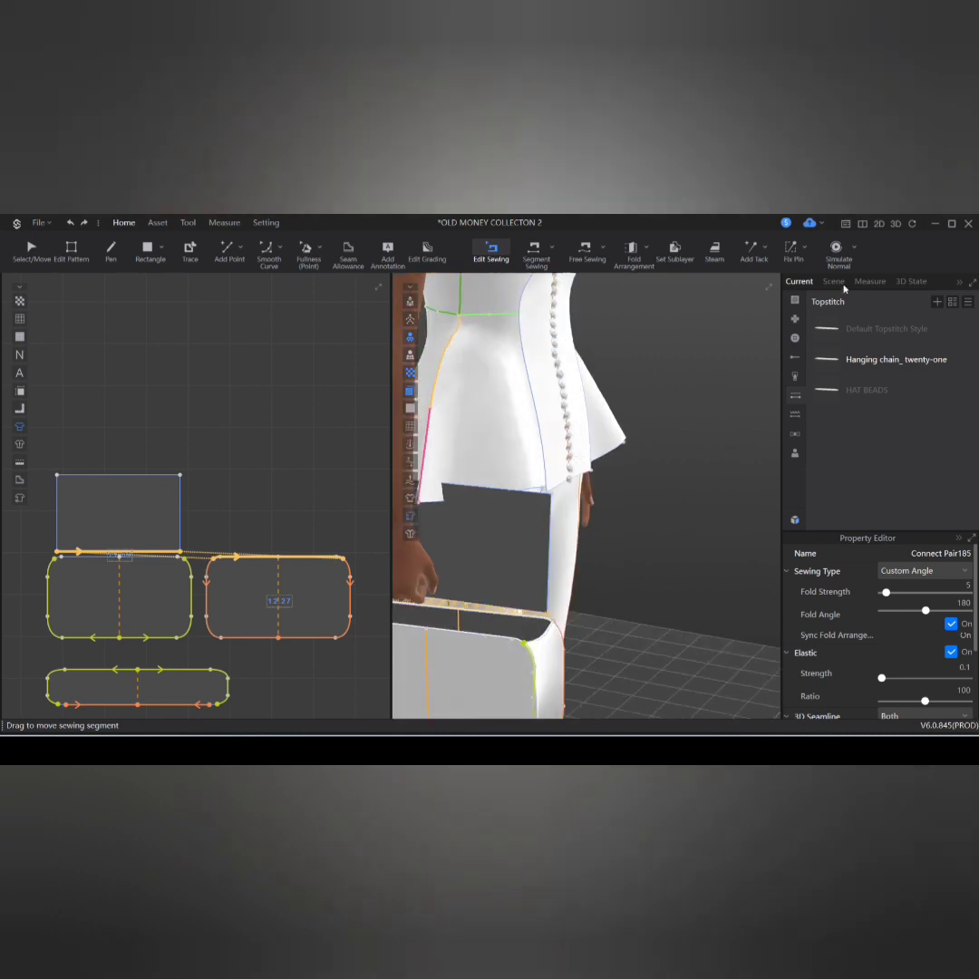
# Step: Pull the rectangle over the bag's opening in 3D while simulating, so it folds outward as a flap
pyautogui.moveTo(588, 601); pyautogui.dragTo(587, 542, button='middle')
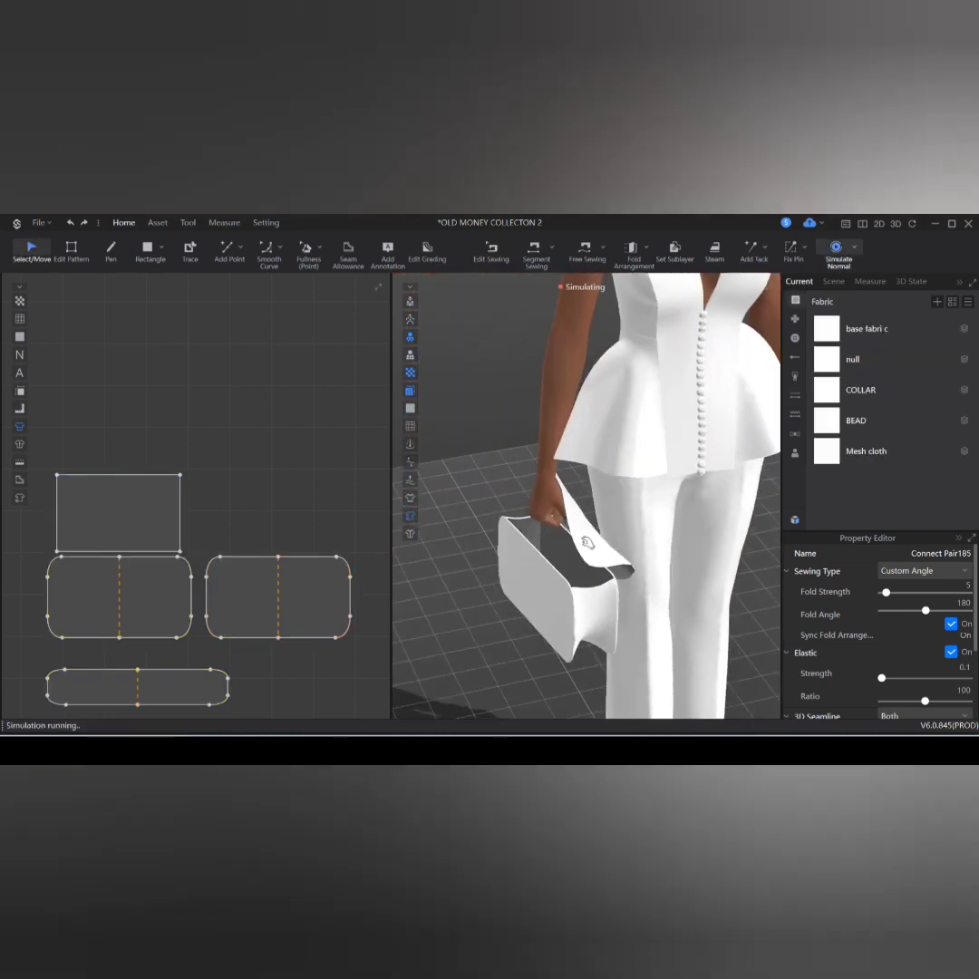
pyautogui.moveTo(587, 541); pyautogui.dragTo(468, 531)
pyautogui.click(557, 521)
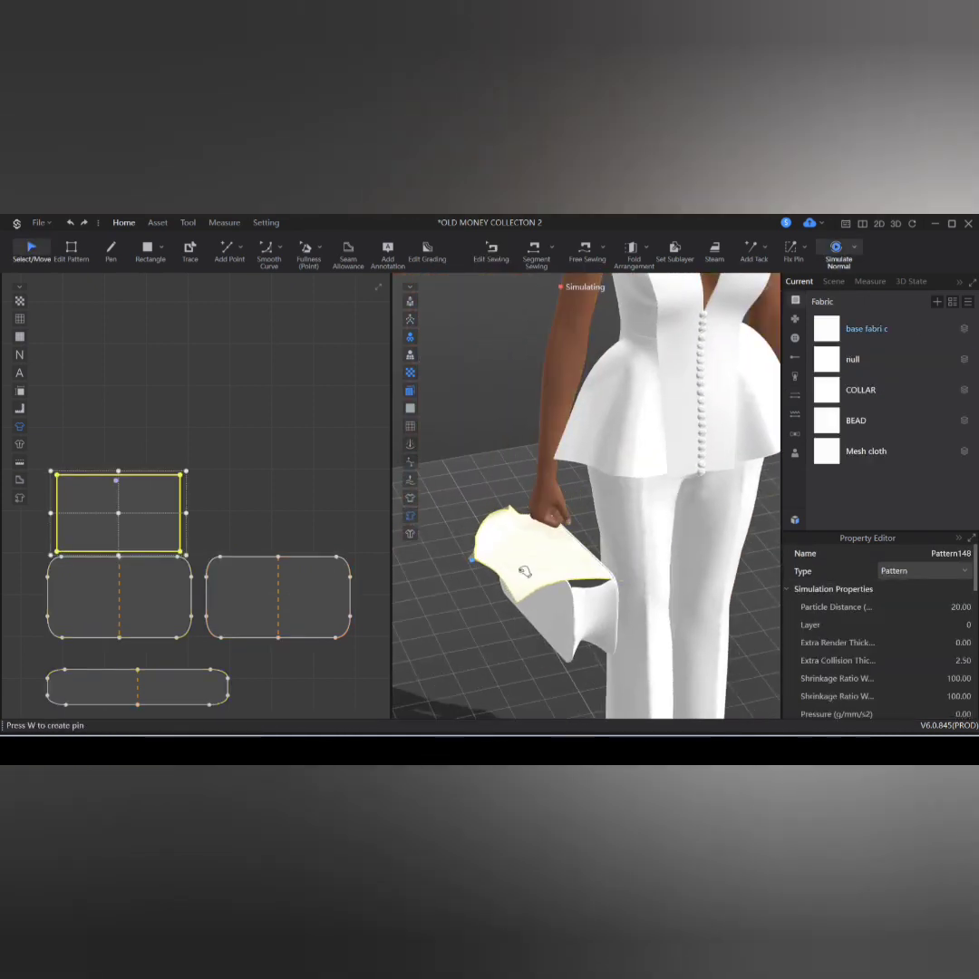
# Step: Set the flap's particle distance to 5 and extra render thickness to 3, and lengthen it by raising its upper edge
pyautogui.press('space')
pyautogui.click(949, 607)
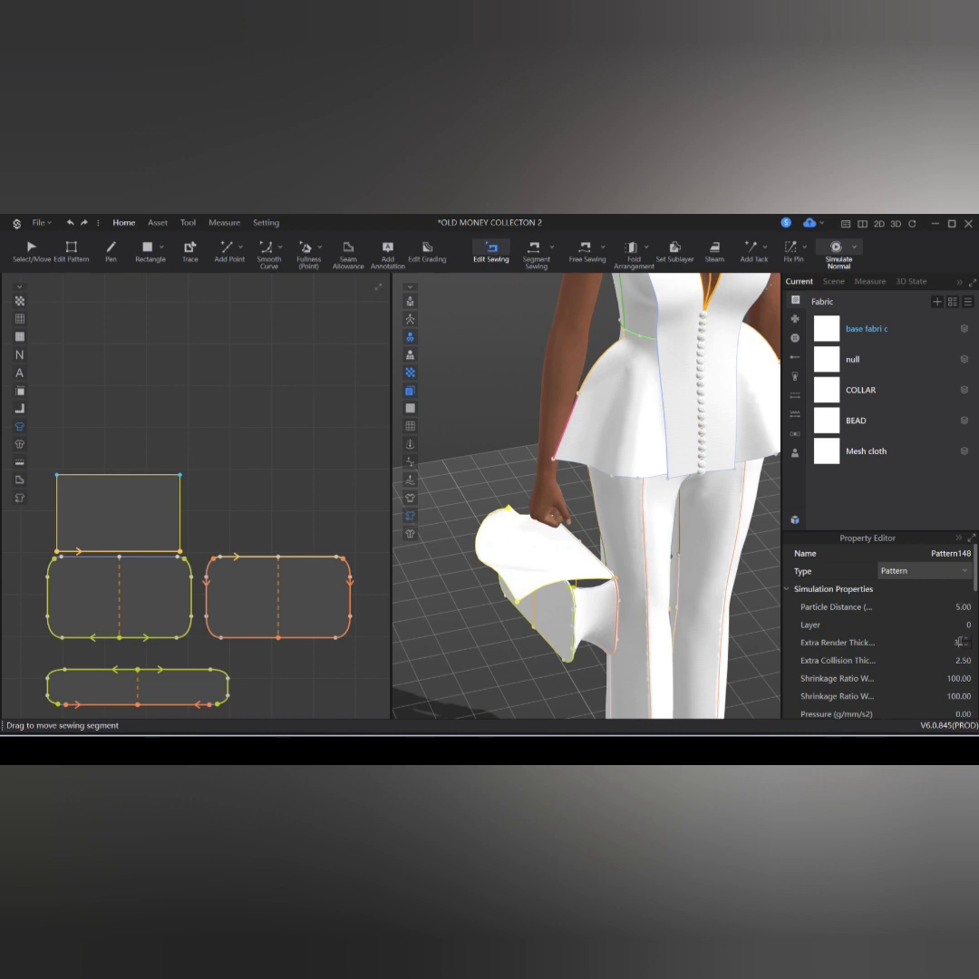
pyautogui.press('a')
pyautogui.moveTo(128, 426); pyautogui.dragTo(127, 424)
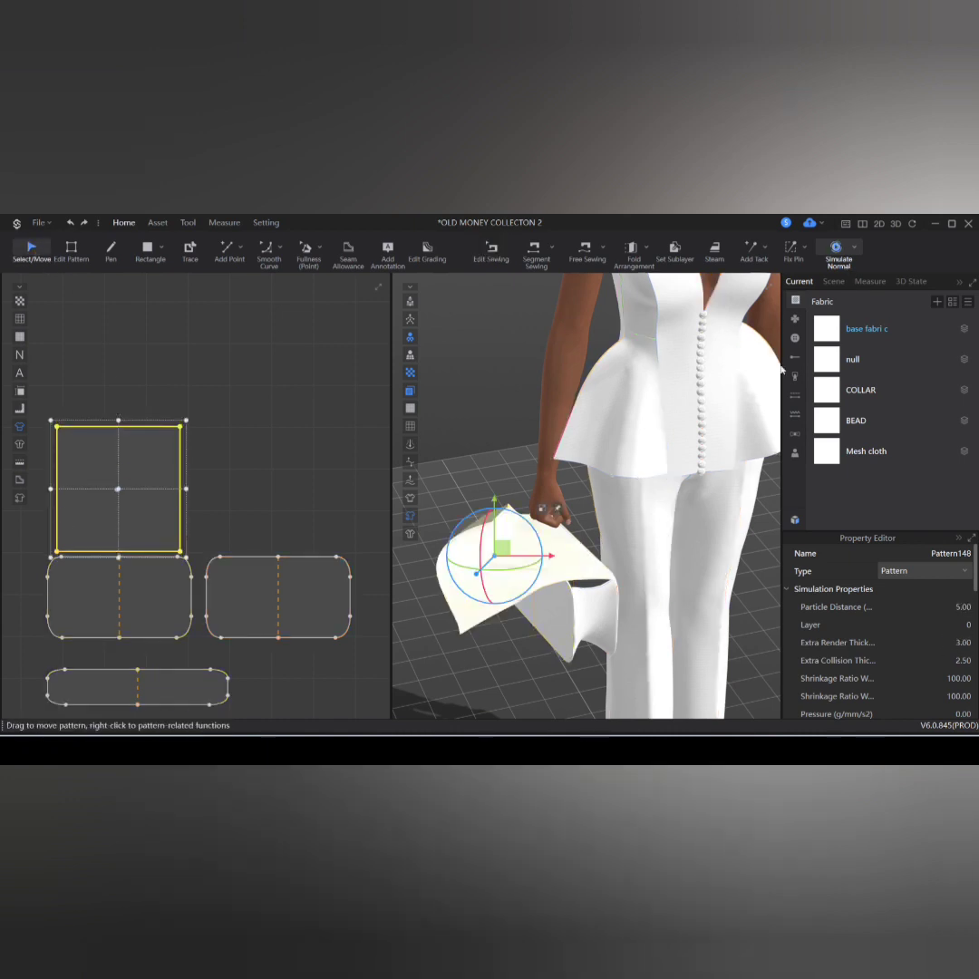
# Step: Simulate the flap, assign it the COLLAR fabric, and pull it straight down over the bag's outer panel
pyautogui.press('space')
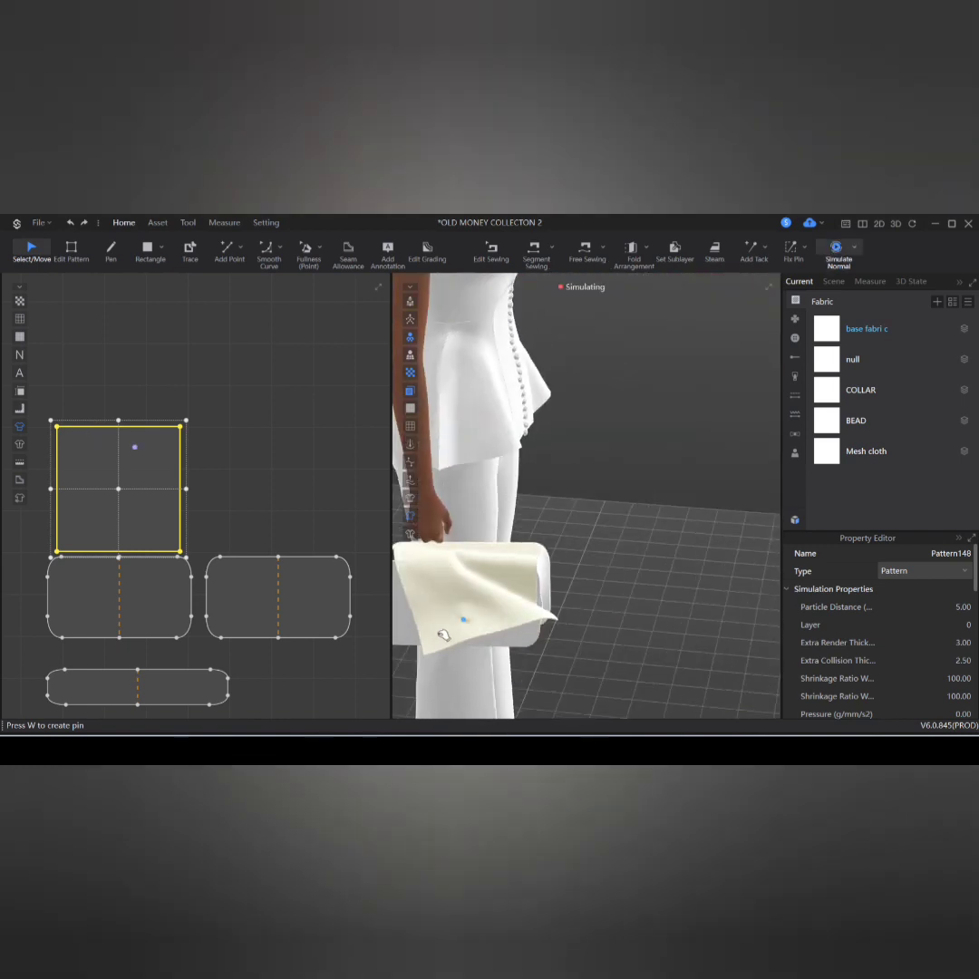
pyautogui.moveTo(443, 634); pyautogui.dragTo(471, 614)
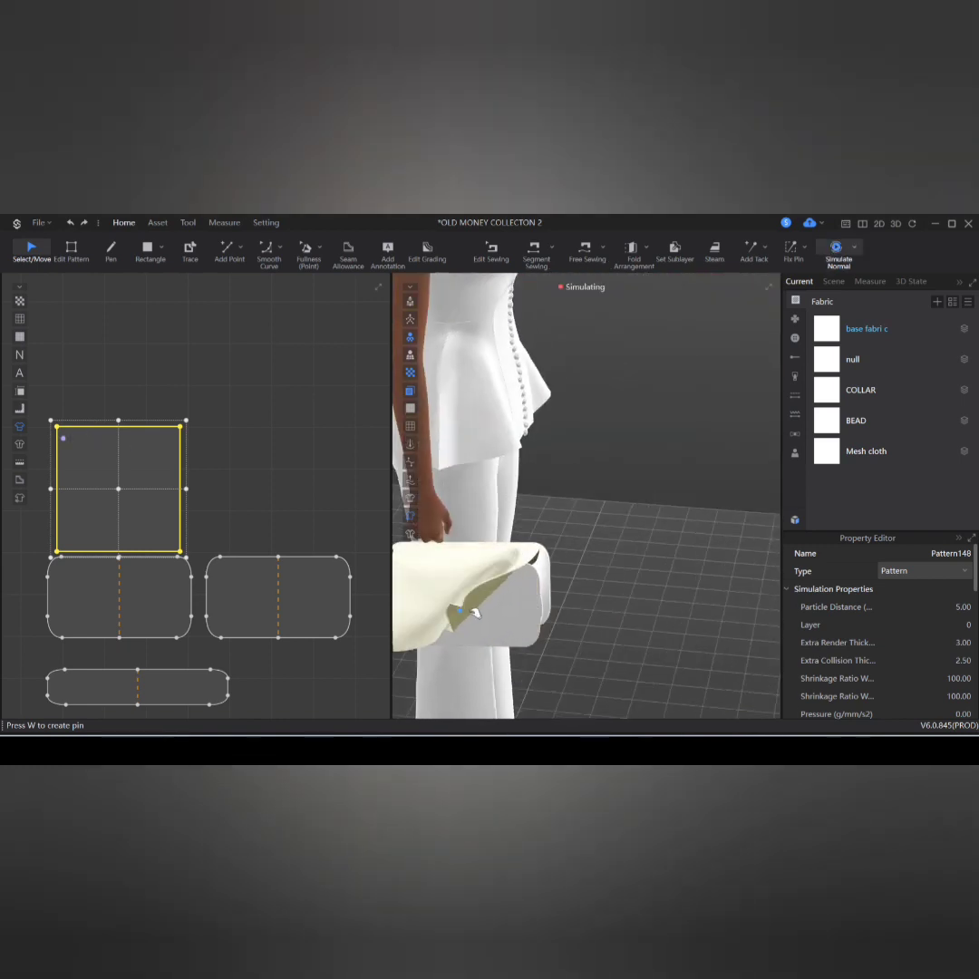
pyautogui.moveTo(860, 390); pyautogui.dragTo(545, 557)
pyautogui.moveTo(500, 621); pyautogui.dragTo(535, 566, button='right')
pyautogui.click(534, 567)
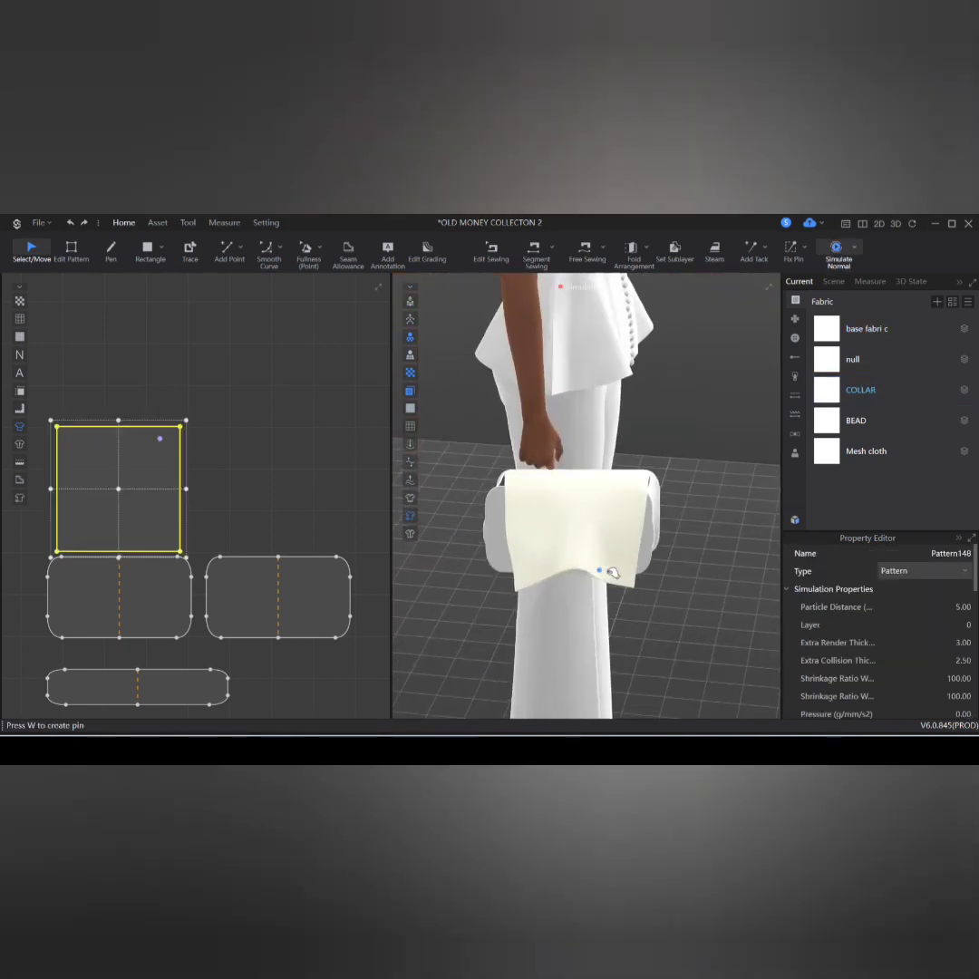
# Step: Shorten the flap by lowering its upper edge and pull it into place on the bag in simulation
pyautogui.moveTo(118, 420); pyautogui.dragTo(119, 463)
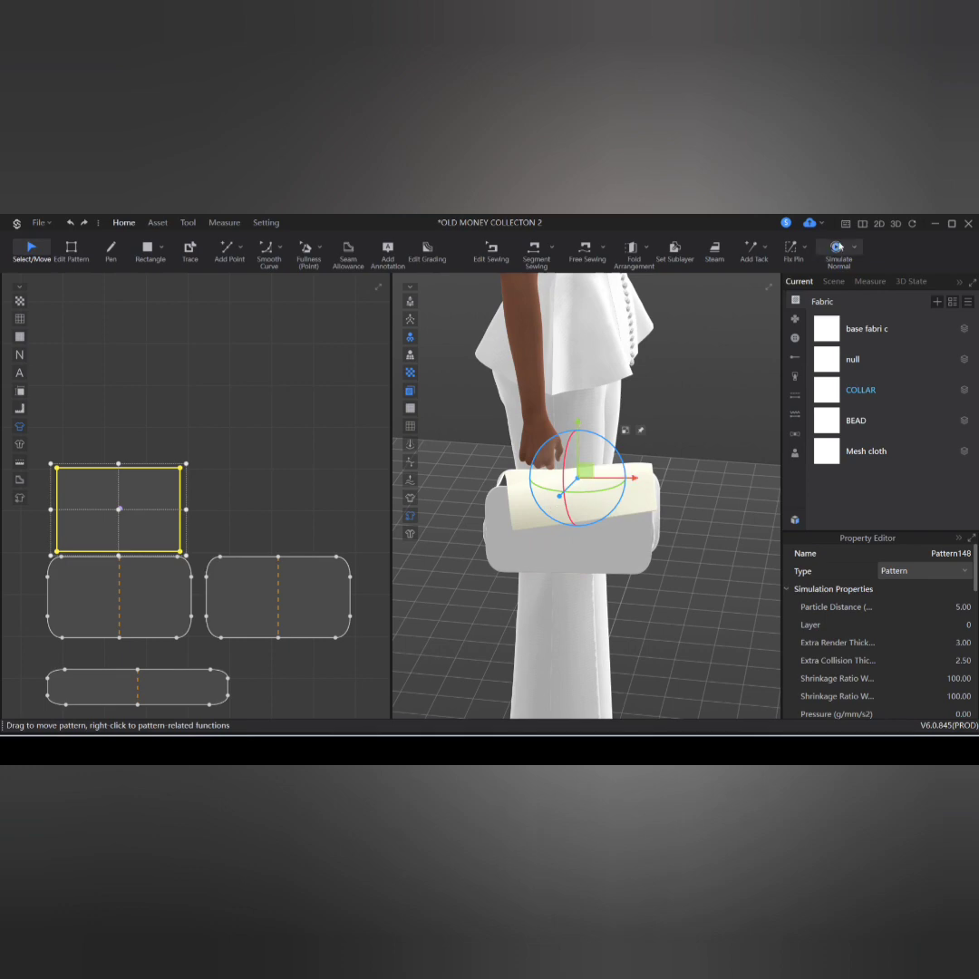
pyautogui.moveTo(601, 497); pyautogui.dragTo(568, 513)
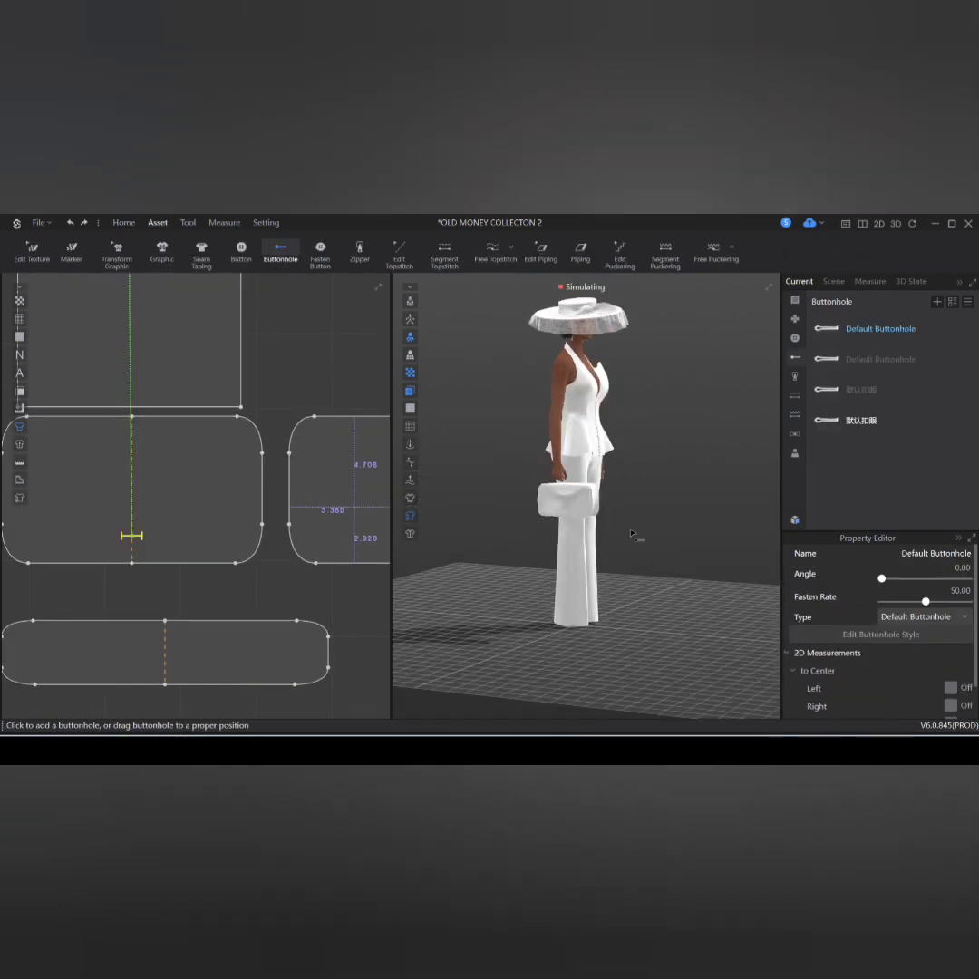
# Step: Generate an inside lining for all the selected bag patterns and place the copies below the originals
pyautogui.rightClick(248, 507)
pyautogui.moveTo(339, 282)
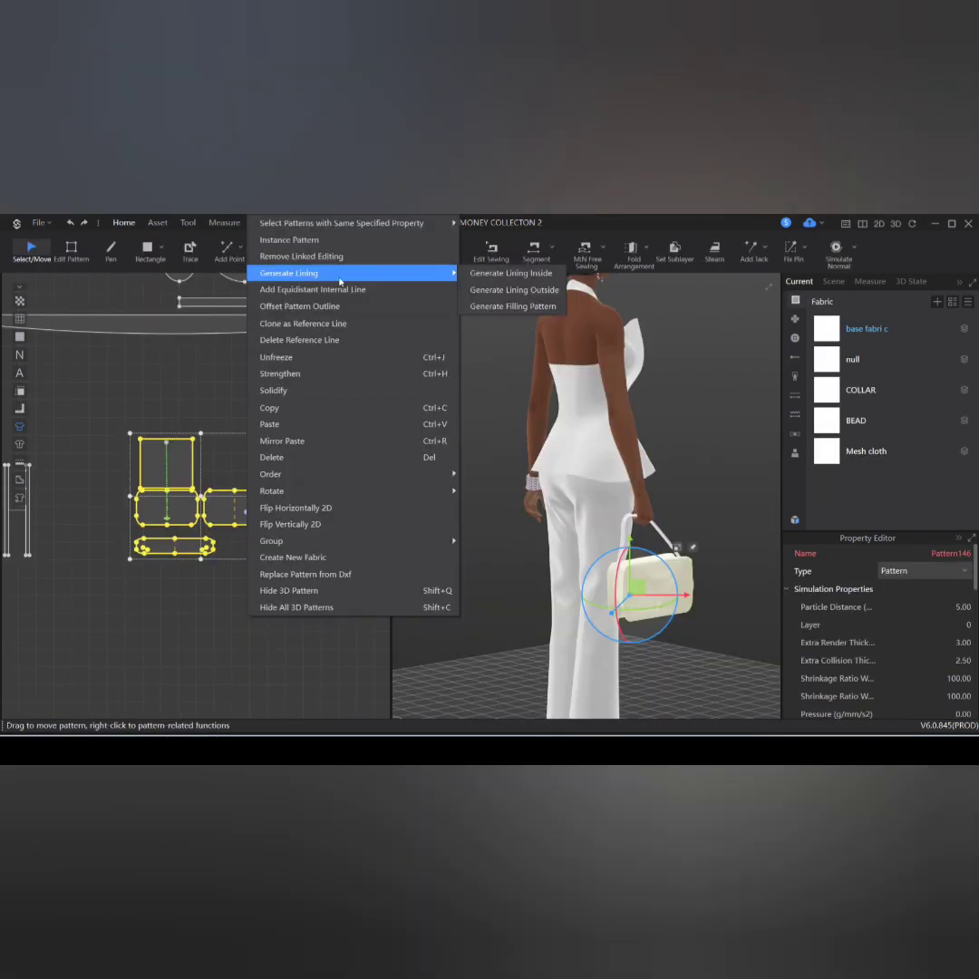
pyautogui.click(511, 273)
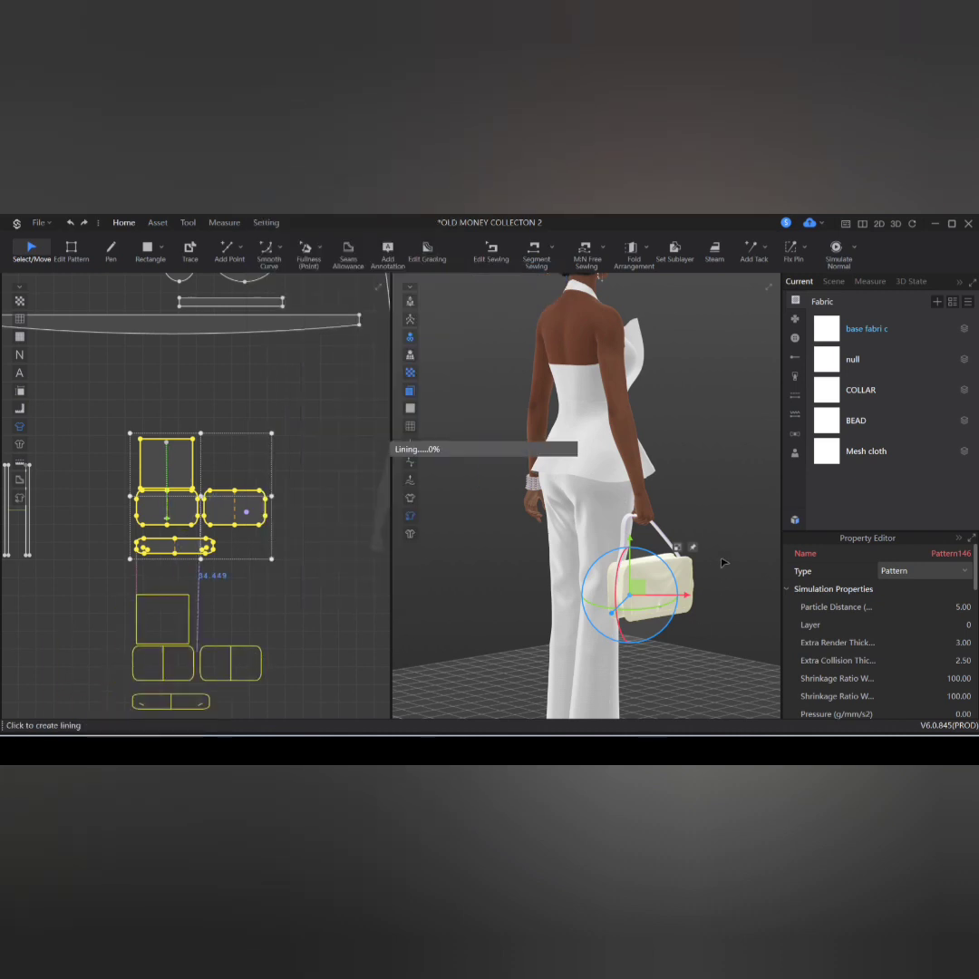
pyautogui.click(689, 540)
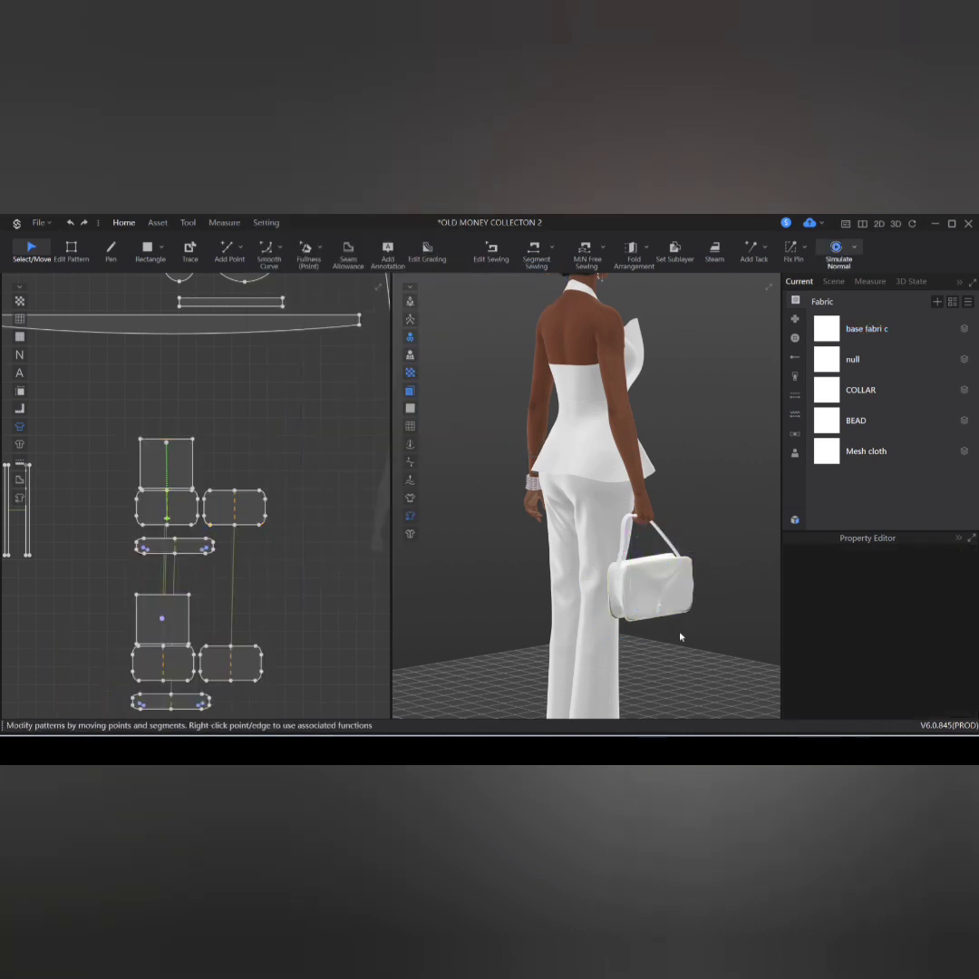
# Step: Simulate the lined handbag and check its shape and hang from several angles around the avatar
pyautogui.scroll(-2, 664, 638)
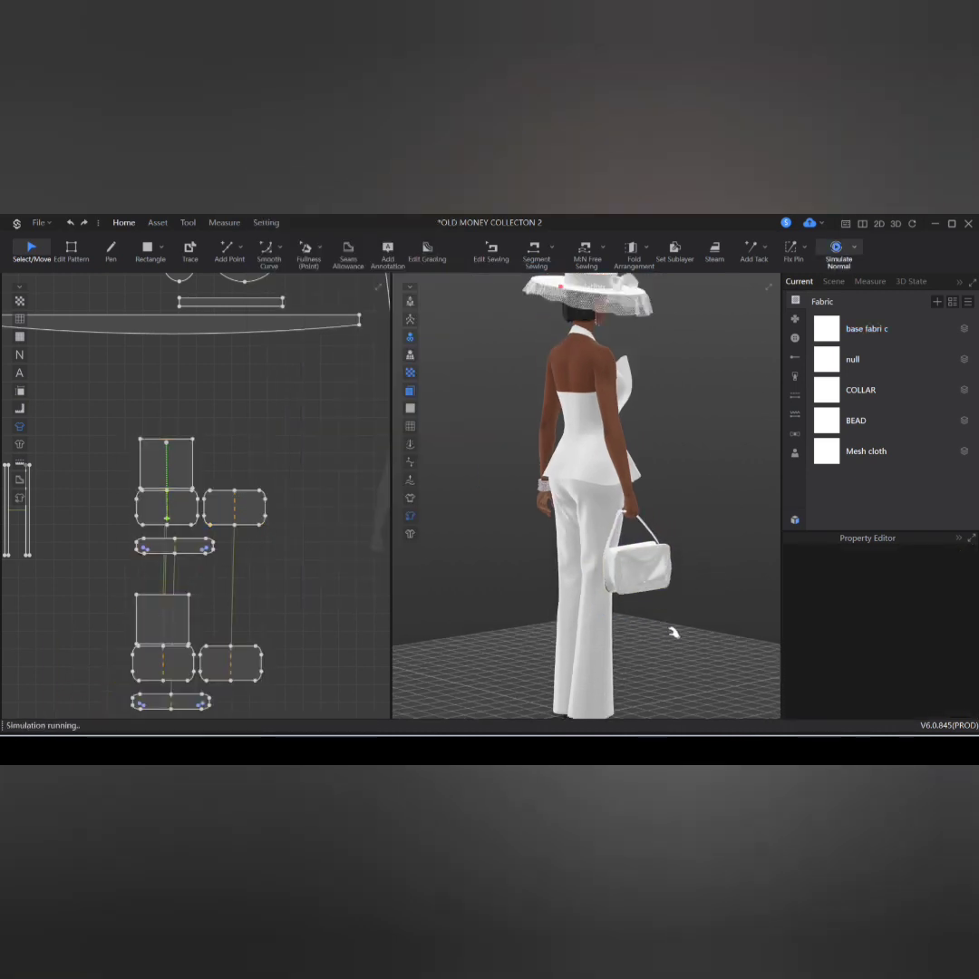
pyautogui.moveTo(674, 632); pyautogui.dragTo(507, 625, button='right')
pyautogui.click(515, 568)
pyautogui.click(666, 597)
pyautogui.moveTo(666, 597); pyautogui.dragTo(752, 589, button='right')
pyautogui.press('space')
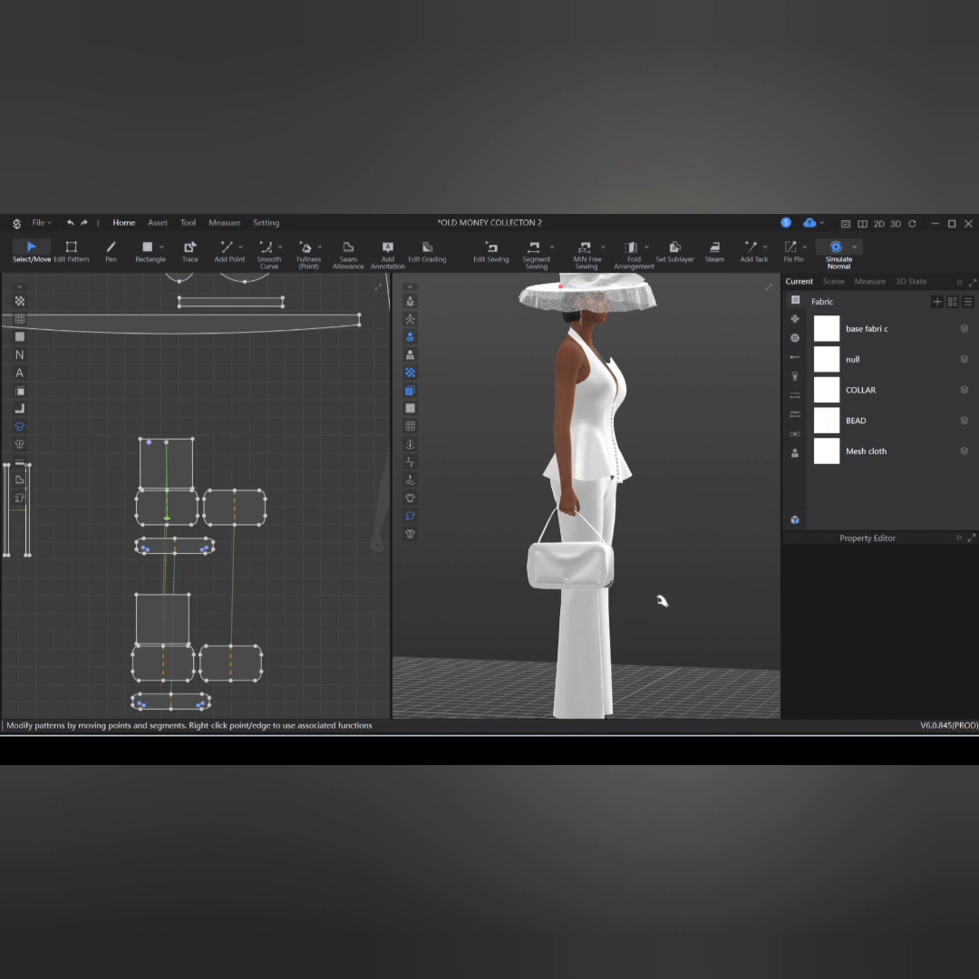
pyautogui.moveTo(661, 601); pyautogui.dragTo(514, 606, button='right')
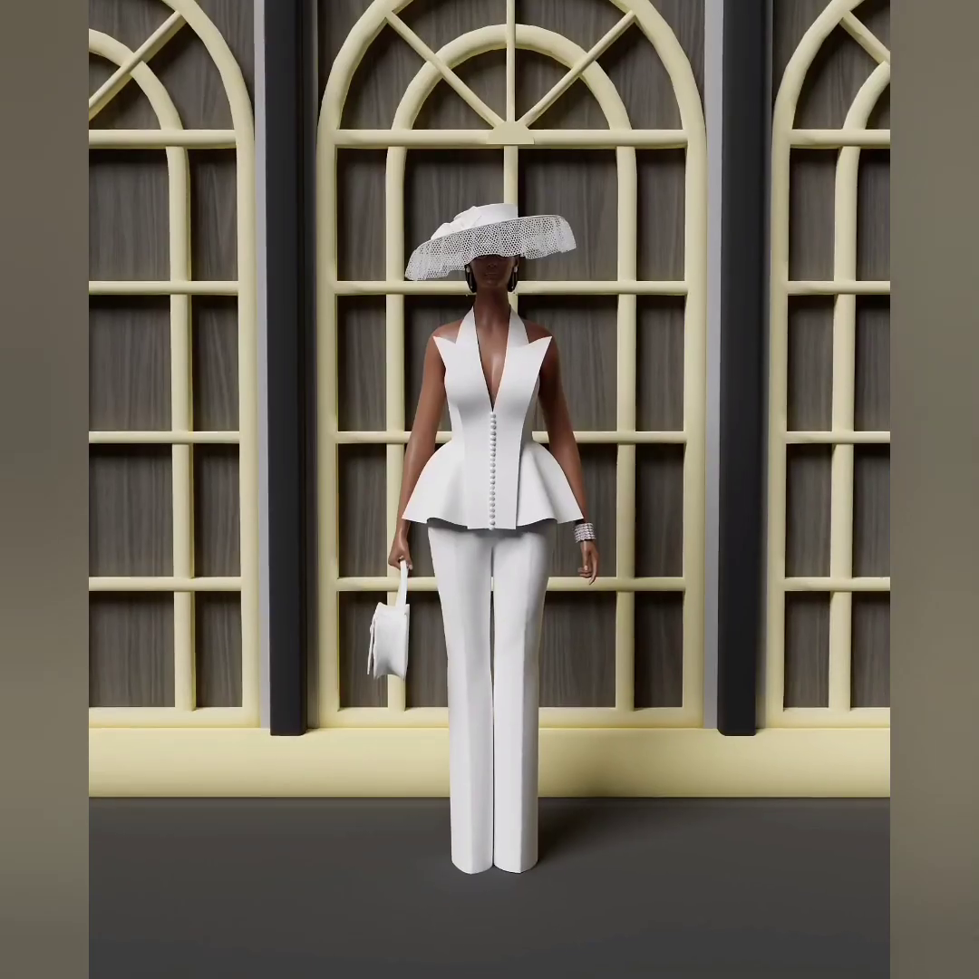